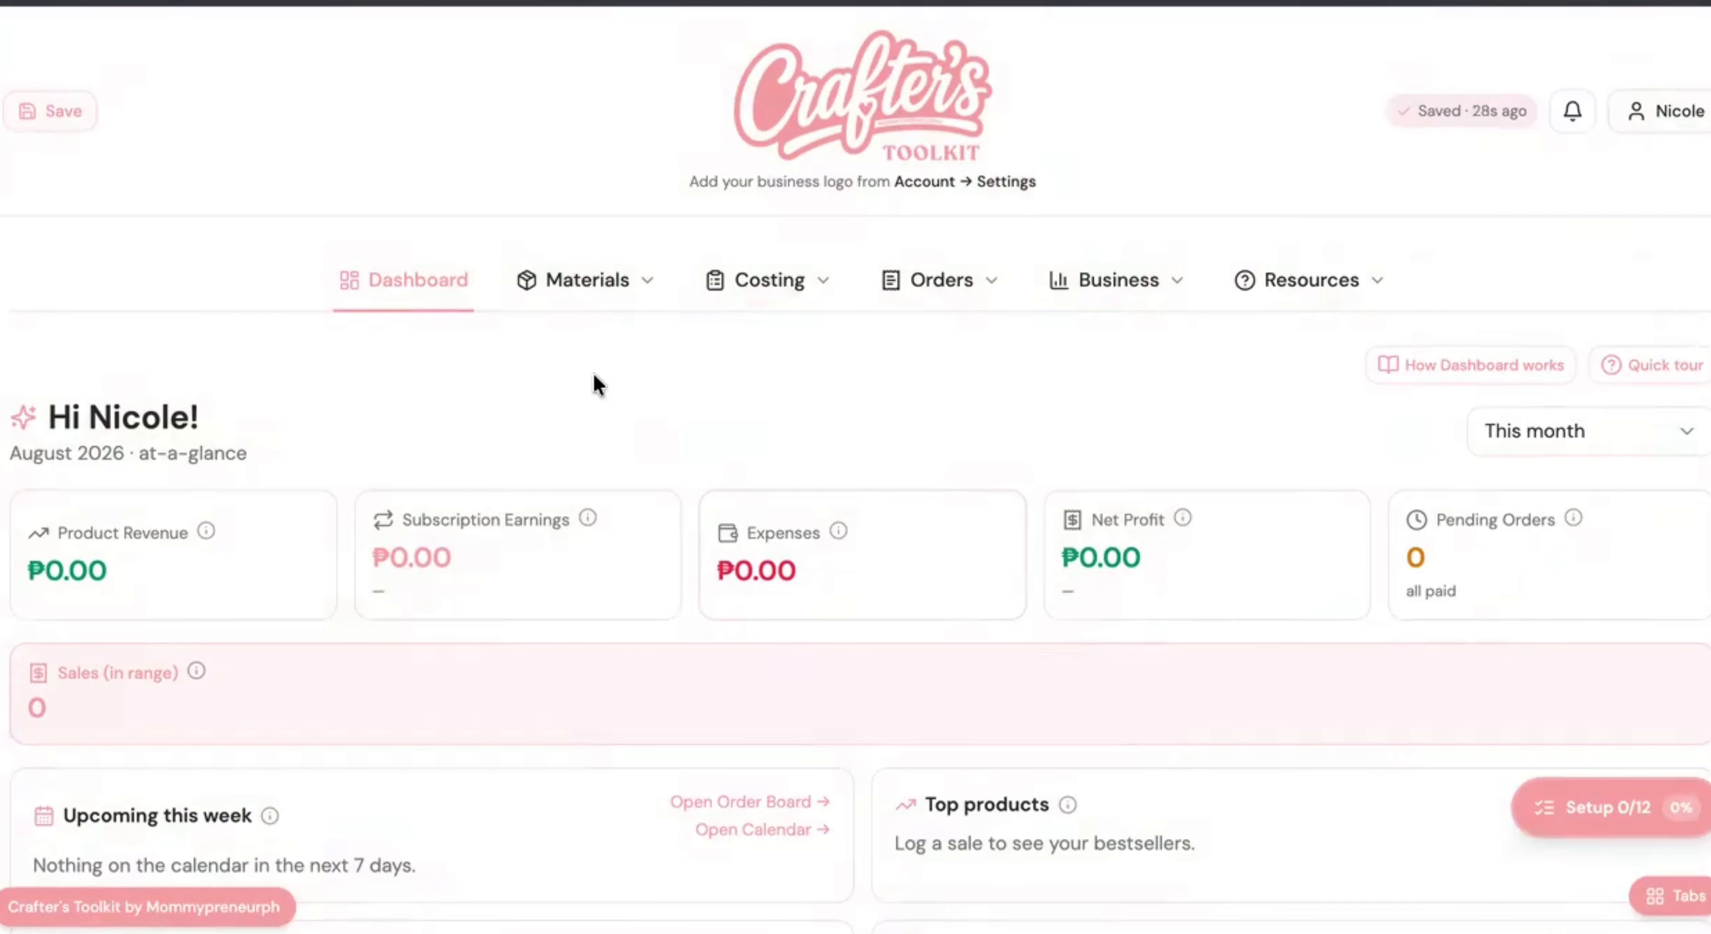
# Step: Look through the 0/12 setup checklist items, then bring up the account settings menu
pyautogui.scroll(-7, 588, 405)
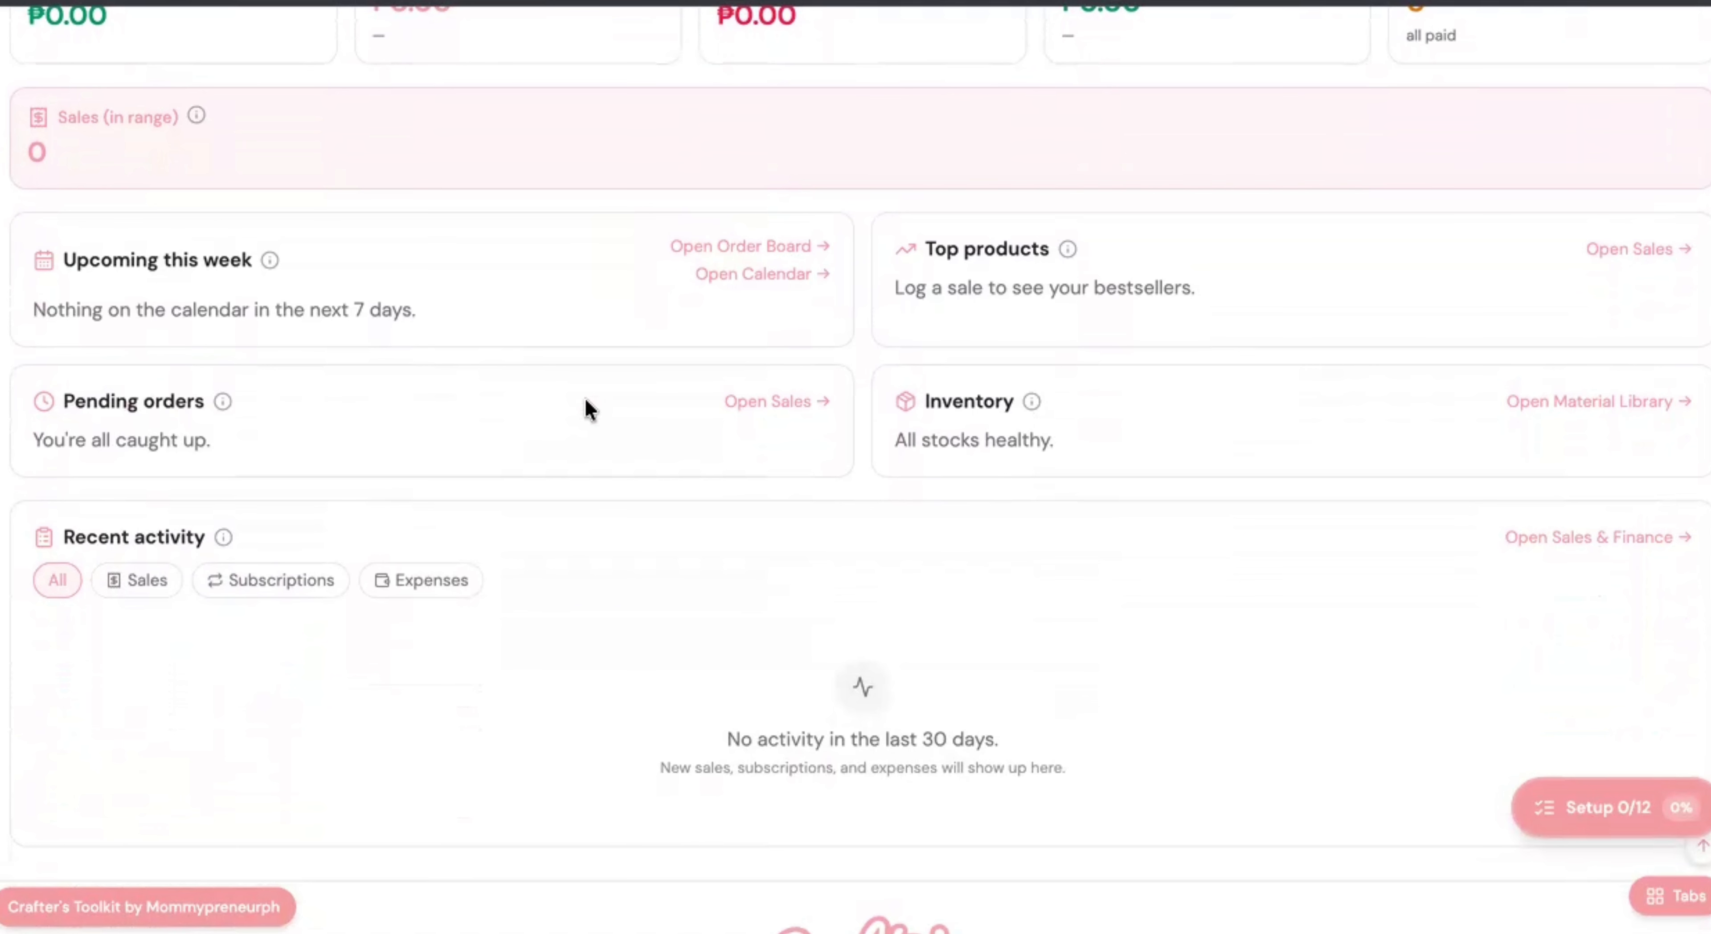
pyautogui.scroll(10, 1670, 825)
pyautogui.click(1670, 826)
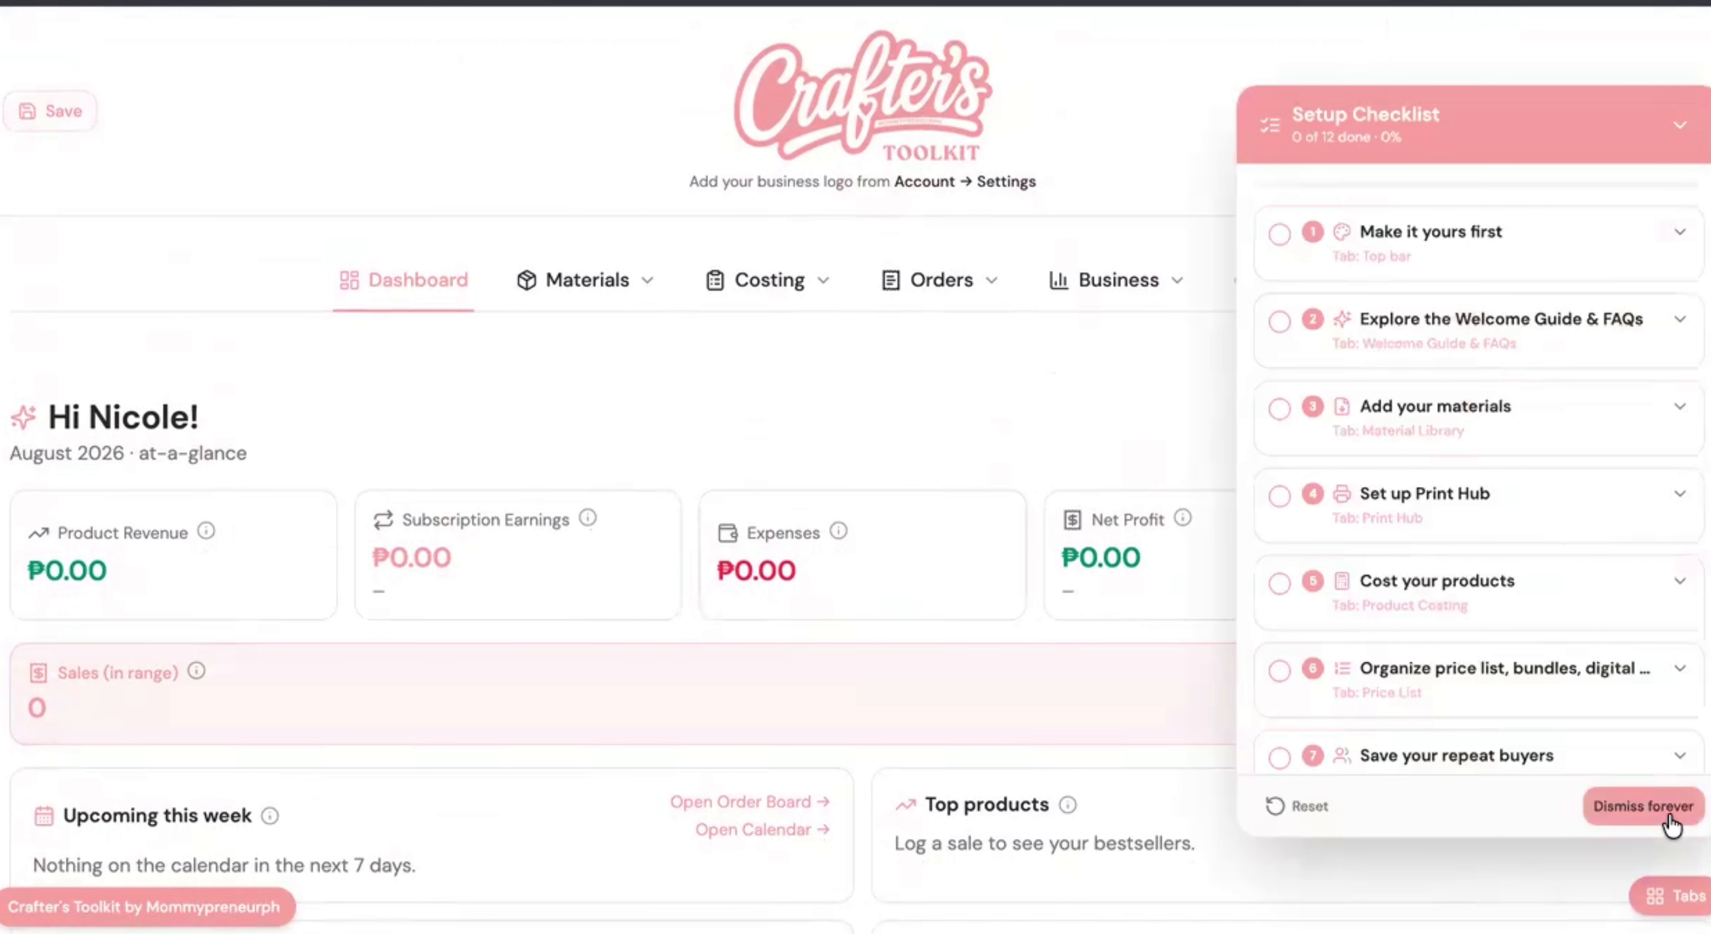
pyautogui.scroll(-6, 1617, 477)
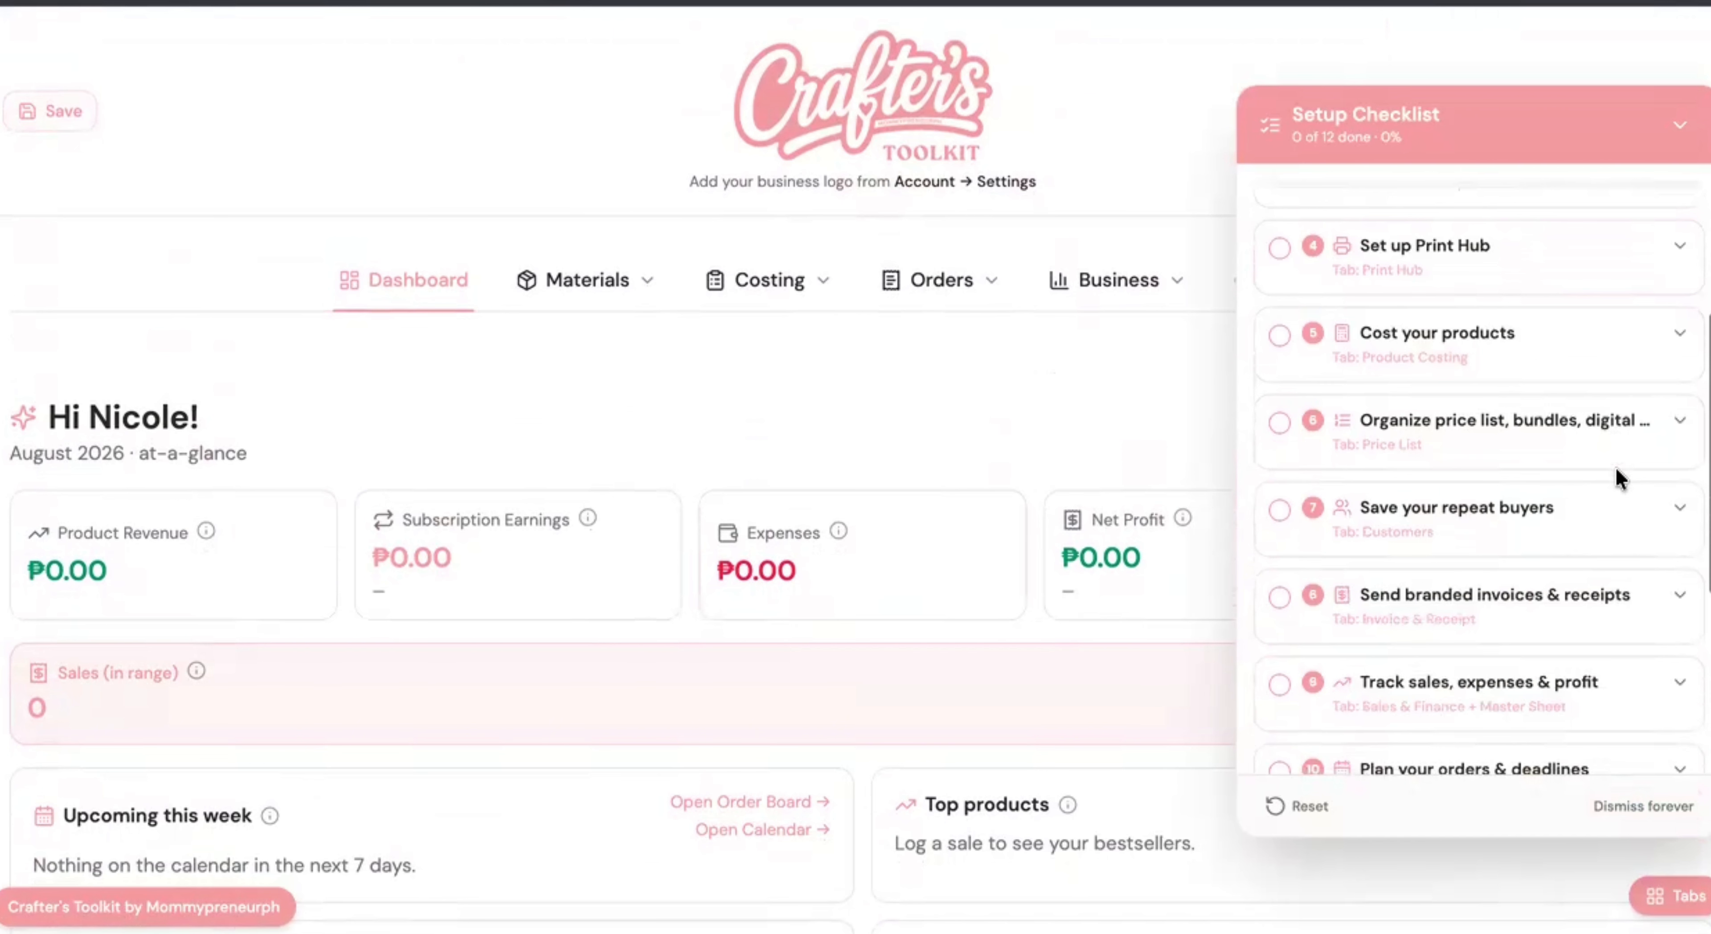
pyautogui.scroll(-3, 1617, 477)
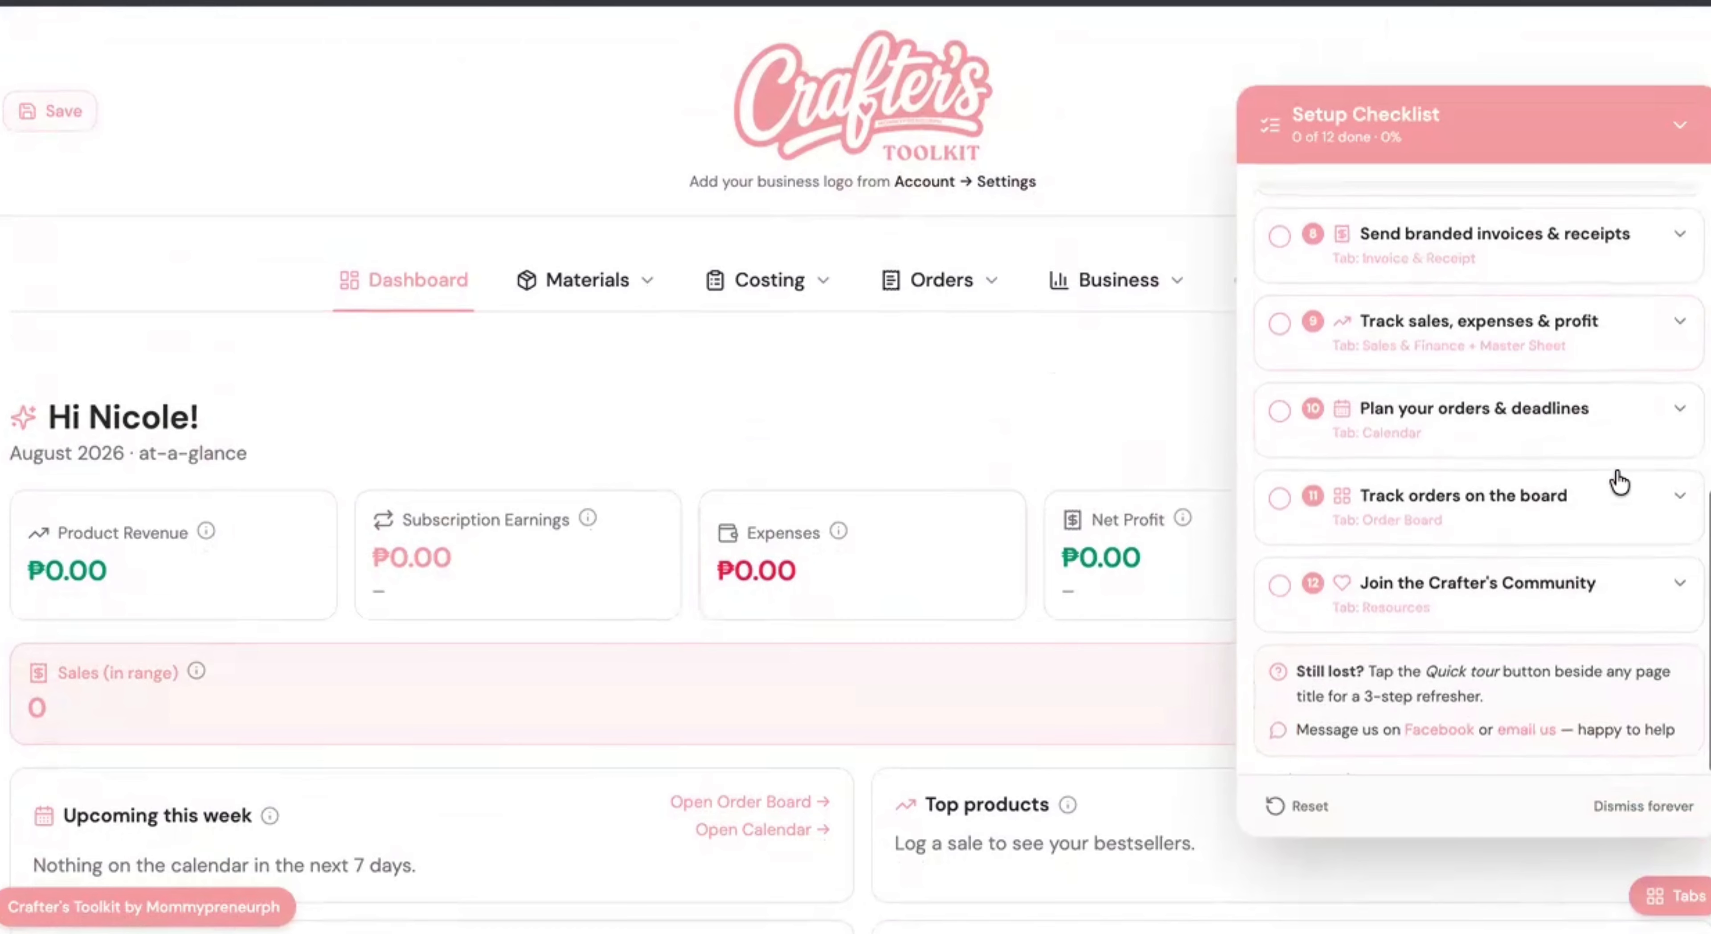
pyautogui.scroll(9, 1617, 467)
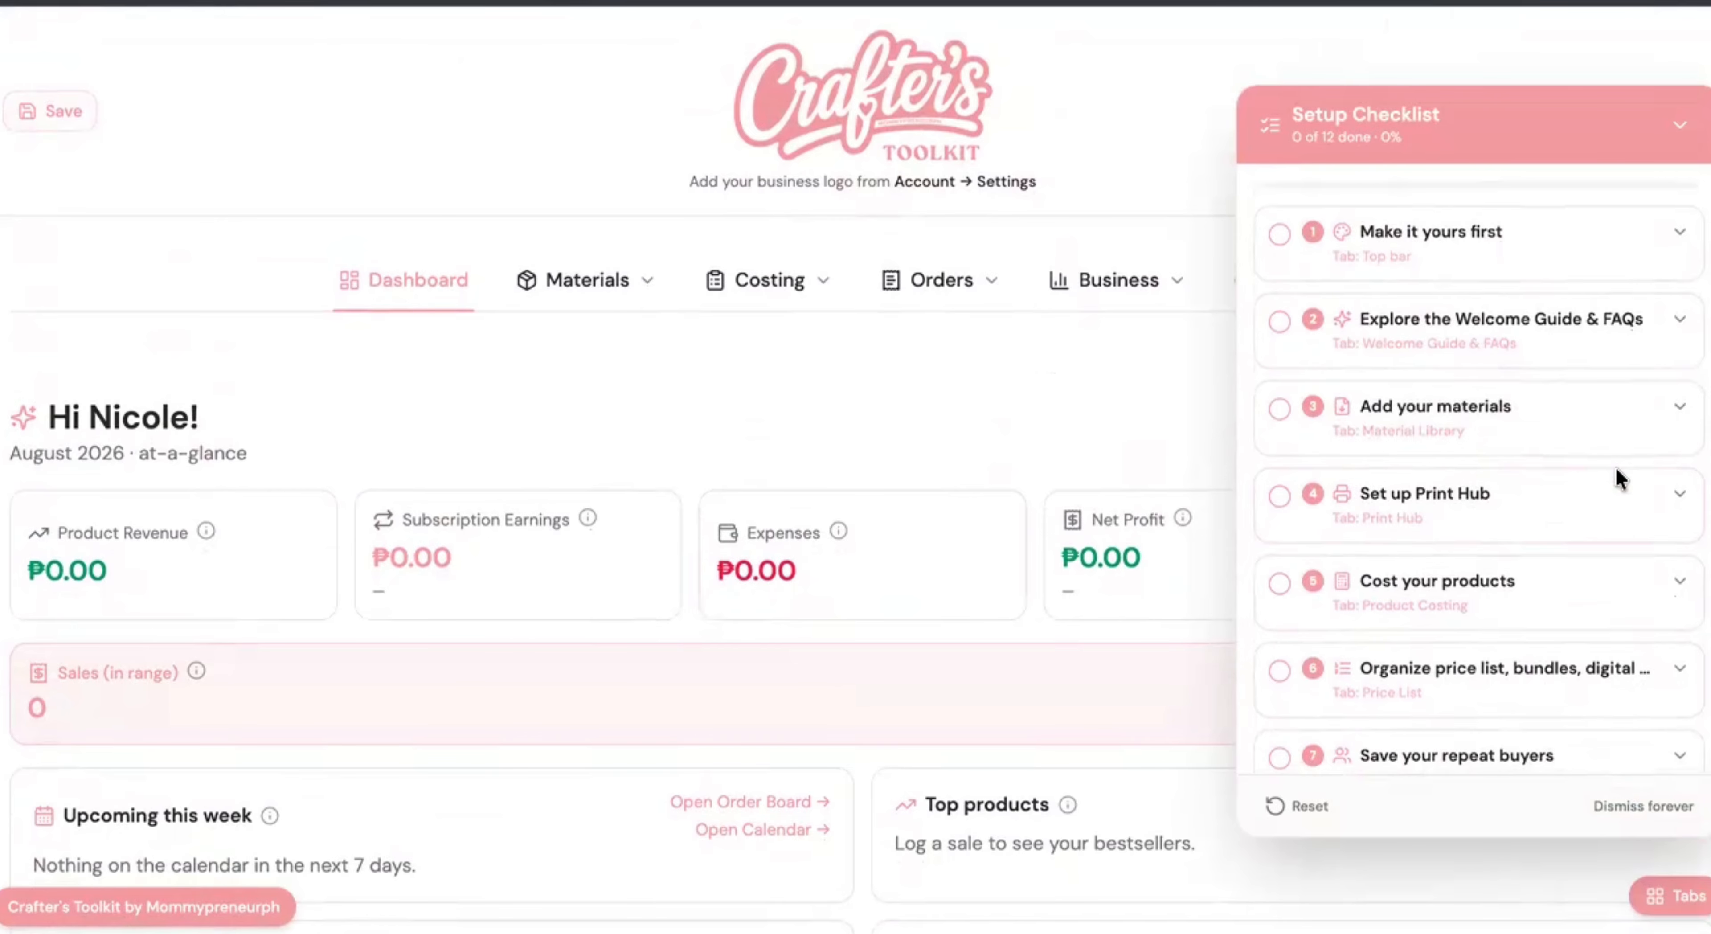
pyautogui.click(1650, 245)
pyautogui.click(1663, 112)
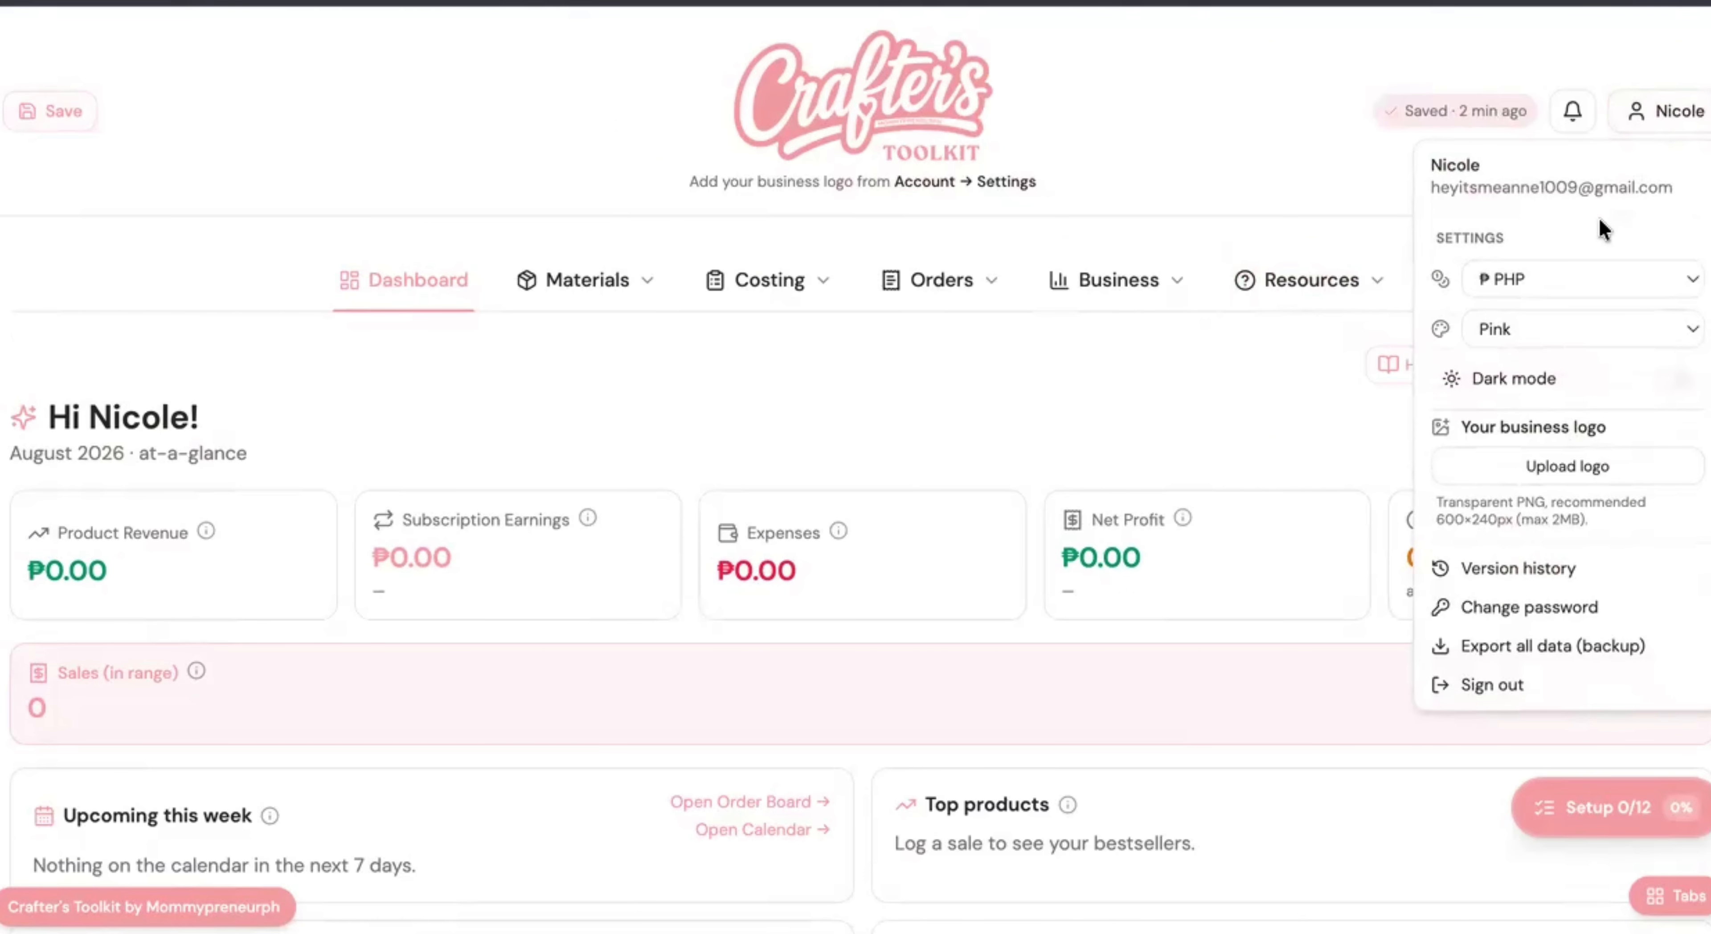
# Step: Keep the currency as PHP and preview the Purple, Blue and Black theme colours
pyautogui.click(1602, 281)
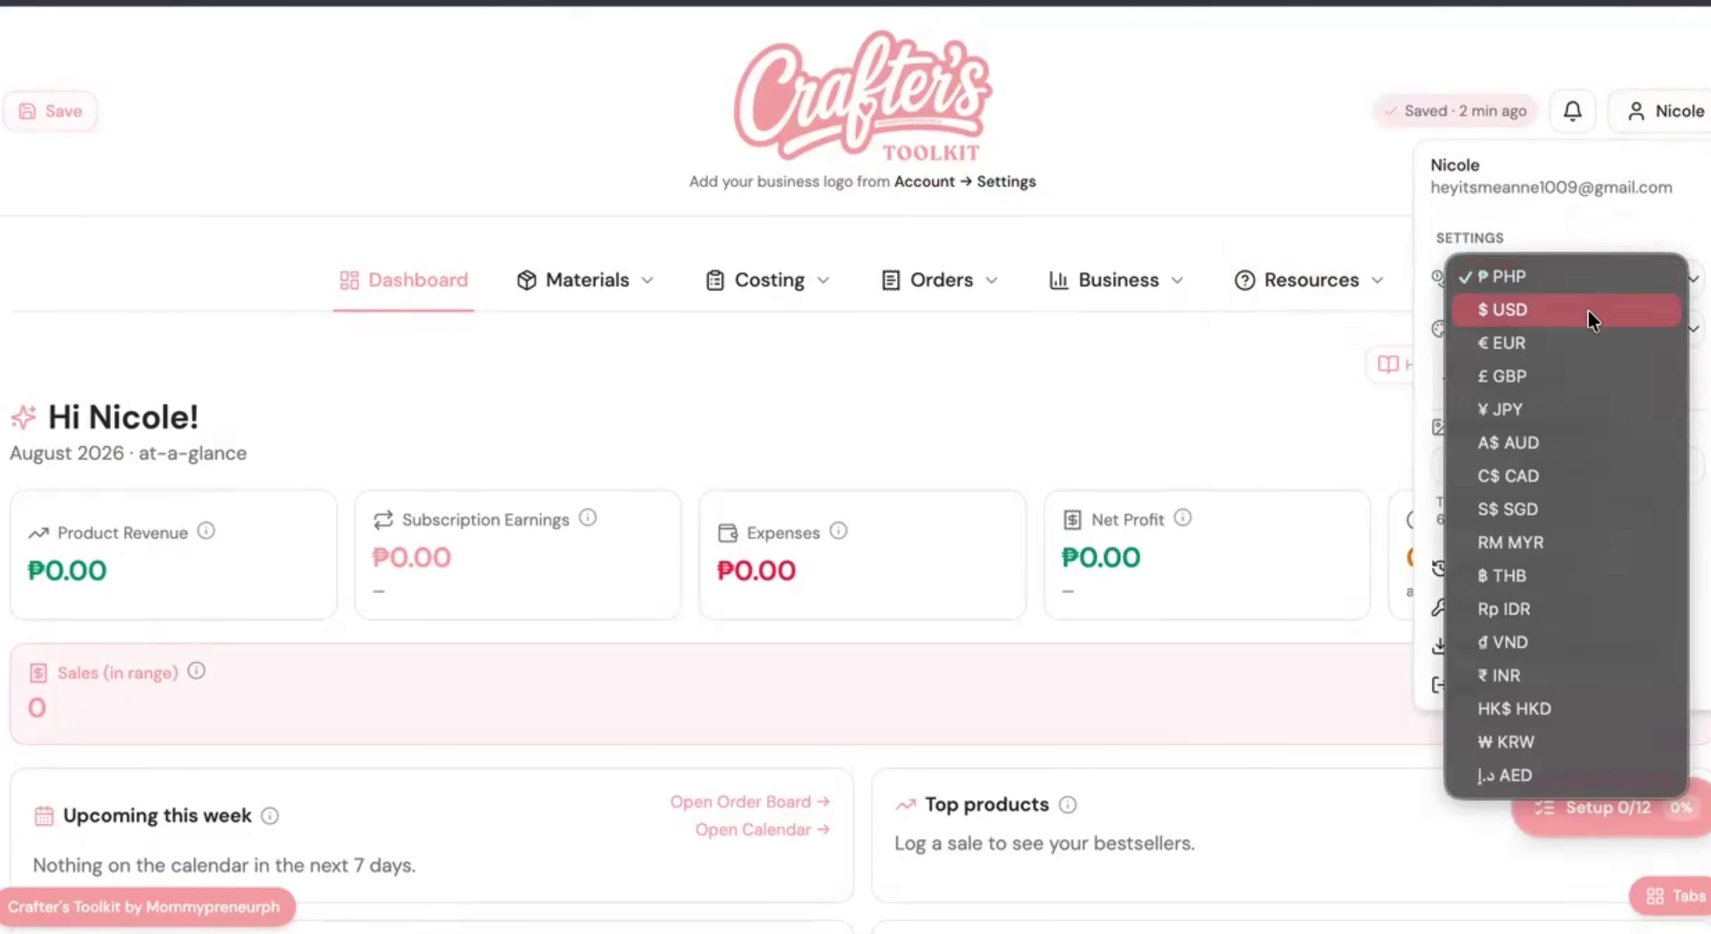
pyautogui.press('Escape')
pyautogui.click(1532, 323)
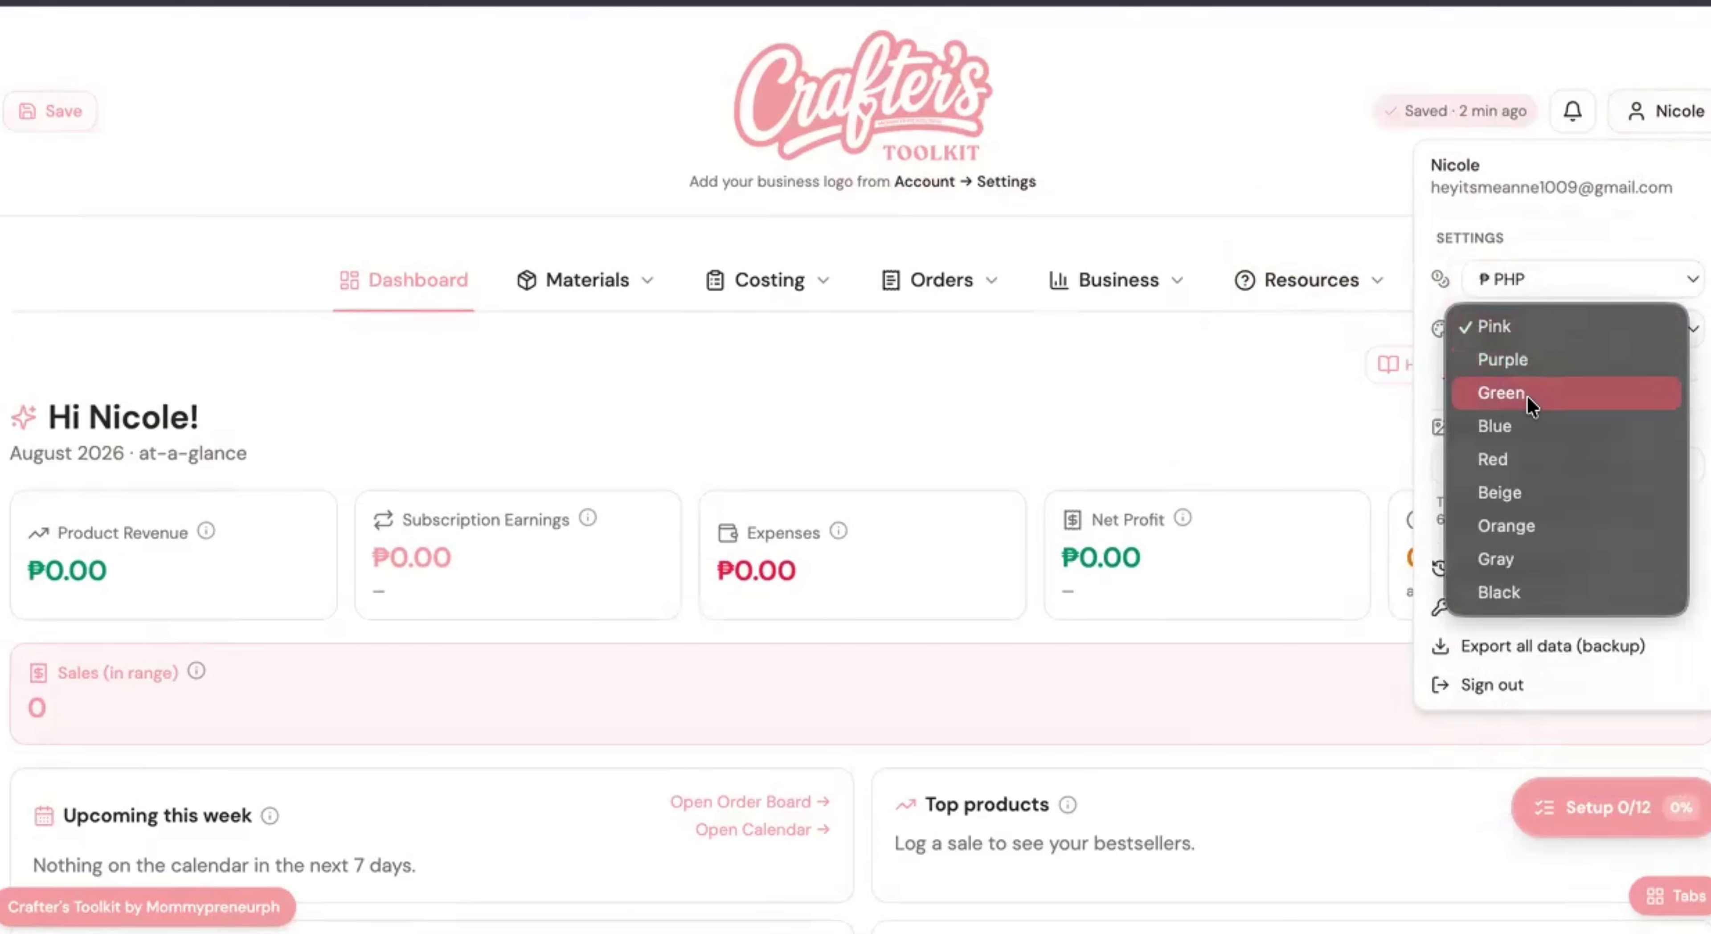
pyautogui.click(1545, 359)
pyautogui.click(1545, 336)
pyautogui.press('Escape')
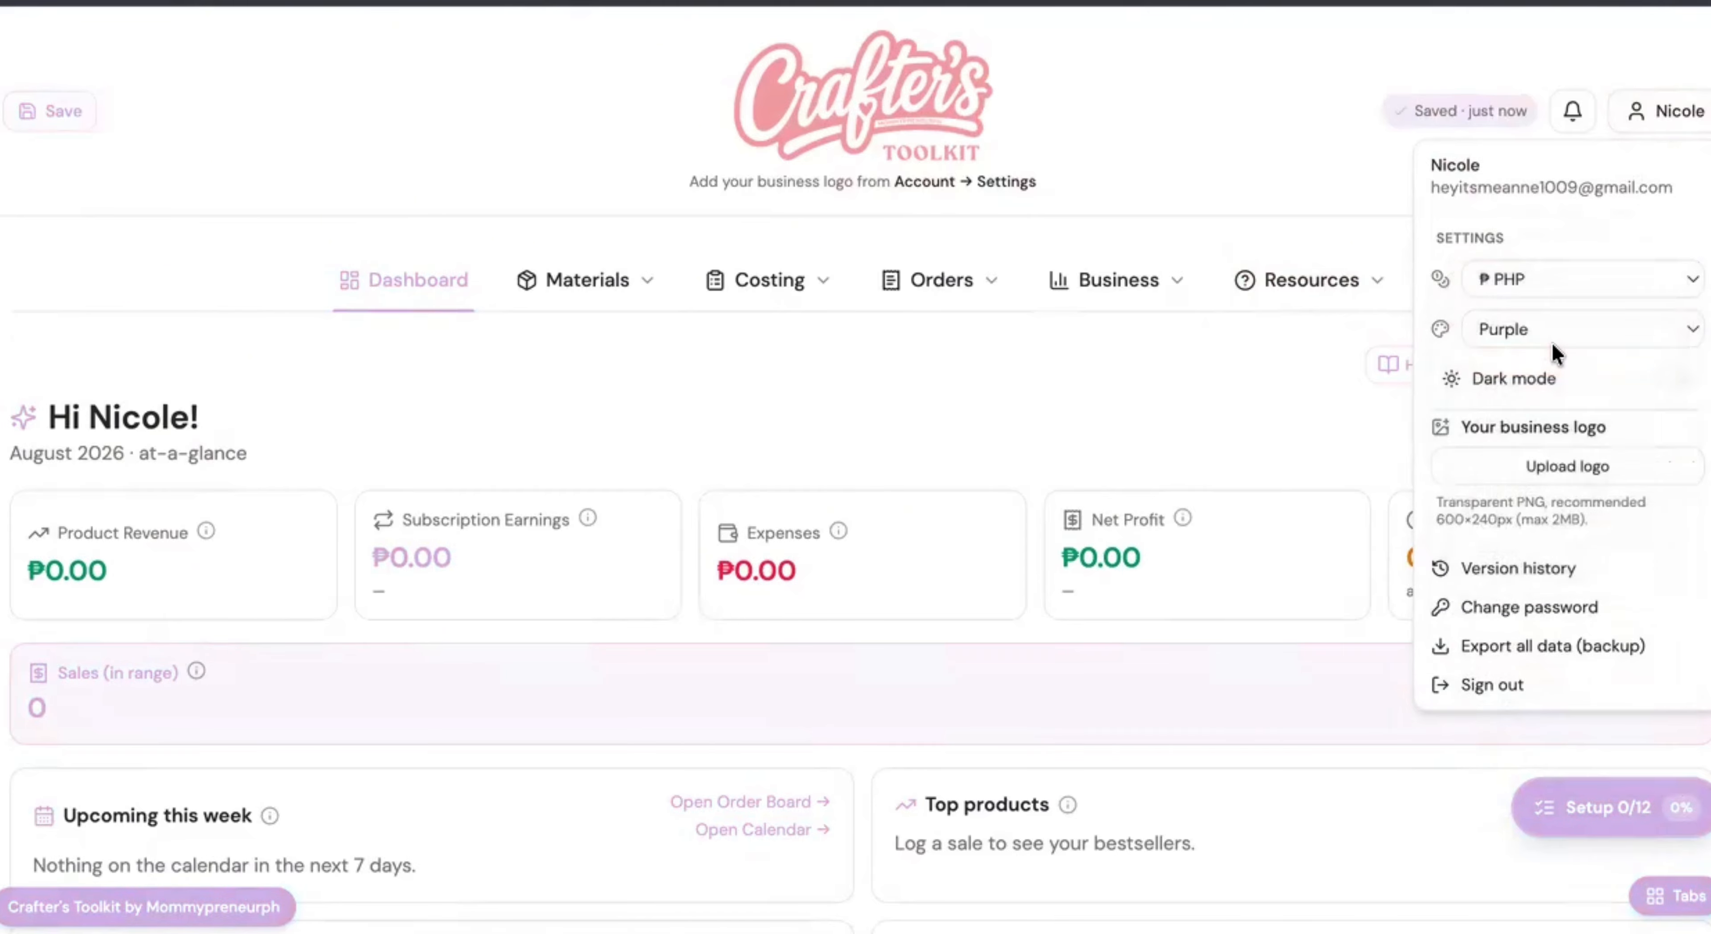
pyautogui.press('Down')
pyautogui.click(1544, 330)
pyautogui.click(1545, 358)
pyautogui.click(1544, 340)
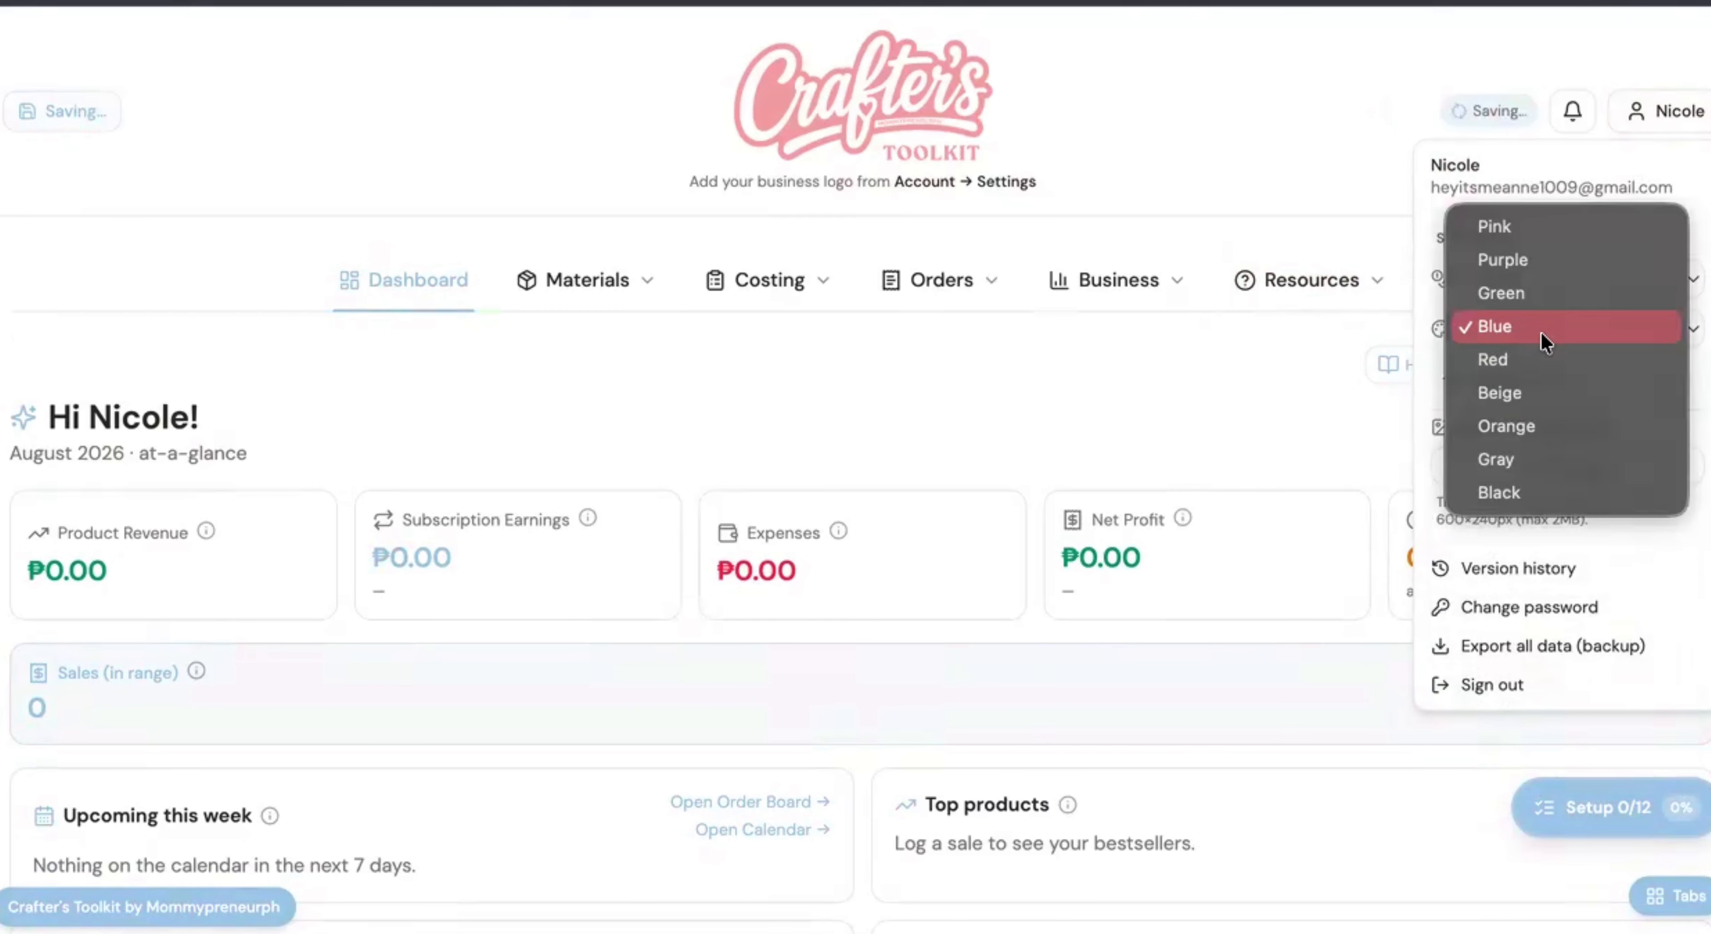
pyautogui.click(1499, 492)
# Step: Turn dark mode on and back off, then bring up the setup checklist
pyautogui.click(1680, 380)
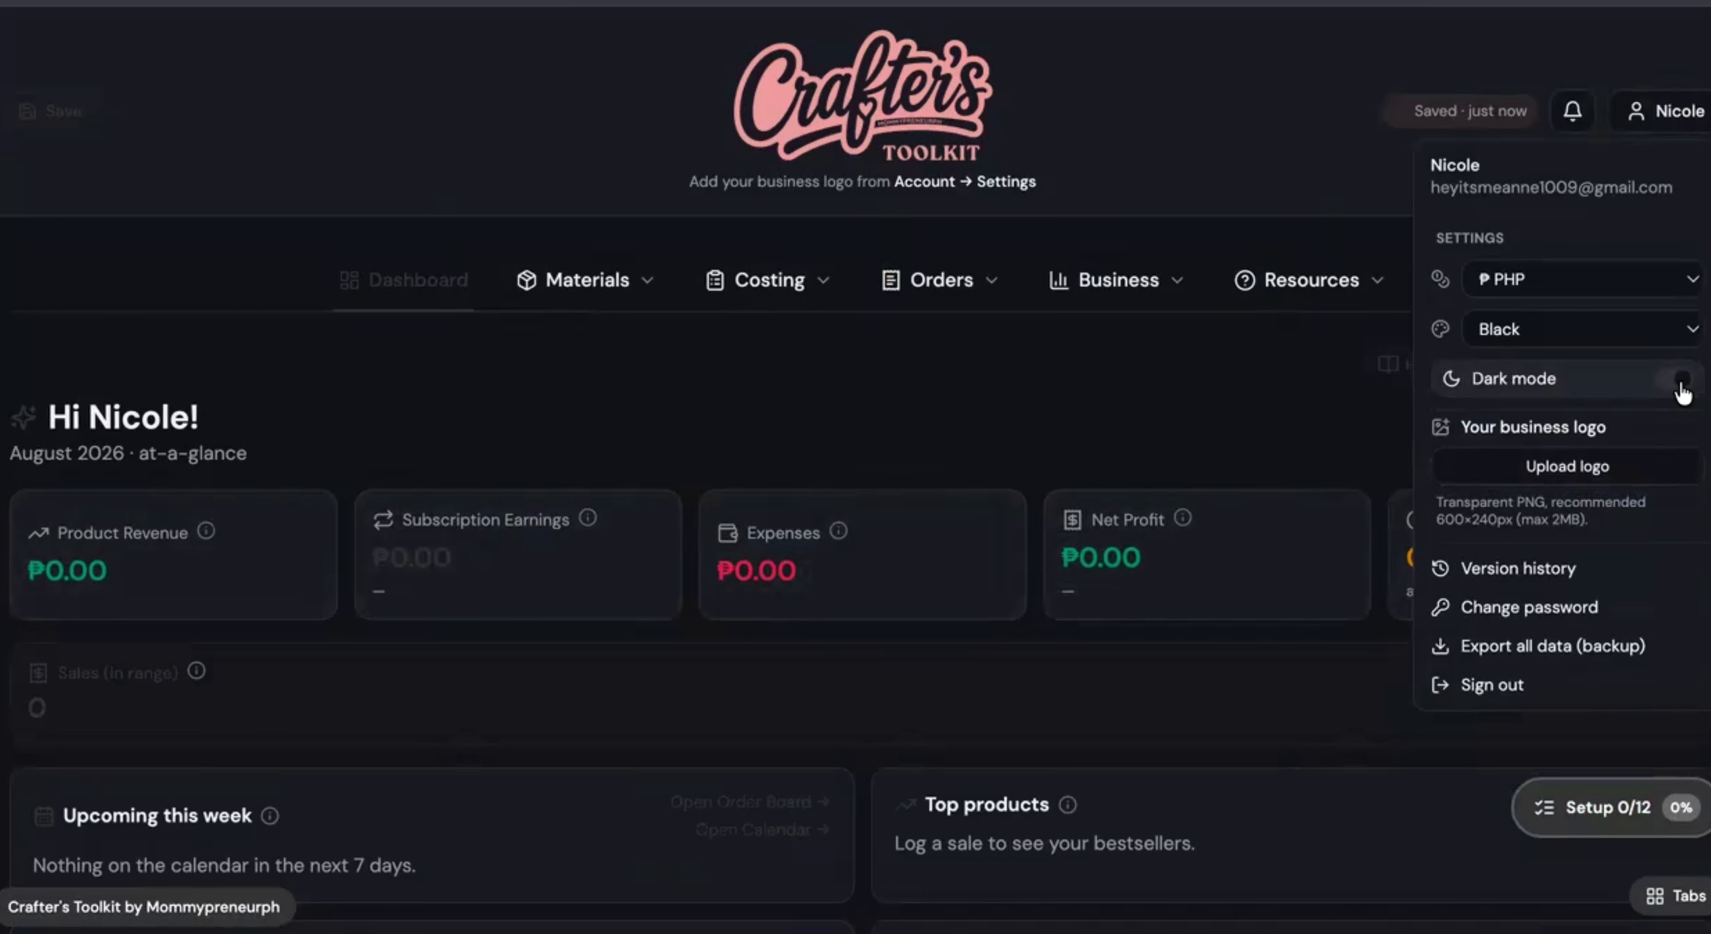
pyautogui.click(1681, 382)
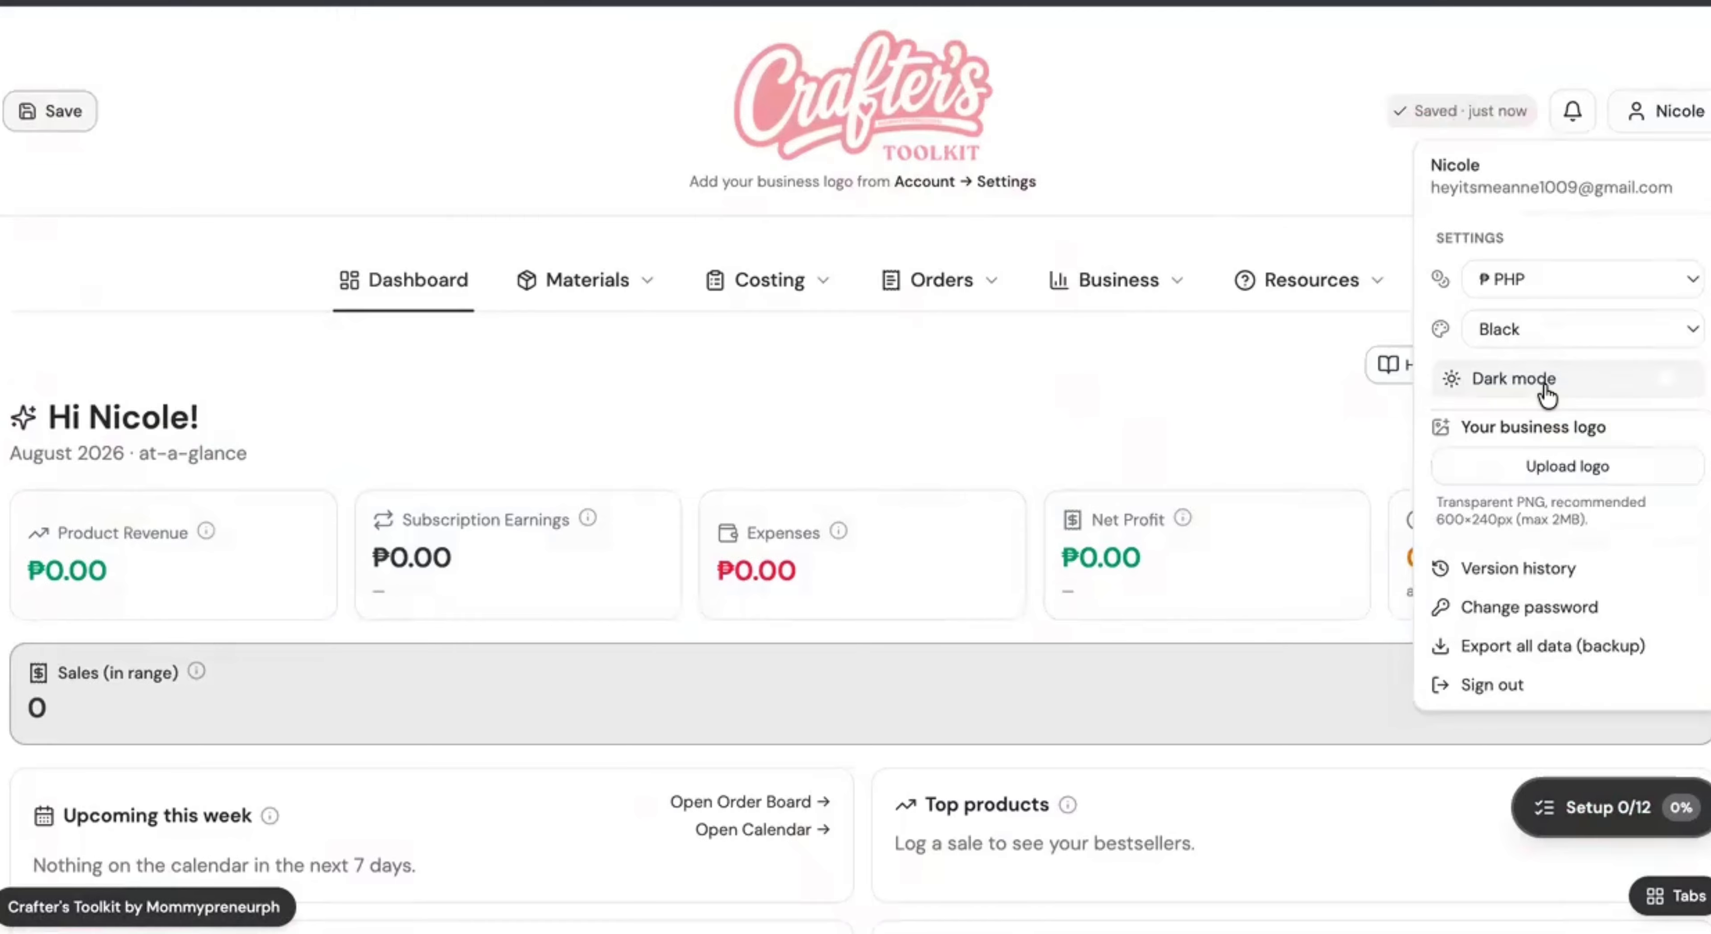
pyautogui.click(1575, 811)
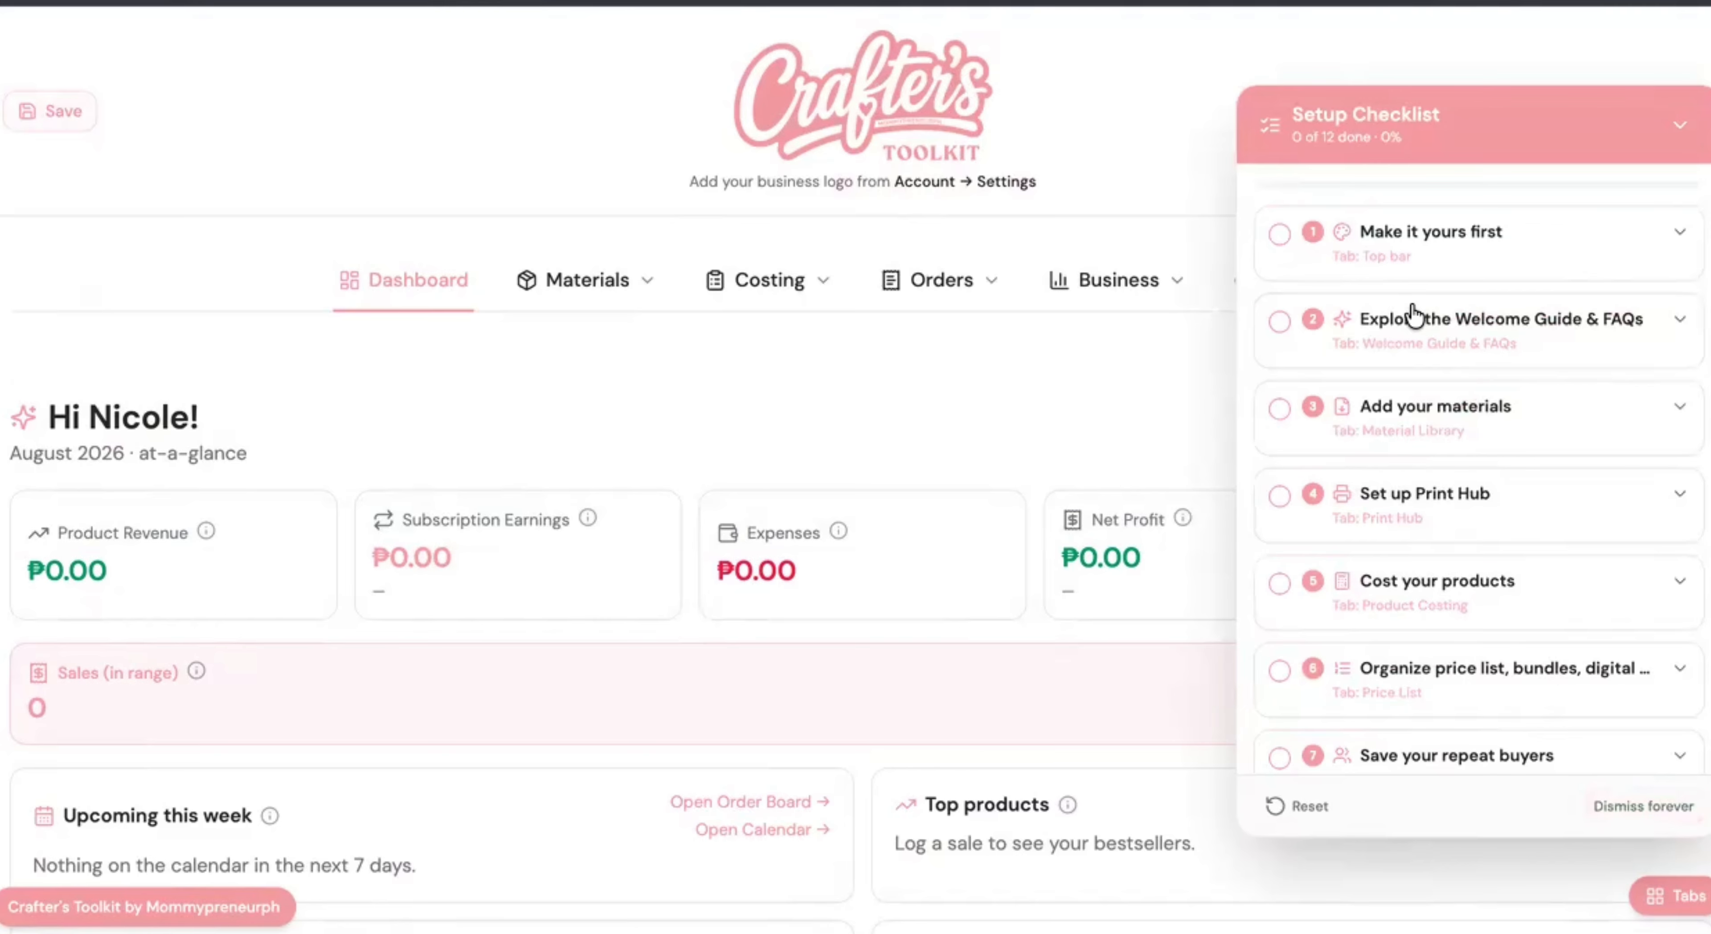
# Step: Mark 'Make it yours first' done and read through the Welcome Guide page
pyautogui.click(1279, 236)
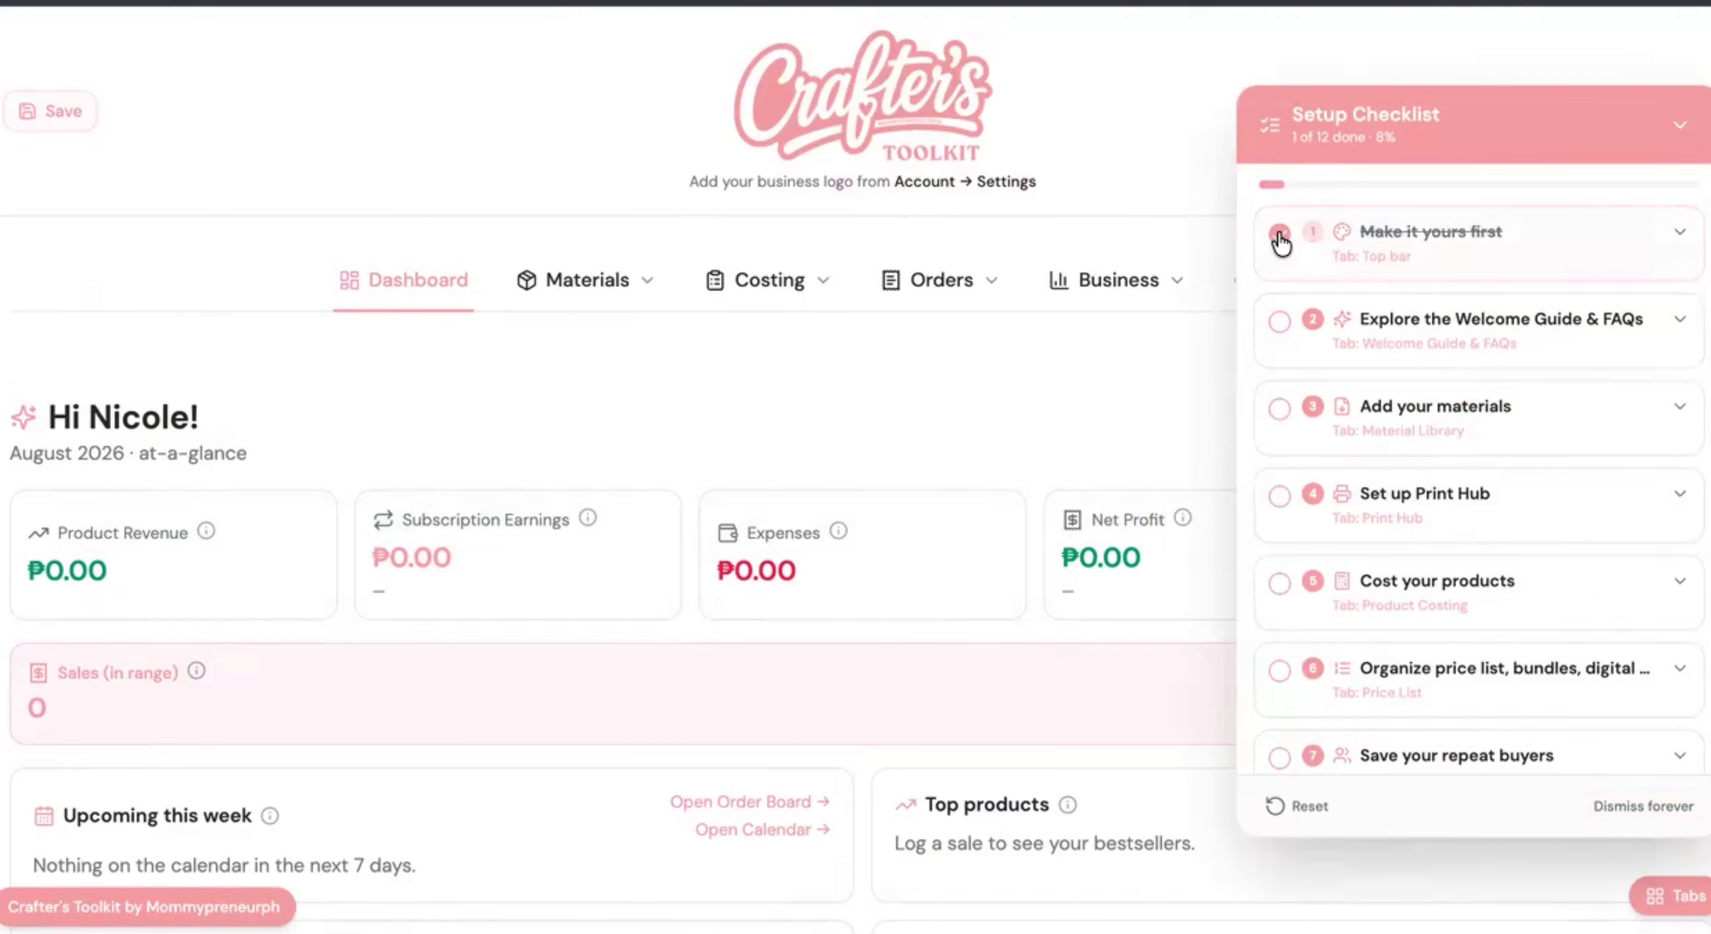
pyautogui.click(1407, 351)
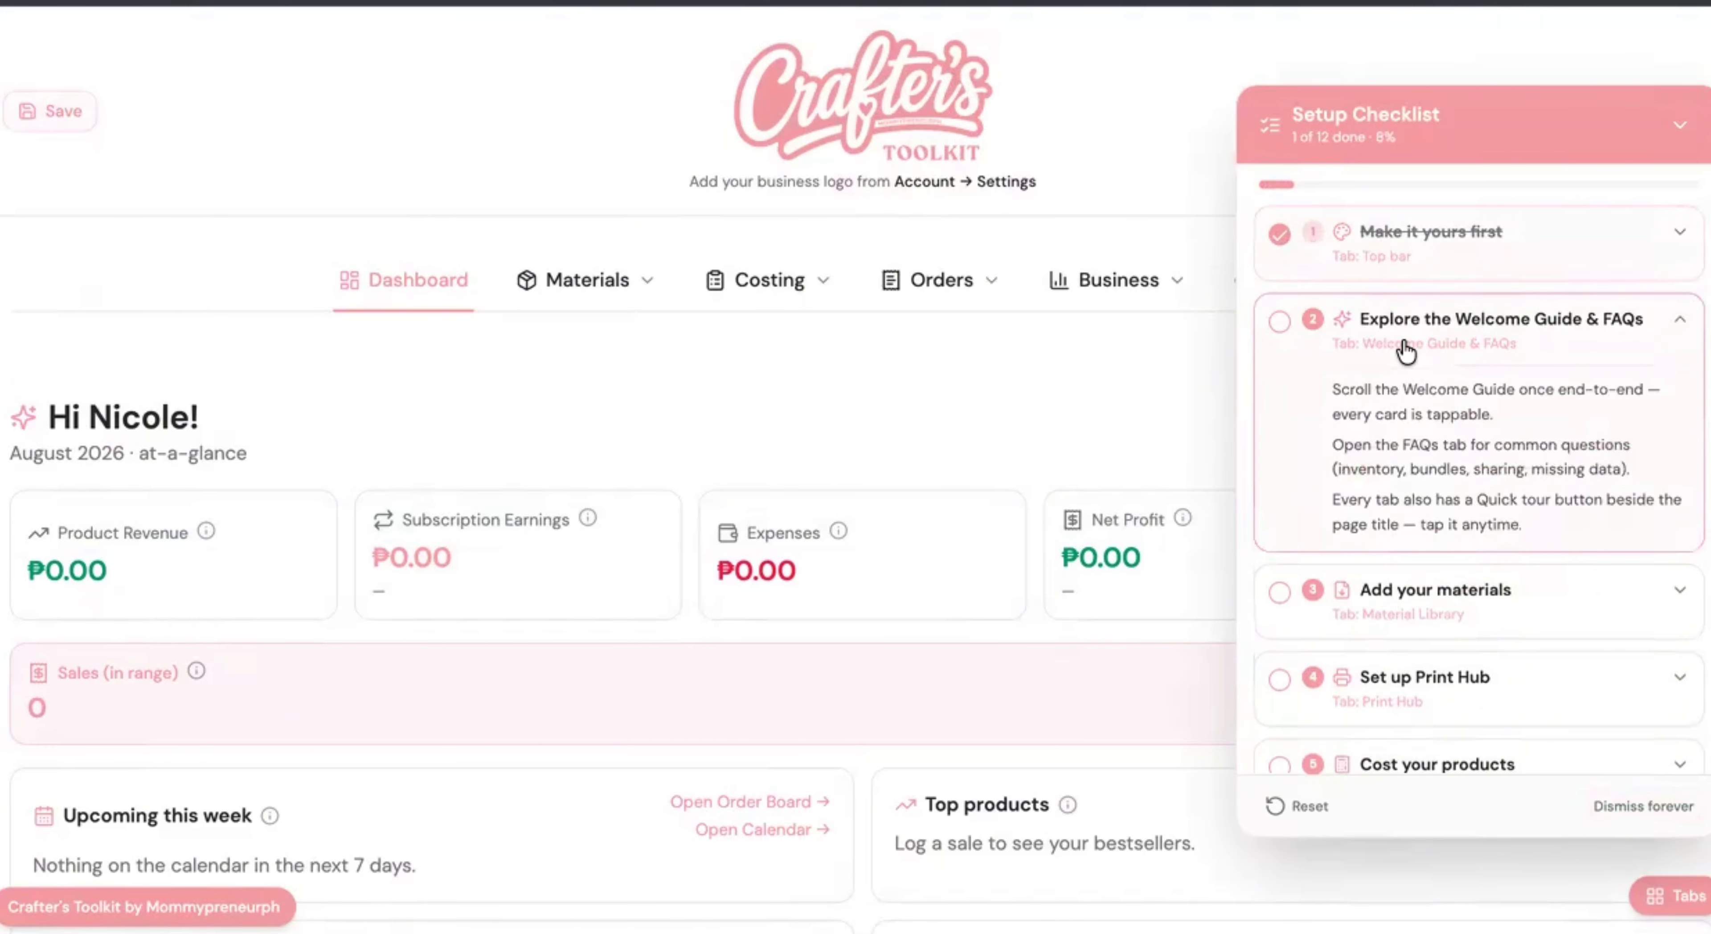
pyautogui.click(1464, 345)
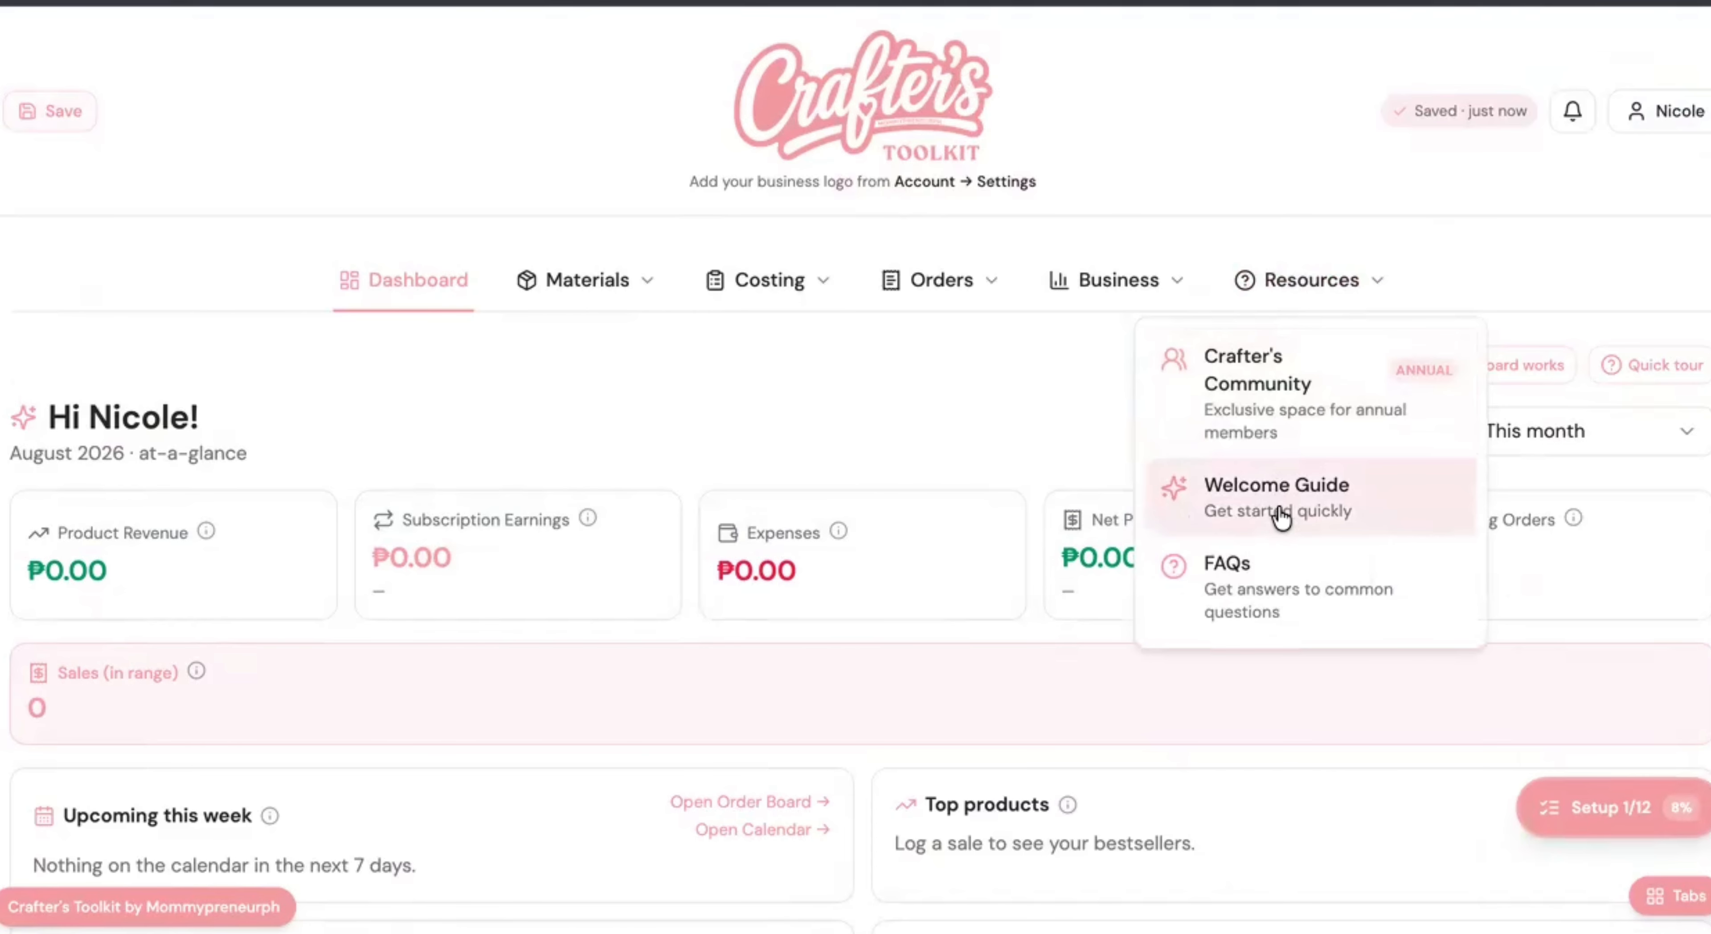
pyautogui.click(1281, 517)
pyautogui.scroll(-3, 1183, 496)
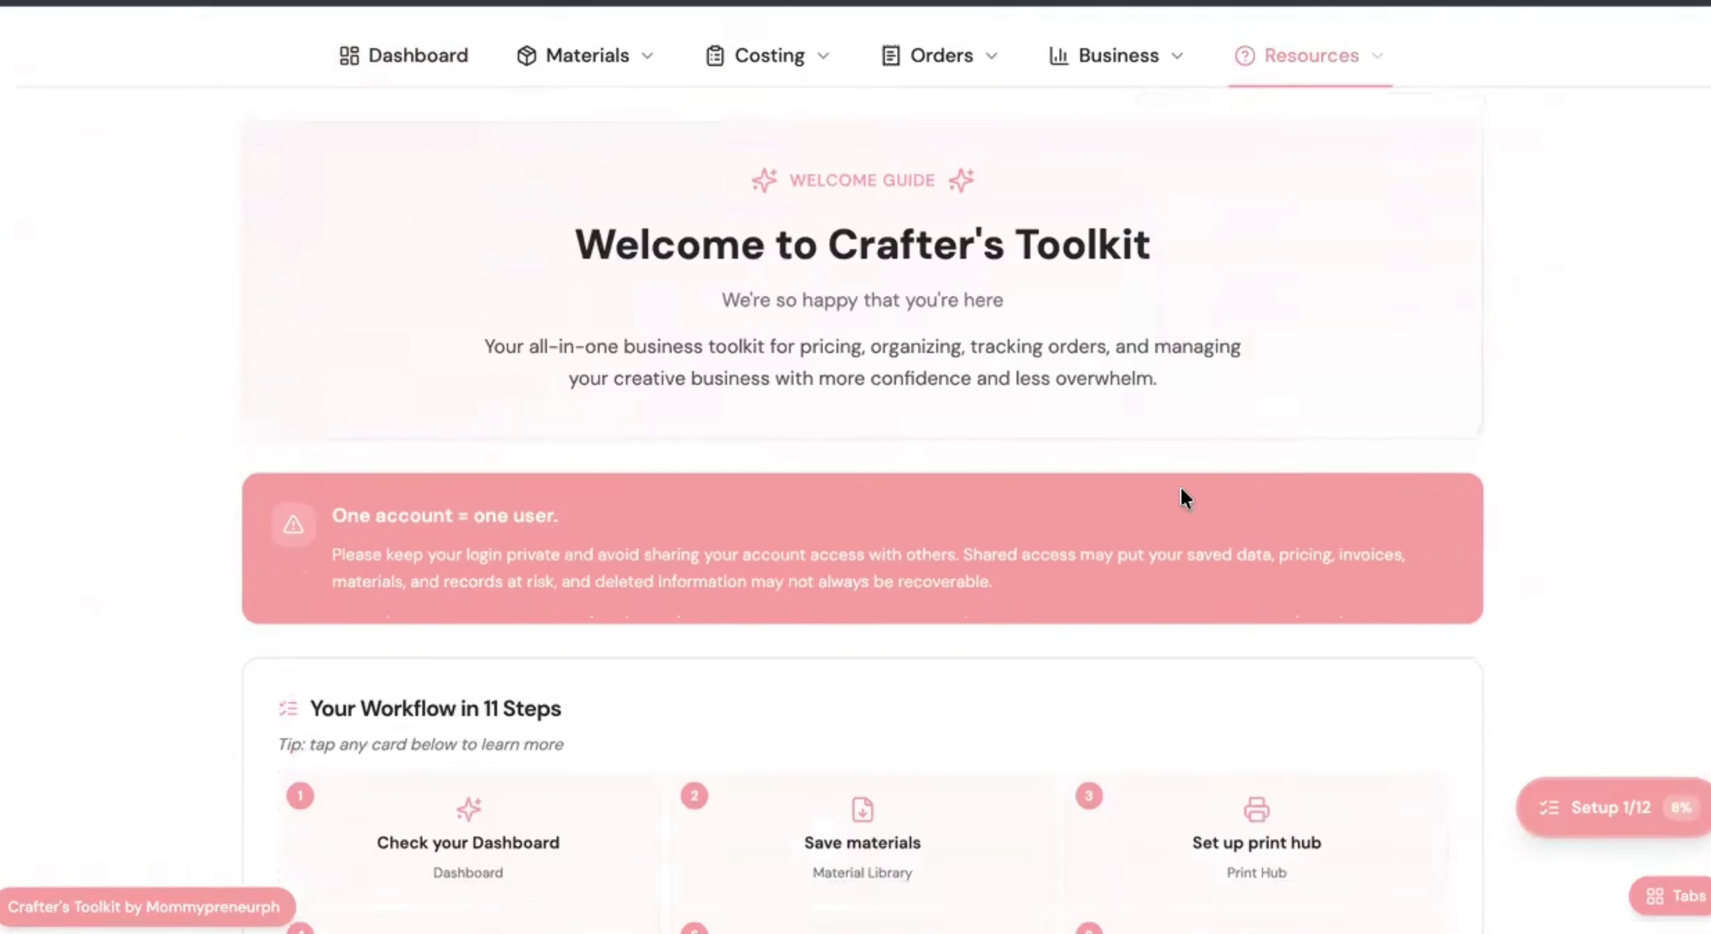
pyautogui.scroll(-10, 1183, 497)
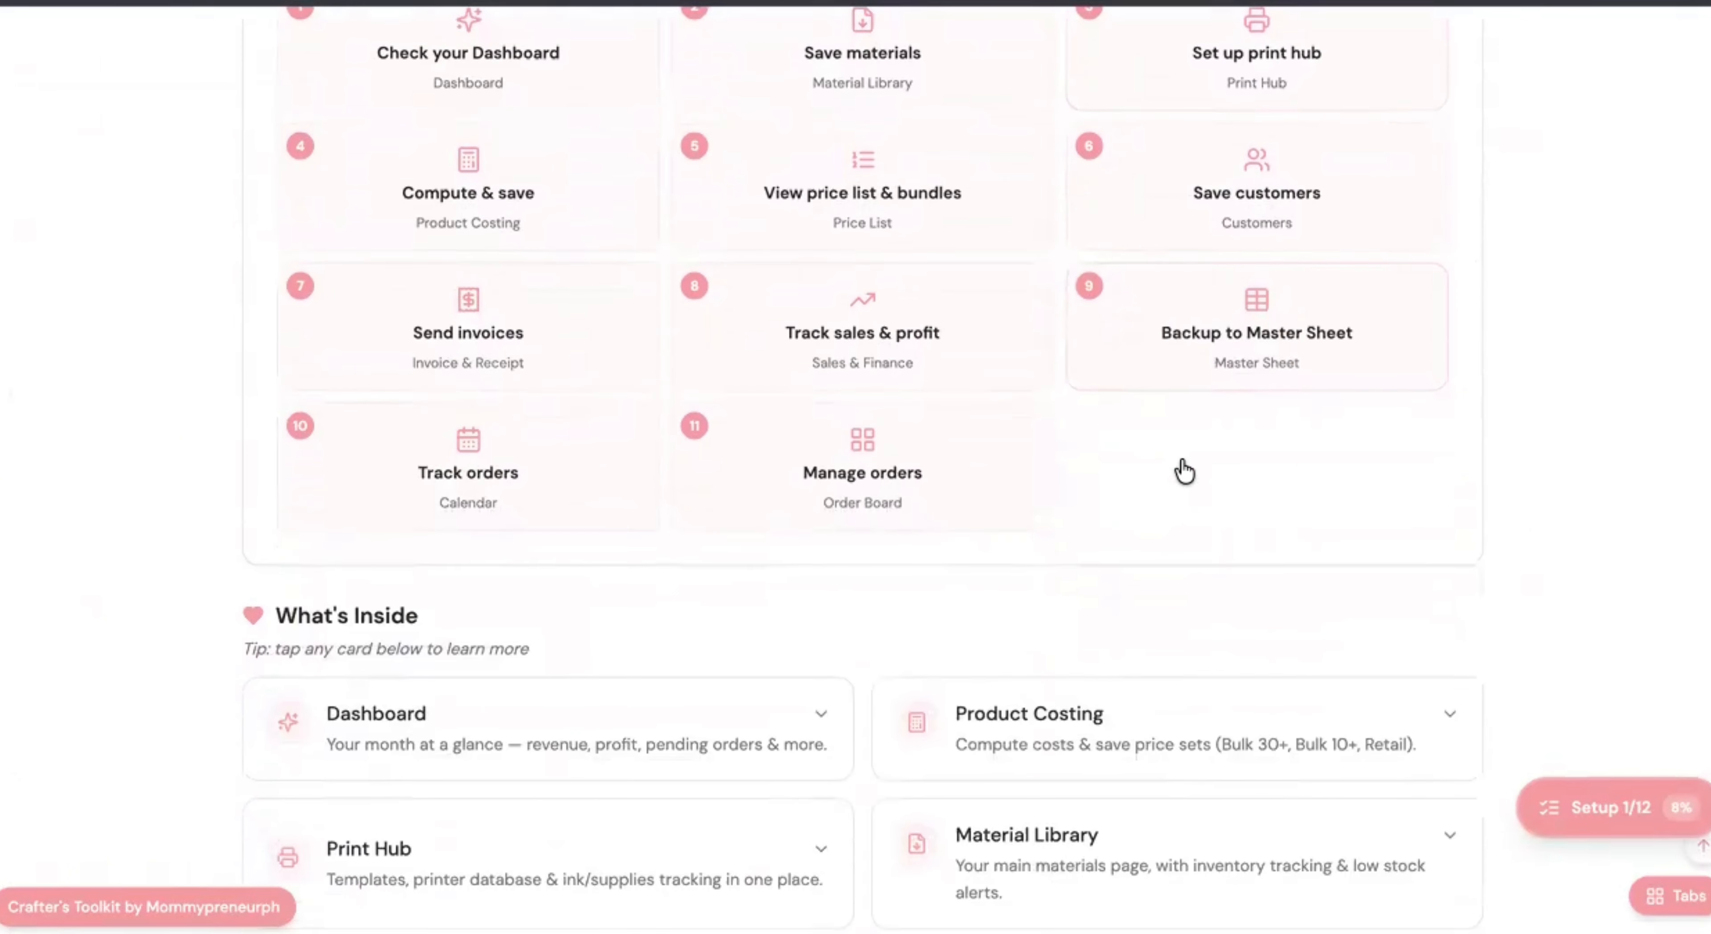
pyautogui.scroll(-1, 1183, 472)
pyautogui.scroll(14, 1182, 470)
# Step: View the FAQs page and reopen the setup checklist, now at 1/12
pyautogui.moveTo(1280, 289)
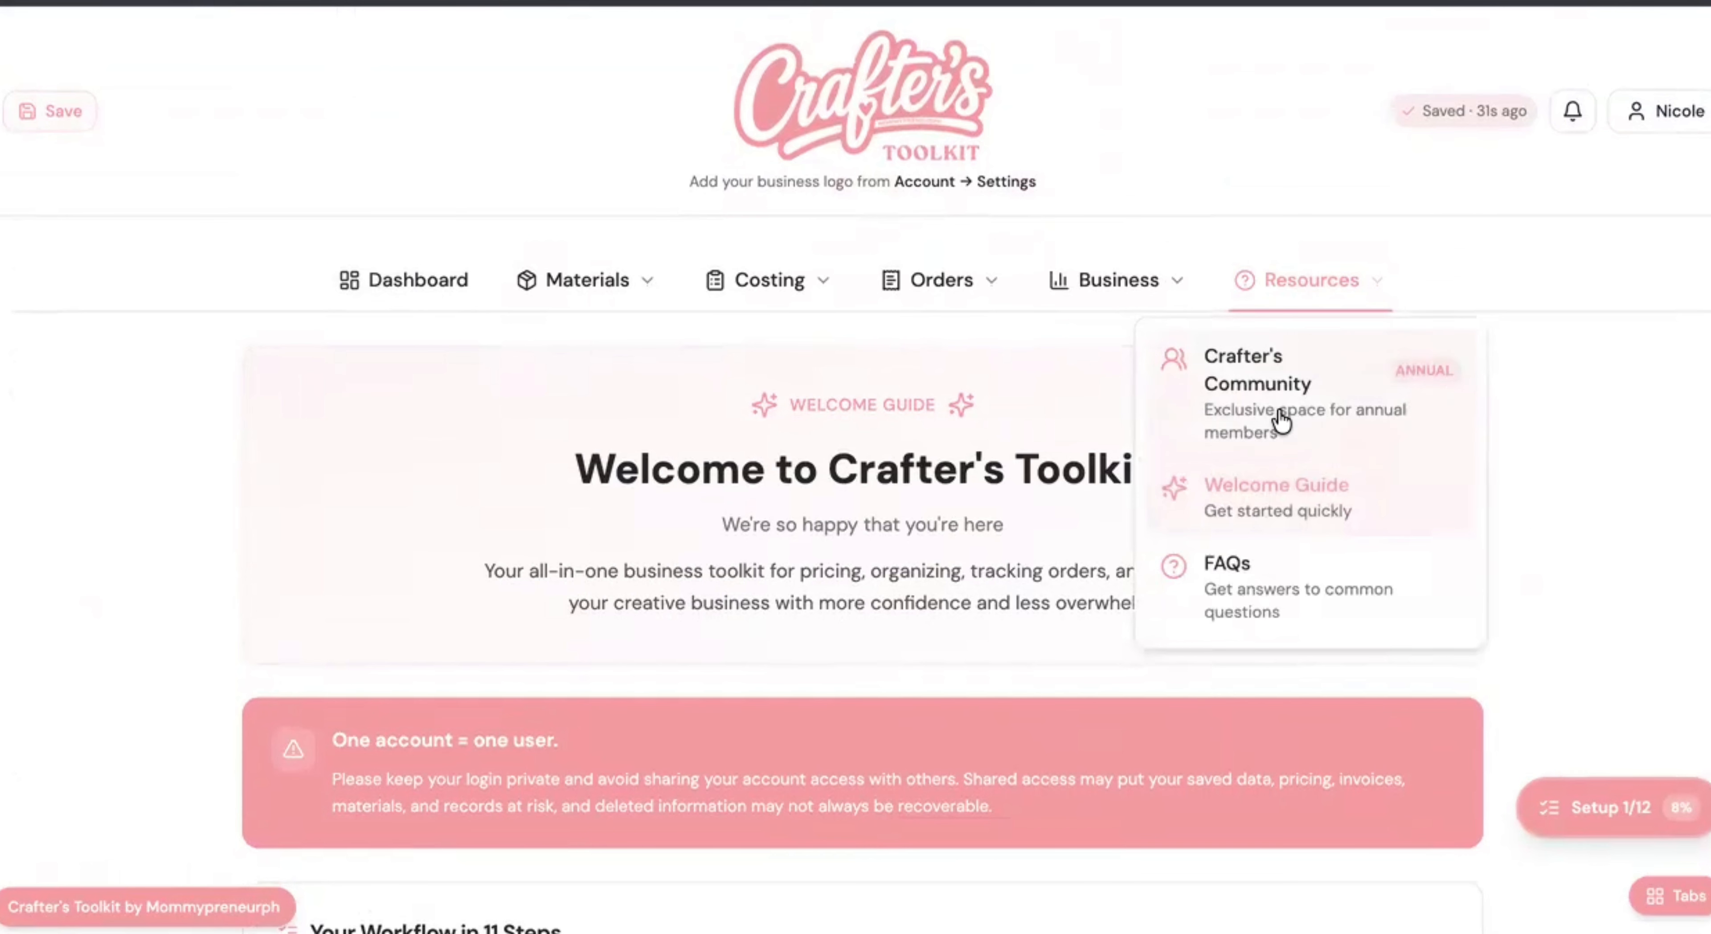
pyautogui.click(1281, 570)
pyautogui.scroll(-3, 1436, 527)
pyautogui.scroll(4, 1572, 806)
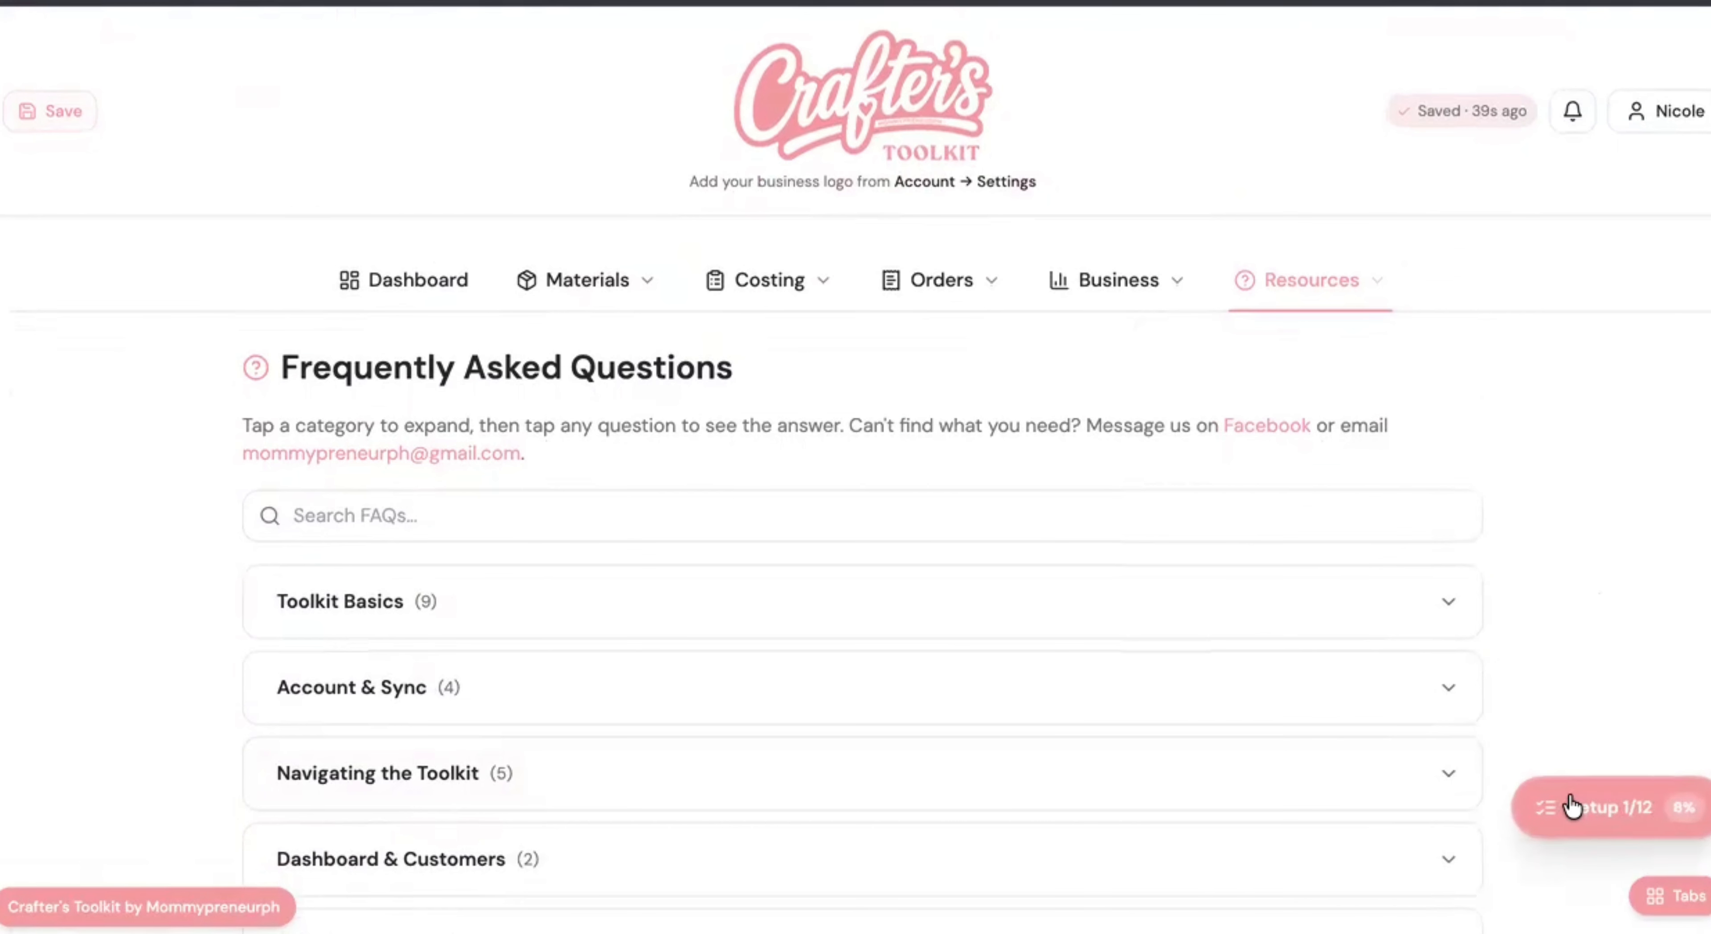
pyautogui.click(1572, 805)
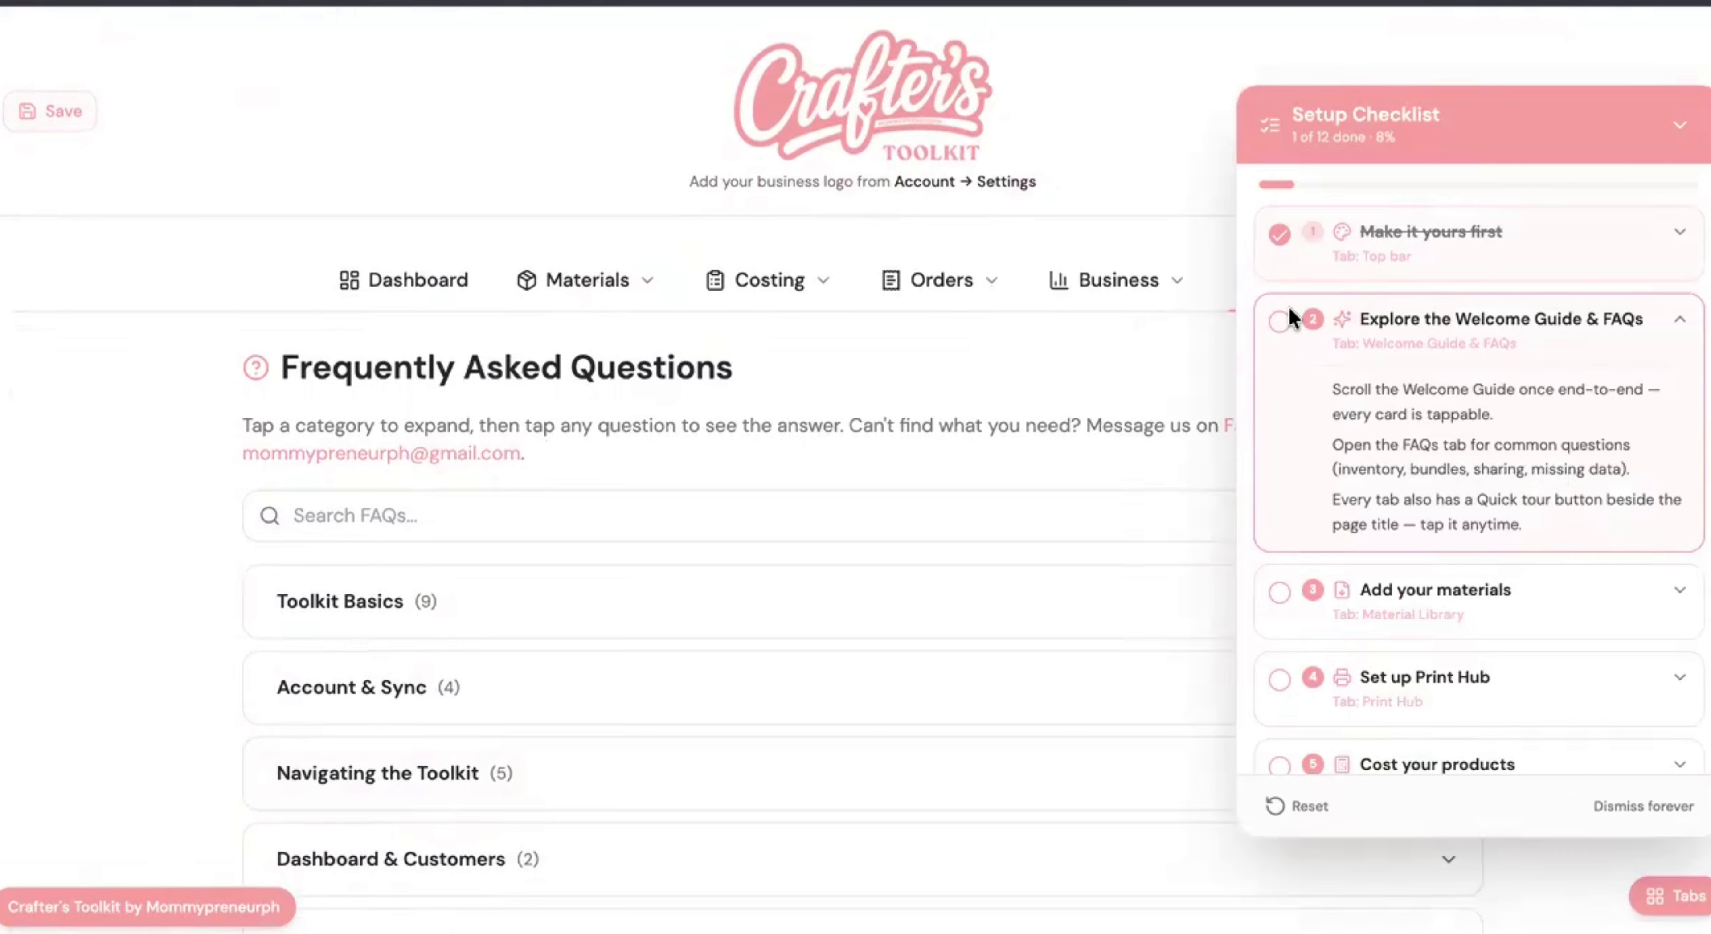
# Step: Tick off 'Explore the Welcome Guide & FAQs', read the Add your materials notes, and open Material Library
pyautogui.click(1280, 322)
pyautogui.click(1349, 327)
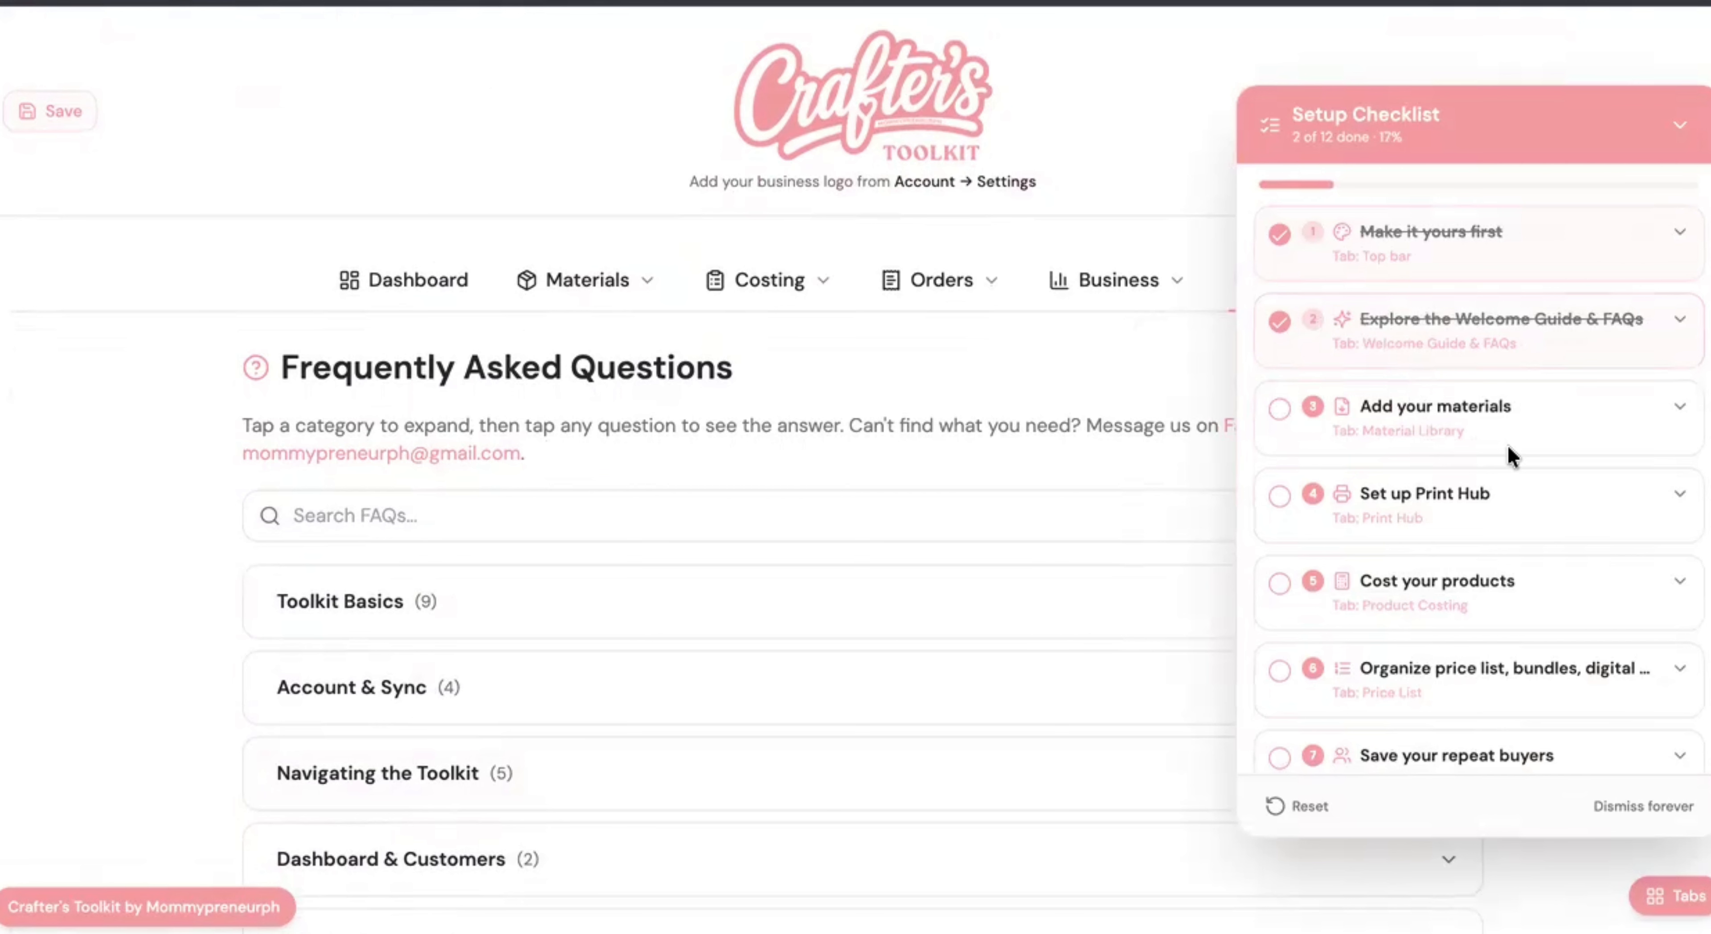
pyautogui.click(1529, 426)
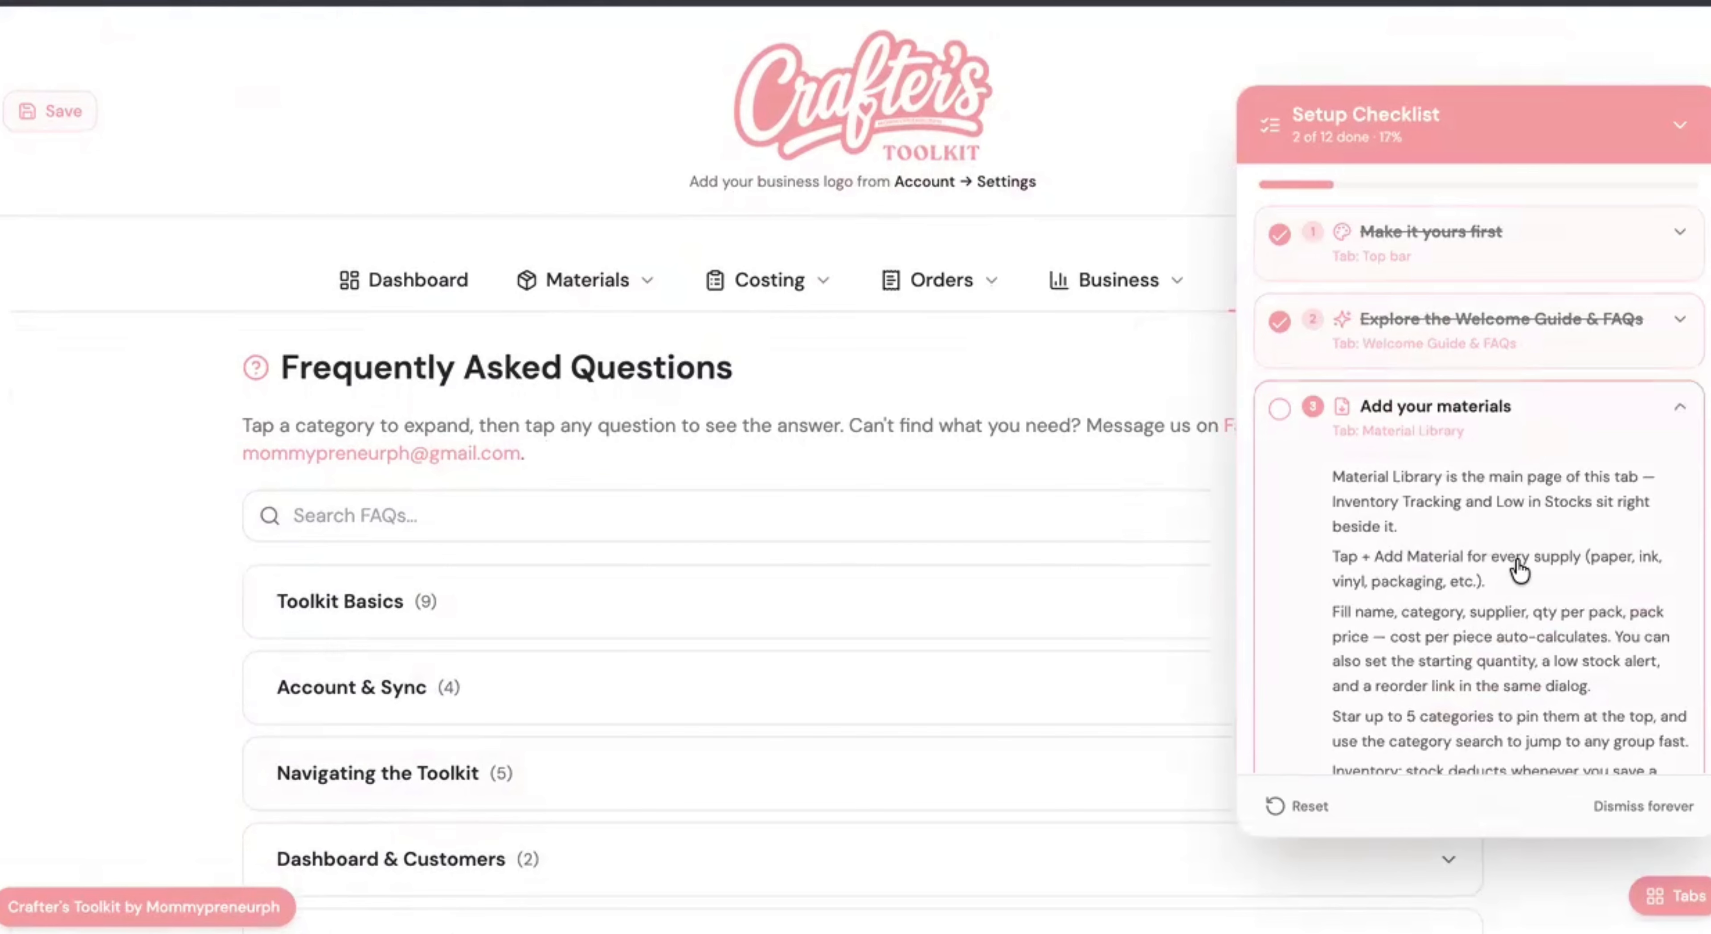
pyautogui.scroll(-4, 1517, 586)
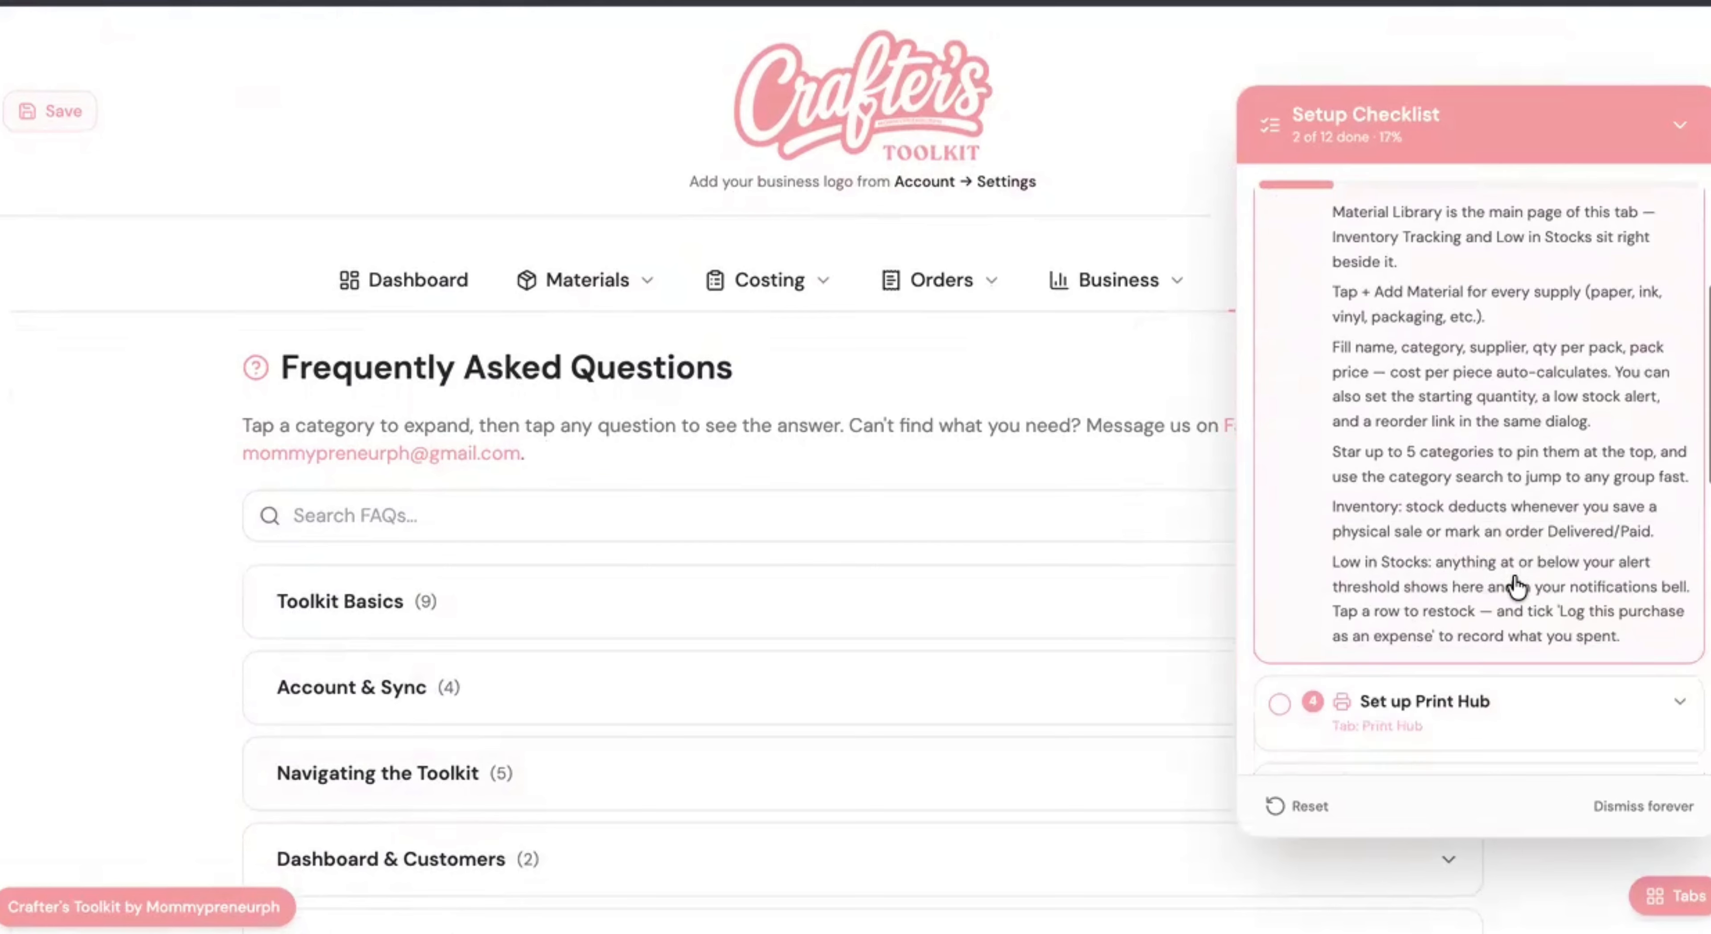
pyautogui.scroll(3, 1518, 586)
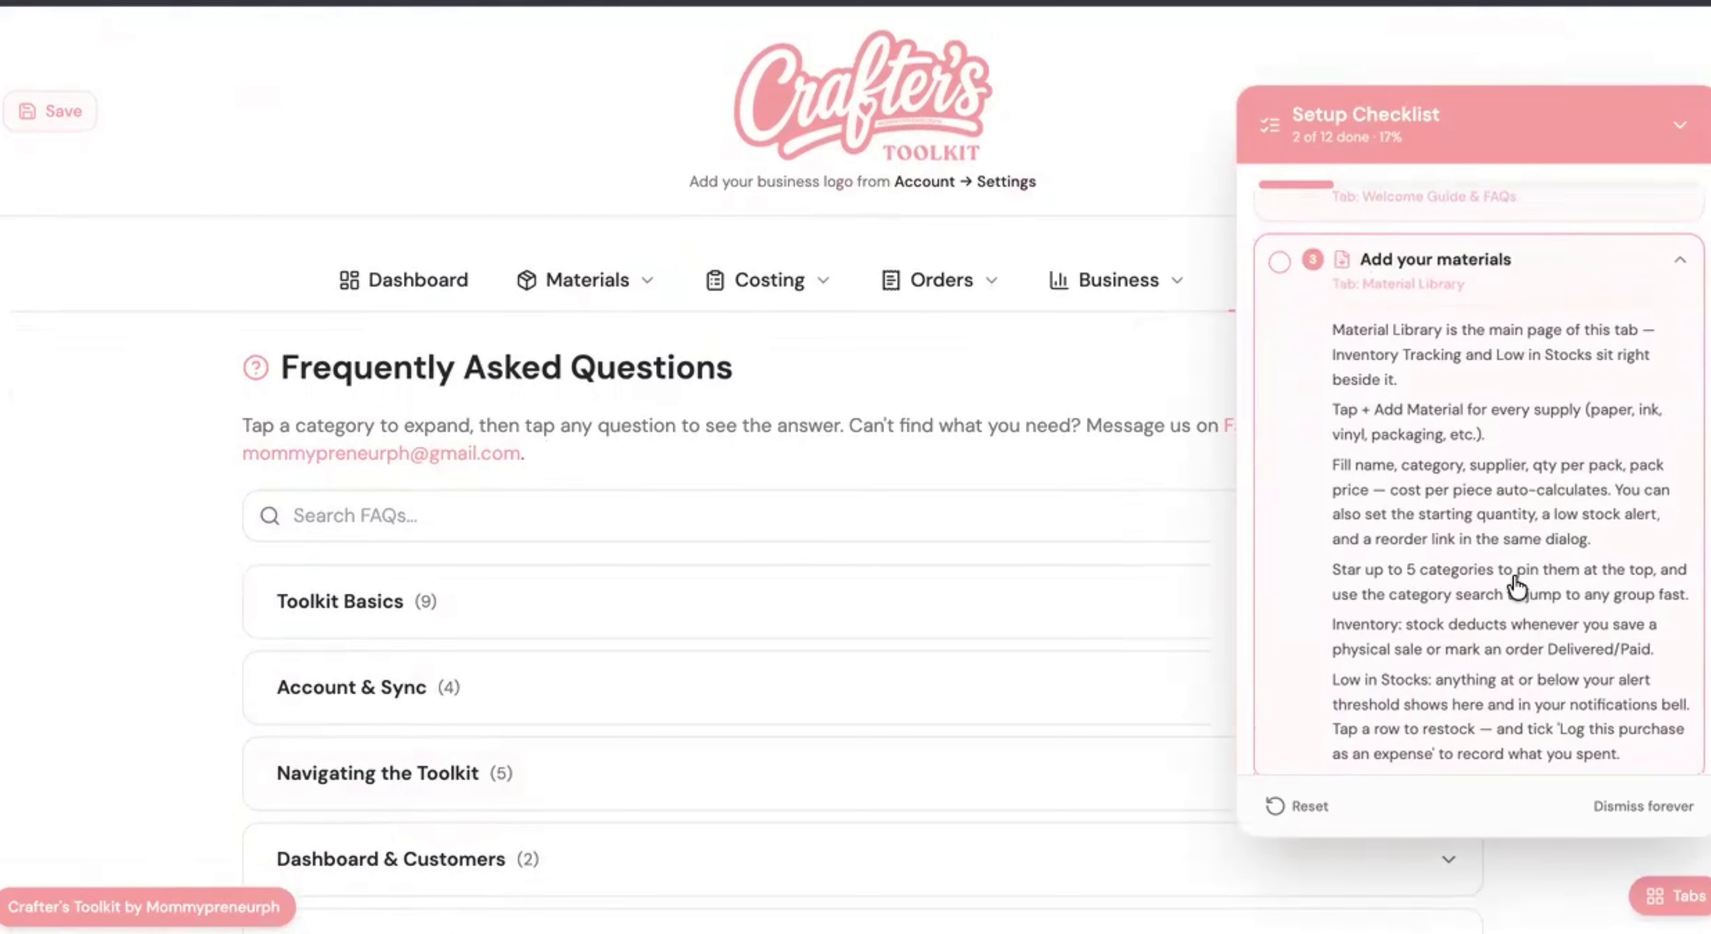
pyautogui.scroll(-1, 1517, 588)
pyautogui.scroll(-1, 1518, 586)
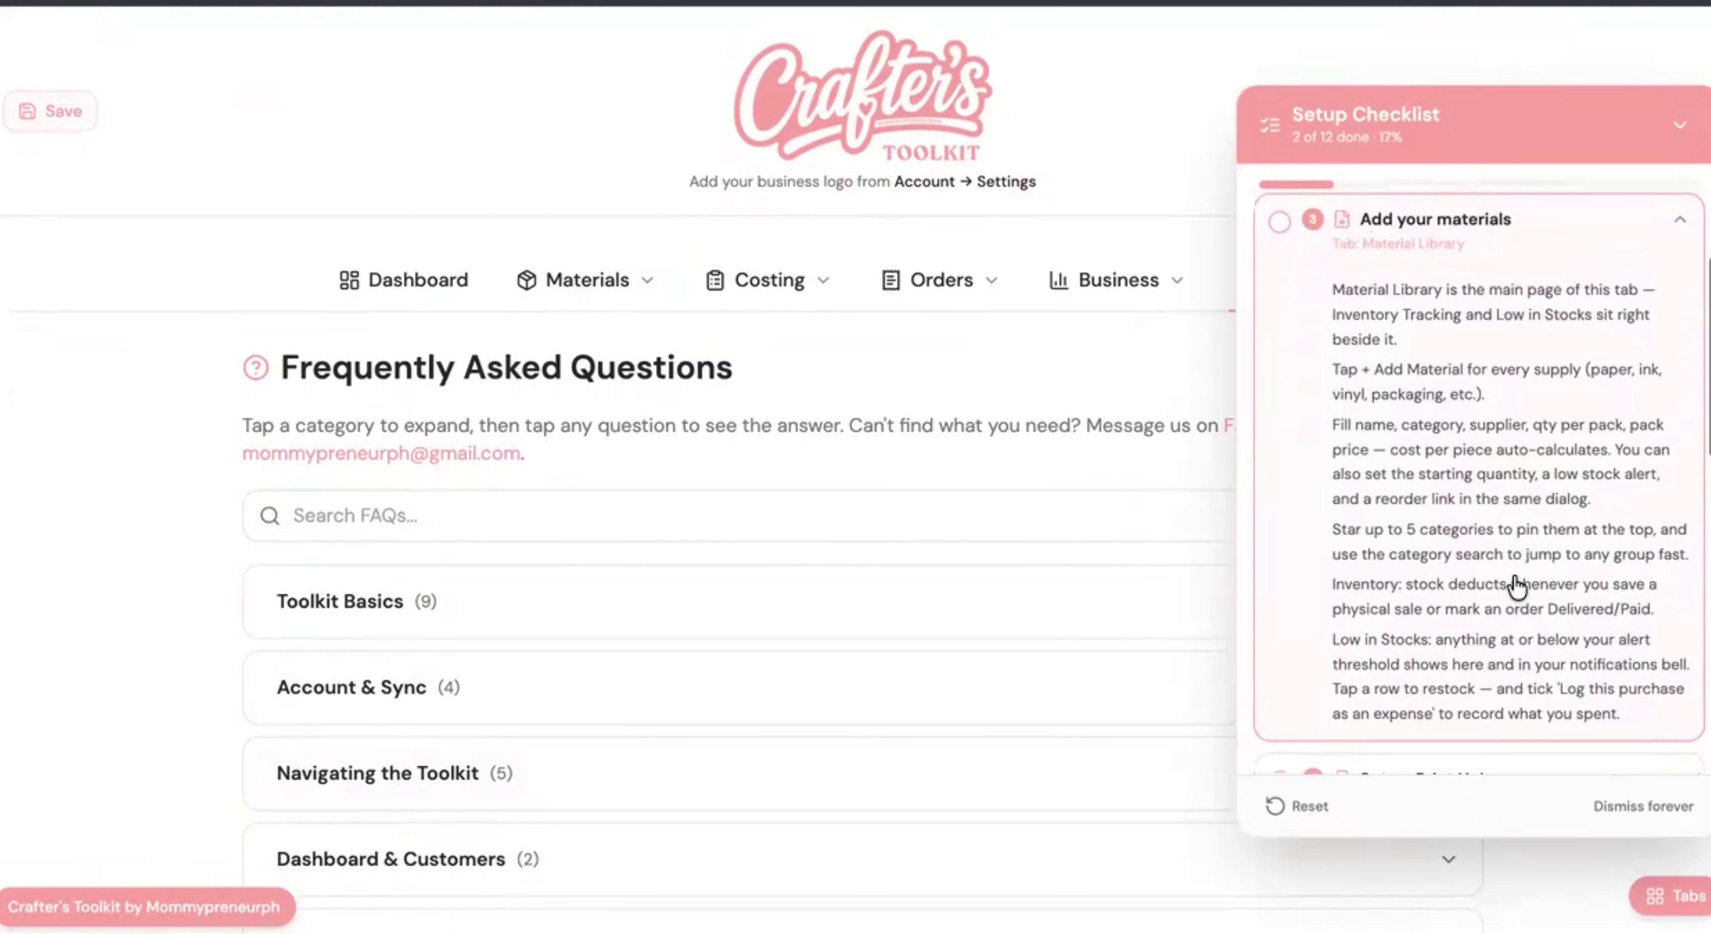
pyautogui.click(1657, 252)
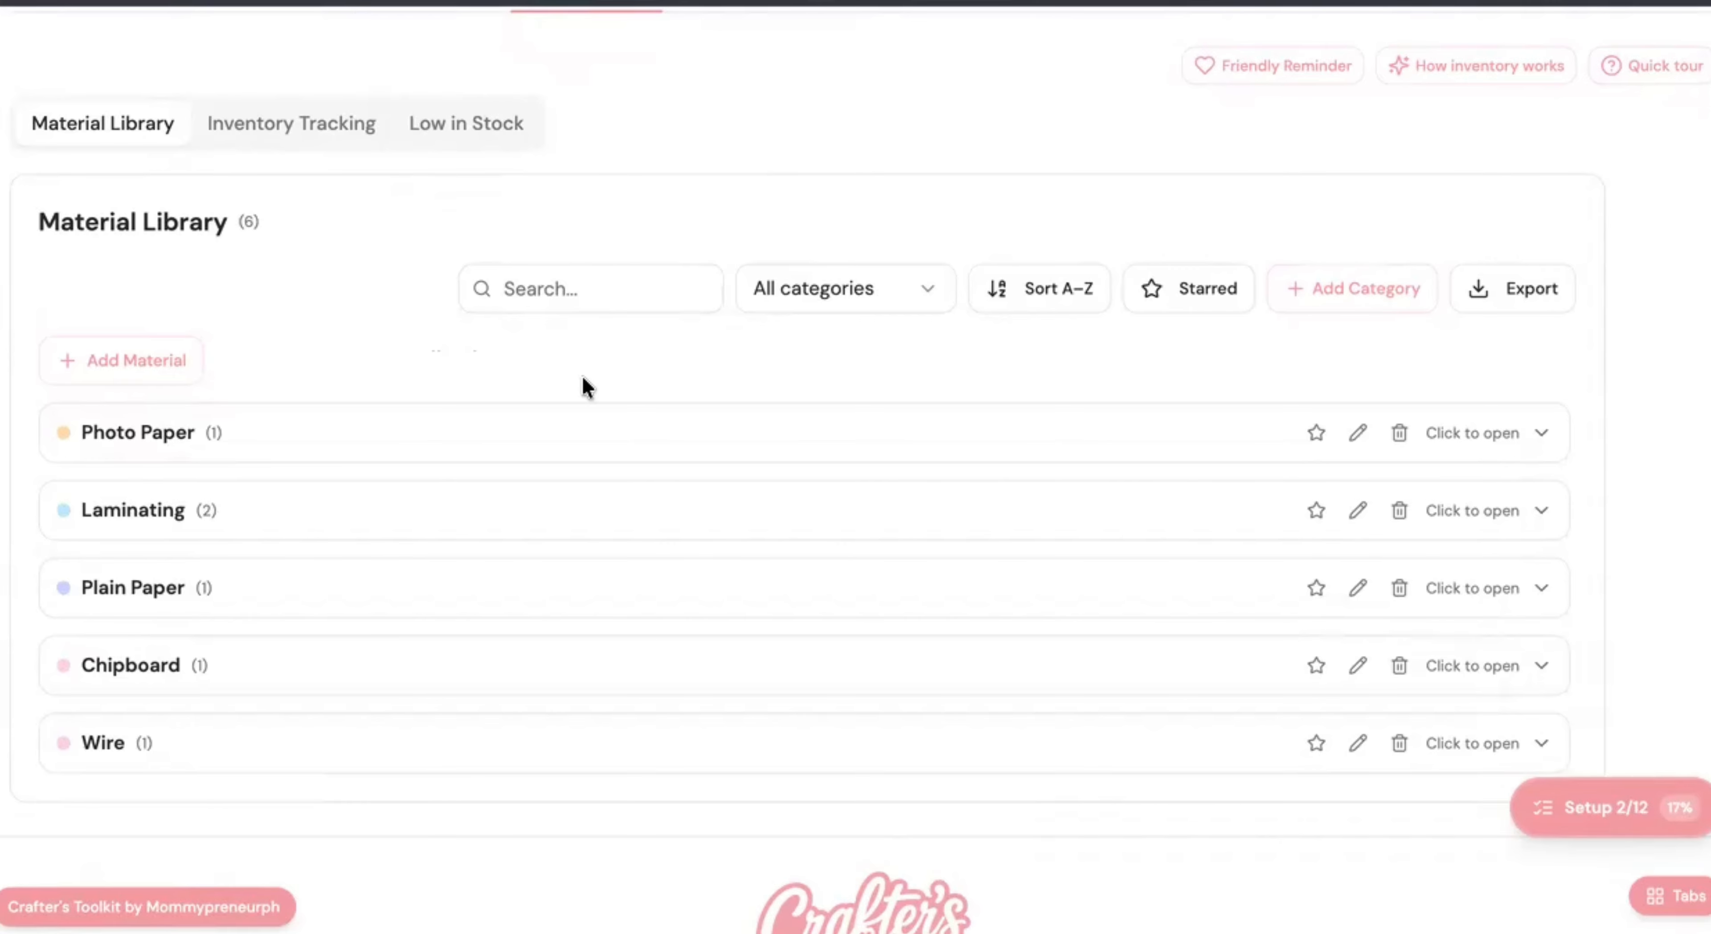
pyautogui.click(1372, 307)
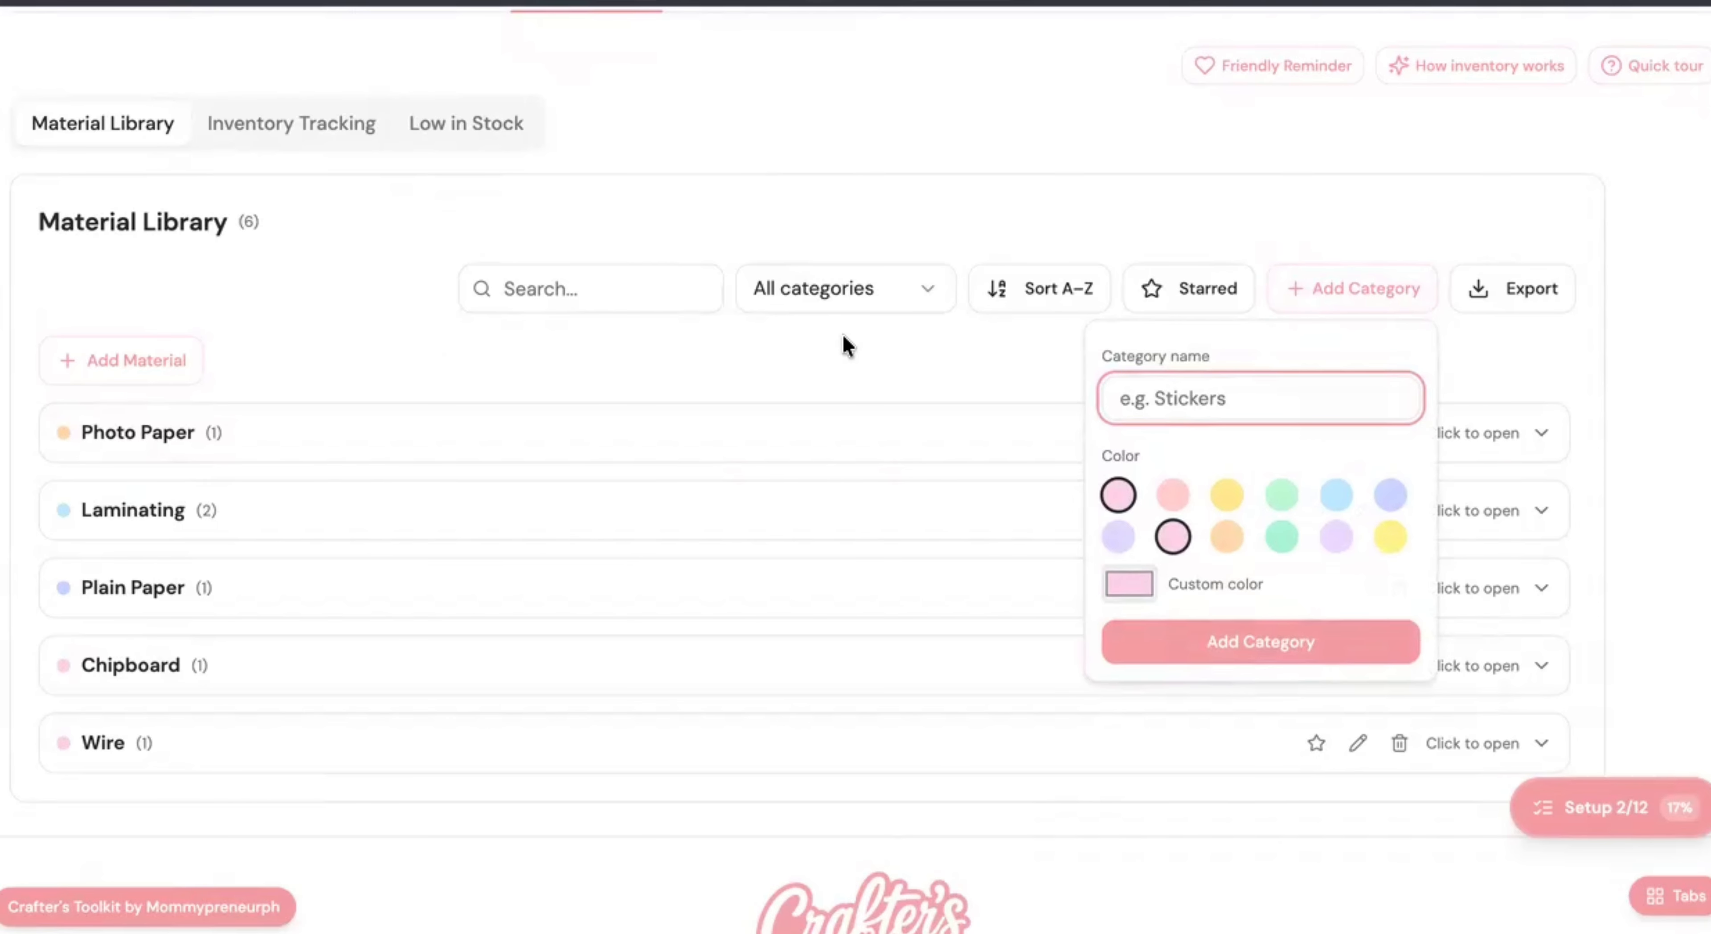
pyautogui.scroll(-1, 871, 351)
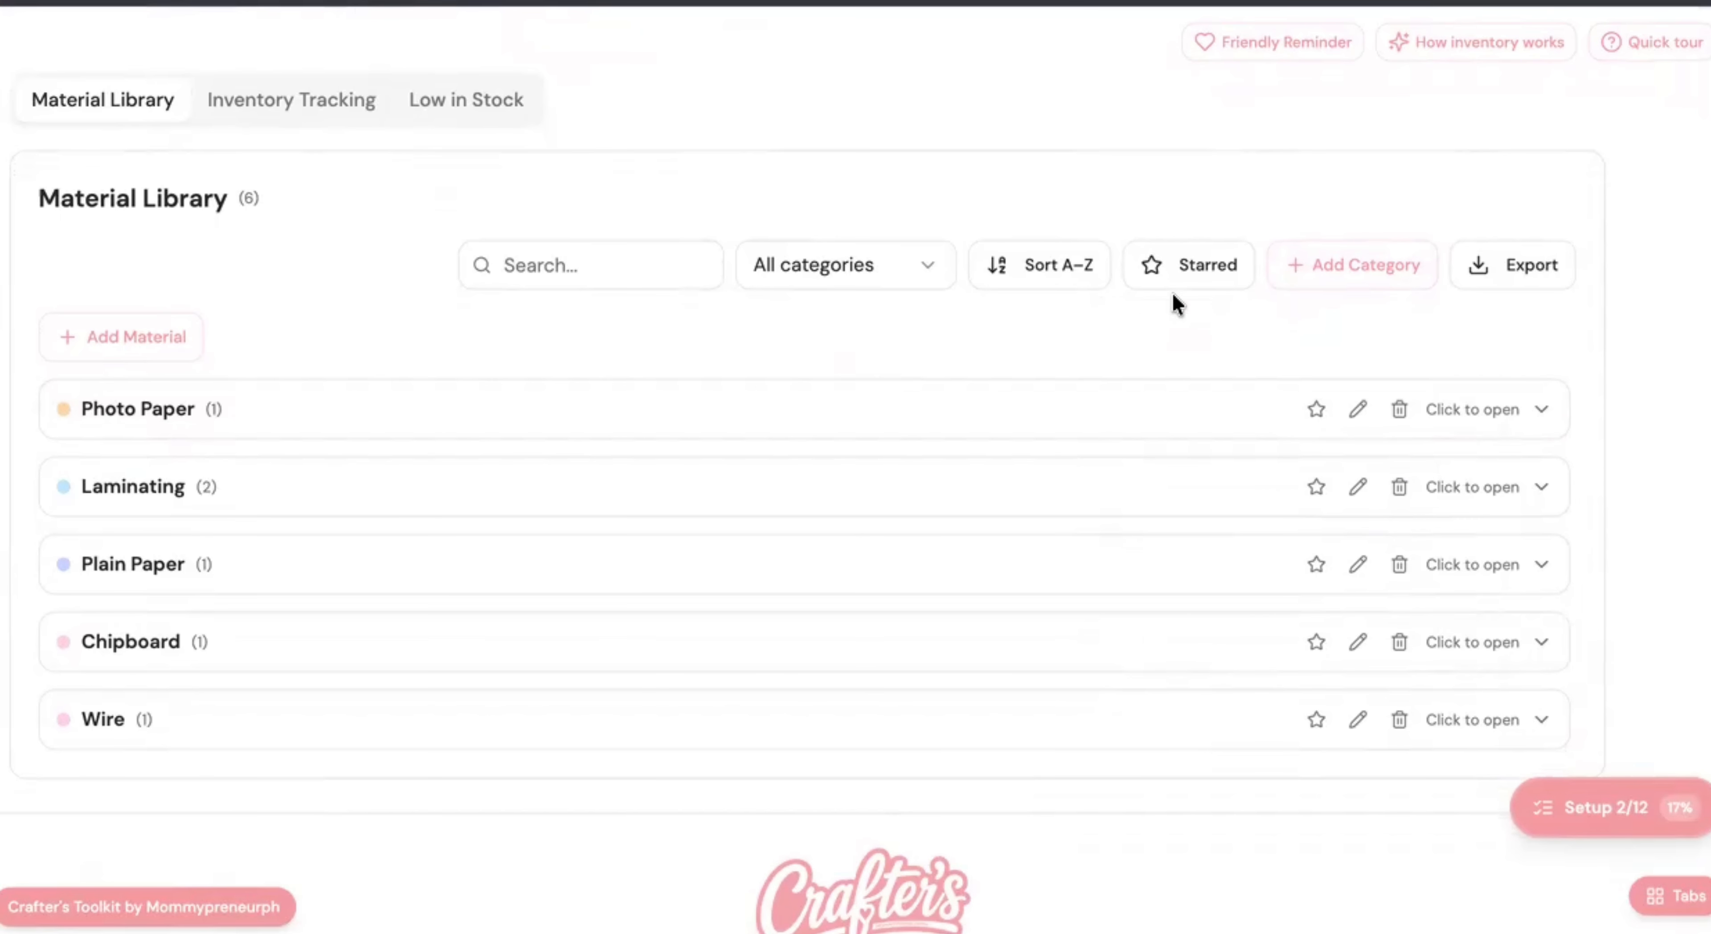
pyautogui.click(1188, 276)
pyautogui.scroll(-1, 1096, 472)
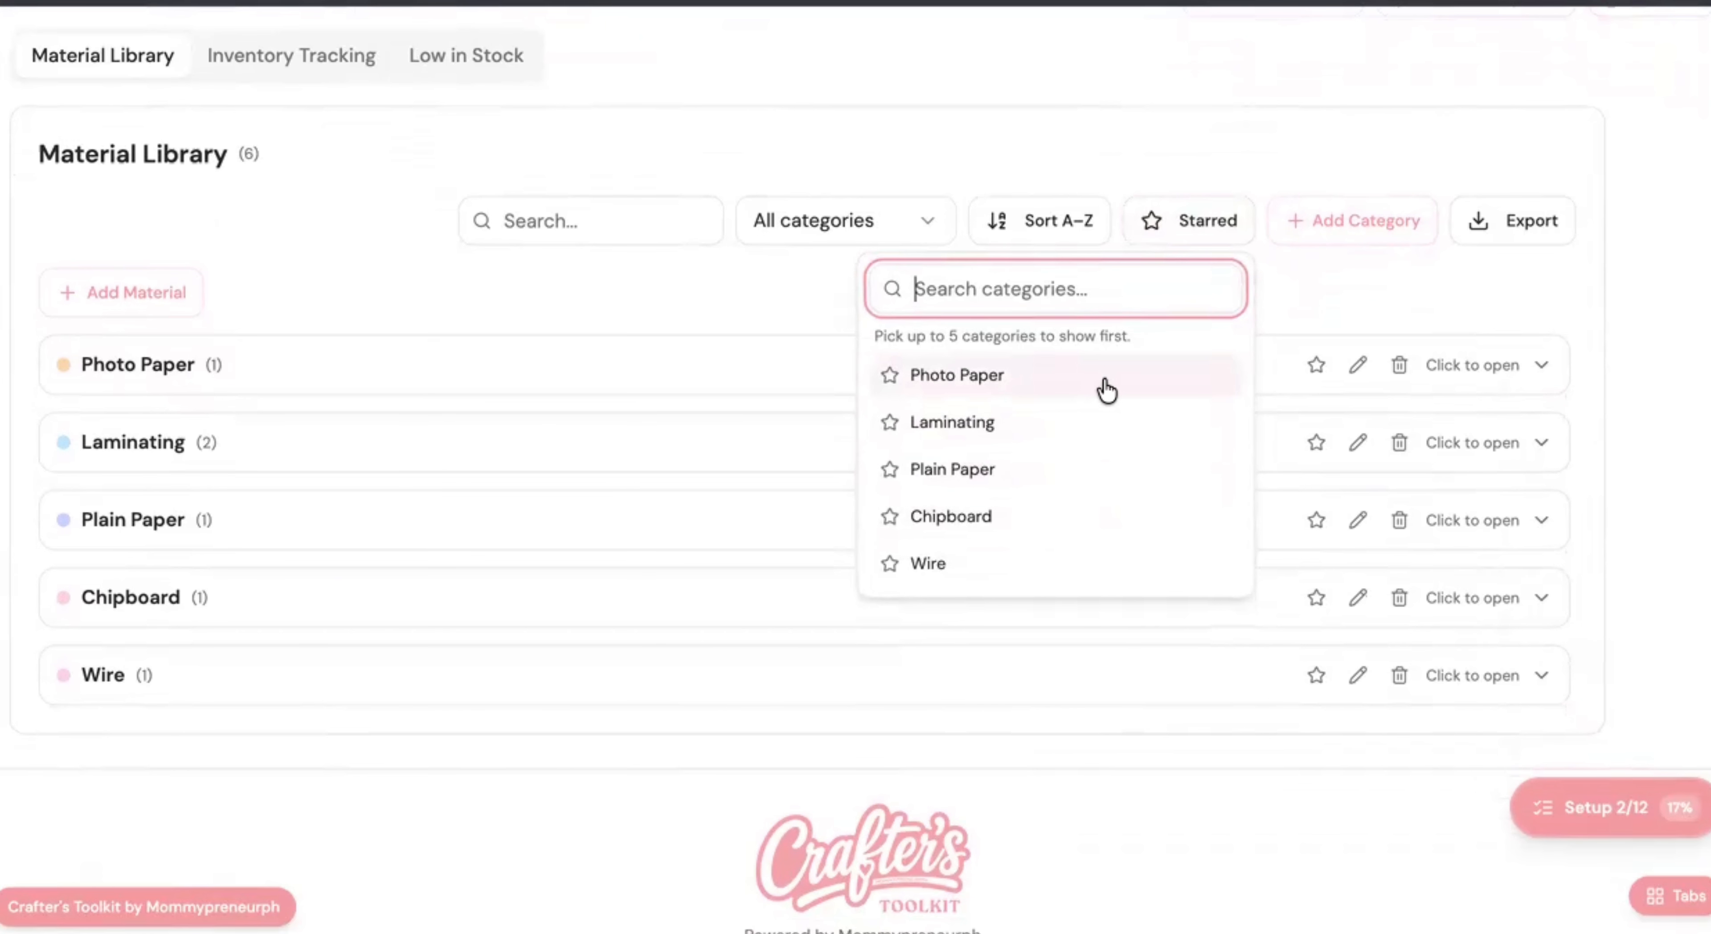
pyautogui.click(776, 267)
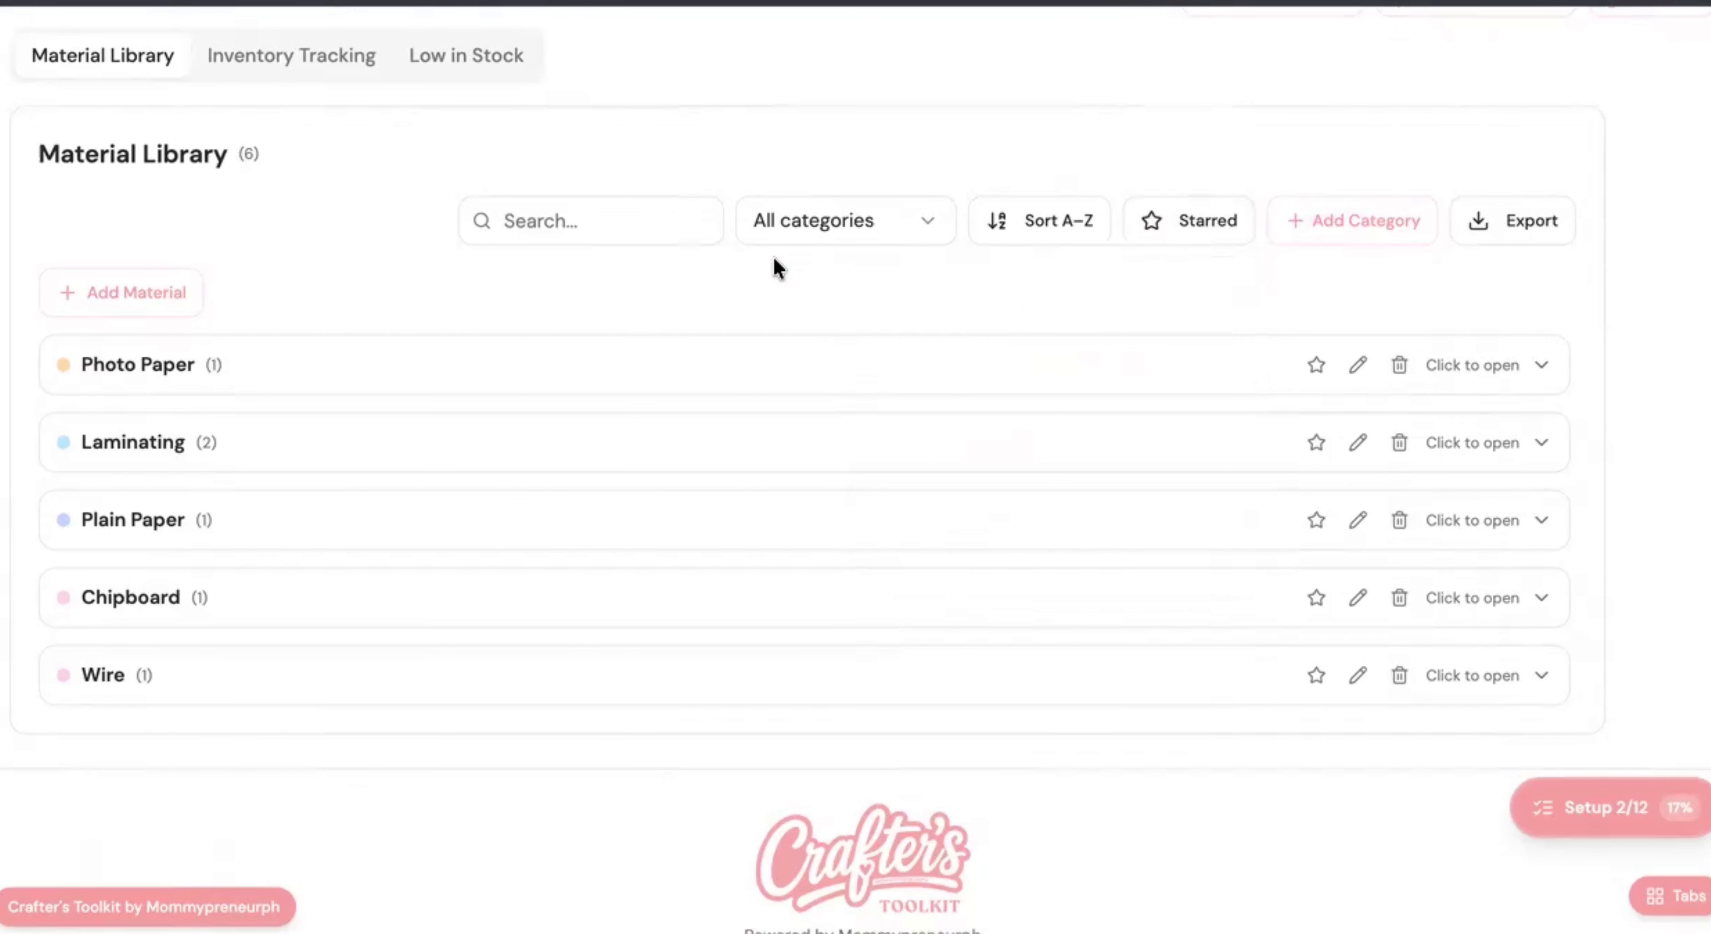
pyautogui.click(831, 226)
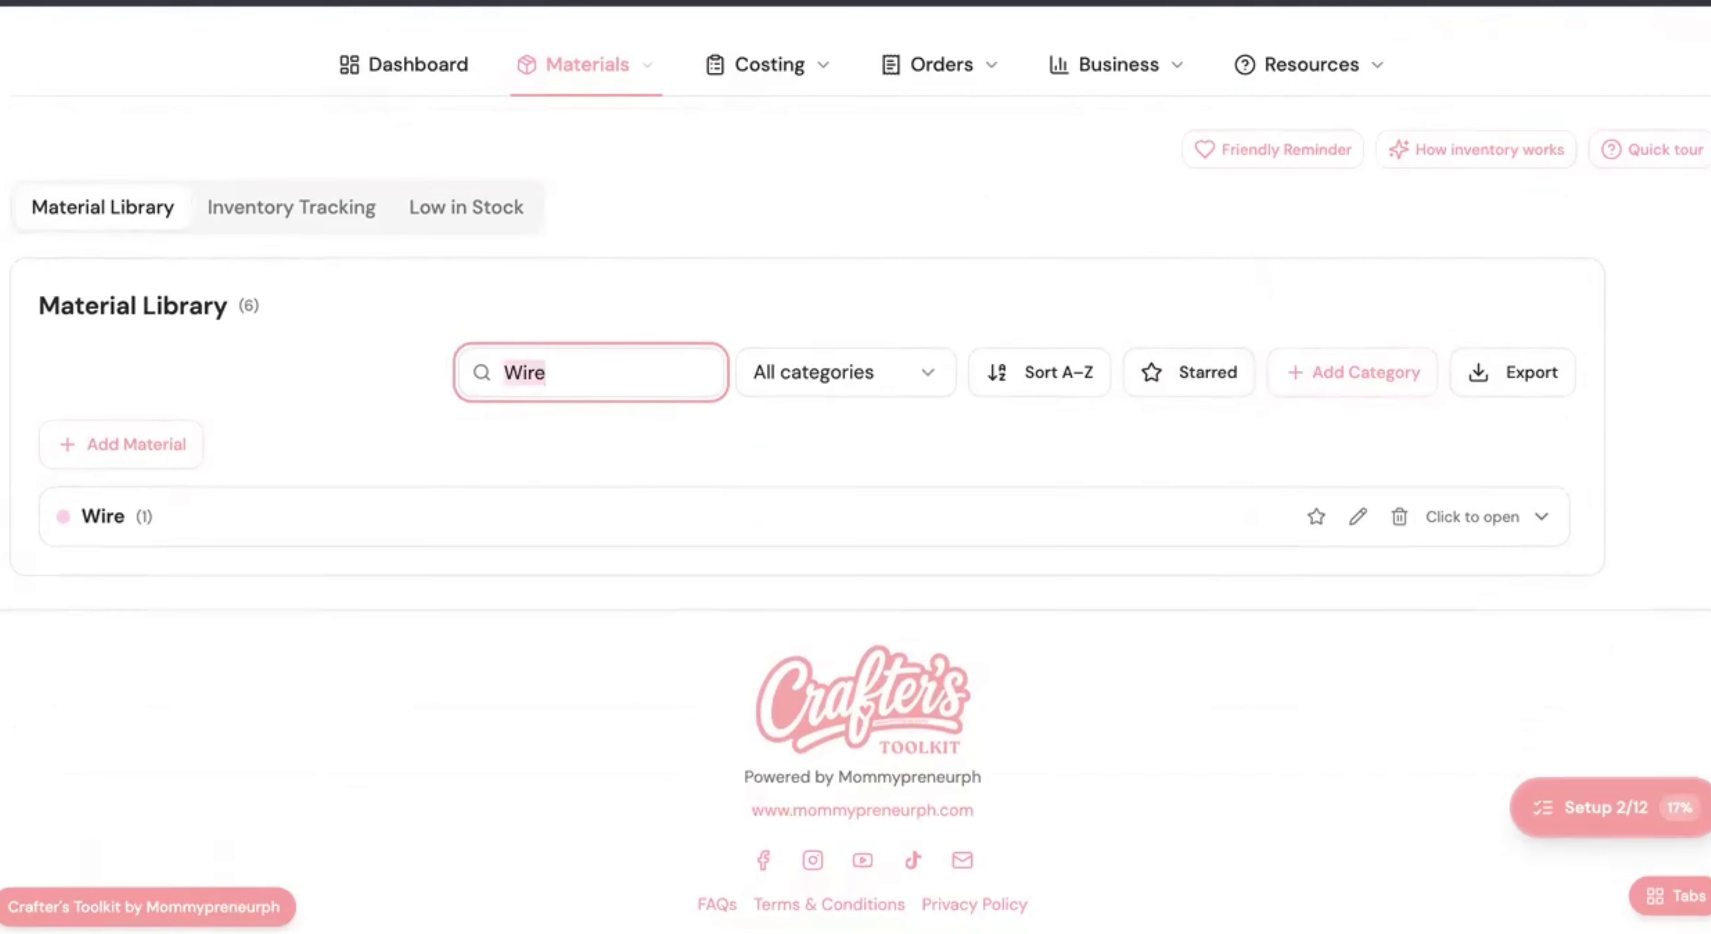
pyautogui.write('cinch')
pyautogui.click(534, 522)
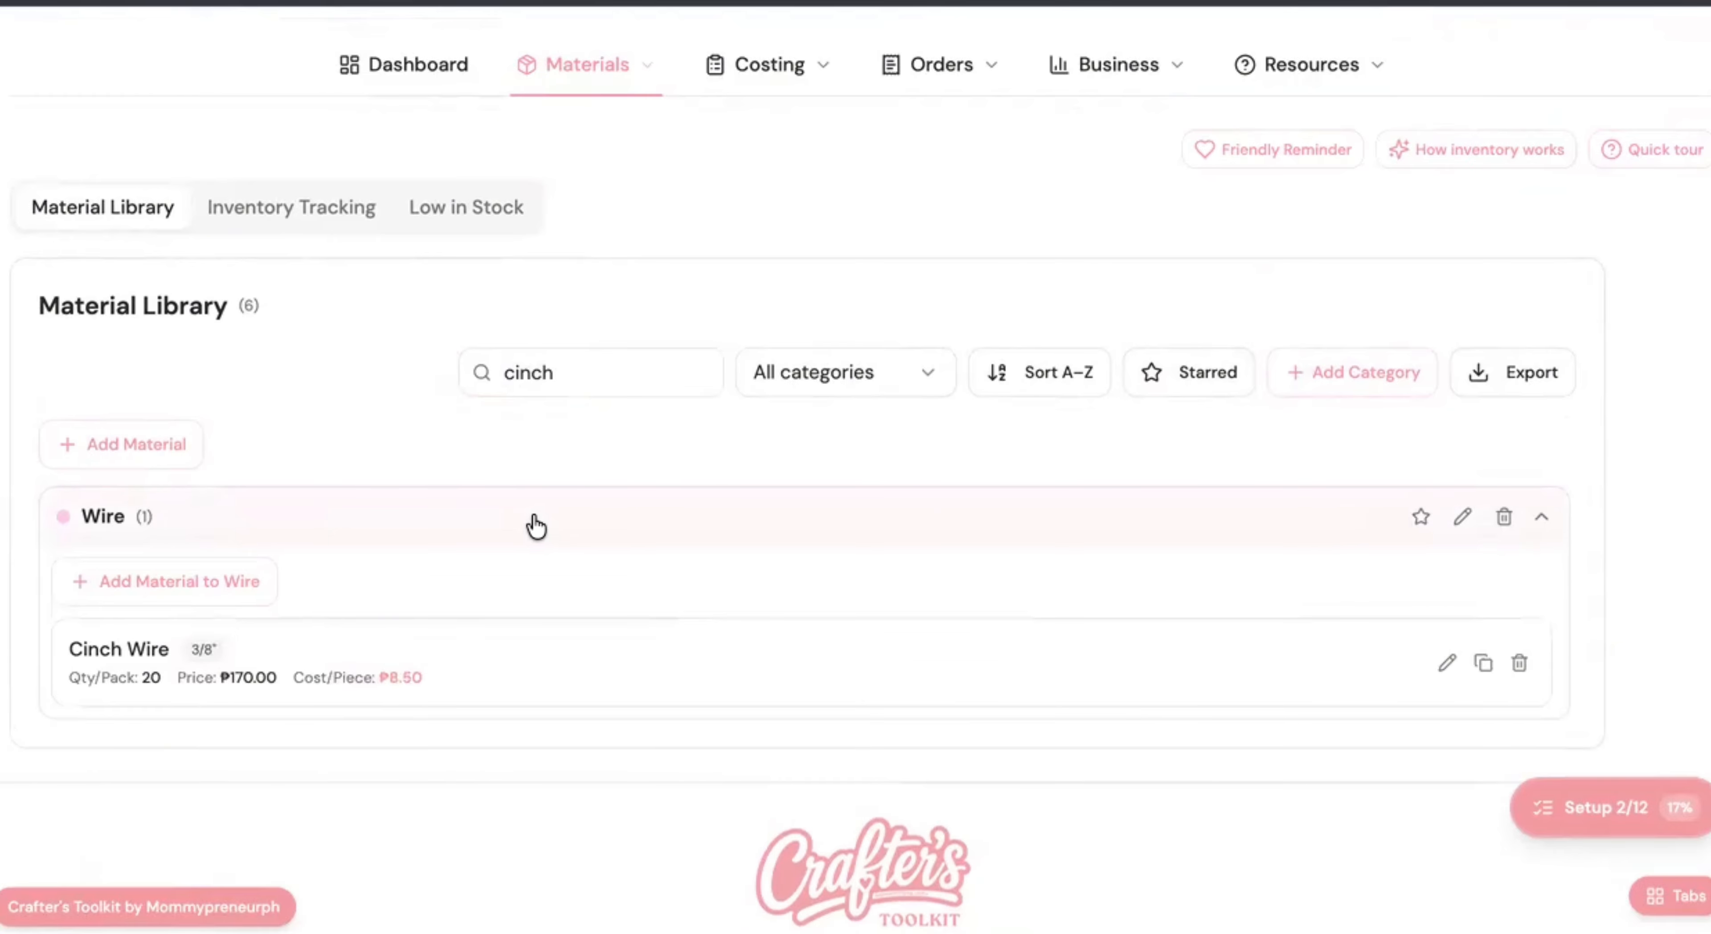
pyautogui.click(535, 525)
pyautogui.click(596, 376)
pyautogui.hotkey('ctrl', 'a')
pyautogui.press('BackSpace')
pyautogui.scroll(-2, 292, 403)
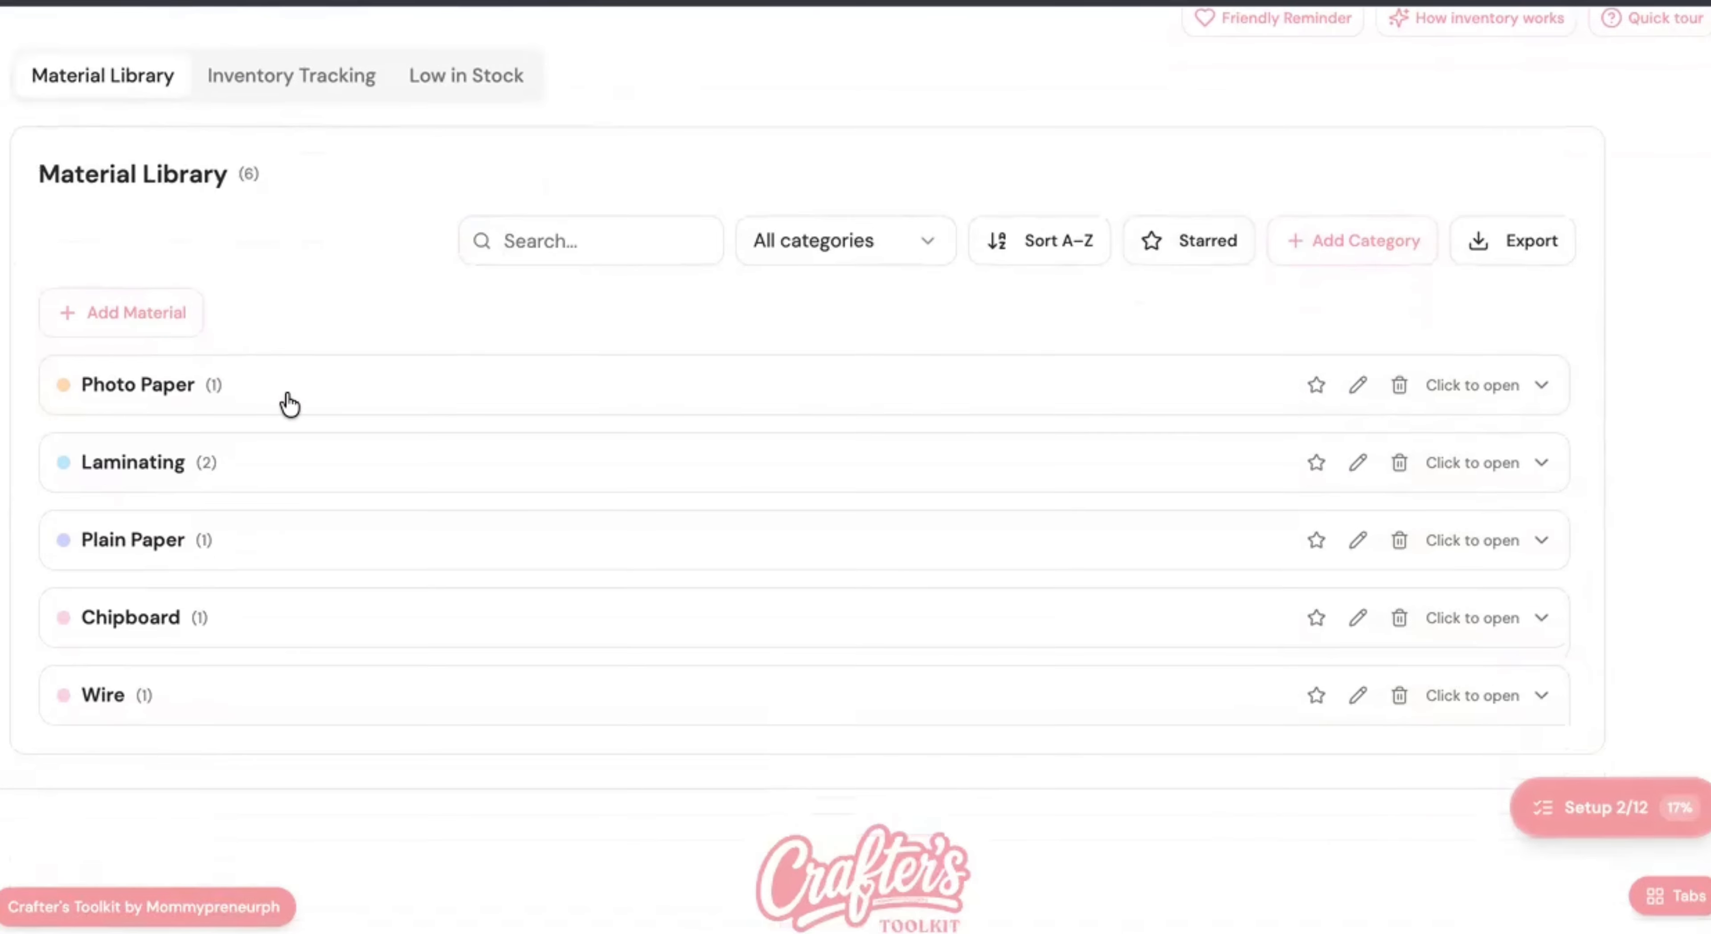
pyautogui.click(167, 319)
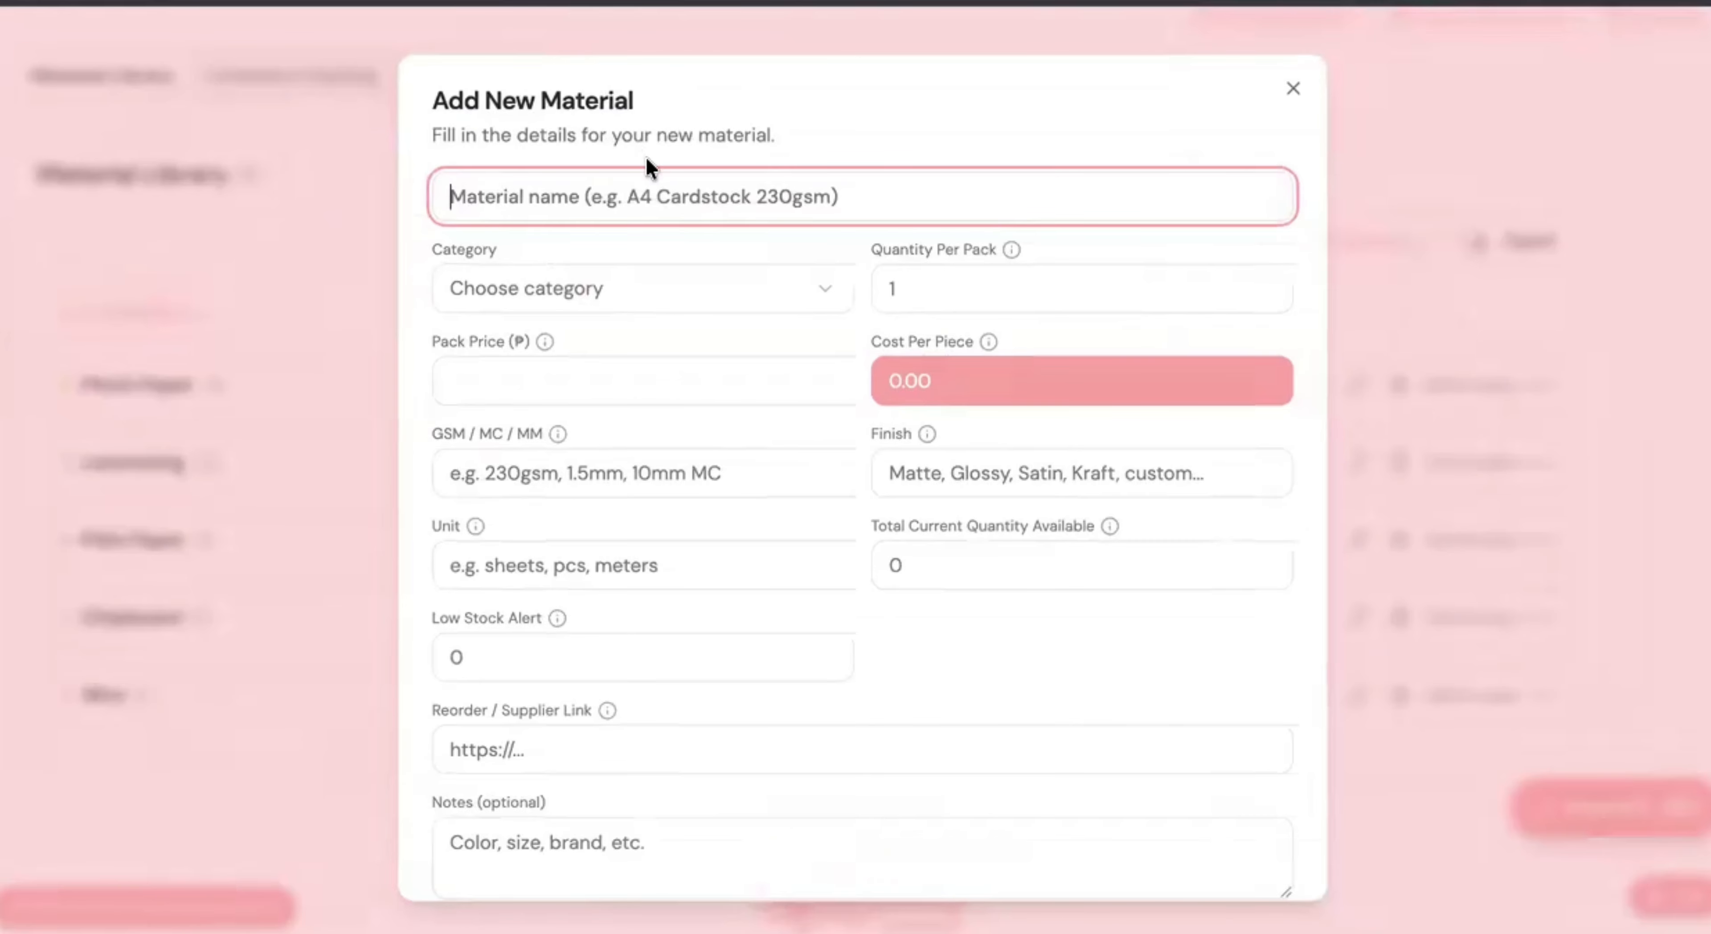
pyautogui.click(564, 299)
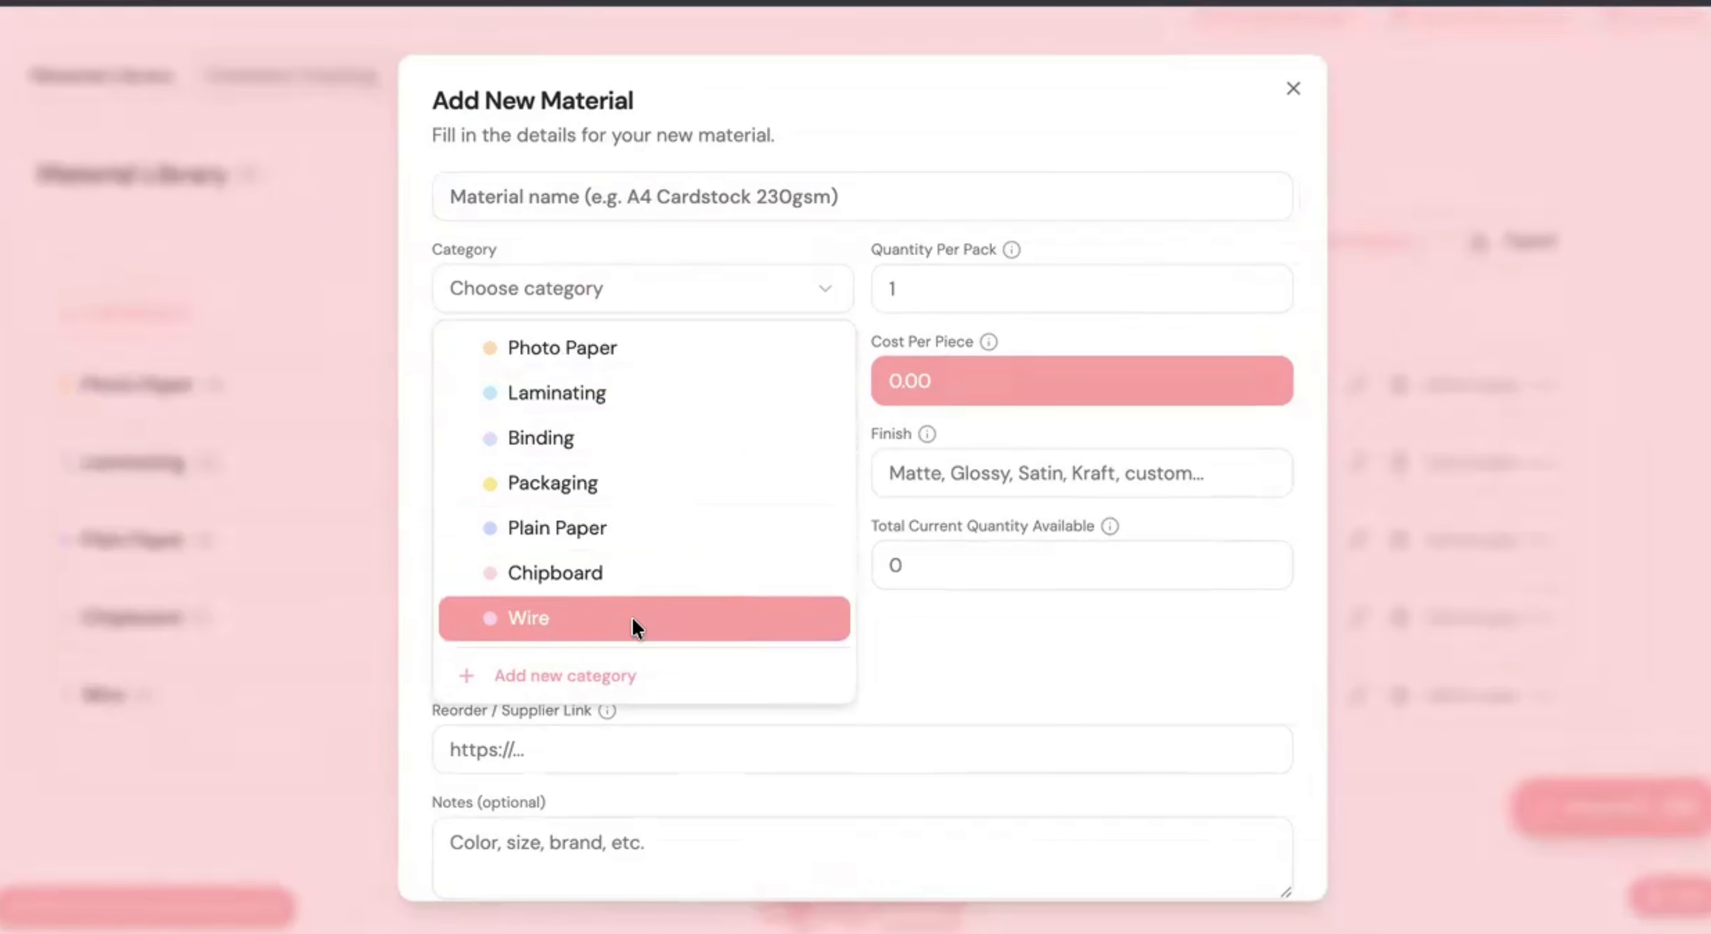
pyautogui.click(1034, 252)
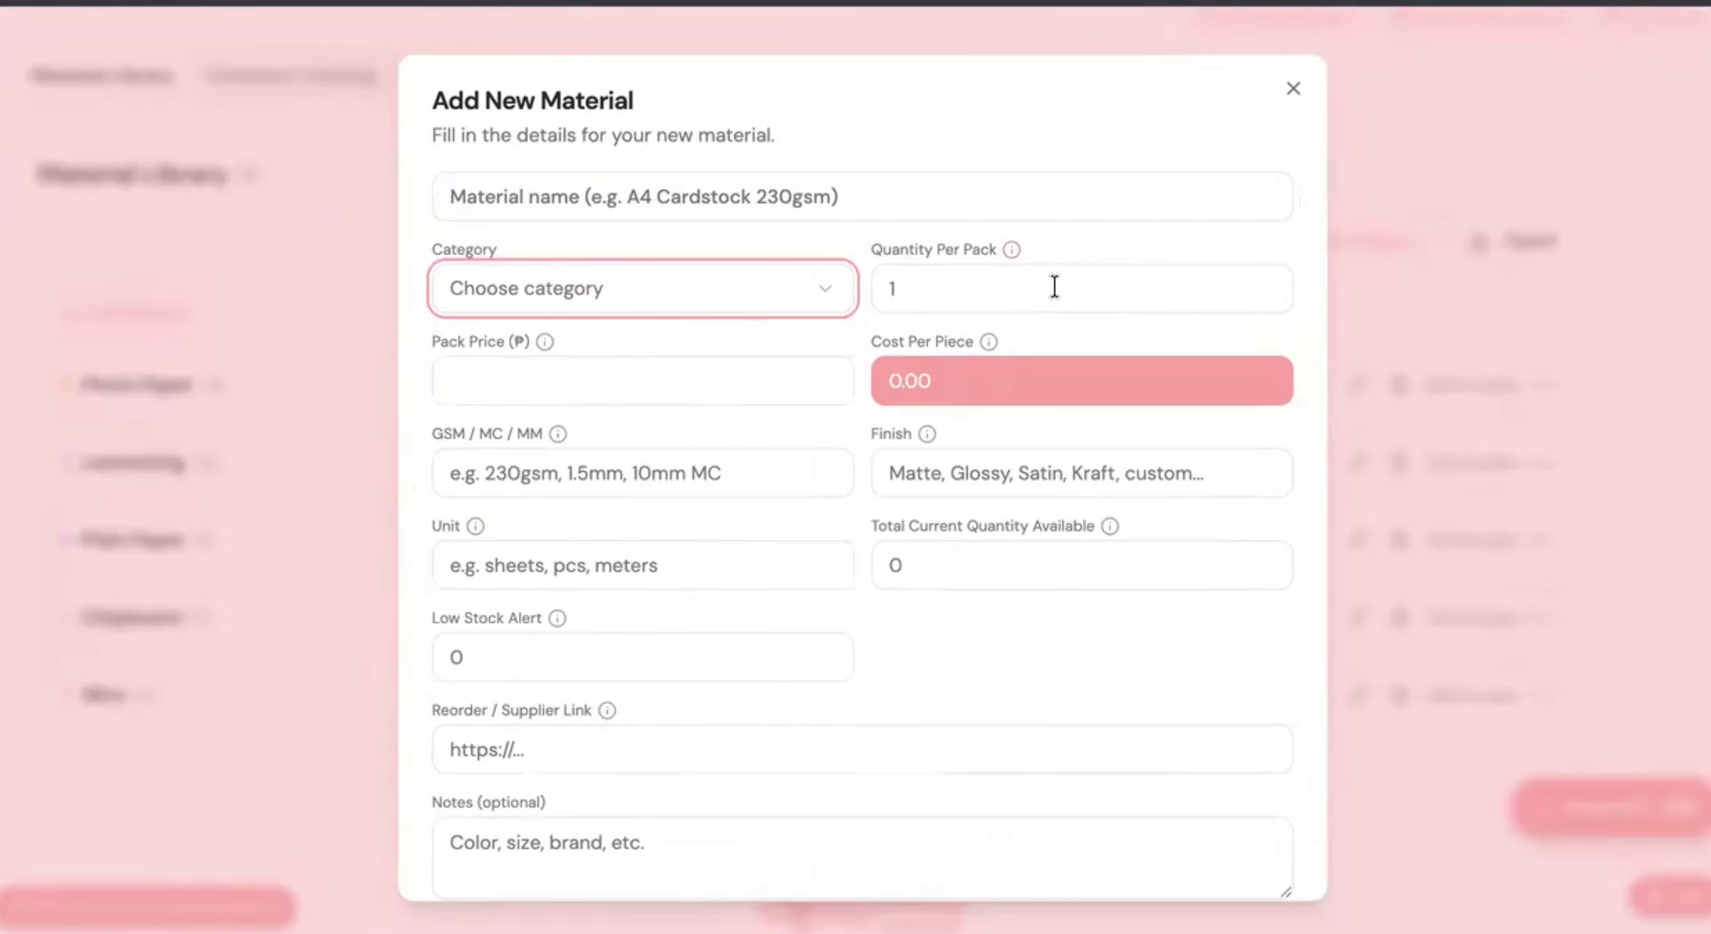
pyautogui.click(735, 385)
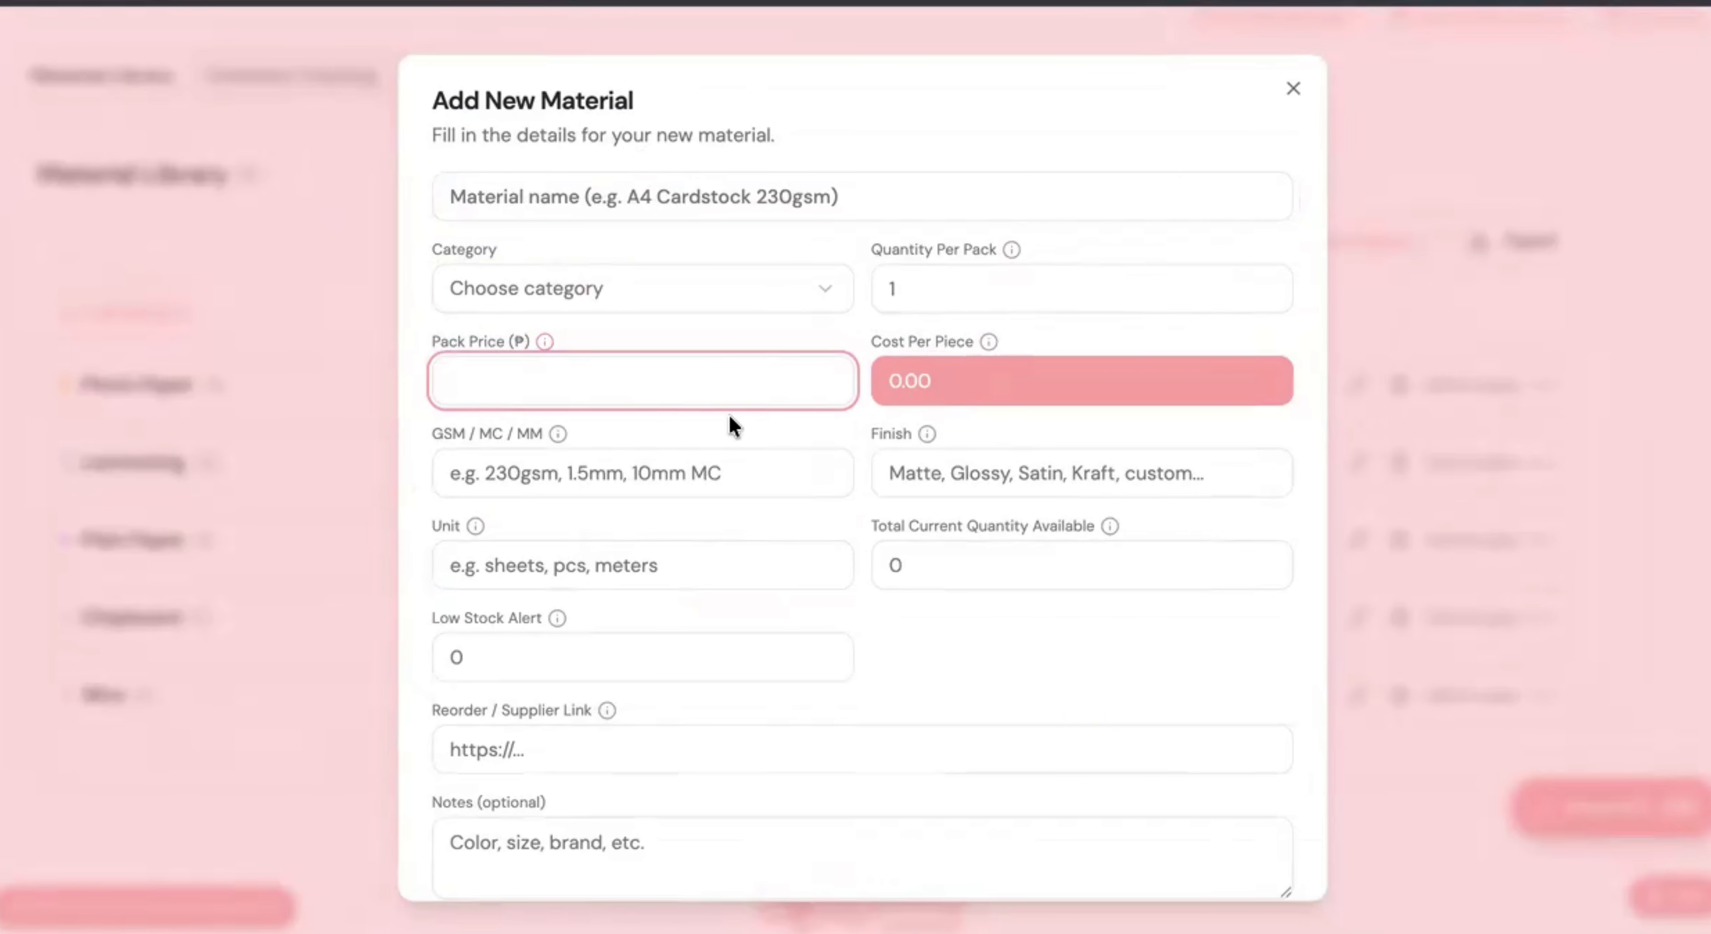
pyautogui.click(672, 469)
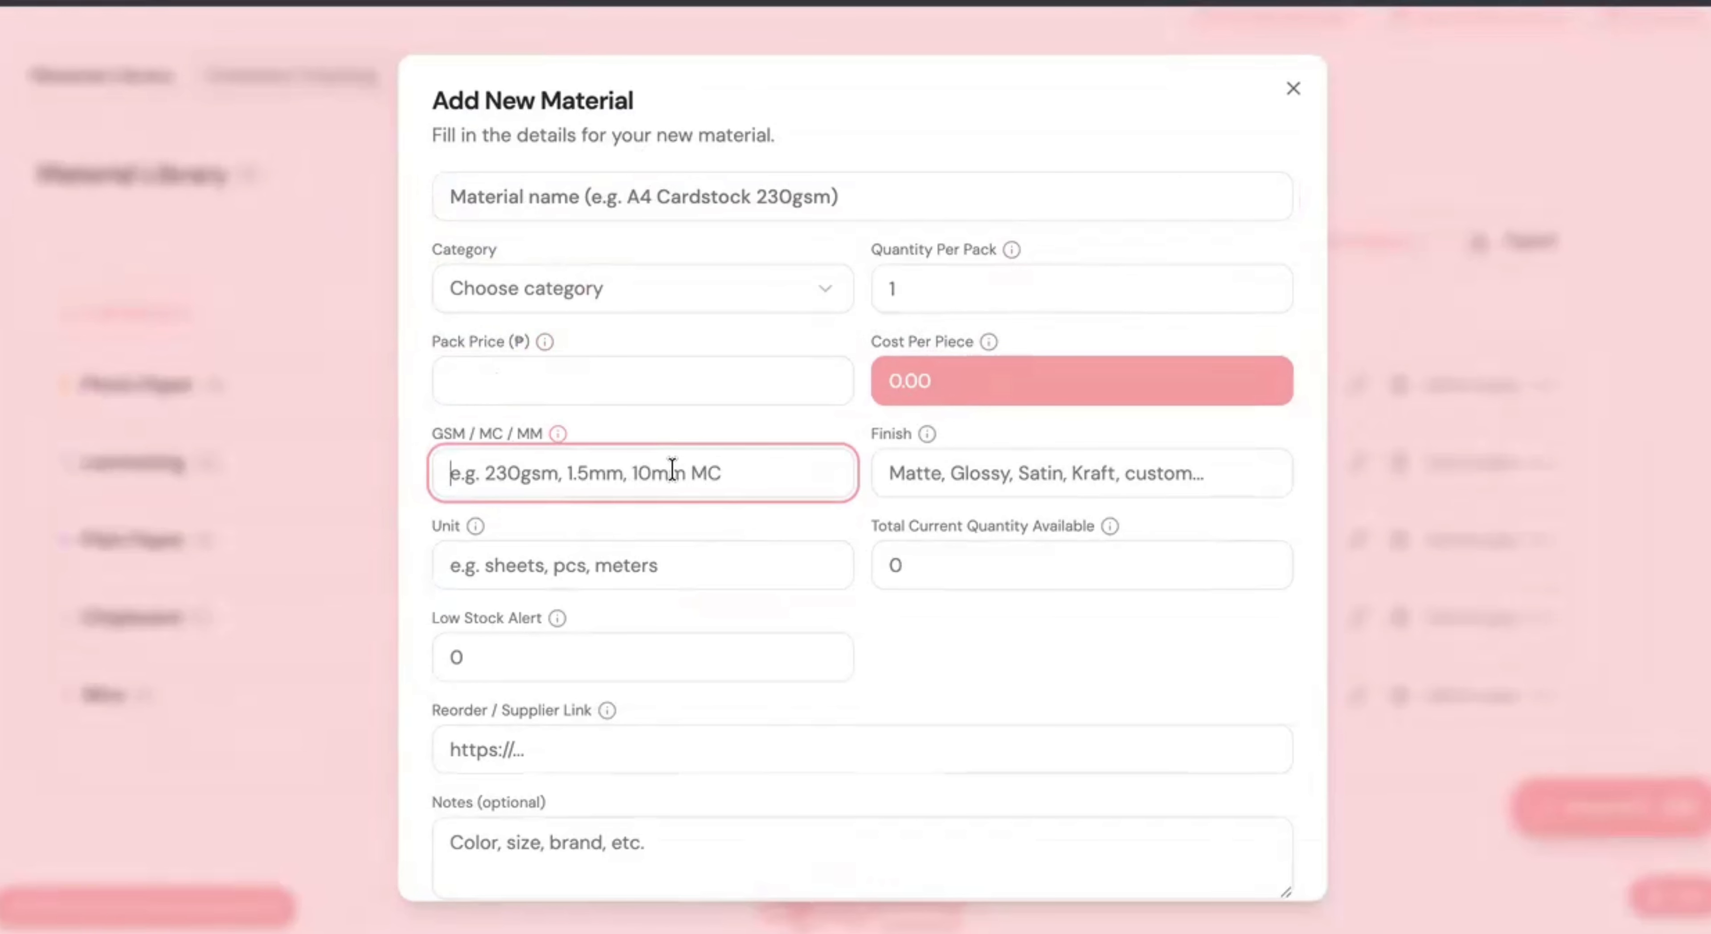
pyautogui.click(1007, 474)
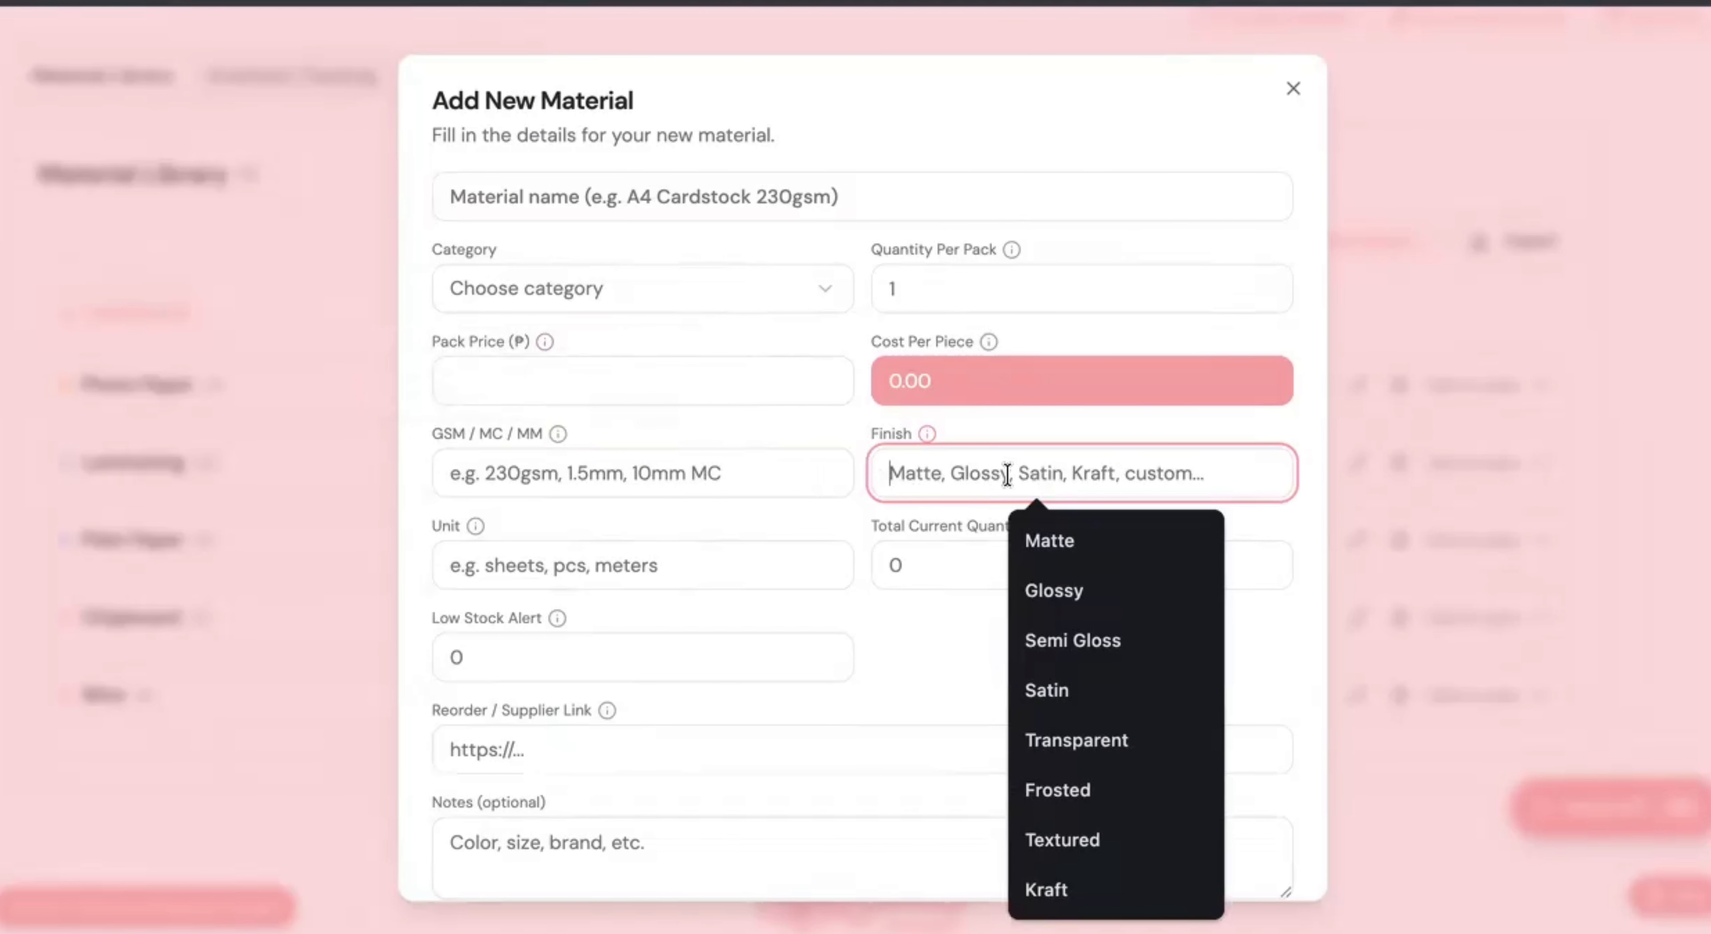
pyautogui.scroll(-1, 864, 505)
pyautogui.click(714, 509)
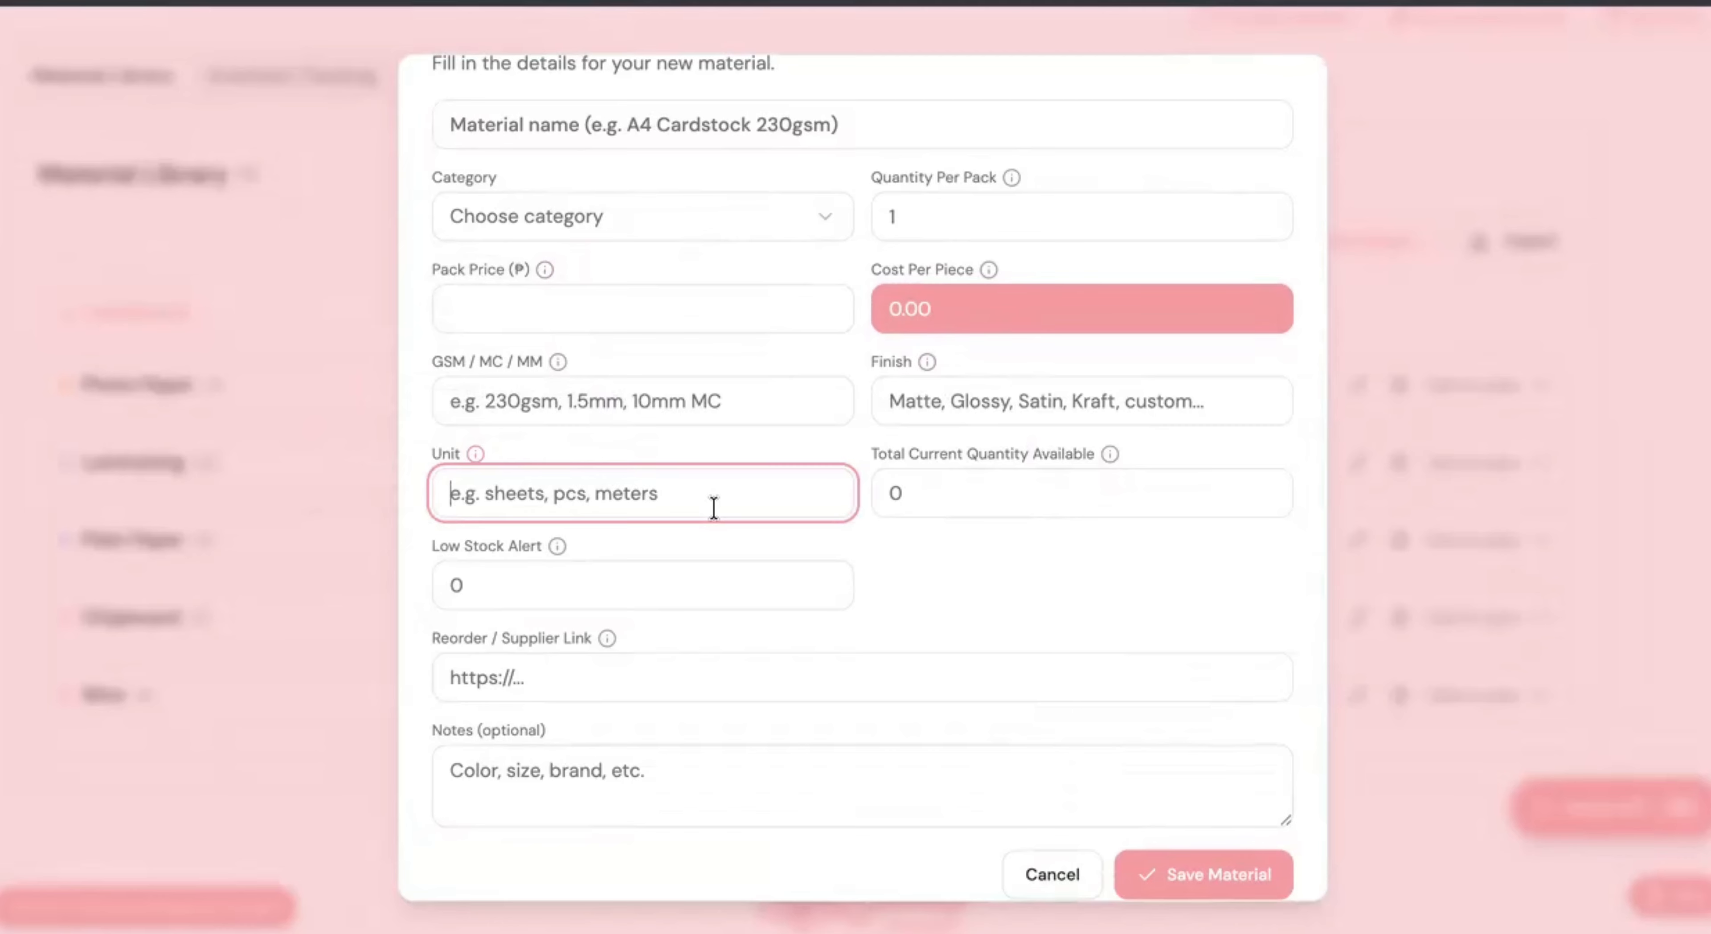
pyautogui.click(963, 490)
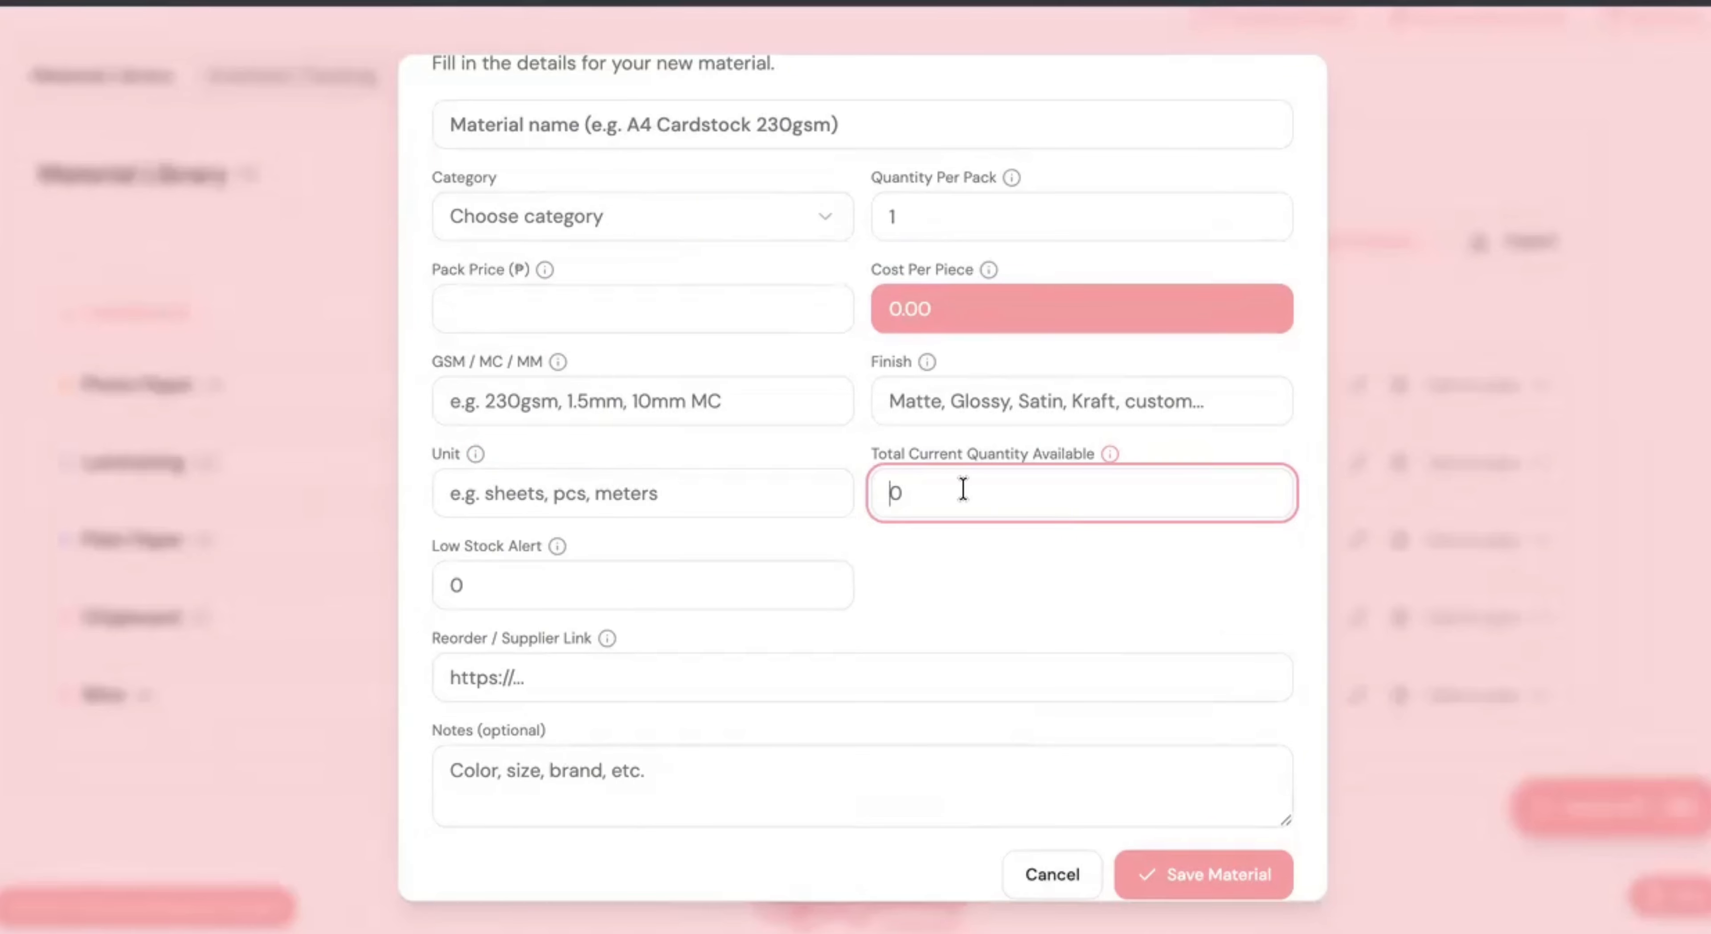
pyautogui.click(688, 583)
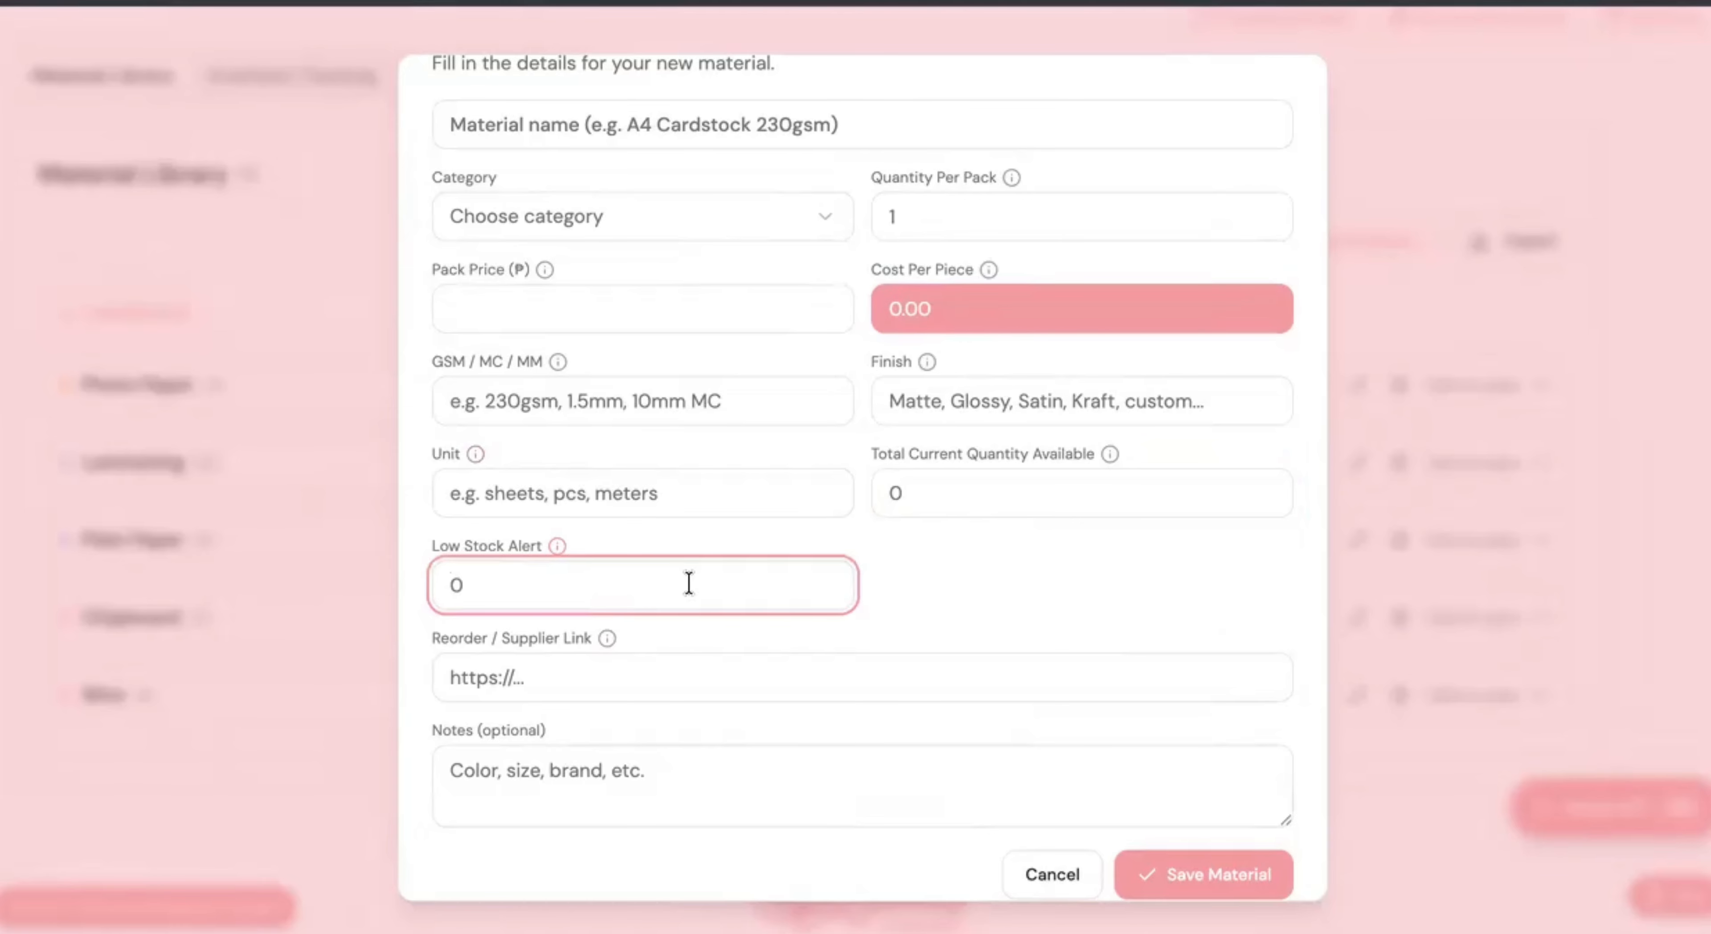
pyautogui.click(666, 682)
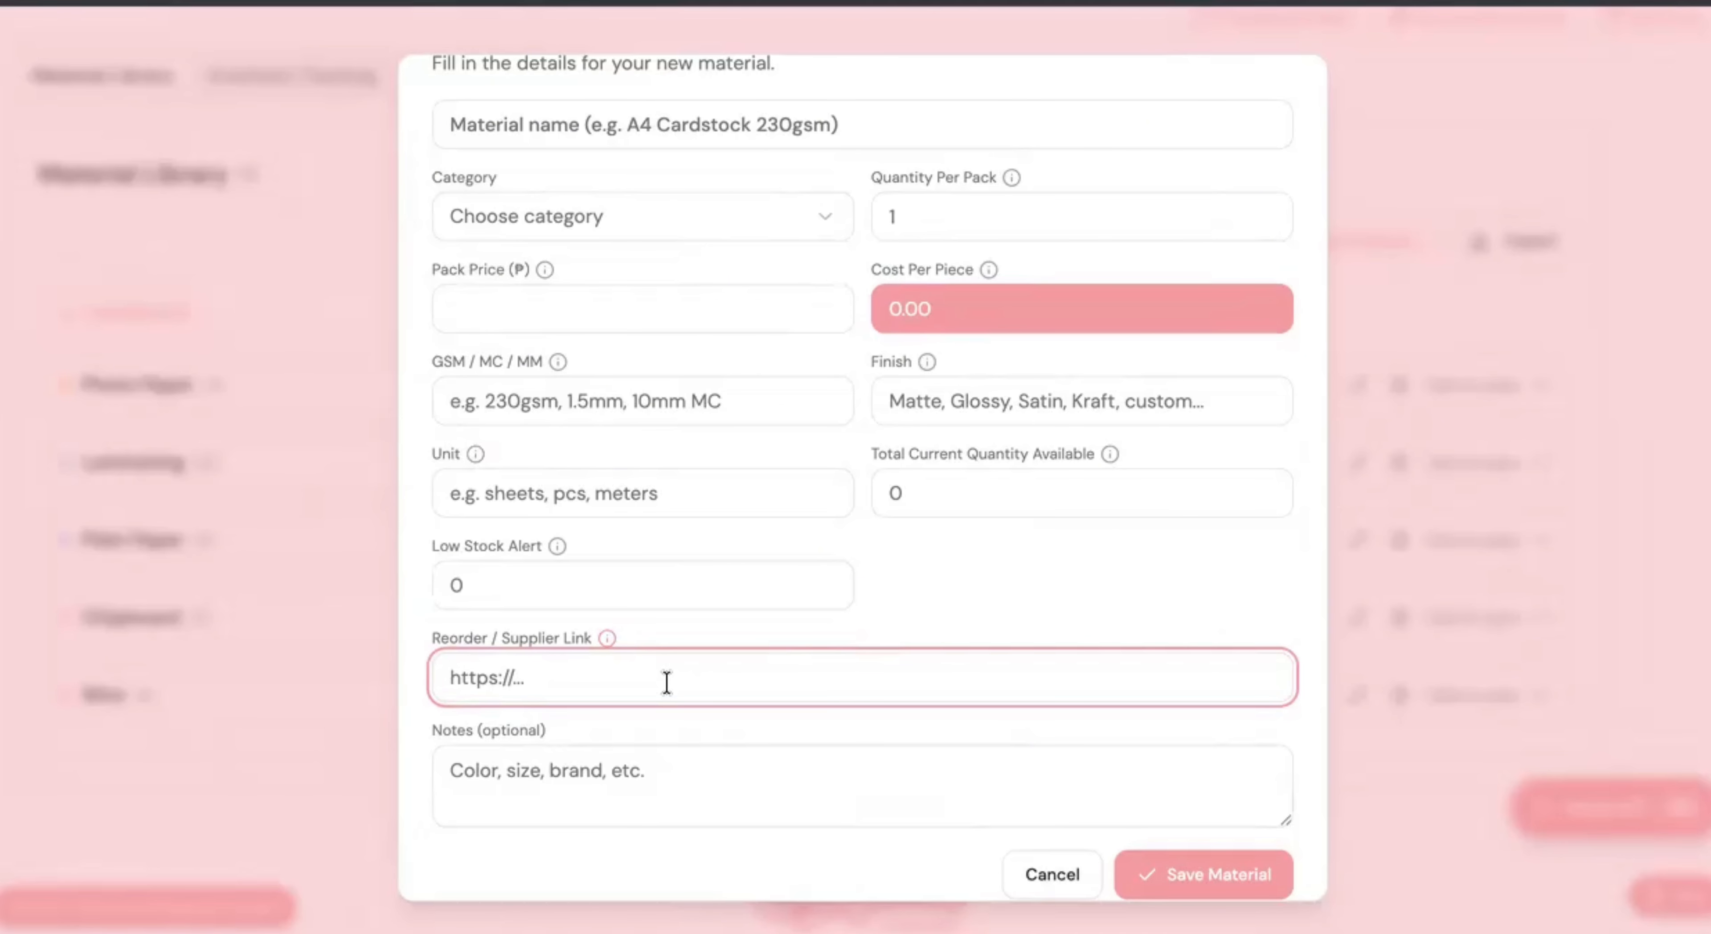
pyautogui.click(1048, 875)
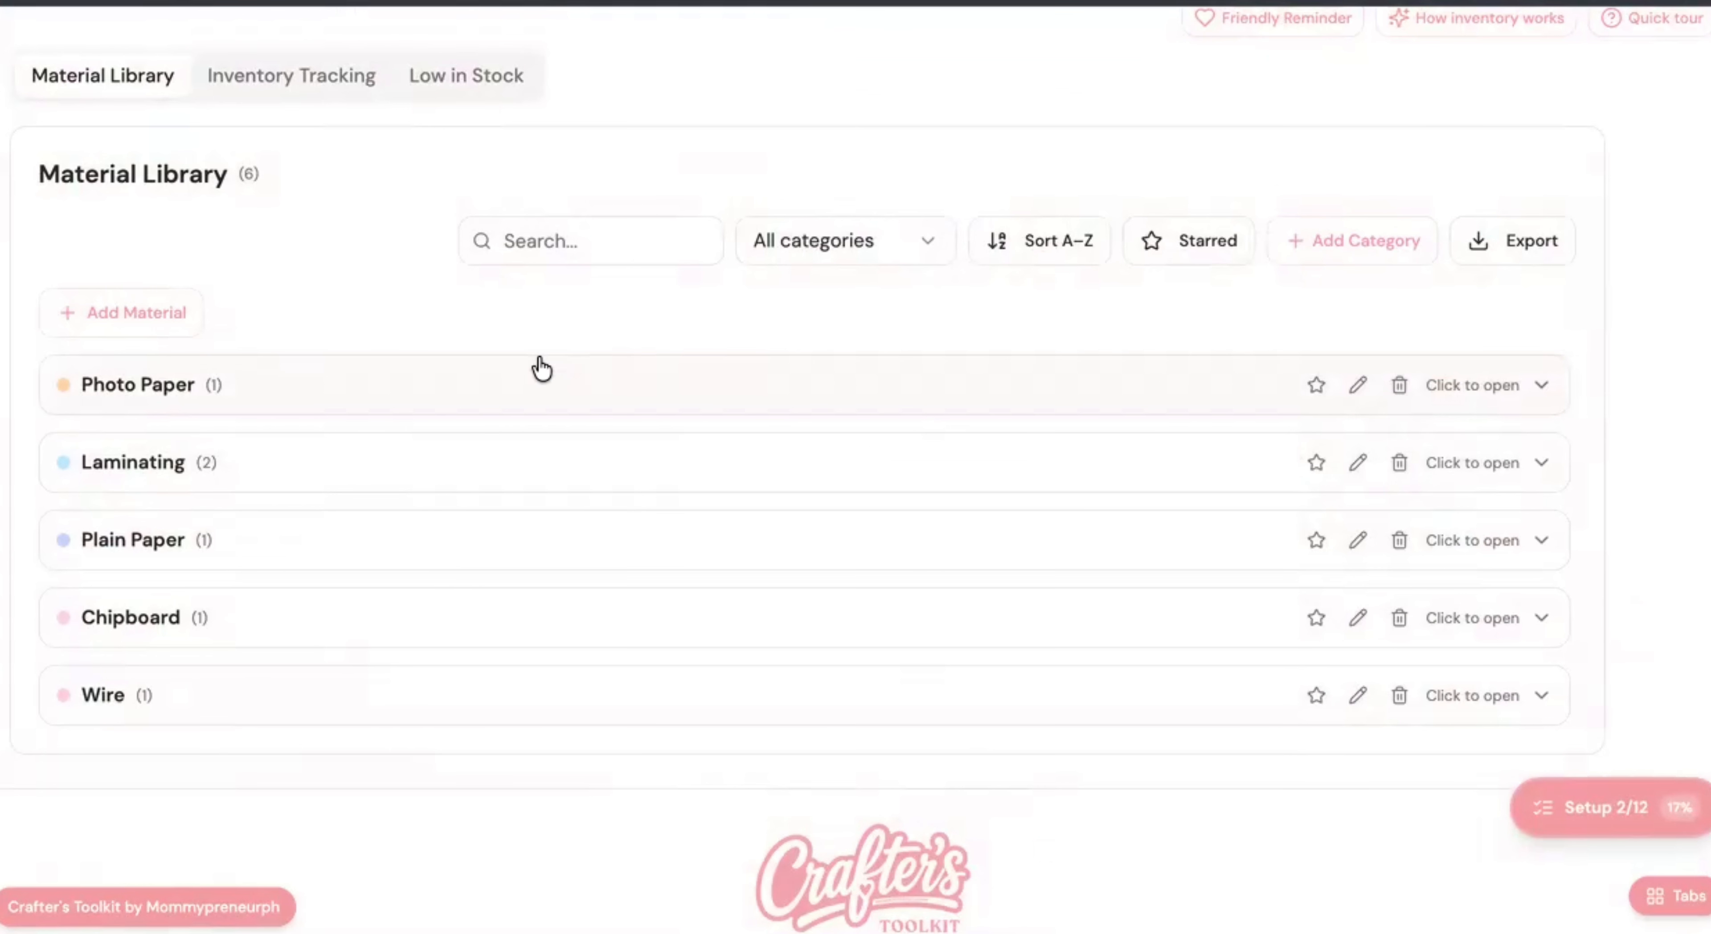
# Step: Check Photo Paper materials in the library, inventory tracking and the Low in Stock list
pyautogui.click(542, 374)
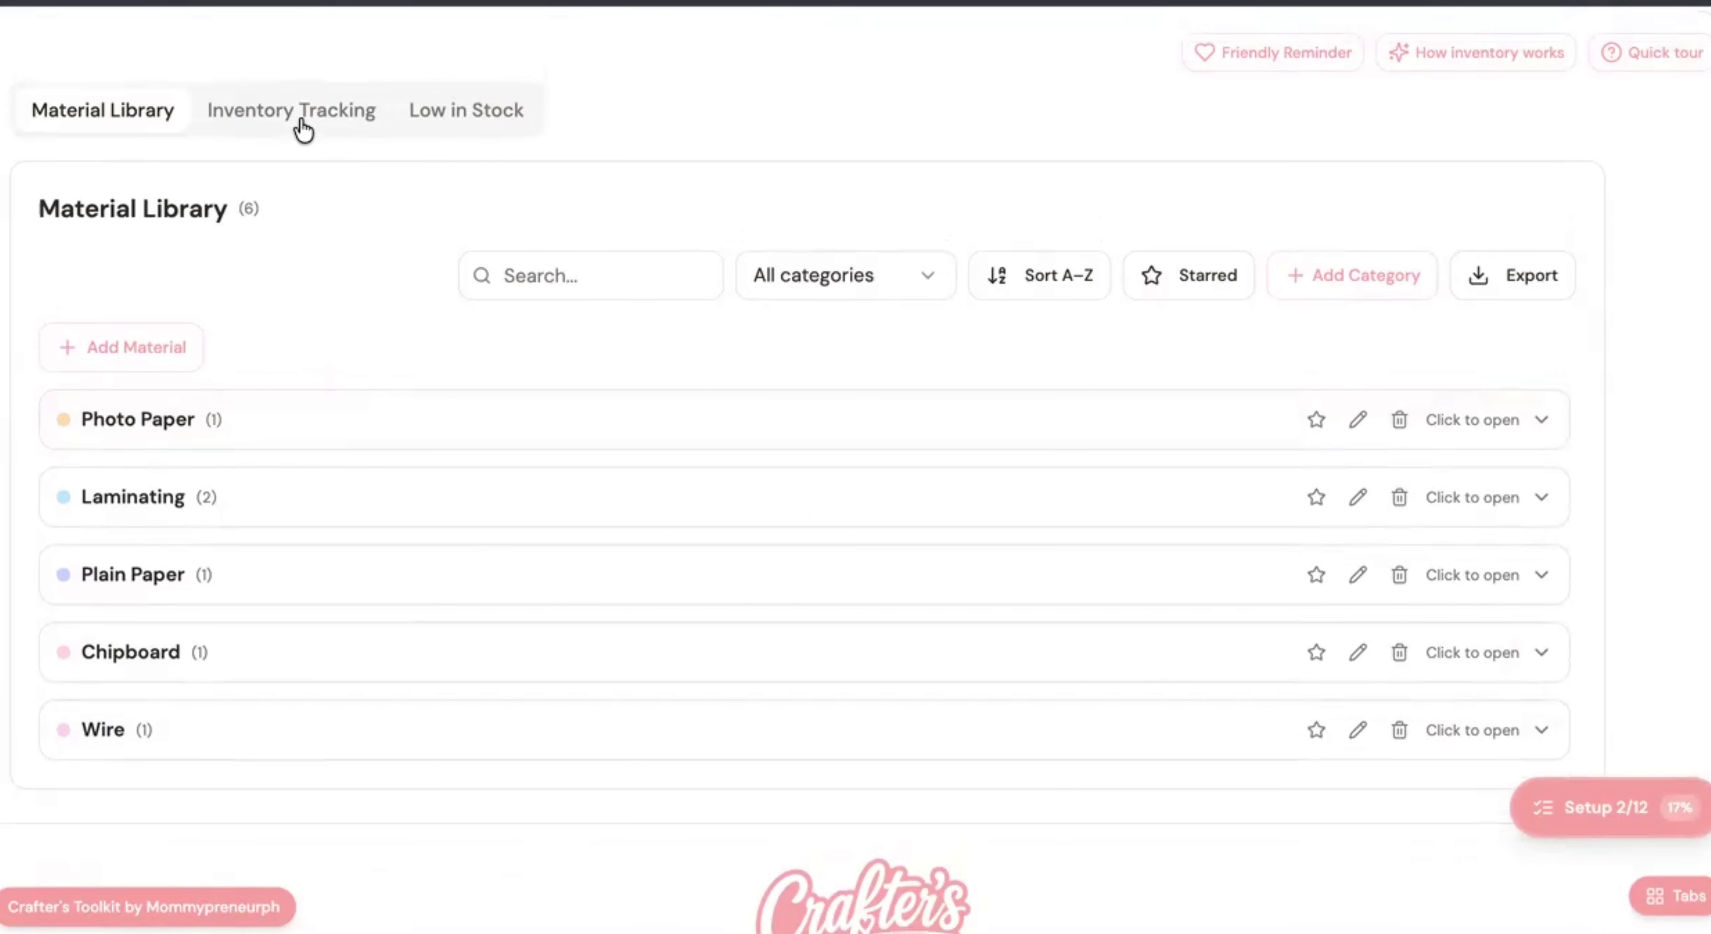
pyautogui.click(303, 129)
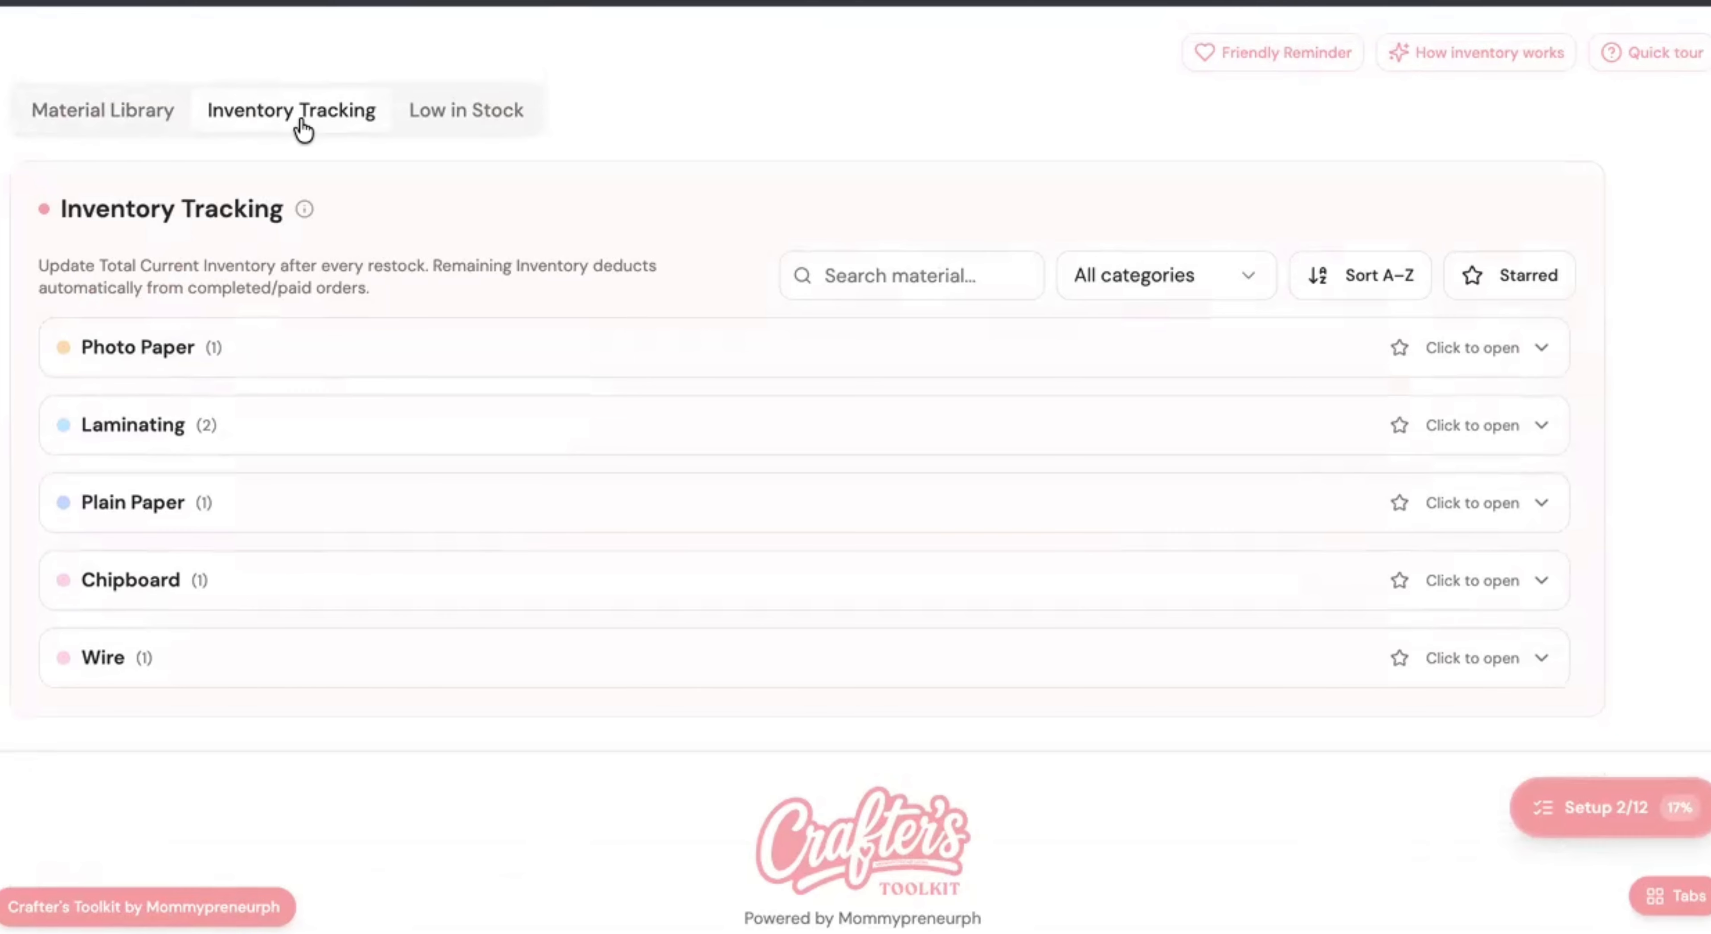
pyautogui.click(210, 347)
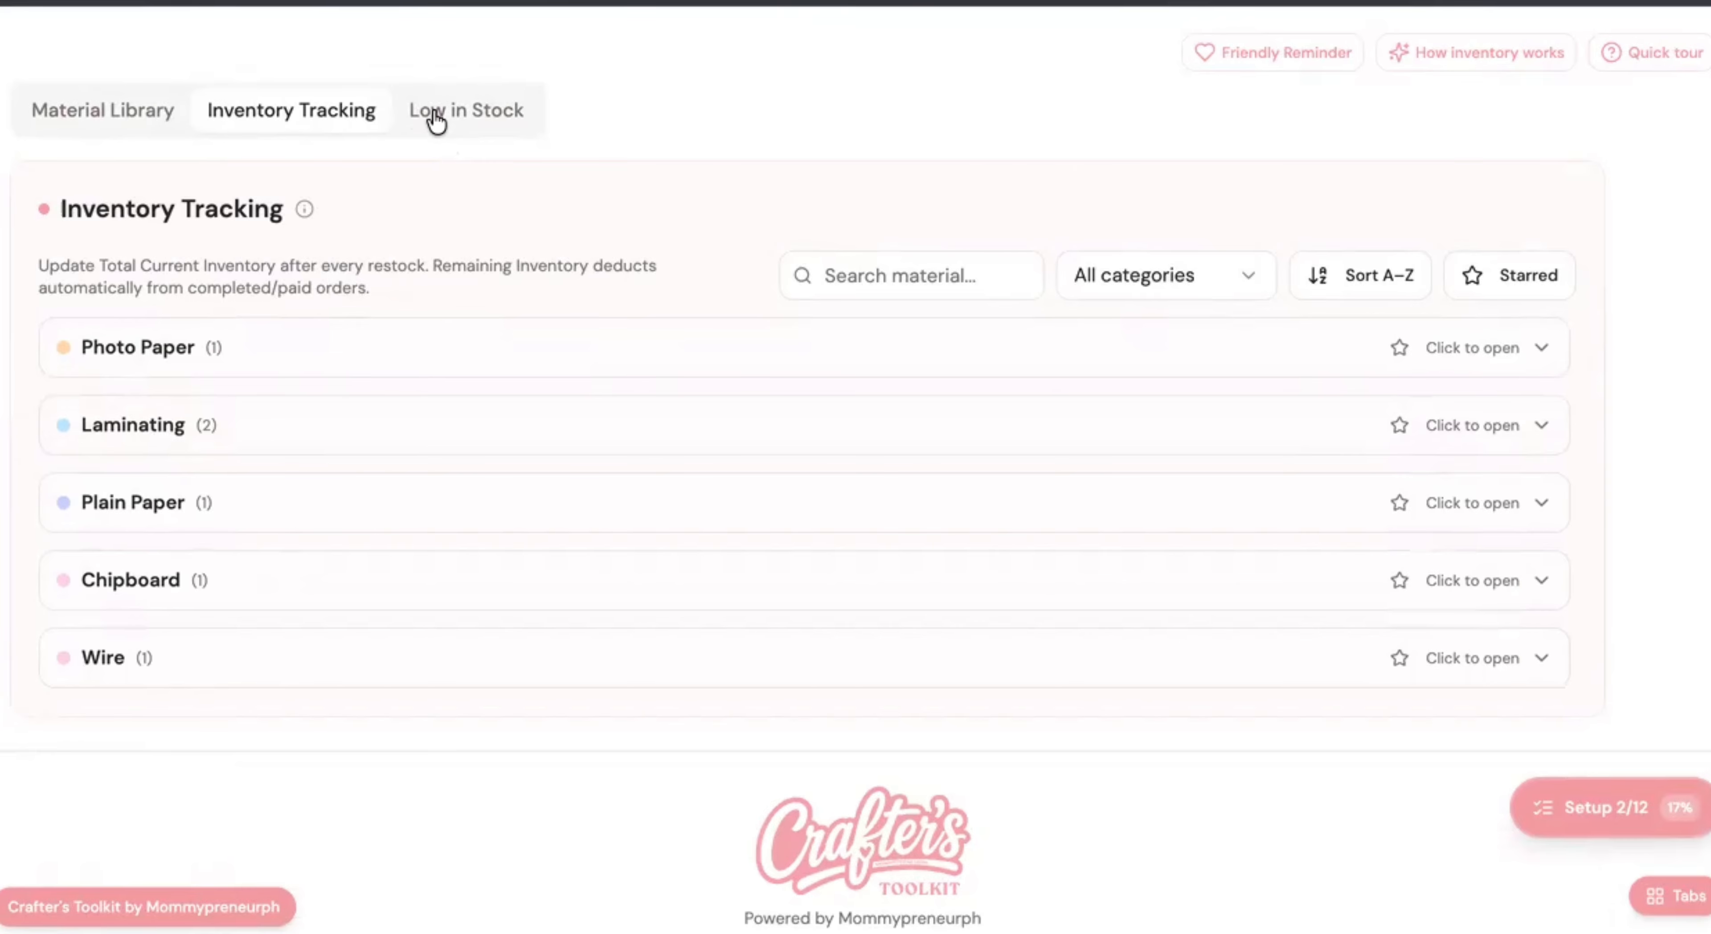
pyautogui.click(435, 114)
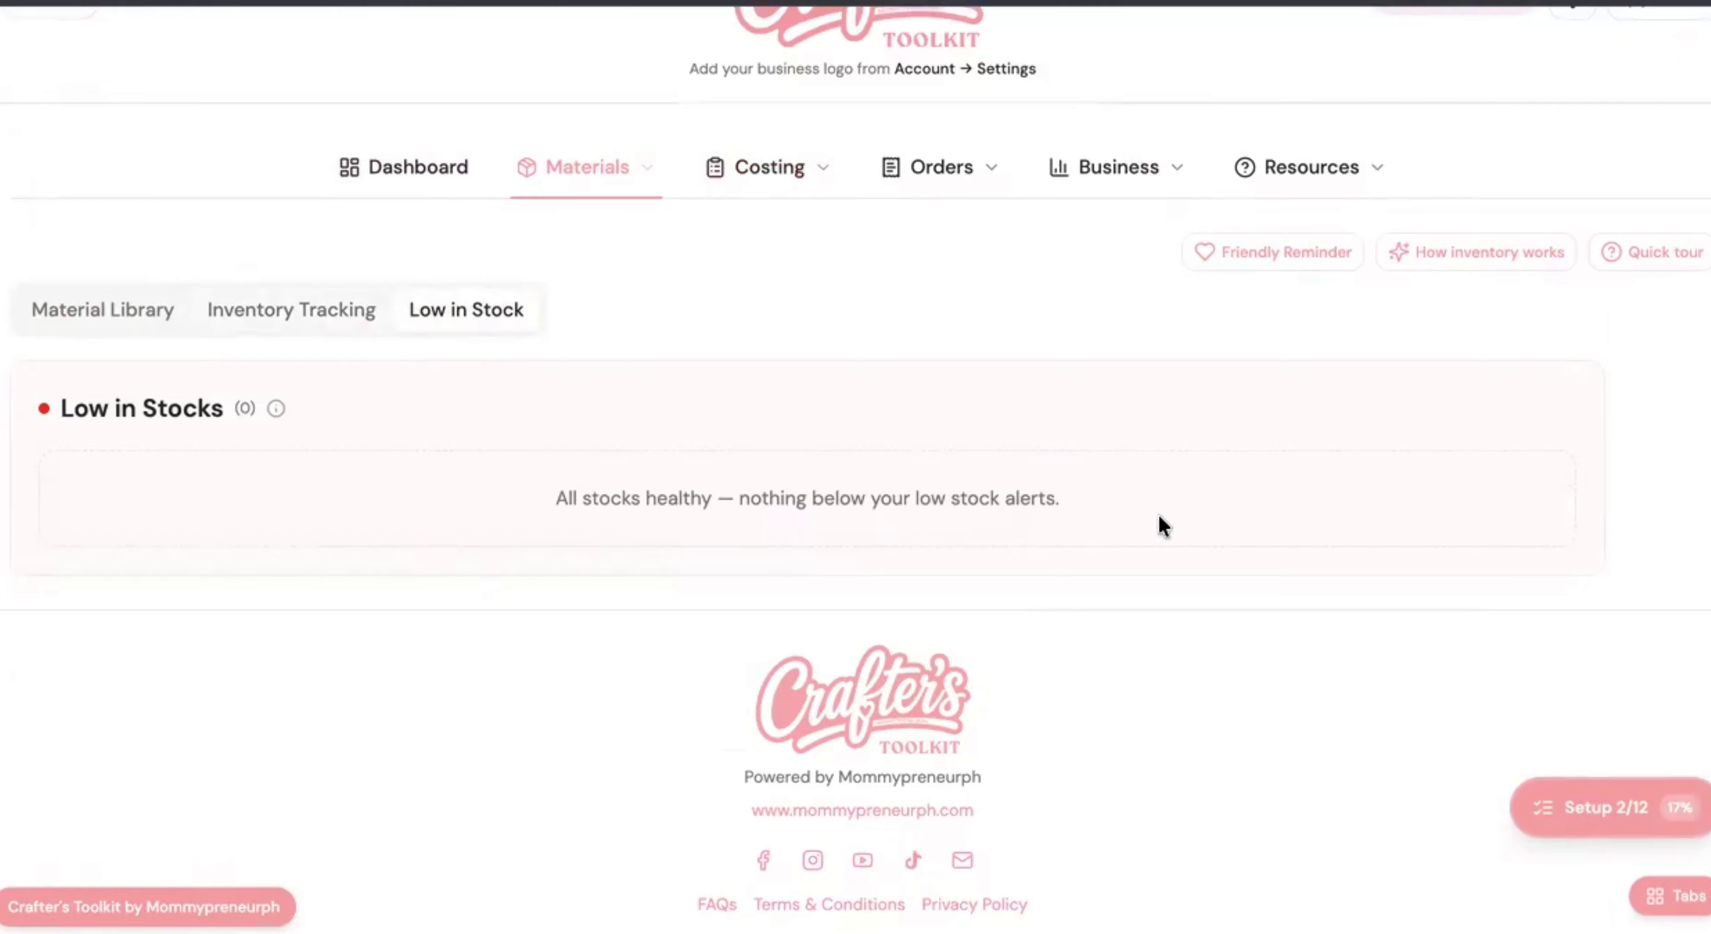
# Step: Tick off 'Add your materials' in the setup checklist, reaching 3 of 12
pyautogui.click(1554, 809)
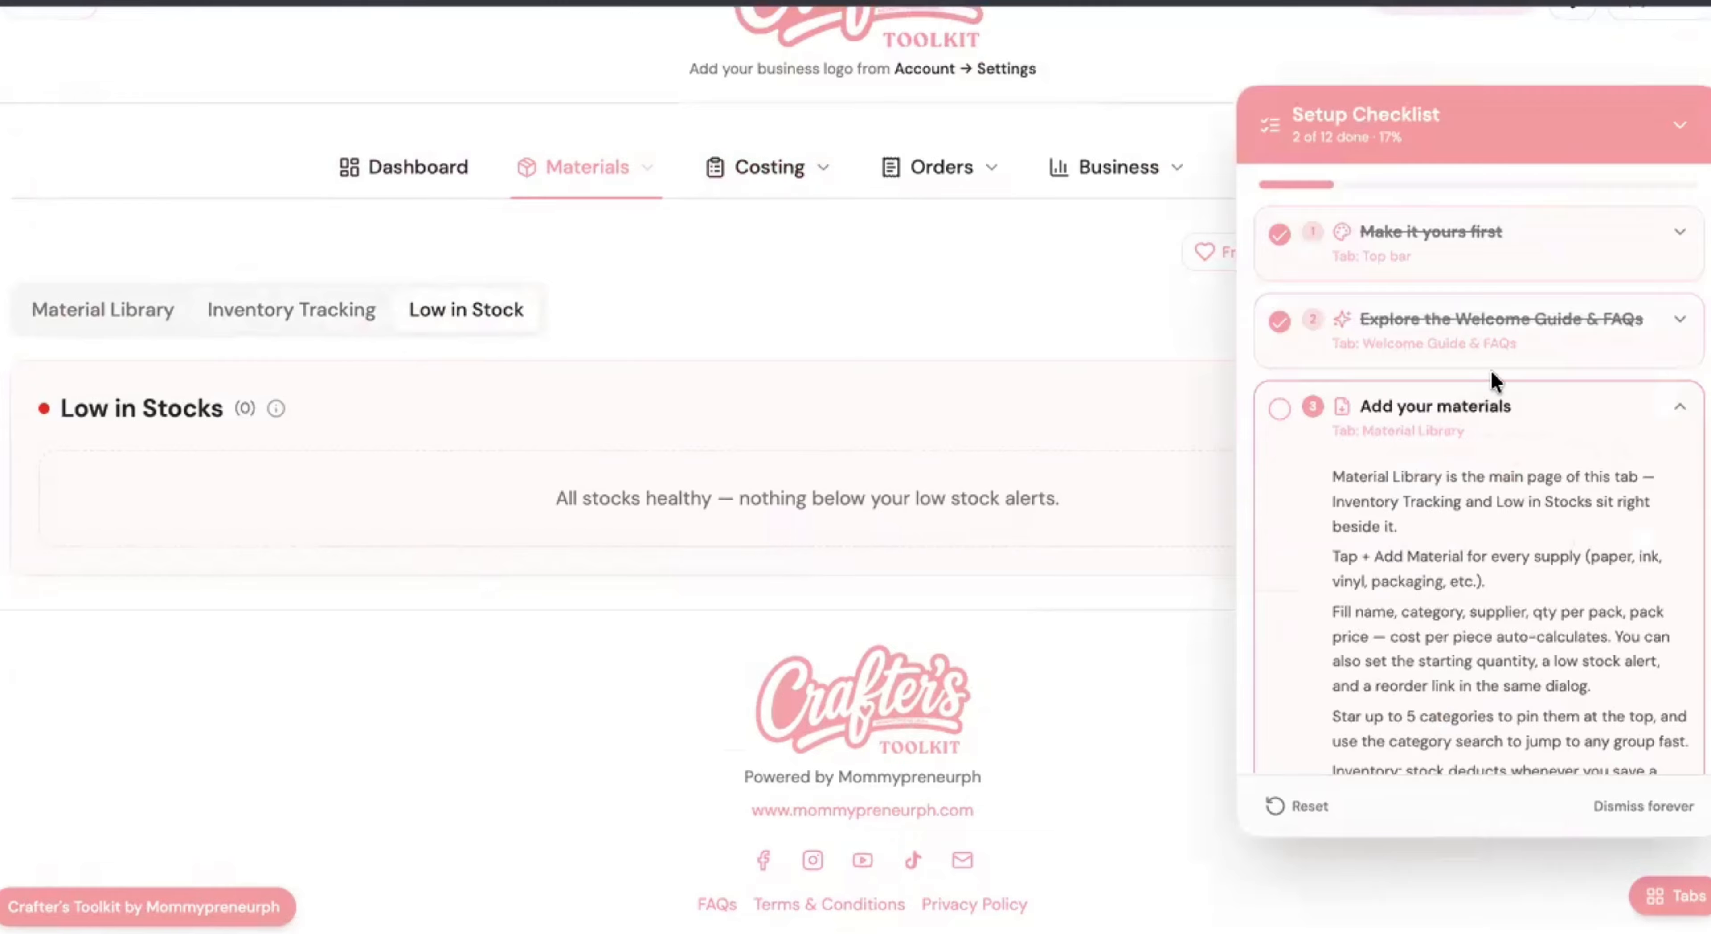
pyautogui.click(1456, 418)
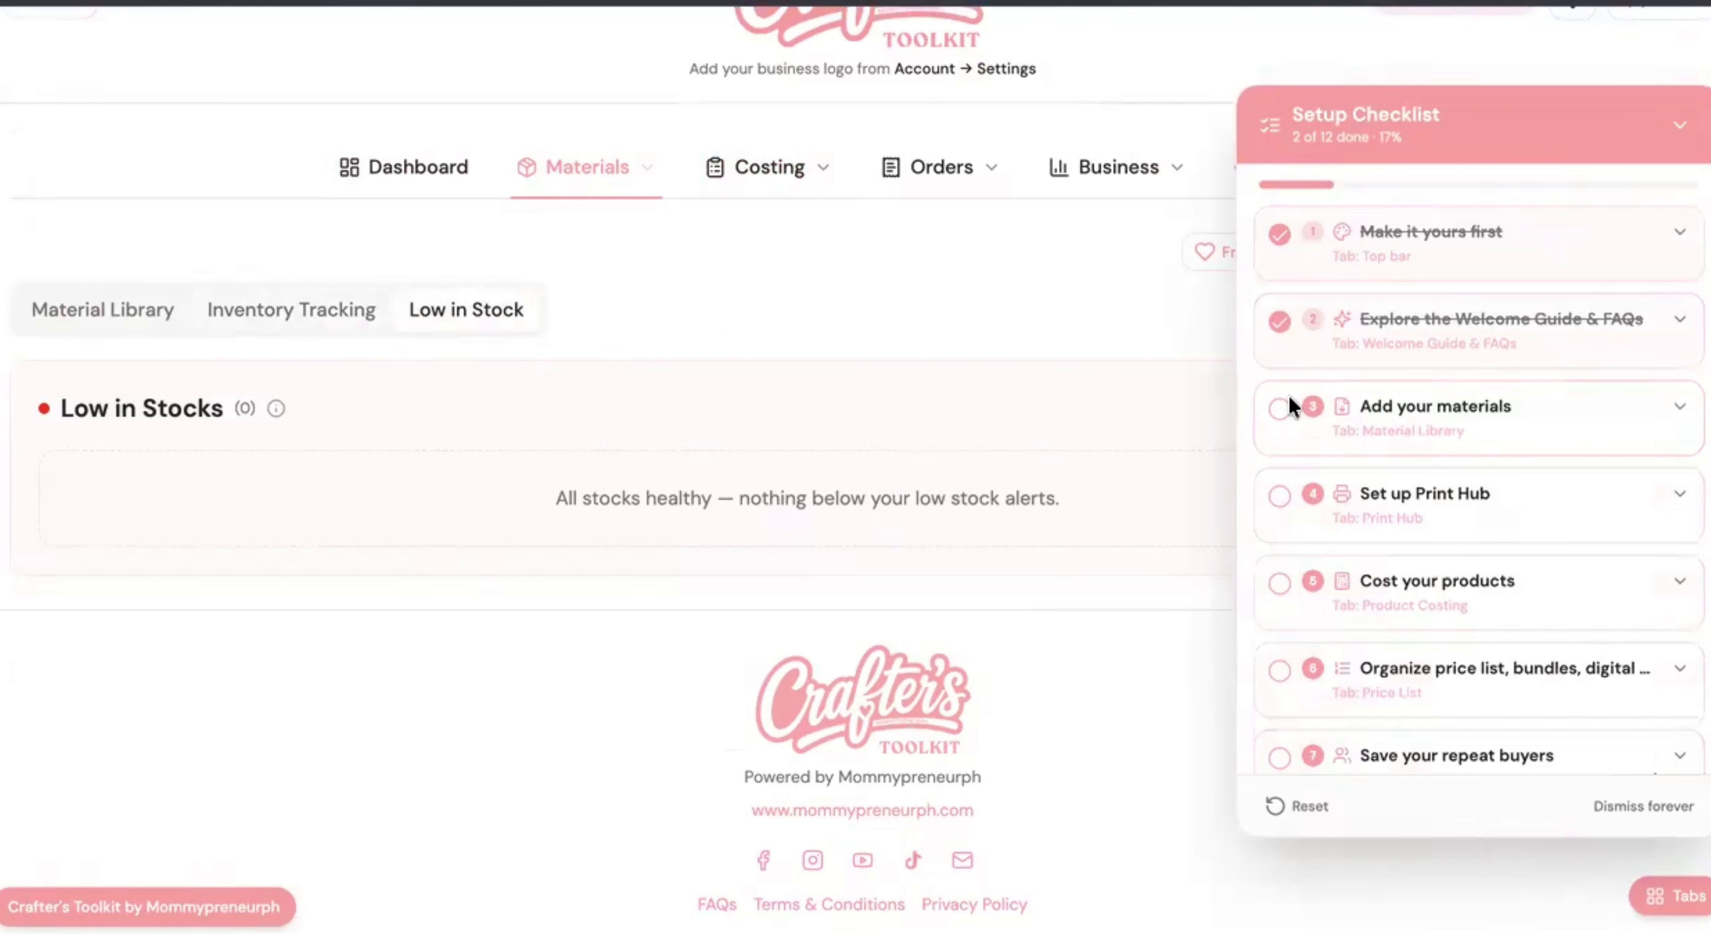
pyautogui.click(1279, 408)
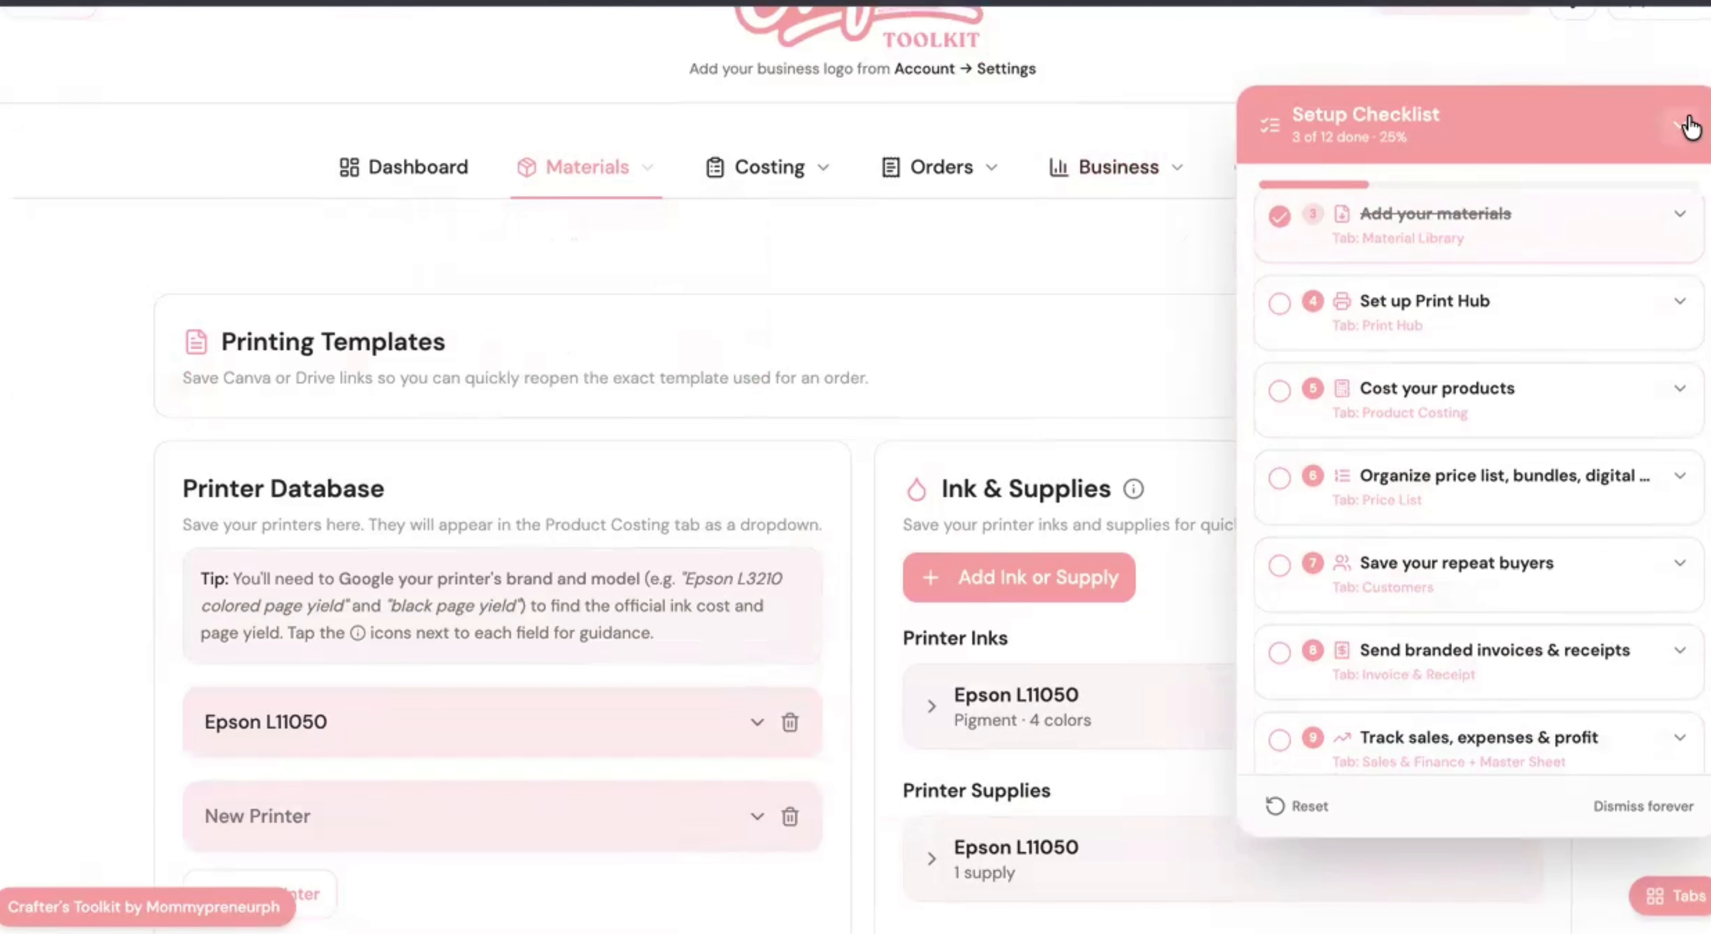
# Step: Add a new blank printer entry to the Printer Database
pyautogui.click(1679, 125)
pyautogui.scroll(-2, 1070, 295)
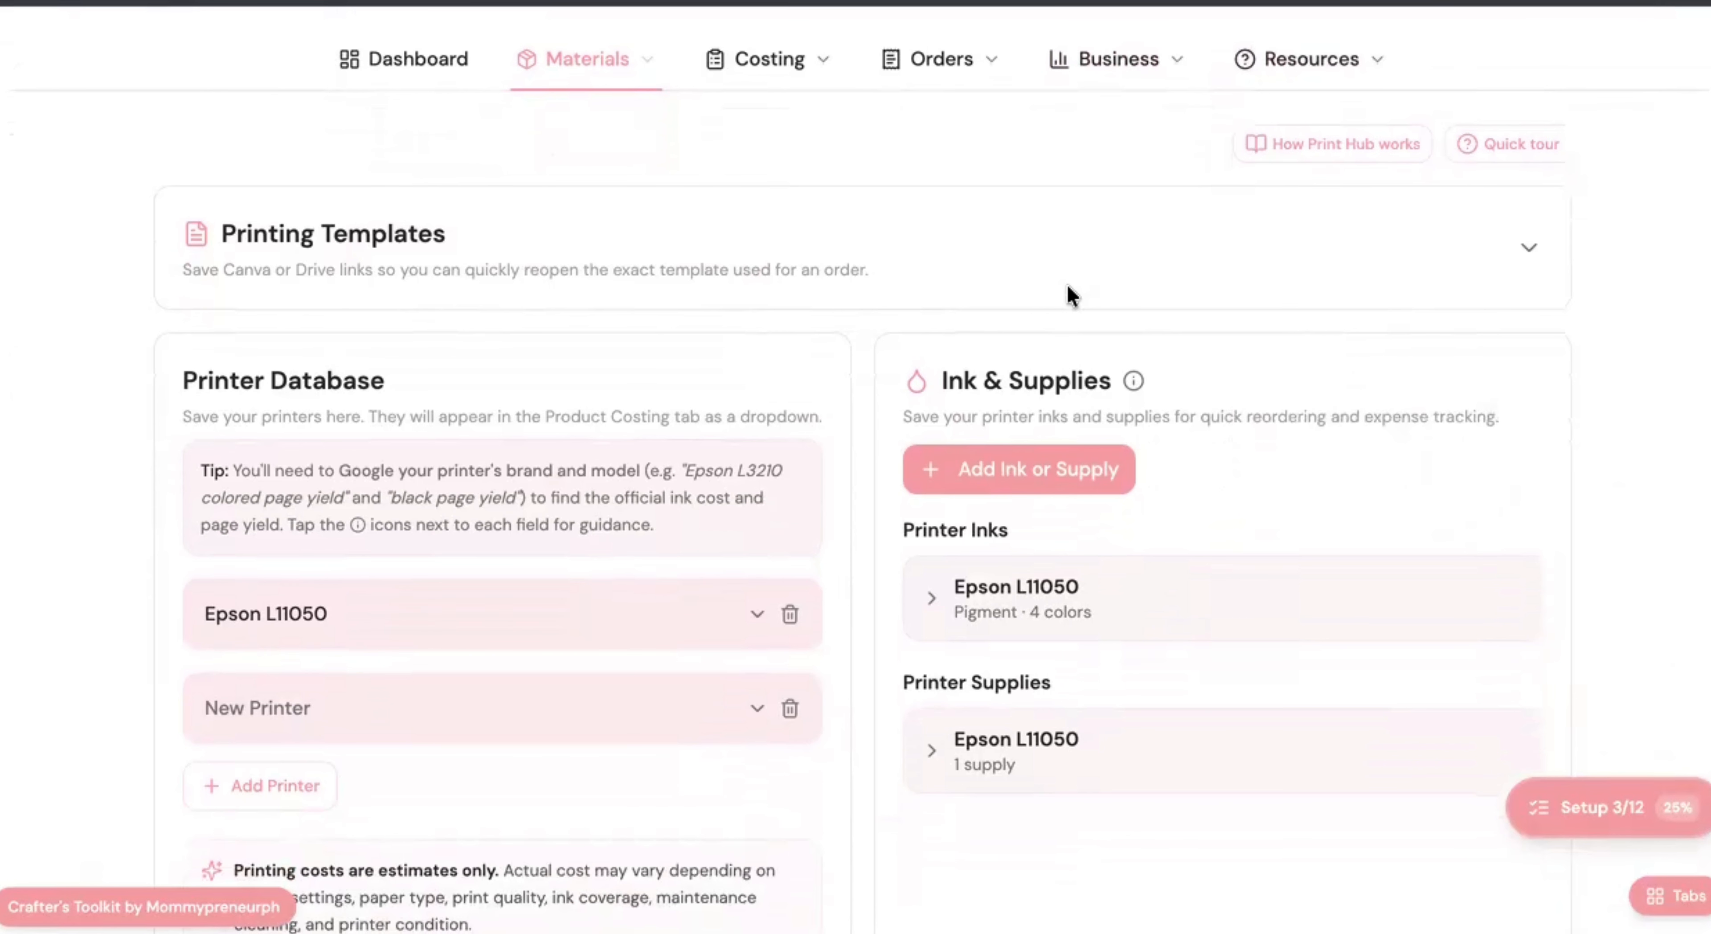
pyautogui.scroll(-2, 1071, 295)
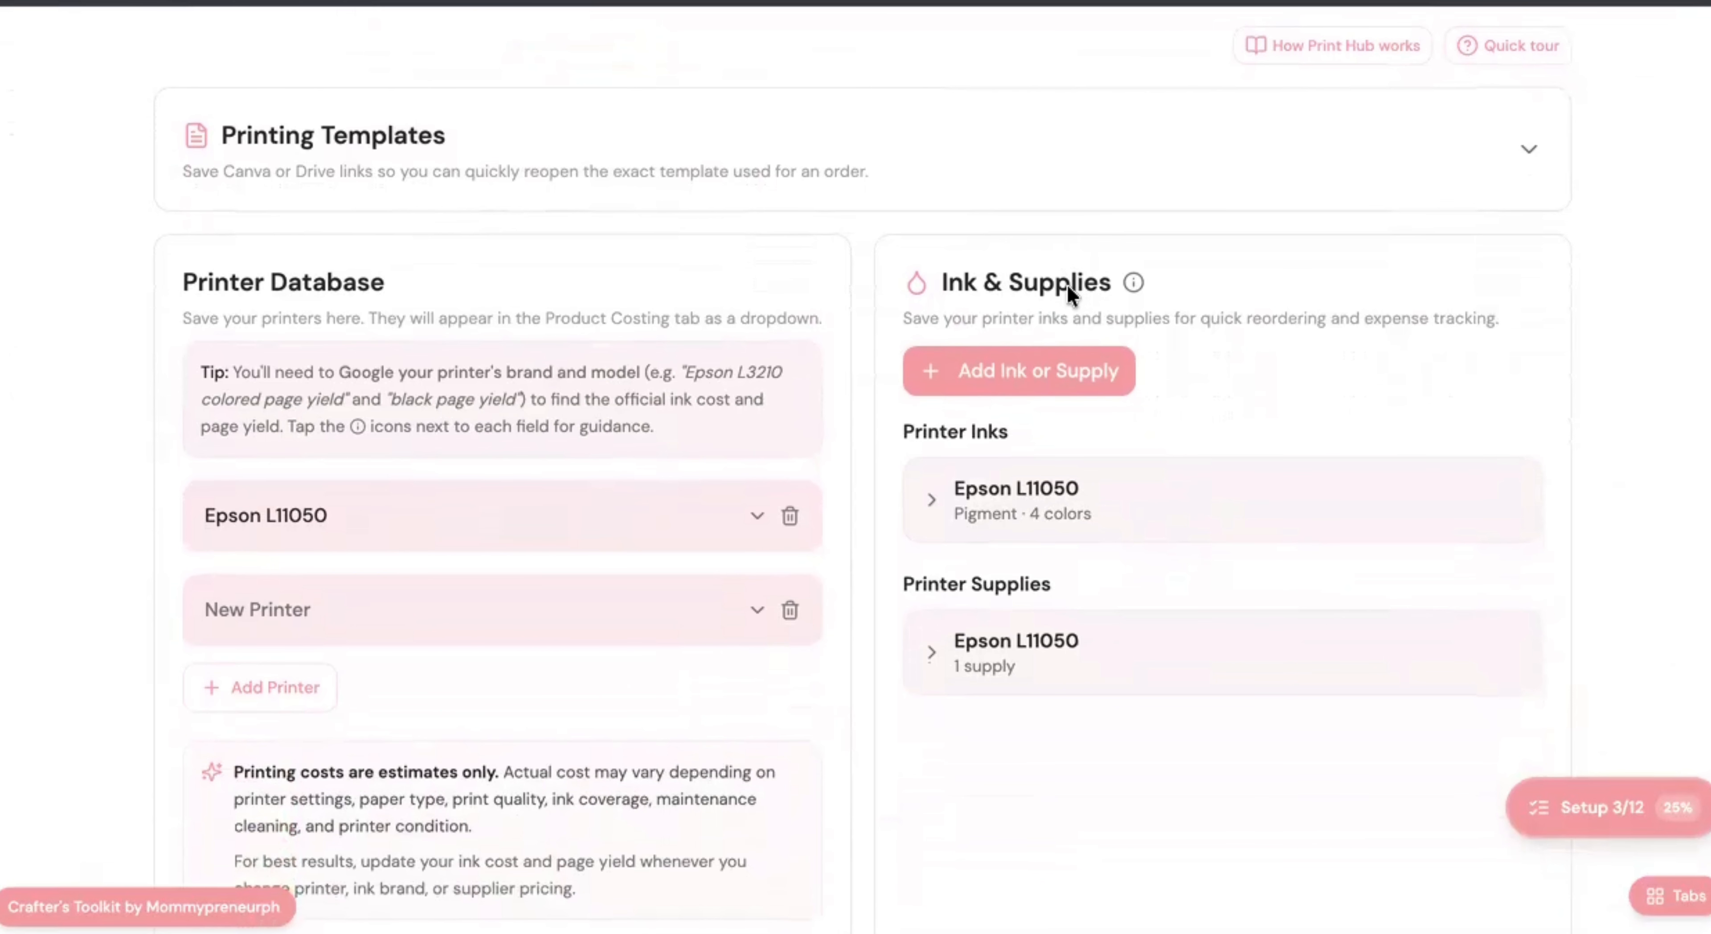
pyautogui.click(318, 688)
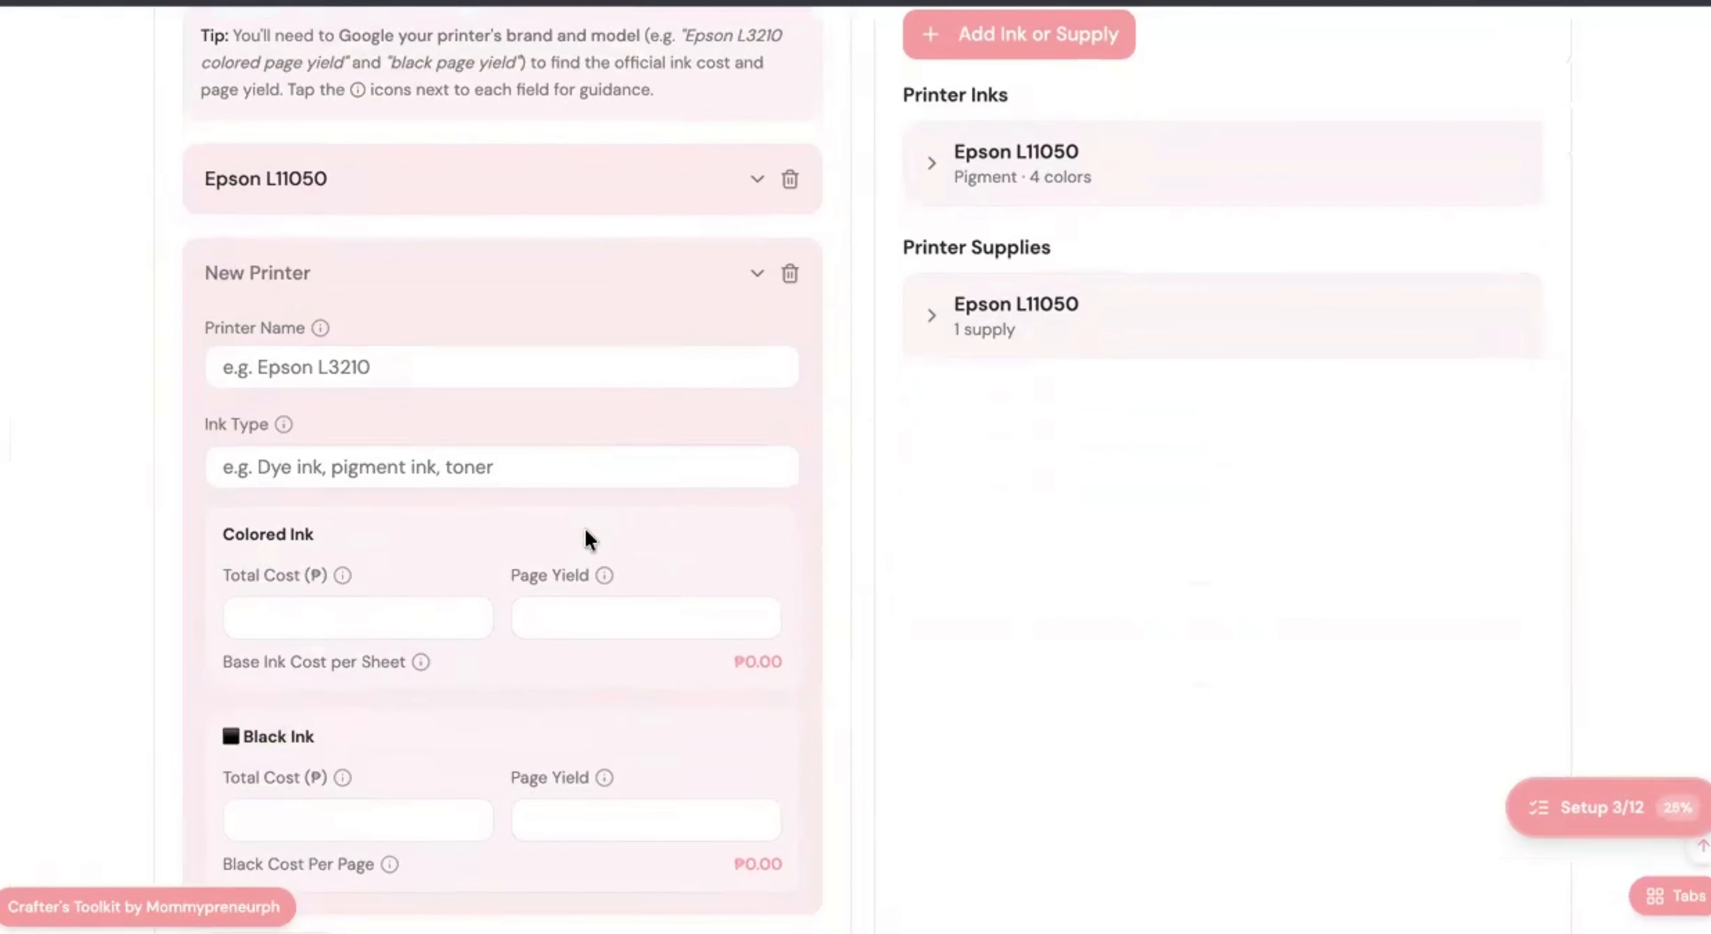
# Step: Review the Epson L11050 ink costs and yields: ₱0.11 colour and ₱0.02 black per page
pyautogui.scroll(-1, 585, 529)
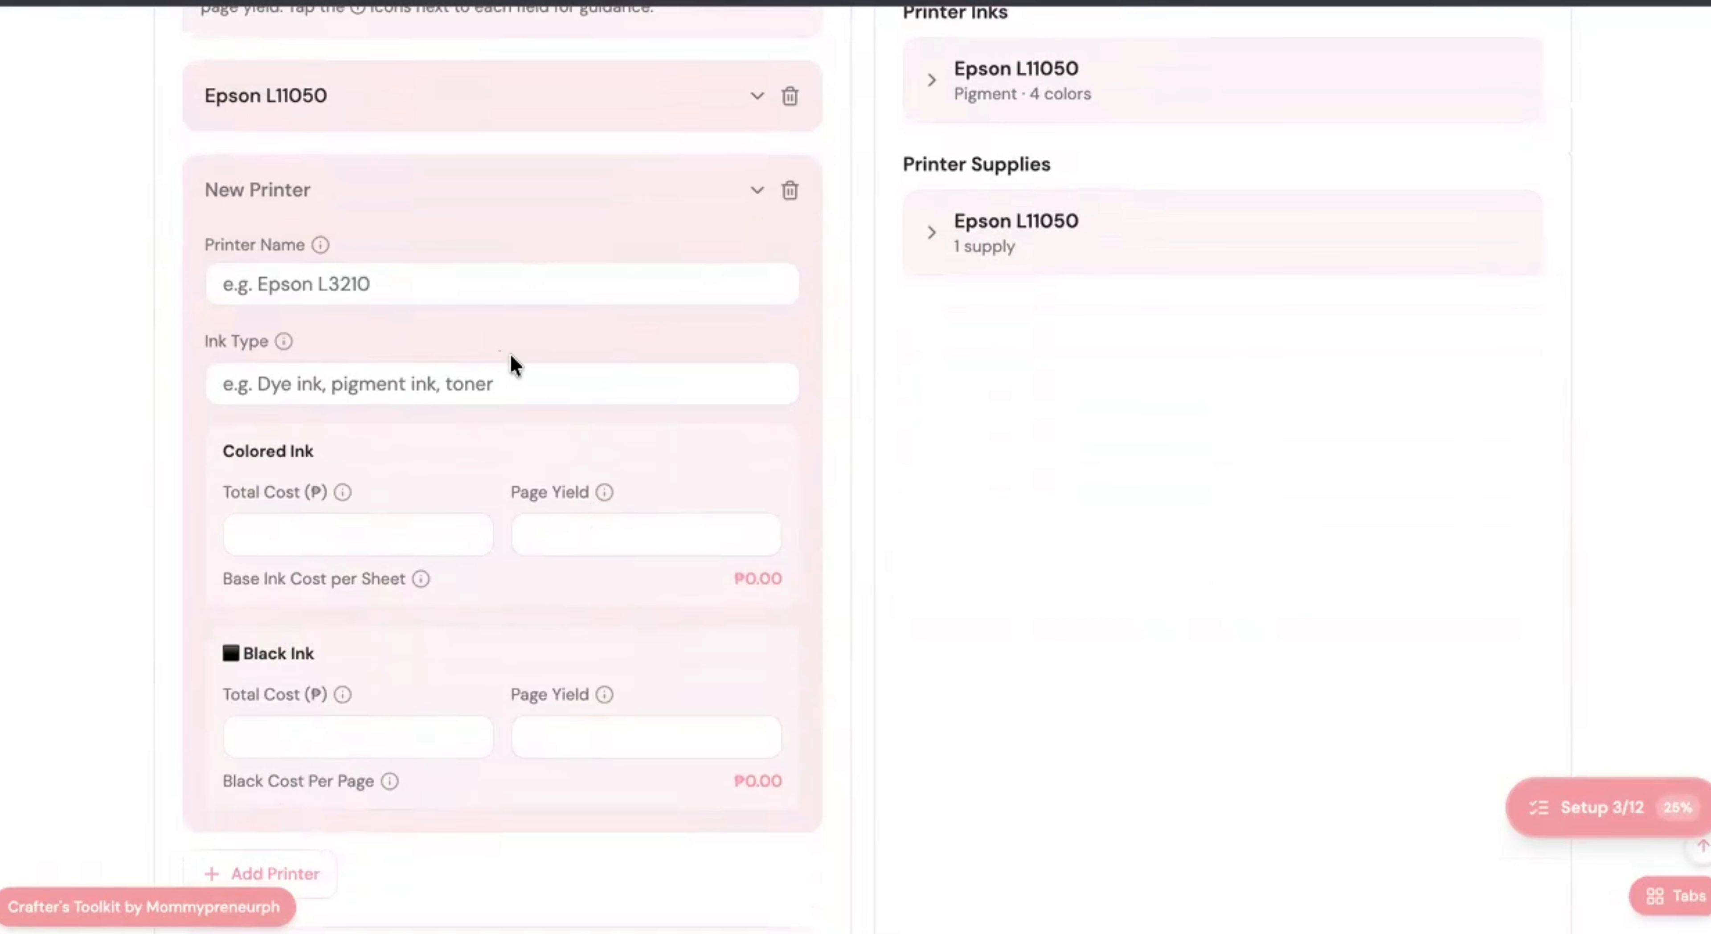
pyautogui.scroll(-3, 425, 376)
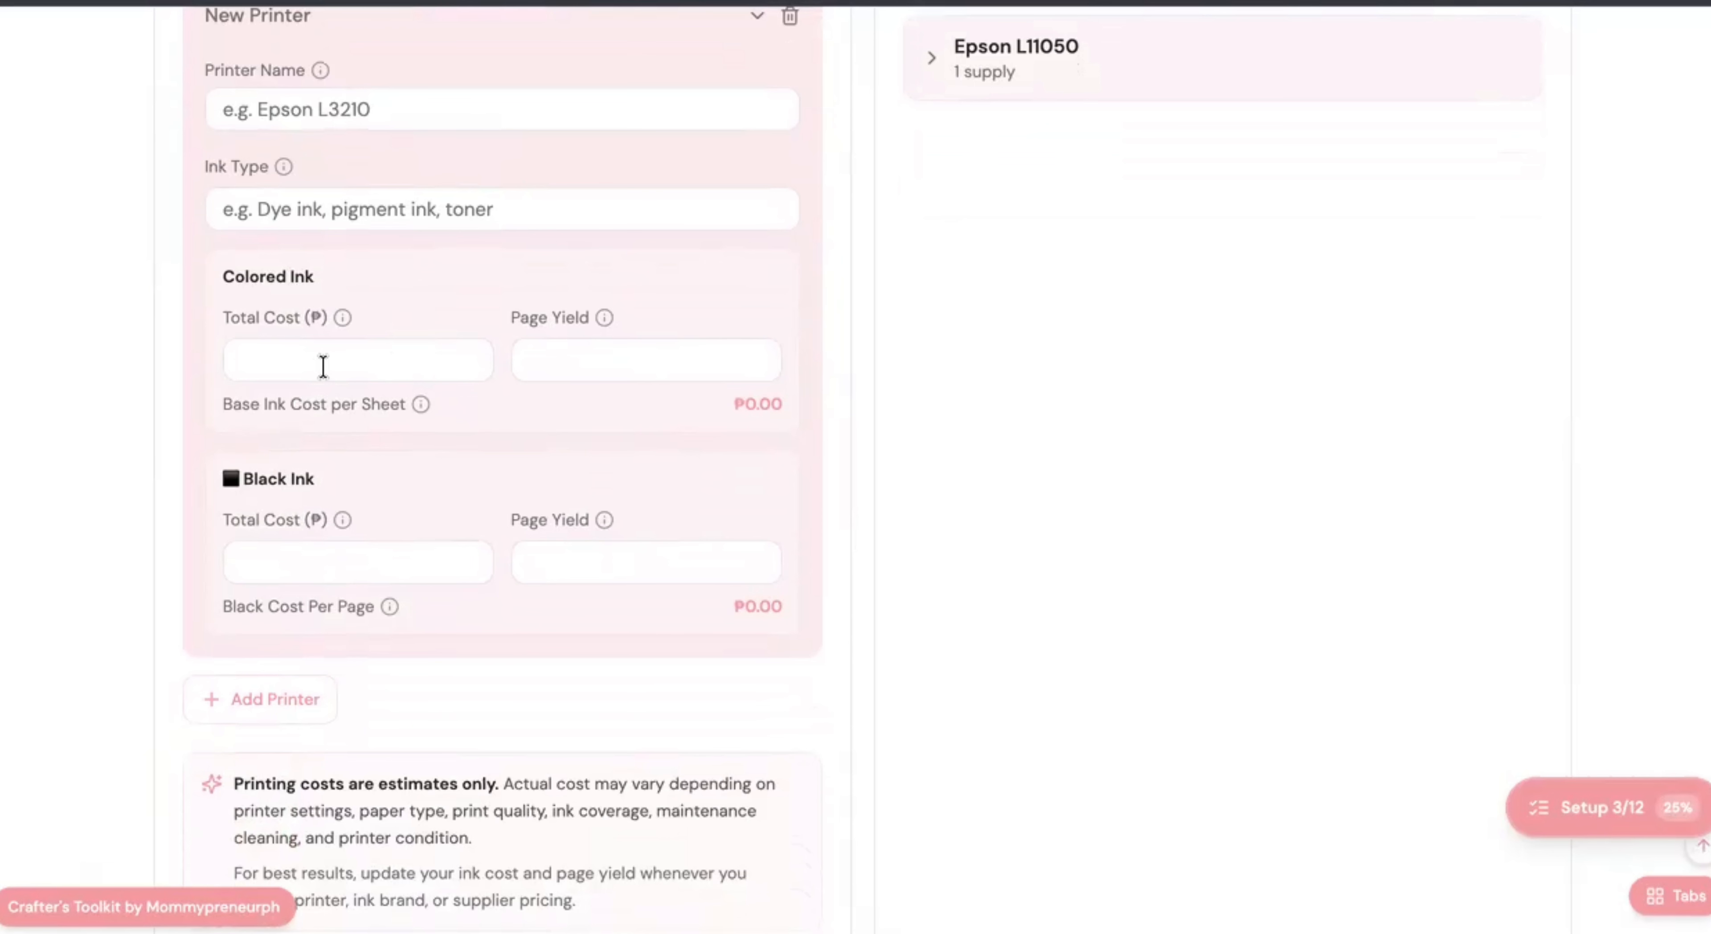
pyautogui.click(324, 366)
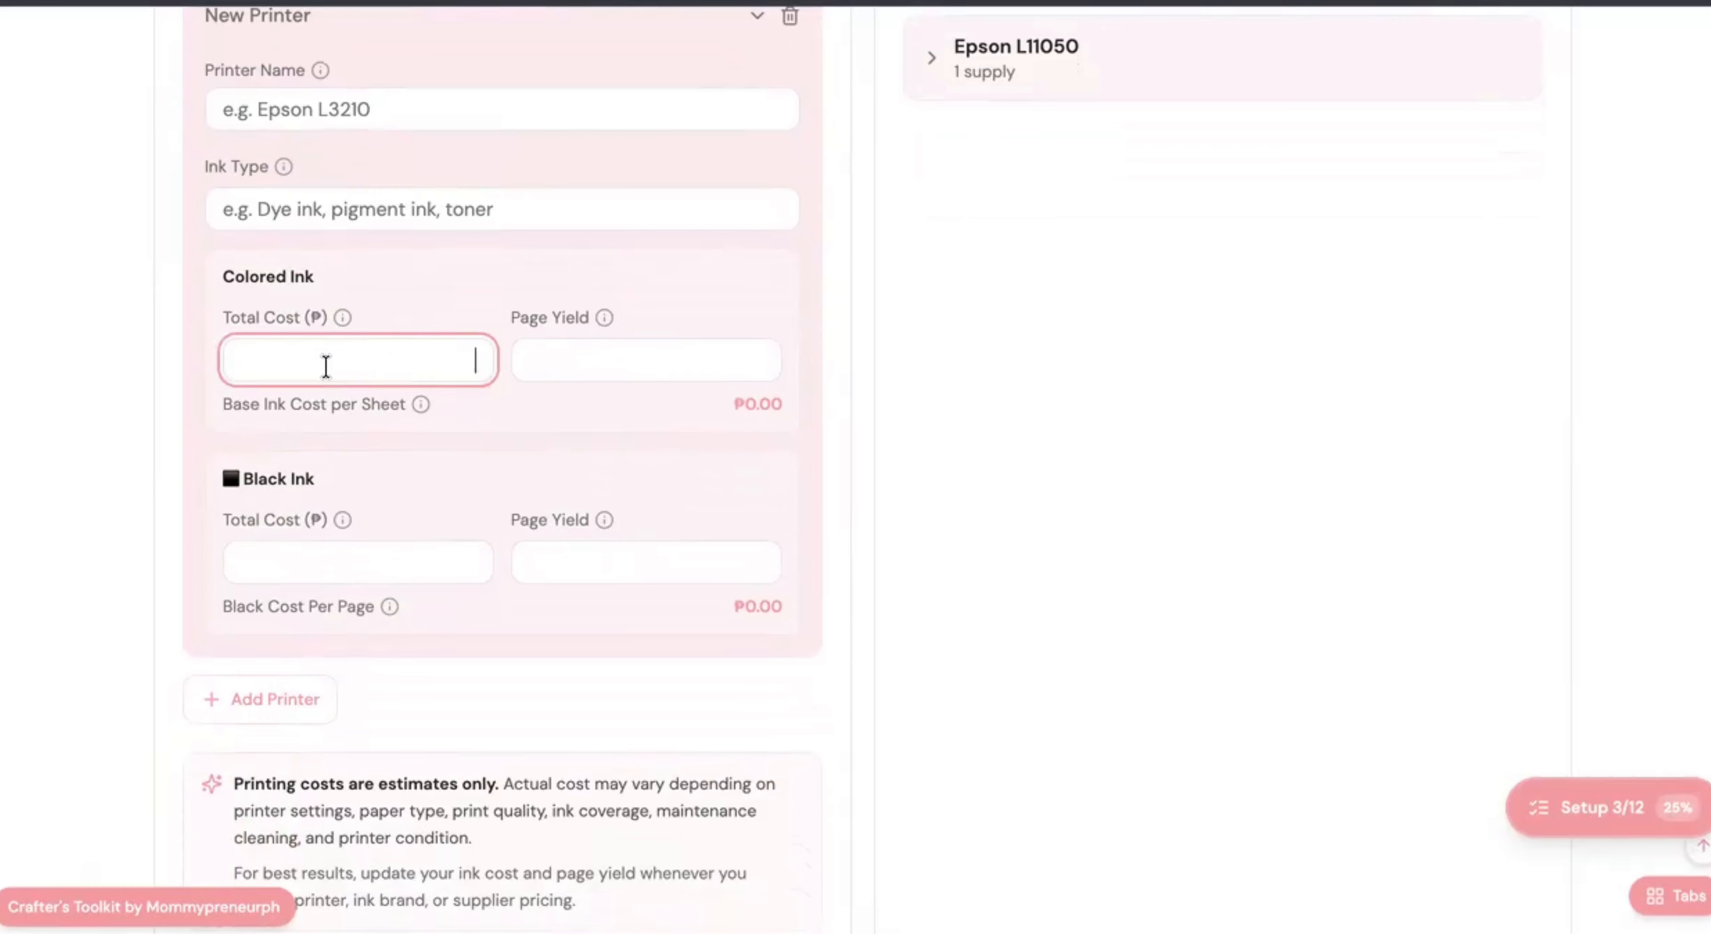
pyautogui.click(541, 364)
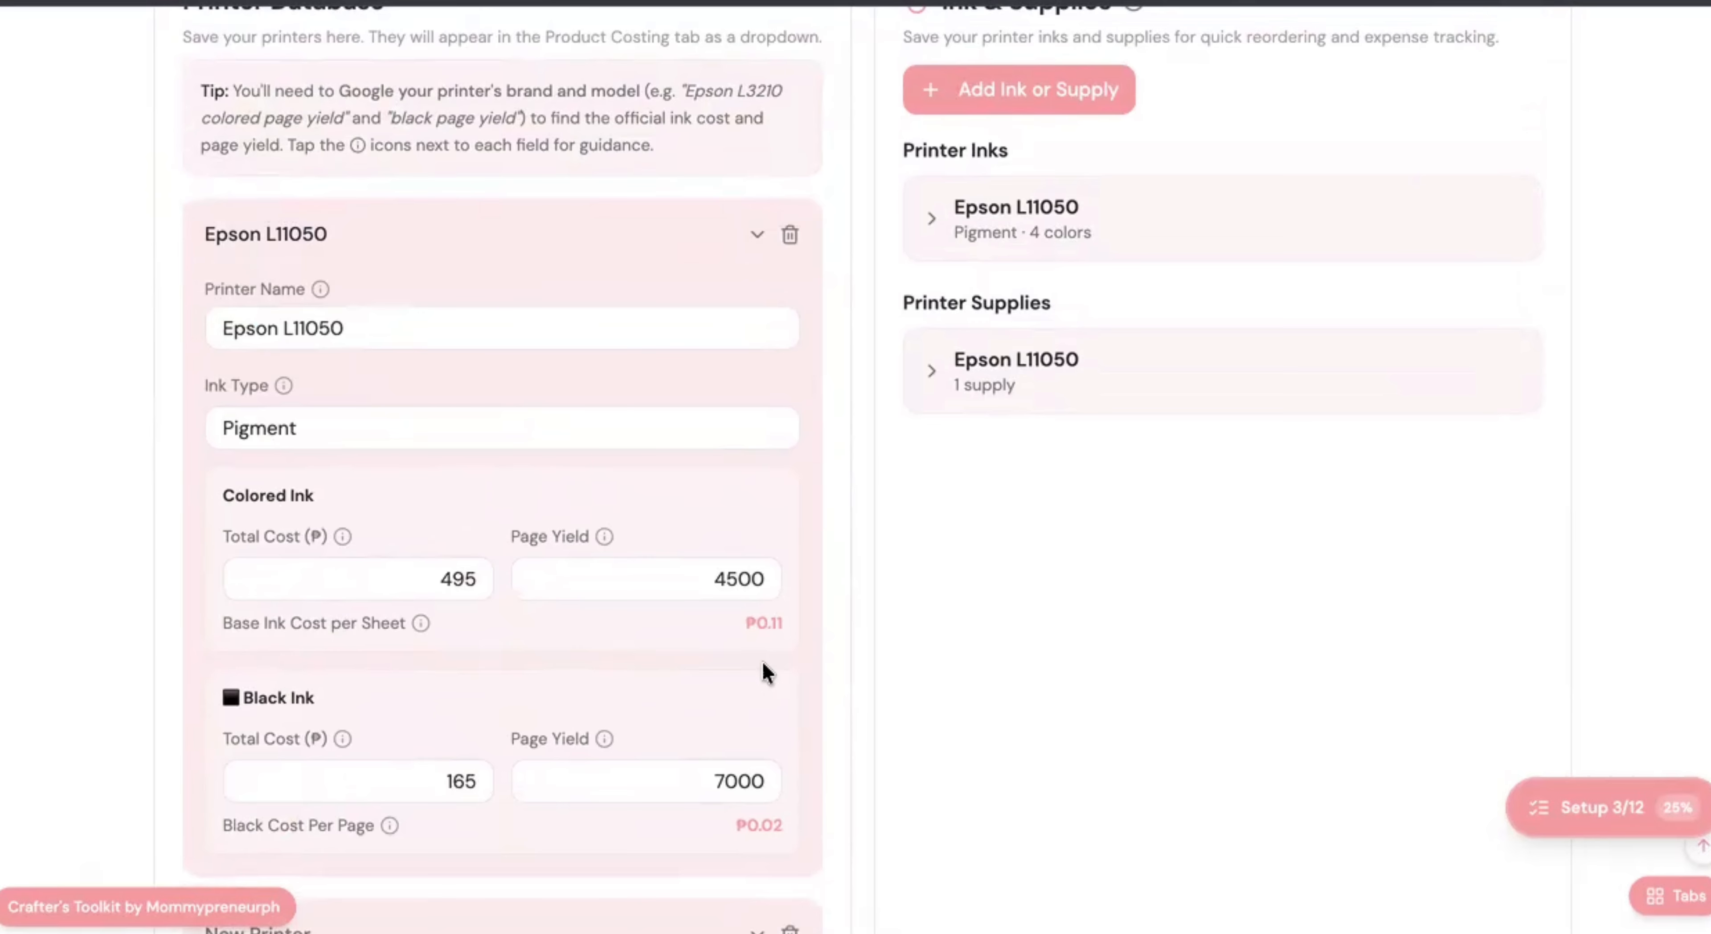
pyautogui.moveTo(426, 626)
pyautogui.click(751, 237)
# Step: Expand the Epson L11050 inks and open the black ink's reorder page
pyautogui.click(1233, 409)
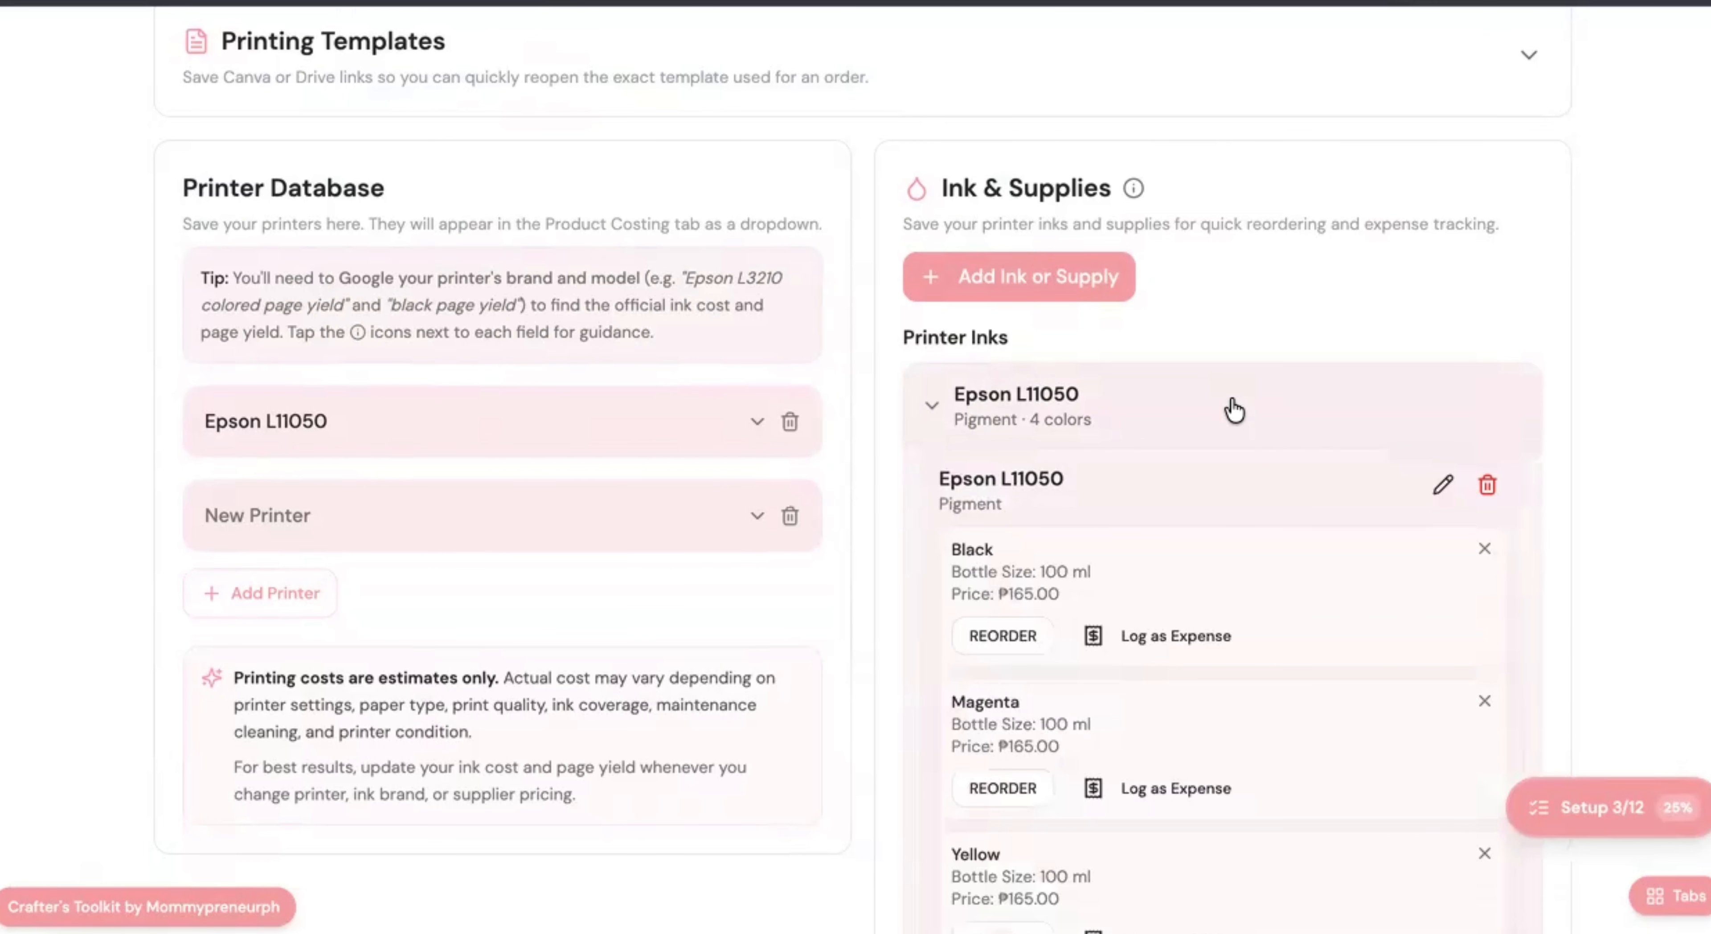
pyautogui.scroll(-2, 1234, 410)
pyautogui.scroll(-1, 1230, 395)
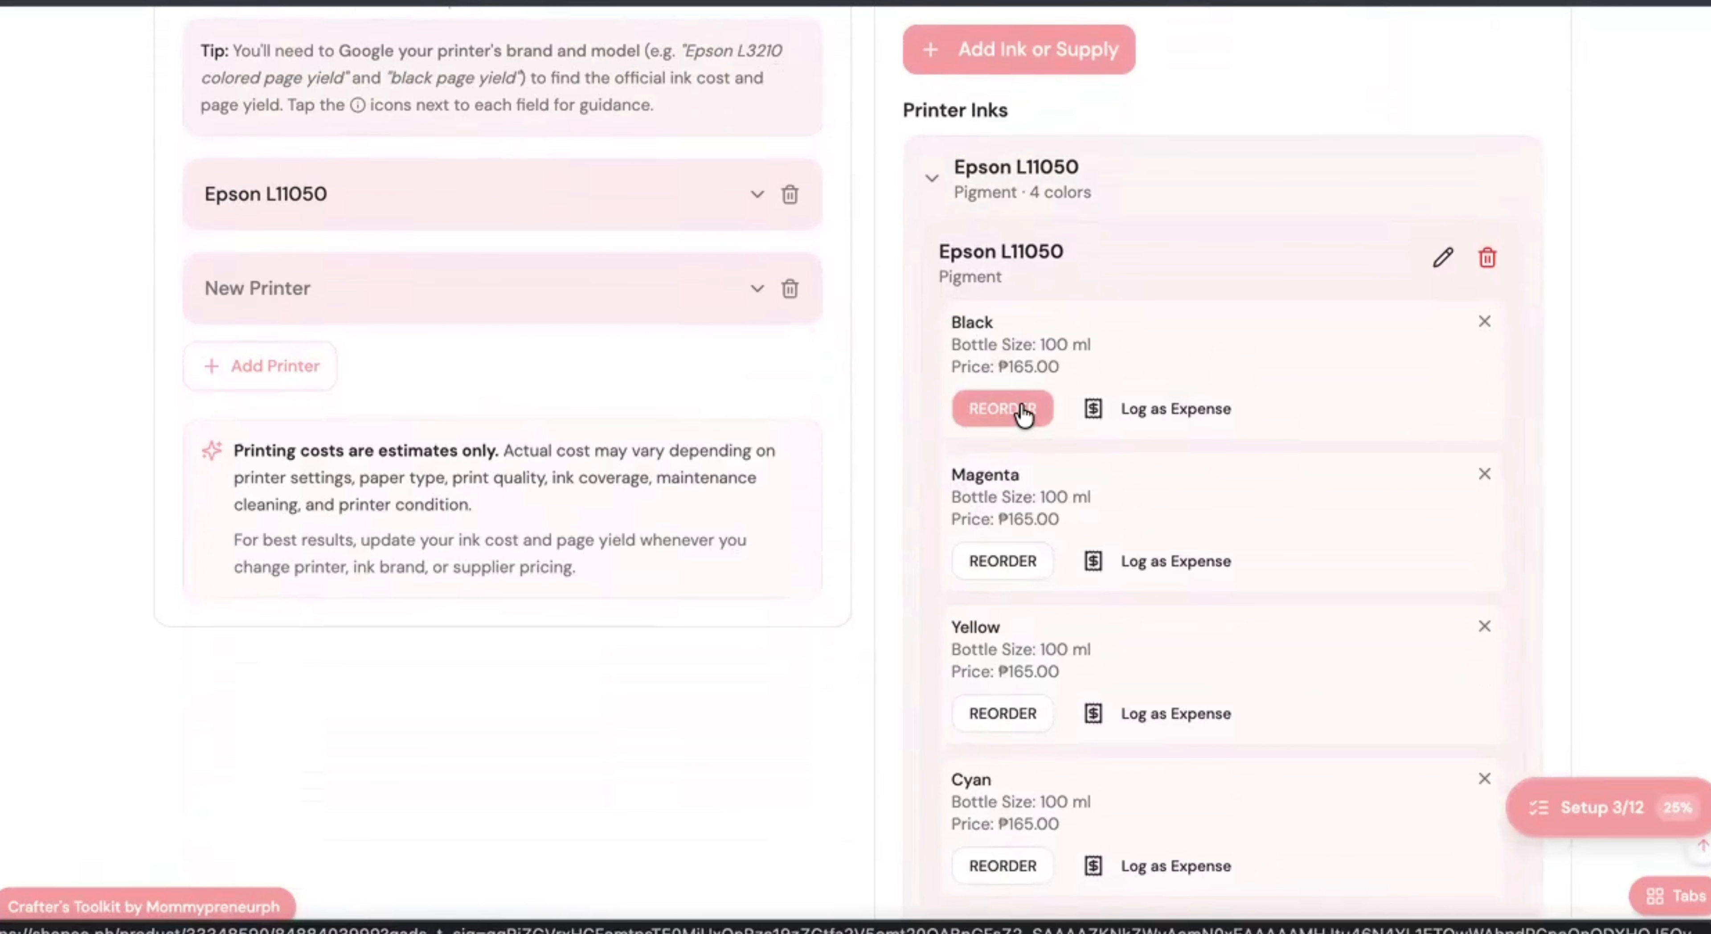
pyautogui.scroll(-1, 1023, 385)
pyautogui.click(1023, 374)
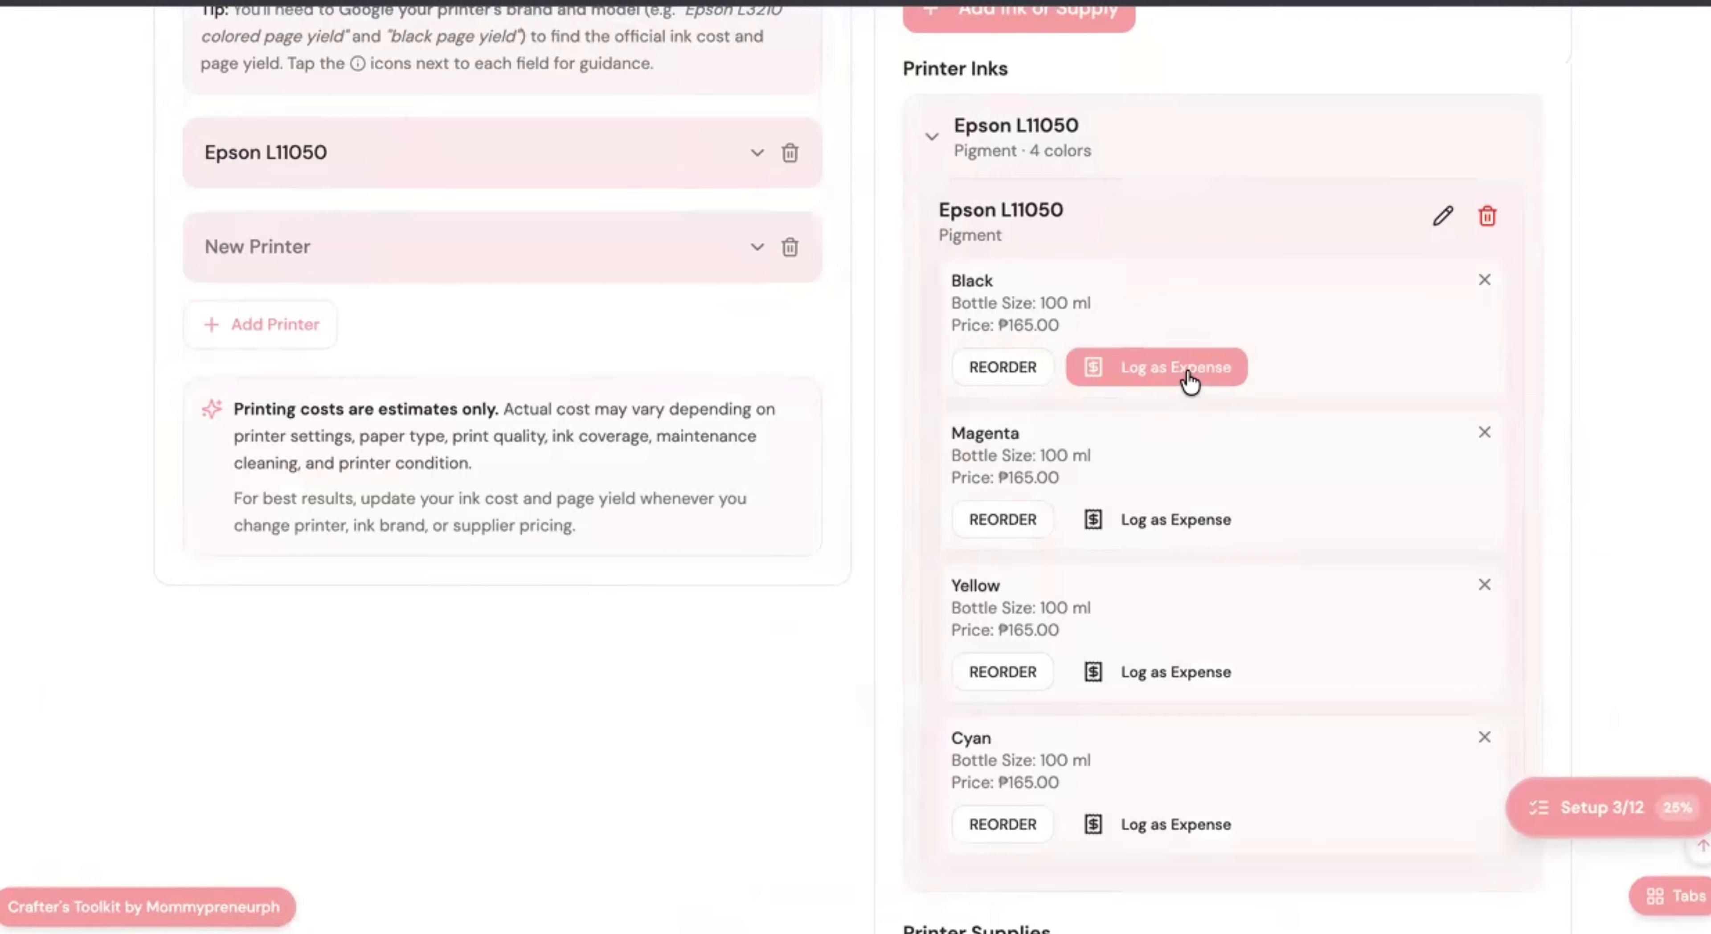
# Step: Log the ₱165 black ink as a Materials/Supplies expense paid via Gcash
pyautogui.click(1187, 375)
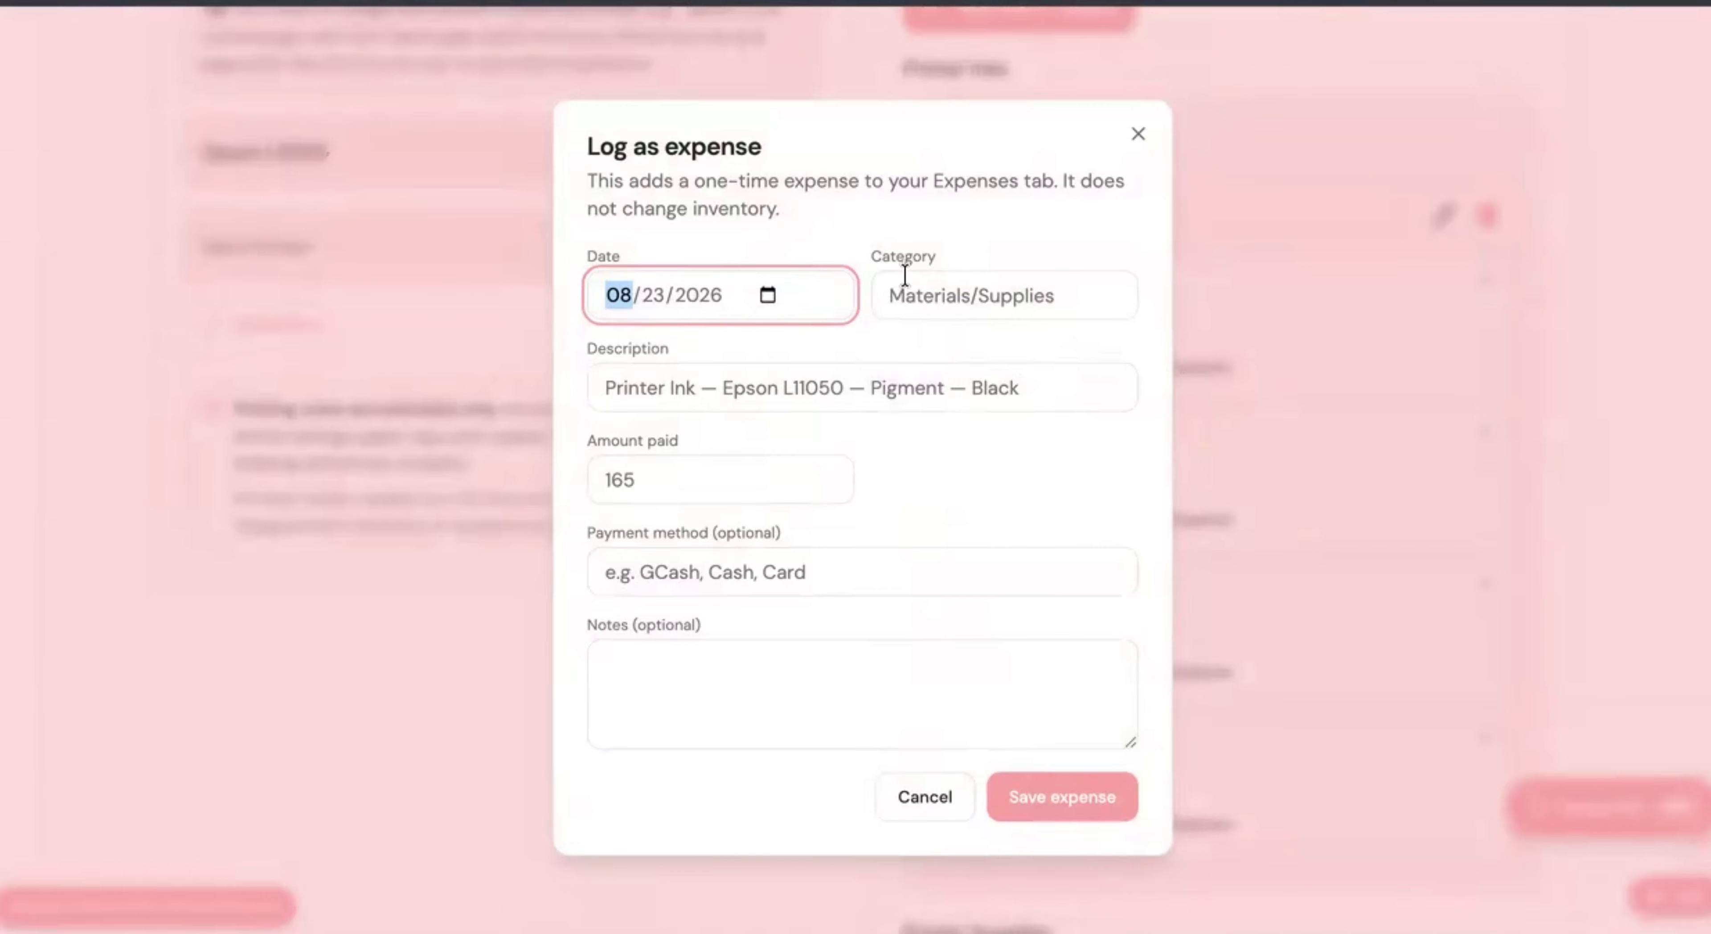
pyautogui.click(1053, 572)
pyautogui.write('Gcash')
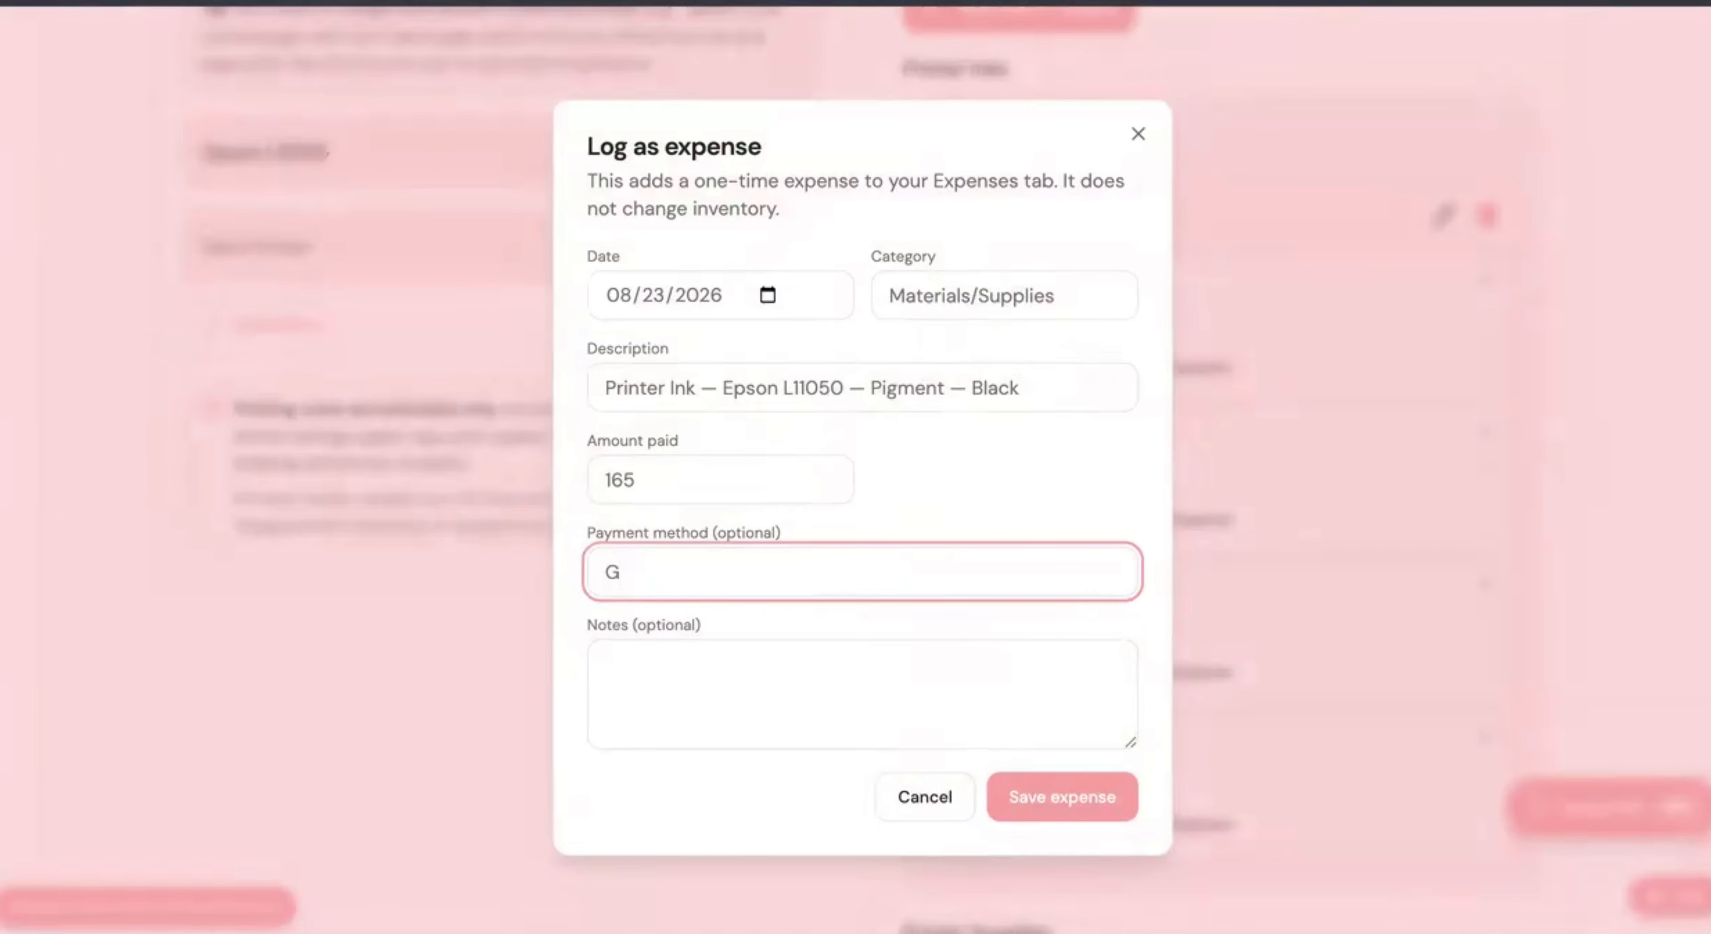
pyautogui.click(1066, 807)
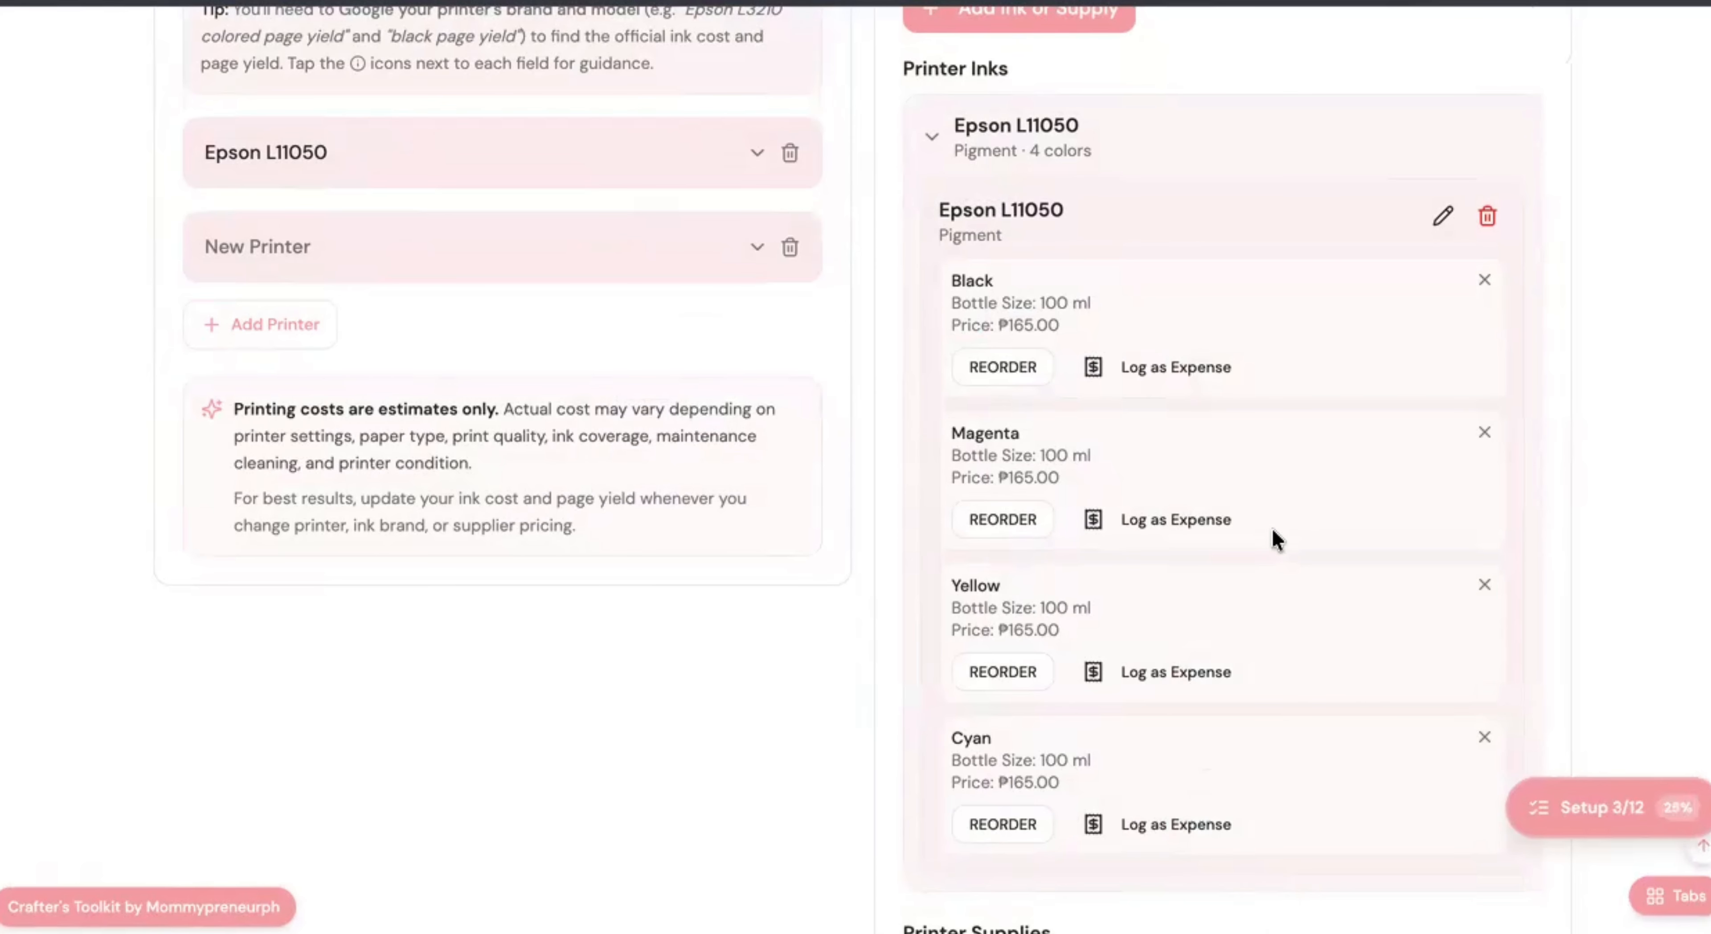
pyautogui.click(1248, 138)
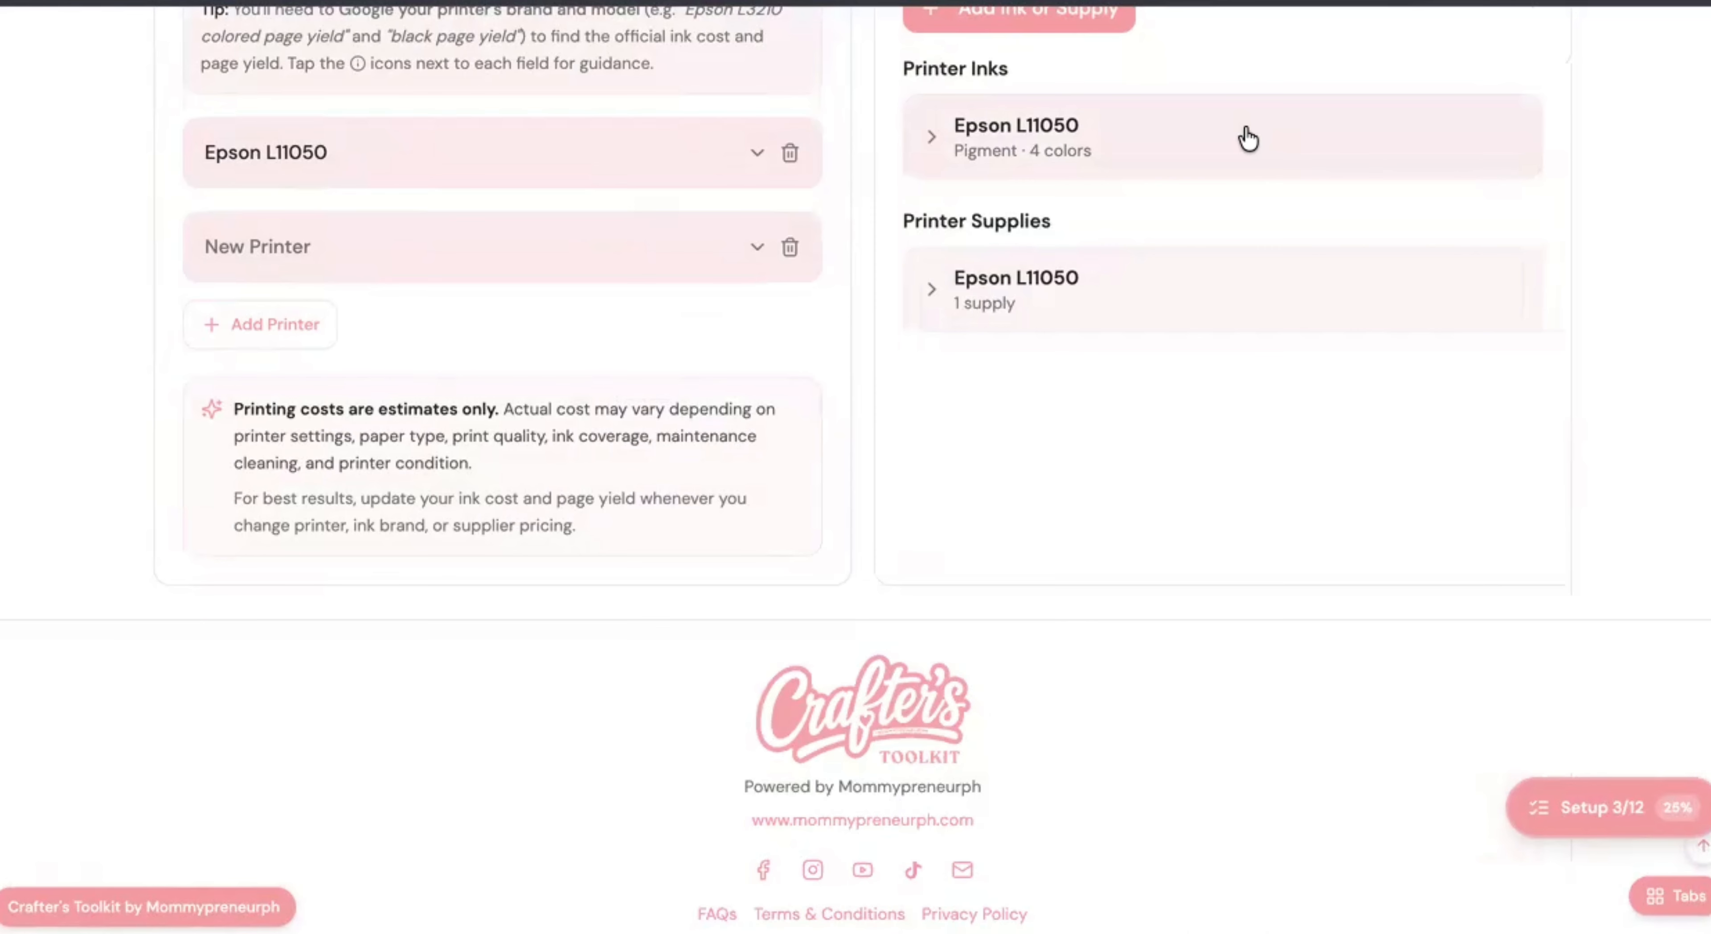
# Step: Expand Printing Templates and open the 'FREE - Your Story Matters' Canva template link
pyautogui.scroll(2, 1248, 139)
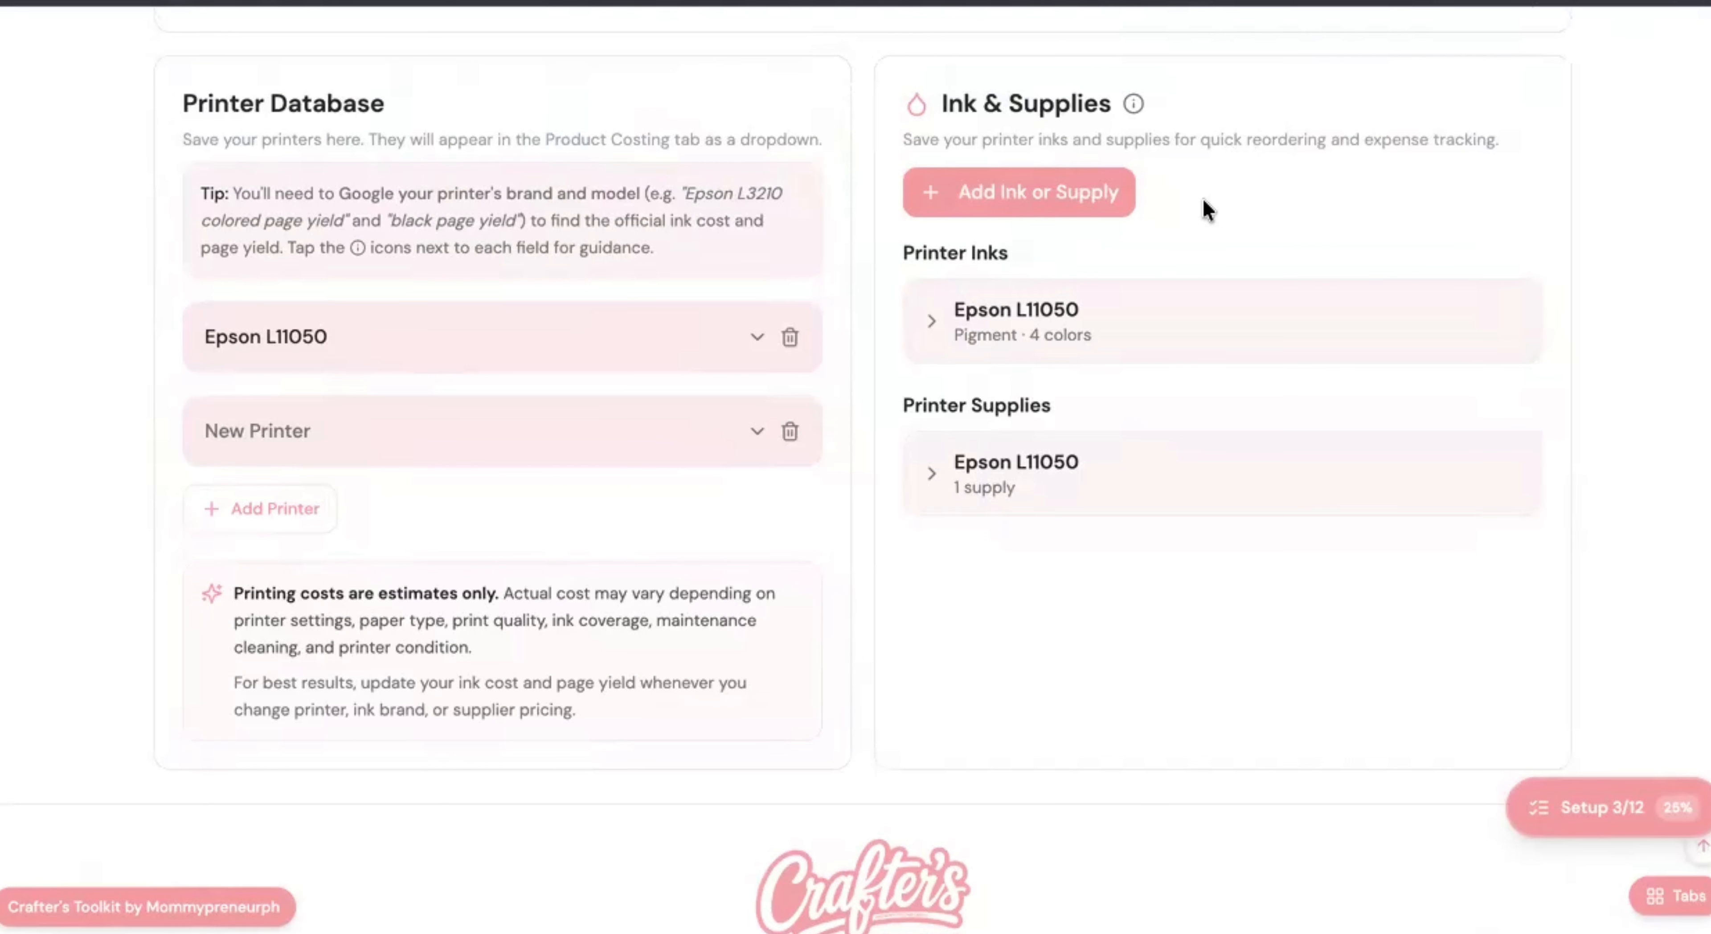
pyautogui.scroll(4, 860, 269)
pyautogui.click(860, 269)
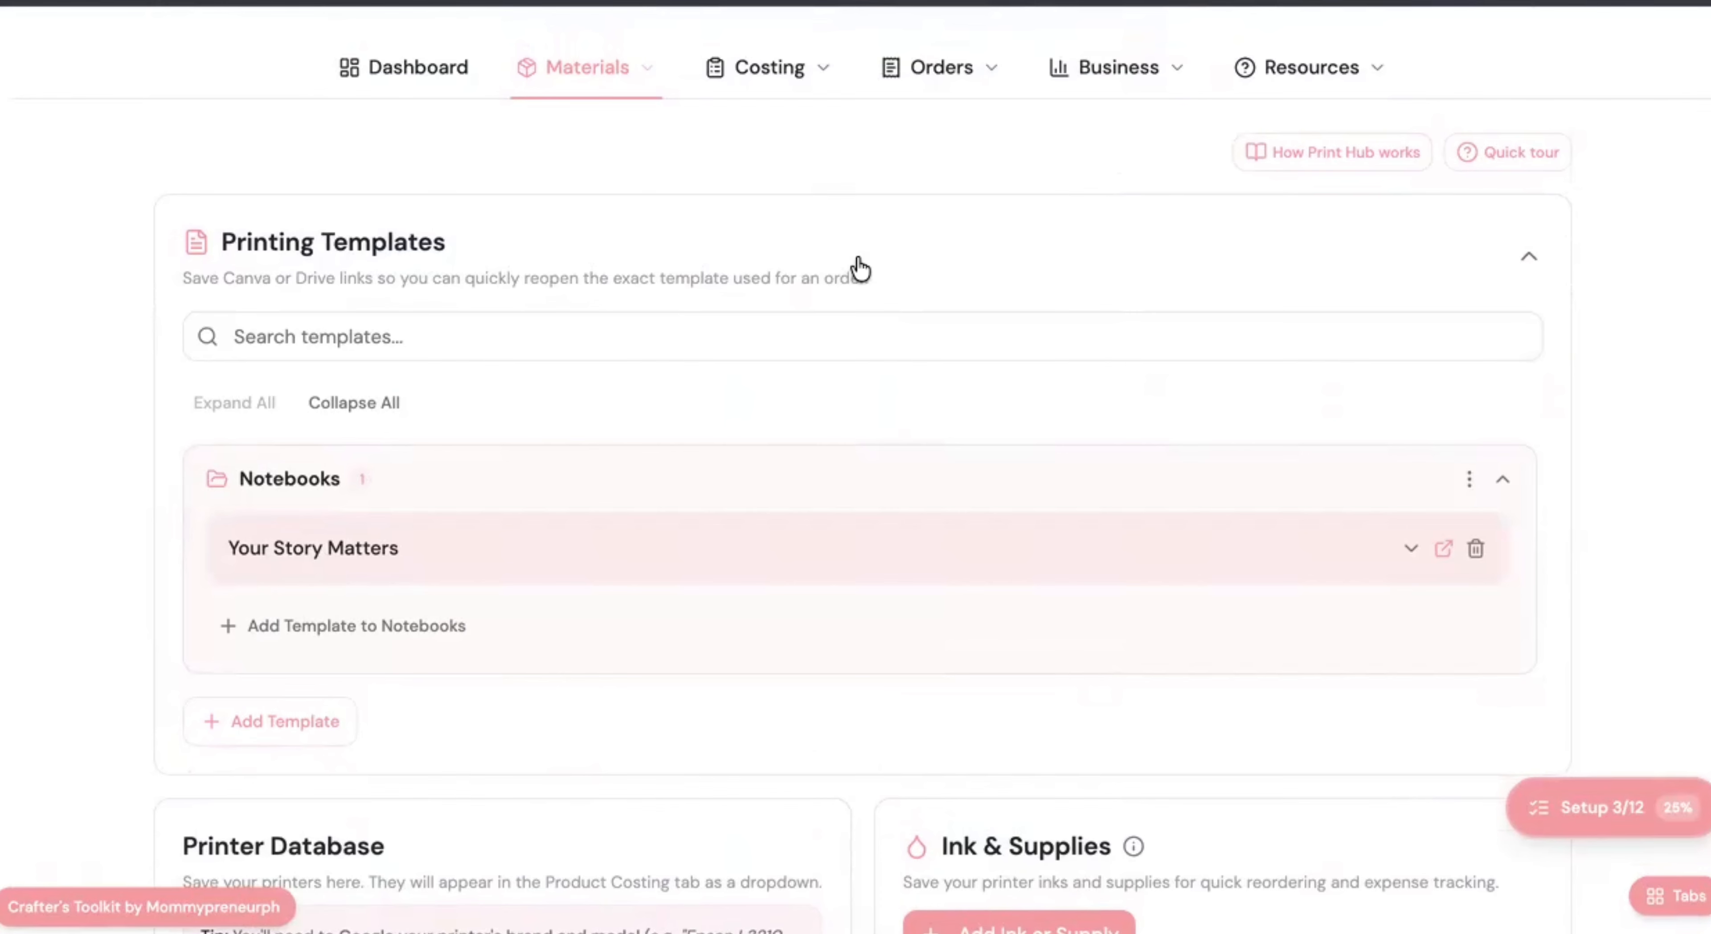
pyautogui.click(1443, 548)
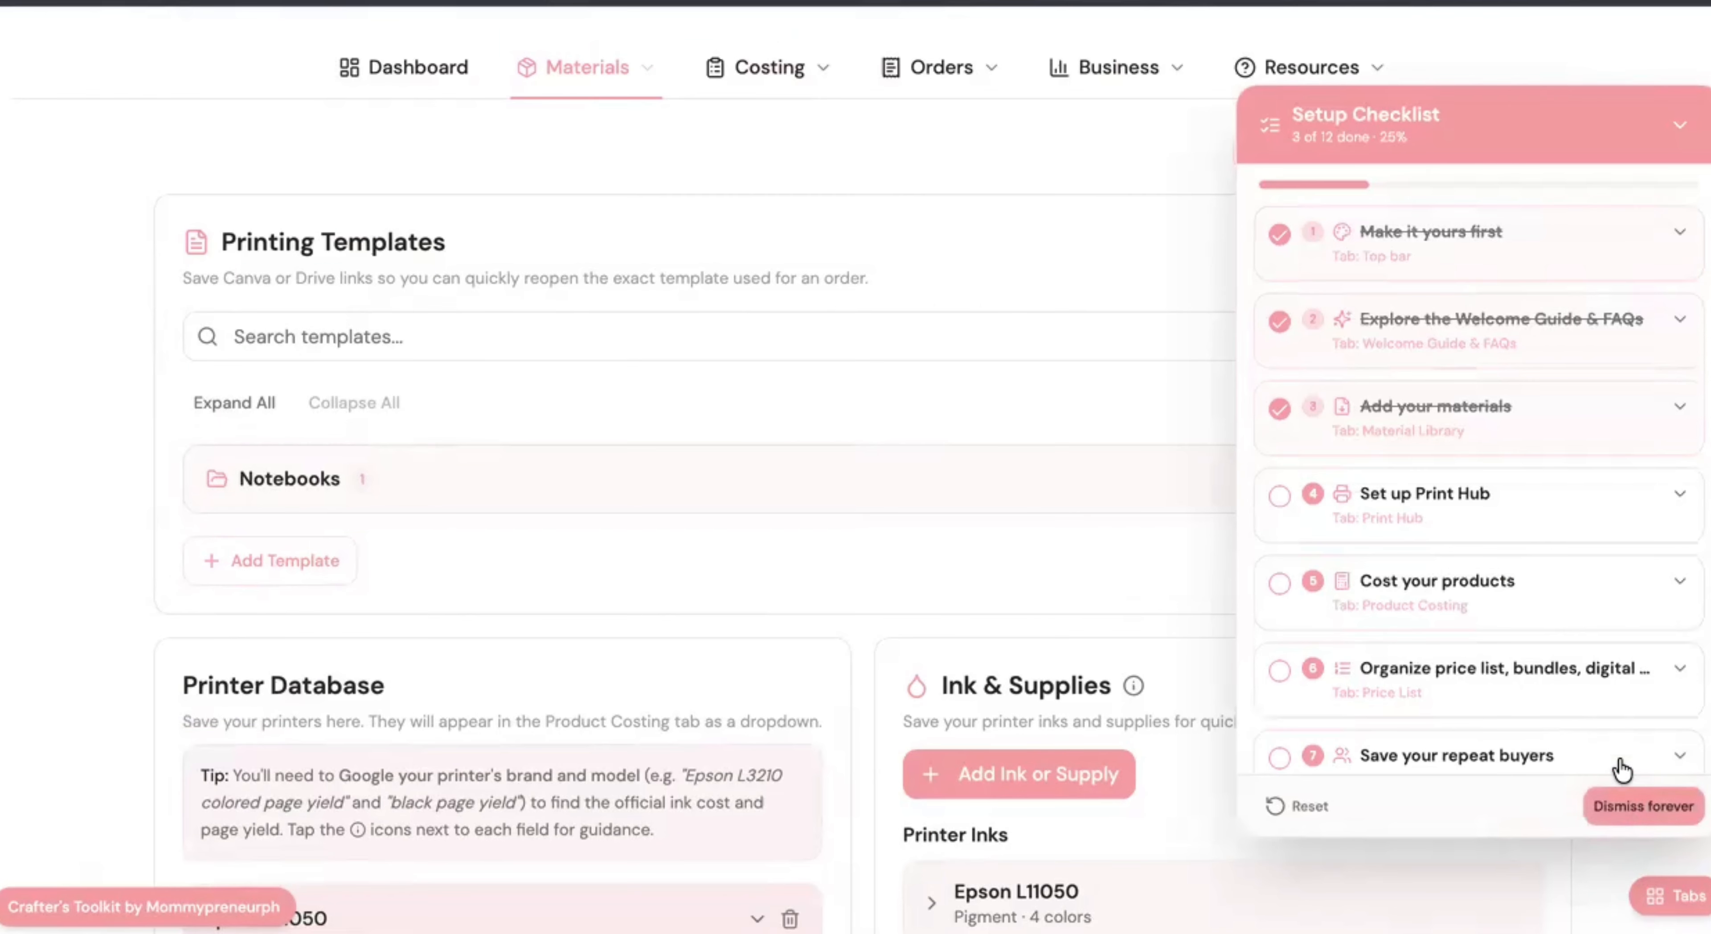
# Step: Mark 'Set up Print Hub' done (4 of 12) and go to Product Costing
pyautogui.click(1275, 502)
pyautogui.scroll(-2, 1581, 484)
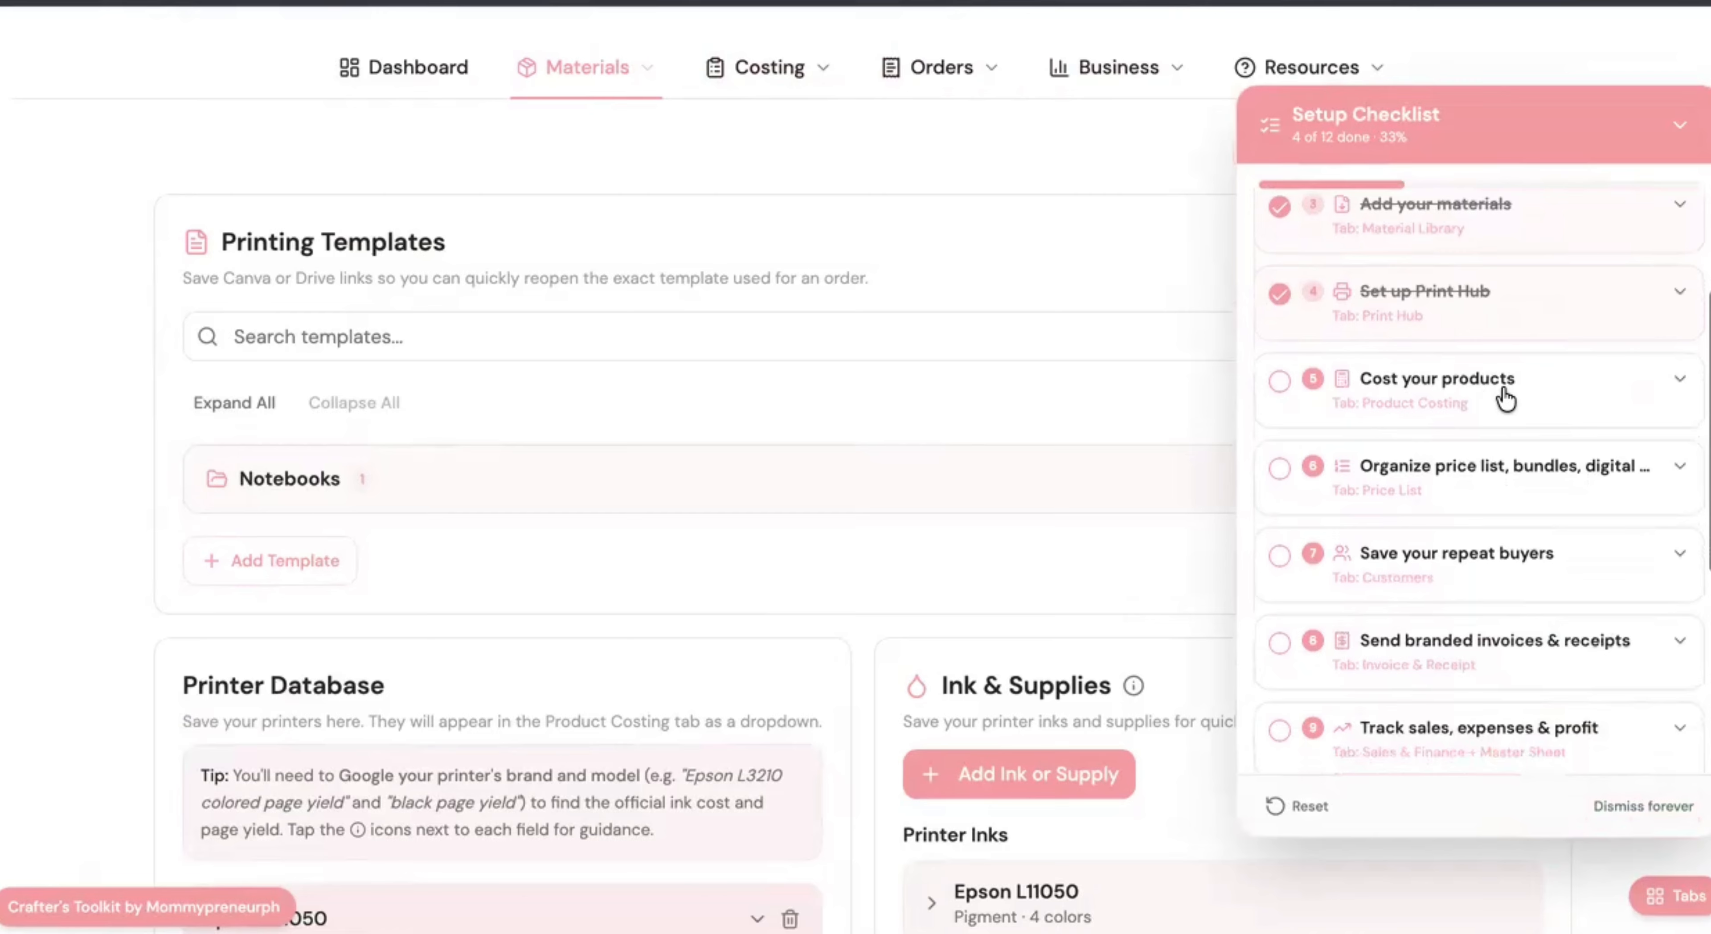
pyautogui.click(786, 84)
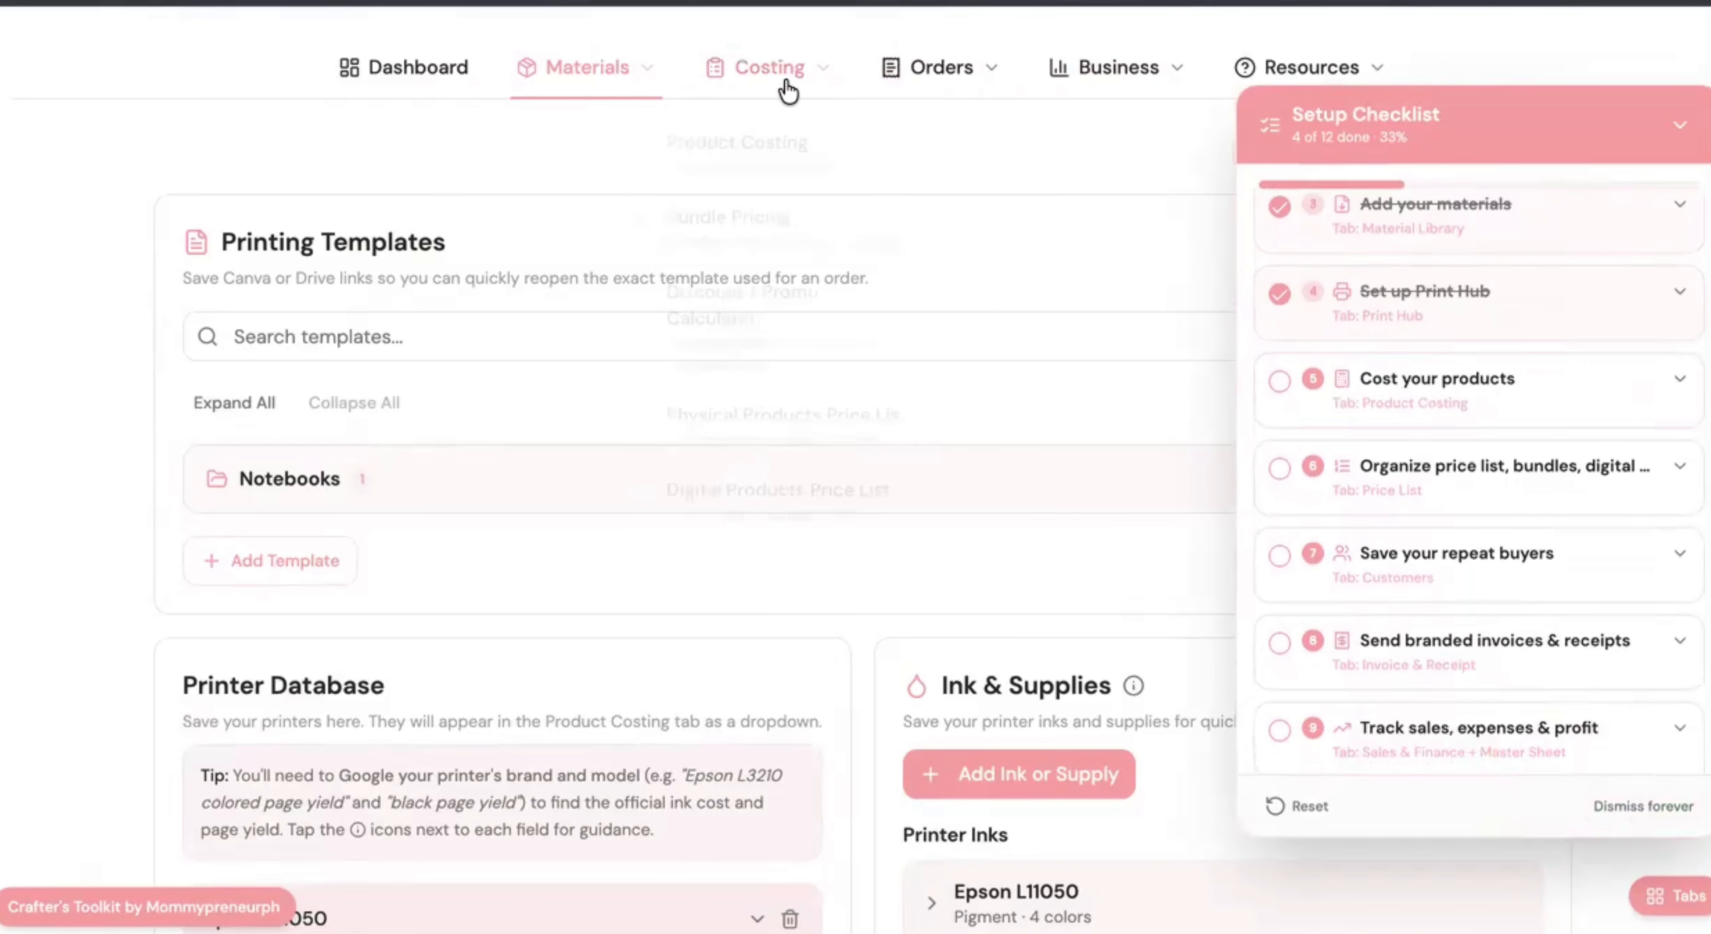
pyautogui.click(794, 142)
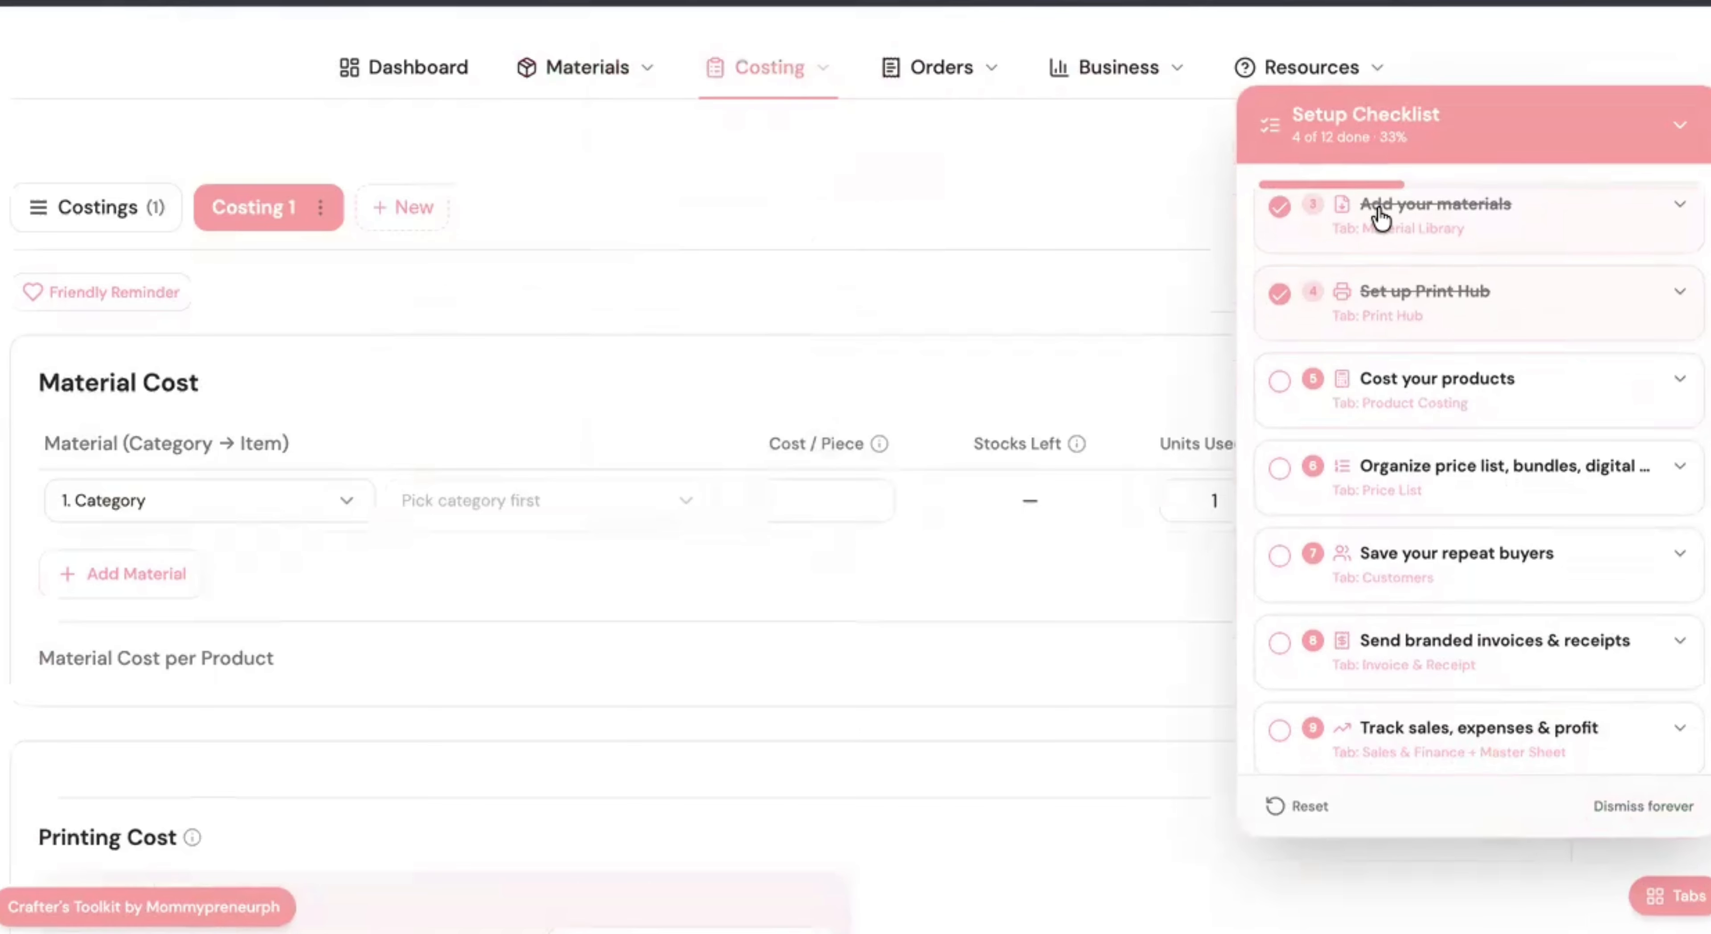
# Step: Rename the costing 'Costing 1' to 'Test - Notebook' and save it
pyautogui.click(1679, 125)
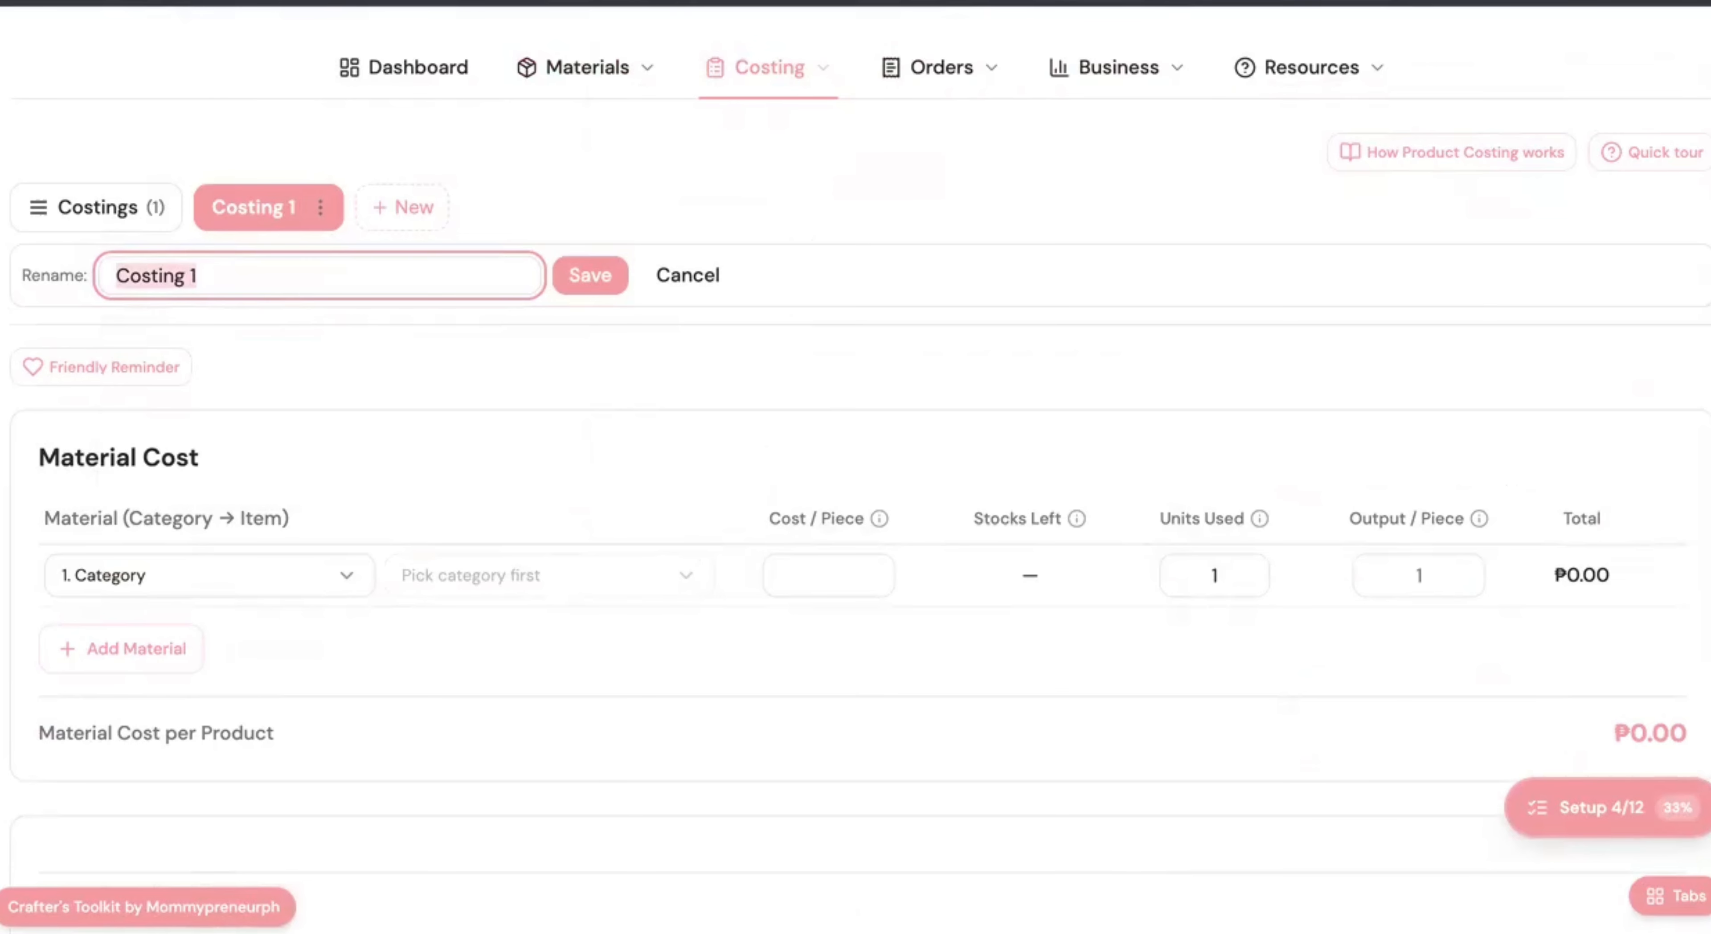
pyautogui.write('Test - Notebook')
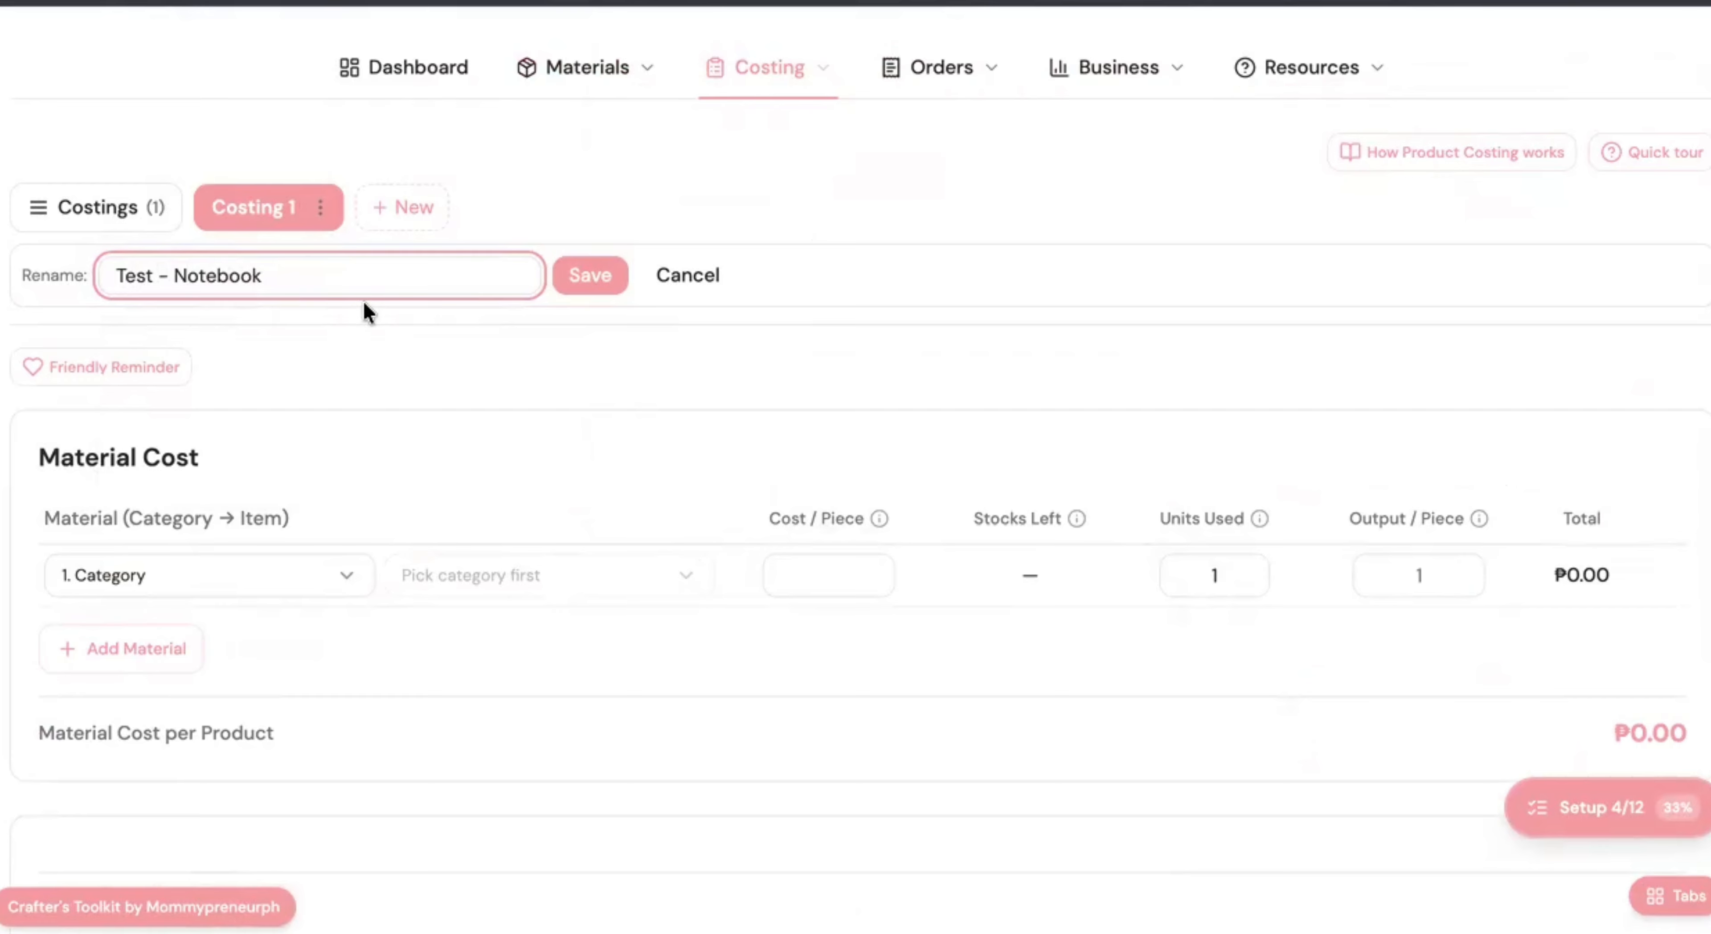
pyautogui.click(582, 300)
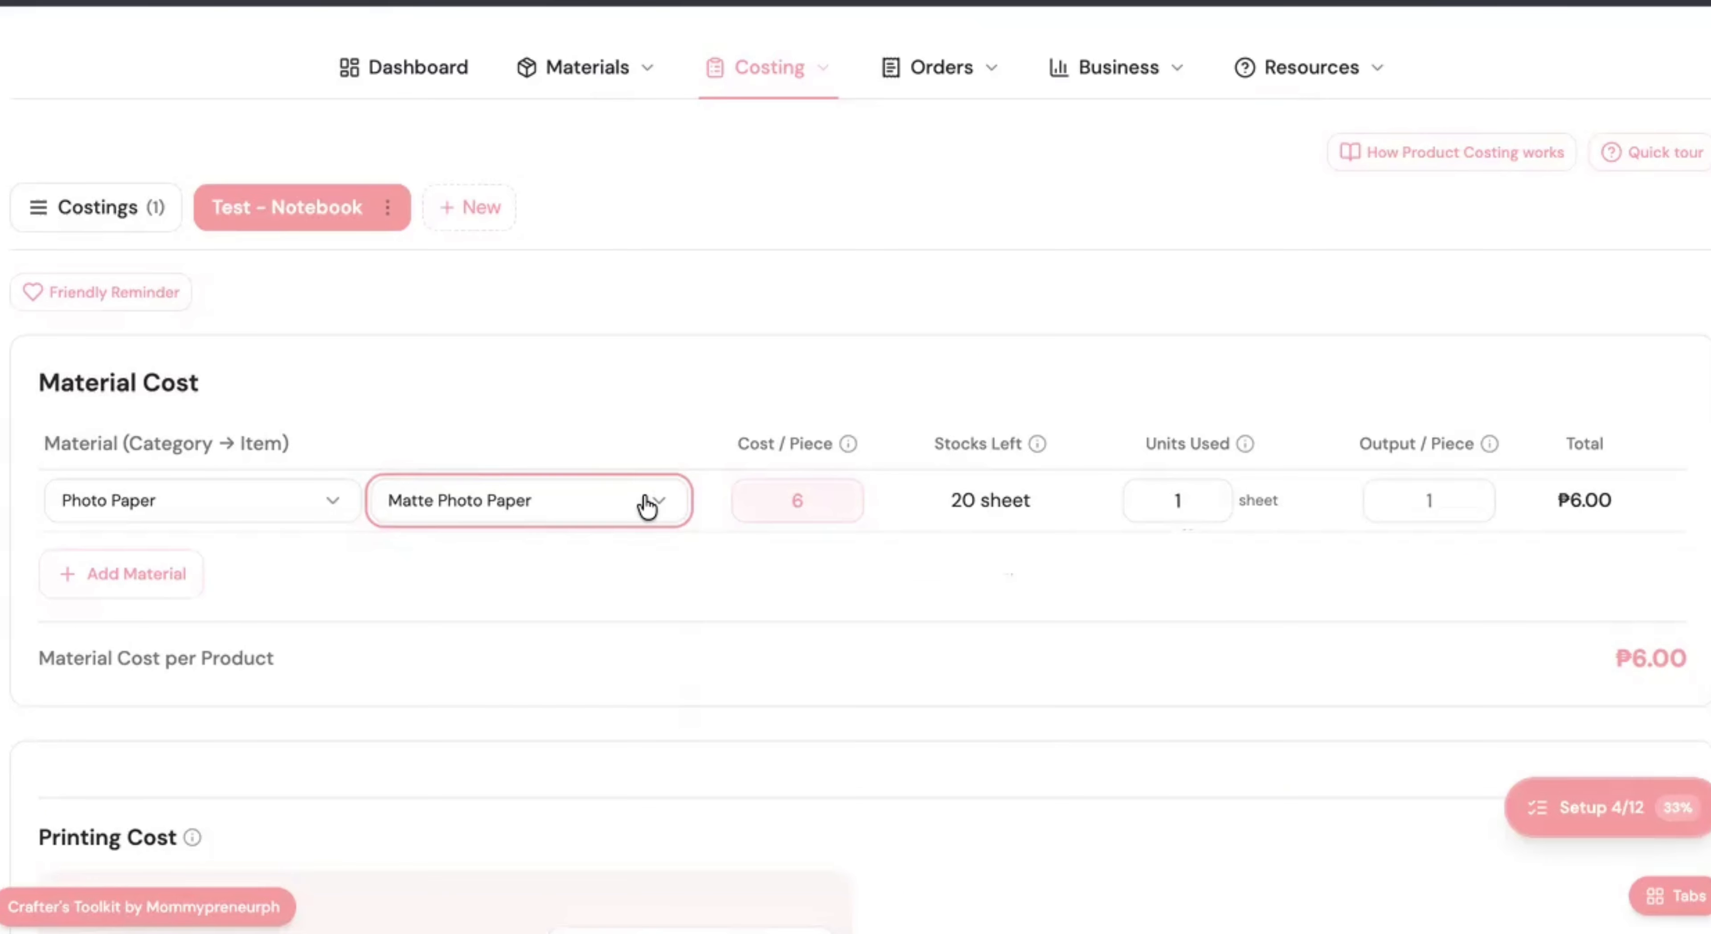
# Step: Add Matte Photo Paper and 40 sheets of A4 Plain Paper as notebook materials
pyautogui.click(642, 499)
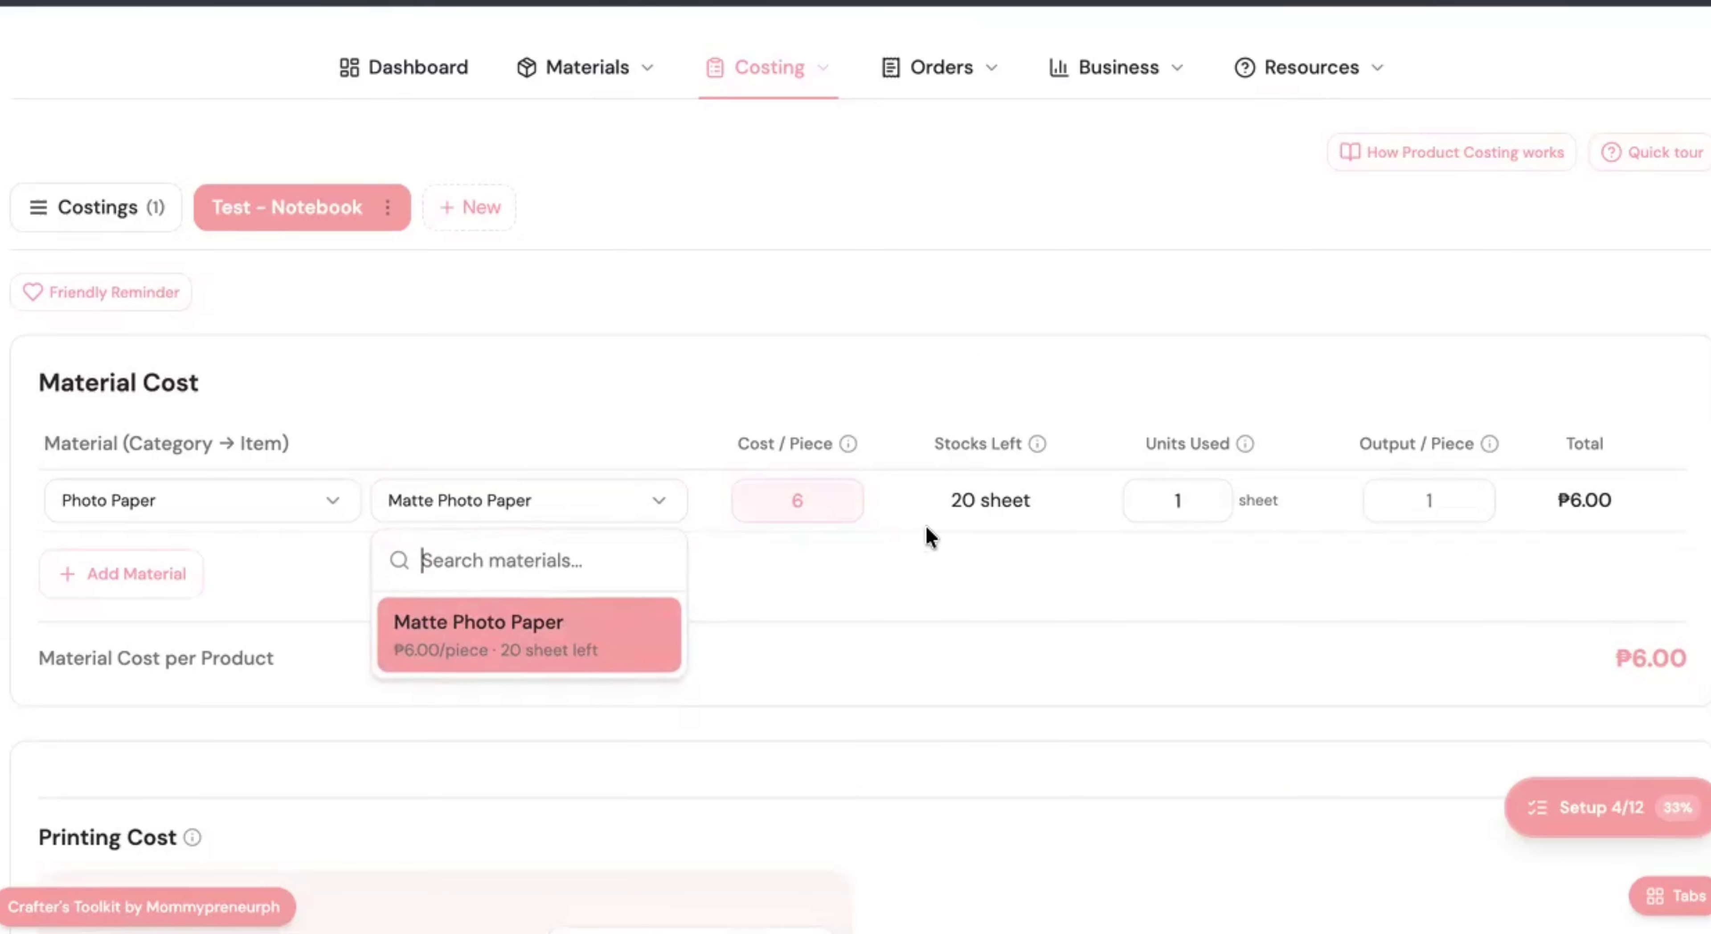
pyautogui.click(924, 534)
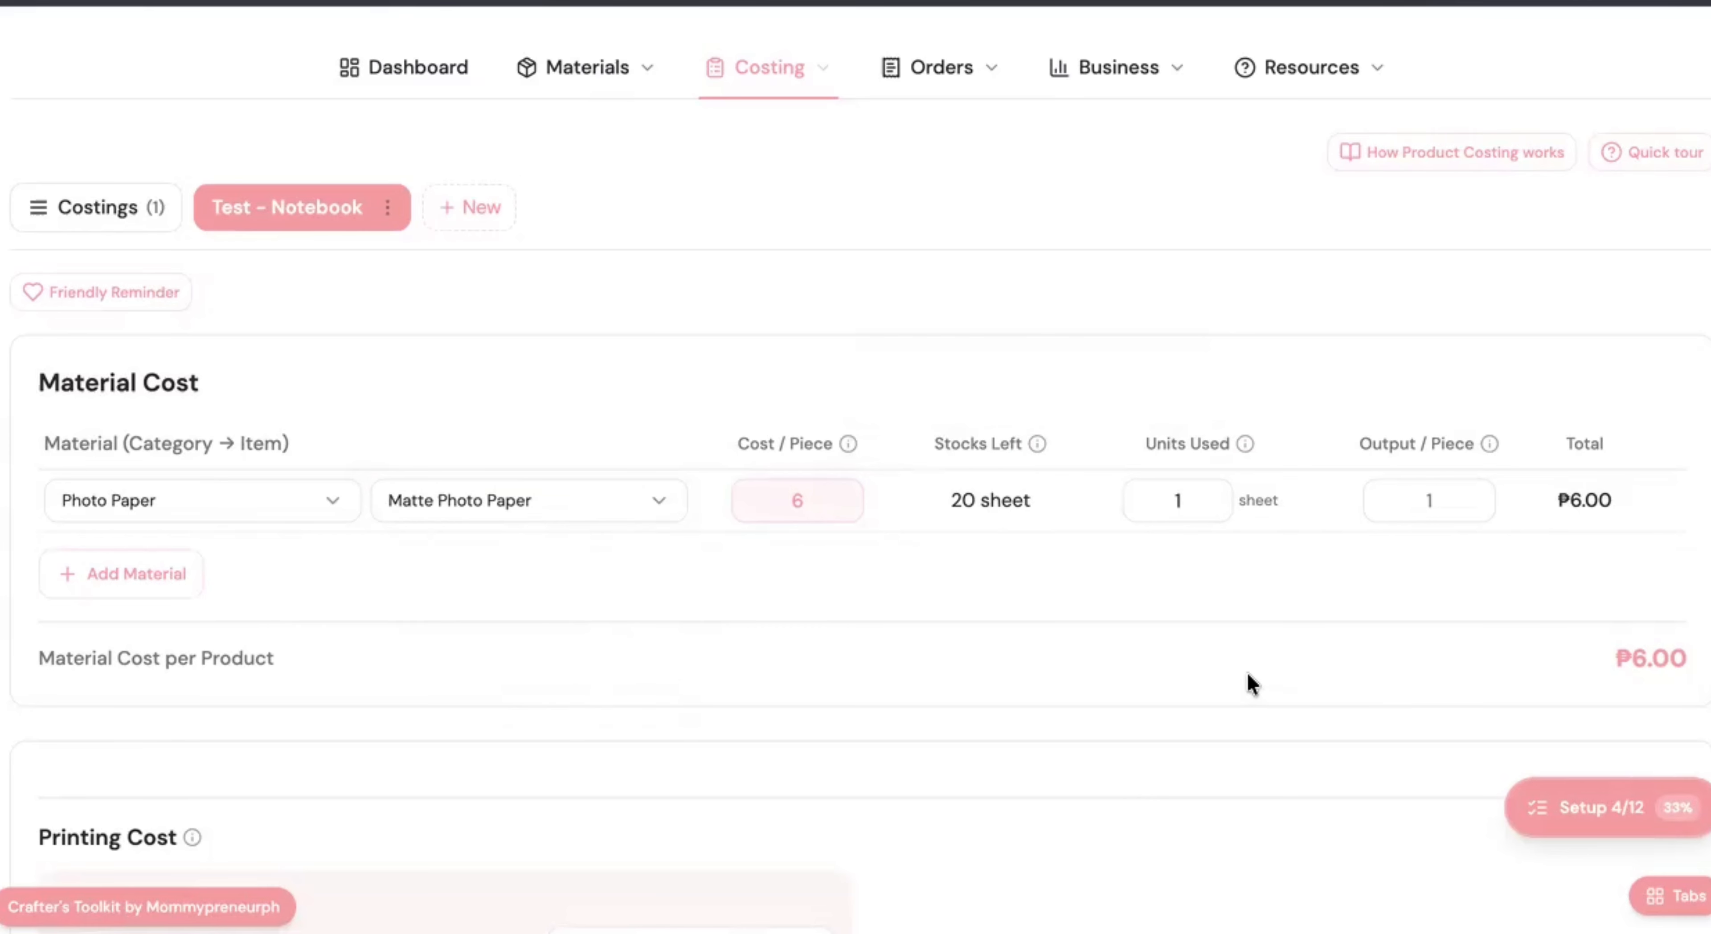
pyautogui.click(121, 574)
pyautogui.click(232, 564)
pyautogui.click(167, 841)
pyautogui.click(504, 563)
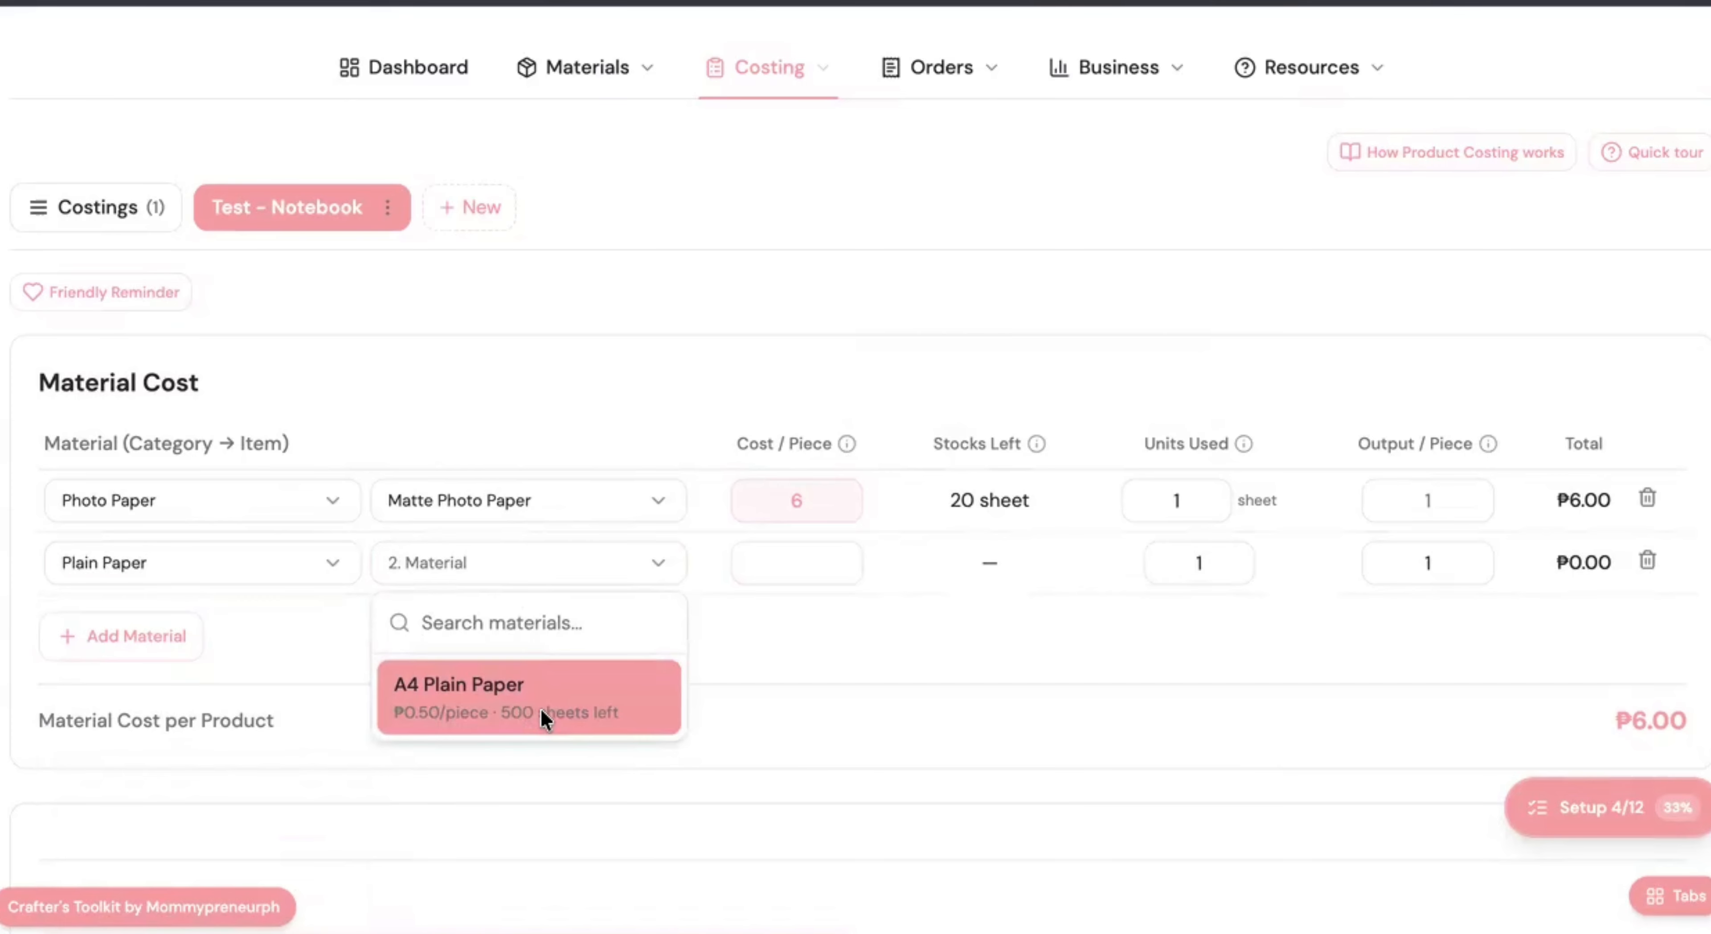
pyautogui.click(540, 709)
pyautogui.click(1172, 561)
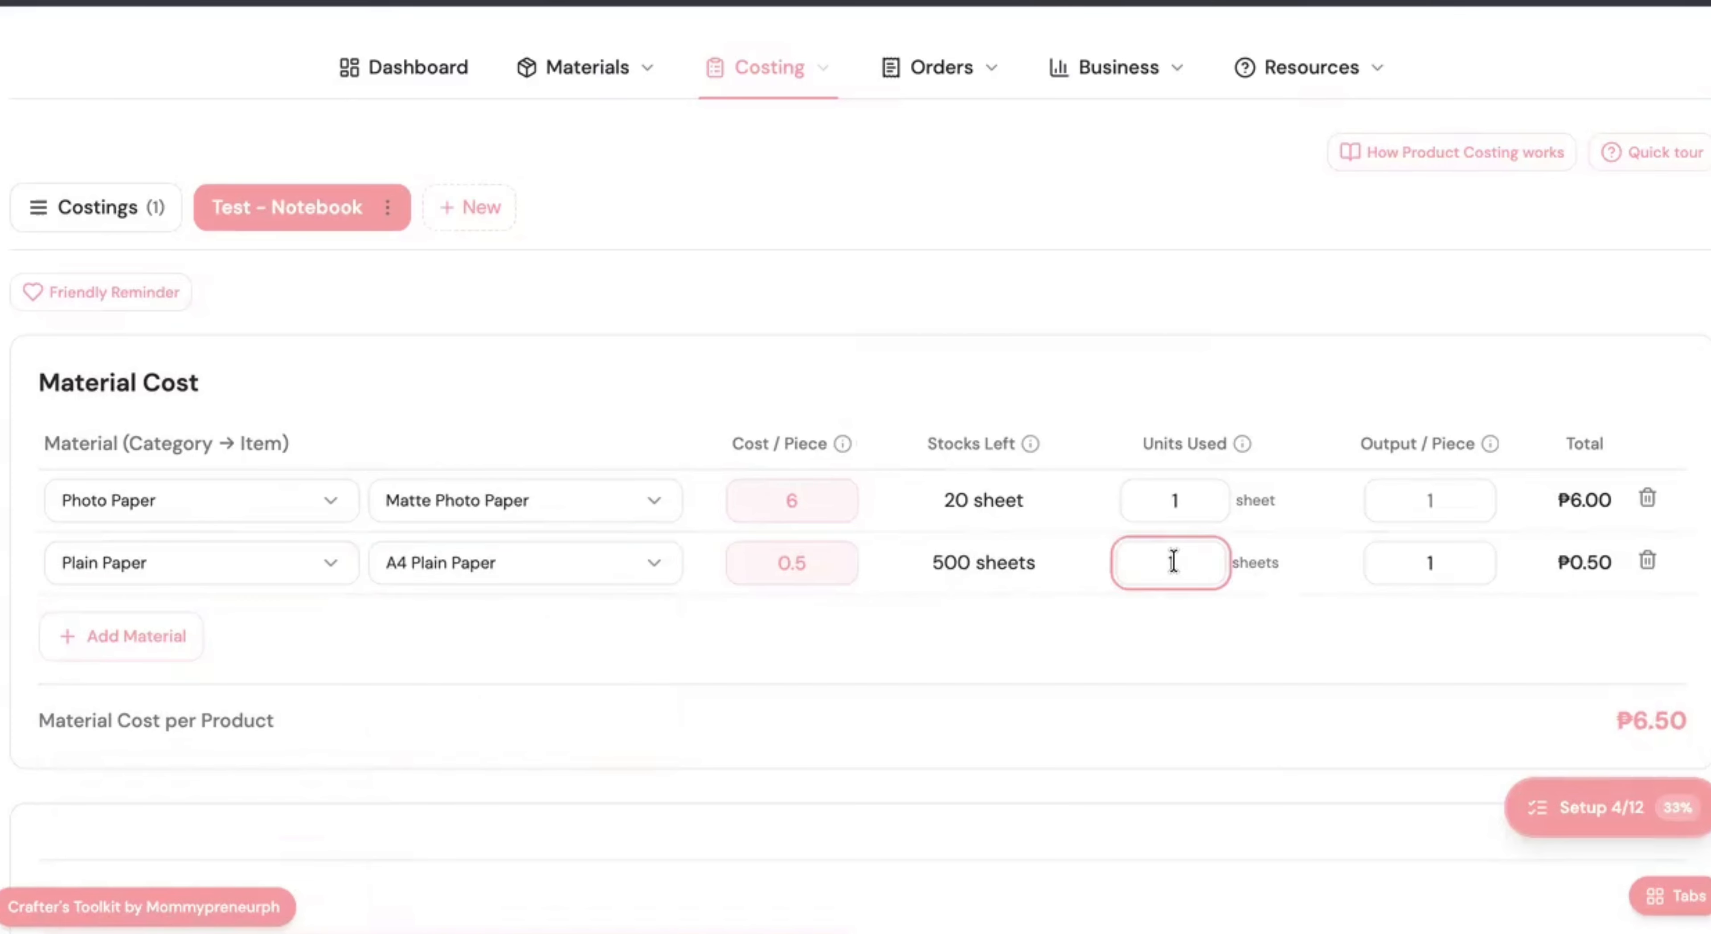
pyautogui.write('40')
pyautogui.click(1181, 647)
# Step: Add a third material row with 2 Matte laminating sheets
pyautogui.click(126, 636)
pyautogui.click(210, 624)
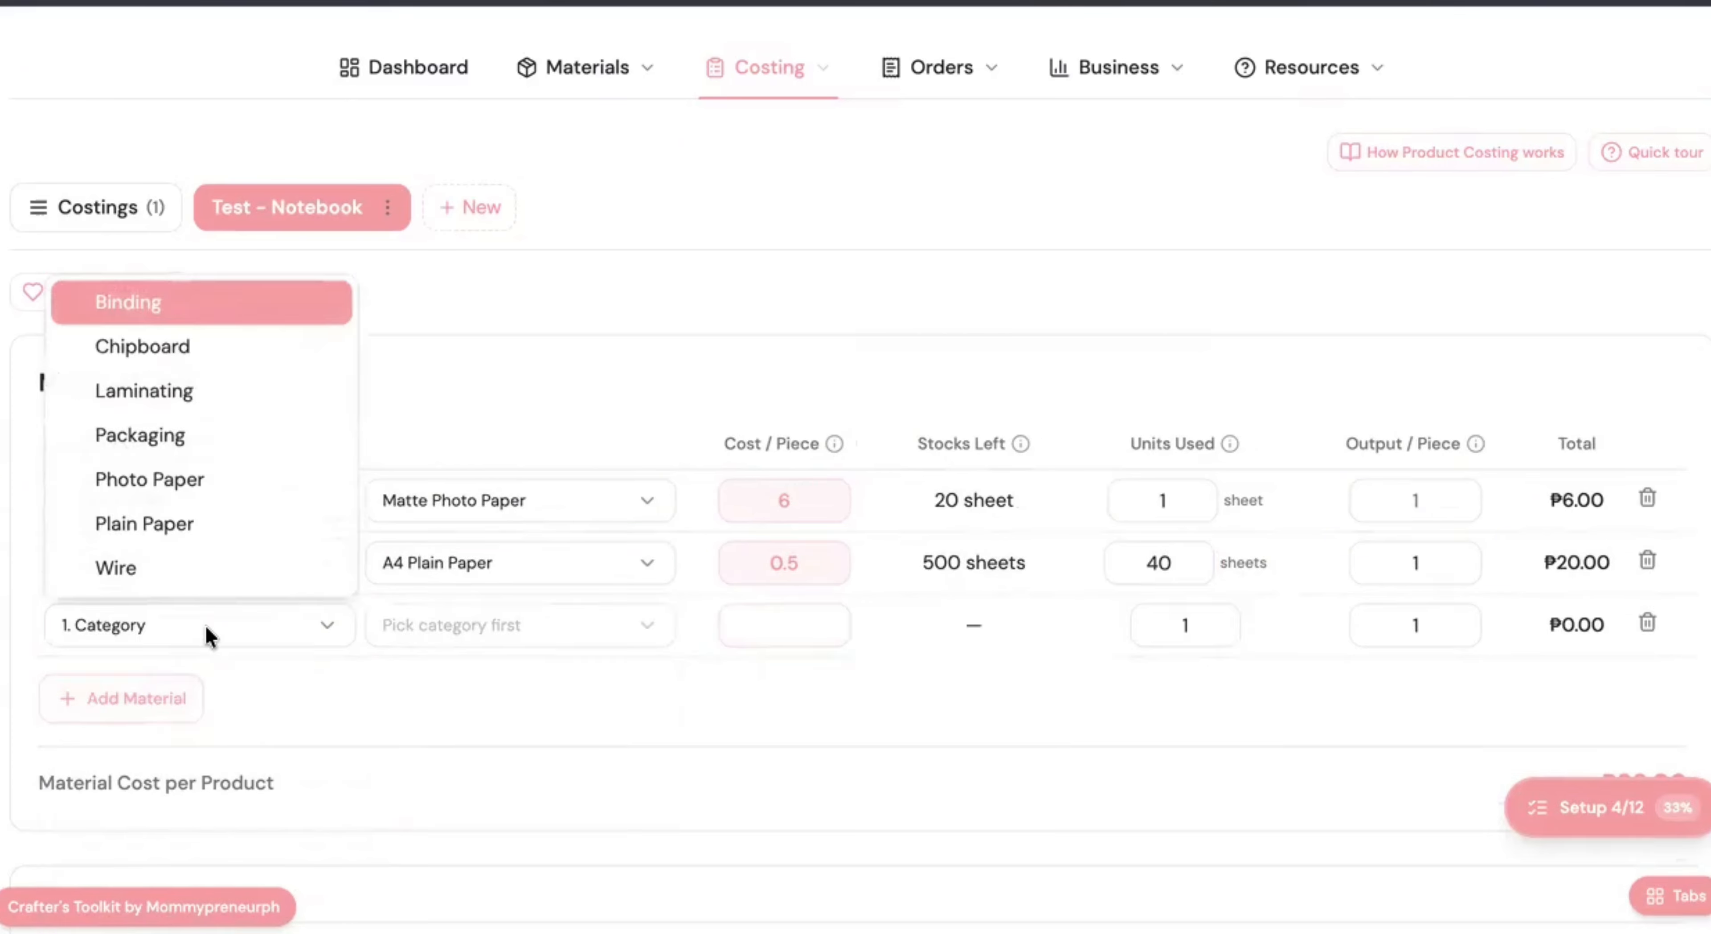
pyautogui.click(153, 390)
pyautogui.click(450, 624)
pyautogui.click(412, 749)
pyautogui.click(1174, 621)
pyautogui.press('BackSpace')
pyautogui.write('2')
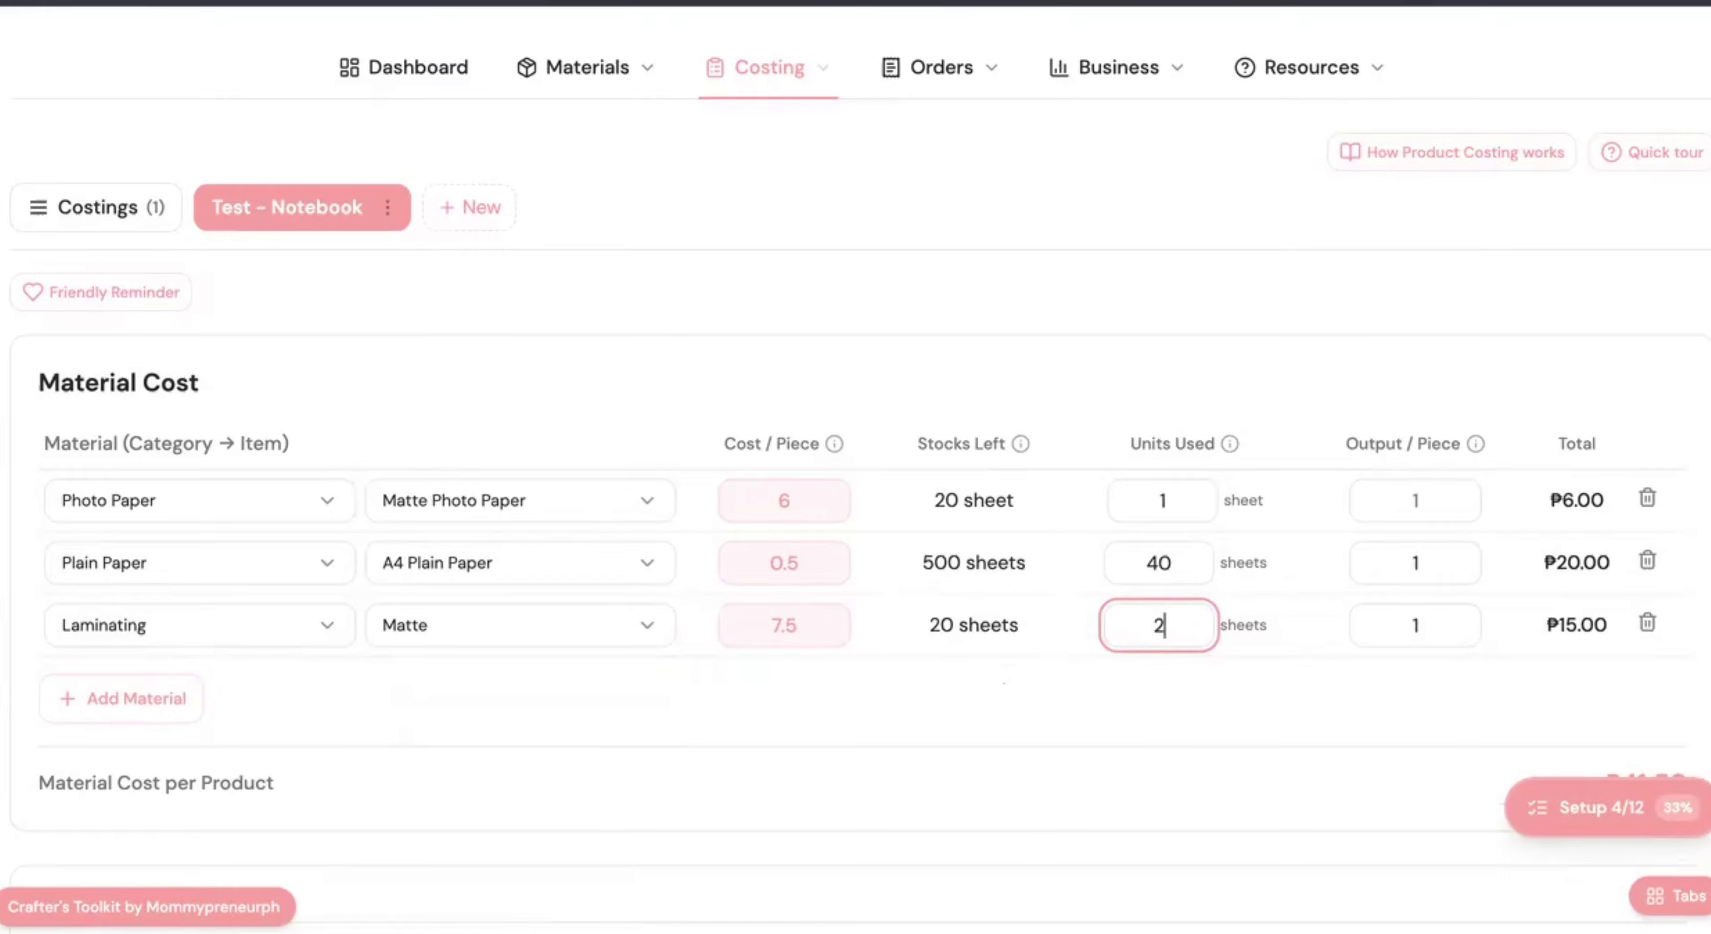
pyautogui.click(1167, 659)
# Step: Add Cinch Wire as the fourth material, bringing the total to ₱49.50
pyautogui.scroll(-2, 1168, 659)
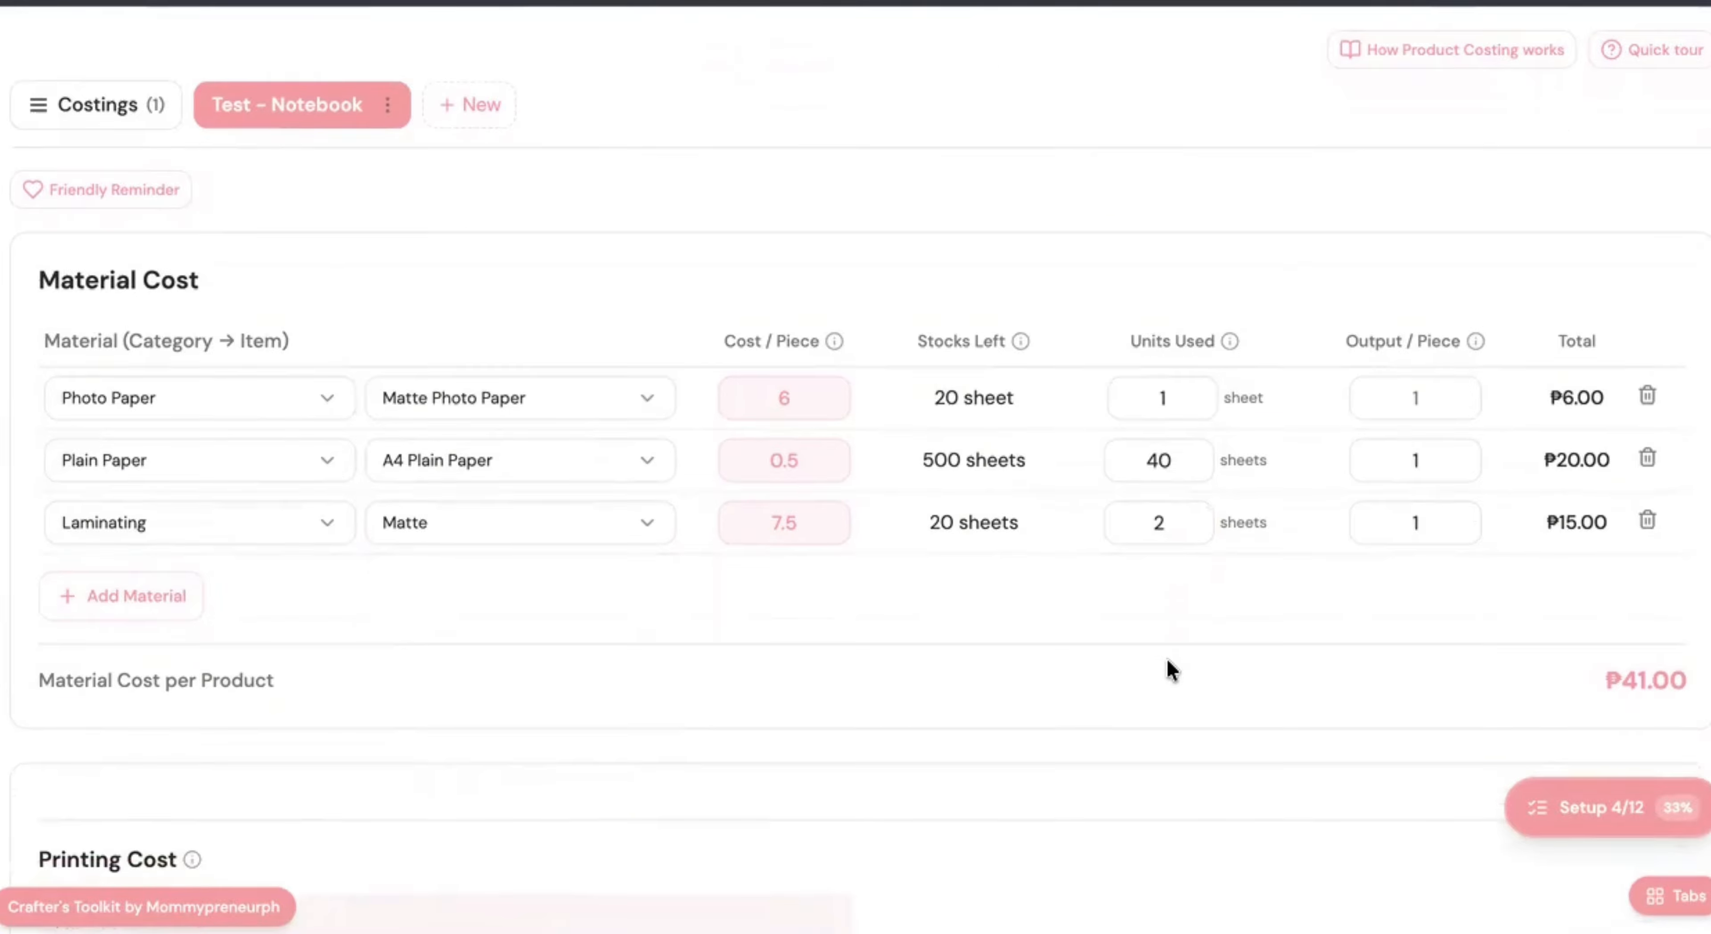
pyautogui.click(166, 601)
pyautogui.click(199, 584)
pyautogui.click(210, 907)
pyautogui.click(505, 584)
pyautogui.click(526, 714)
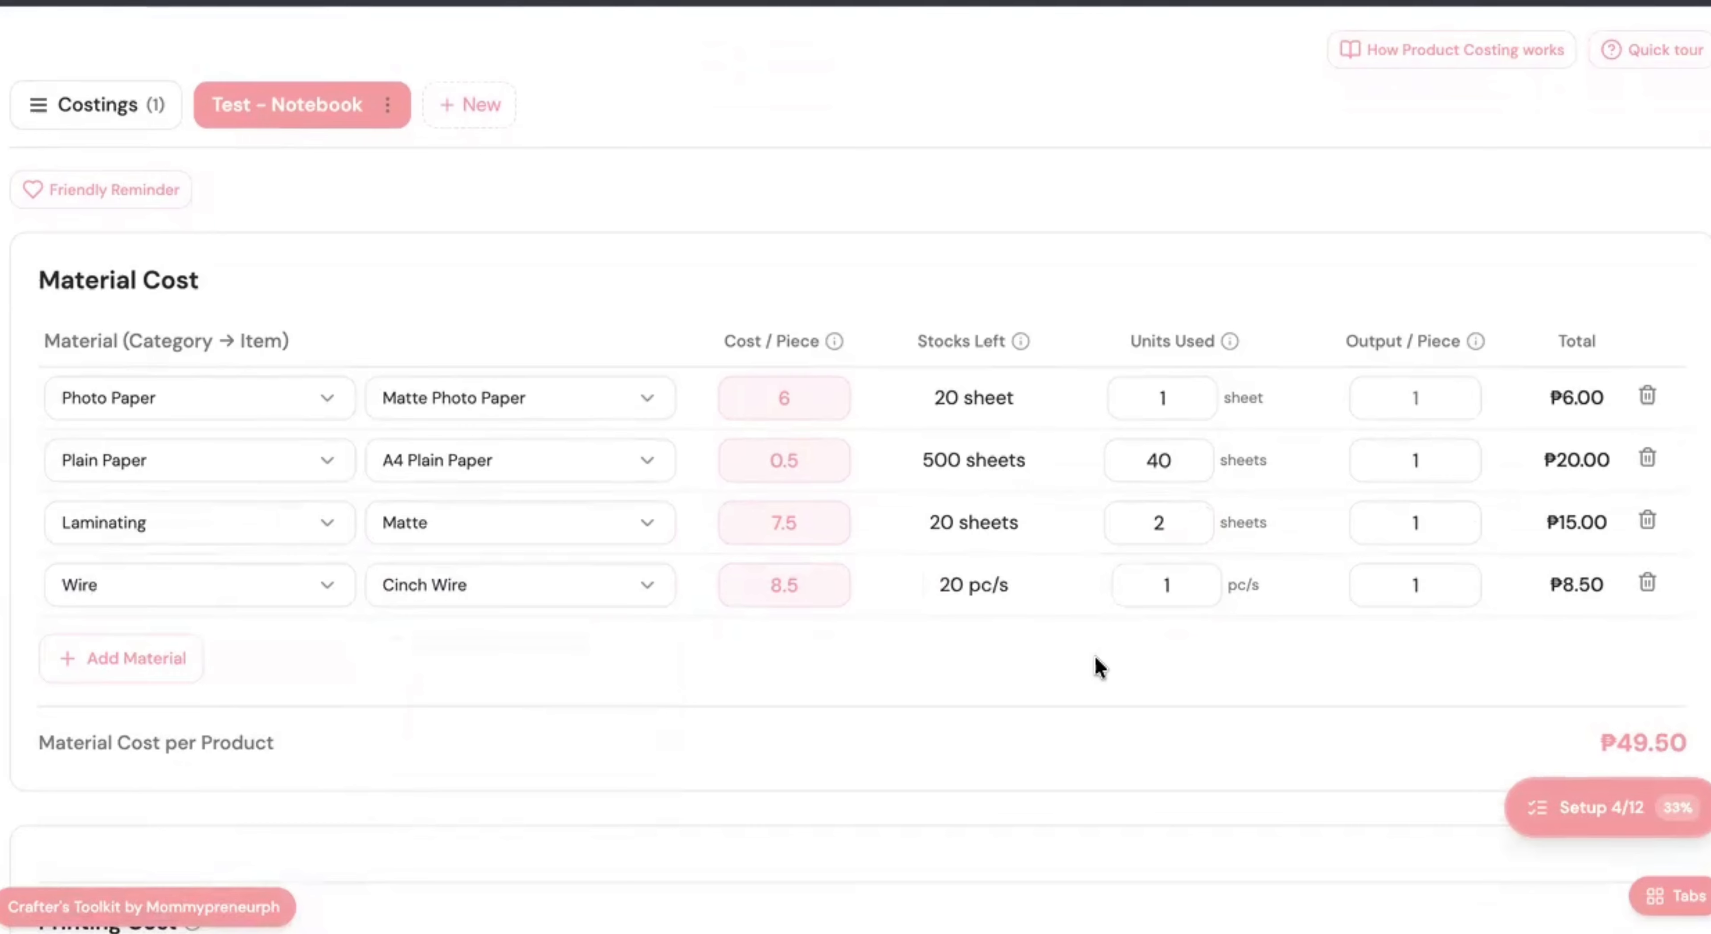
pyautogui.scroll(-10, 1099, 666)
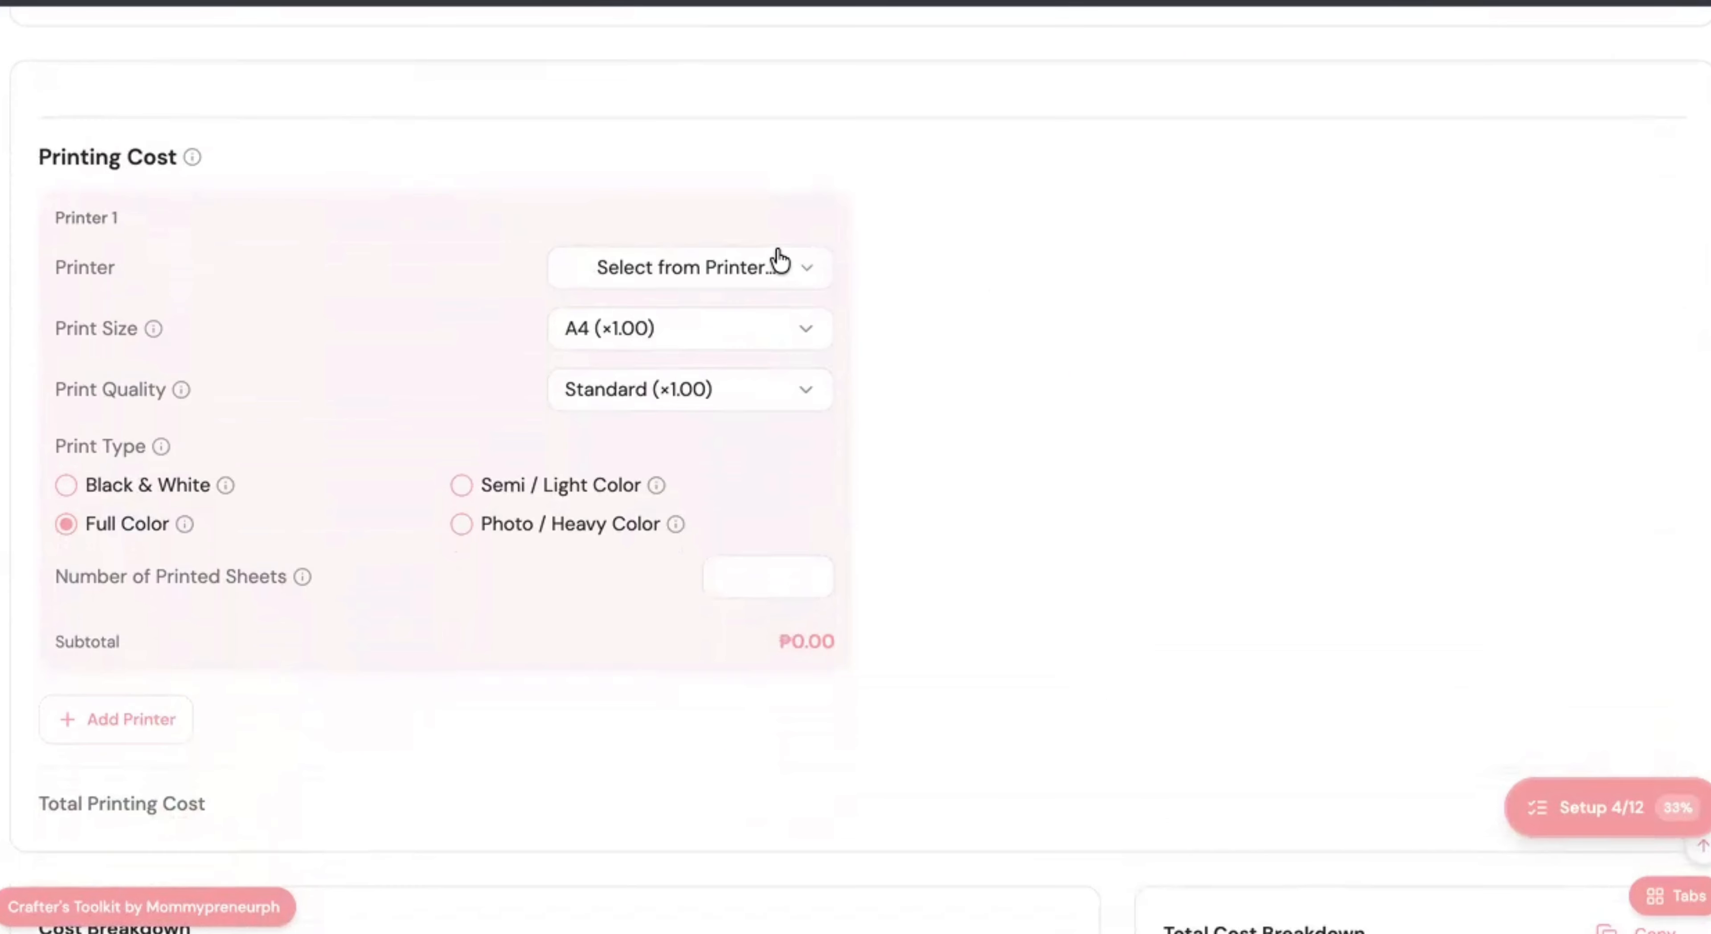
# Step: Set Printer 1 to the Epson L11050 at Best quality, Photo / Heavy Color, for 1 sheet
pyautogui.click(774, 265)
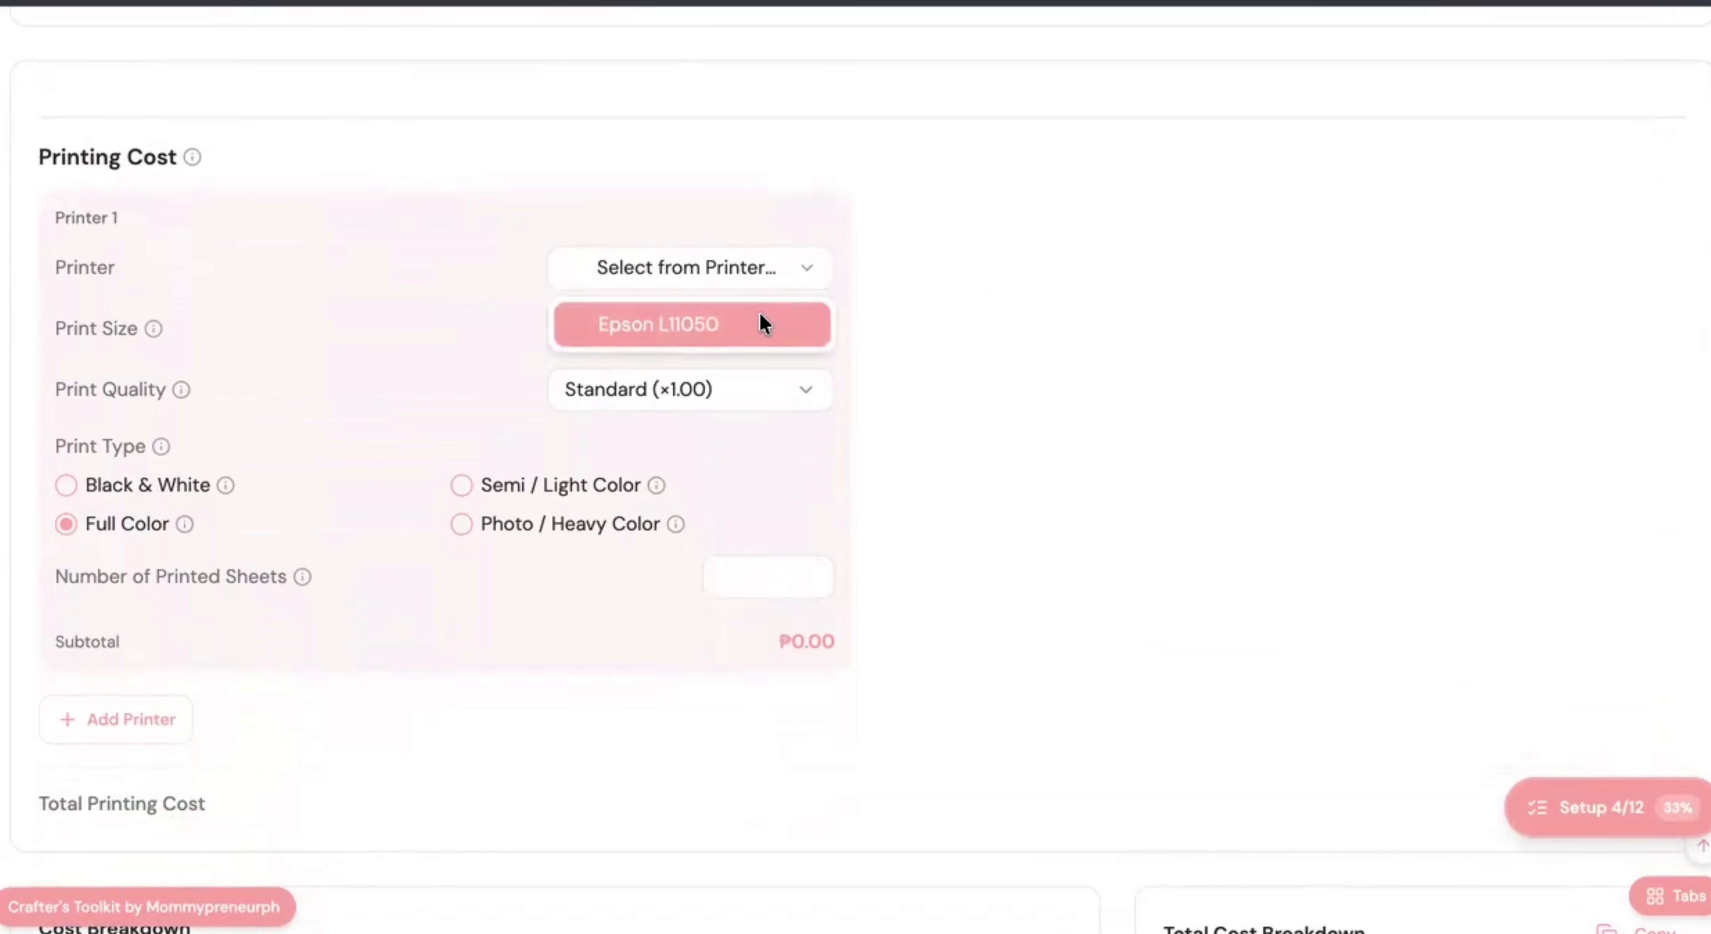
pyautogui.click(764, 324)
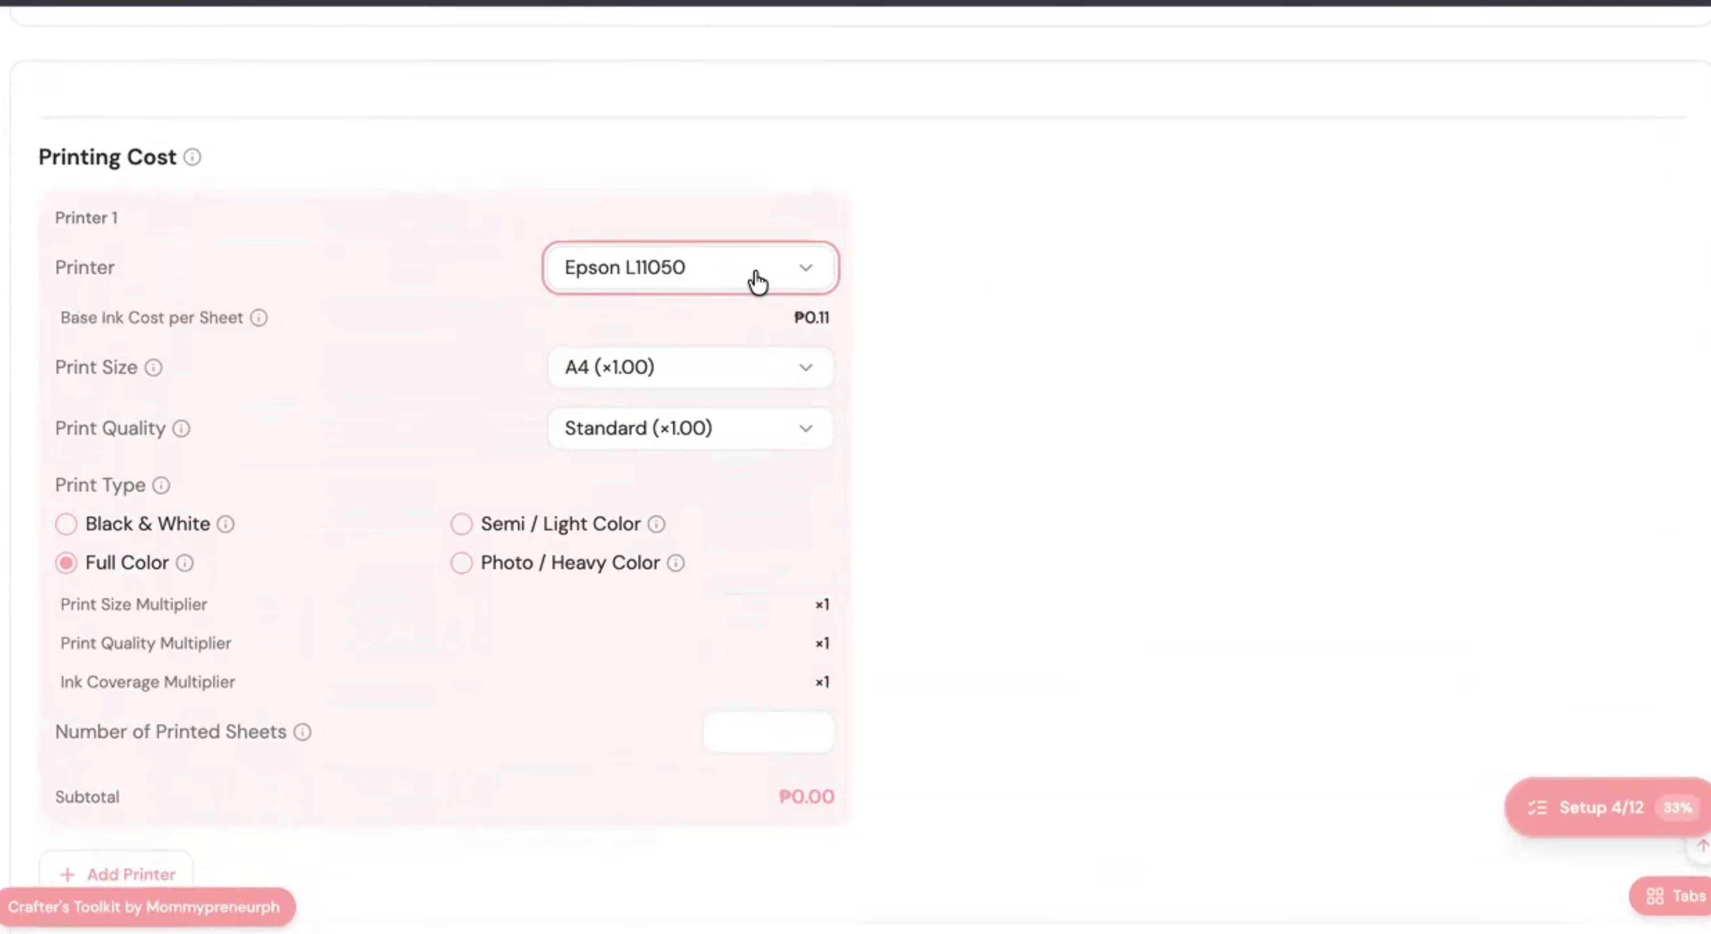
pyautogui.click(674, 435)
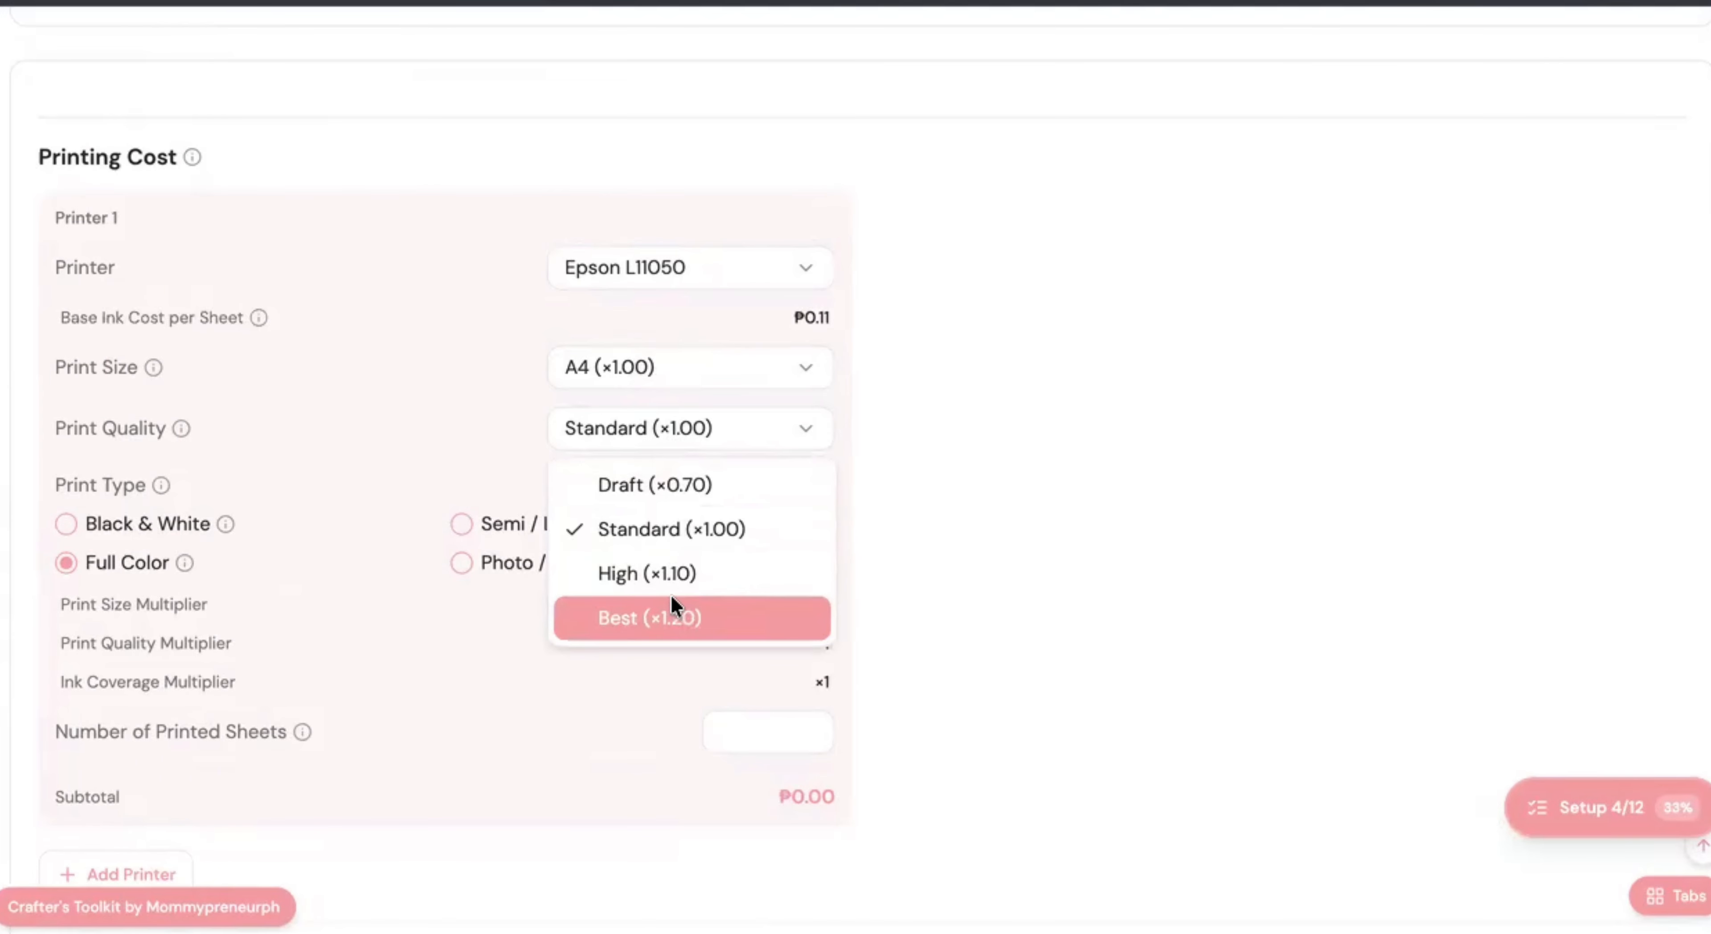
pyautogui.click(672, 608)
pyautogui.click(464, 564)
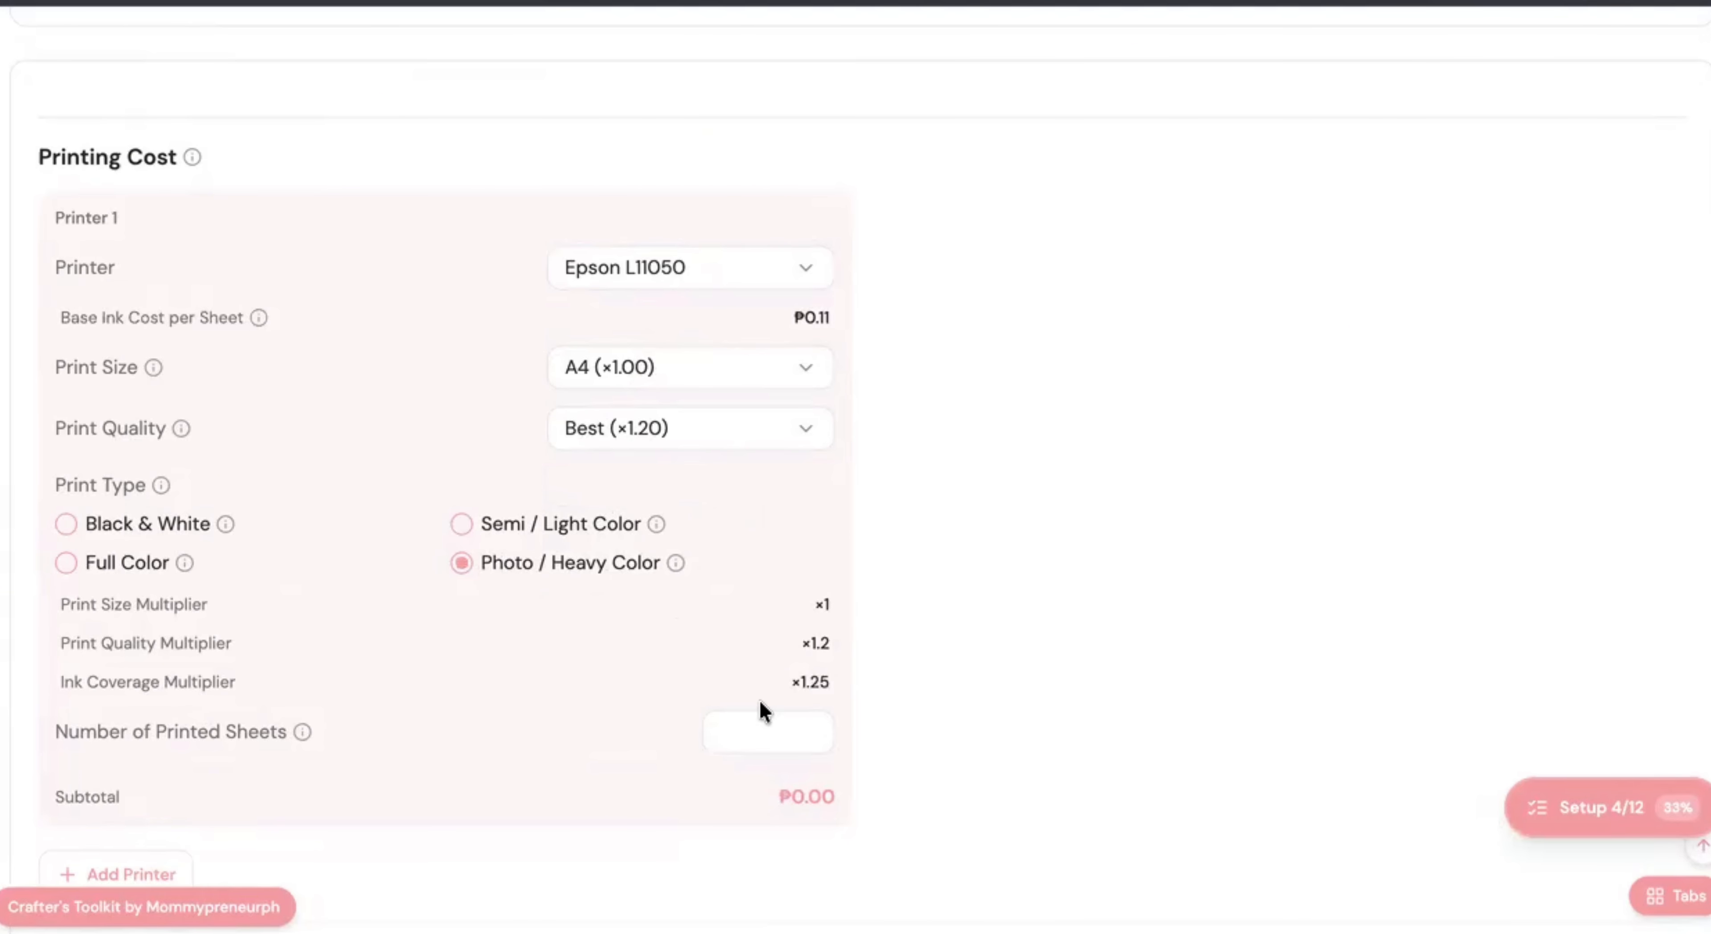
pyautogui.moveTo(163, 382)
pyautogui.click(758, 719)
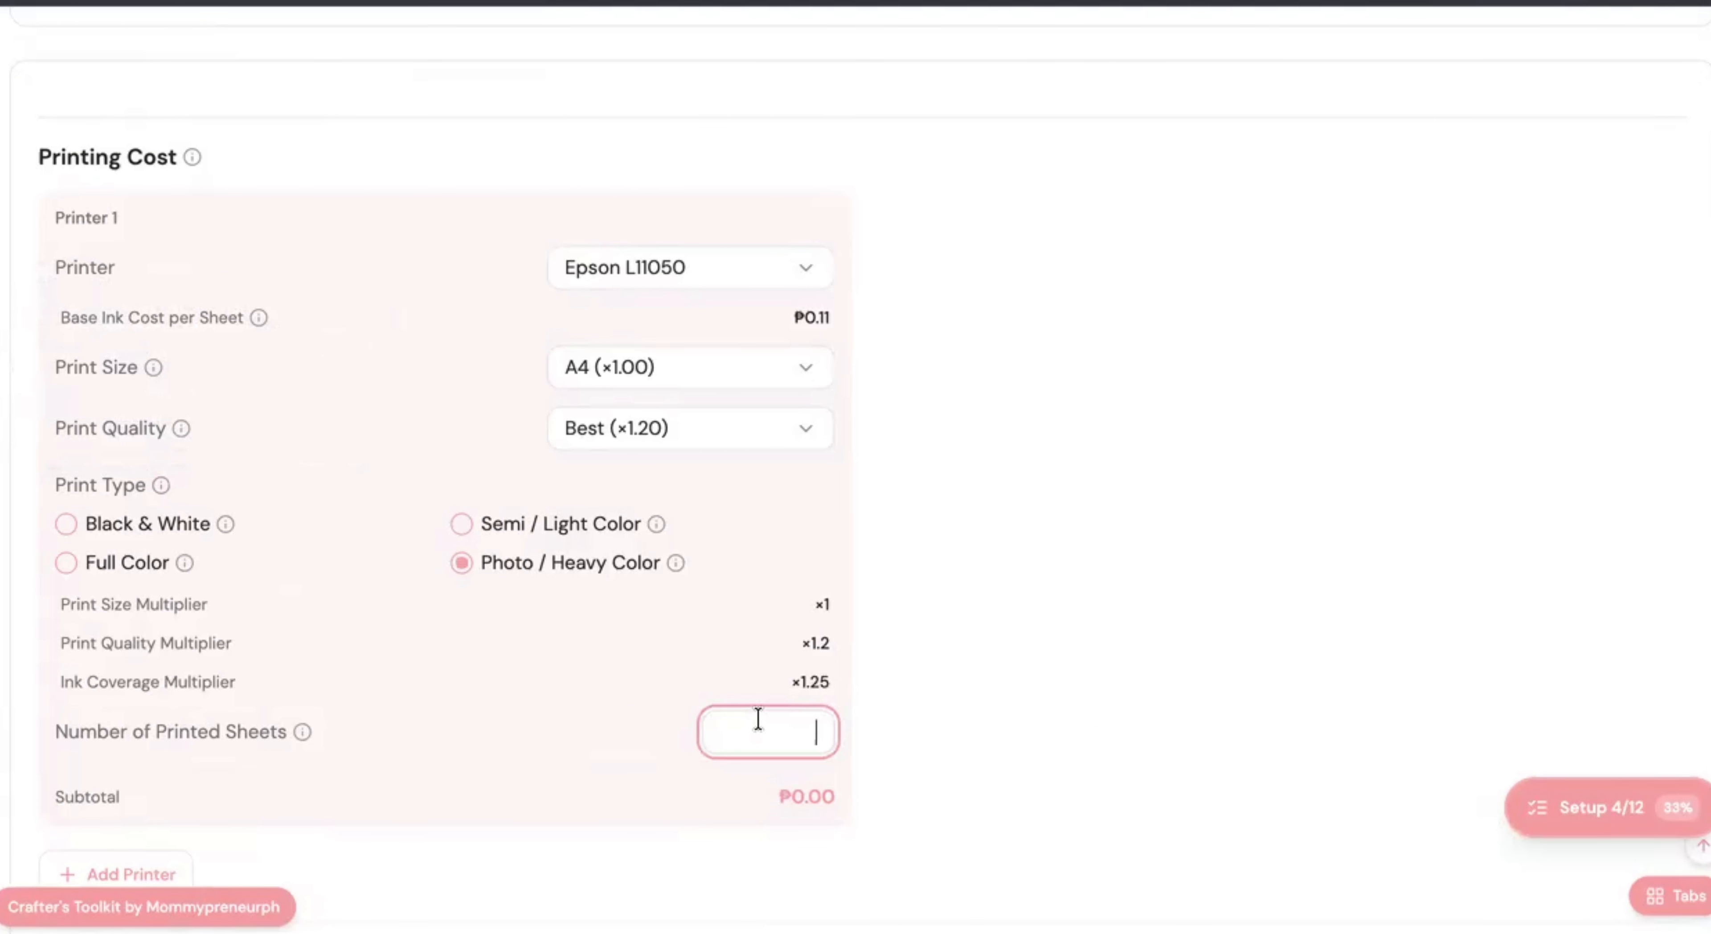
pyautogui.write('1')
pyautogui.click(732, 657)
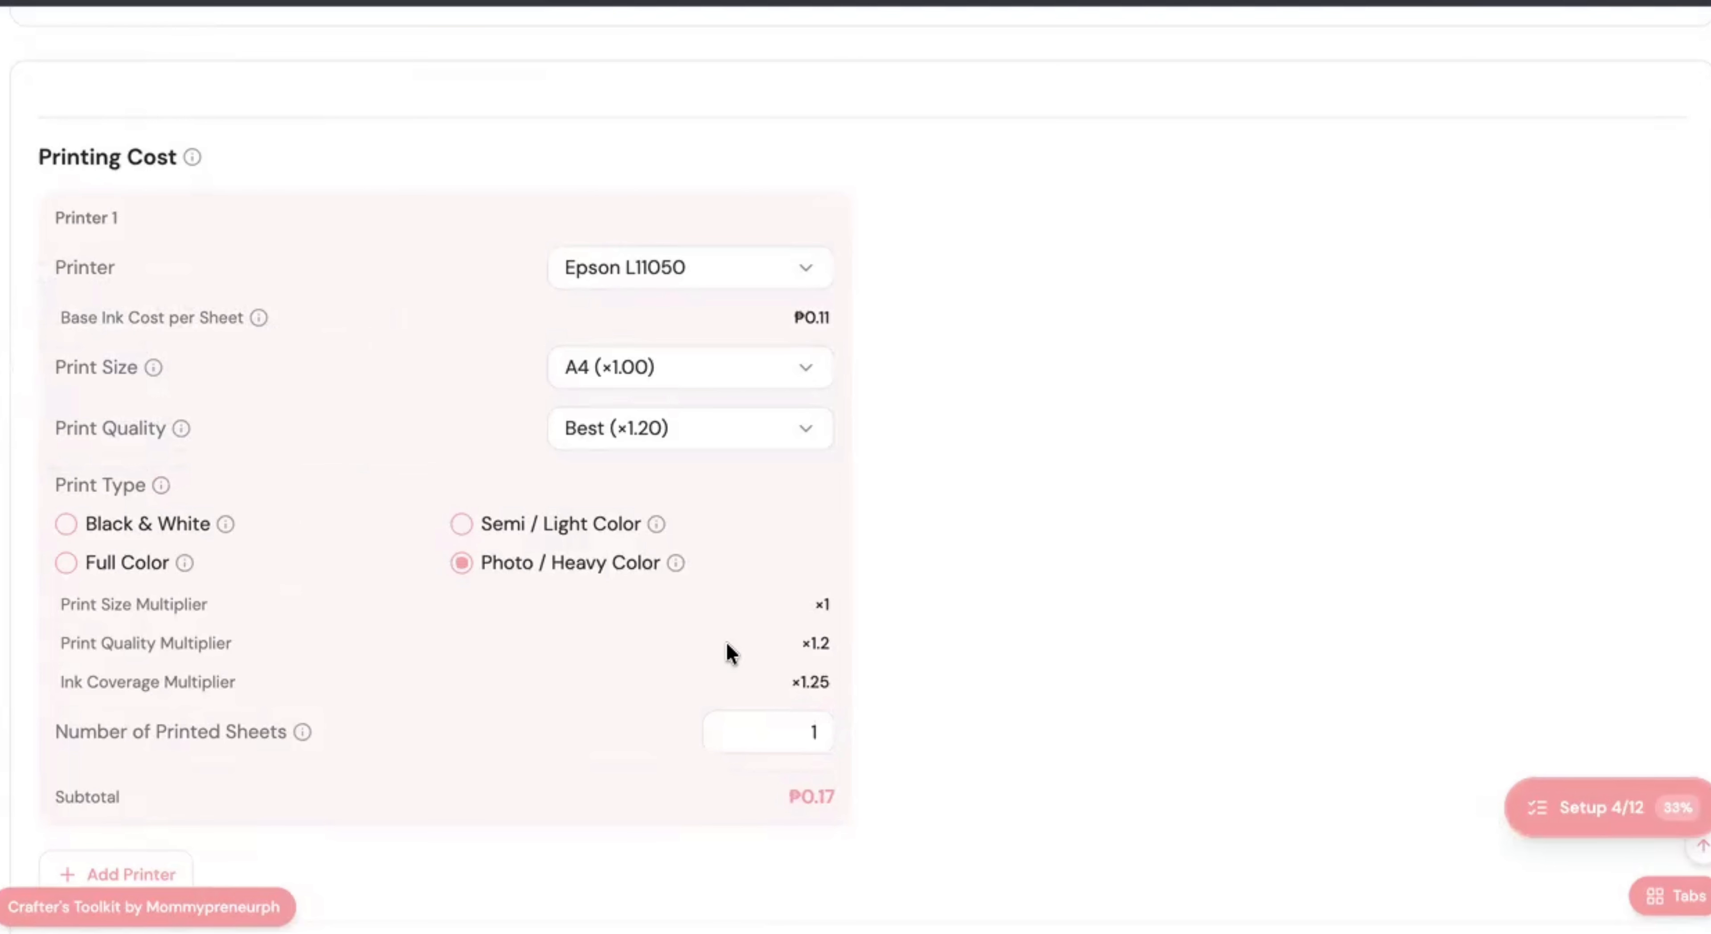
# Step: Add Printer 2 as an Epson L11050 printing 80 Black & White sheets
pyautogui.scroll(-1, 672, 572)
pyautogui.click(159, 795)
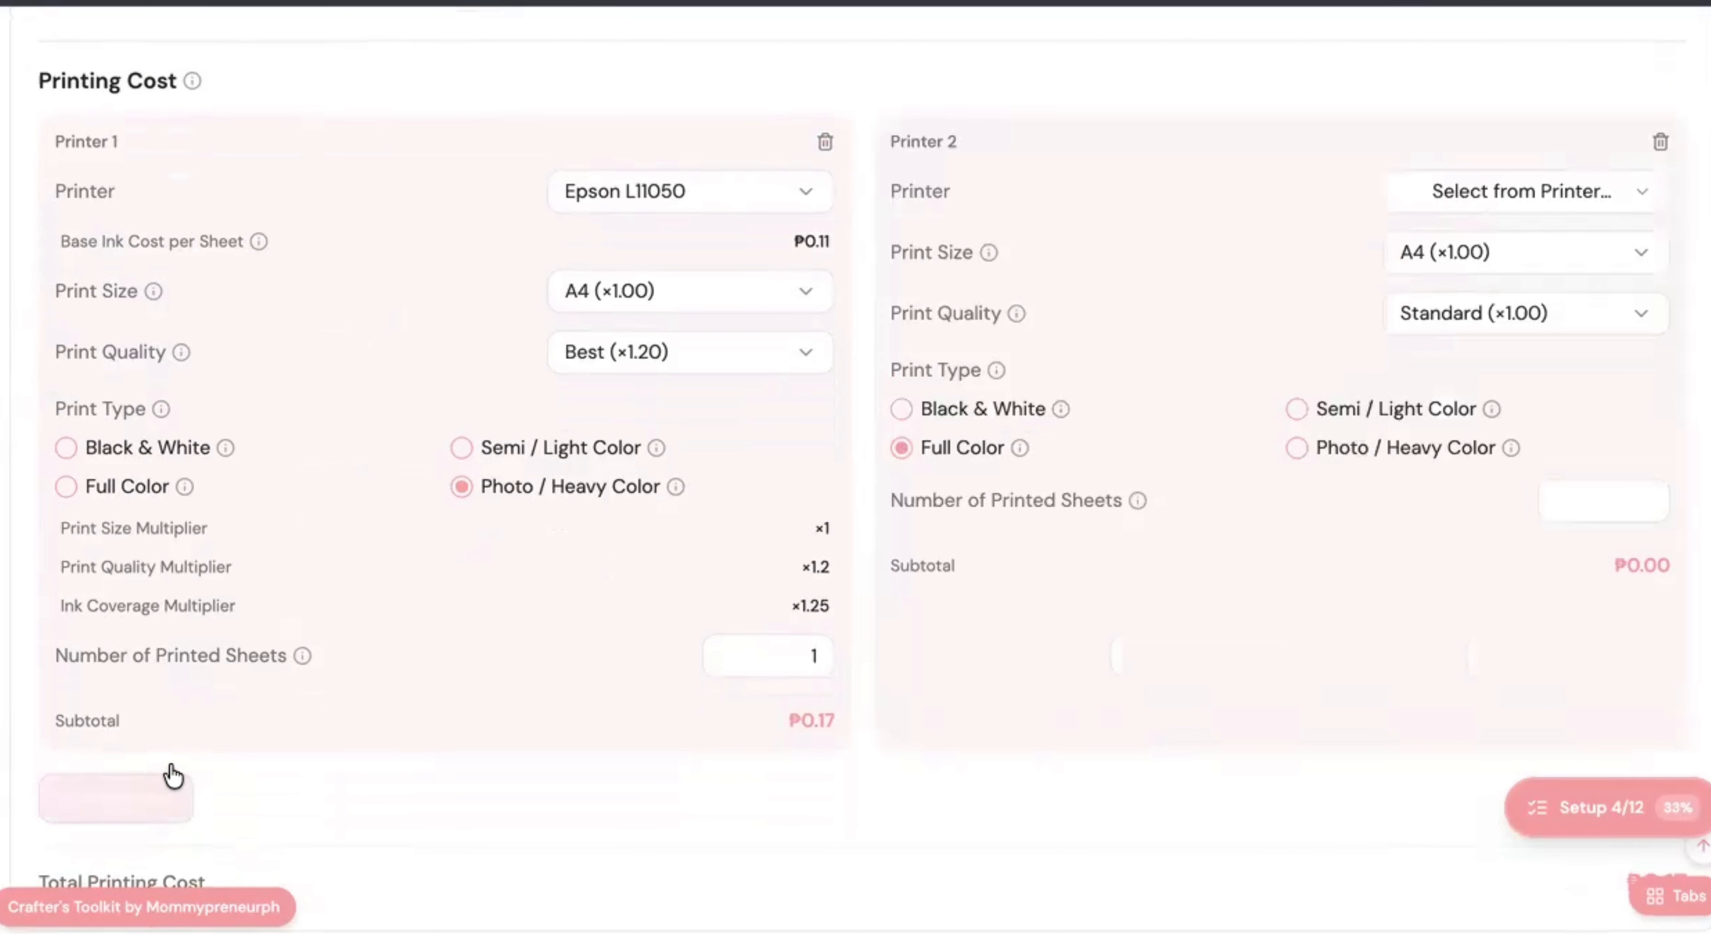
pyautogui.scroll(1, 1219, 256)
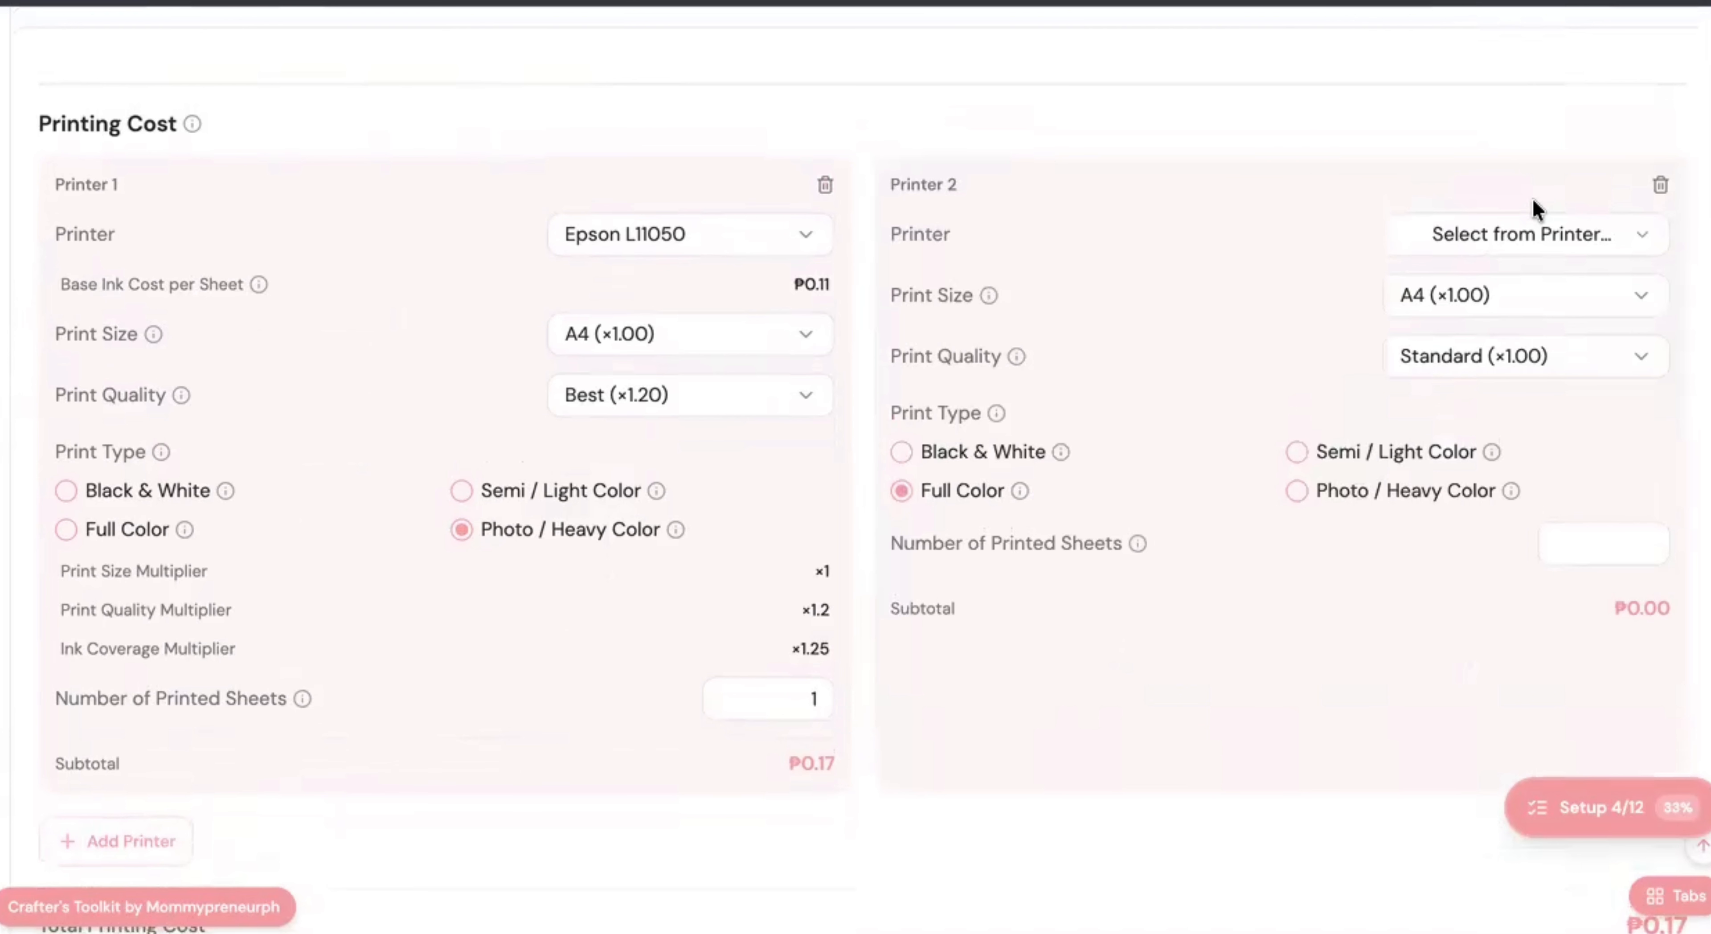
pyautogui.click(1538, 234)
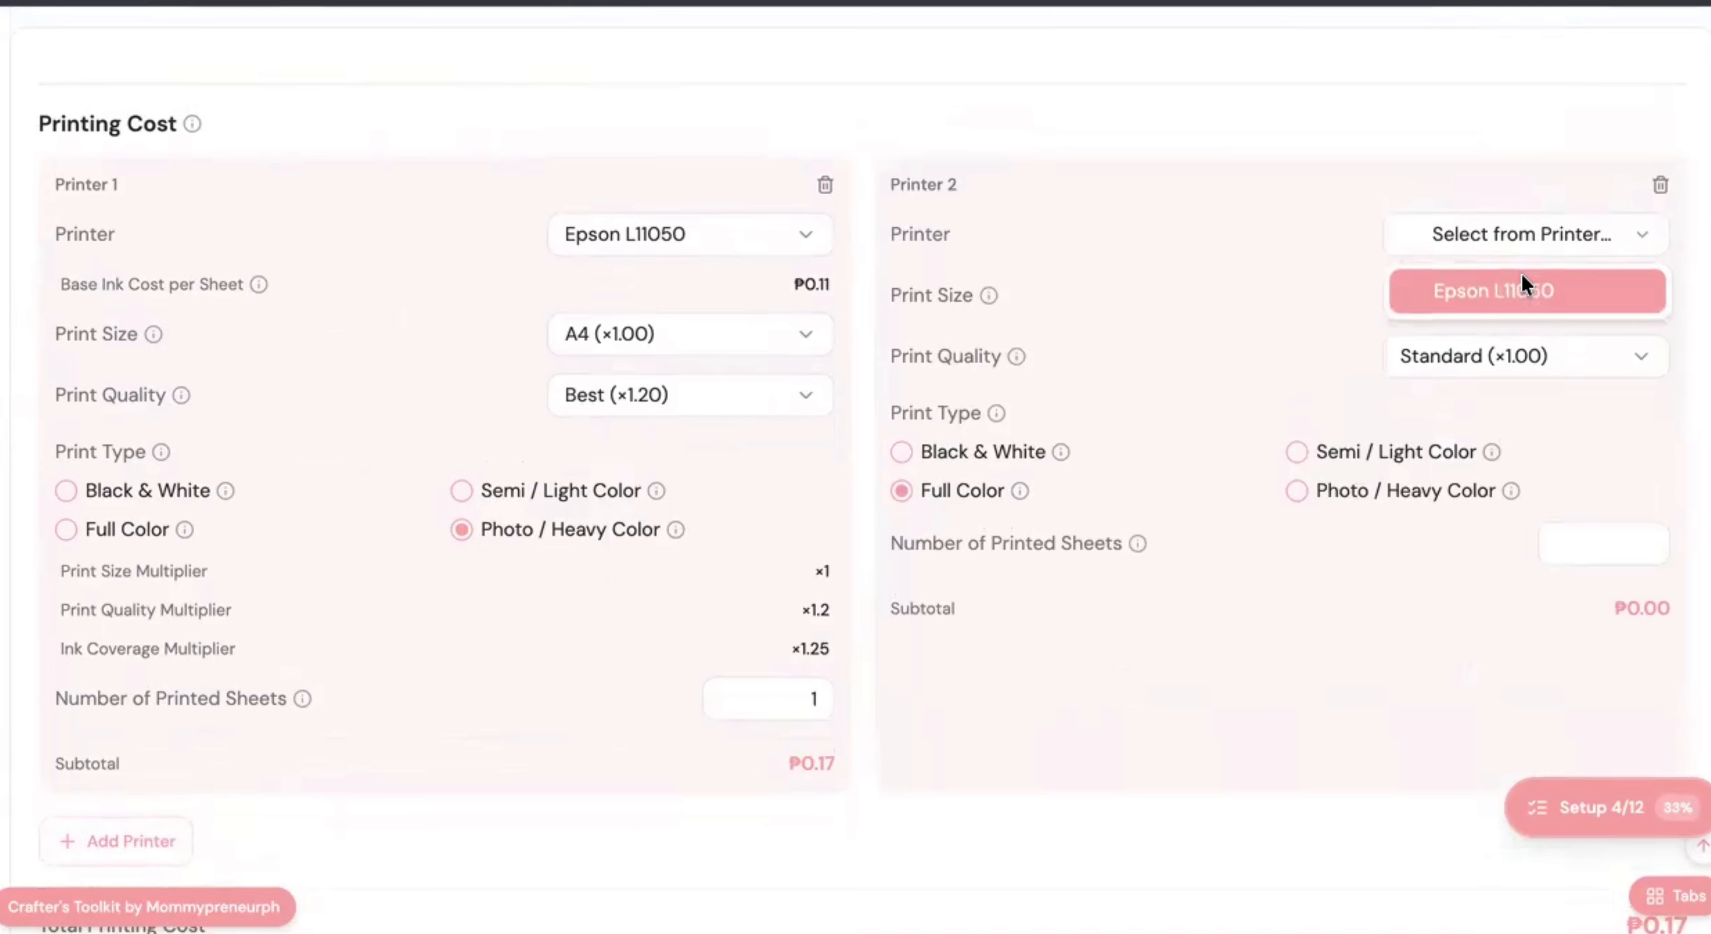
pyautogui.click(1526, 290)
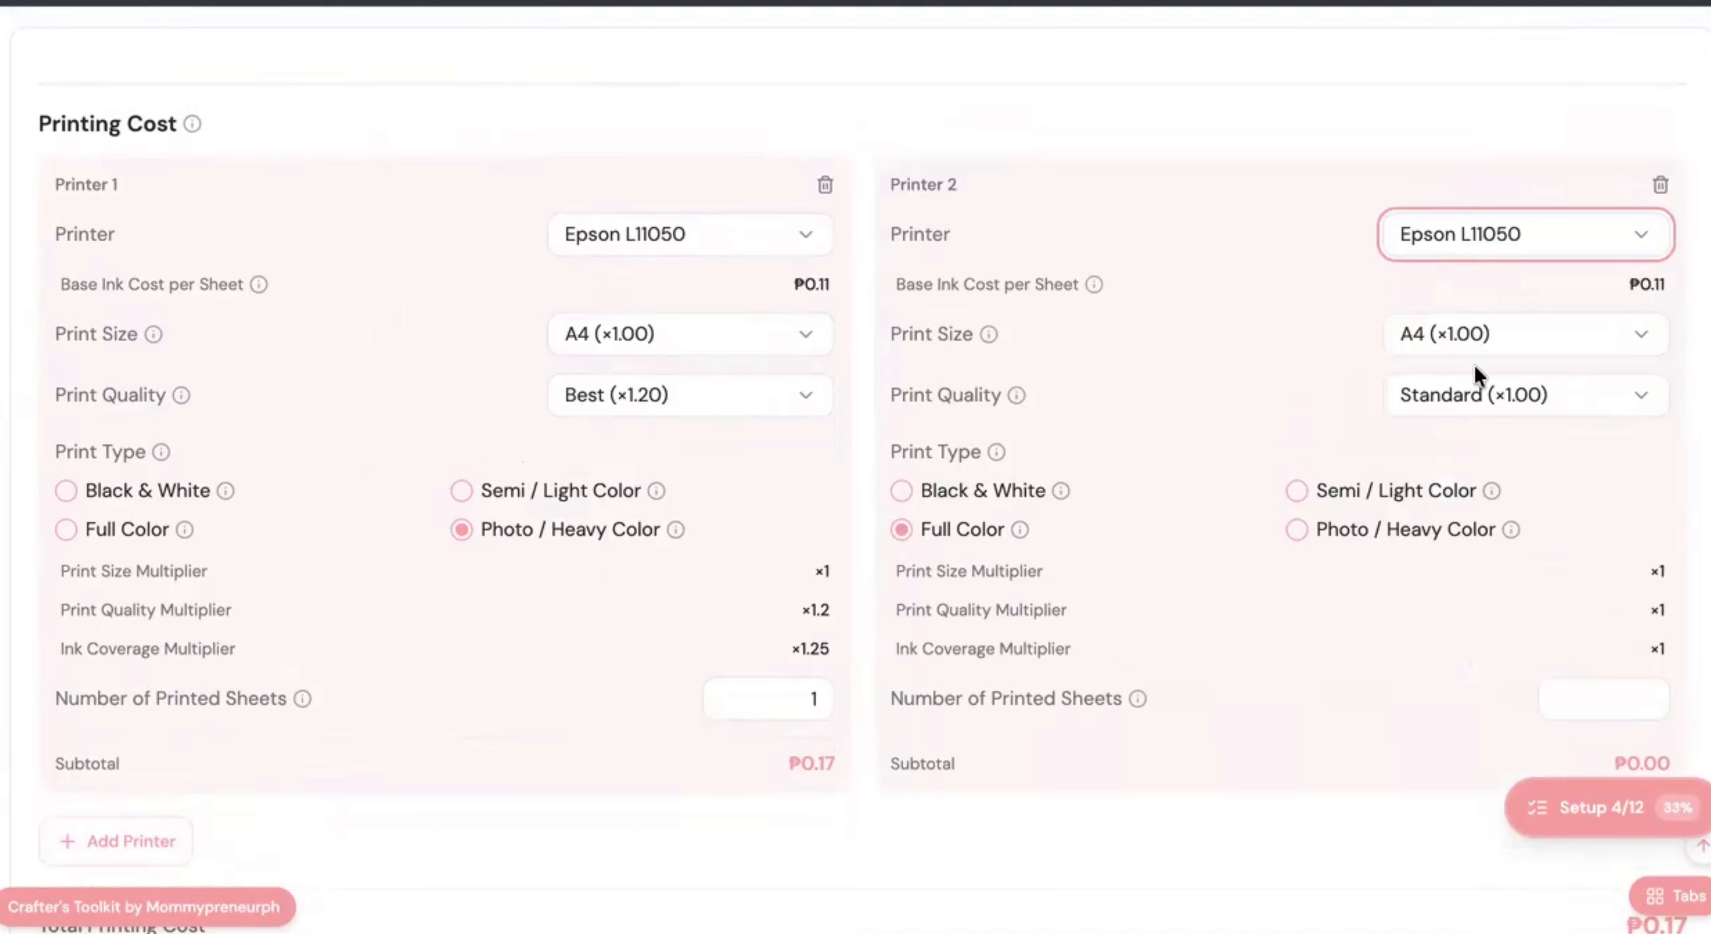
pyautogui.click(944, 490)
pyautogui.click(944, 492)
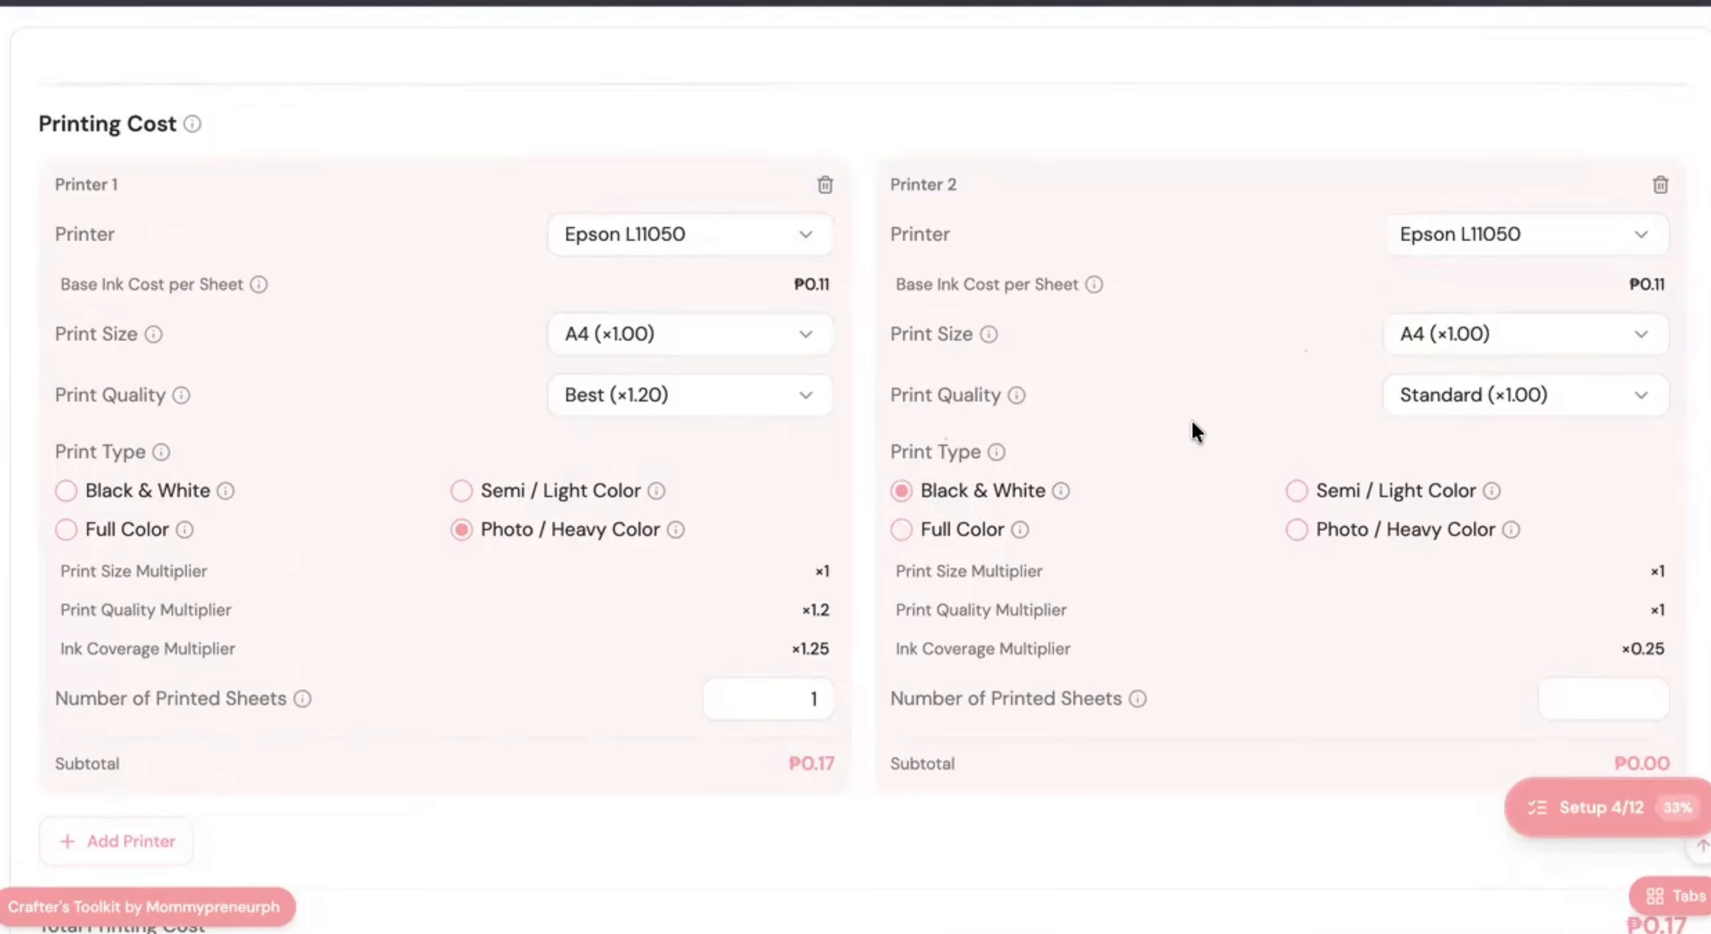
pyautogui.scroll(-2, 1193, 425)
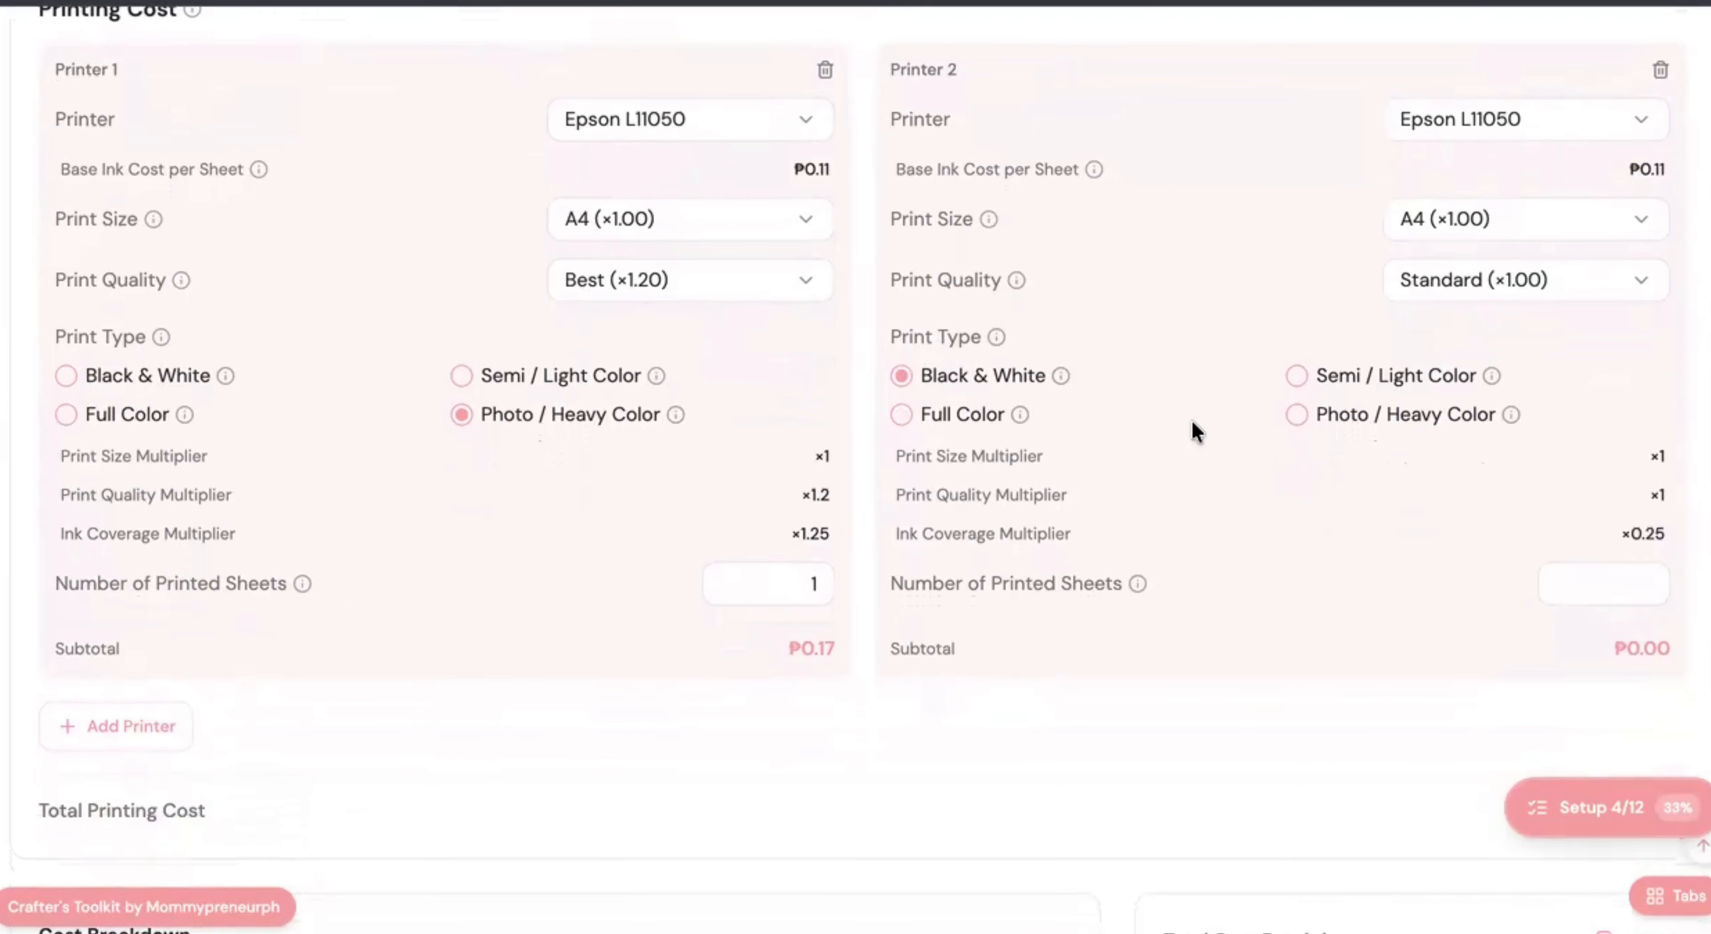
pyautogui.click(1593, 590)
pyautogui.write('80')
pyautogui.click(1335, 585)
pyautogui.scroll(-5, 1335, 584)
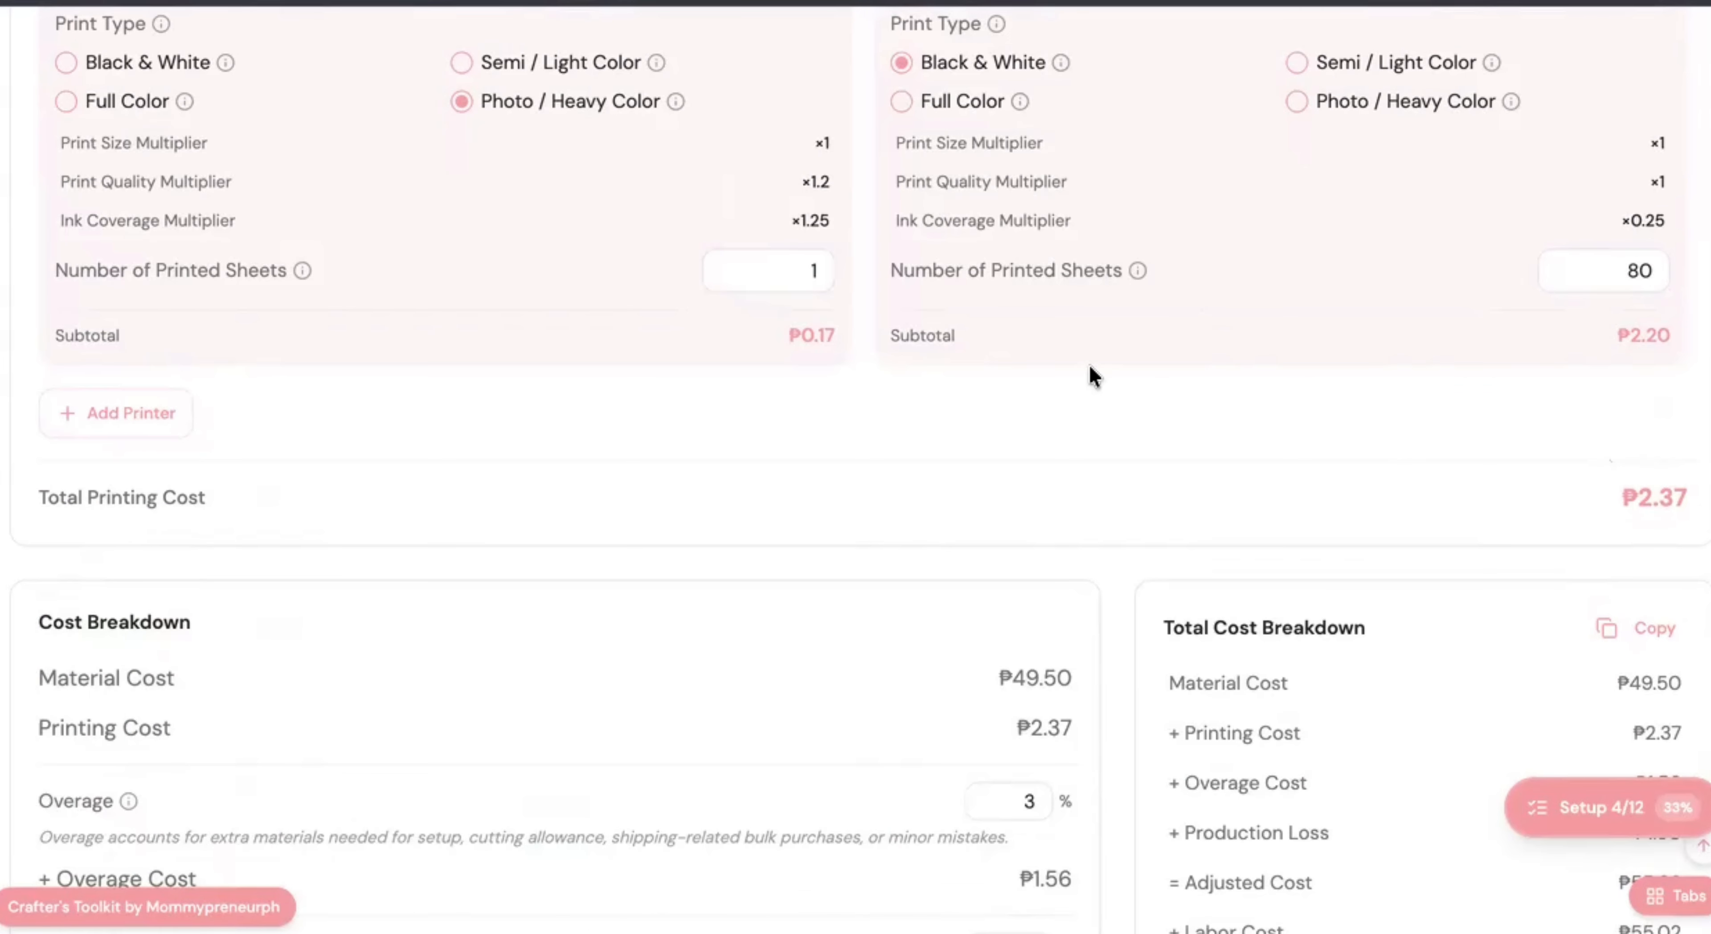
pyautogui.scroll(-9, 1089, 364)
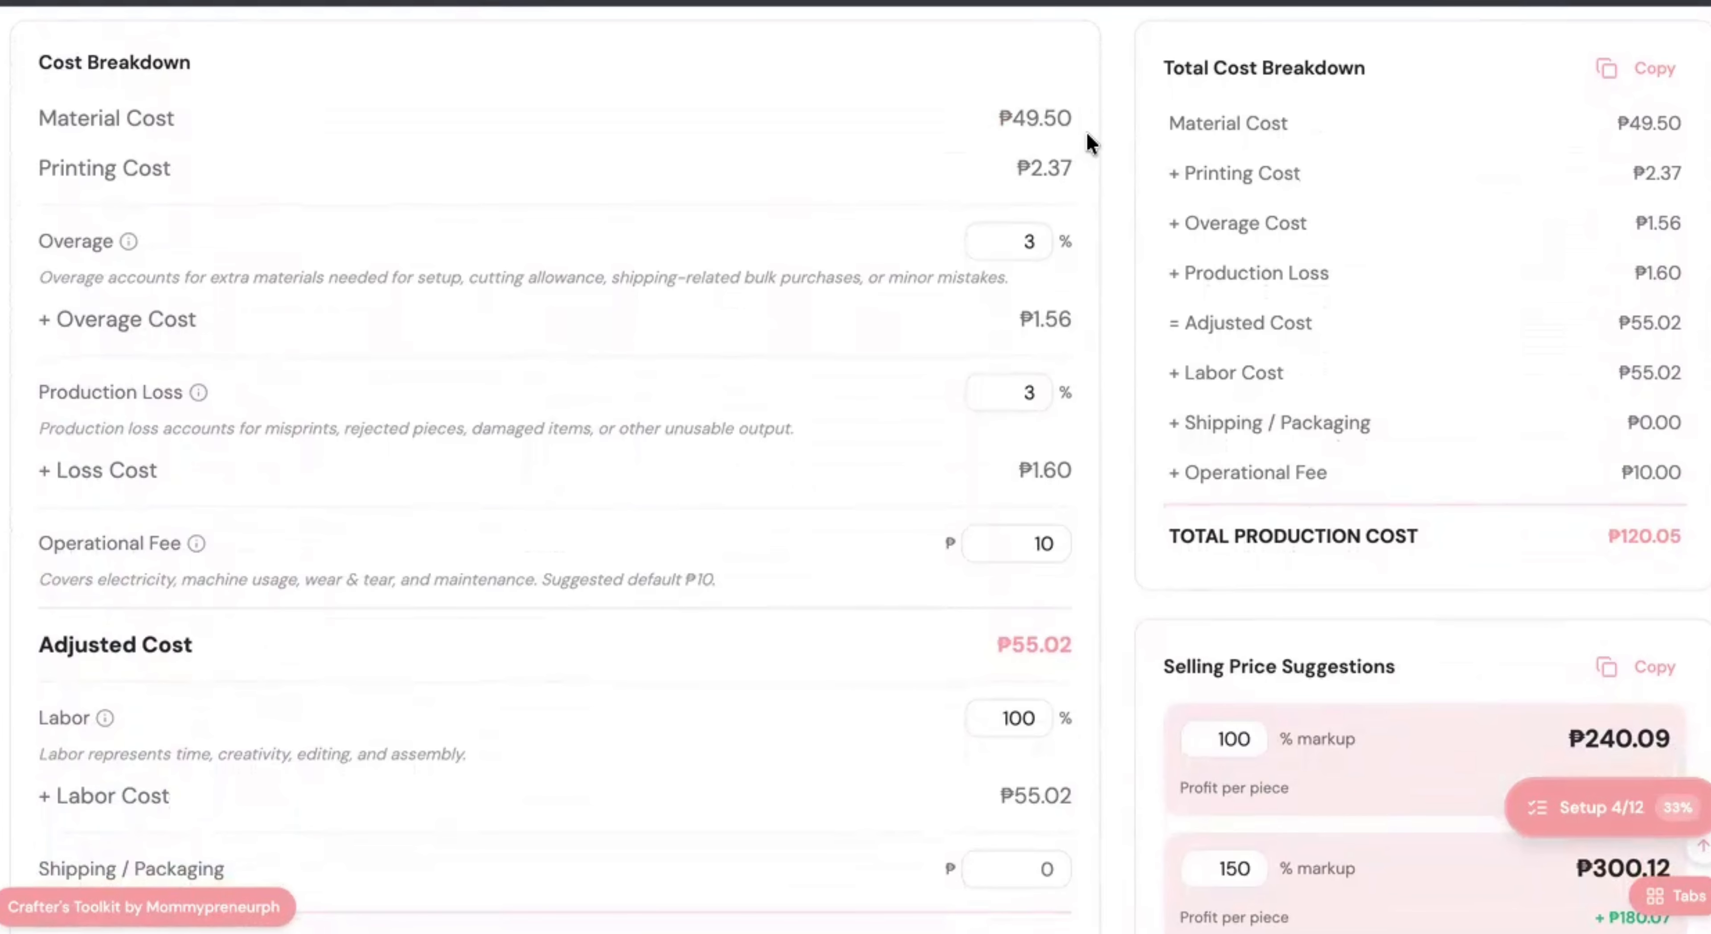
pyautogui.moveTo(131, 250)
pyautogui.scroll(-2, 309, 381)
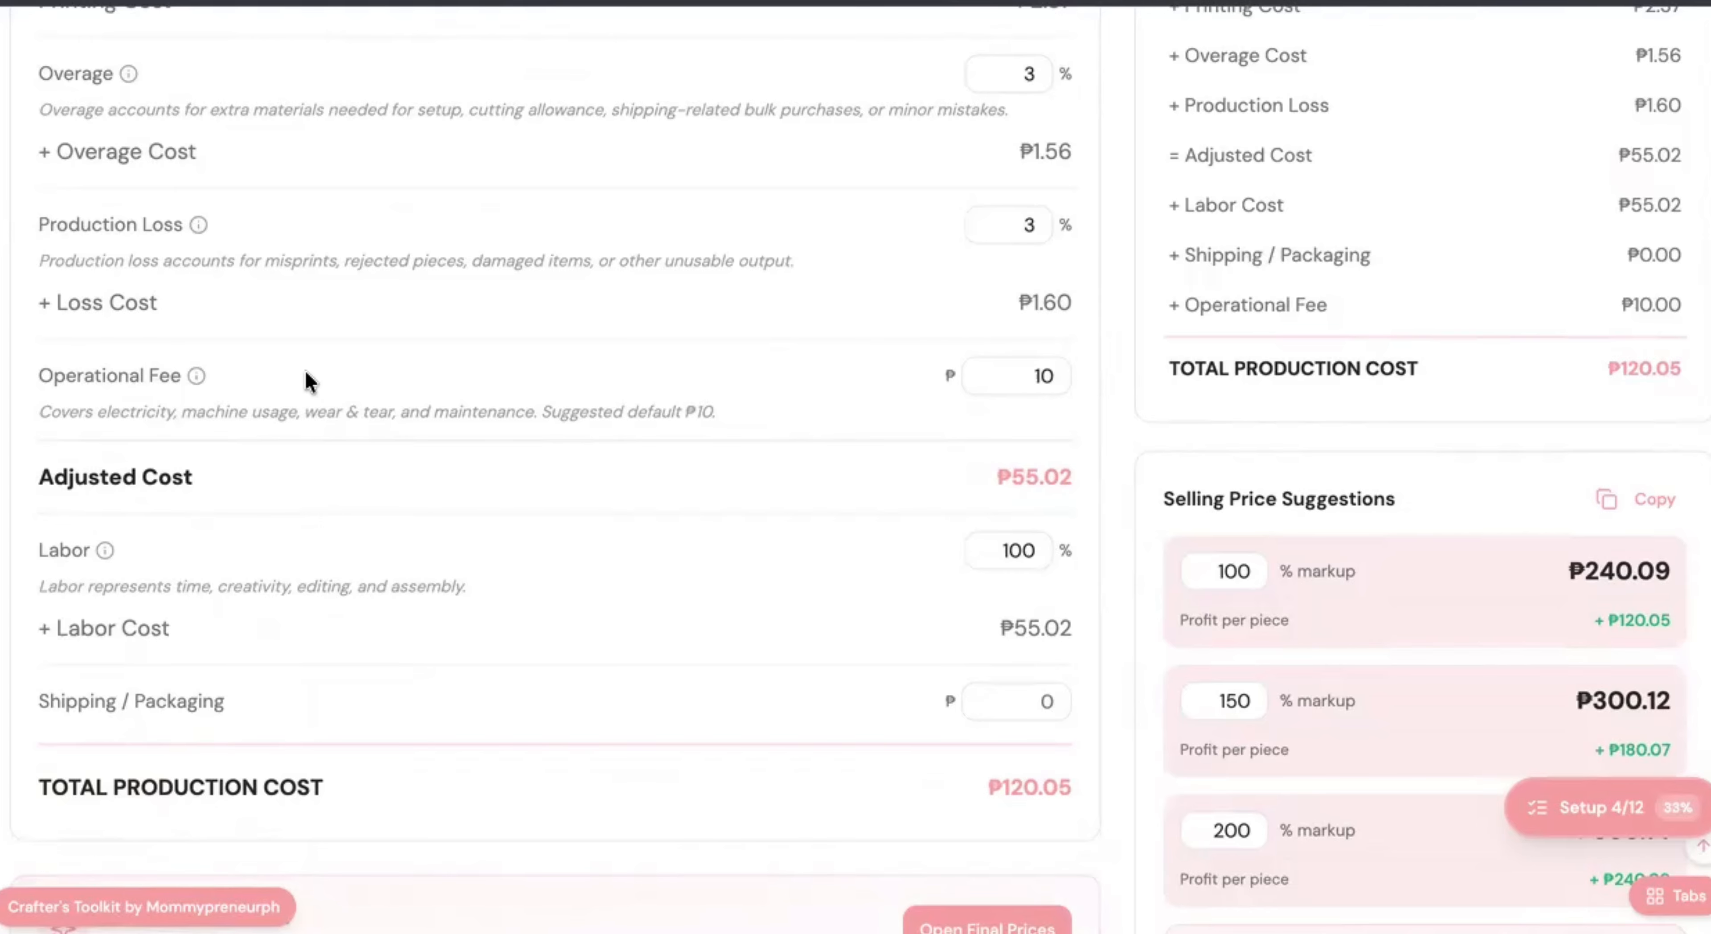
pyautogui.scroll(-2, 307, 381)
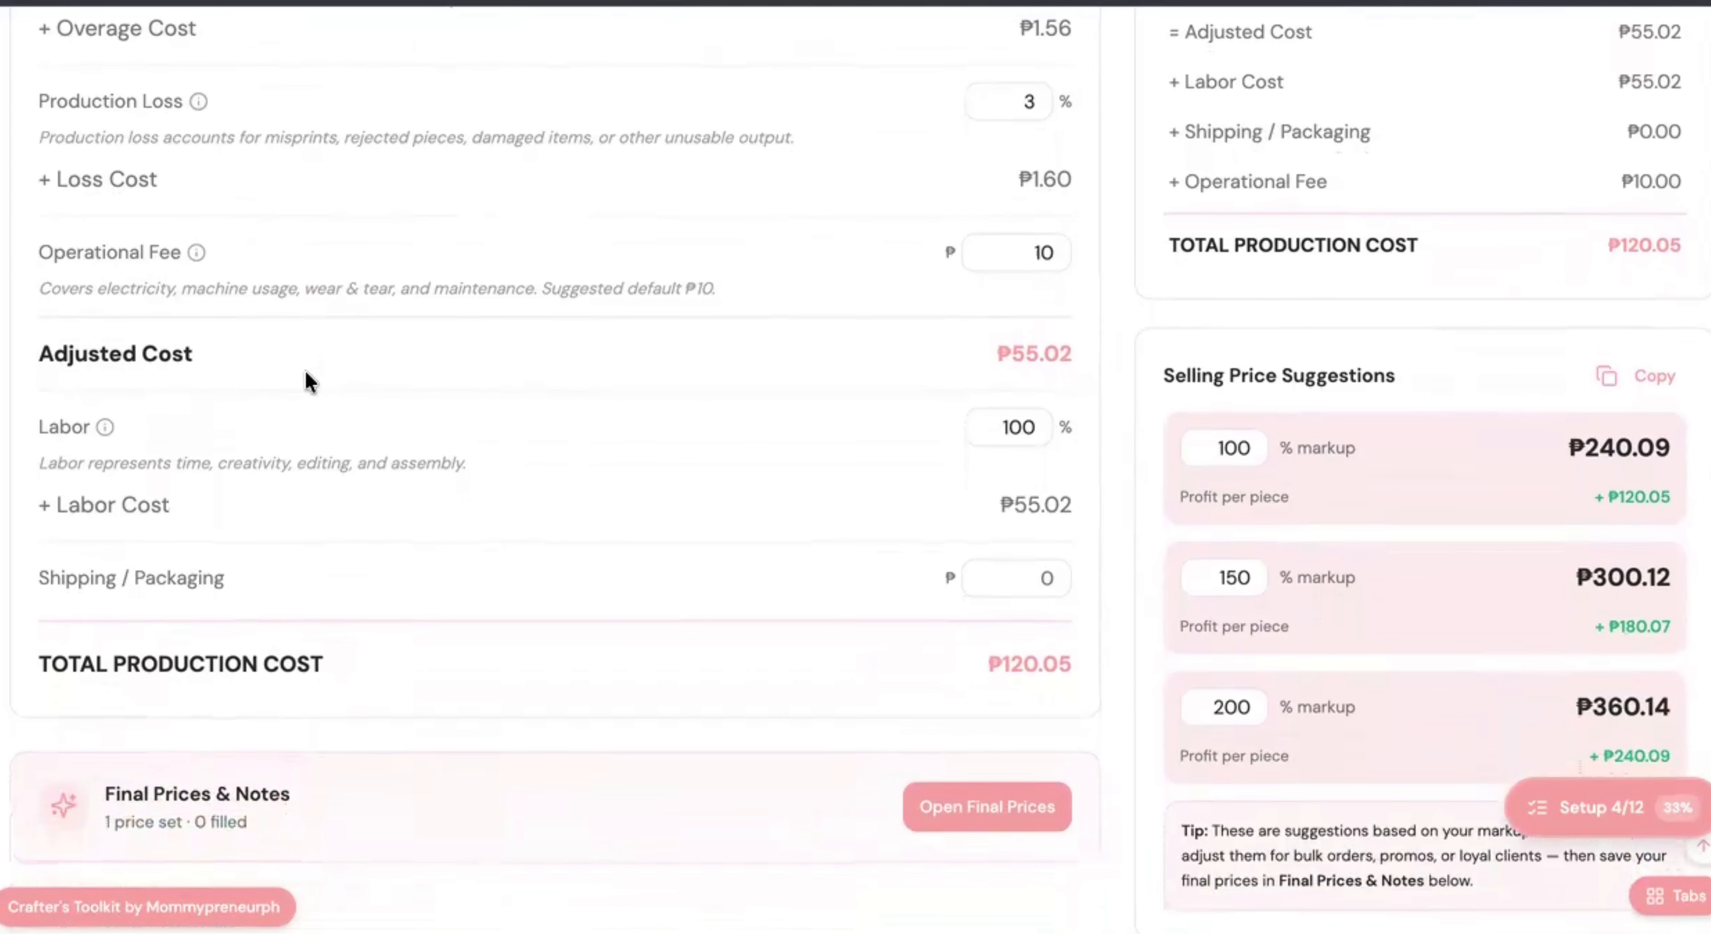
# Step: Review the 20, 30 and 40% markup suggestions and open Final Prices & Notes
pyautogui.scroll(-1, 307, 382)
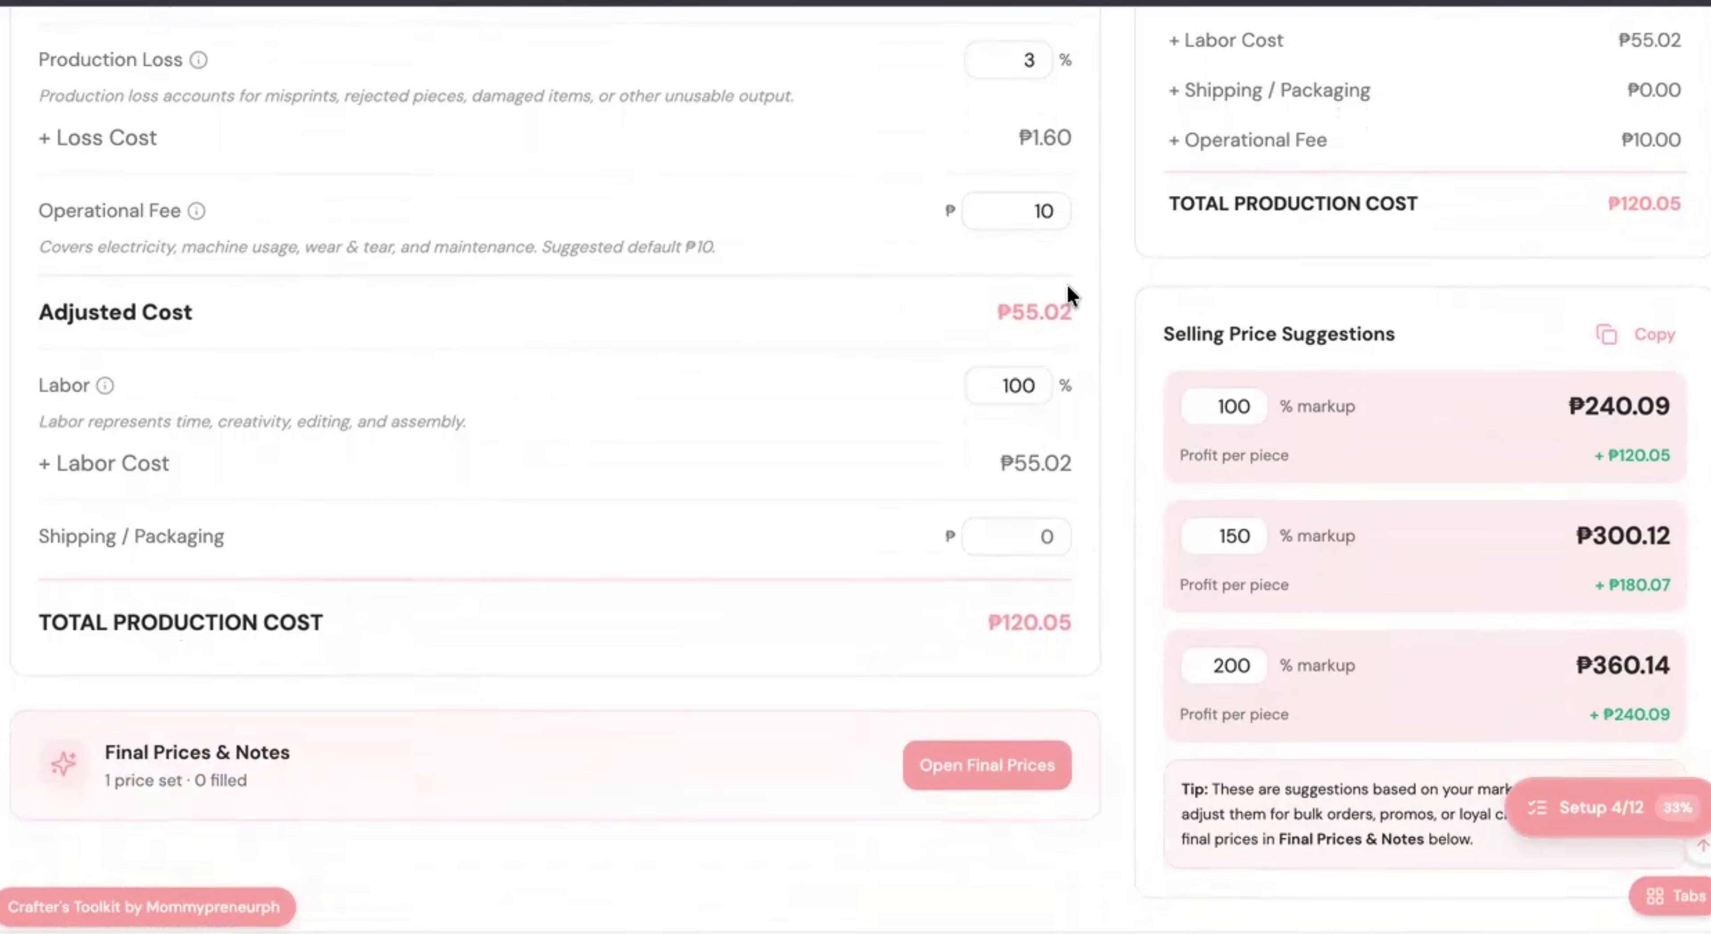
pyautogui.scroll(-1, 912, 380)
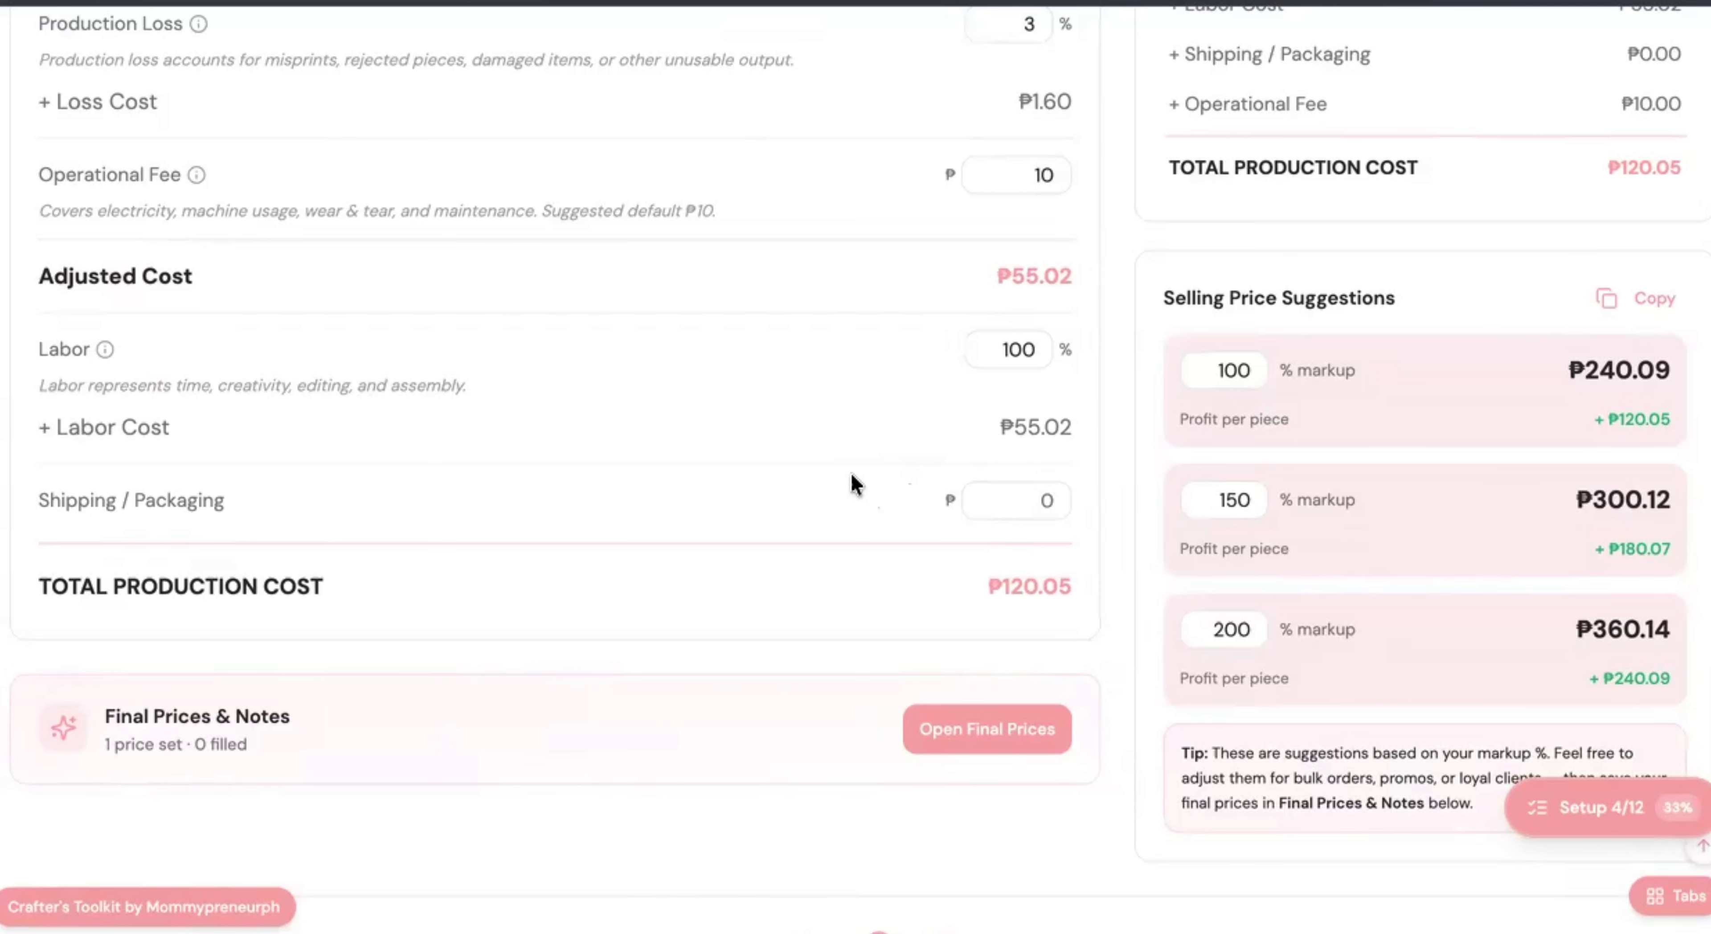
pyautogui.scroll(5, 855, 483)
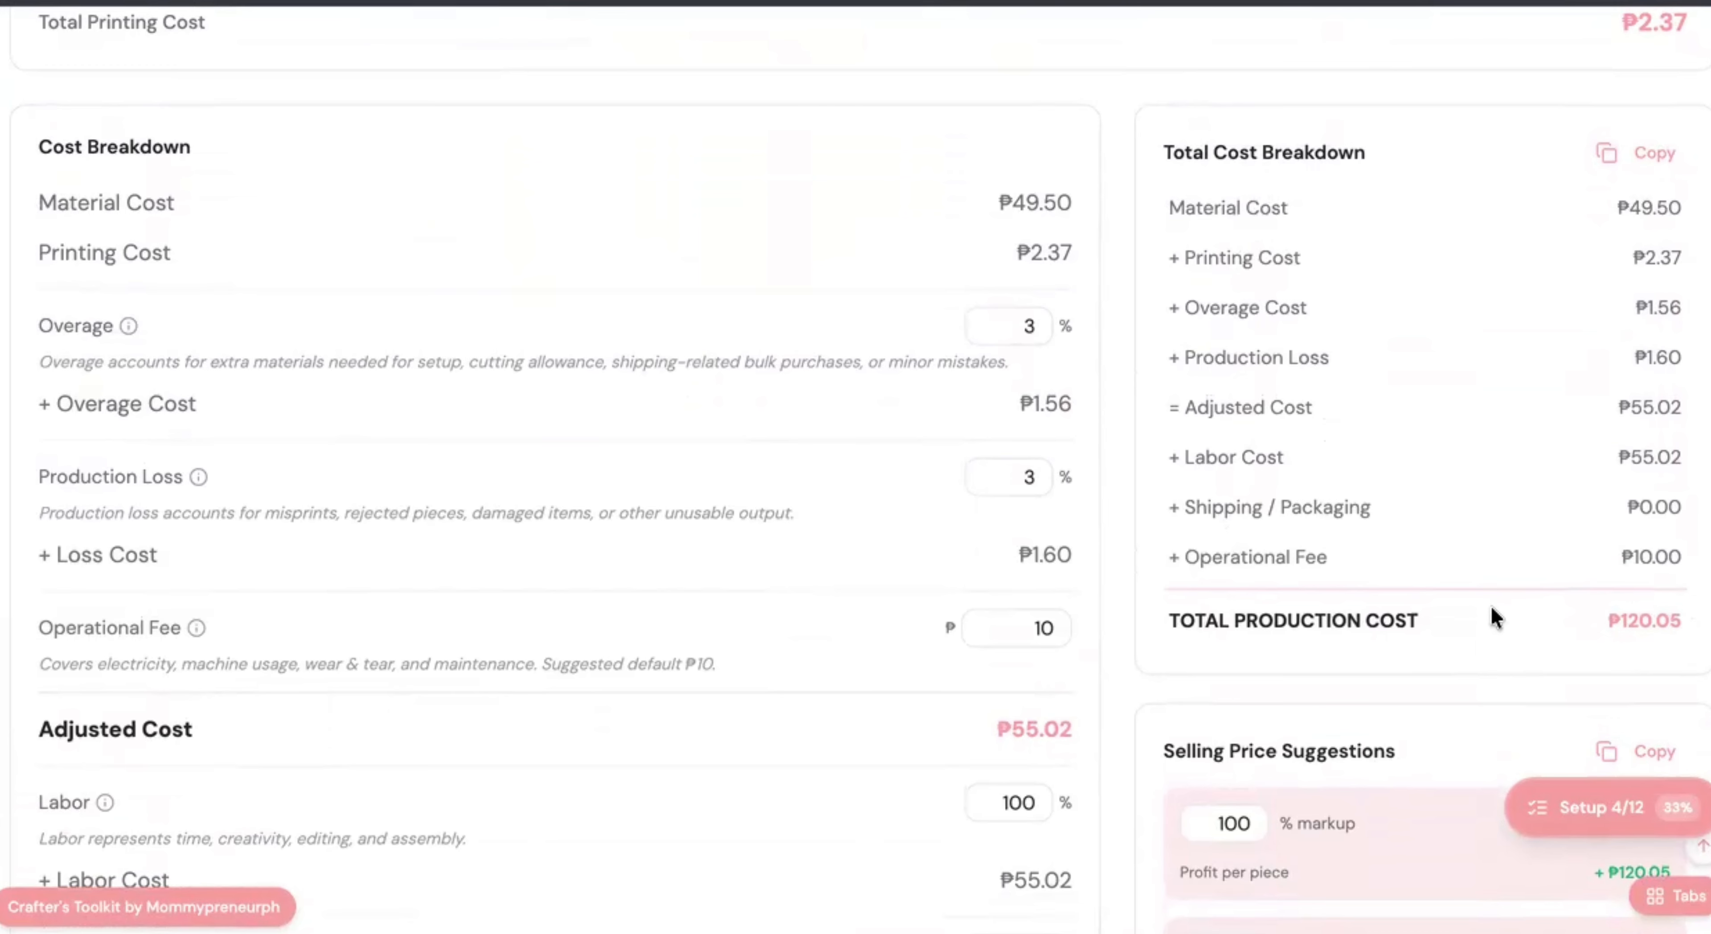
pyautogui.scroll(-6, 1495, 618)
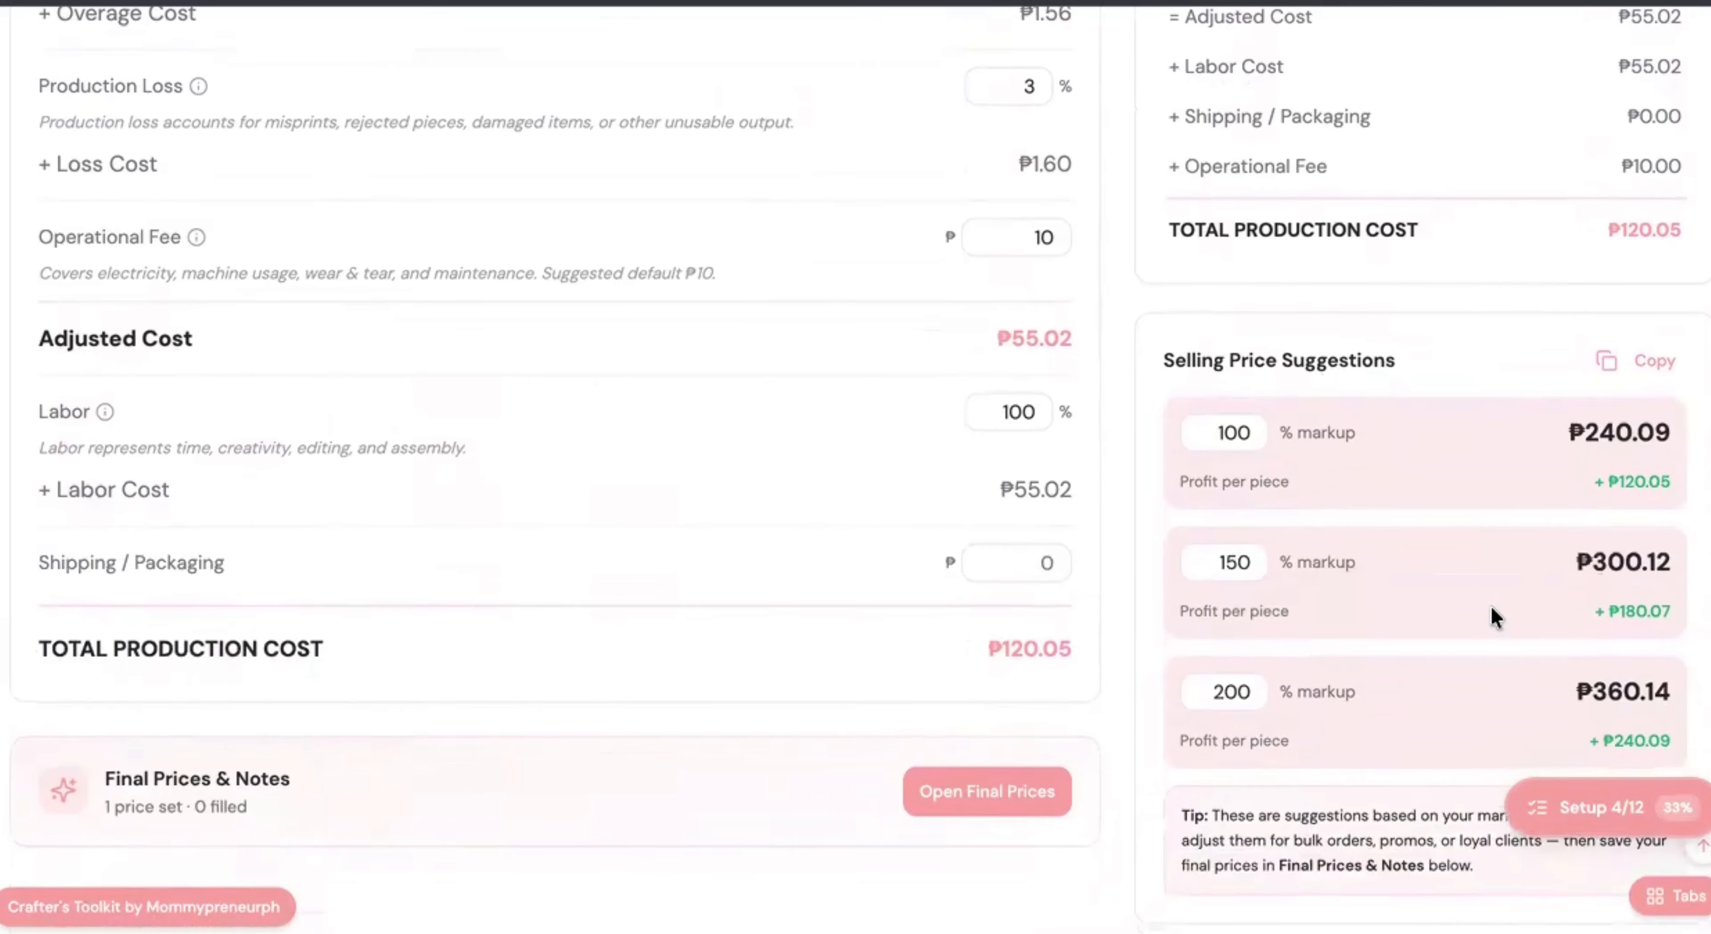
pyautogui.scroll(-2, 1495, 618)
pyautogui.scroll(-1, 1496, 618)
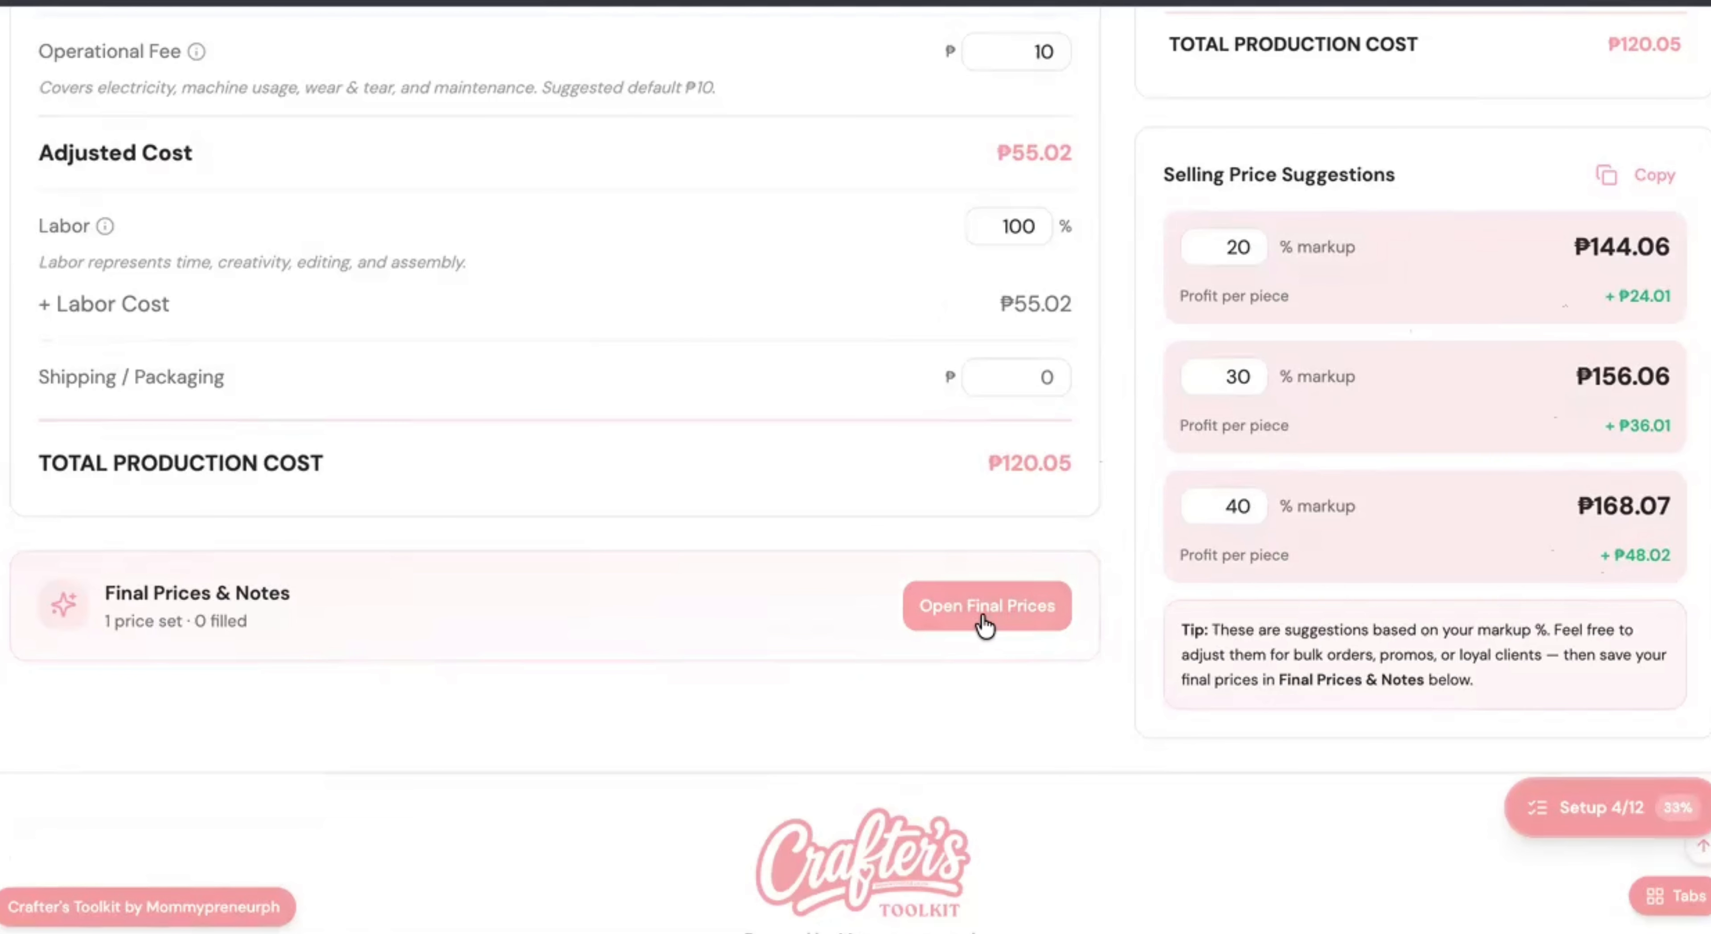
pyautogui.click(986, 624)
# Step: Leave the notebook Uncategorized and rename the Default price set to 'Matte Notebook (80 Pages) A5'
pyautogui.click(694, 365)
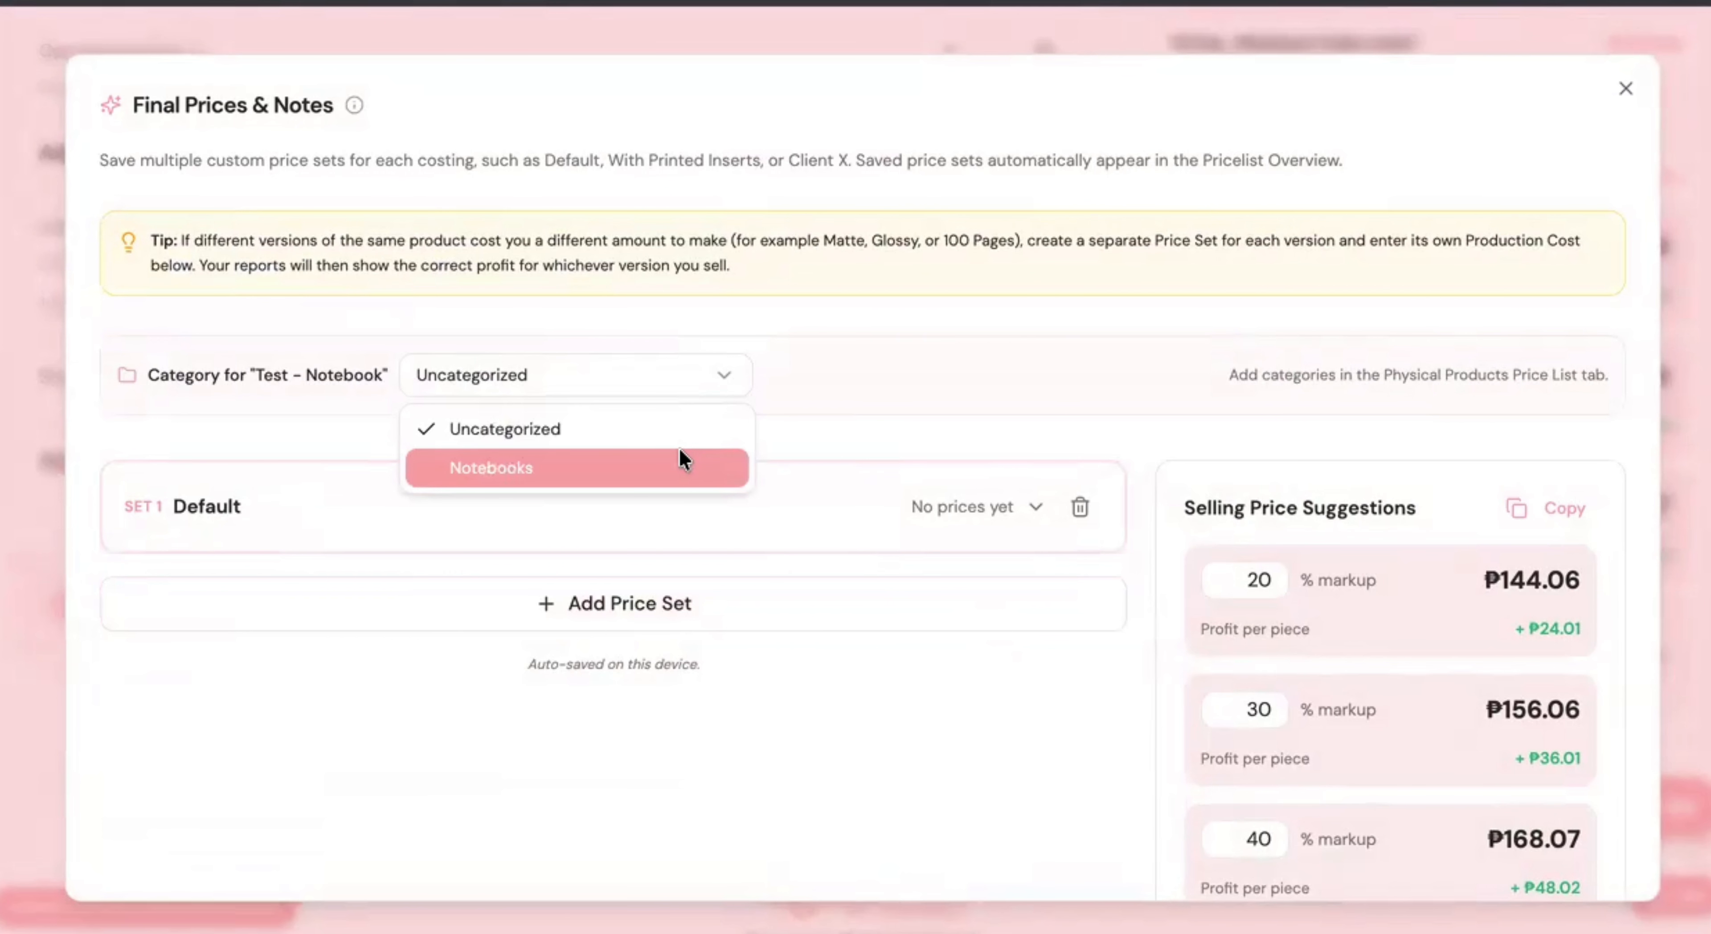
pyautogui.click(863, 382)
pyautogui.click(798, 499)
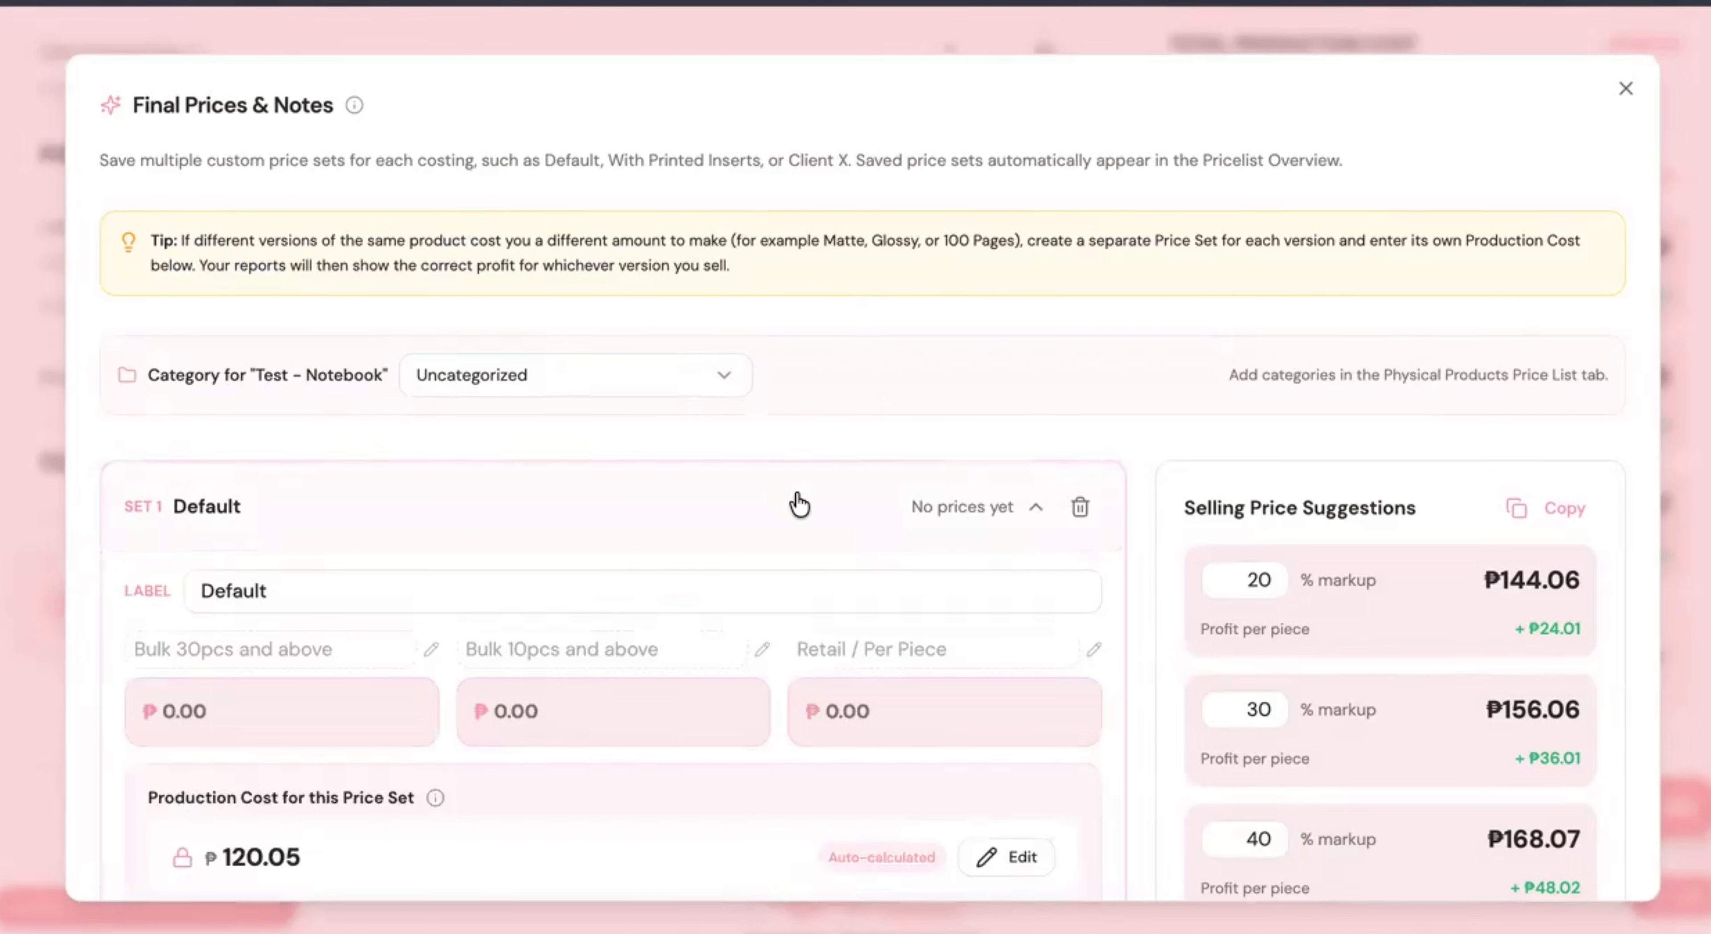
pyautogui.scroll(-3, 797, 503)
pyautogui.click(781, 436)
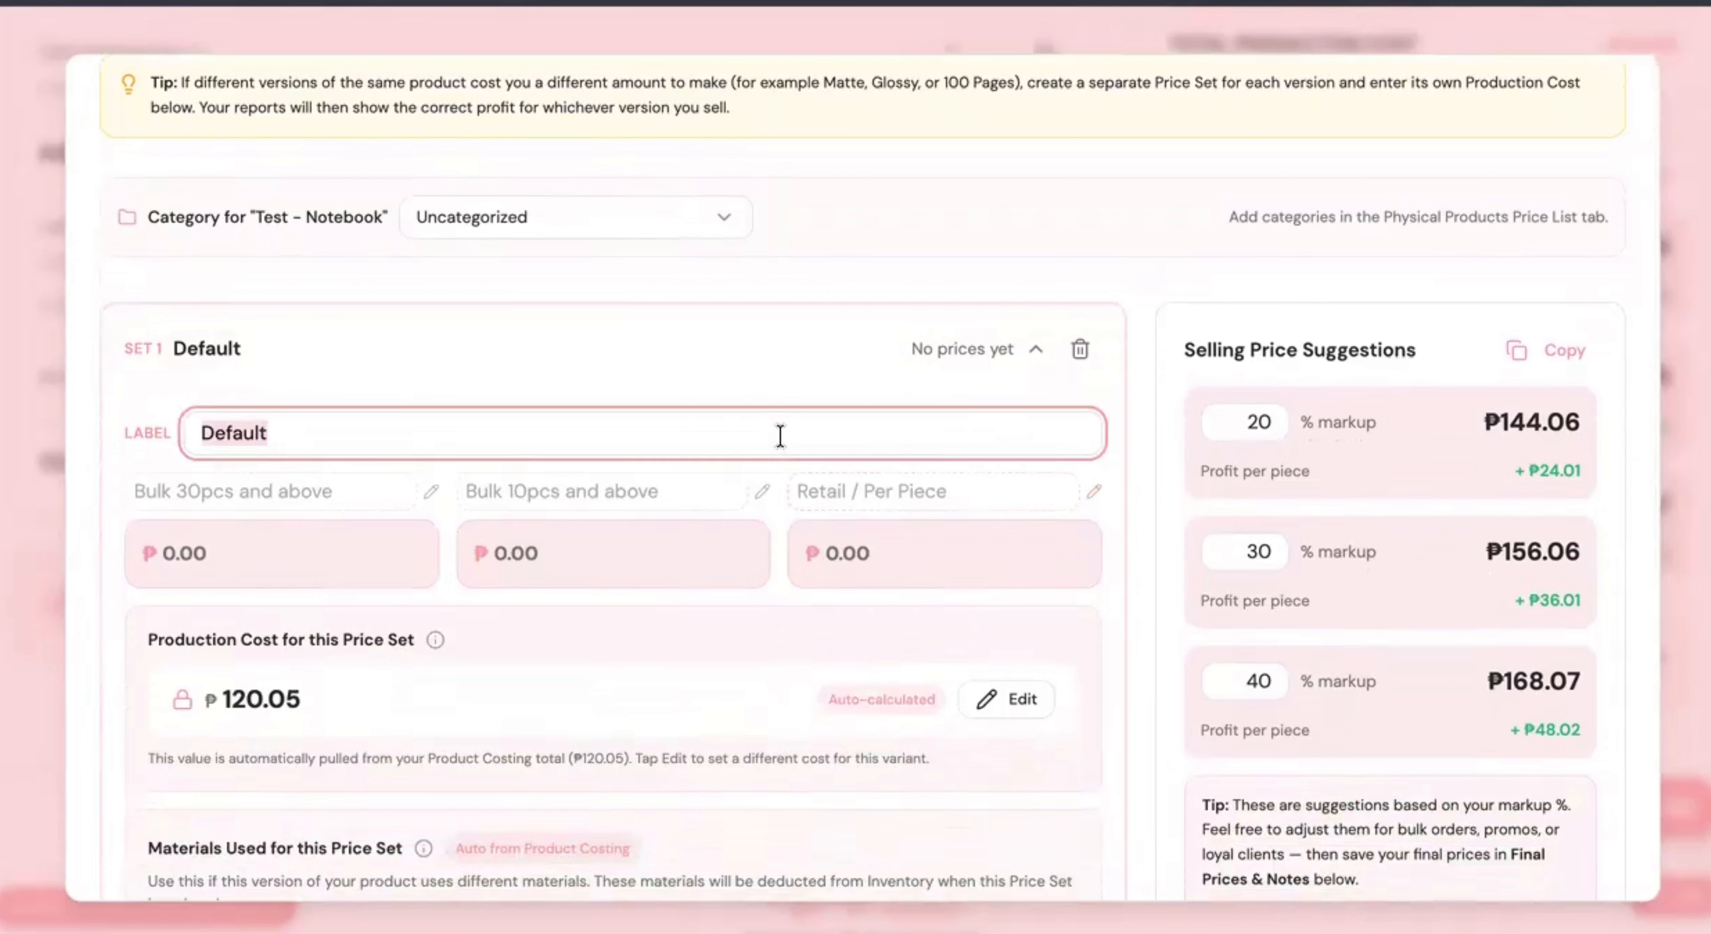
pyautogui.write('at')
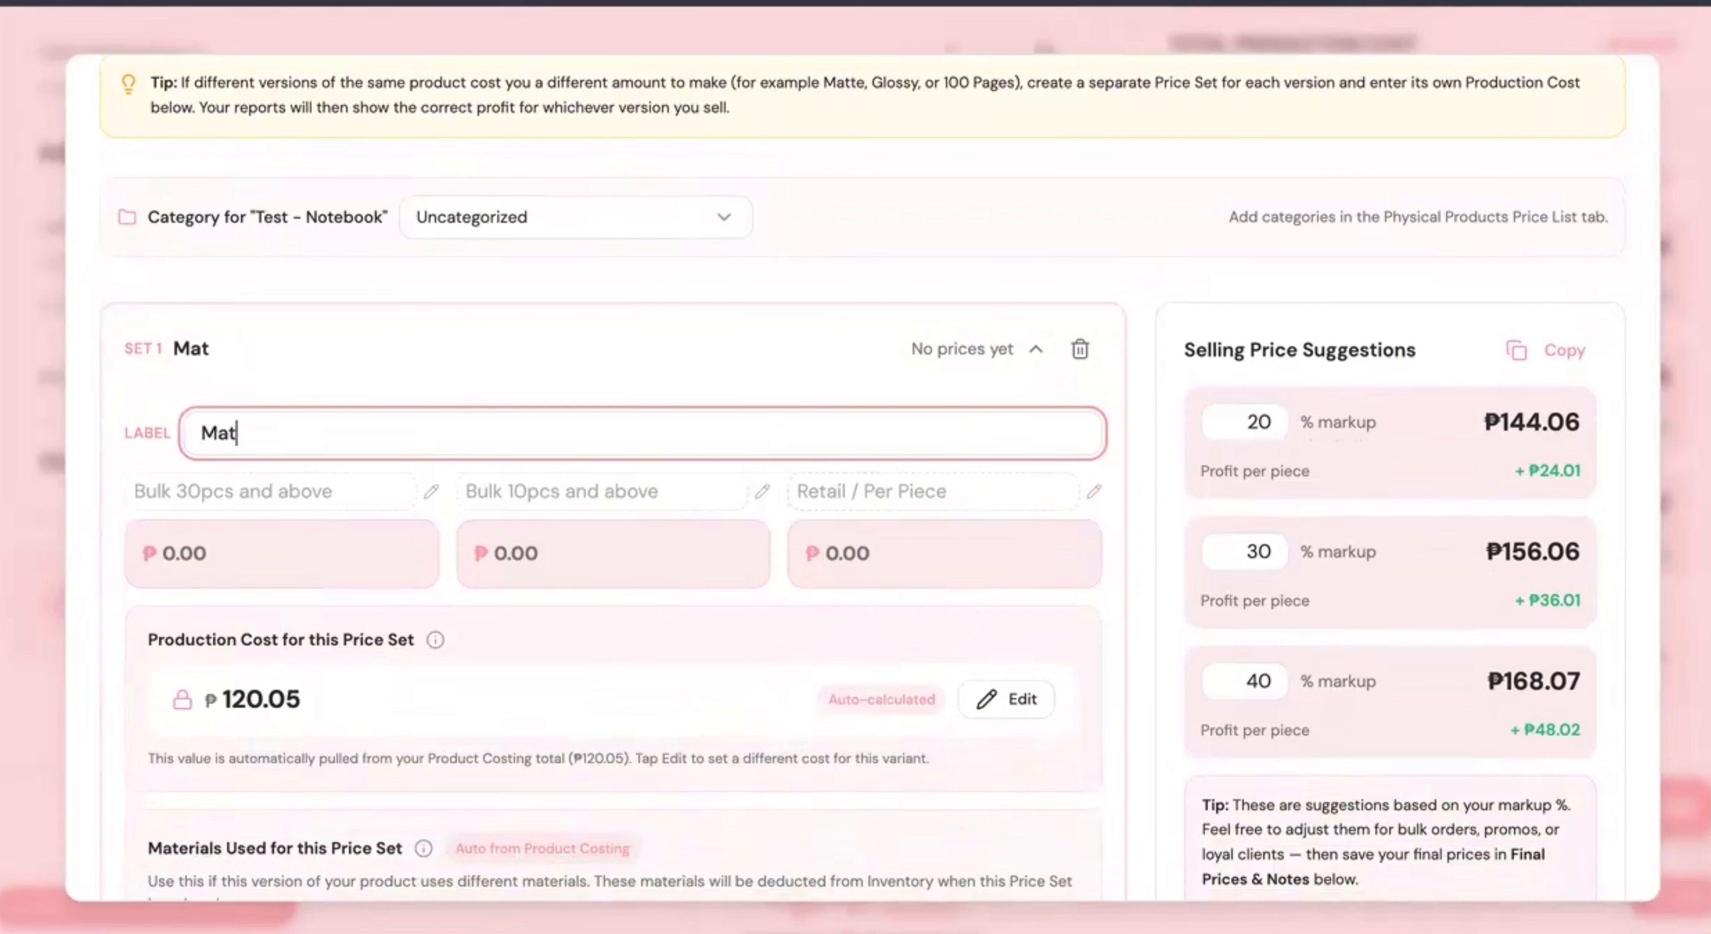
pyautogui.write('te Noteb')
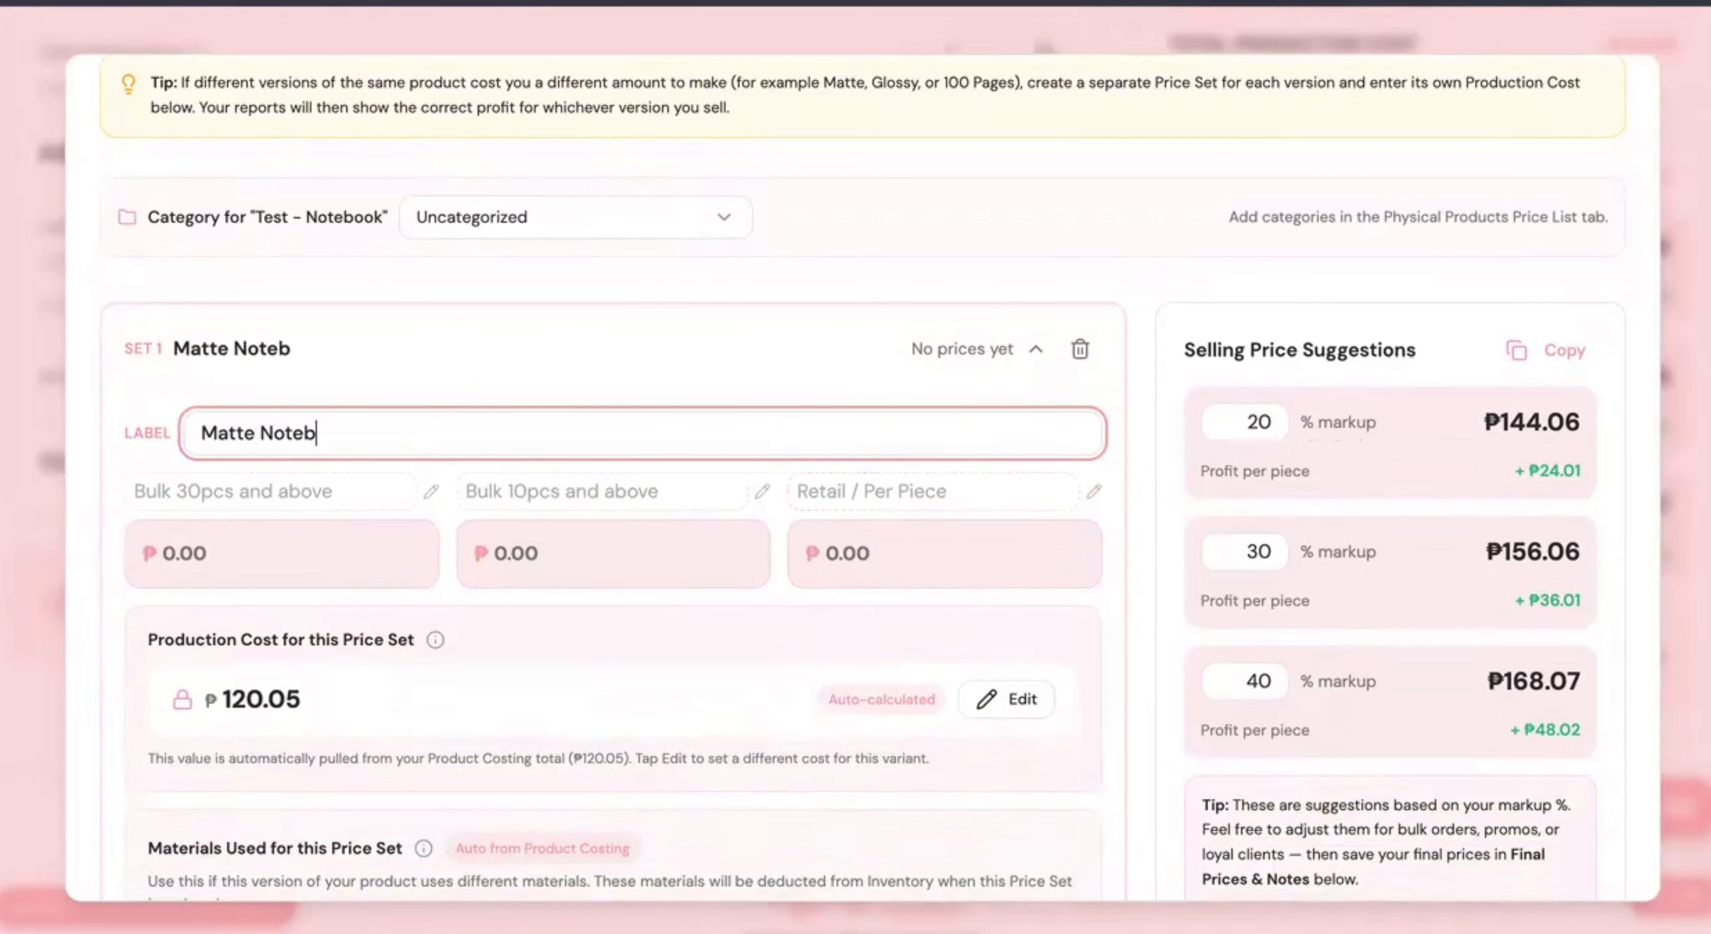
pyautogui.write('ook (80P')
pyautogui.press('BackSpace')
pyautogui.press('BackSpace')
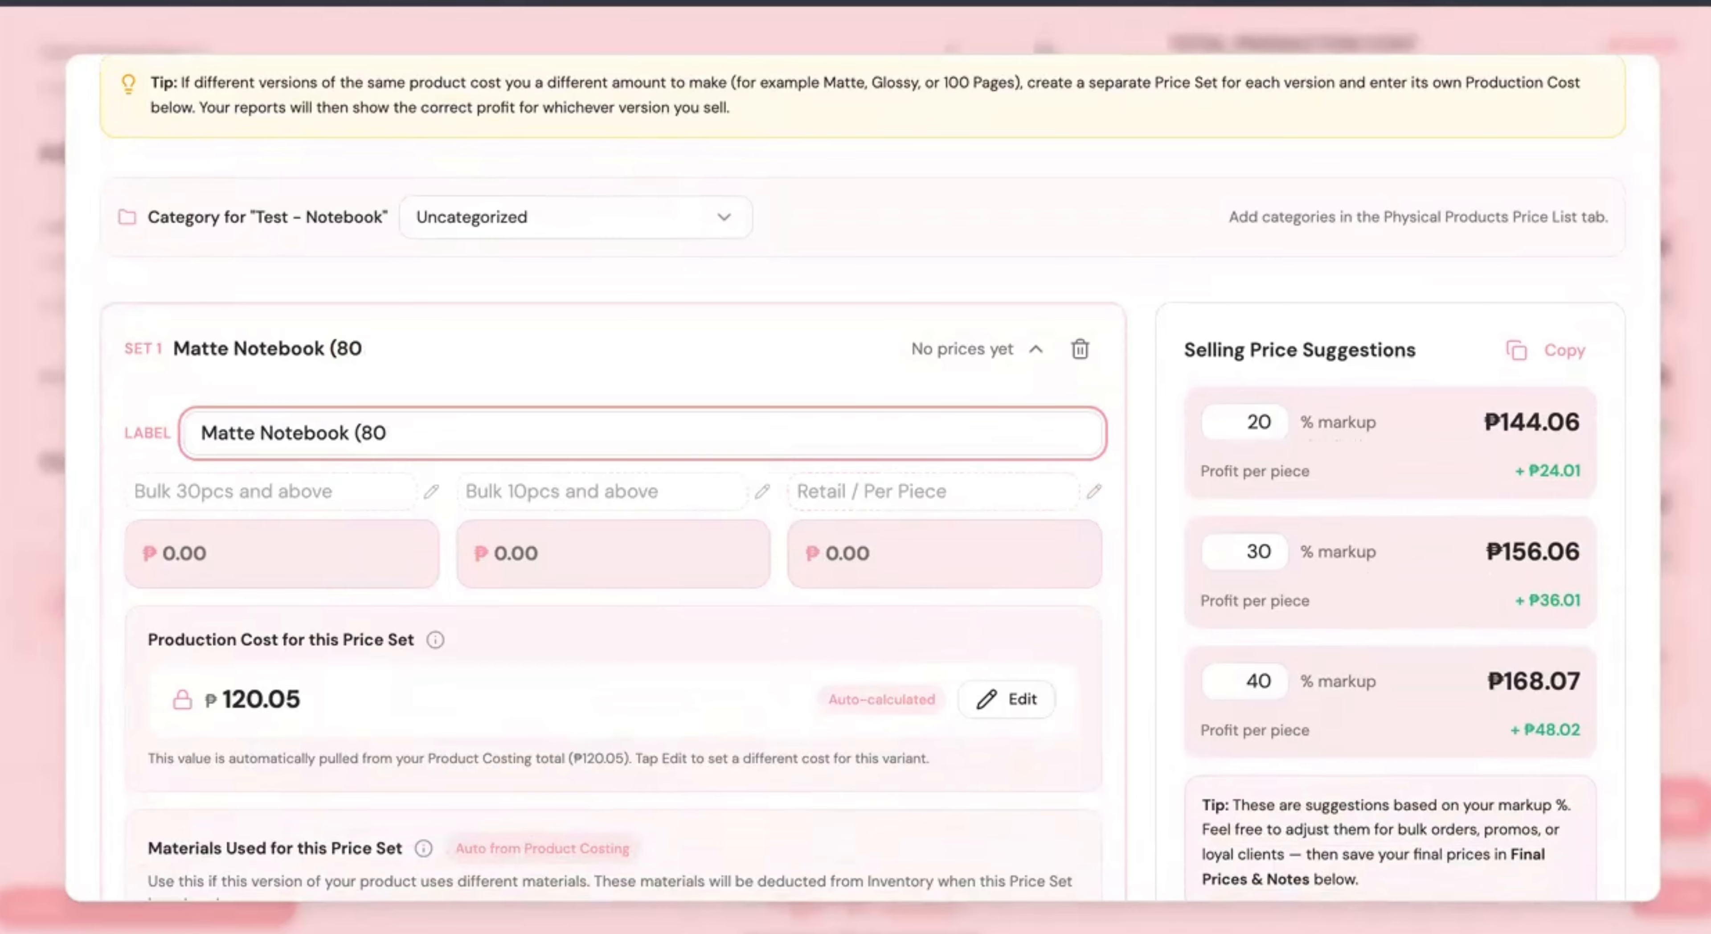
pyautogui.write('0 Pages) A5')
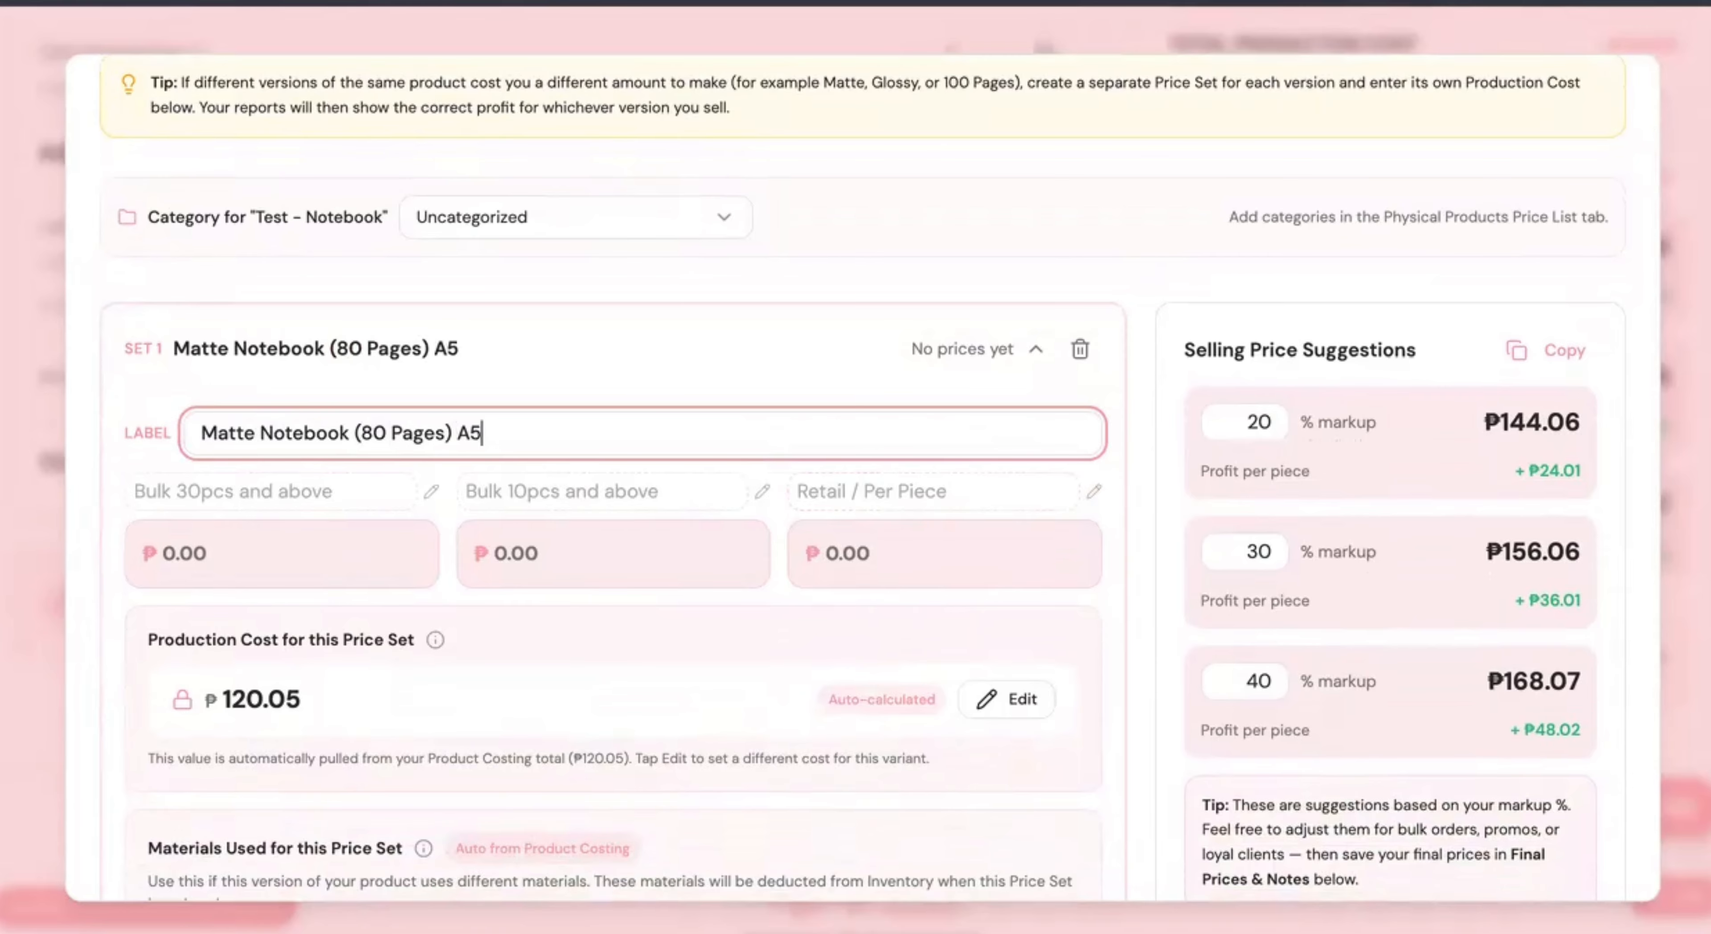
# Step: Set the price tiers to Retail ₱170, Bulk 10pcs ₱160 and Bulk 30pcs ₱145
pyautogui.scroll(-1, 1079, 525)
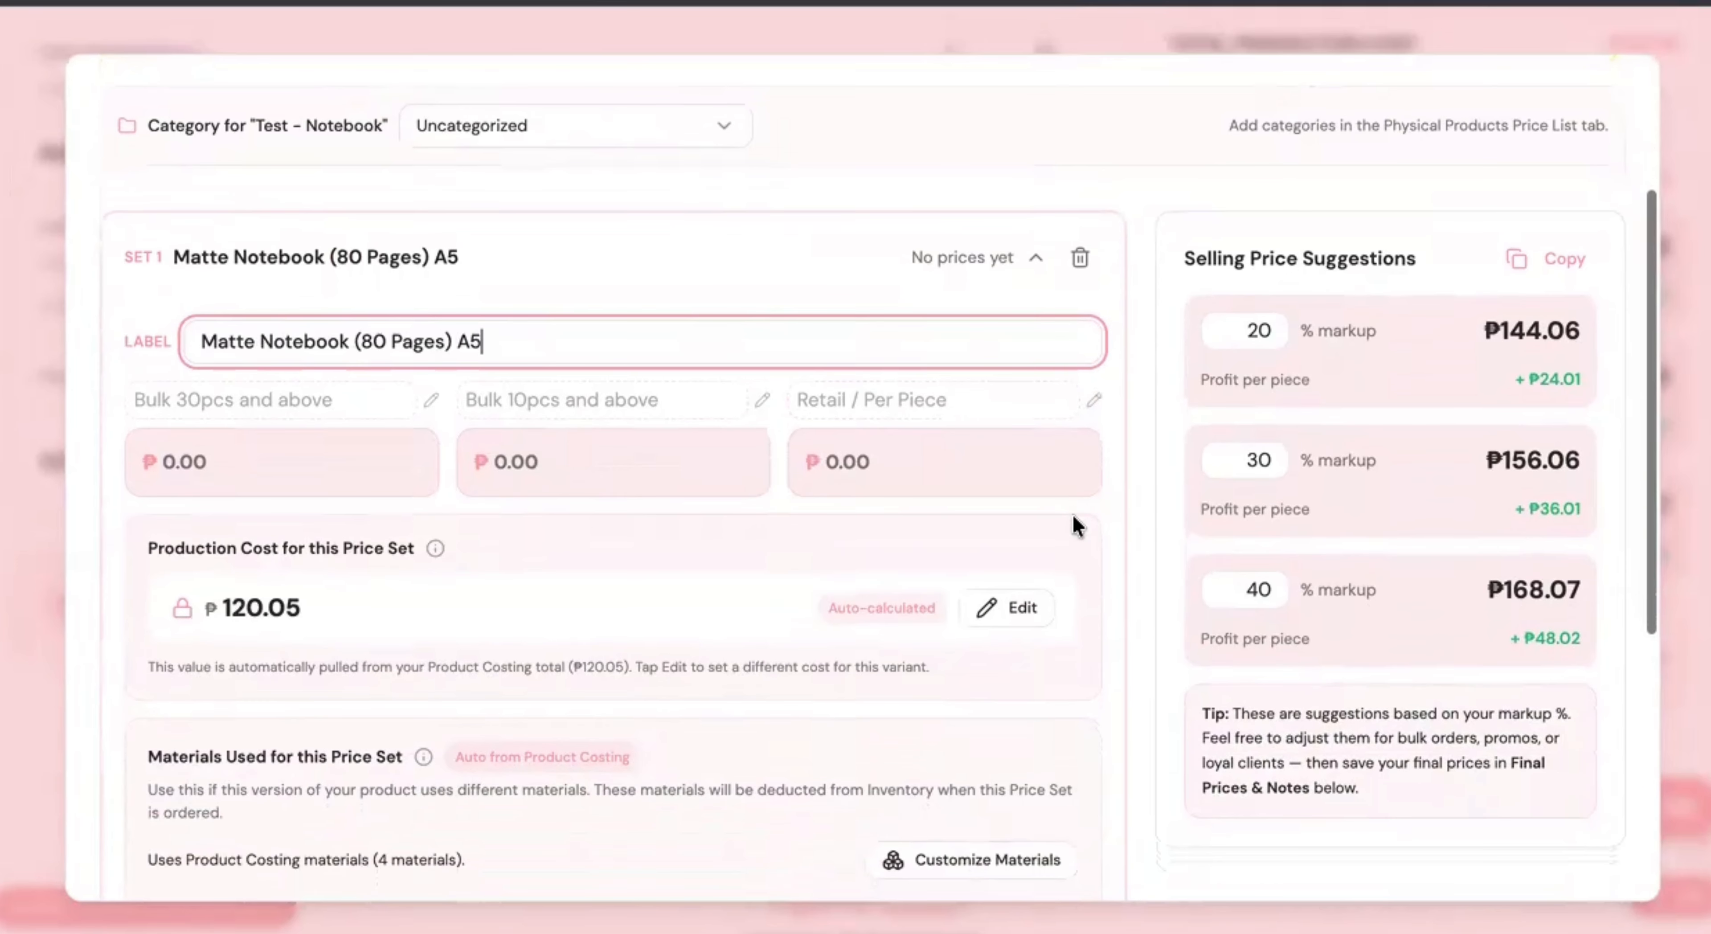
pyautogui.click(957, 405)
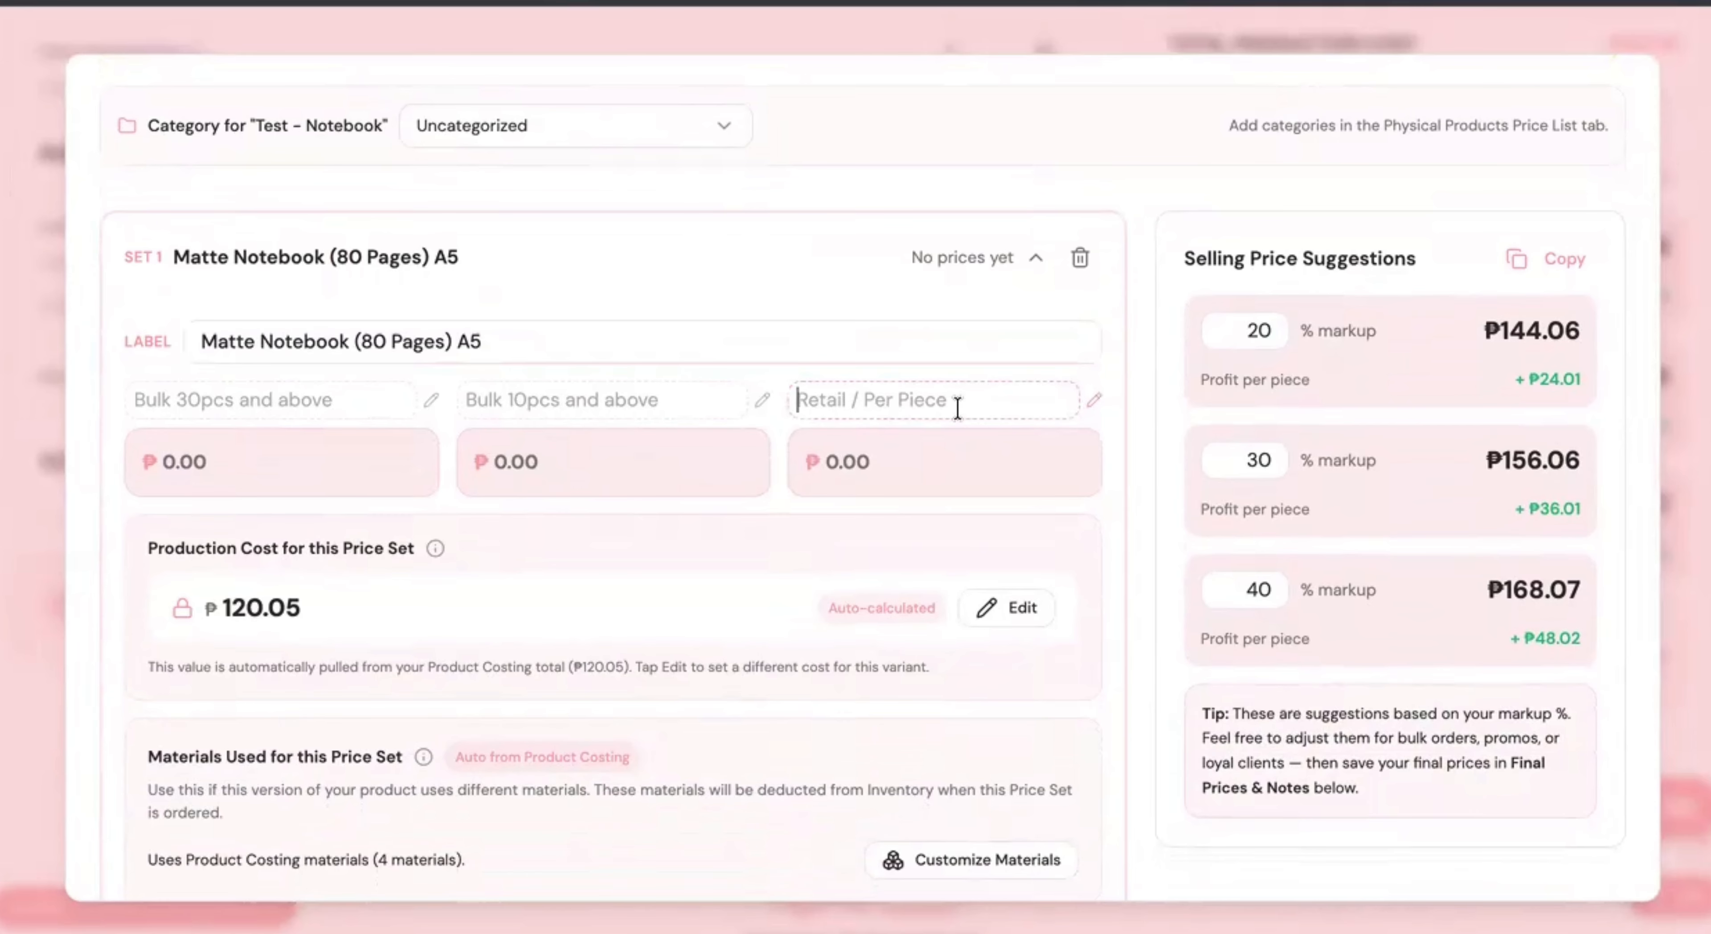
pyautogui.write('Retail')
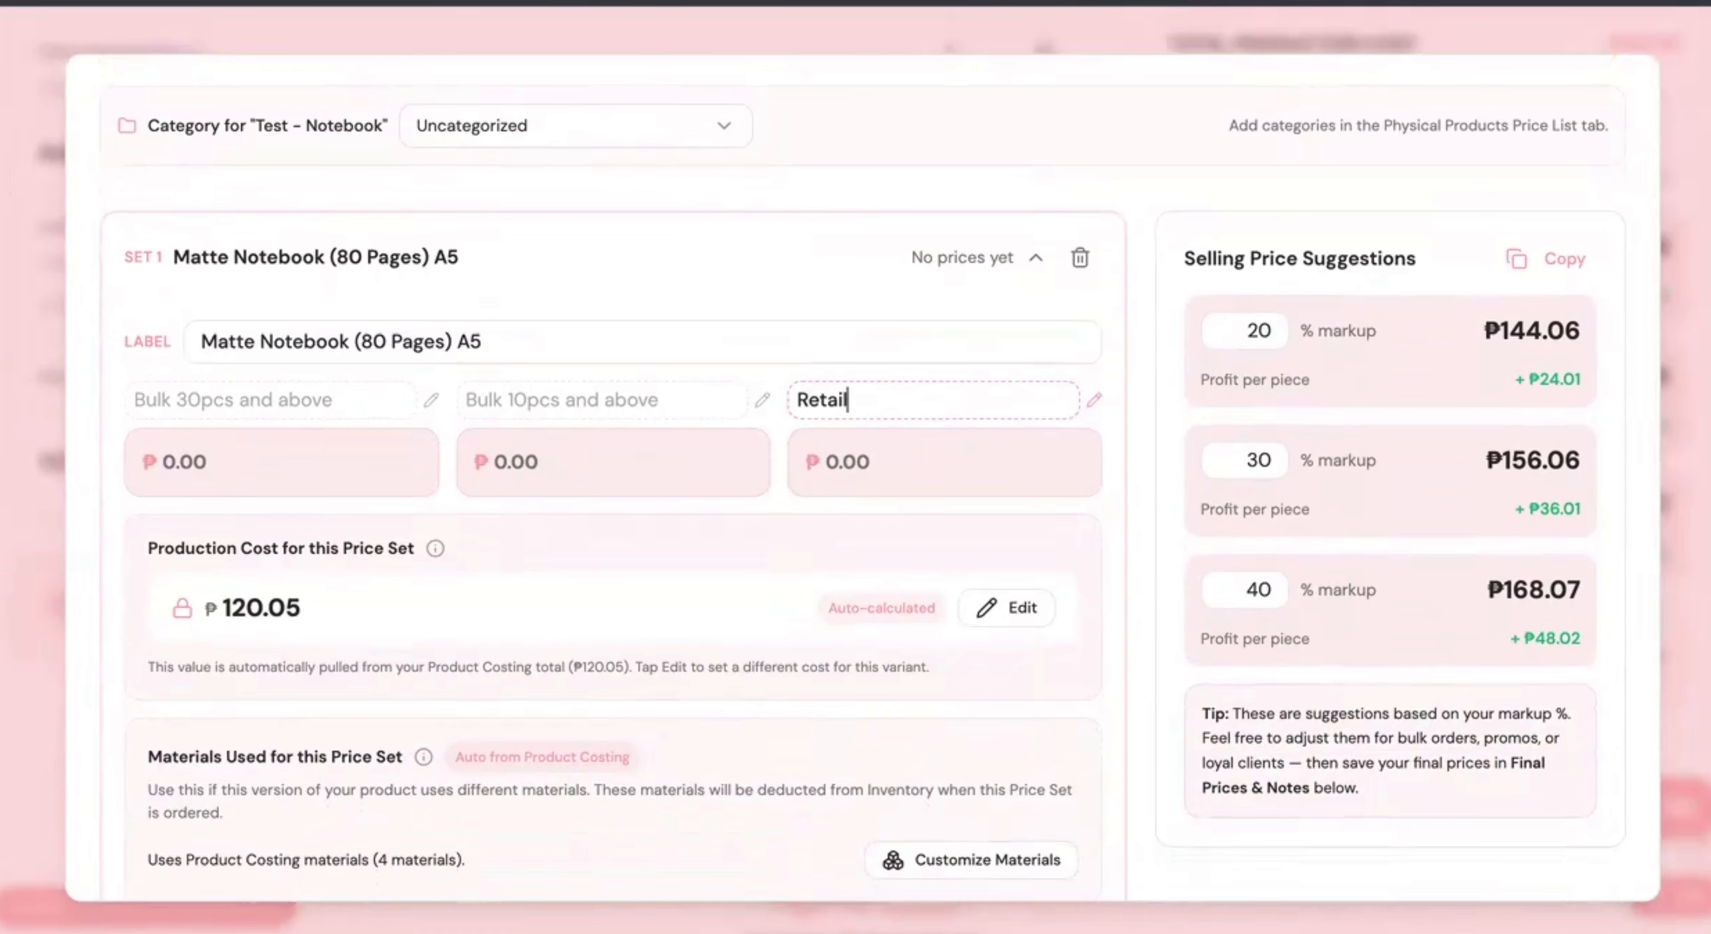
pyautogui.click(916, 447)
pyautogui.write('170')
pyautogui.click(601, 399)
pyautogui.write('Bulk 10pcs')
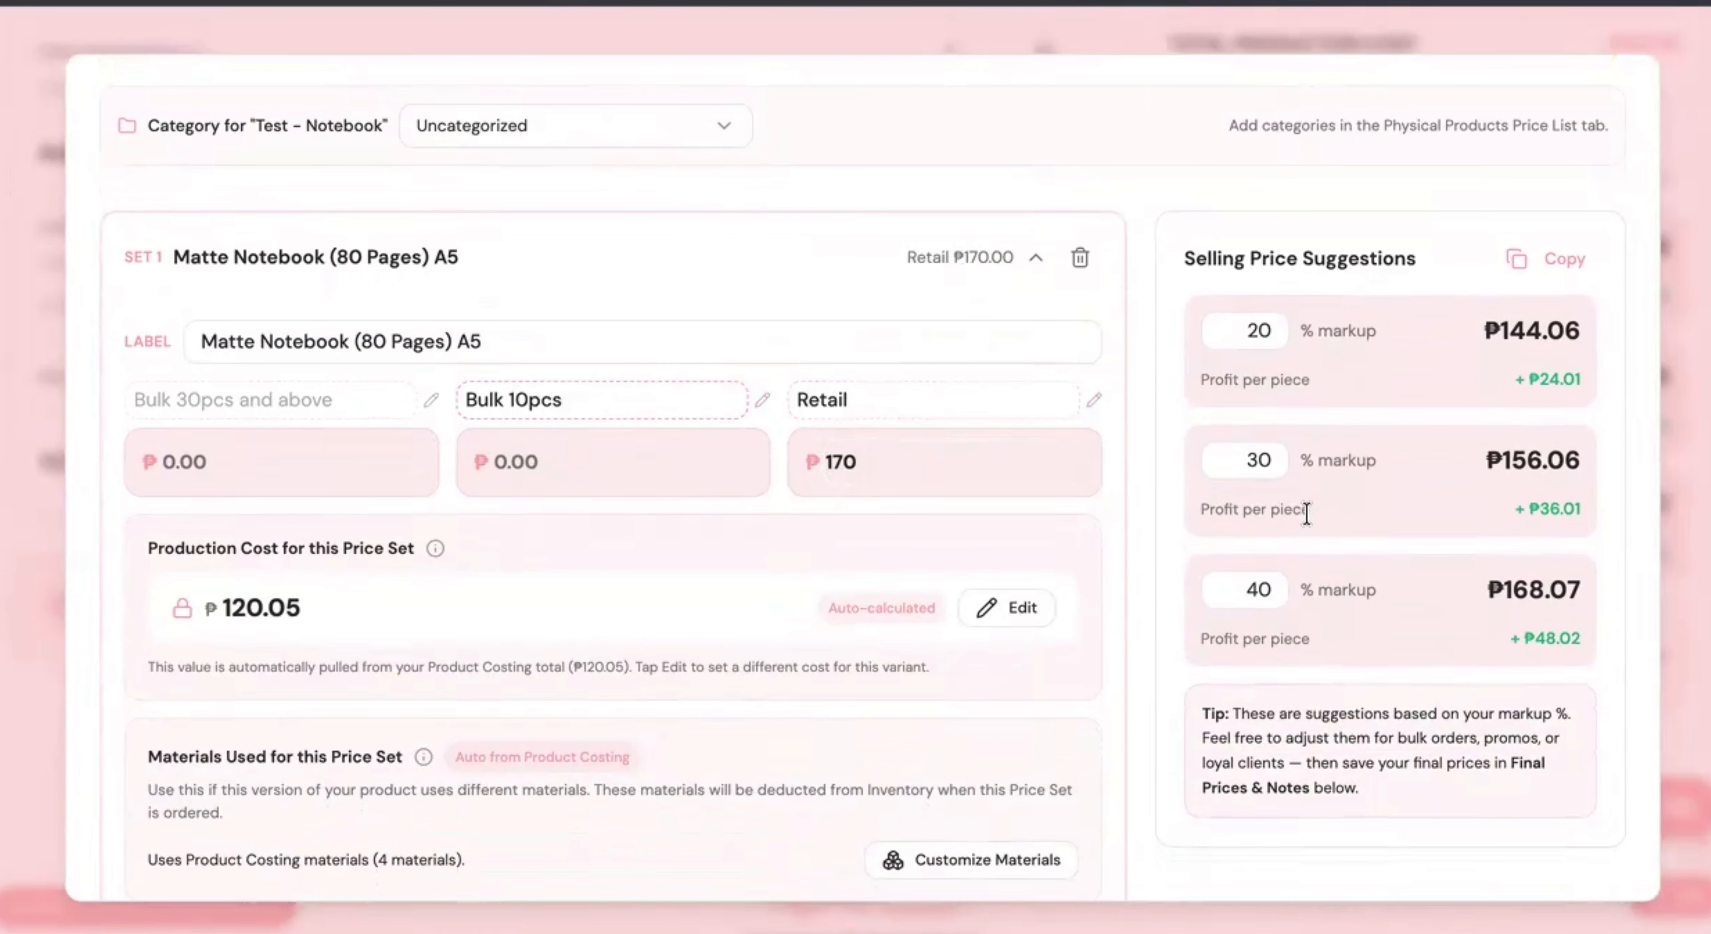
pyautogui.click(638, 463)
pyautogui.write('160')
pyautogui.click(301, 389)
pyautogui.write('Bulk 30')
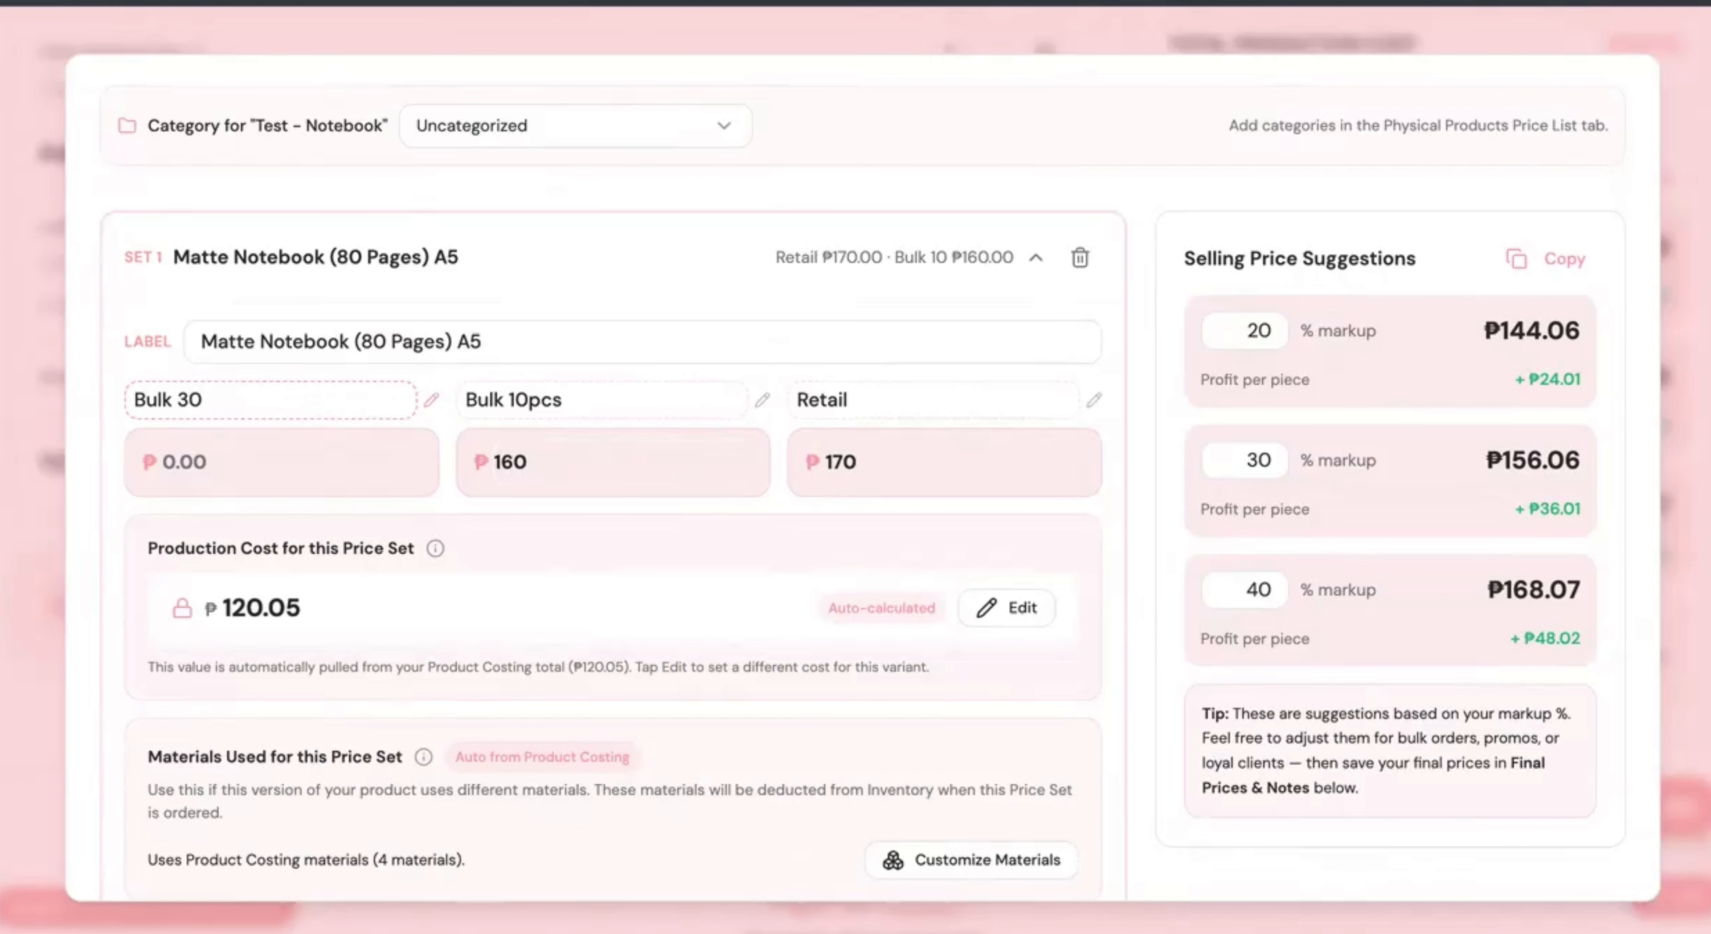
pyautogui.write('pcs')
pyautogui.click(279, 478)
pyautogui.write('145')
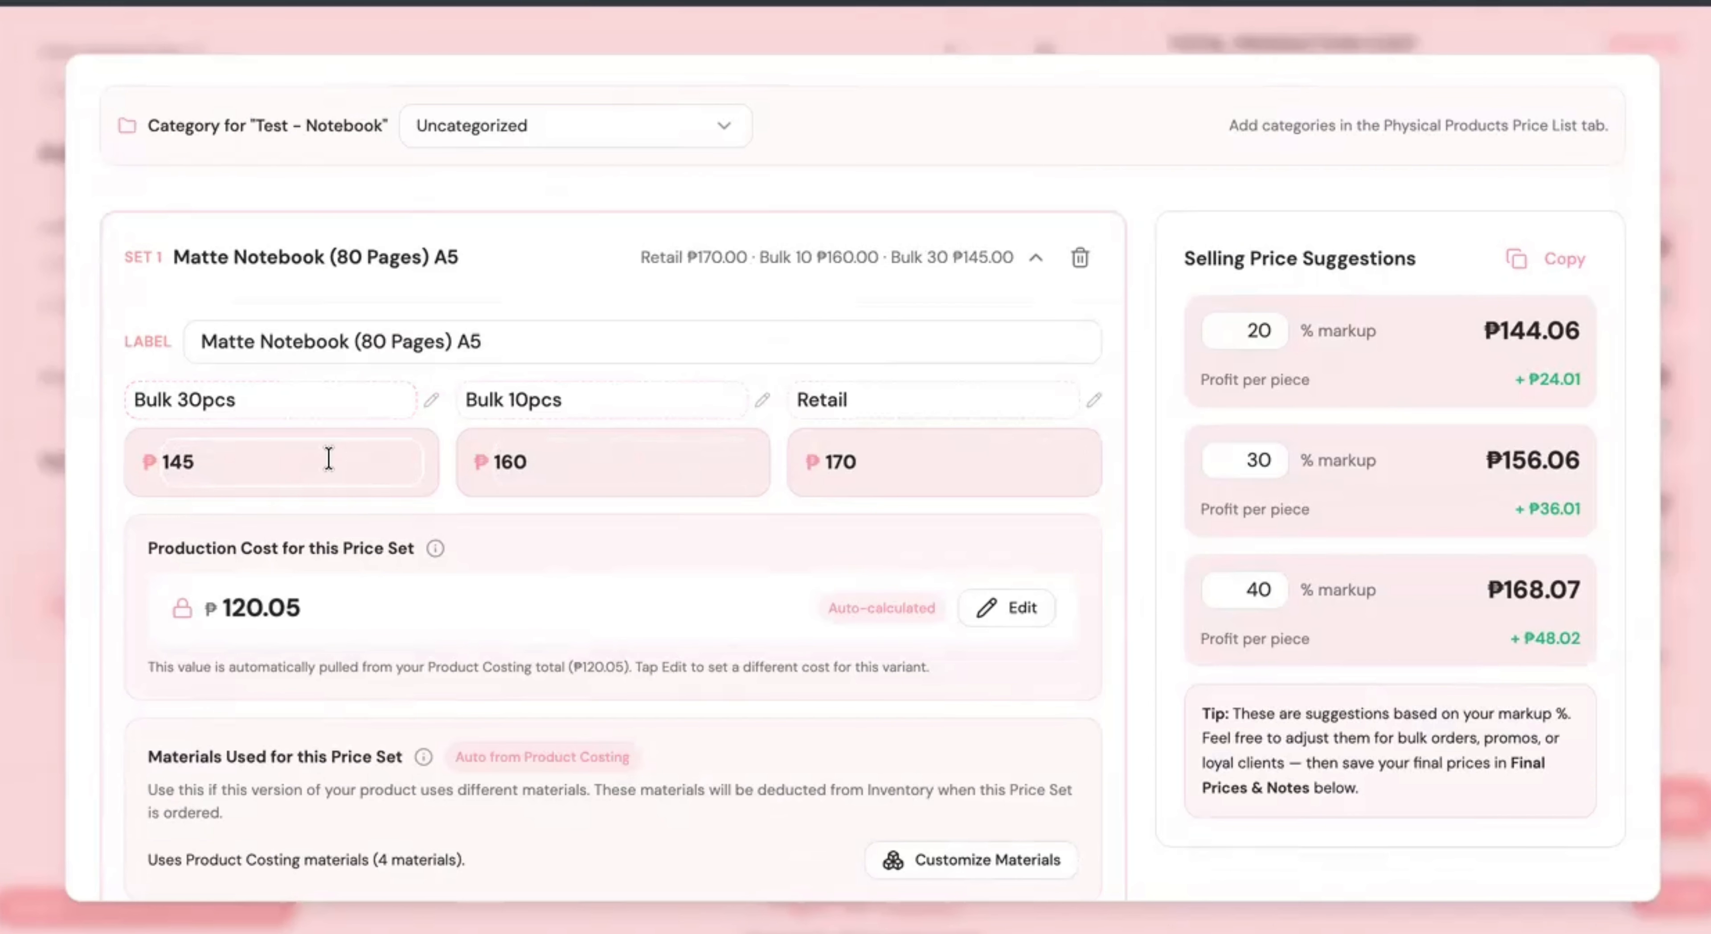
# Step: Give the set custom materials, save and collapse it, and add Price Set 2
pyautogui.scroll(-3, 570, 439)
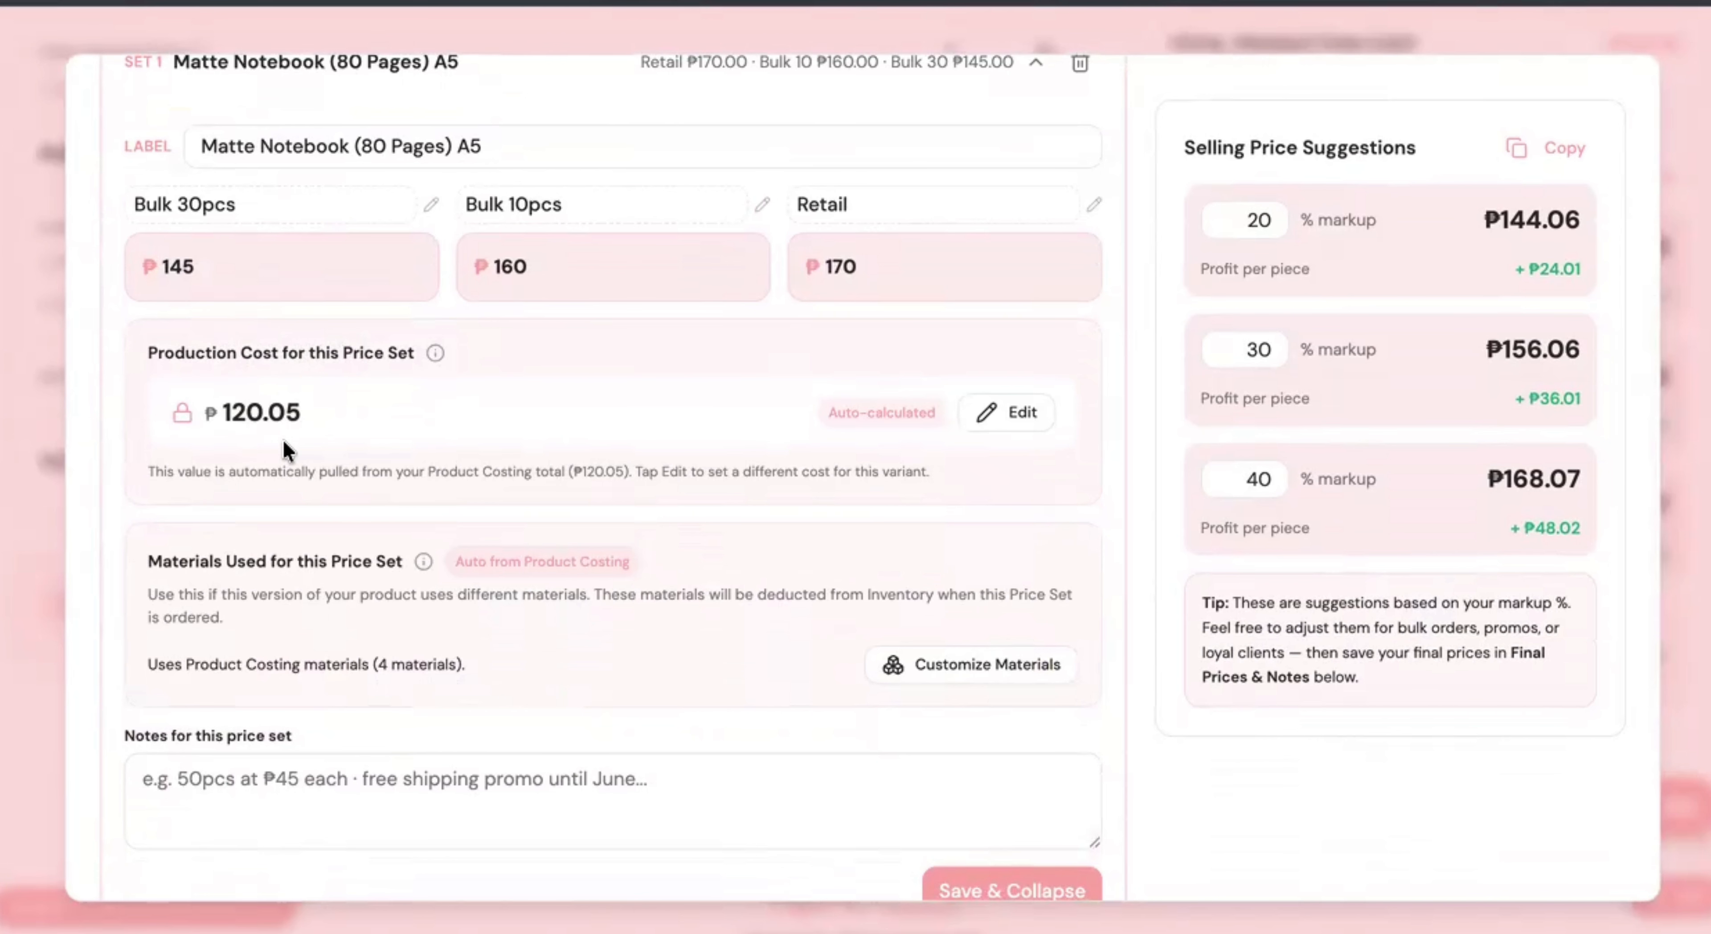
pyautogui.scroll(-3, 284, 435)
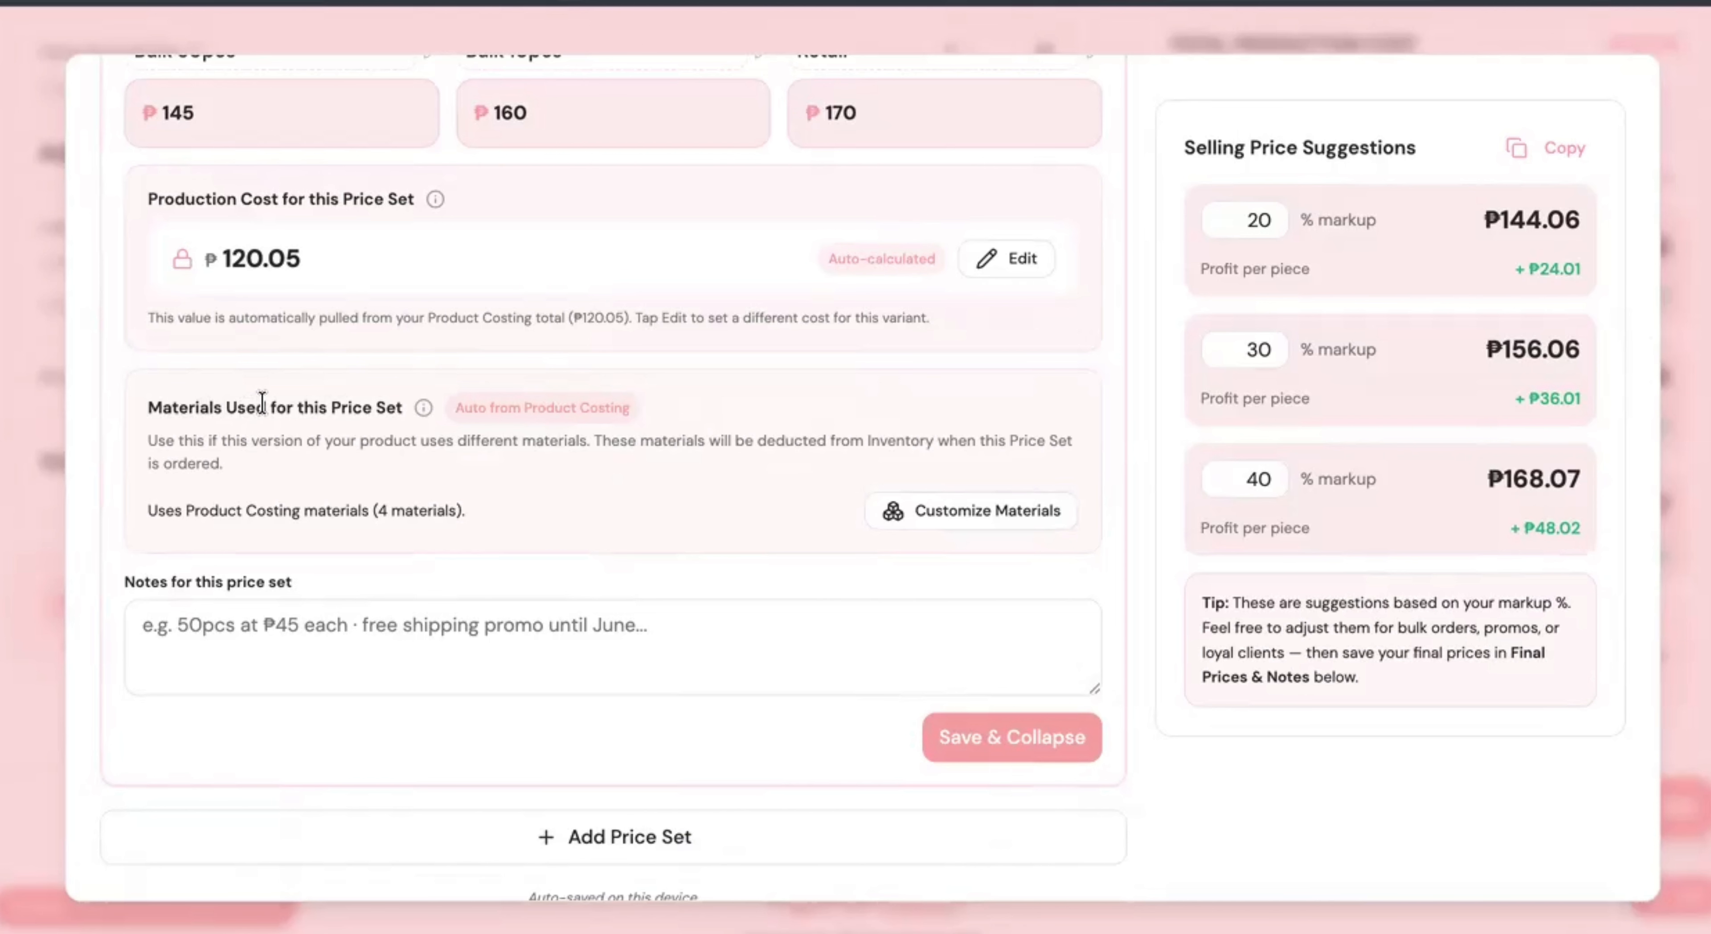
pyautogui.click(1003, 521)
pyautogui.scroll(-3, 855, 485)
pyautogui.hscroll(2, 817, 538)
pyautogui.hscroll(-2, 812, 525)
pyautogui.scroll(-5, 812, 525)
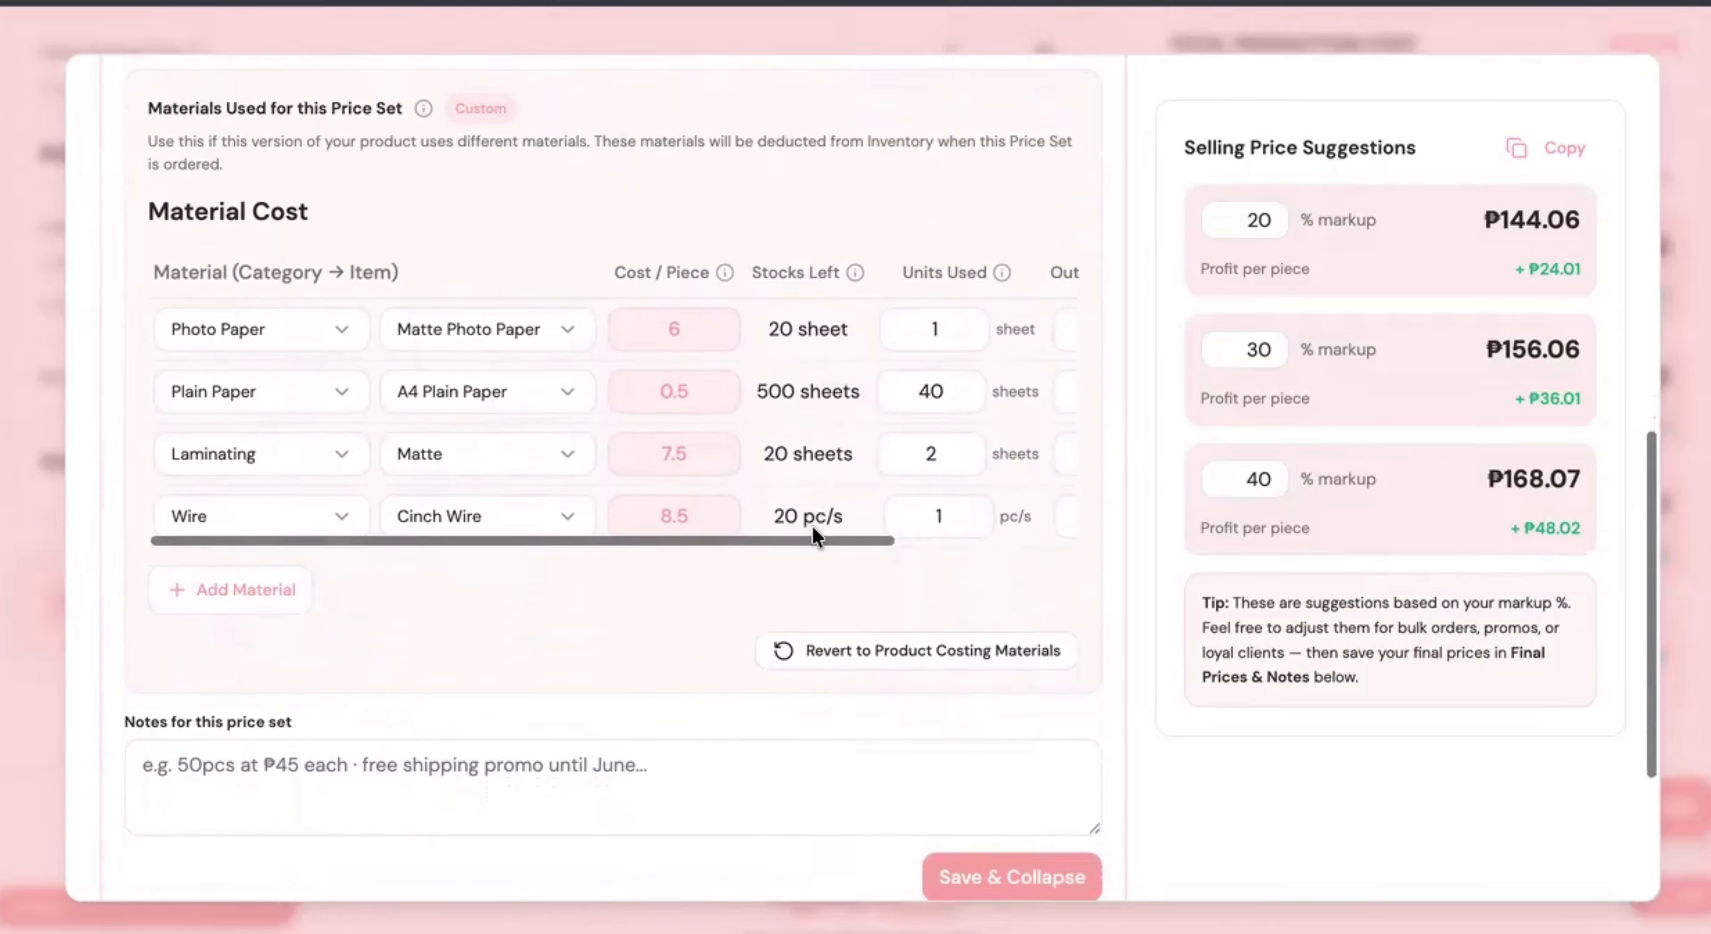
pyautogui.click(986, 679)
pyautogui.click(769, 622)
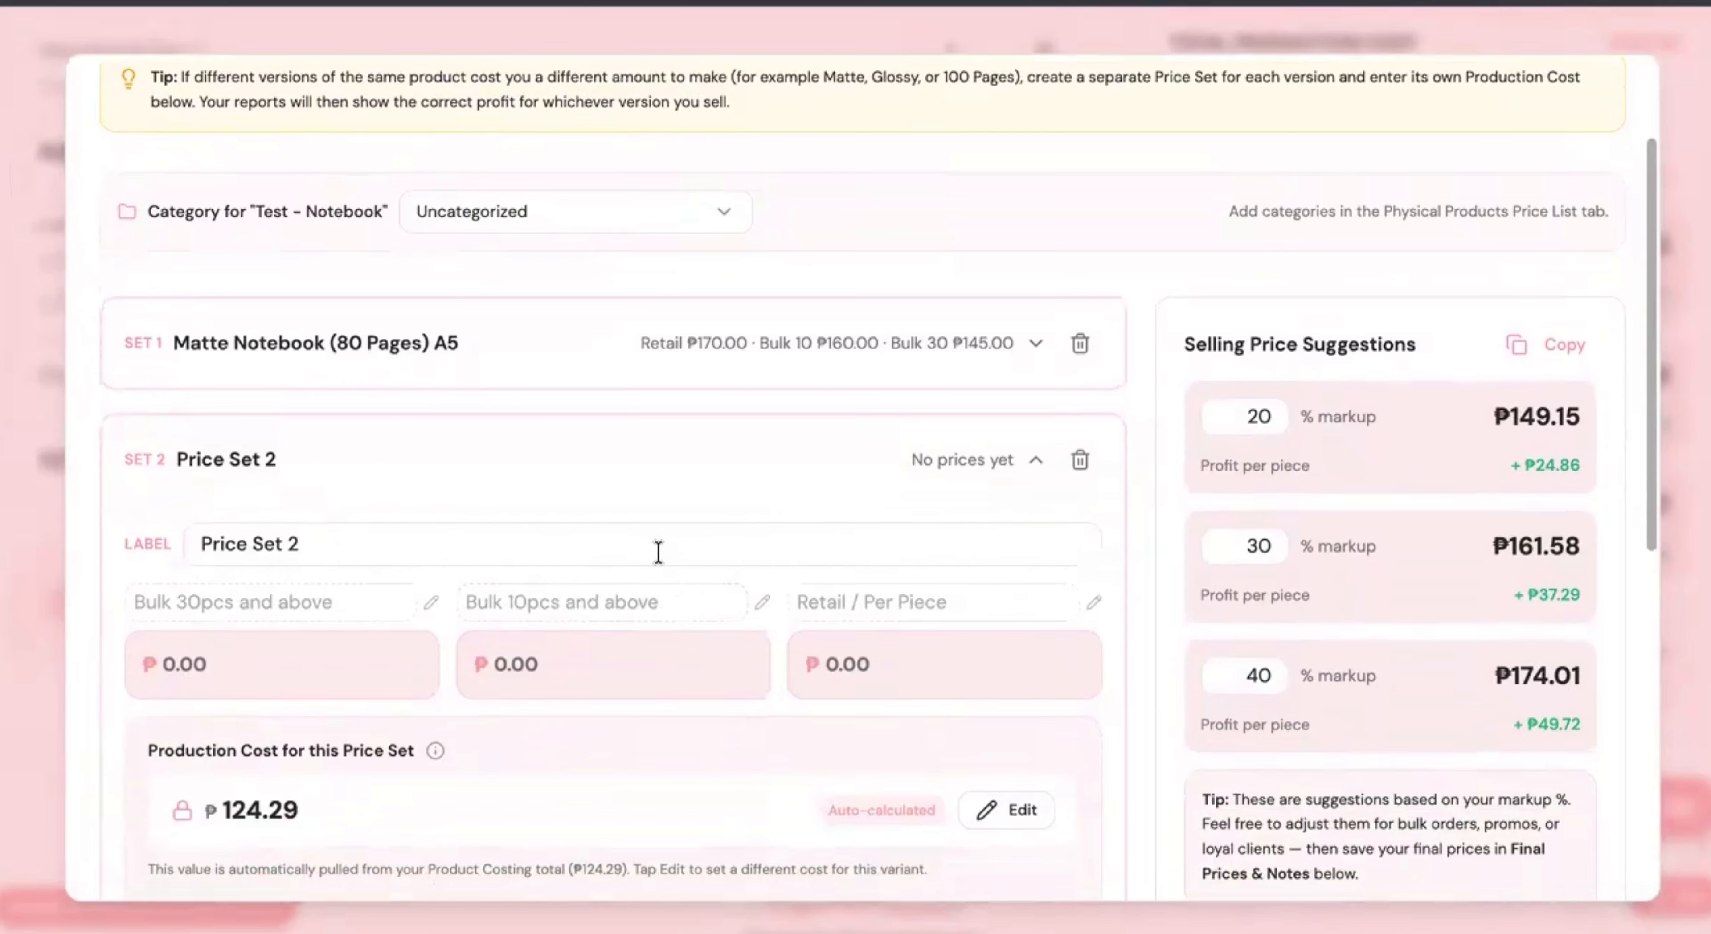
# Step: Name the new set 'Glitter Notebook (80 Pages) A5' with a Retail tier at ₱175
pyautogui.click(656, 553)
pyautogui.write('Glitter Notebook (80 Pages) A5')
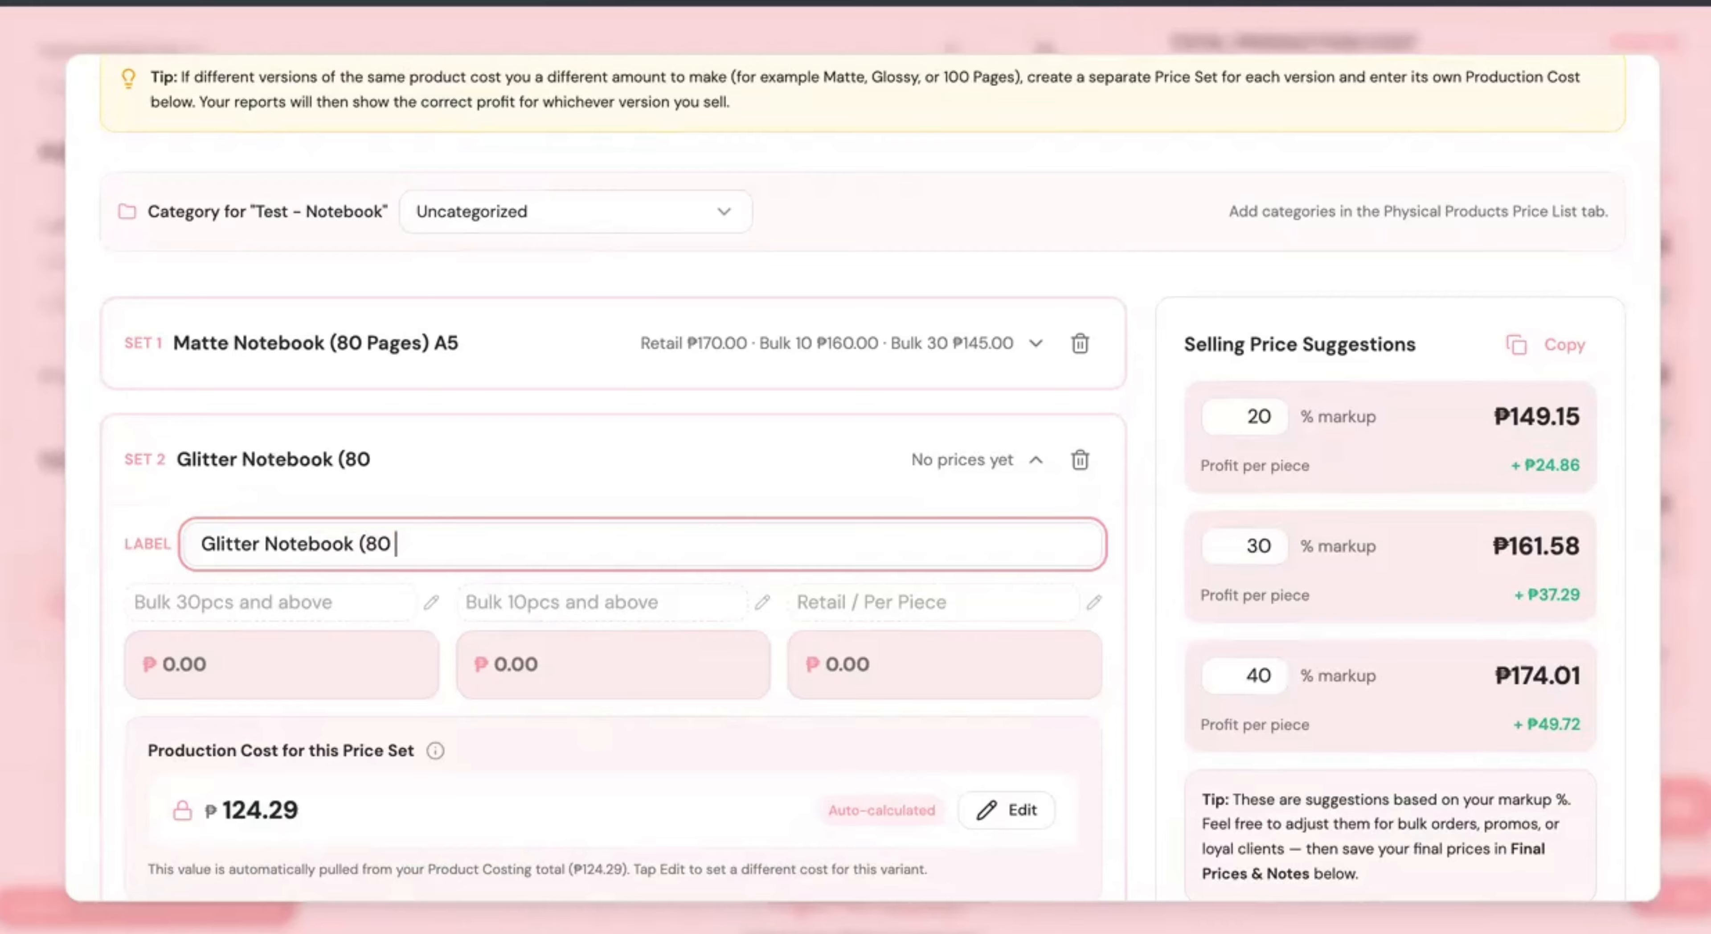
pyautogui.click(905, 606)
pyautogui.write('Retail')
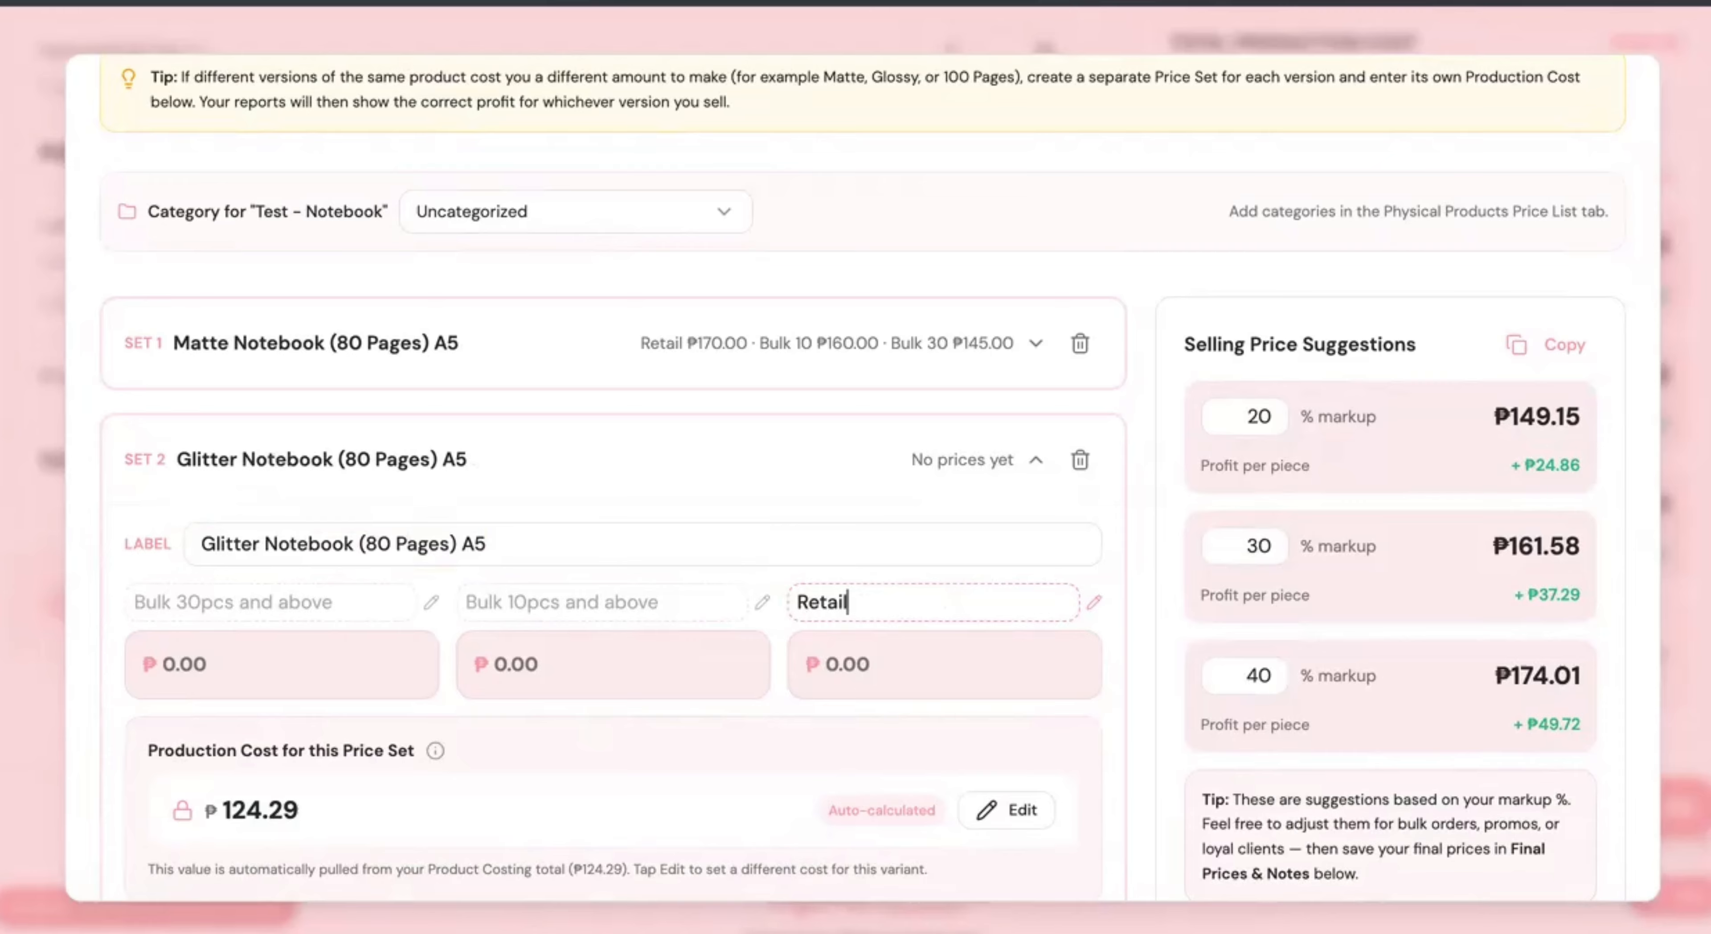
pyautogui.click(913, 655)
pyautogui.write('175')
# Step: Add a Bulk 10pcs tier at ₱160 and a Bulk 30pcs tier at ₱150
pyautogui.click(598, 602)
pyautogui.write('Bulk 10pcs')
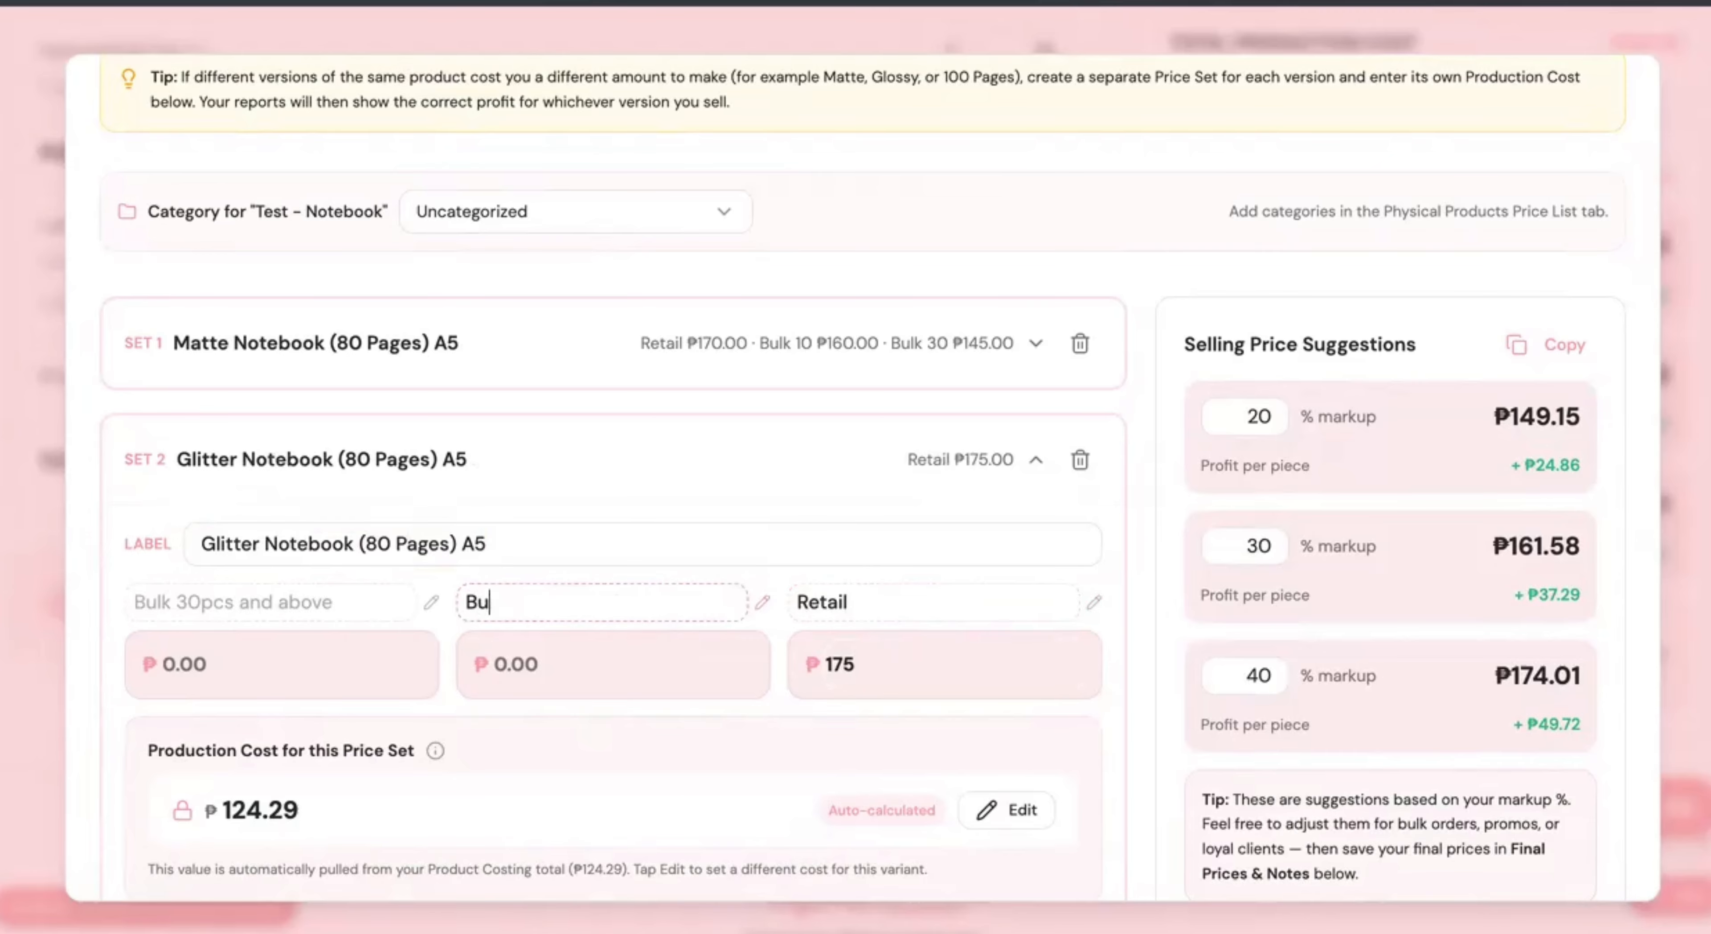
pyautogui.click(610, 664)
pyautogui.write('160')
pyautogui.click(360, 593)
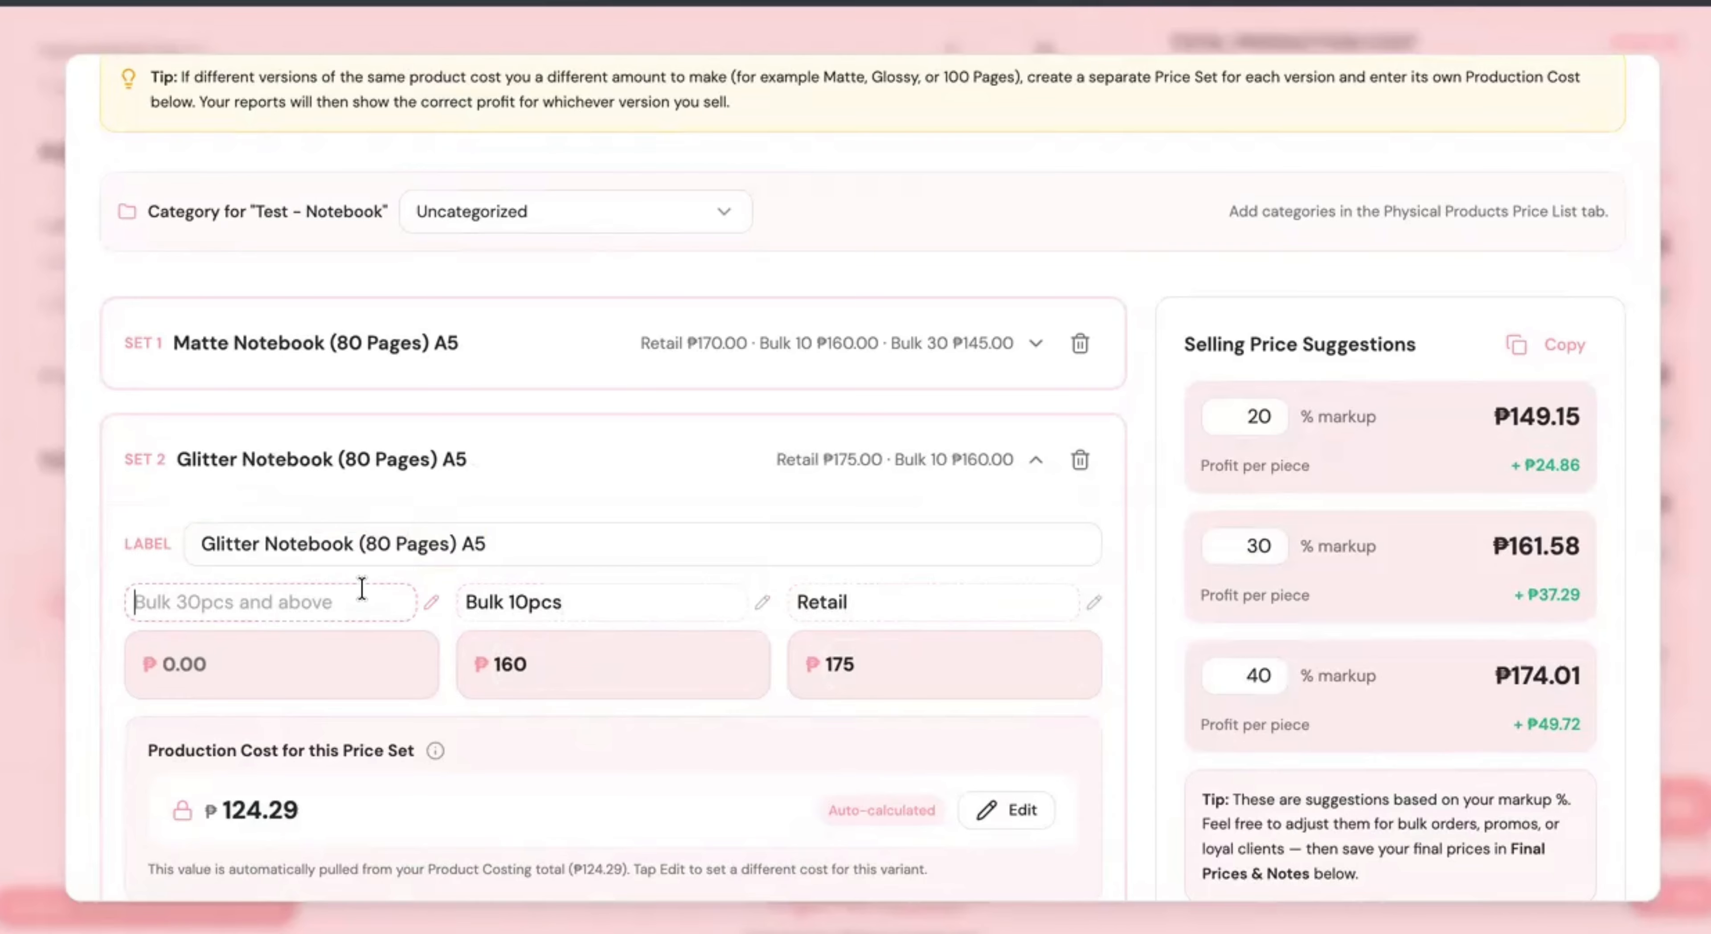
pyautogui.write('Bulk 30pcs')
pyautogui.click(299, 664)
pyautogui.write('150')
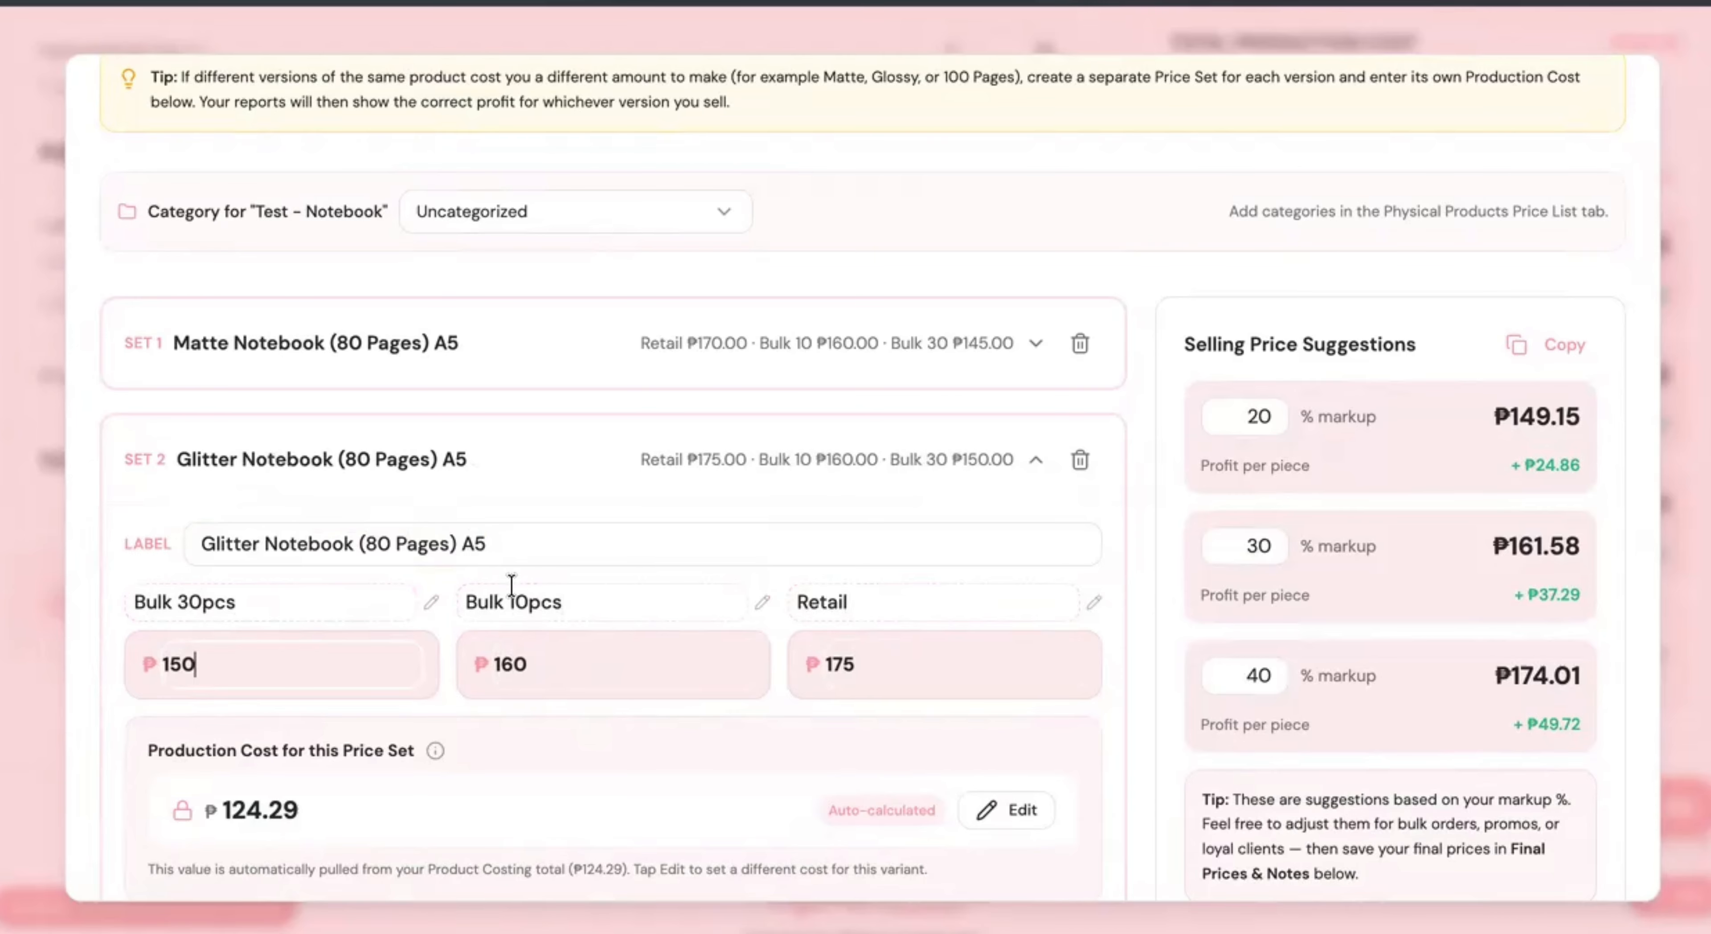
pyautogui.scroll(-5, 485, 661)
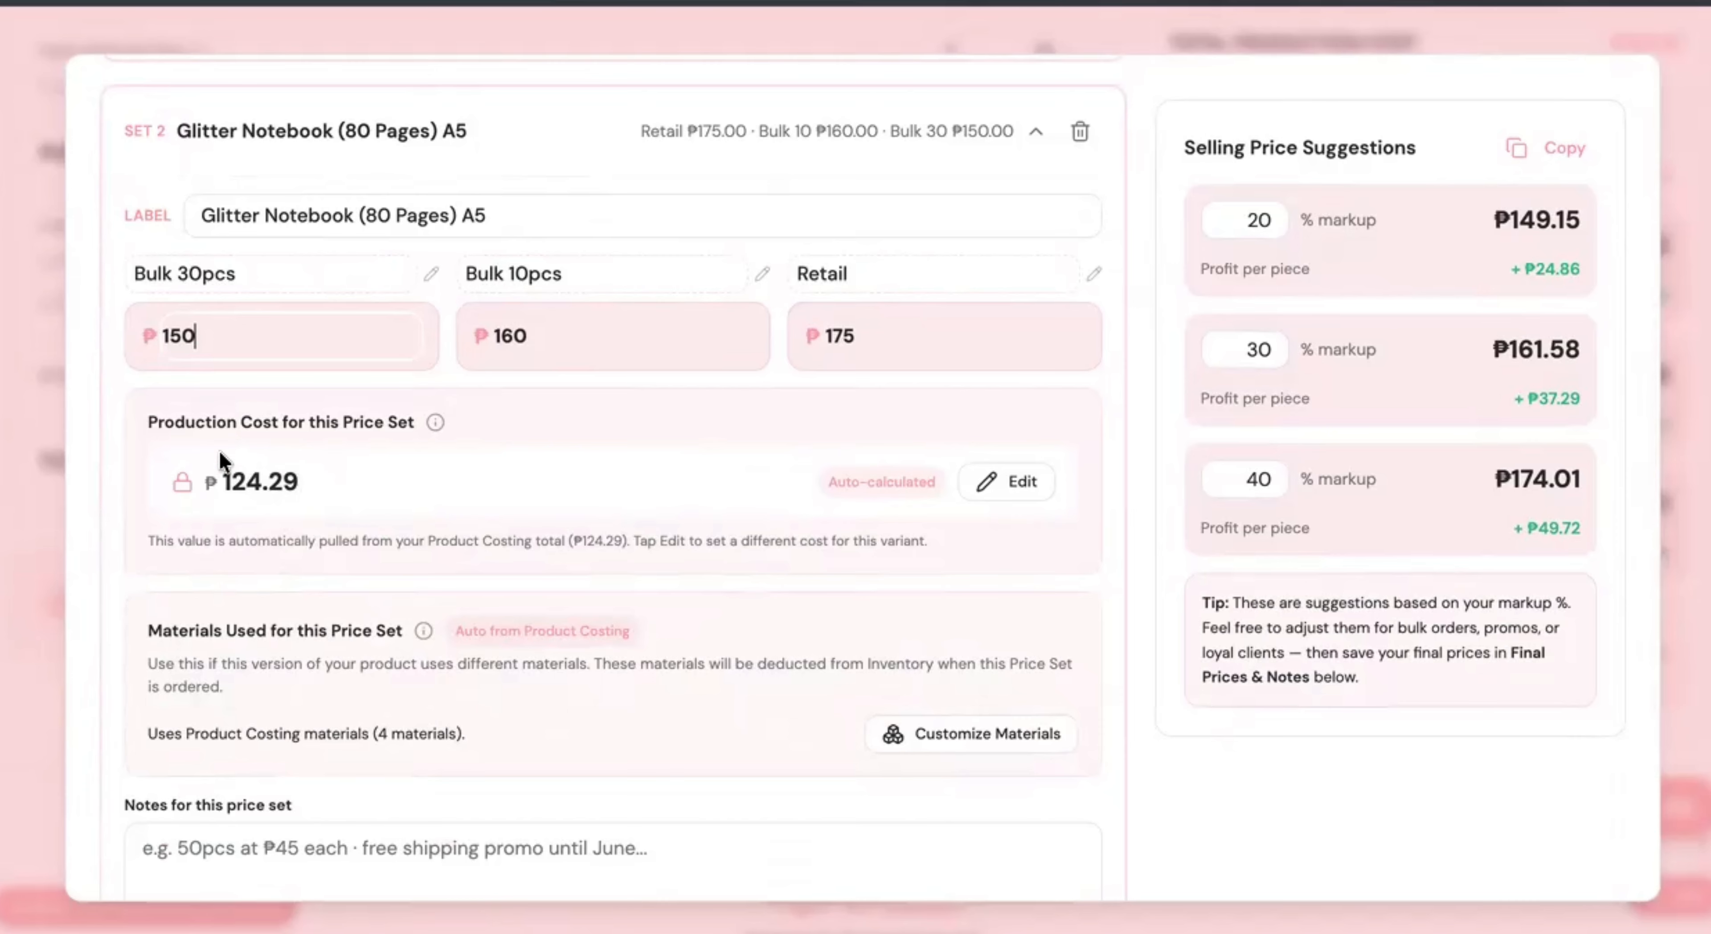
pyautogui.click(300, 481)
# Step: Give the set its own materials with Glitter laminating and save it
pyautogui.scroll(-3, 246, 465)
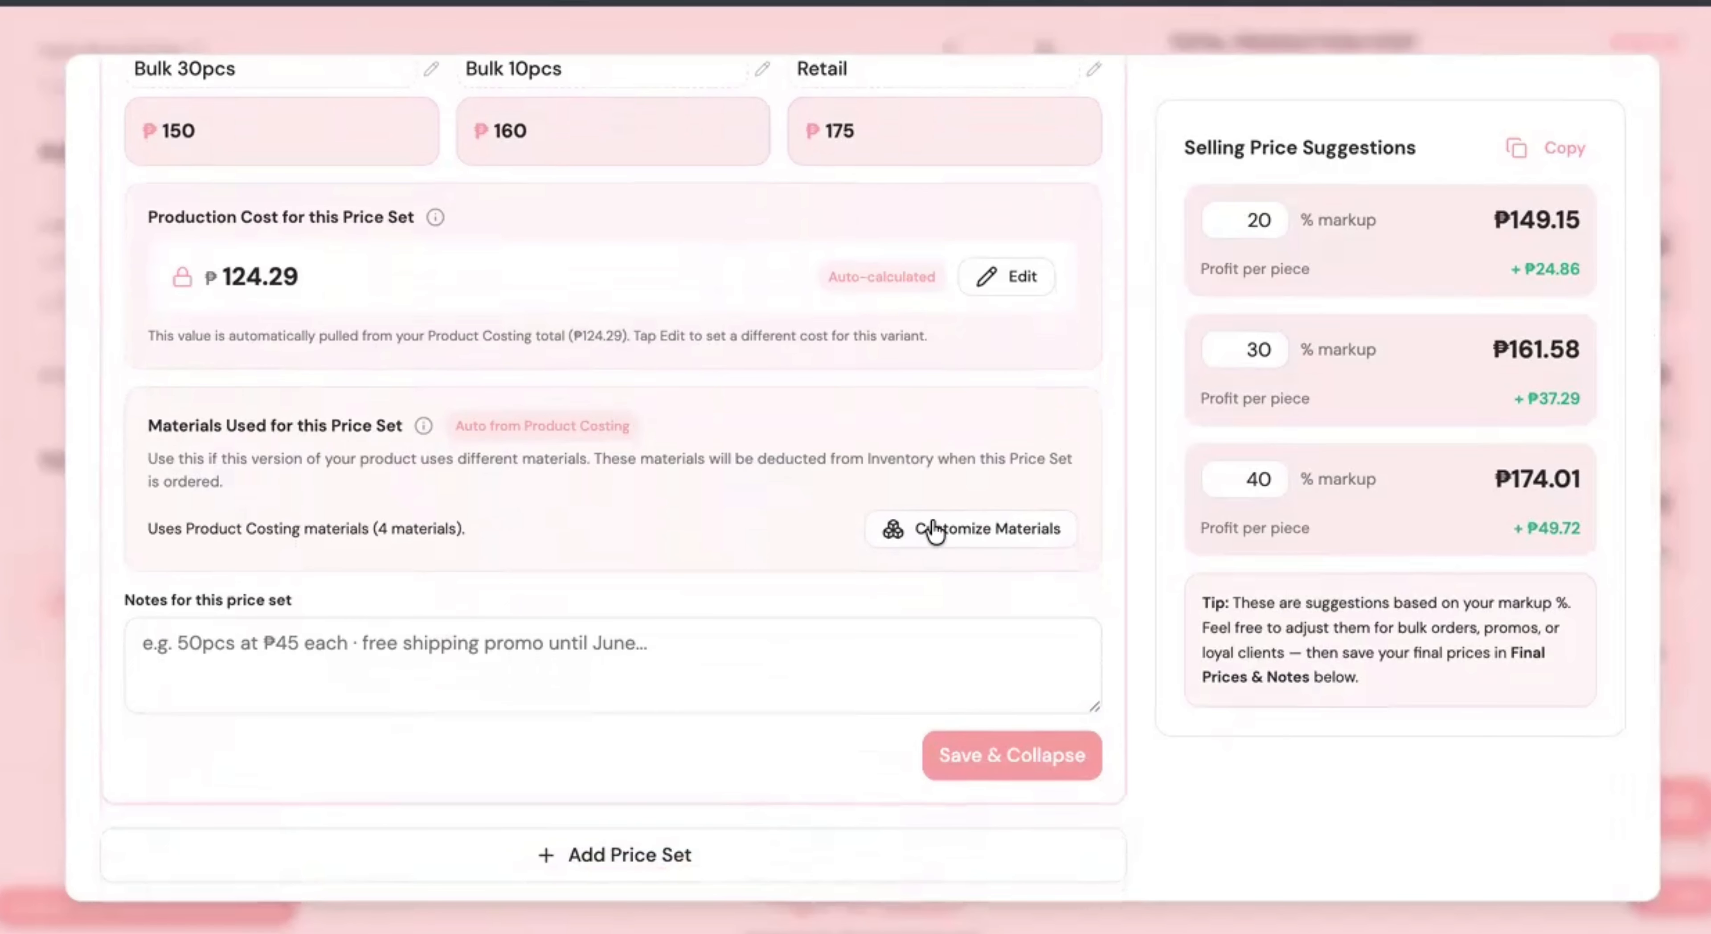
pyautogui.click(969, 532)
pyautogui.scroll(-2, 570, 618)
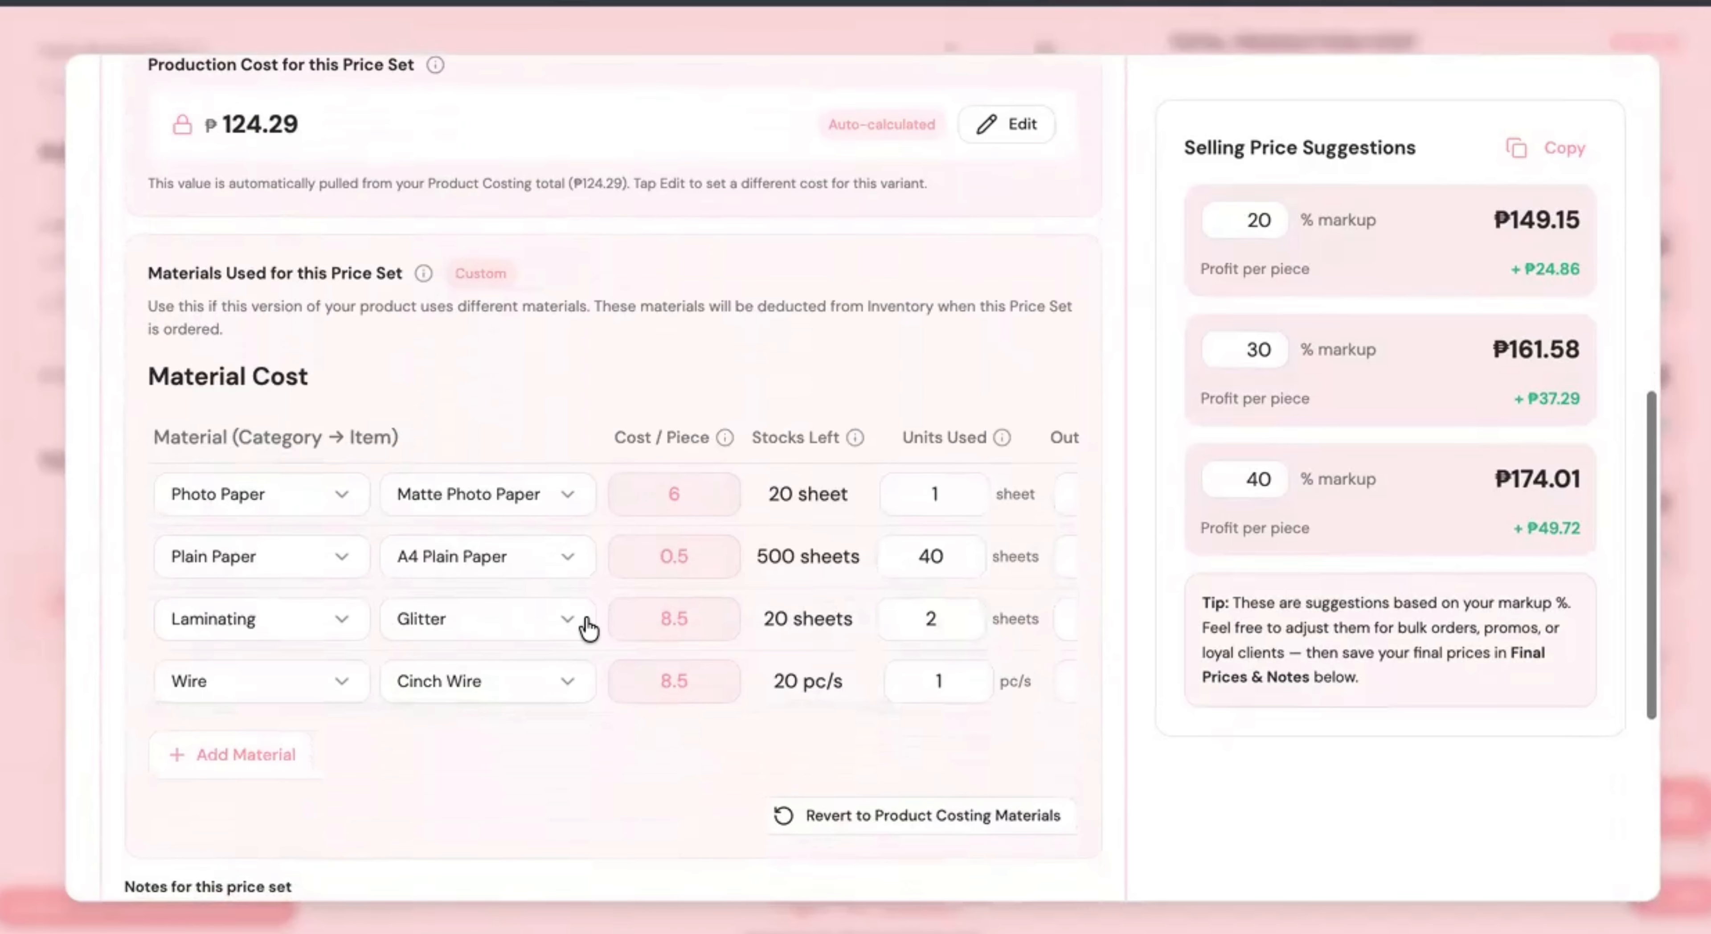
pyautogui.hscroll(3, 782, 570)
pyautogui.hscroll(-3, 780, 574)
pyautogui.scroll(-5, 781, 575)
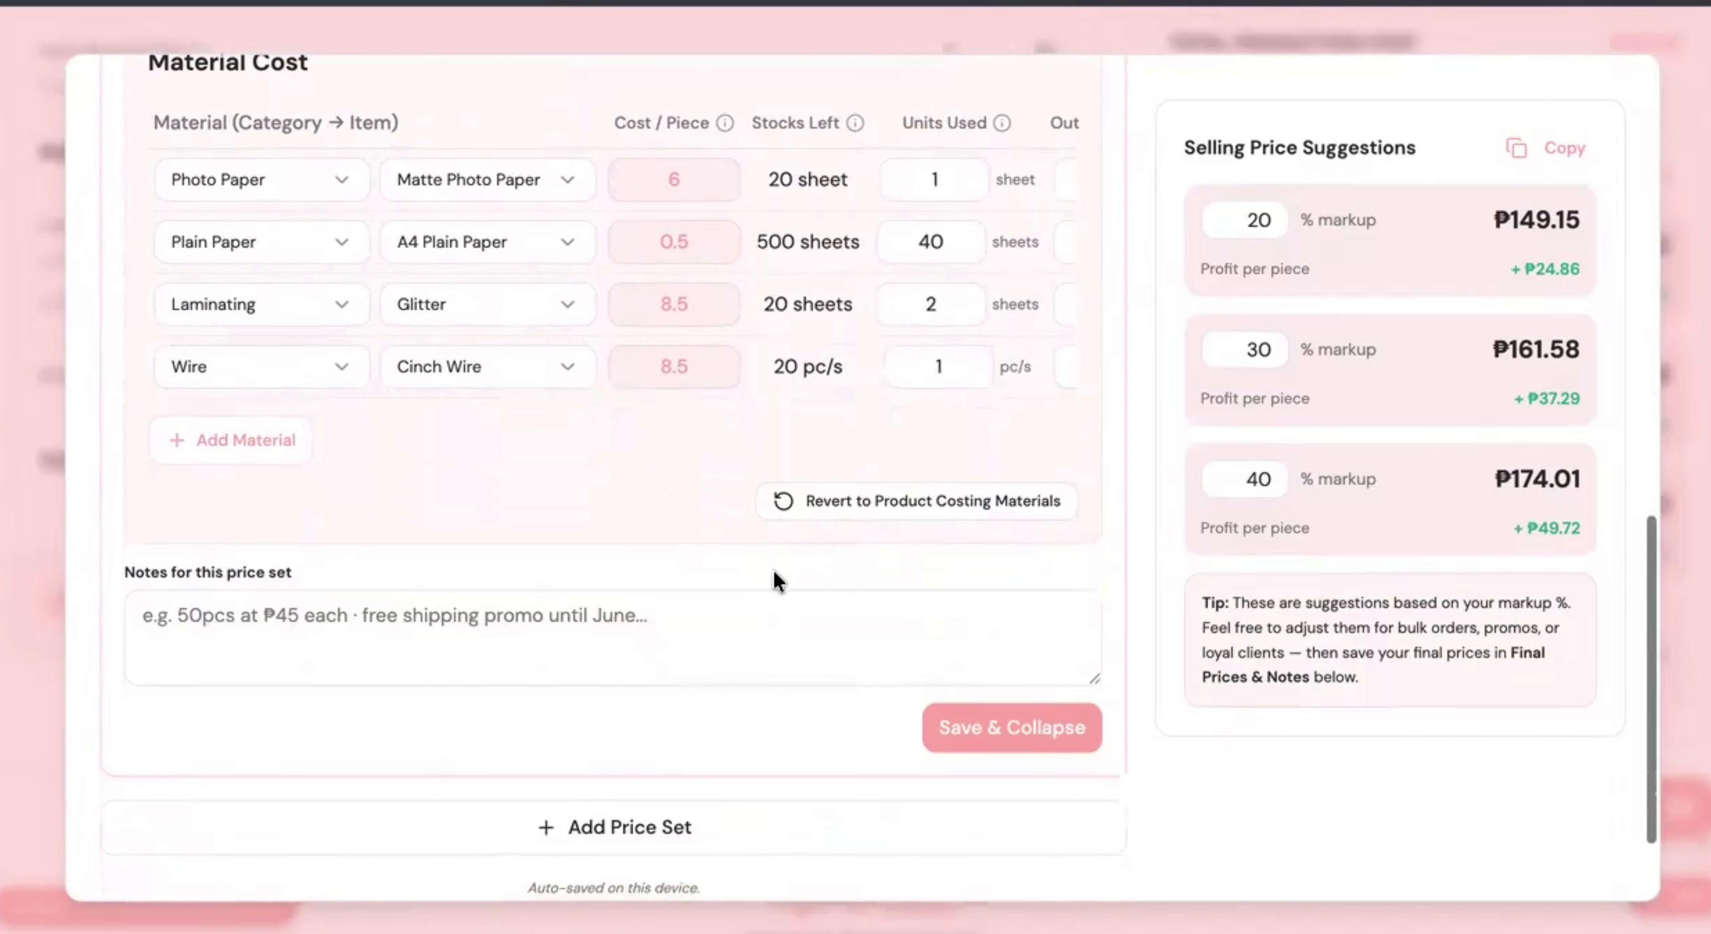
pyautogui.click(972, 723)
pyautogui.scroll(2, 971, 714)
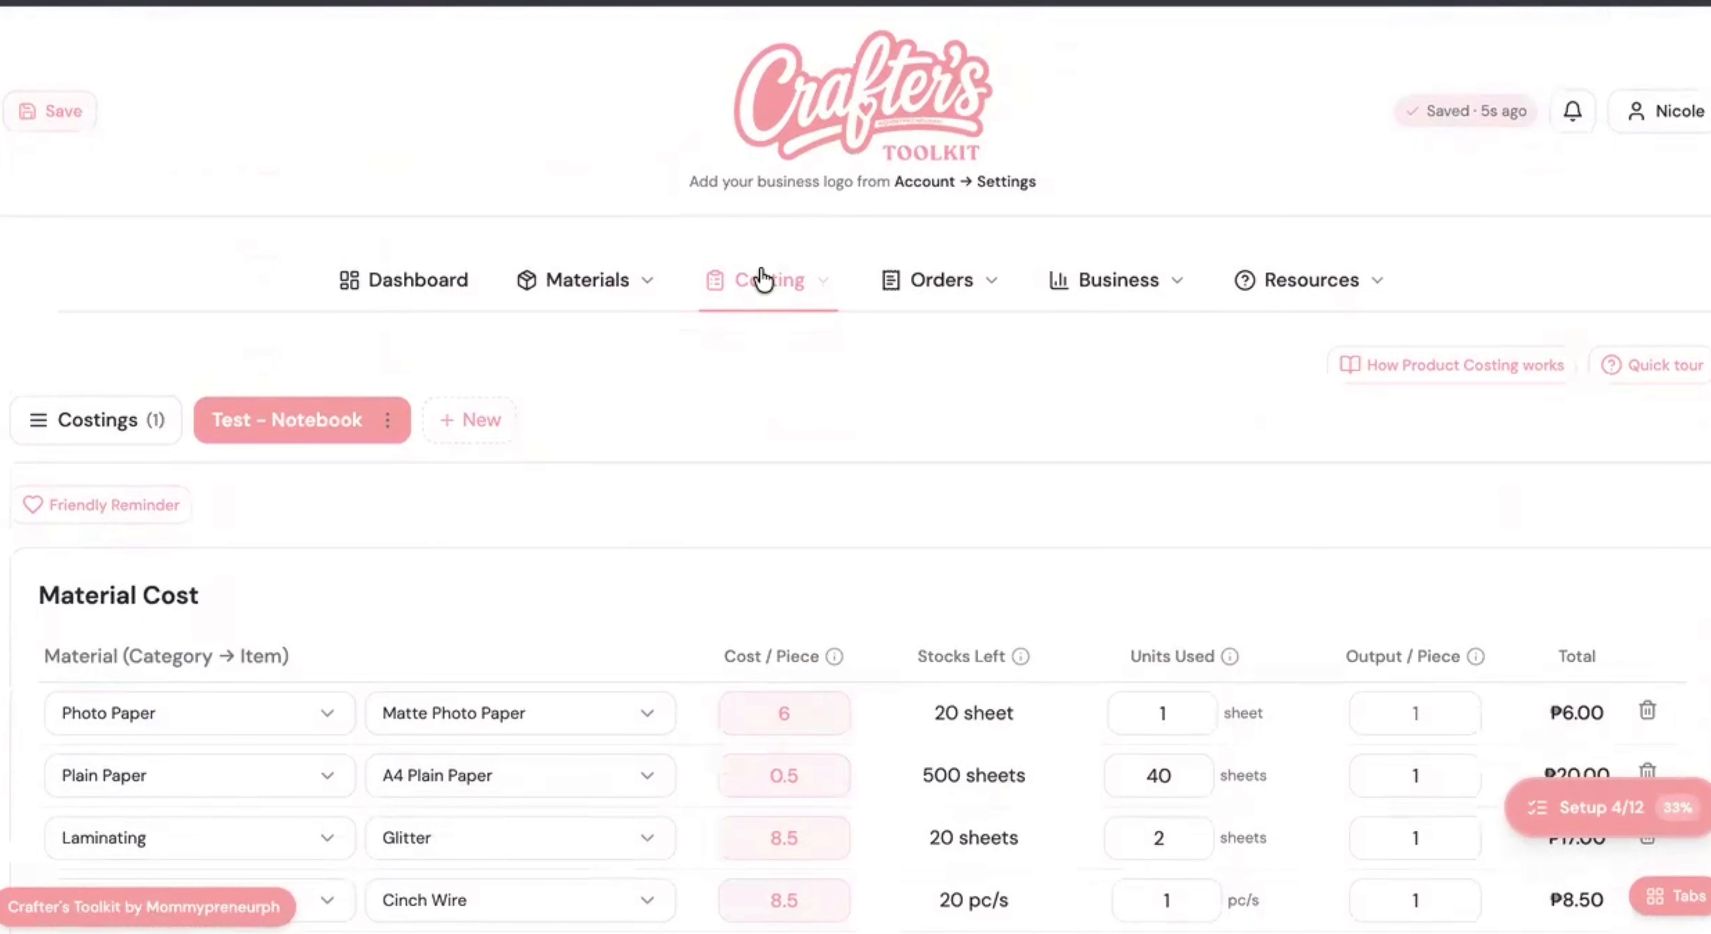
pyautogui.click(761, 272)
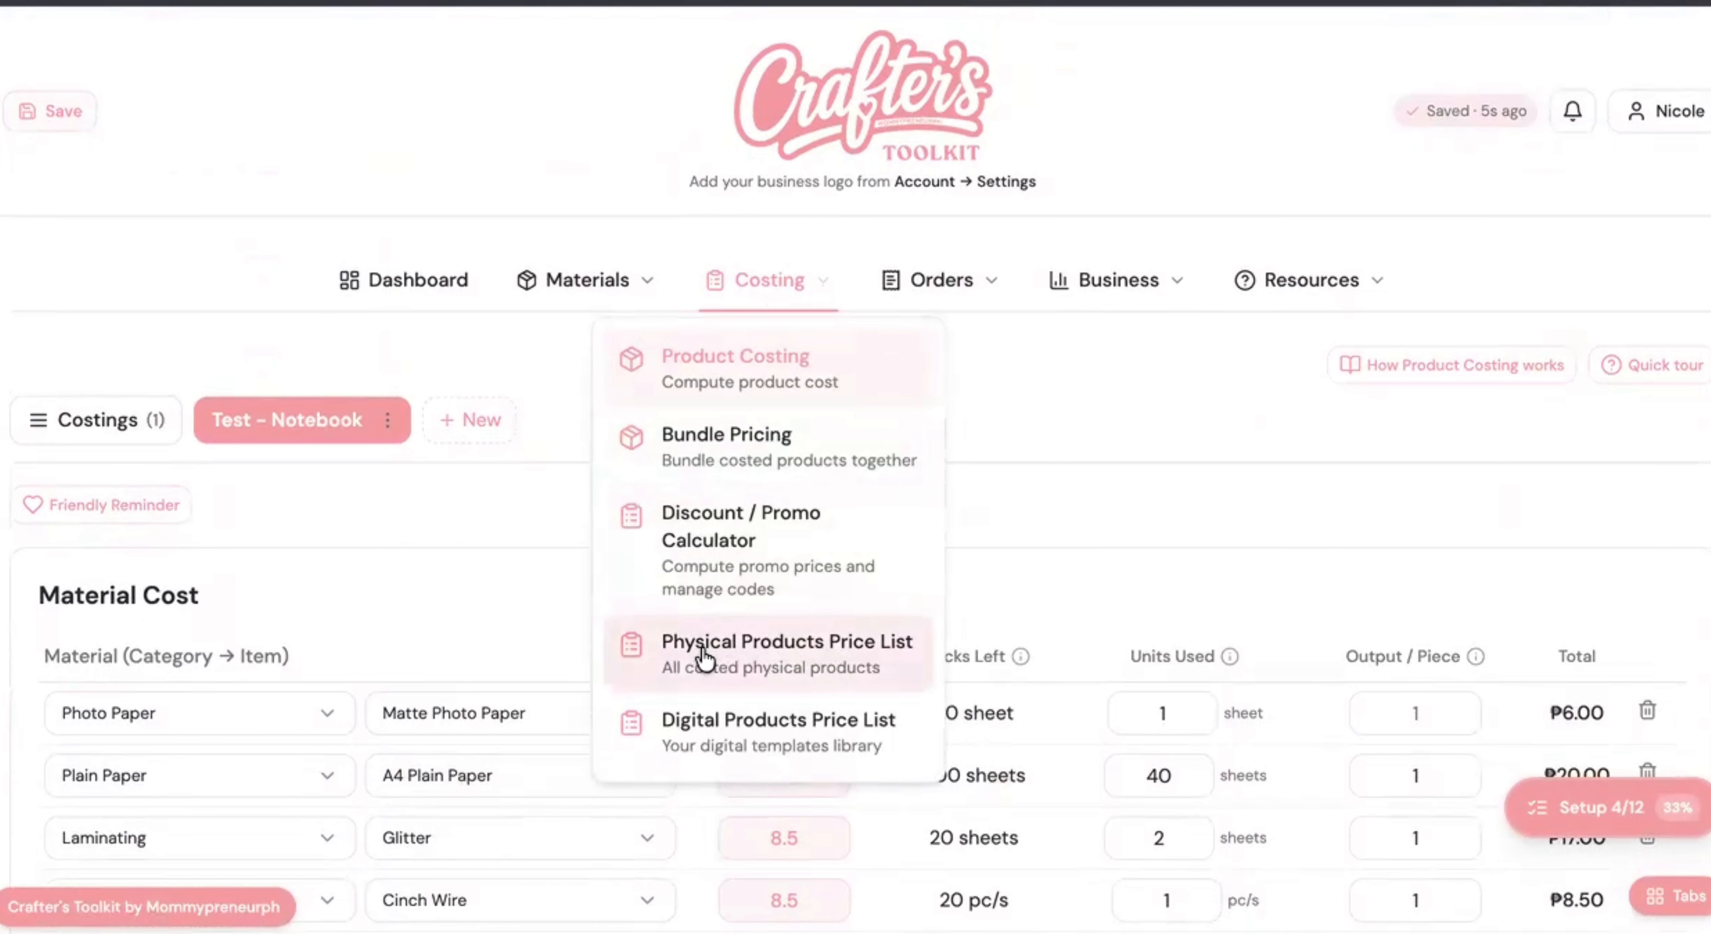
# Step: Filter the Physical Products Price List to Notebooks to check both price sets, then open Bundle Pricing
pyautogui.click(792, 664)
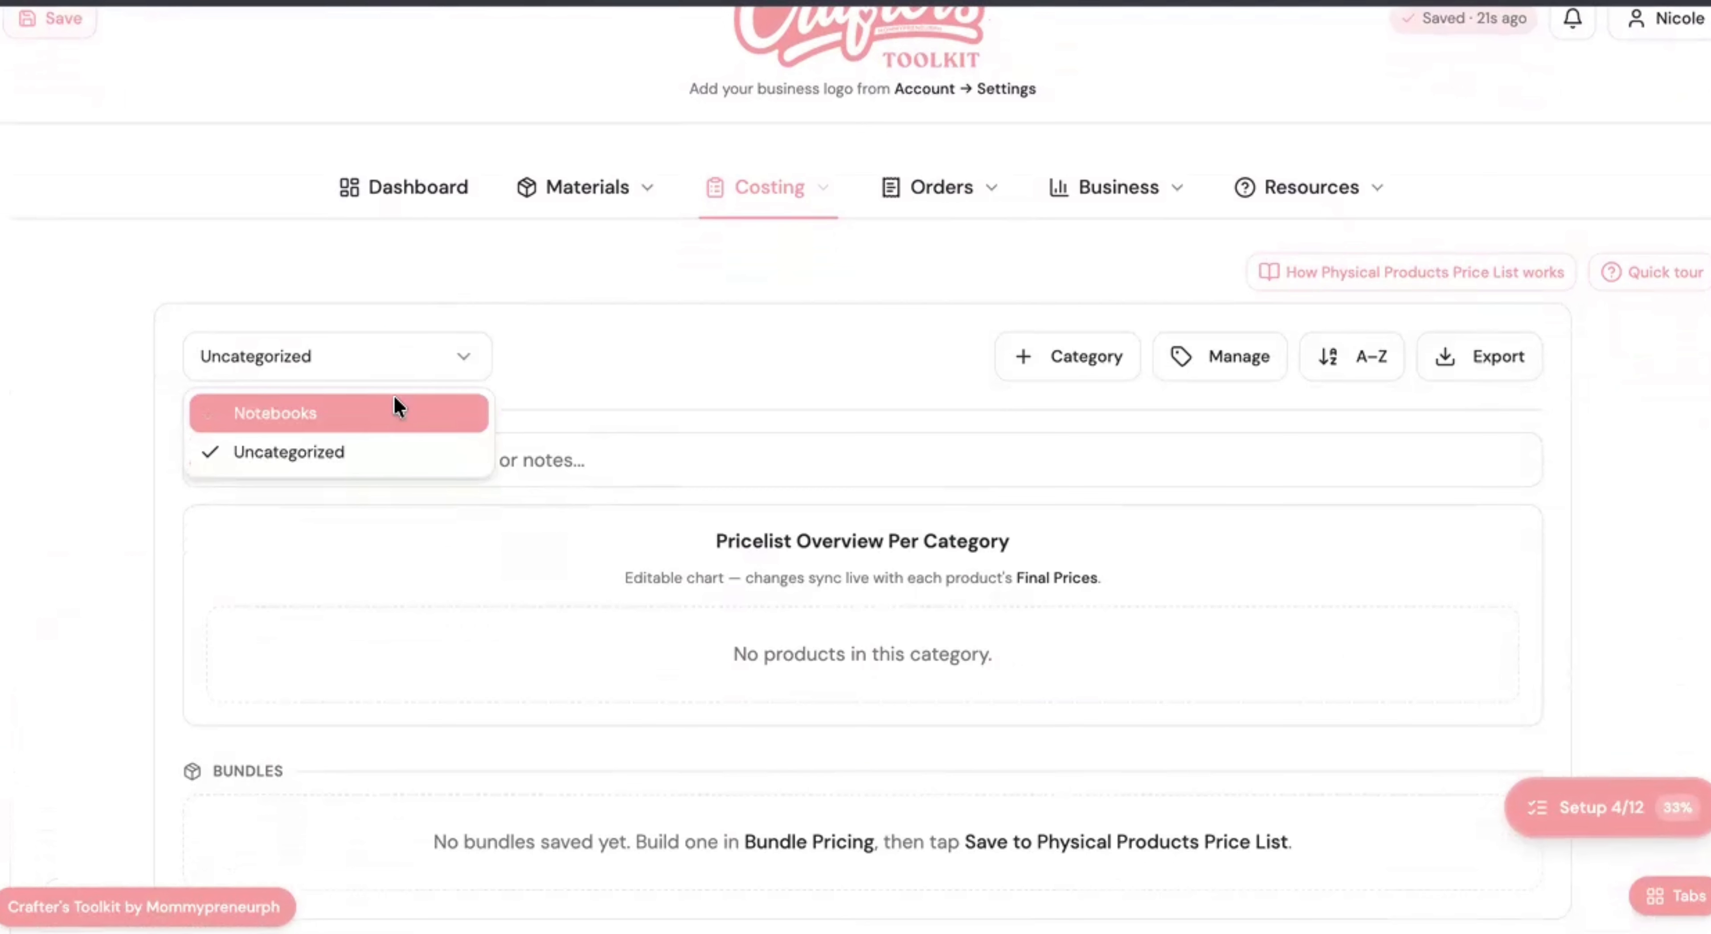
pyautogui.click(390, 397)
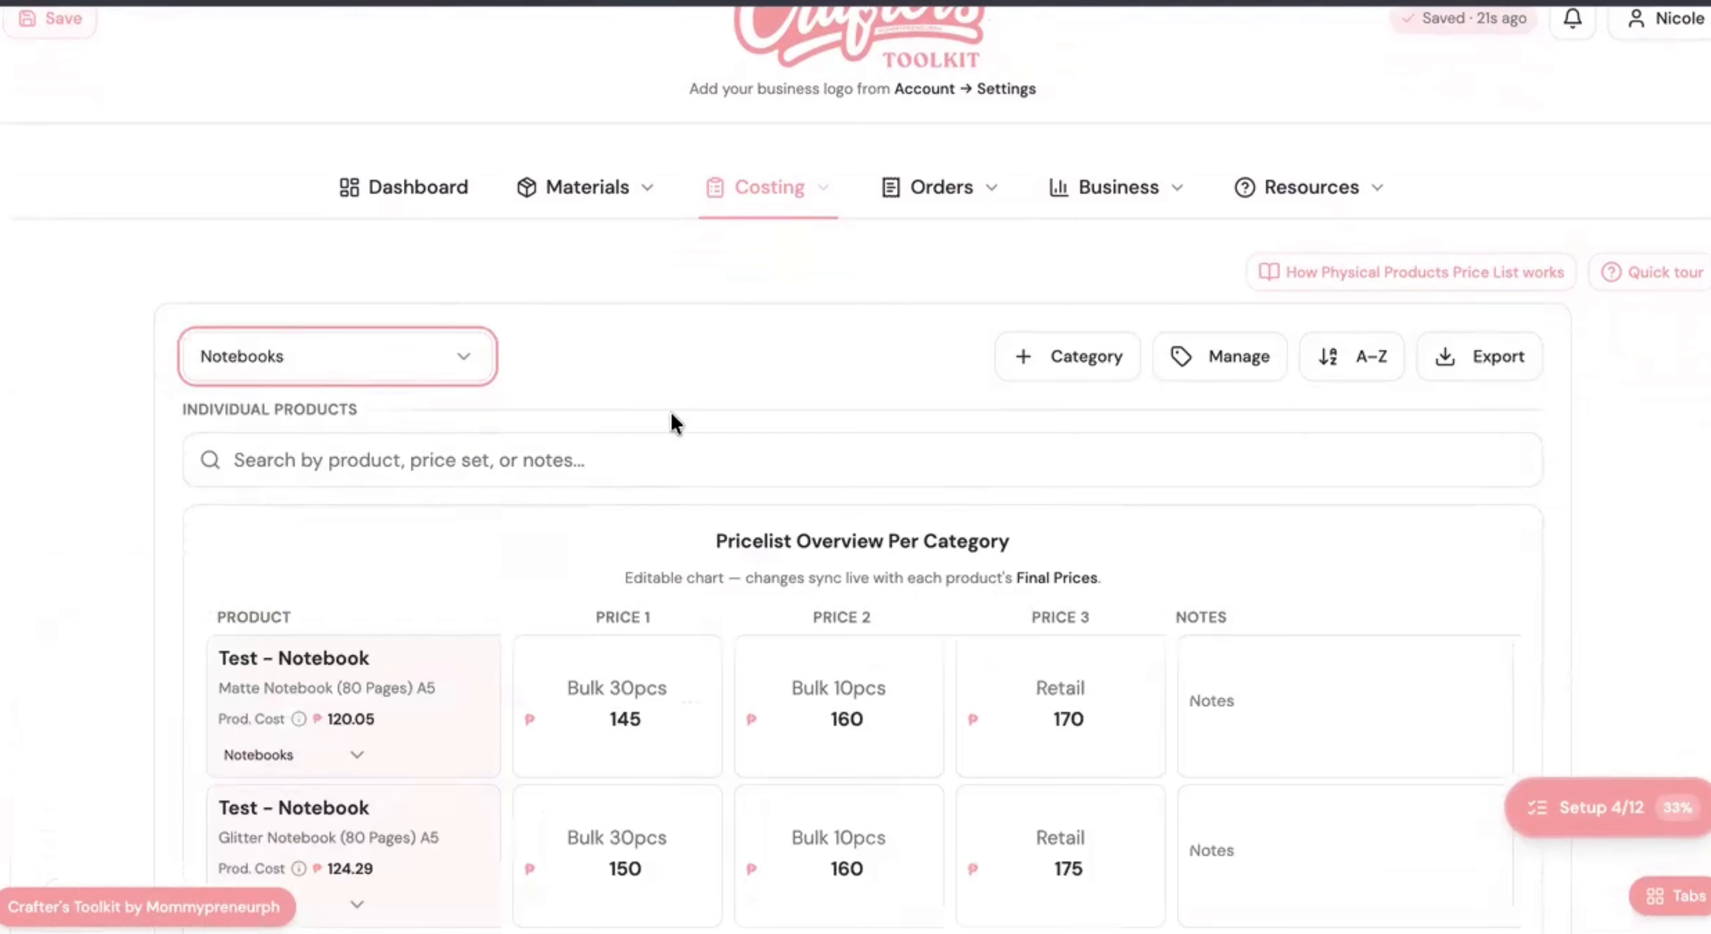
pyautogui.scroll(-3, 674, 422)
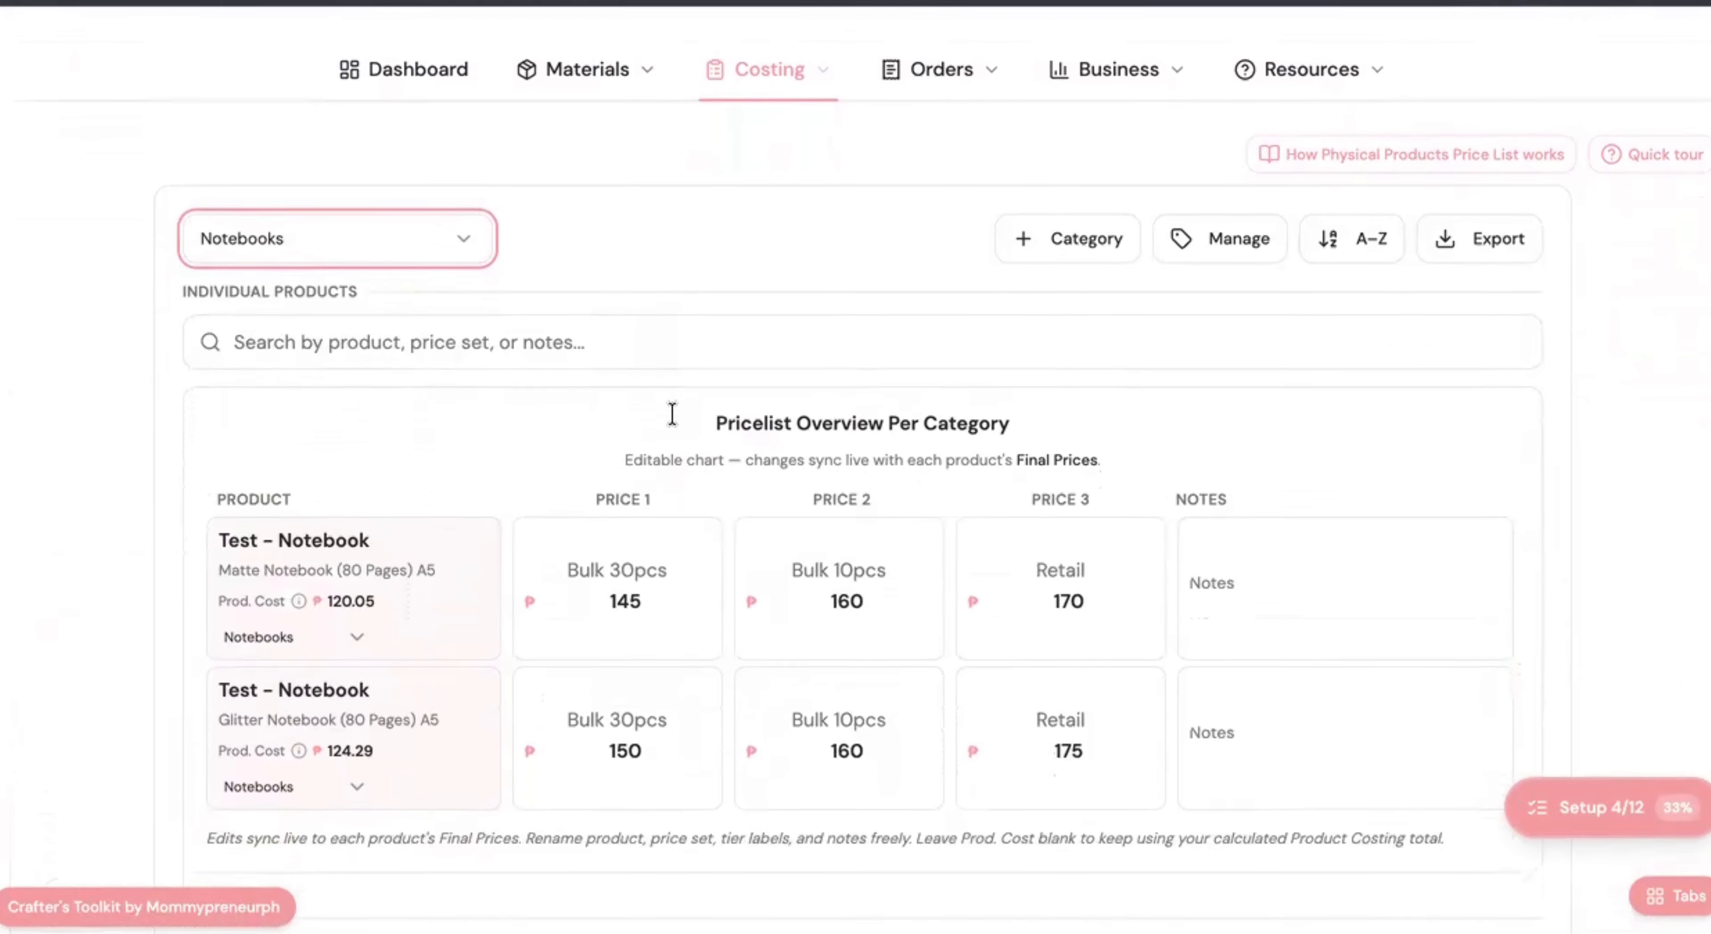
pyautogui.scroll(1, 1058, 227)
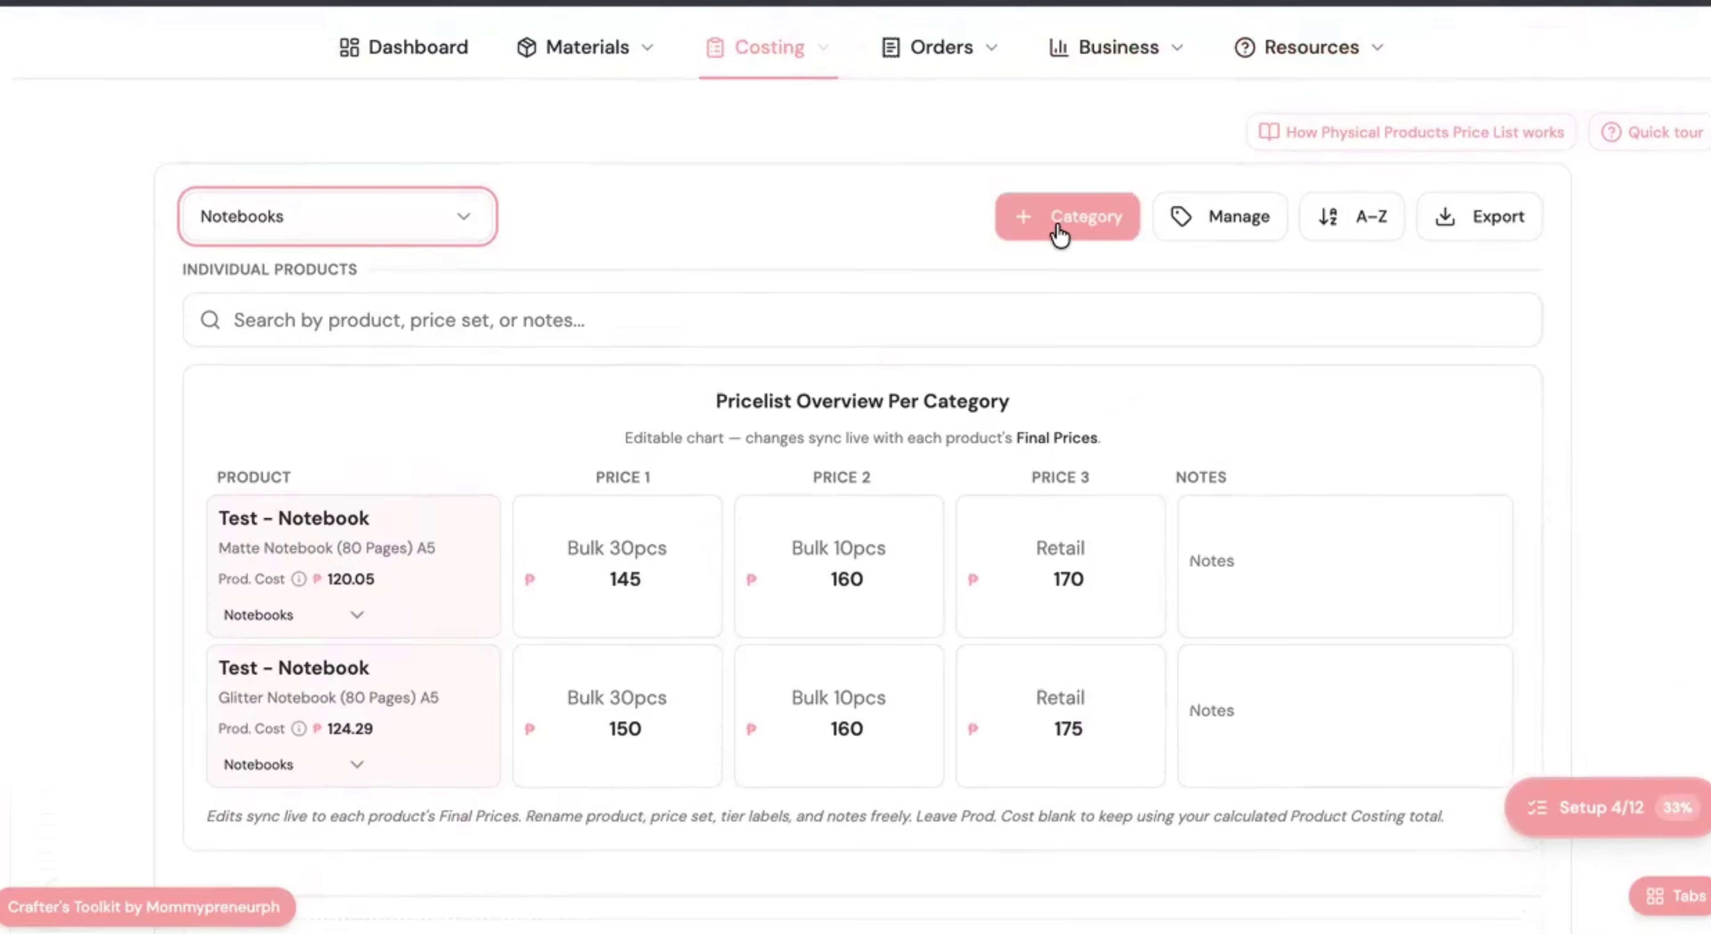
pyautogui.click(1060, 229)
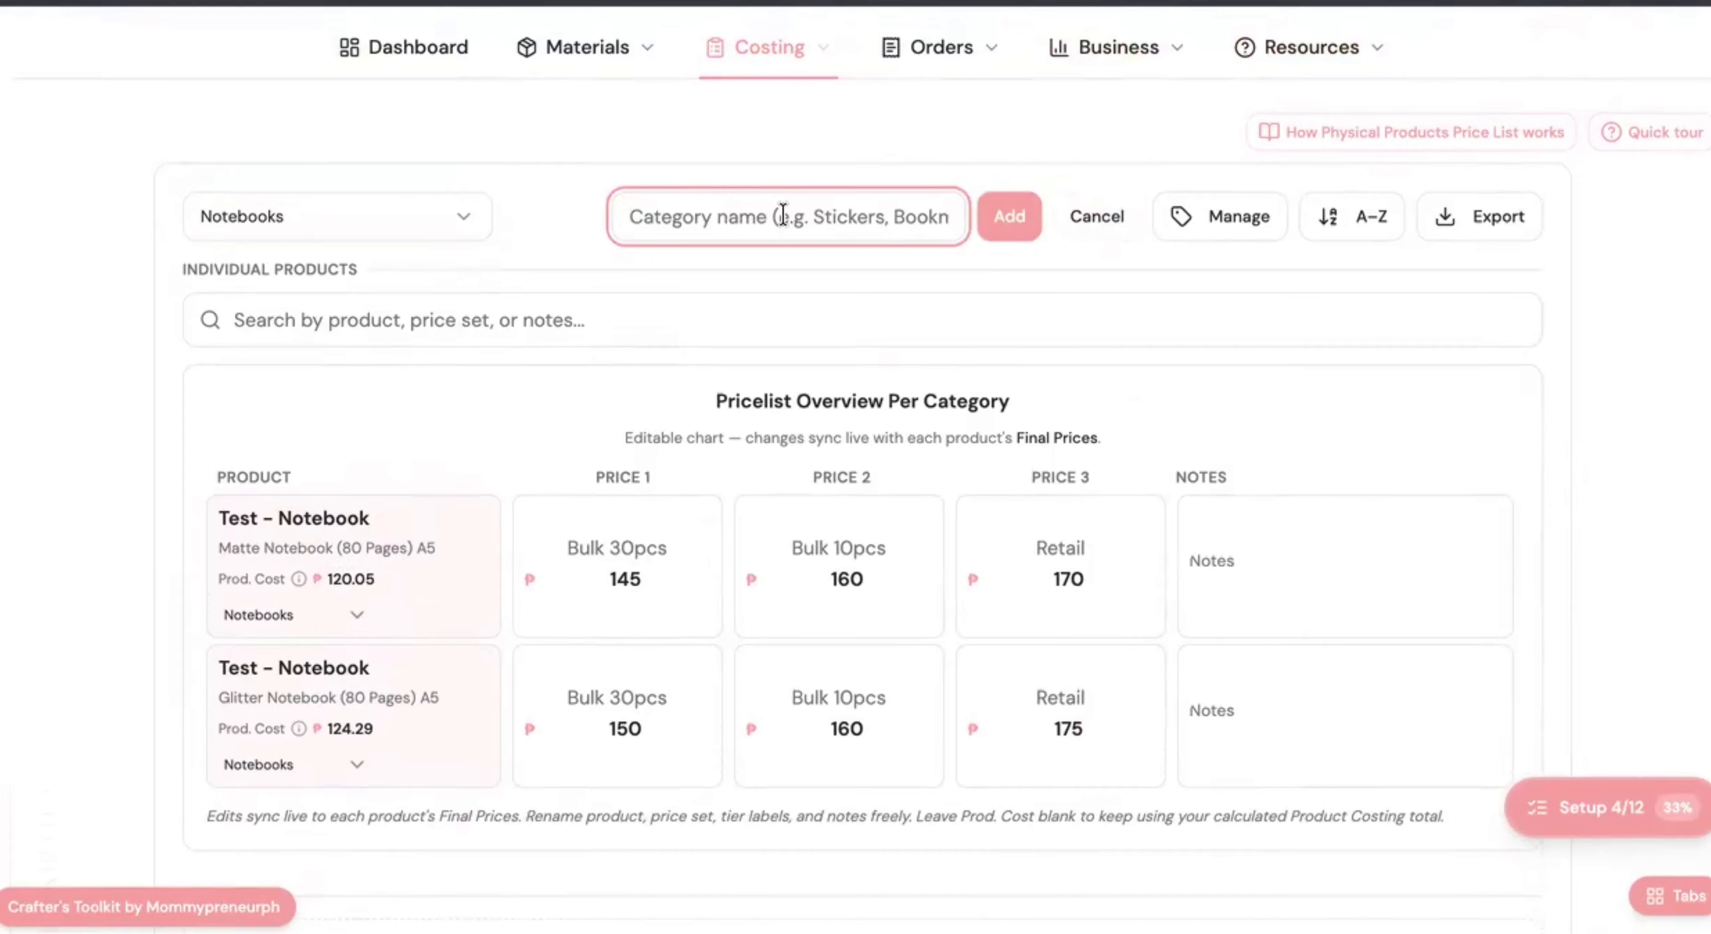
pyautogui.click(1083, 214)
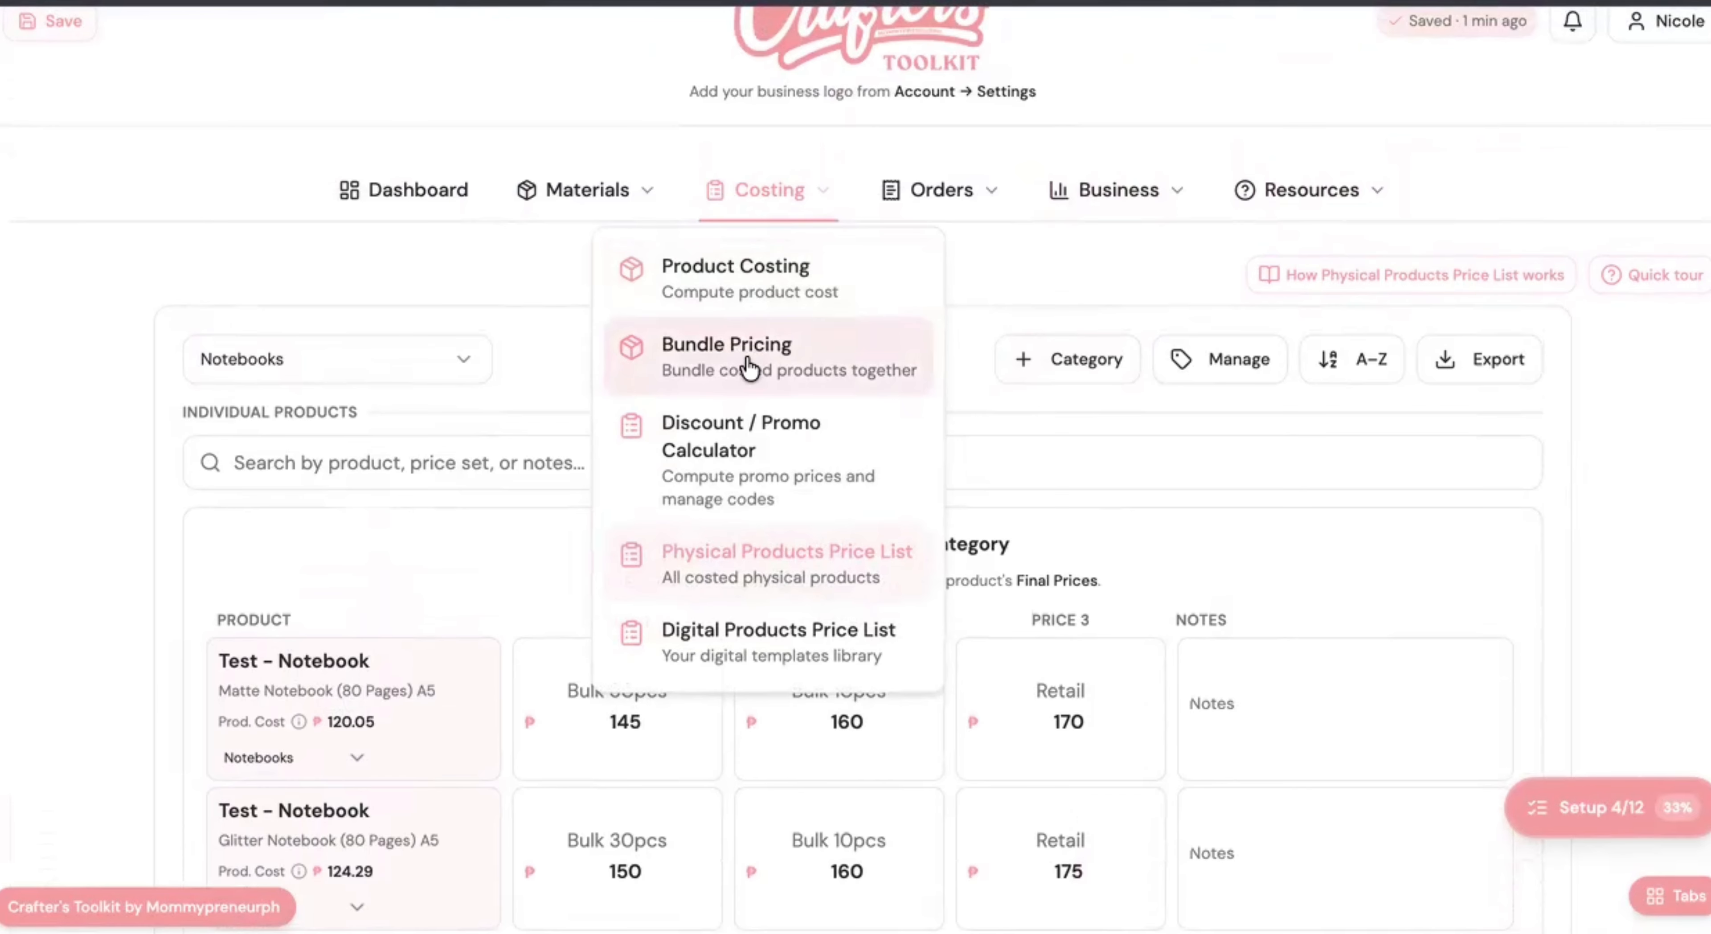
pyautogui.click(749, 367)
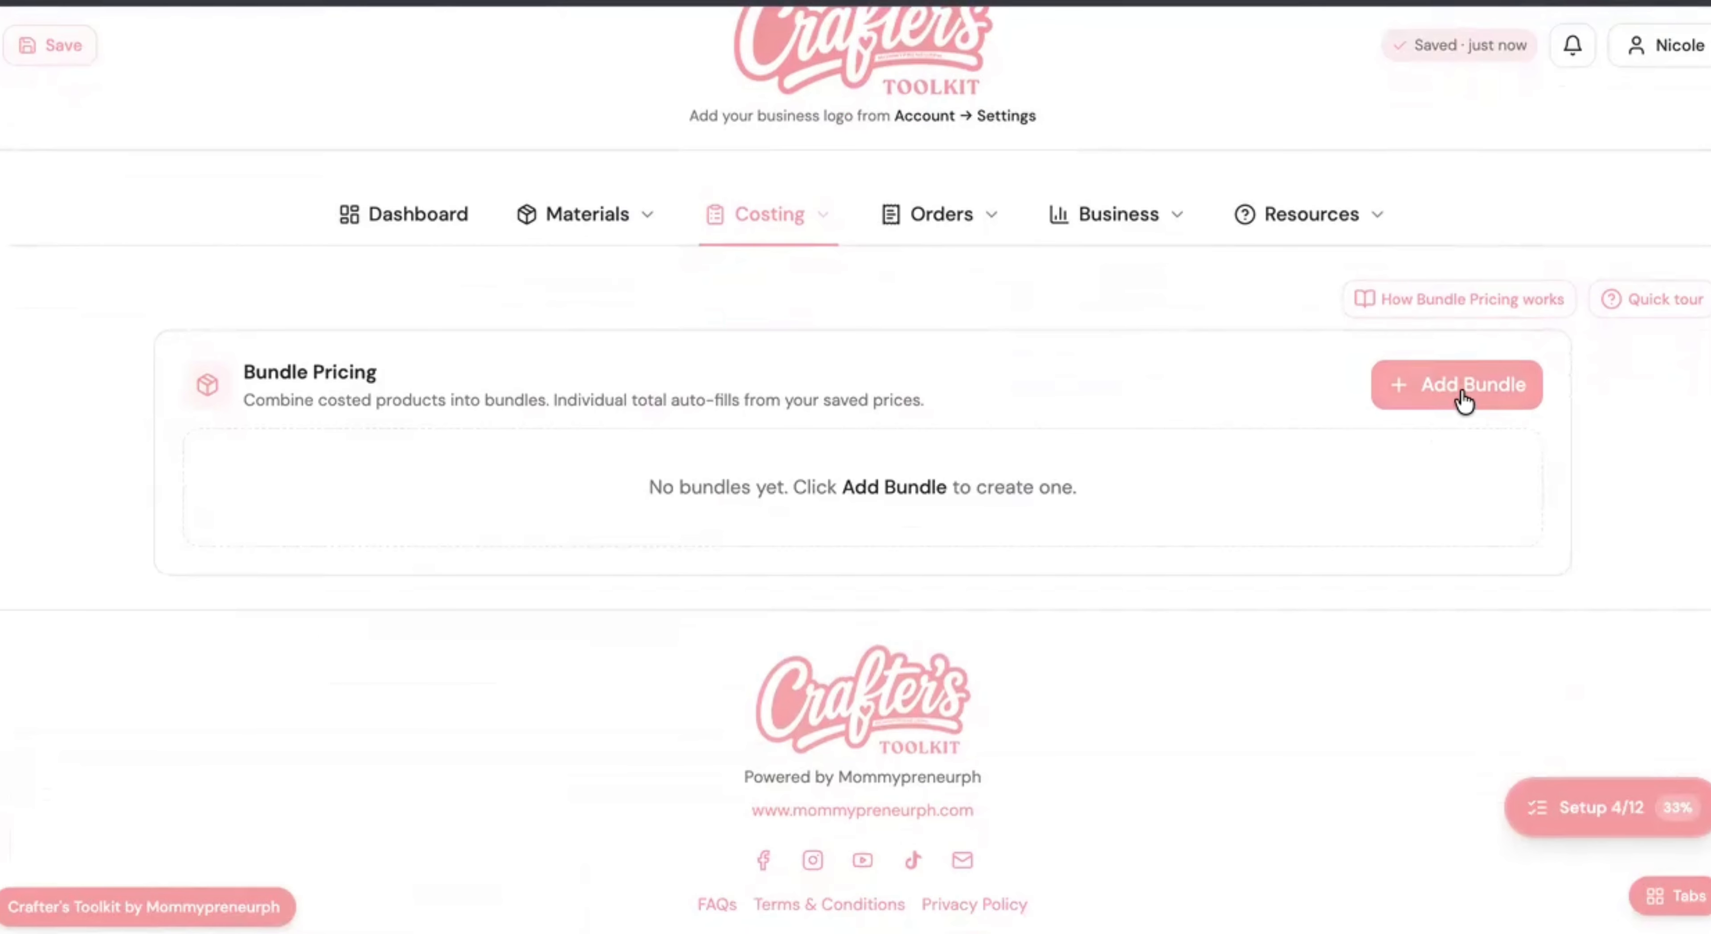
# Step: Create a new bundle named 'Notebook Bundle'
pyautogui.click(1464, 394)
pyautogui.scroll(-3, 910, 366)
pyautogui.click(904, 367)
pyautogui.write('Notebook Bundle')
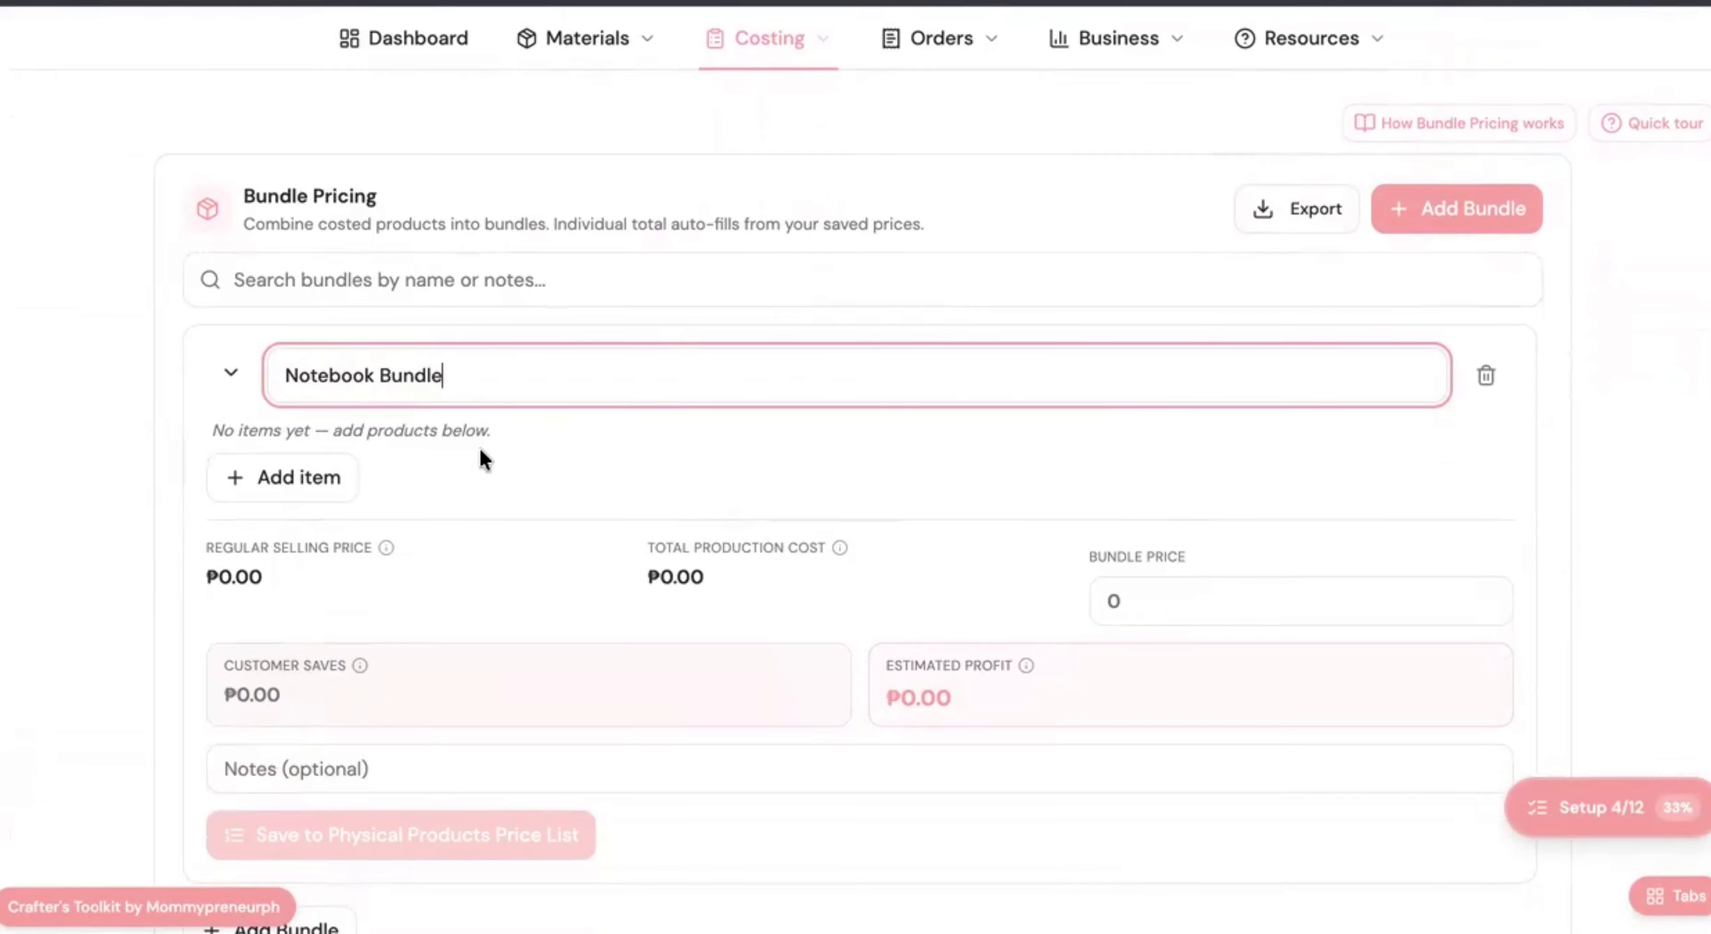
pyautogui.scroll(-1, 480, 447)
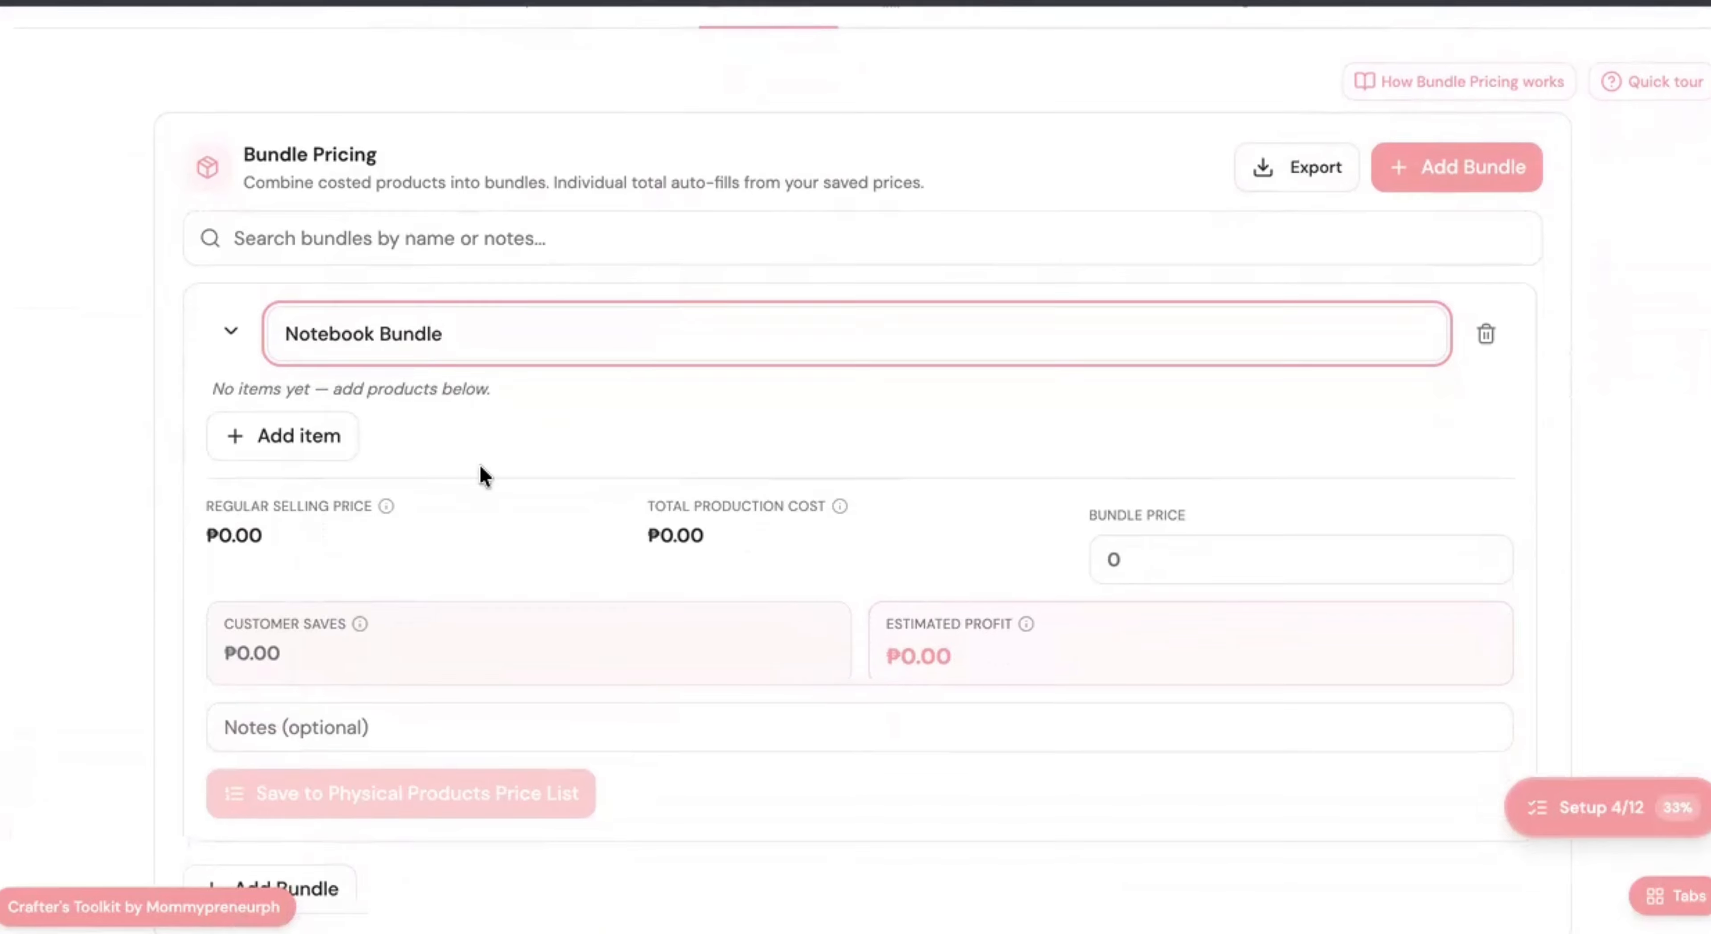
pyautogui.click(336, 443)
# Step: Add two notebook items, making the second one Glitter Notebook (80 Pages) A5
pyautogui.click(336, 444)
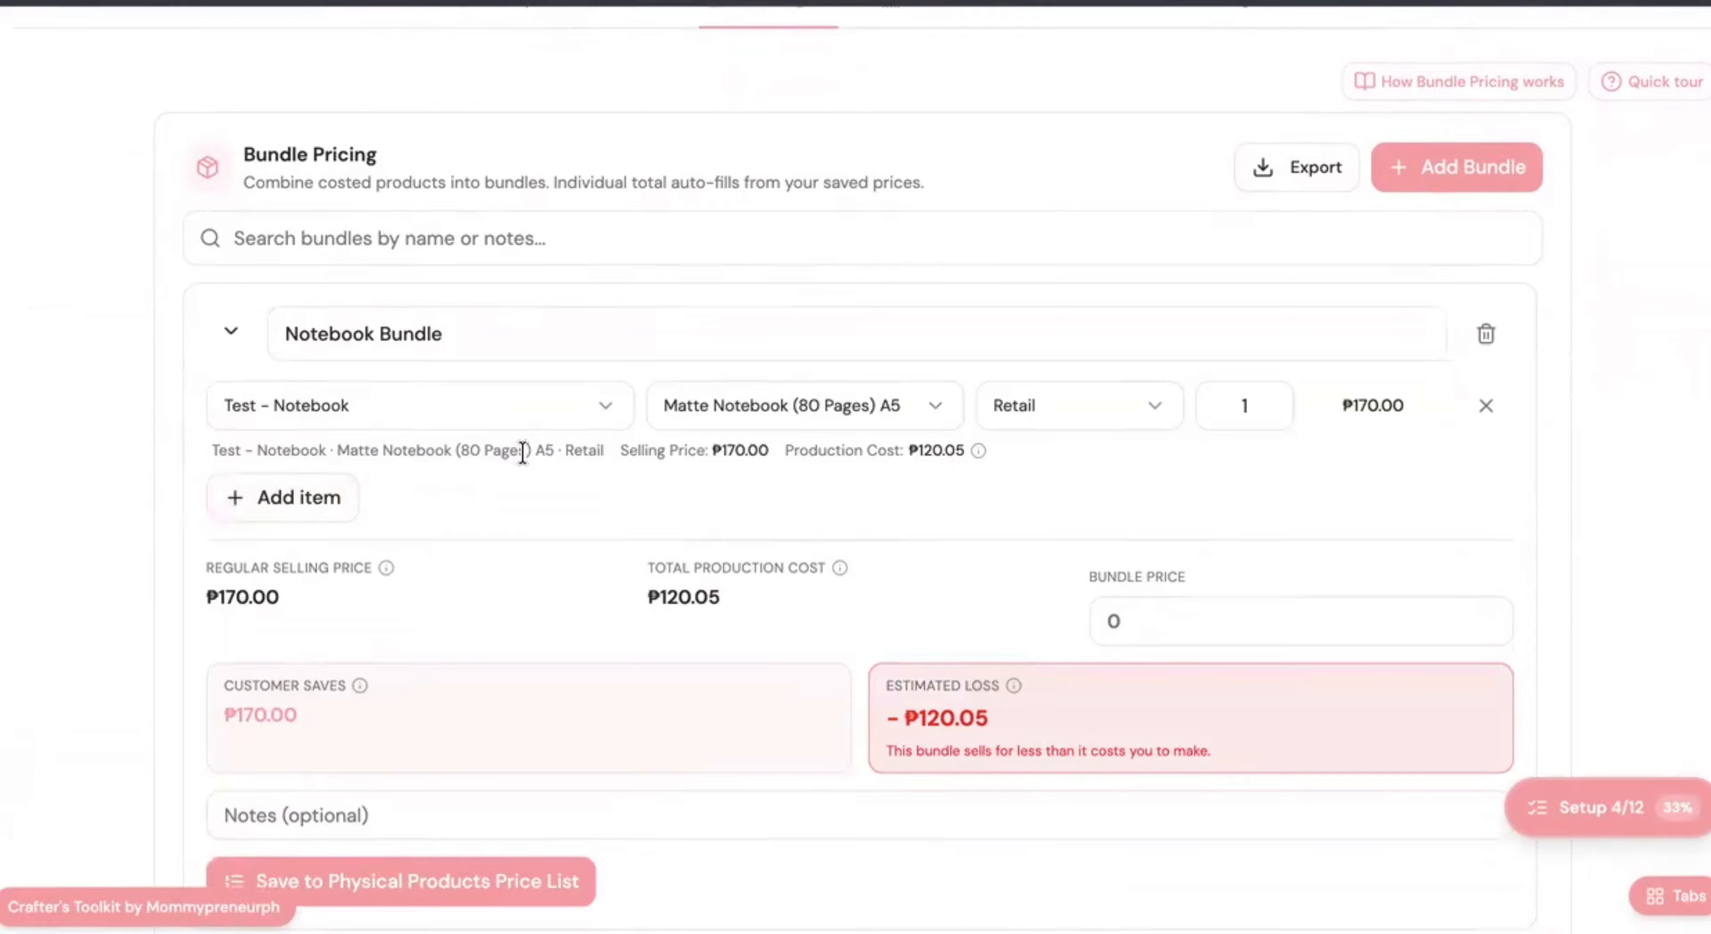
pyautogui.click(313, 492)
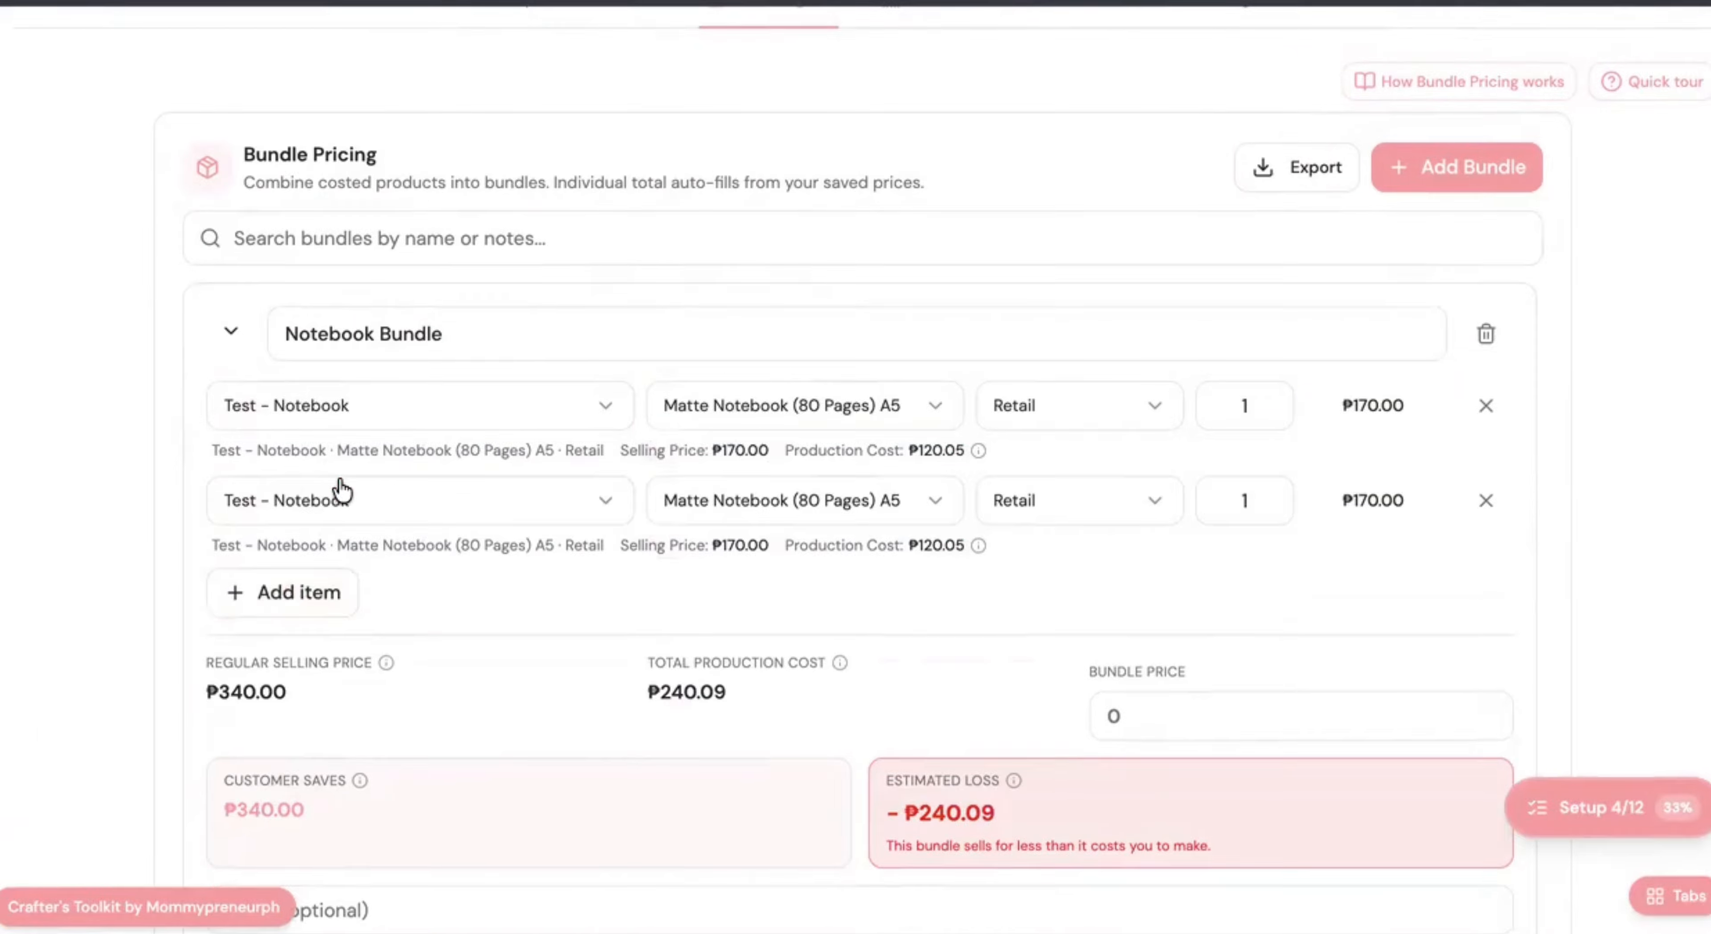
pyautogui.click(735, 510)
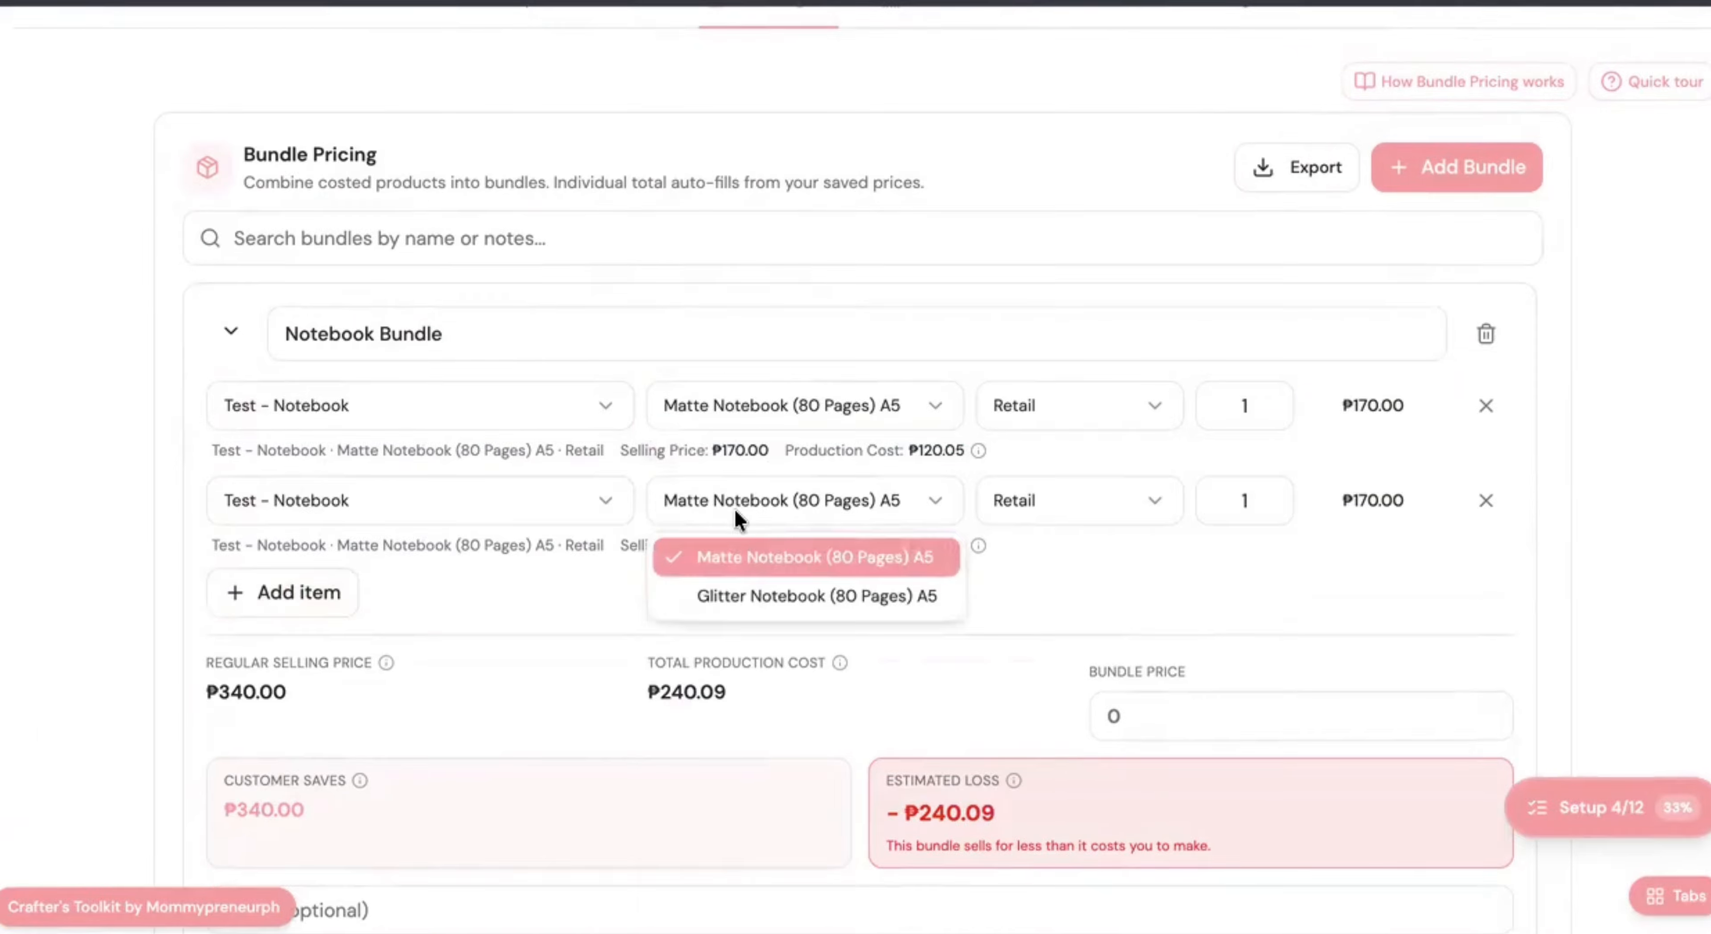
pyautogui.click(759, 596)
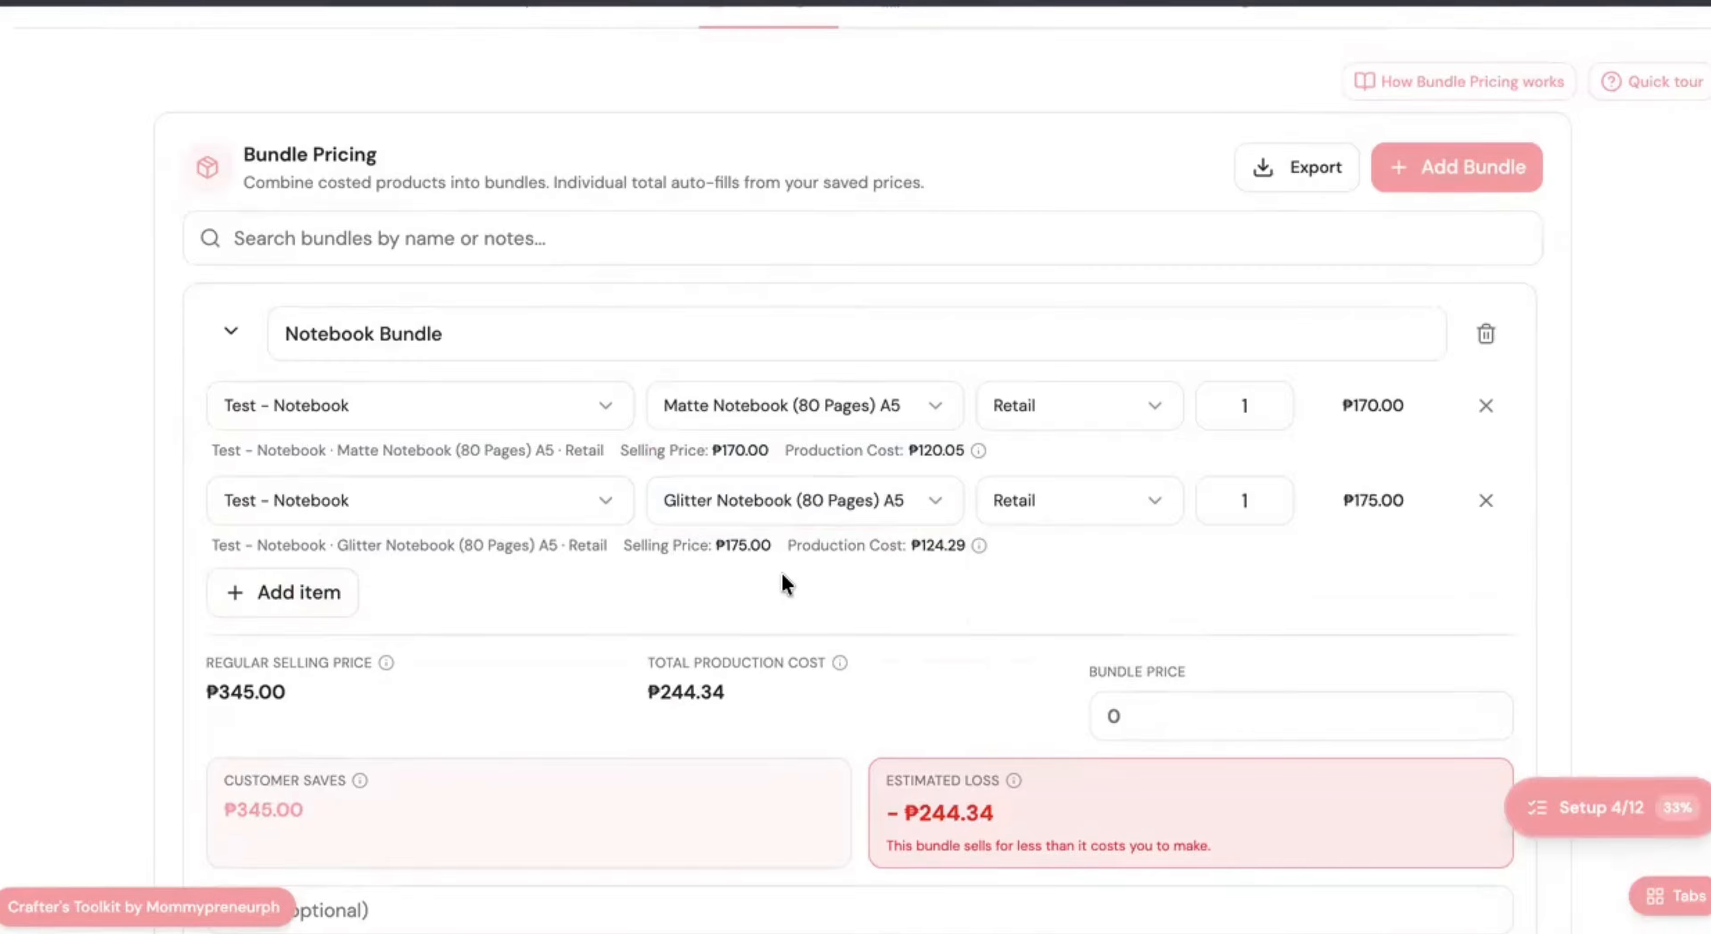
pyautogui.scroll(-2, 782, 575)
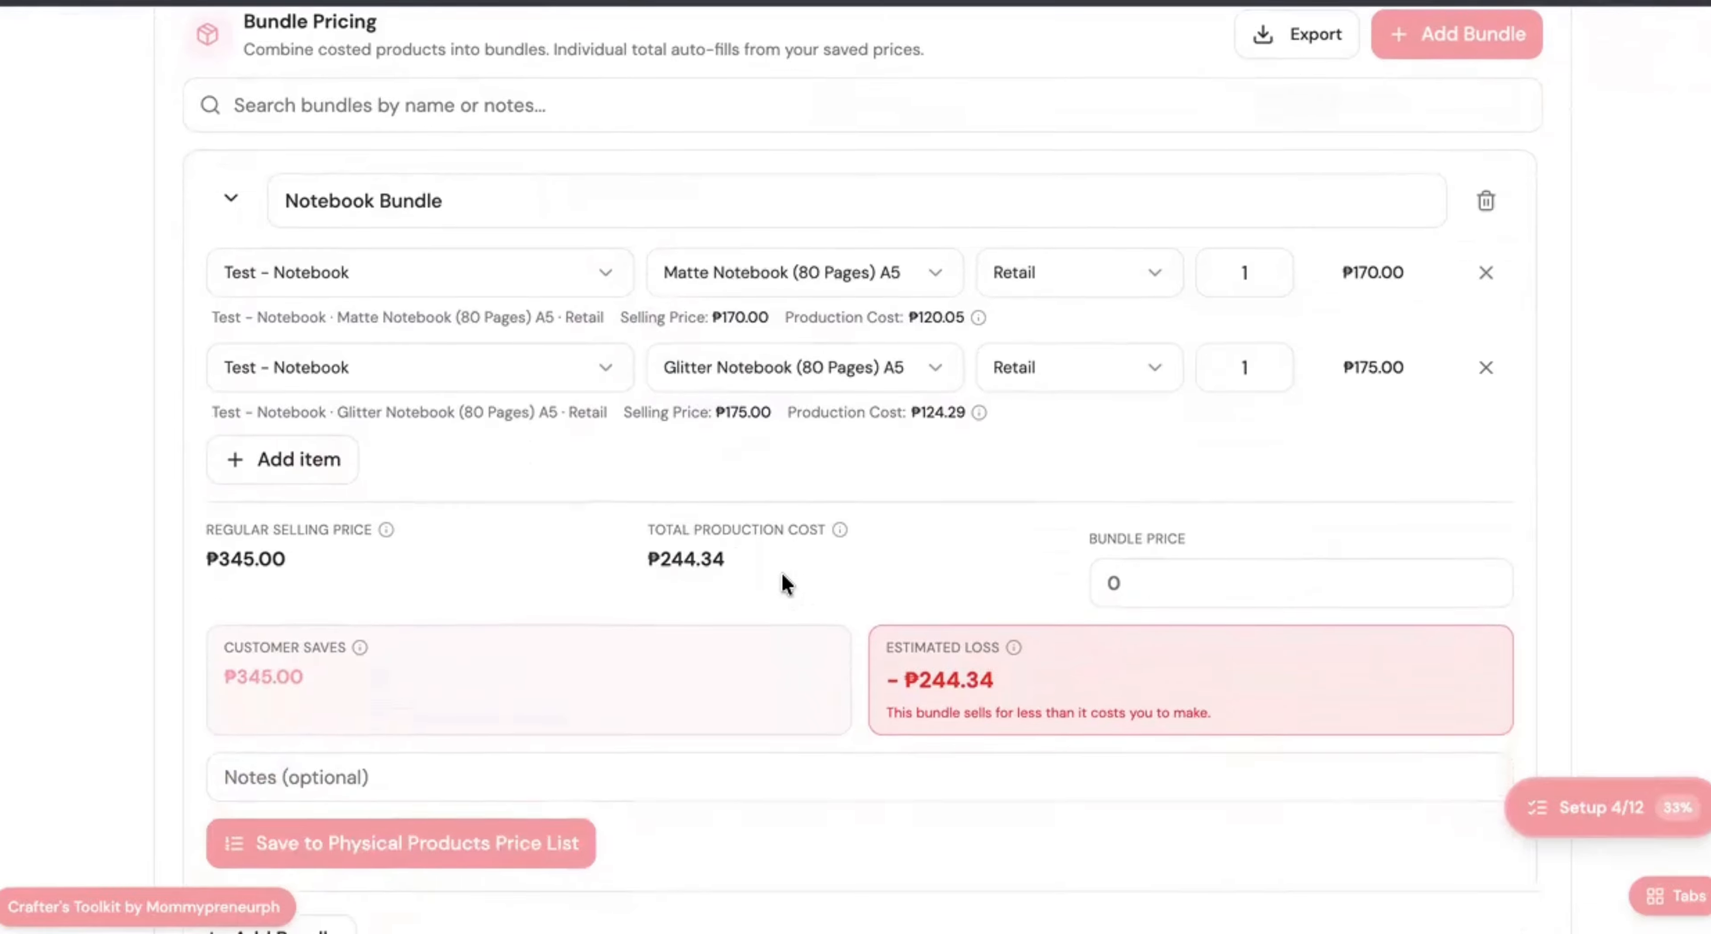
pyautogui.moveTo(384, 512)
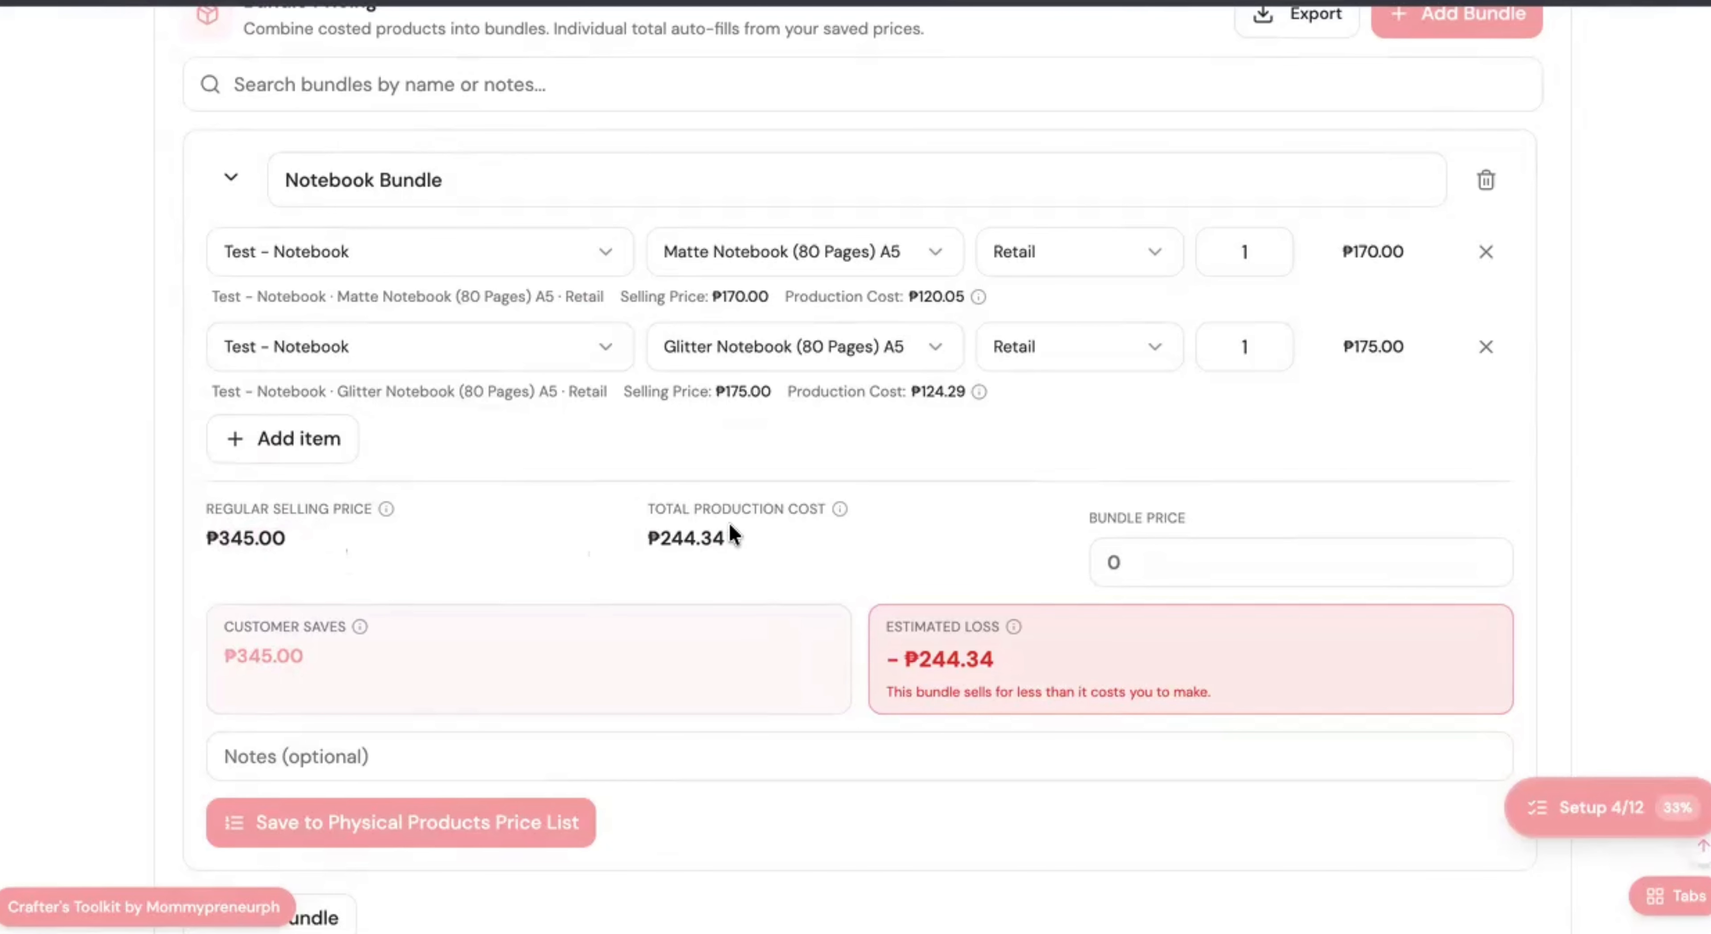
pyautogui.click(1201, 552)
# Step: Set the bundle price to ₱300 and save the bundle
pyautogui.write('300')
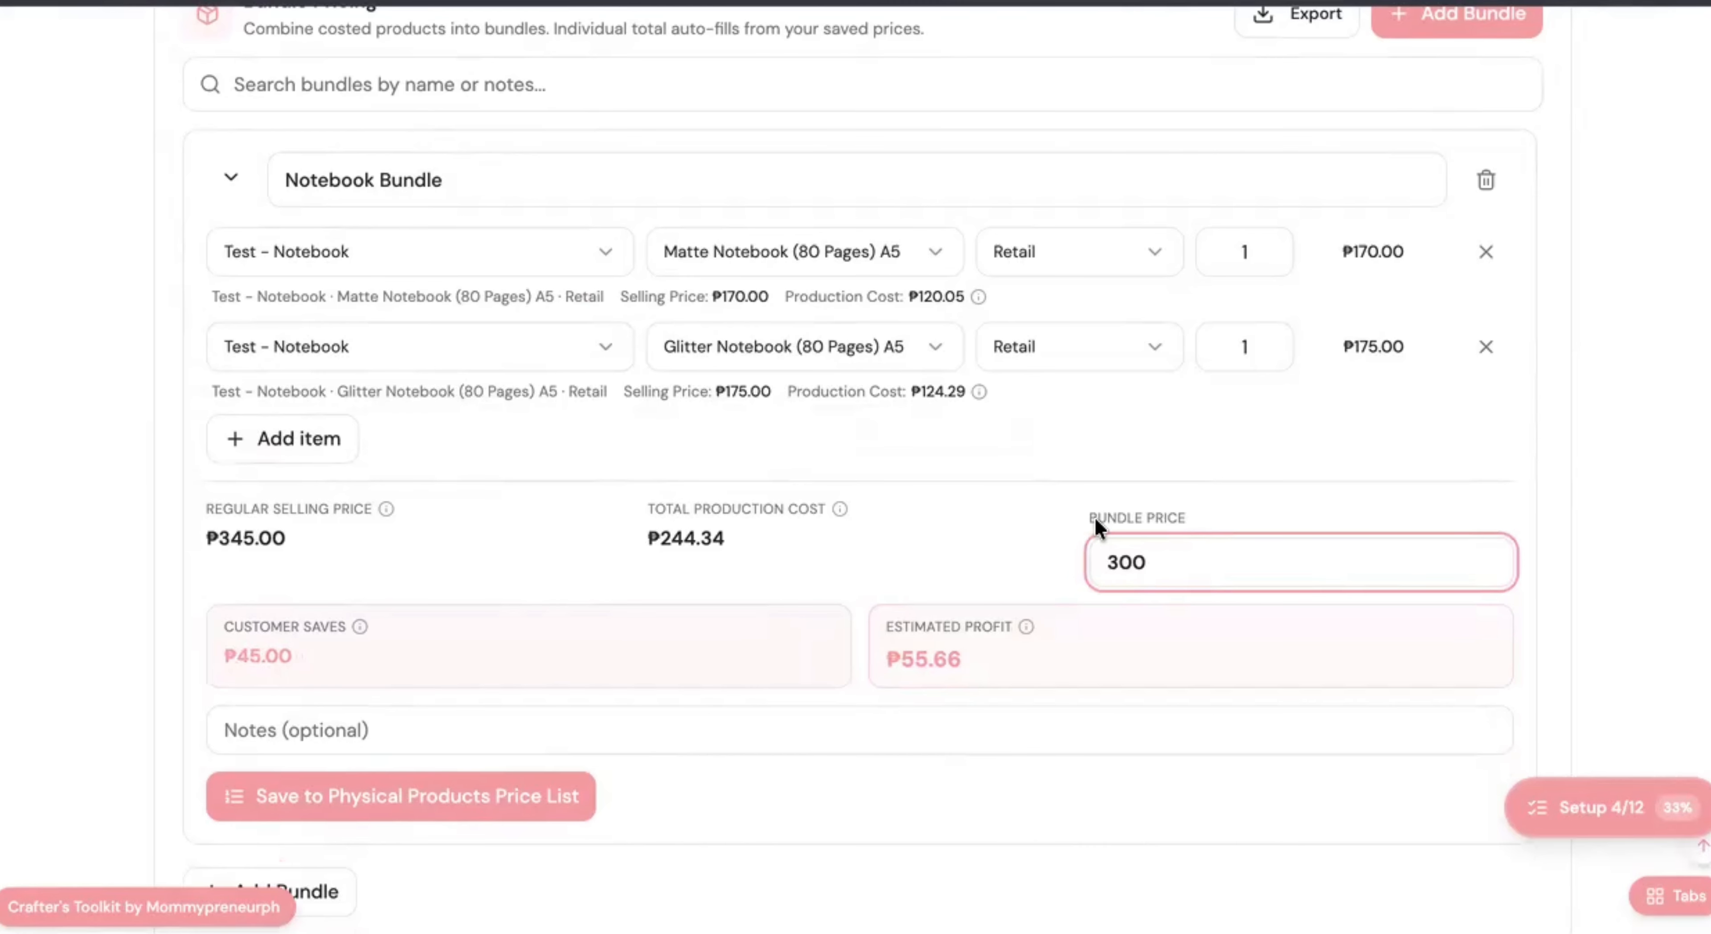
pyautogui.click(949, 509)
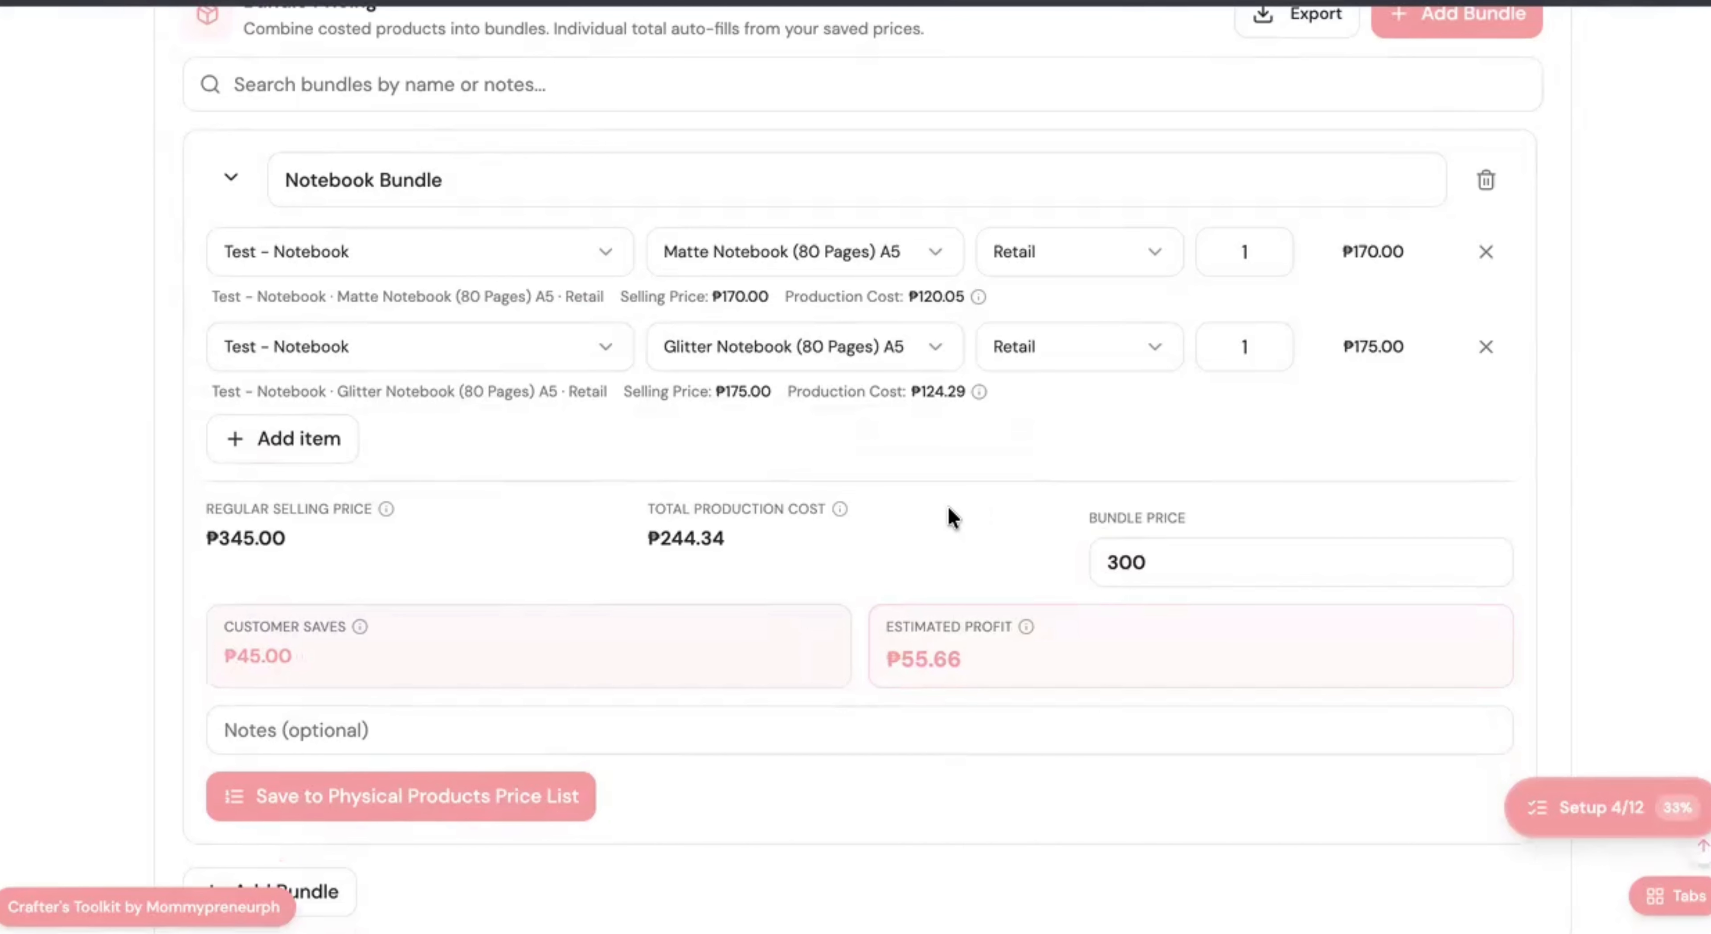
pyautogui.click(487, 817)
# Step: Check the Notebook Bundle in the Physical Products Price List, then open the Discount / Promo Calculator
pyautogui.scroll(-3, 760, 784)
pyautogui.scroll(10, 795, 719)
pyautogui.moveTo(778, 286)
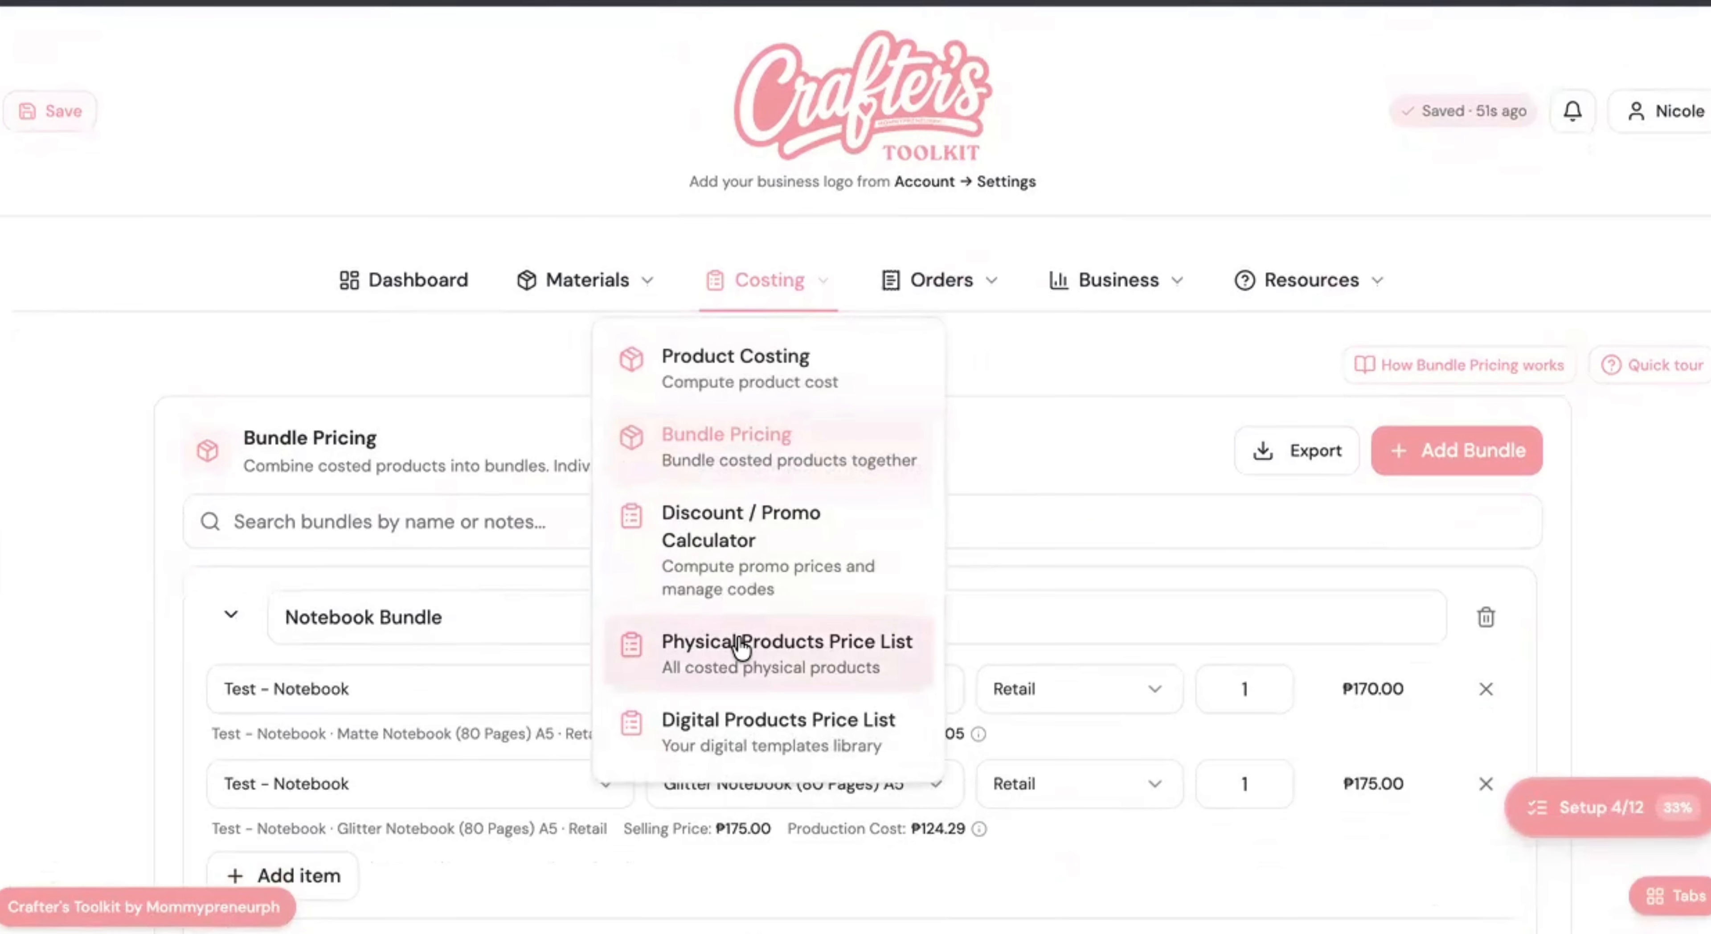
pyautogui.click(742, 647)
pyautogui.scroll(-6, 834, 448)
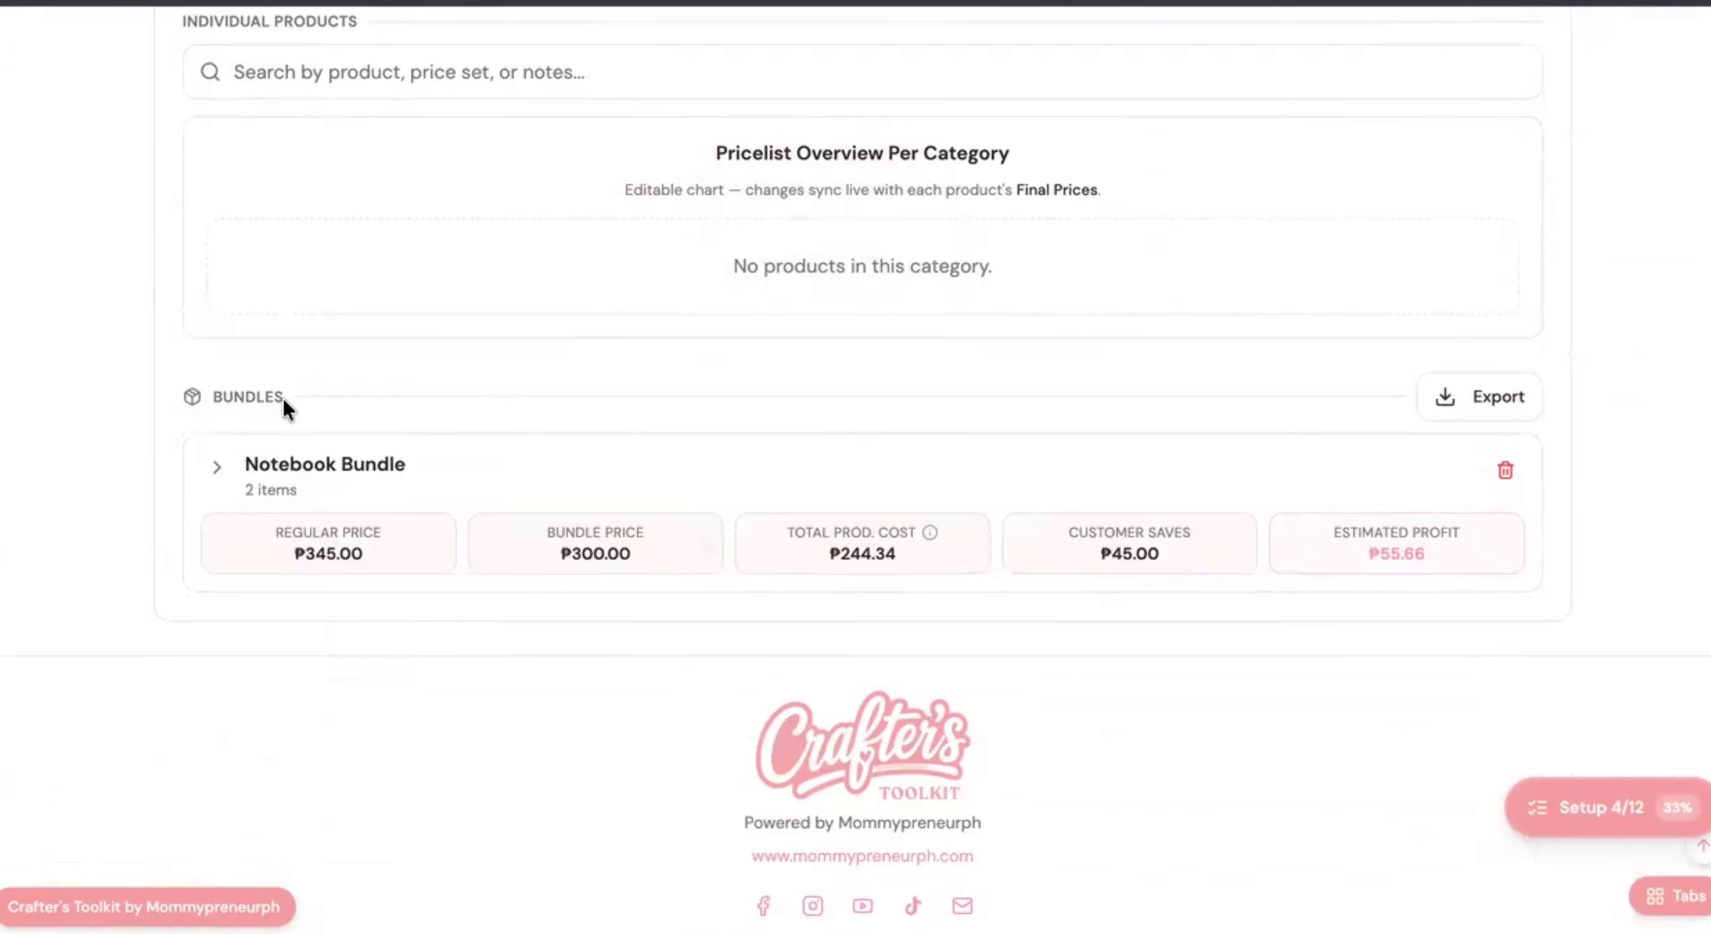
pyautogui.scroll(7, 1036, 445)
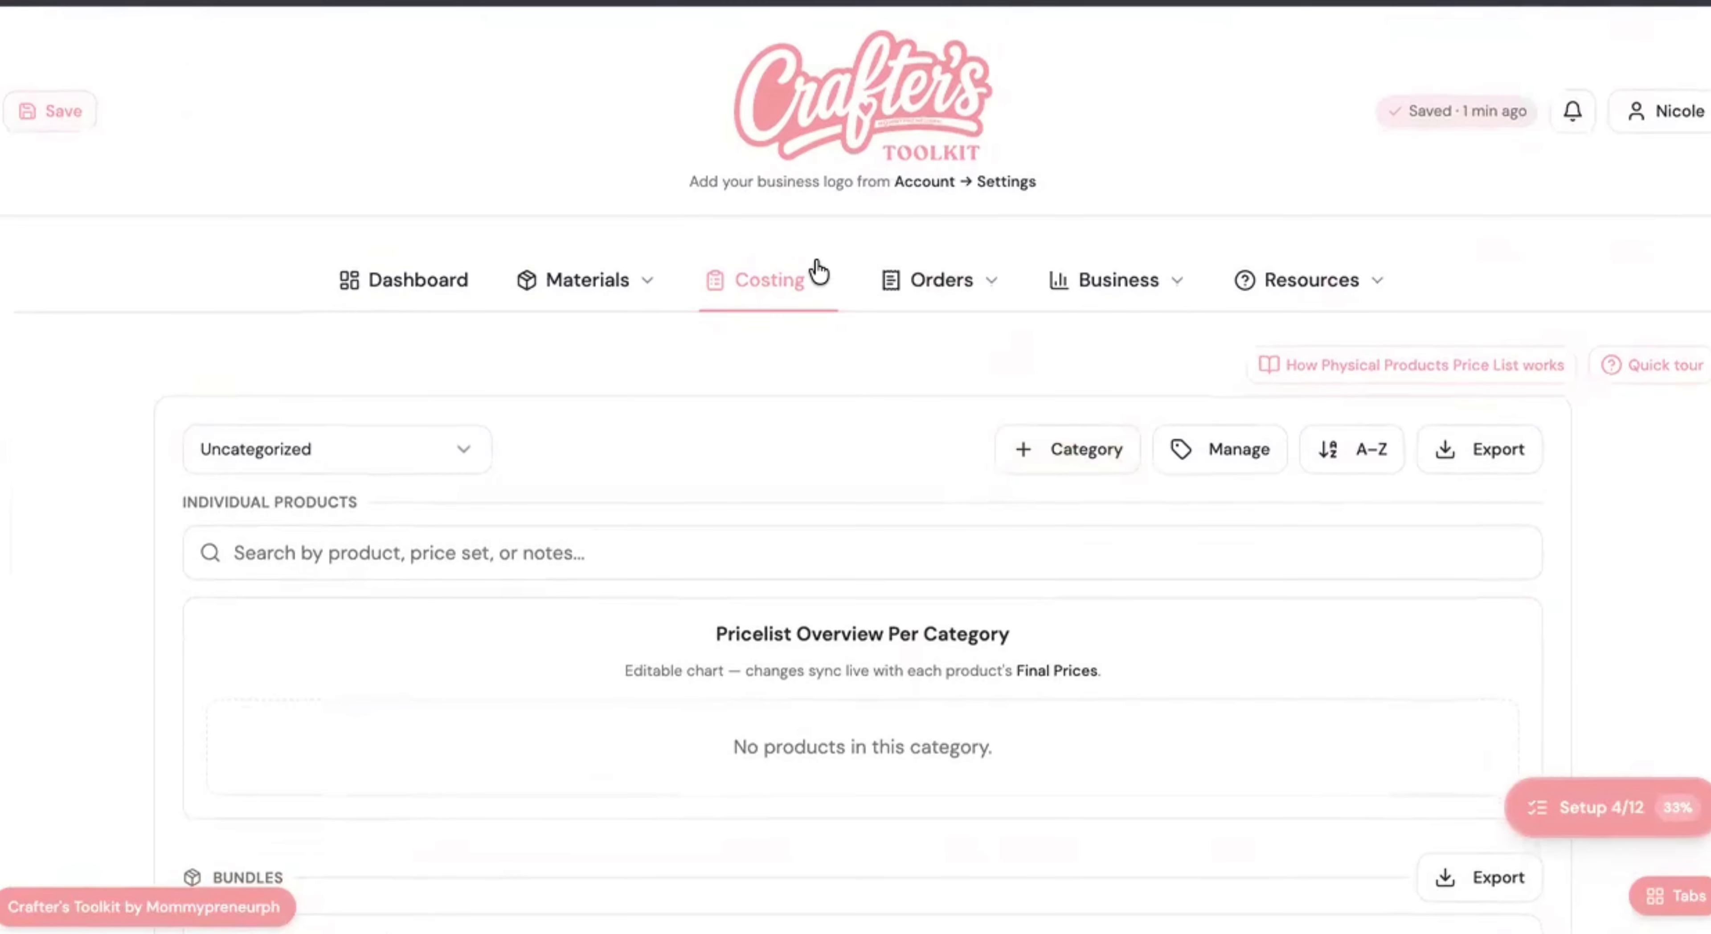
pyautogui.moveTo(769, 302)
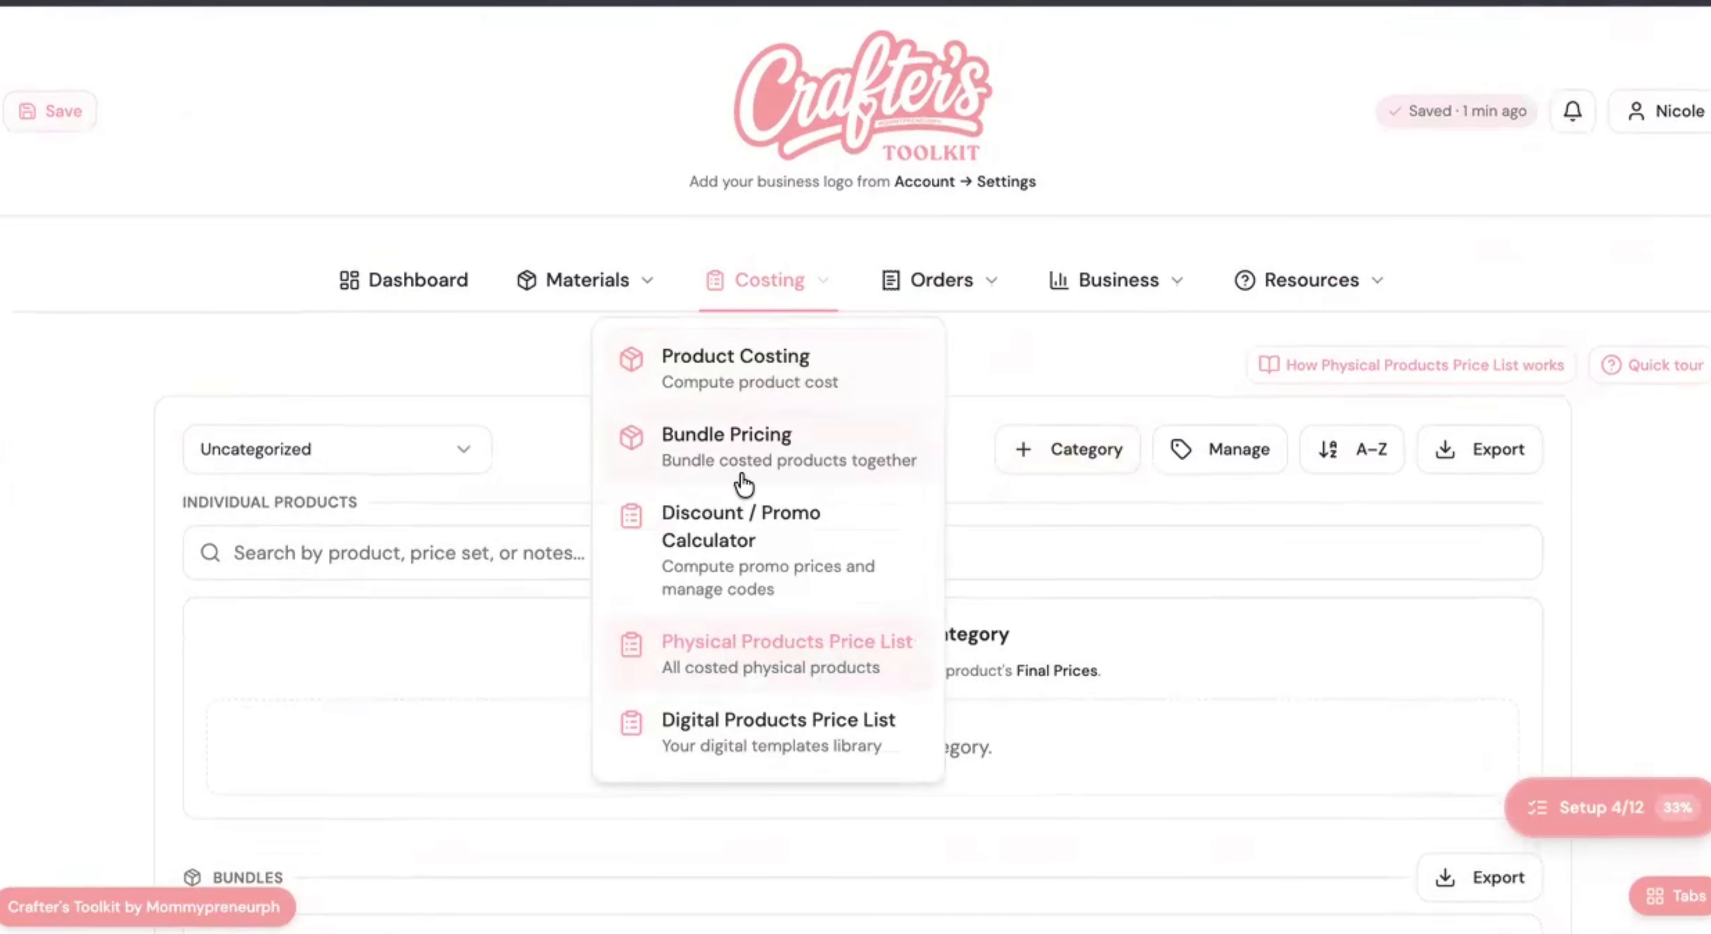
pyautogui.click(771, 544)
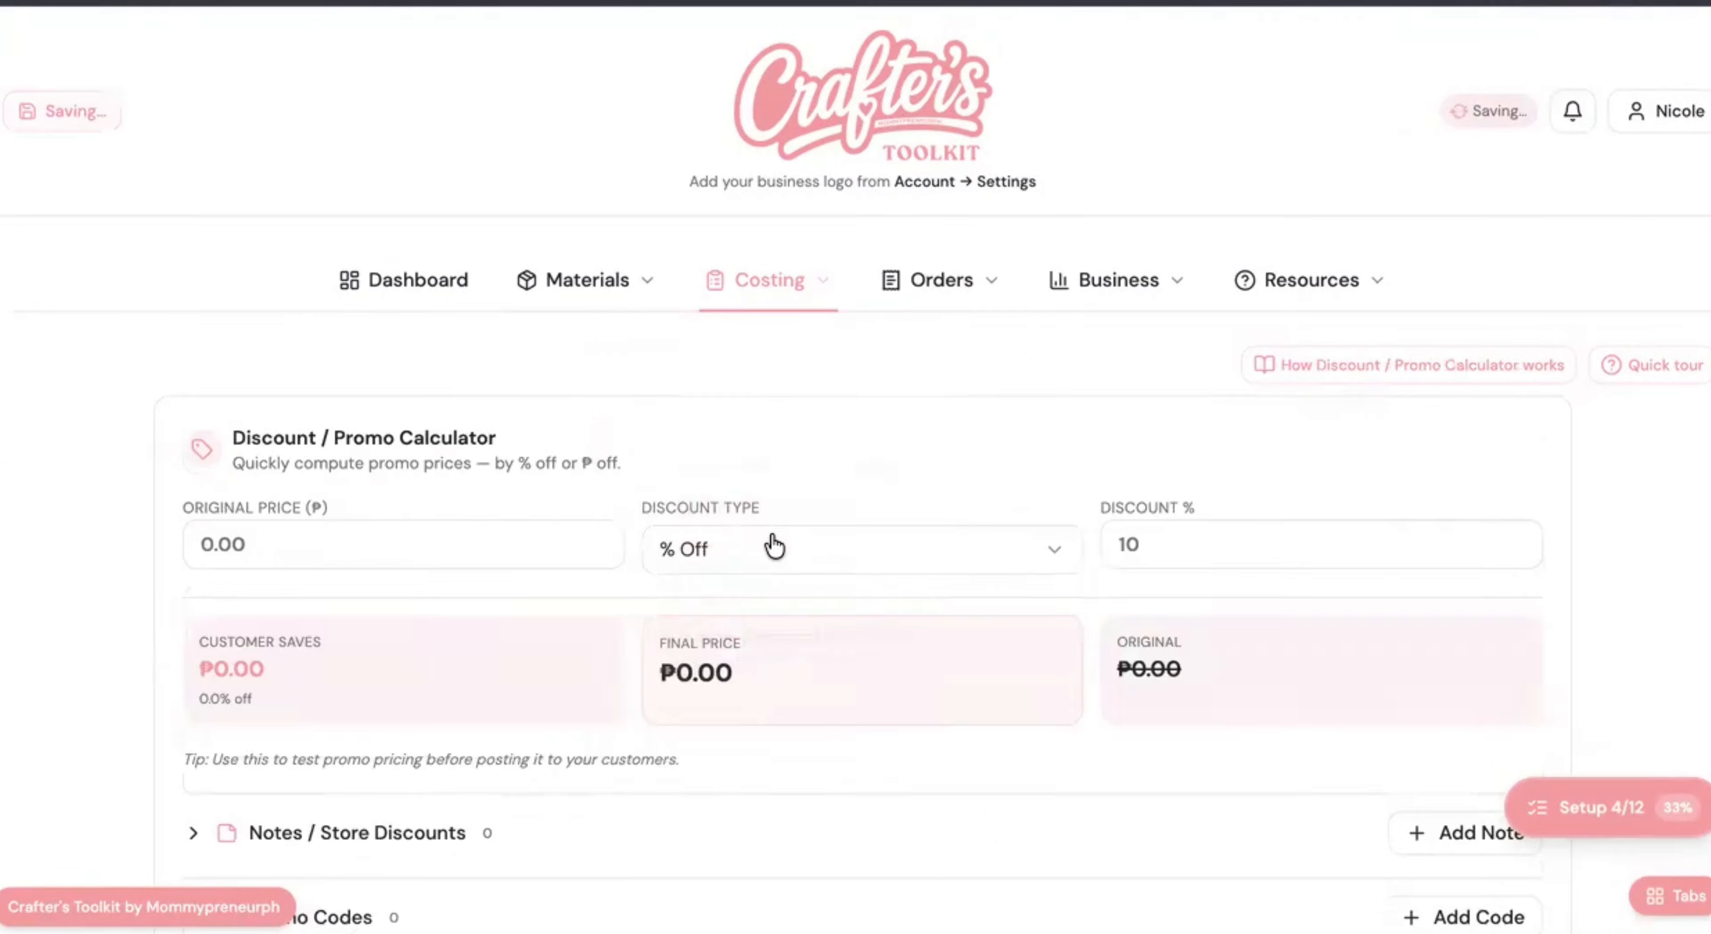
# Step: Skip the tour and calculate 10% off a ₱300 original price, giving ₱270.00
pyautogui.scroll(-3, 833, 447)
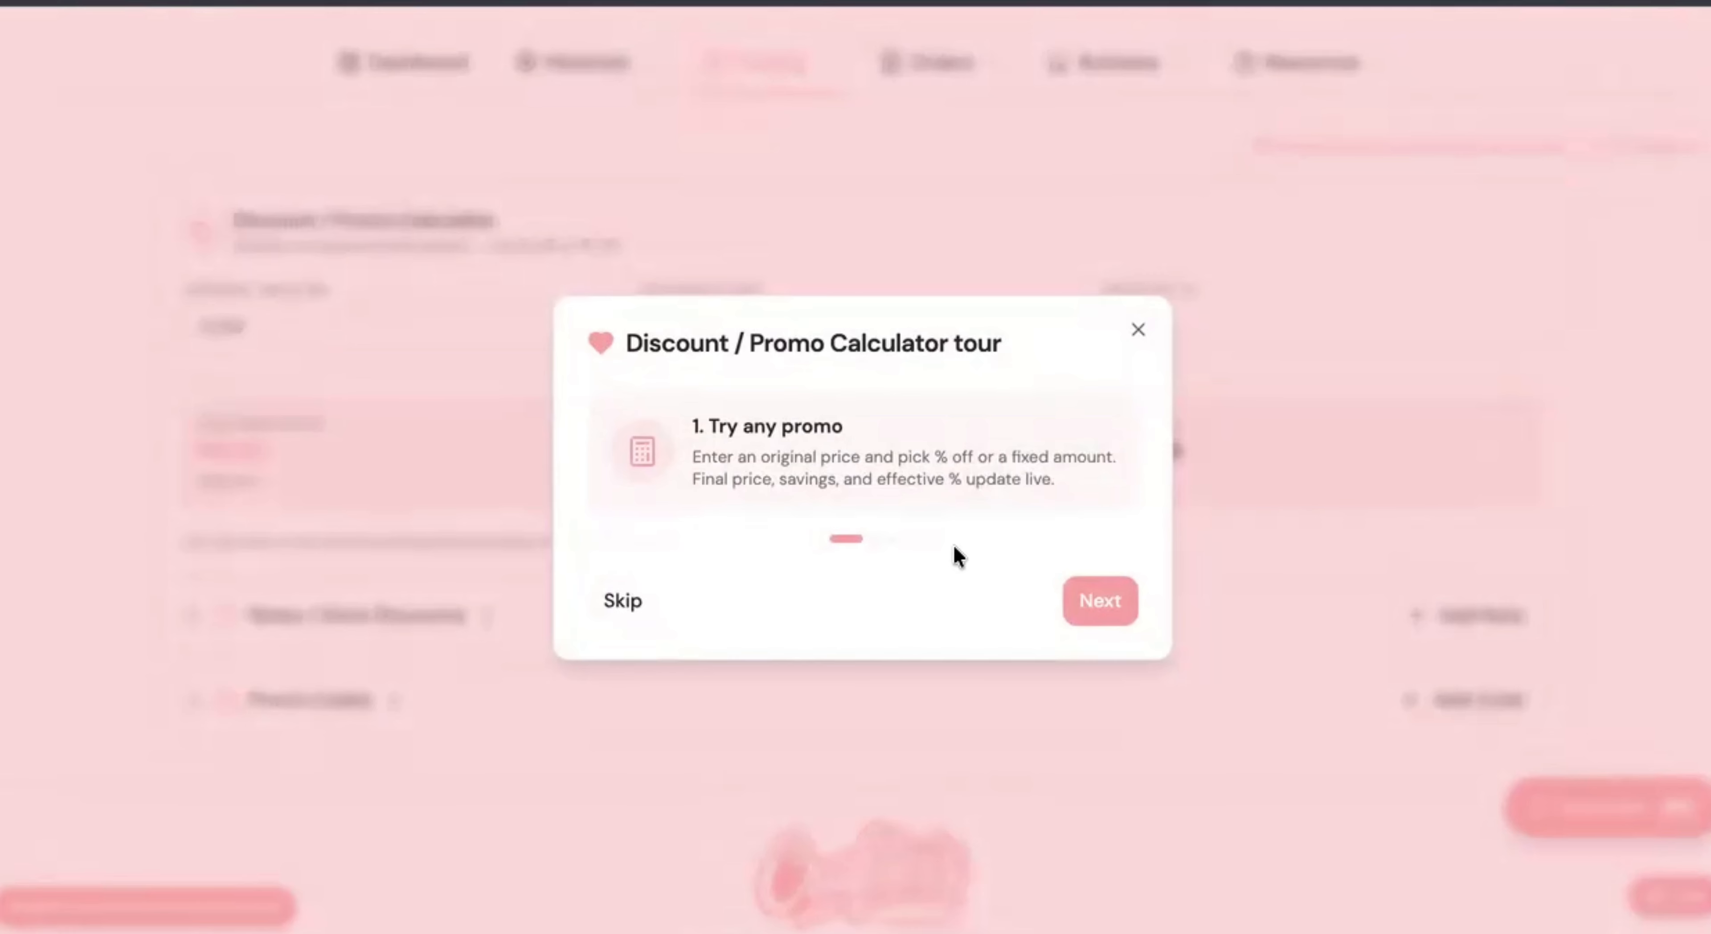
pyautogui.click(1090, 611)
pyautogui.click(1093, 610)
pyautogui.click(1092, 601)
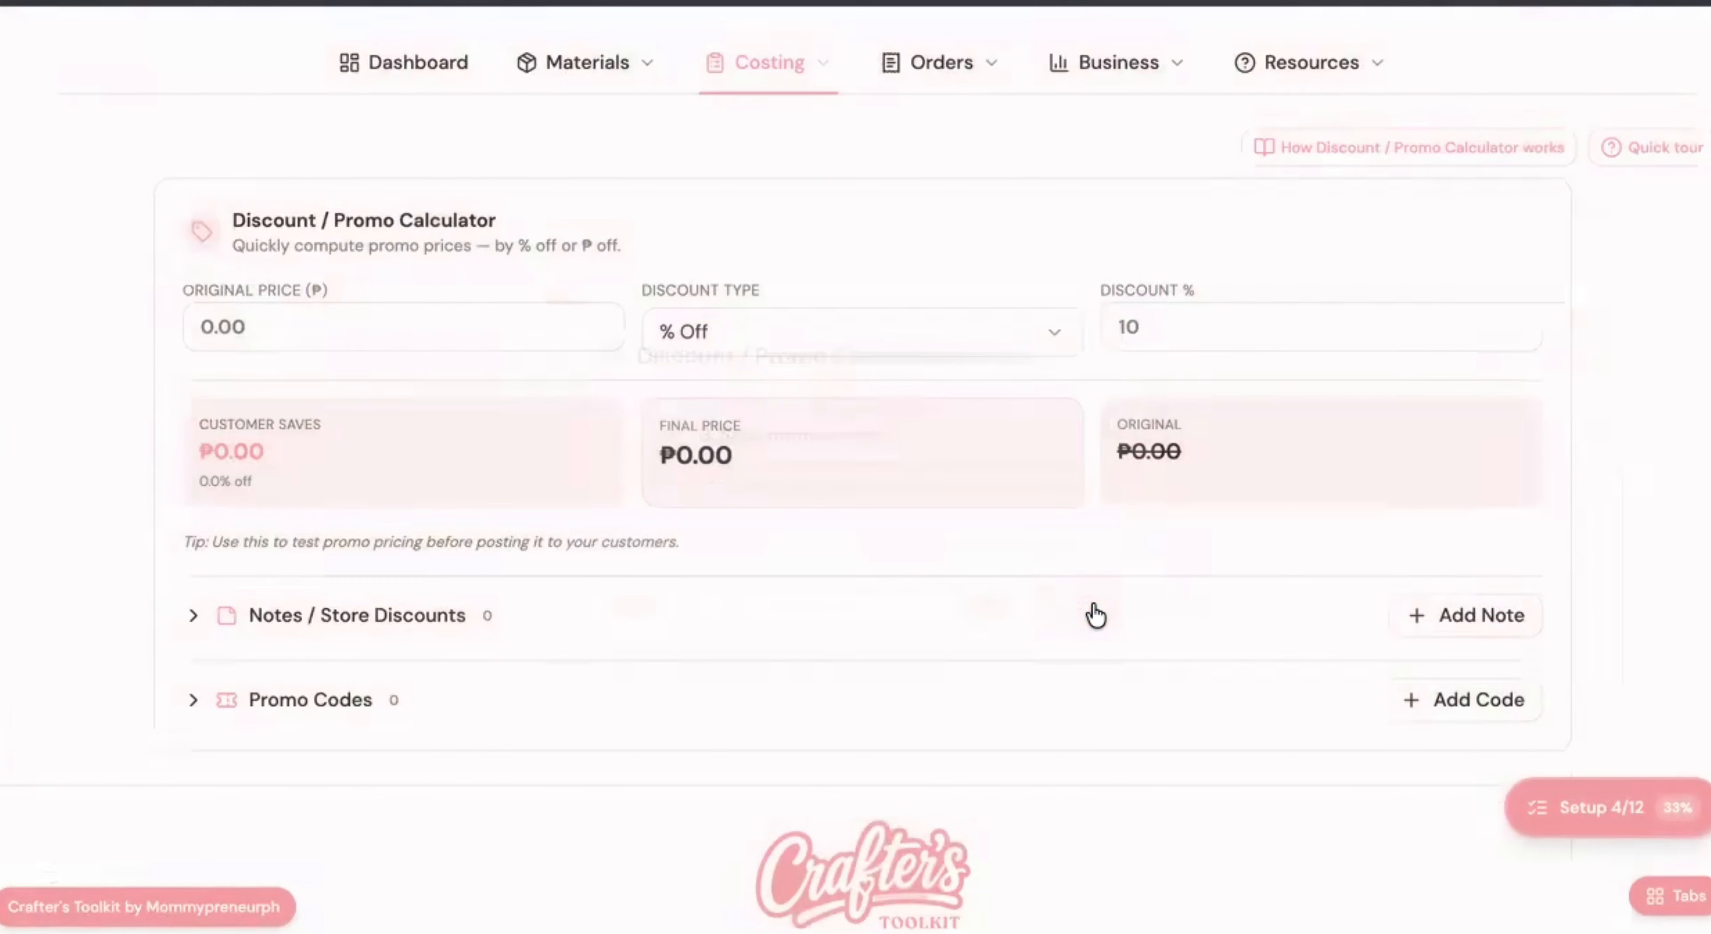
pyautogui.click(474, 332)
pyautogui.write('300')
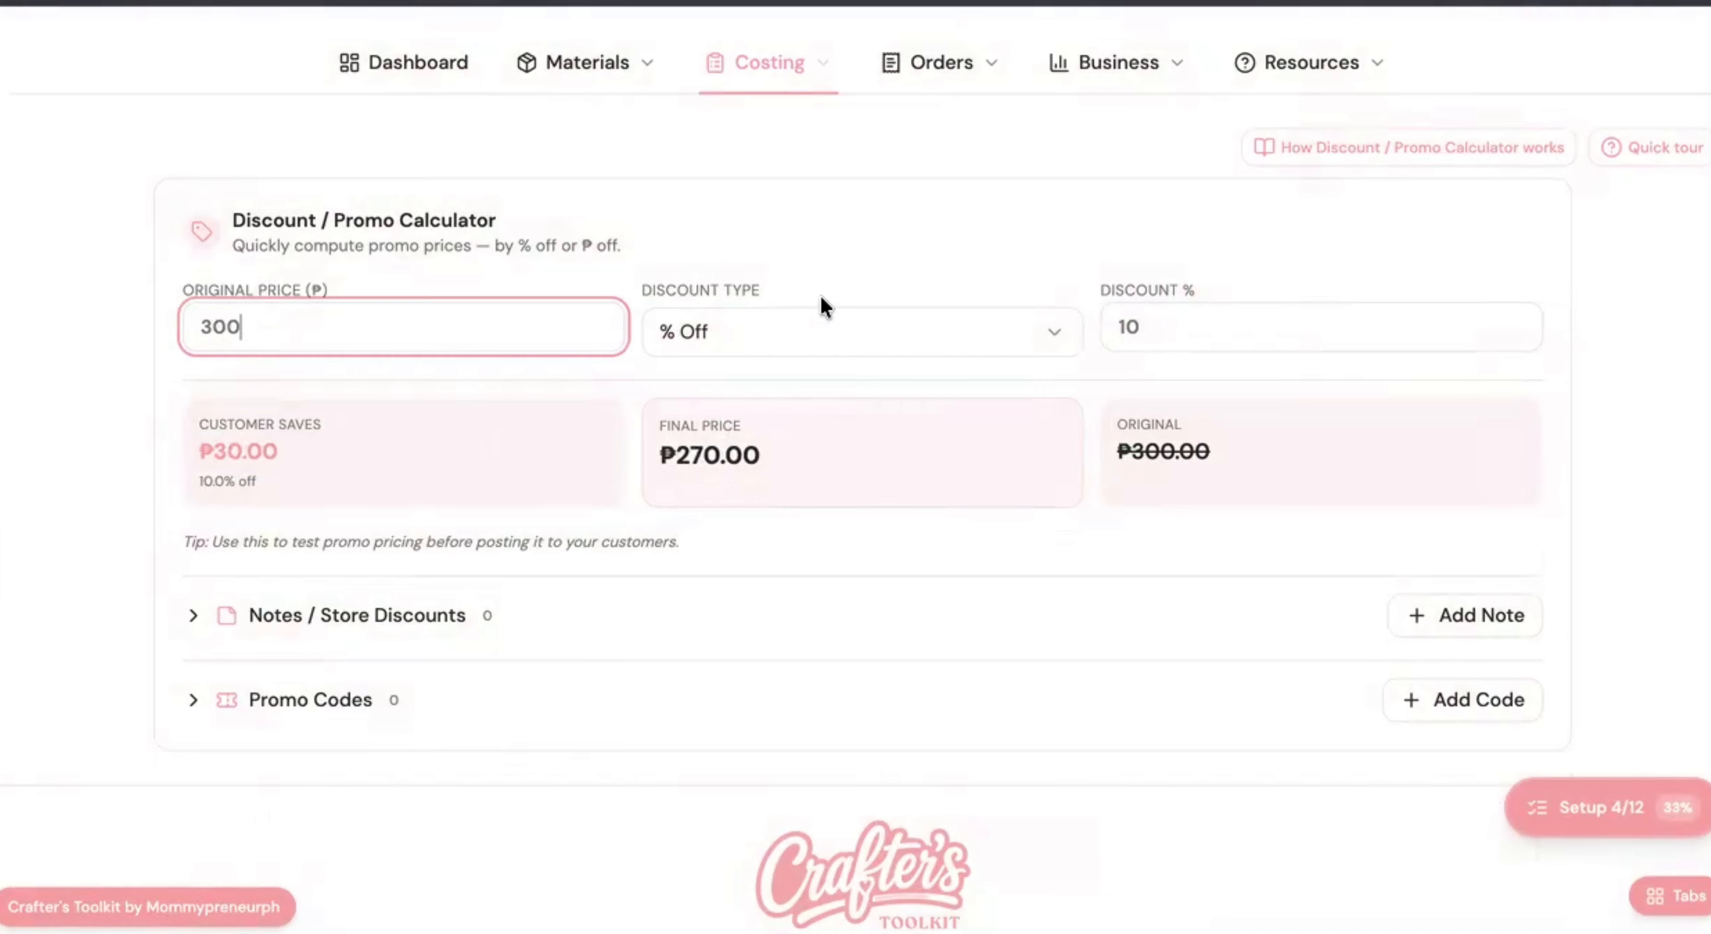
pyautogui.click(788, 336)
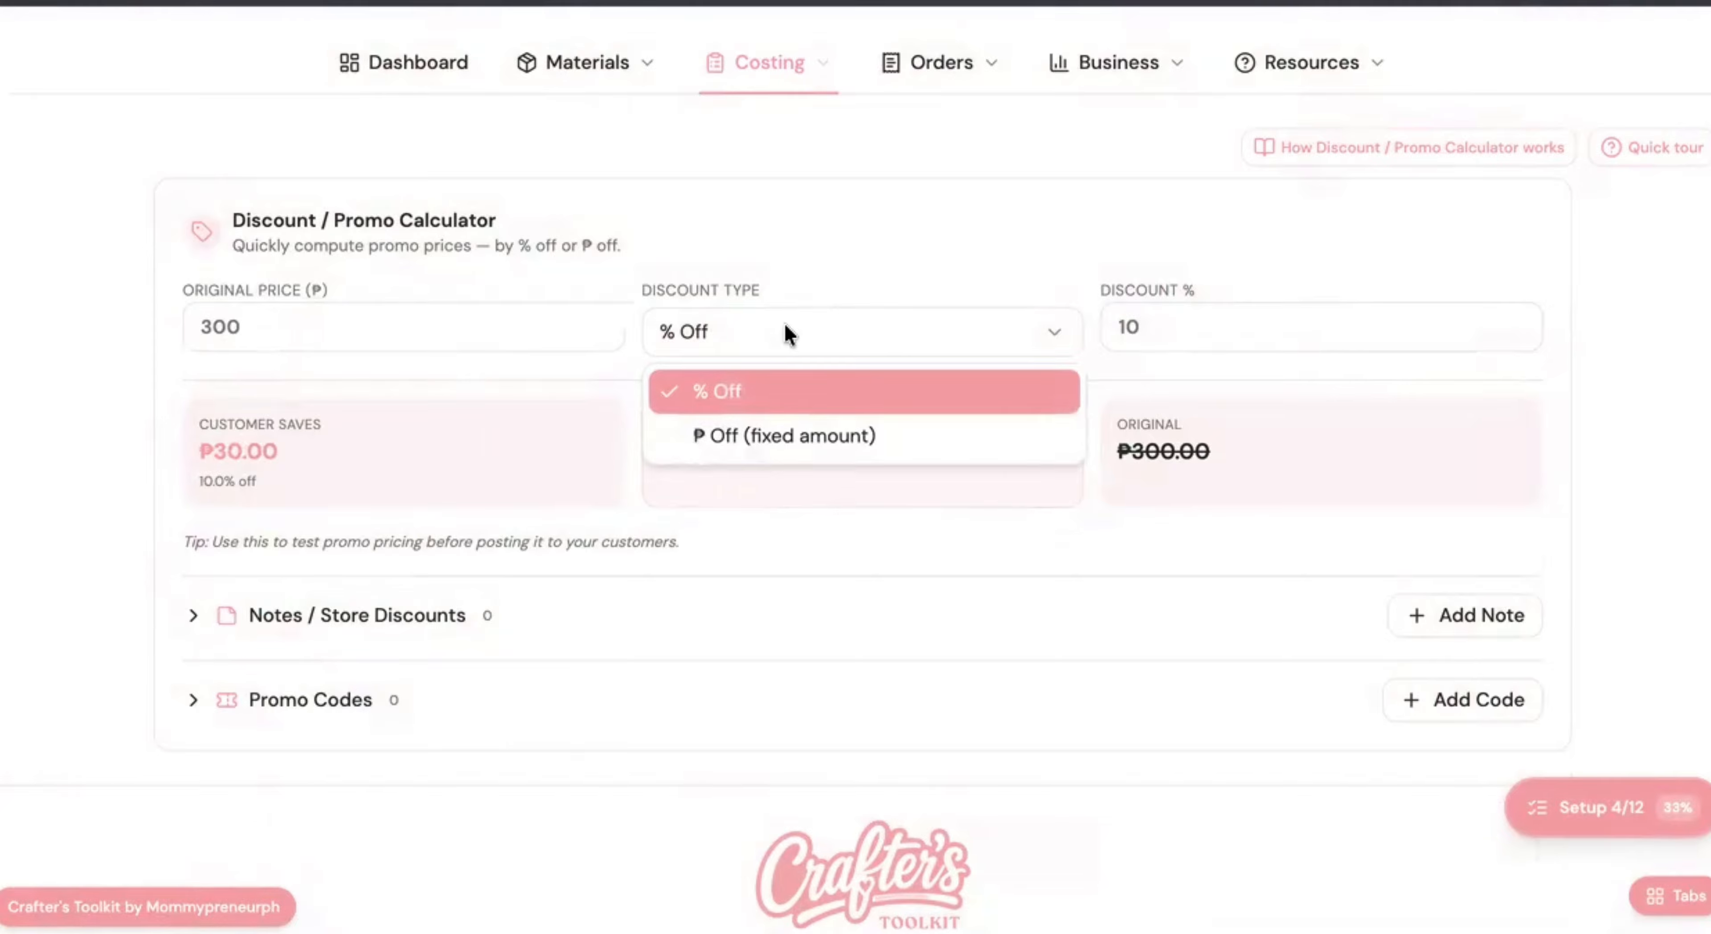
pyautogui.click(795, 392)
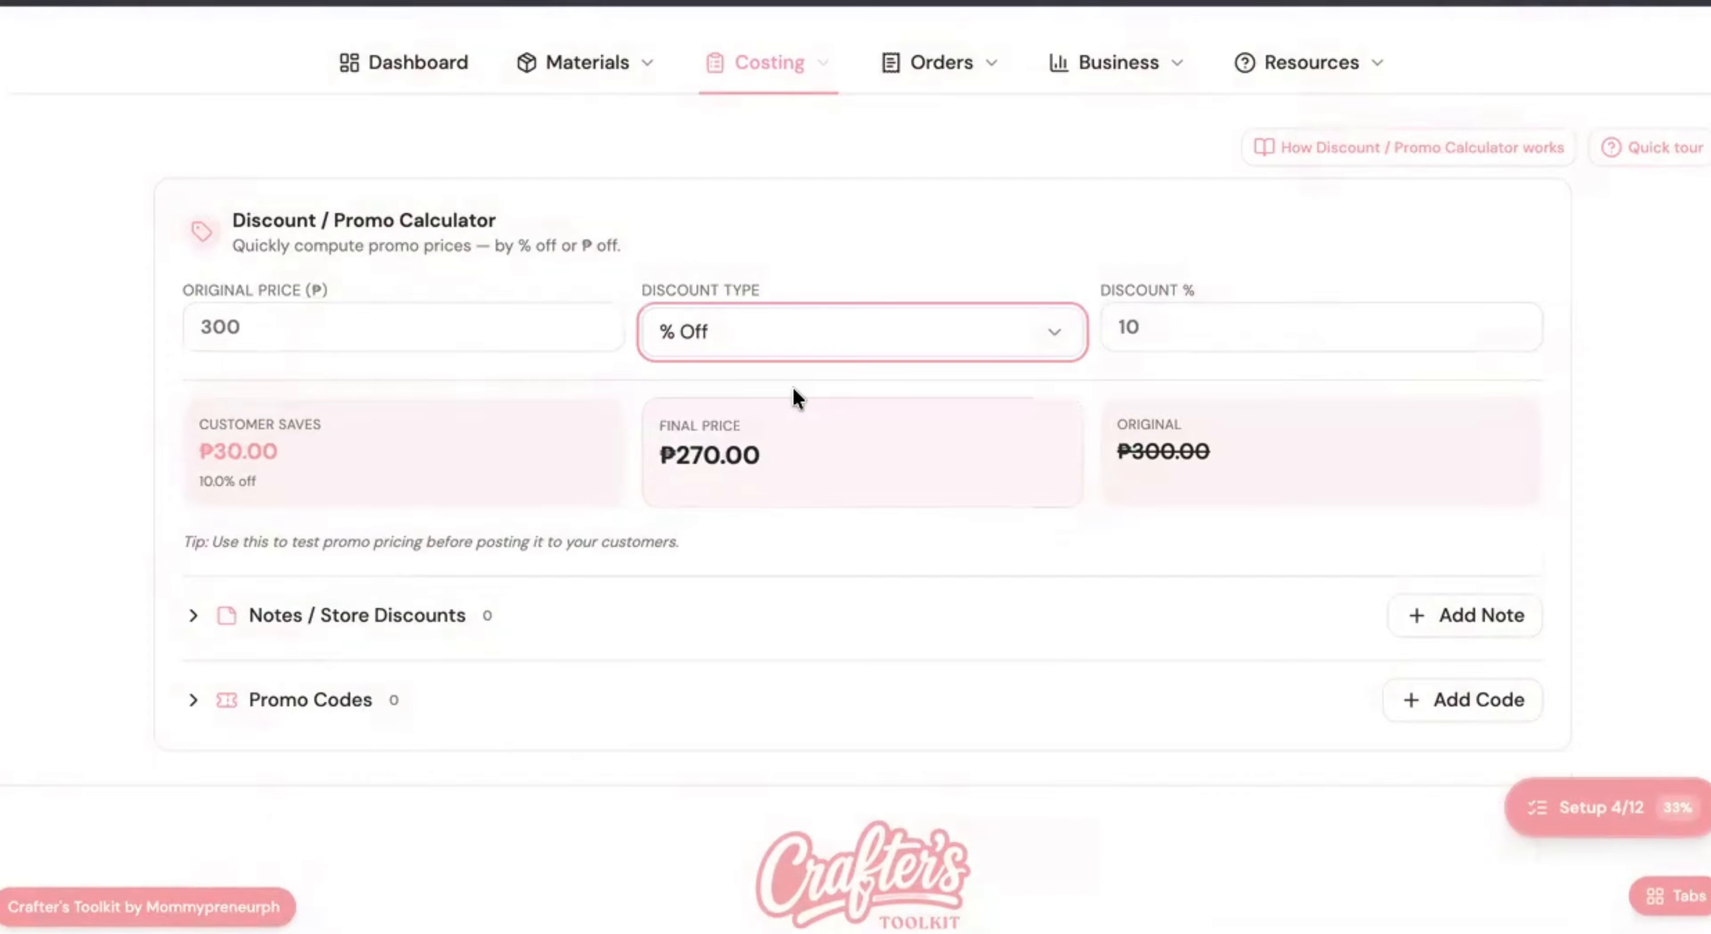
# Step: Expand the Notes / Store Discounts and Promo Codes sections
pyautogui.click(206, 621)
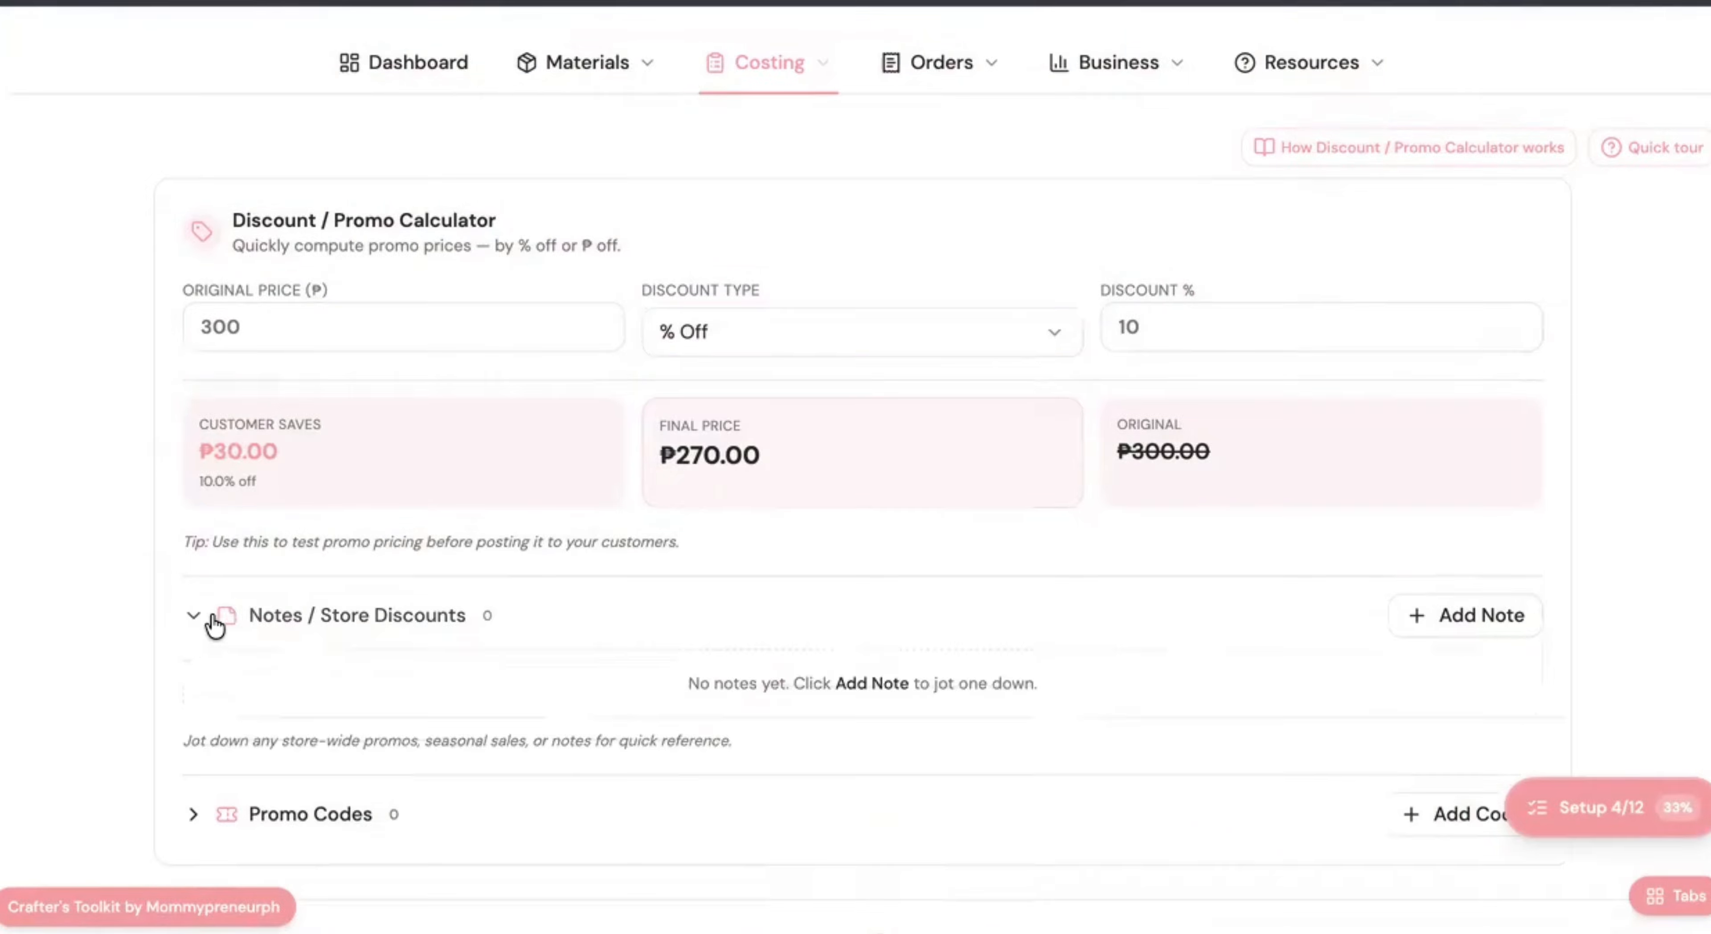
pyautogui.scroll(-2, 591, 667)
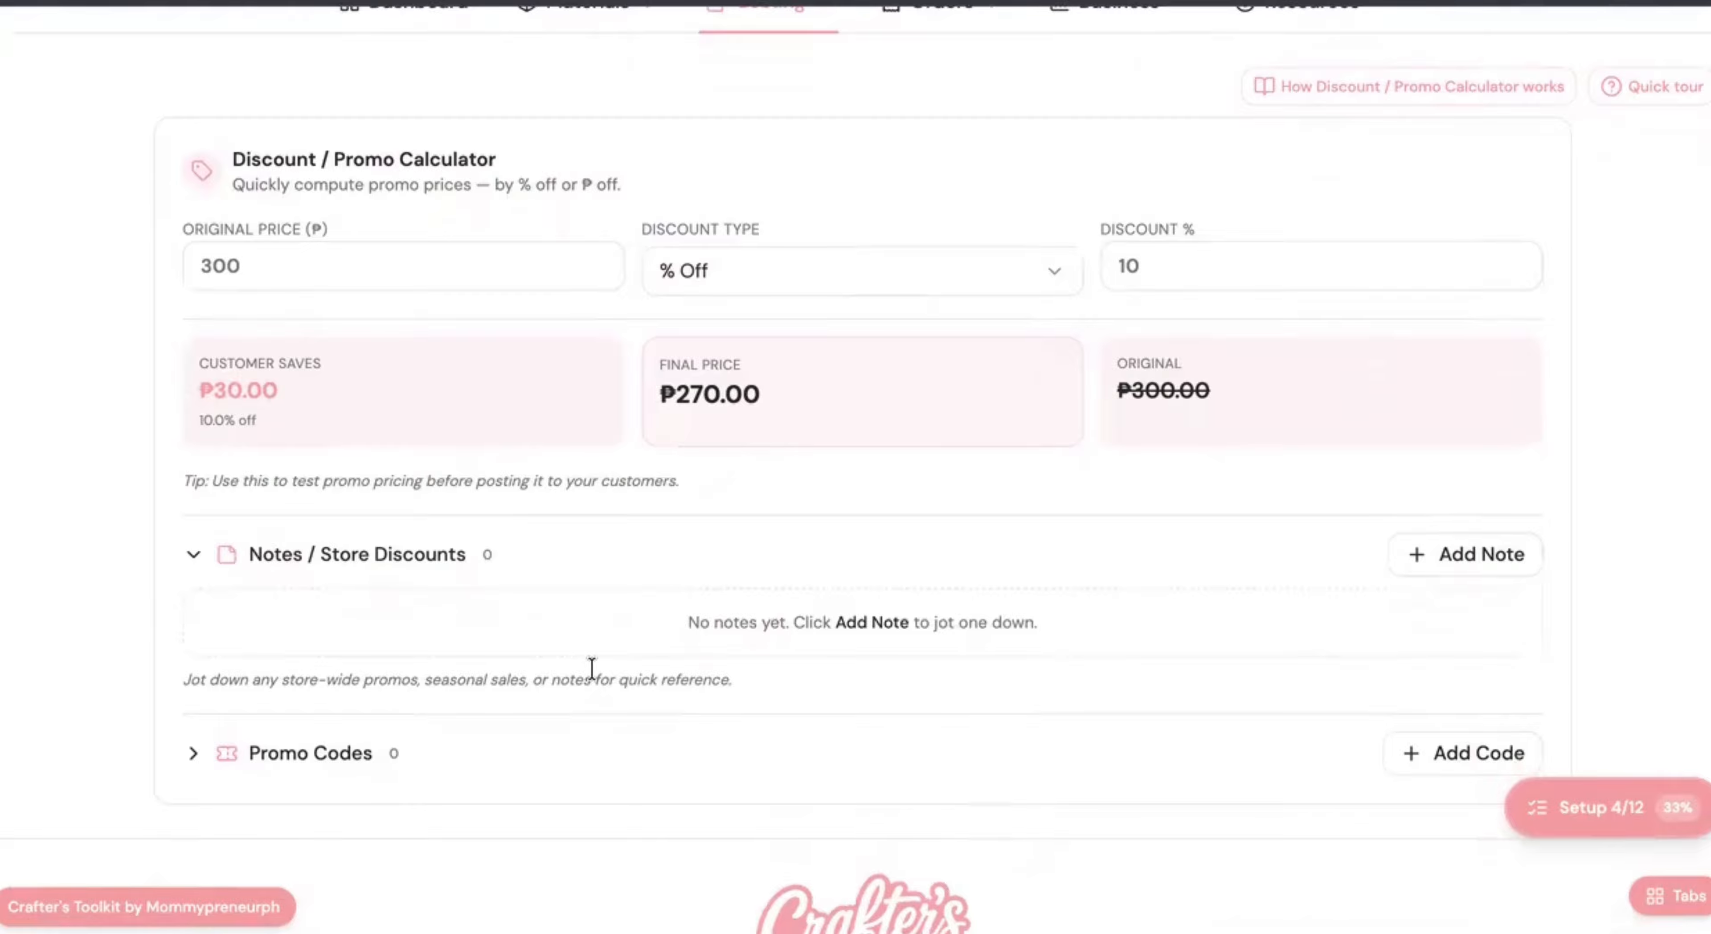
pyautogui.click(264, 733)
pyautogui.scroll(-2, 524, 703)
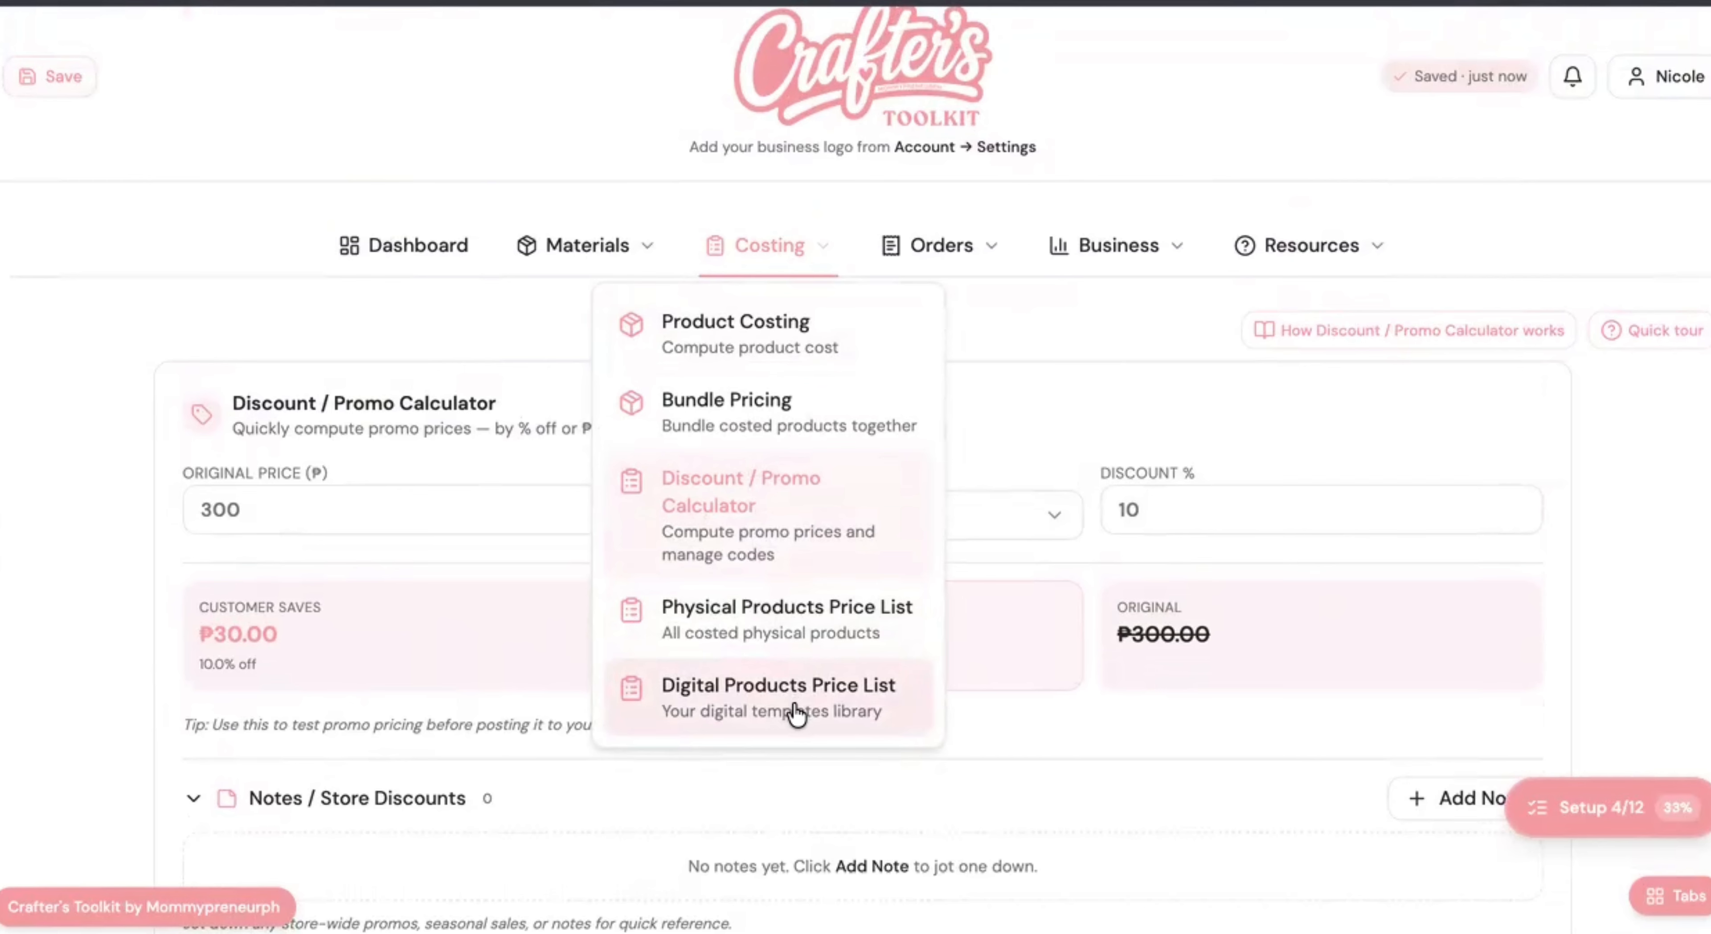
pyautogui.click(797, 714)
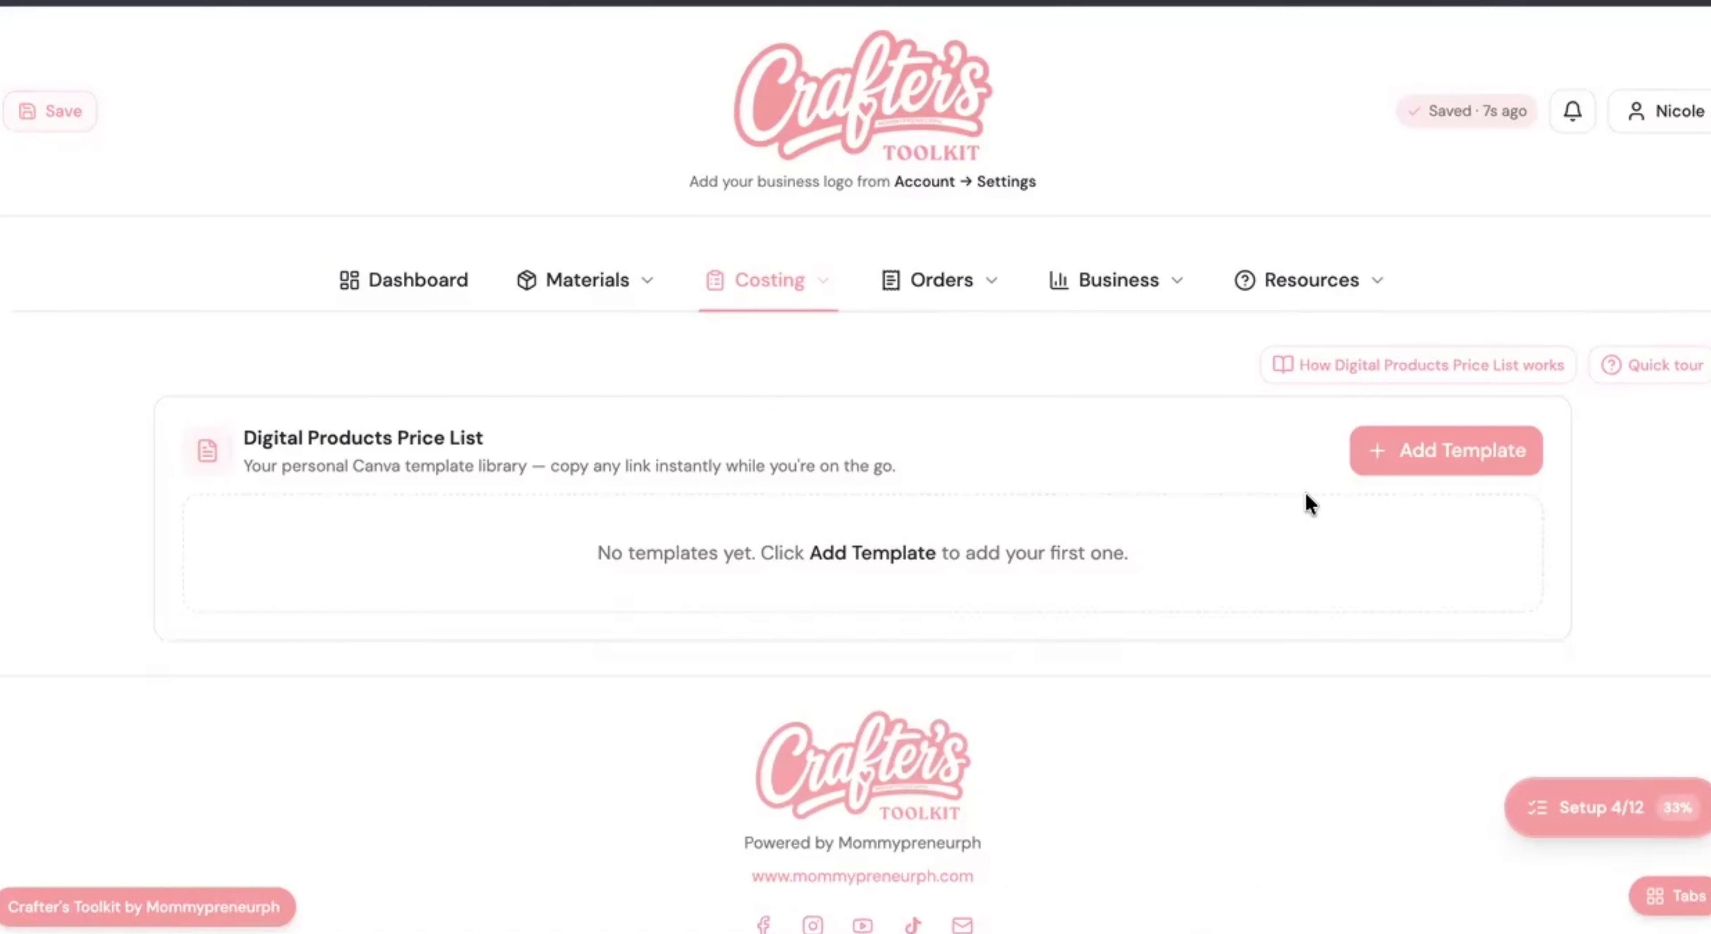
# Step: Add a new digital template named Test with price 200
pyautogui.click(1427, 462)
pyautogui.scroll(-3, 955, 419)
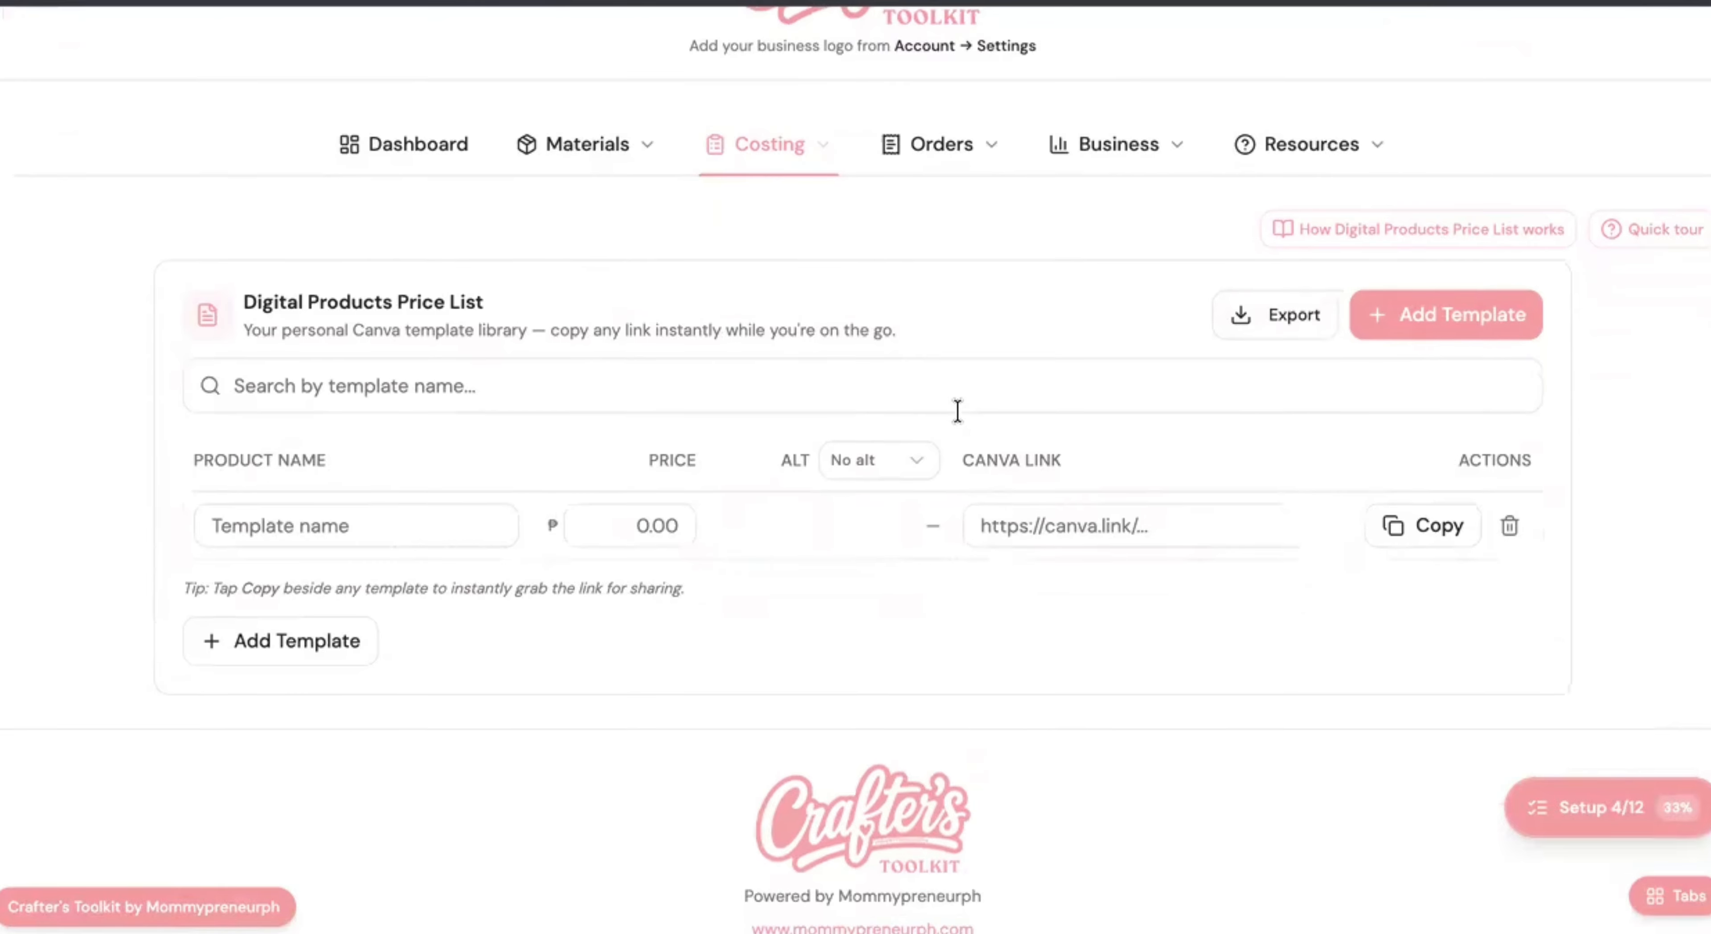
pyautogui.click(373, 433)
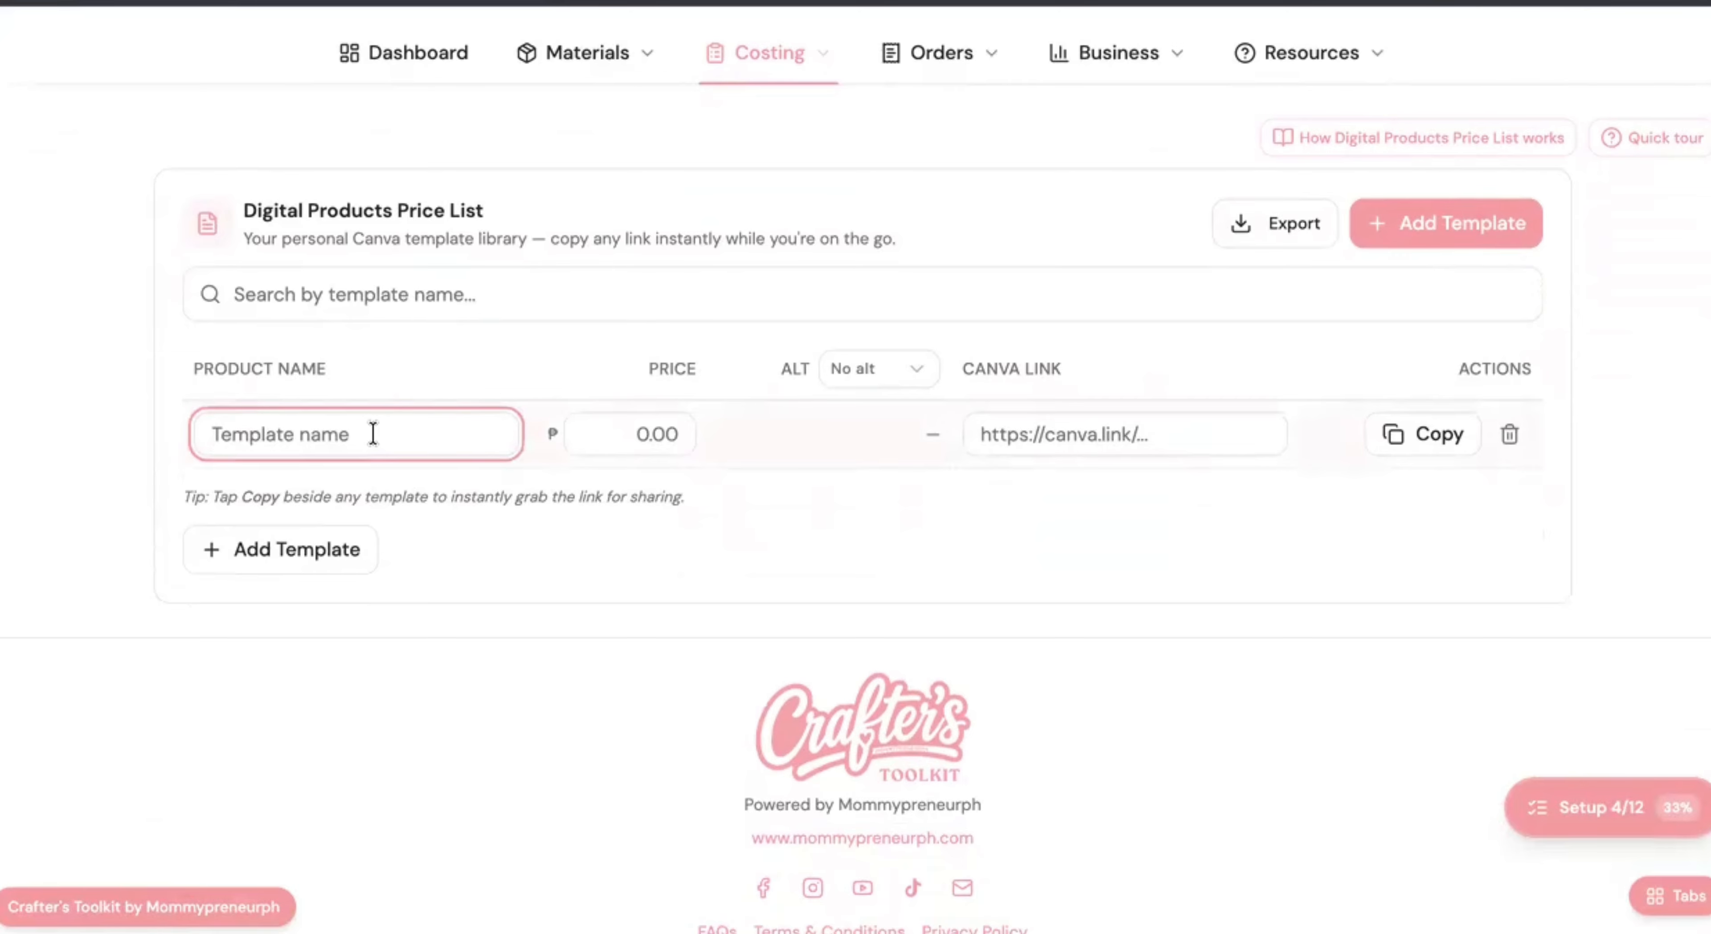
pyautogui.write('Test')
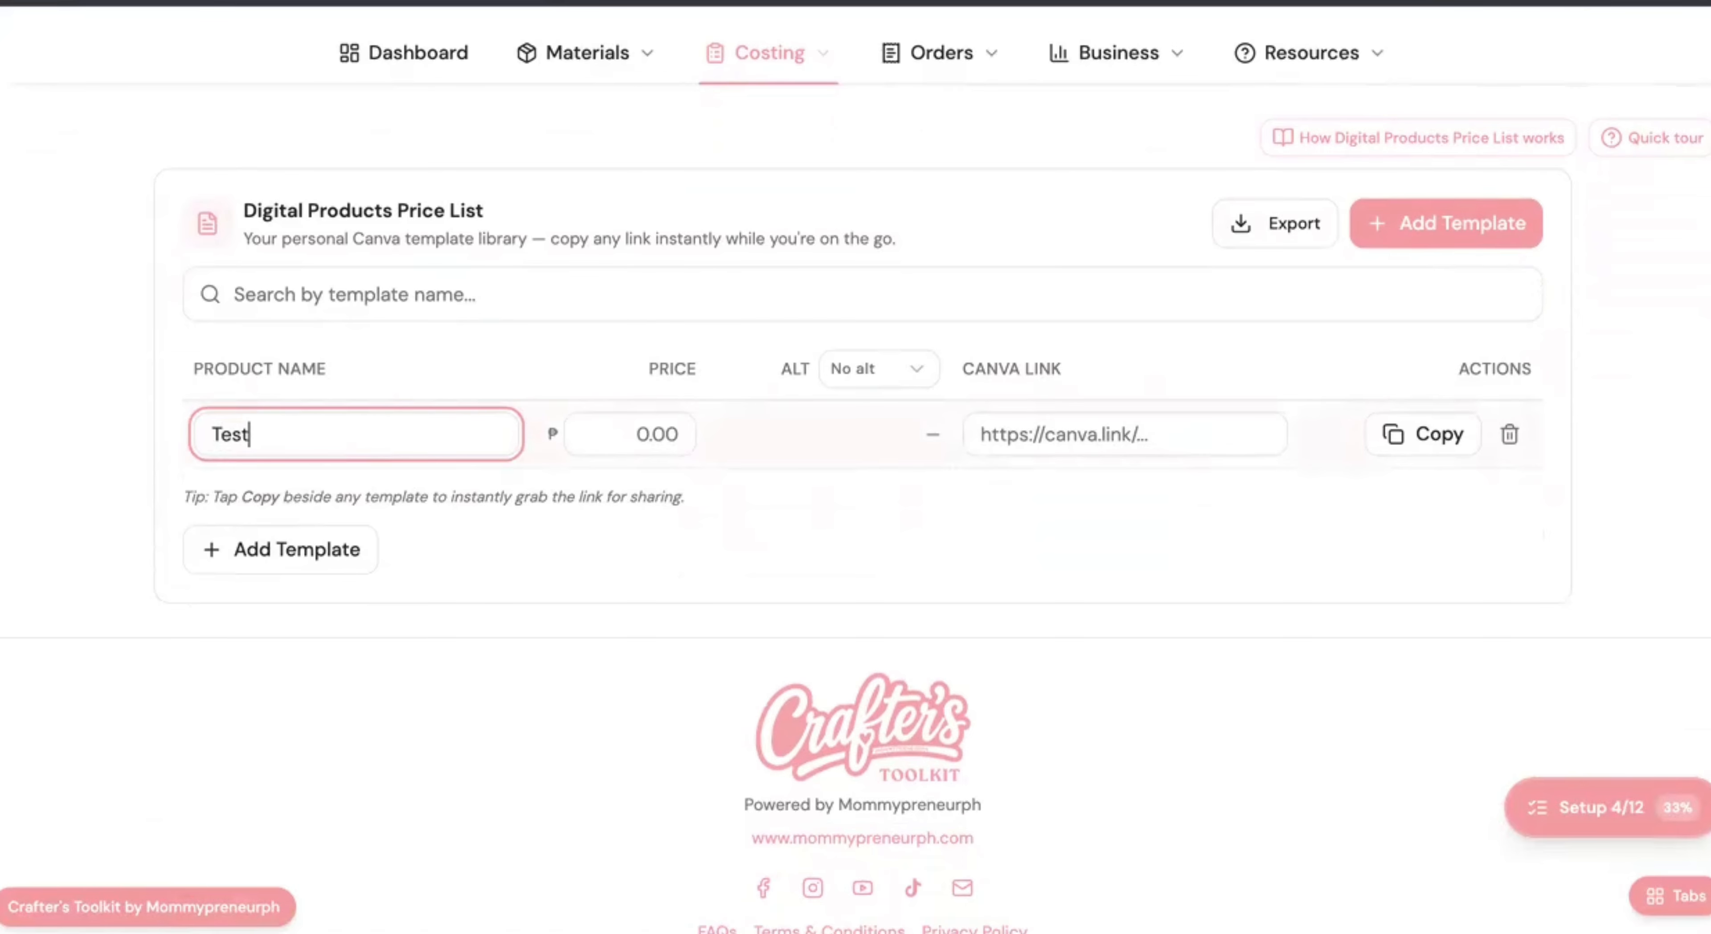
pyautogui.click(649, 440)
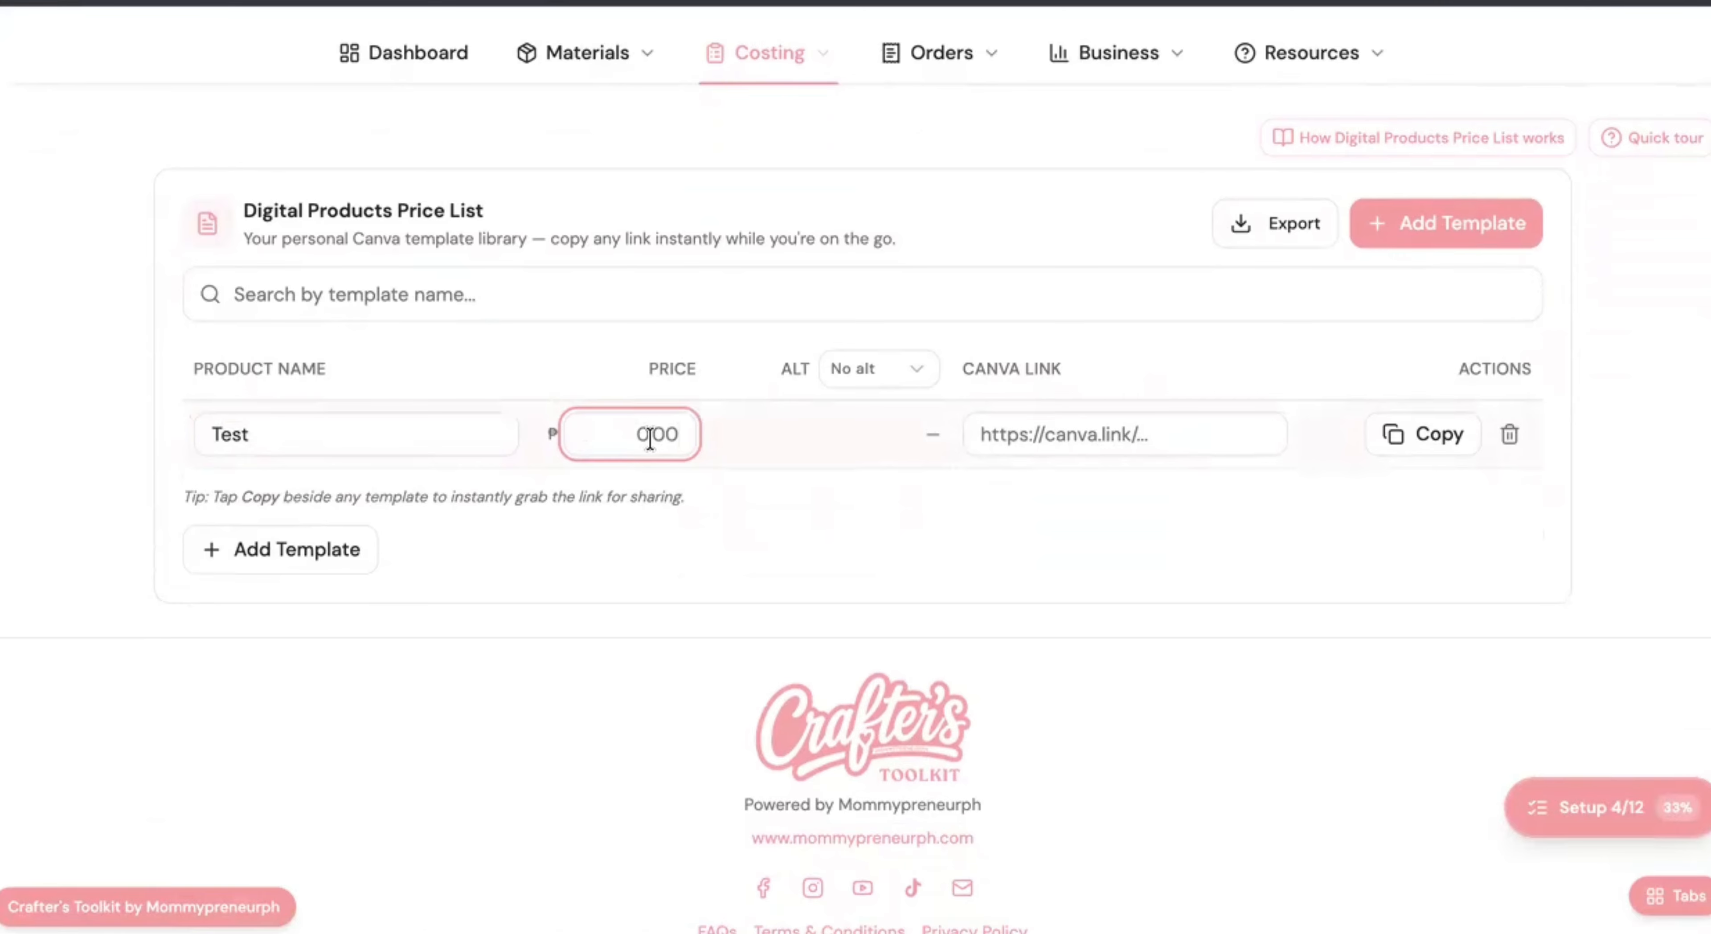
pyautogui.hotkey('ctrl', 'a')
pyautogui.write('200')
# Step: Paste the page address as Test's Canva link, copy that link, then open the Customer List
pyautogui.click(1037, 451)
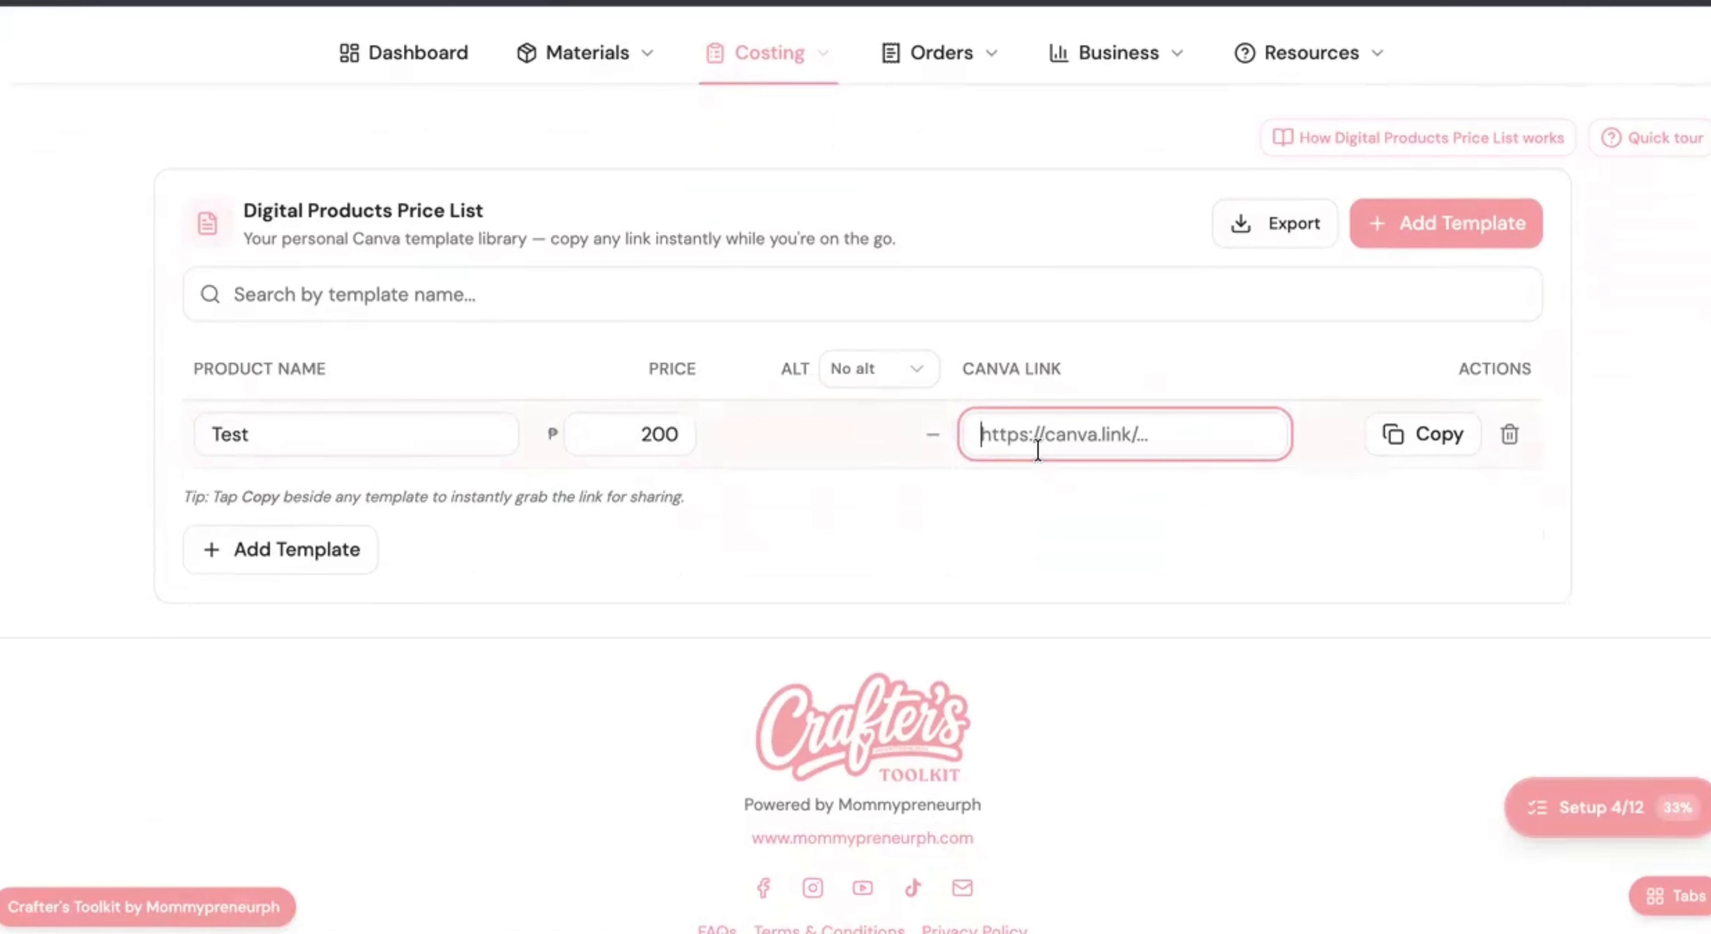
pyautogui.click(631, 1)
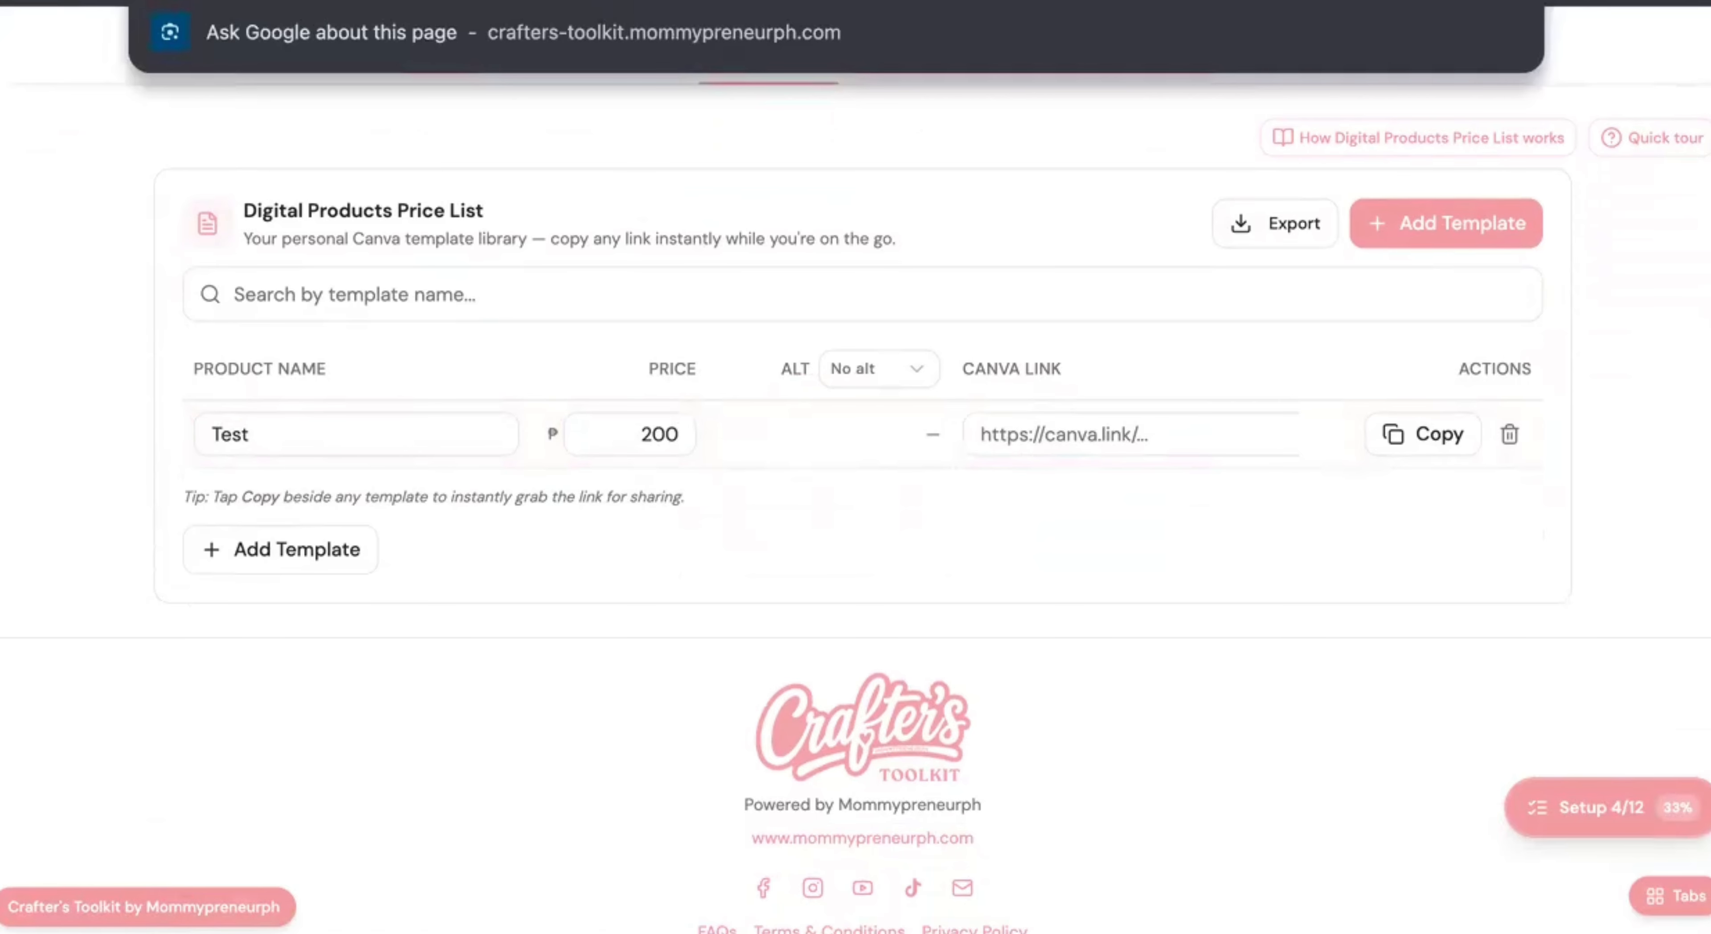
pyautogui.click(950, 423)
pyautogui.click(1030, 444)
pyautogui.write('https://crafters-toolkit.mommypreneurph.com/')
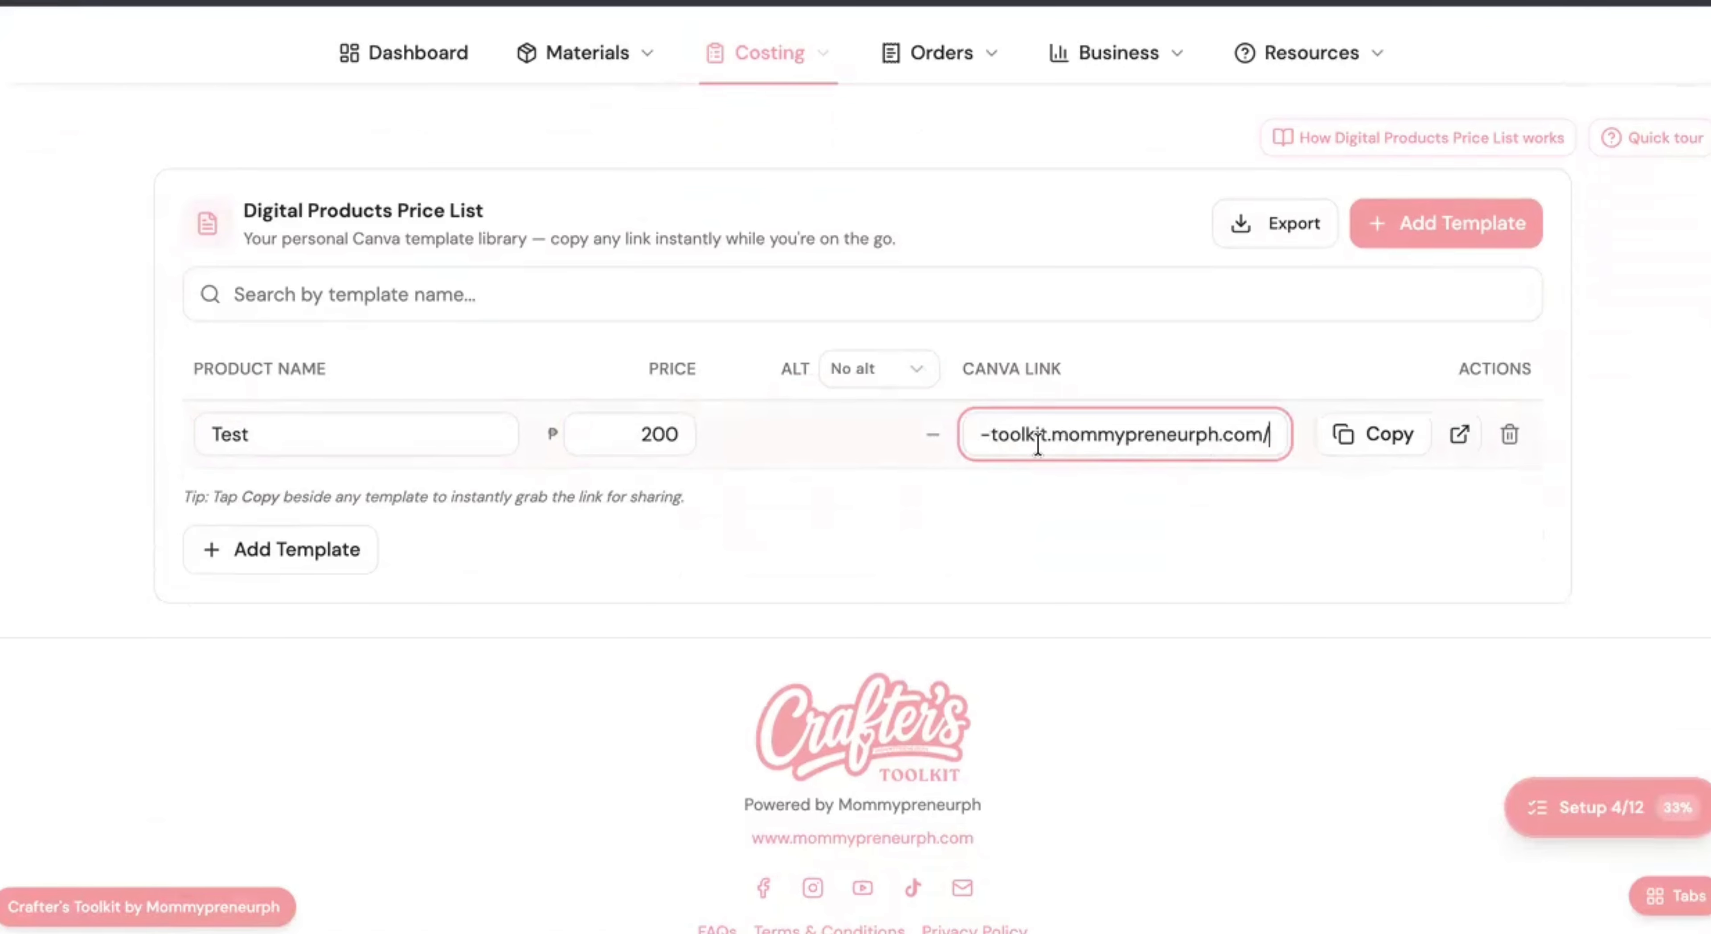
pyautogui.click(1237, 349)
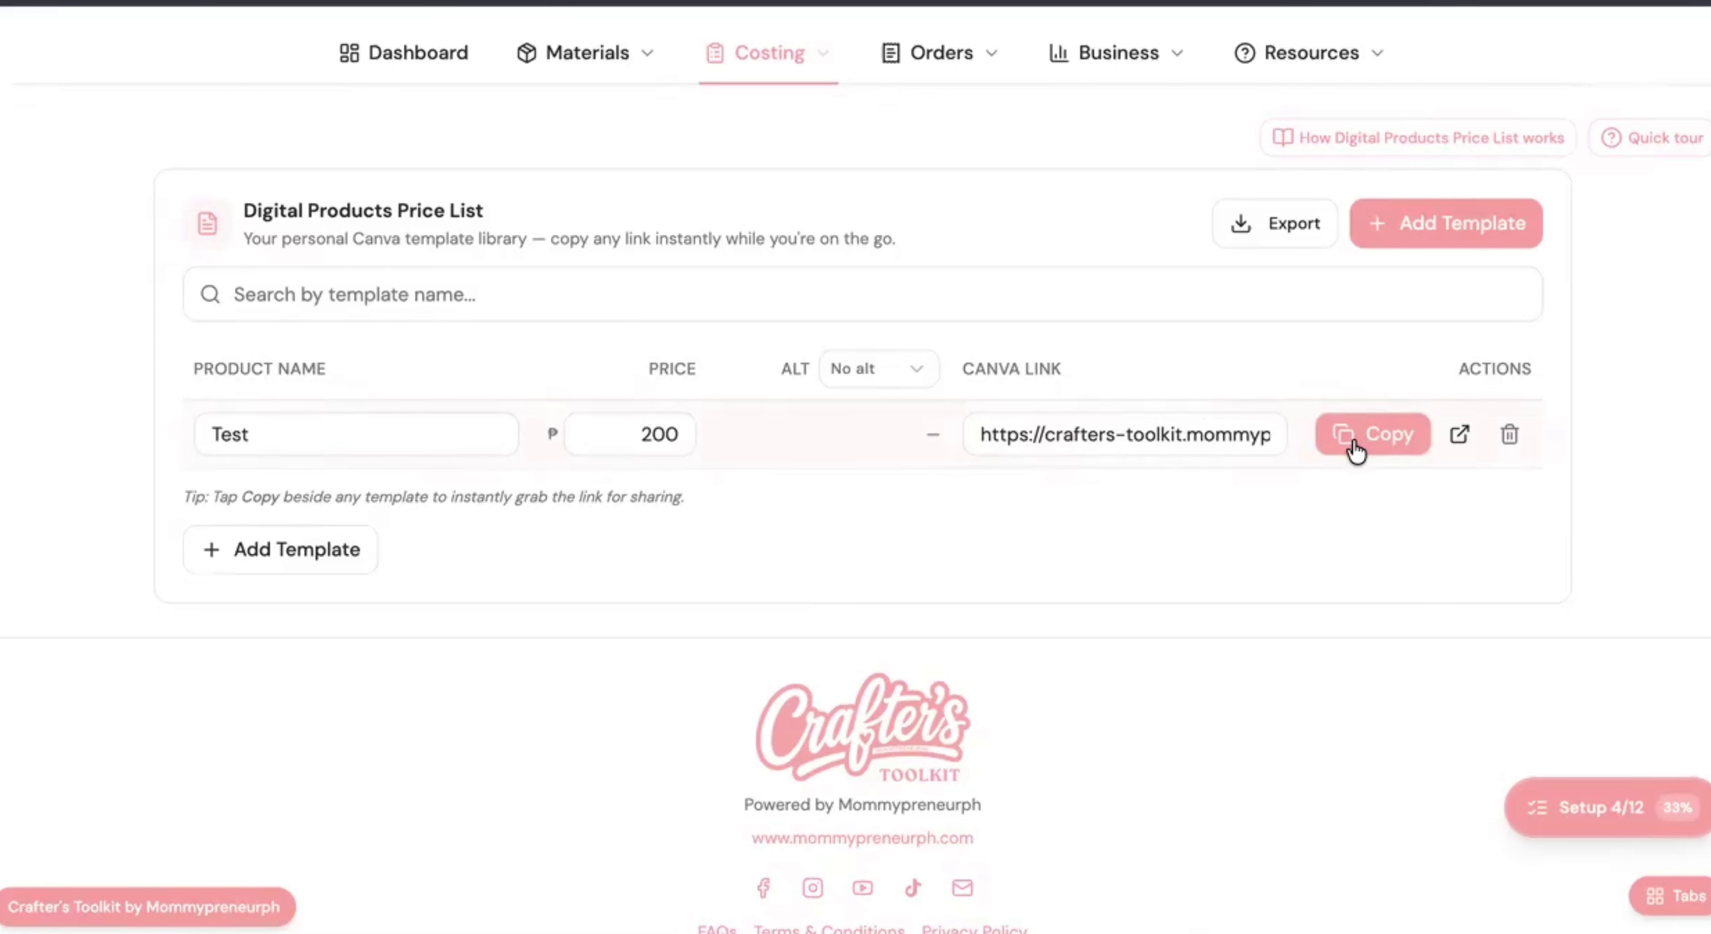
pyautogui.click(1356, 452)
pyautogui.click(963, 47)
pyautogui.click(930, 216)
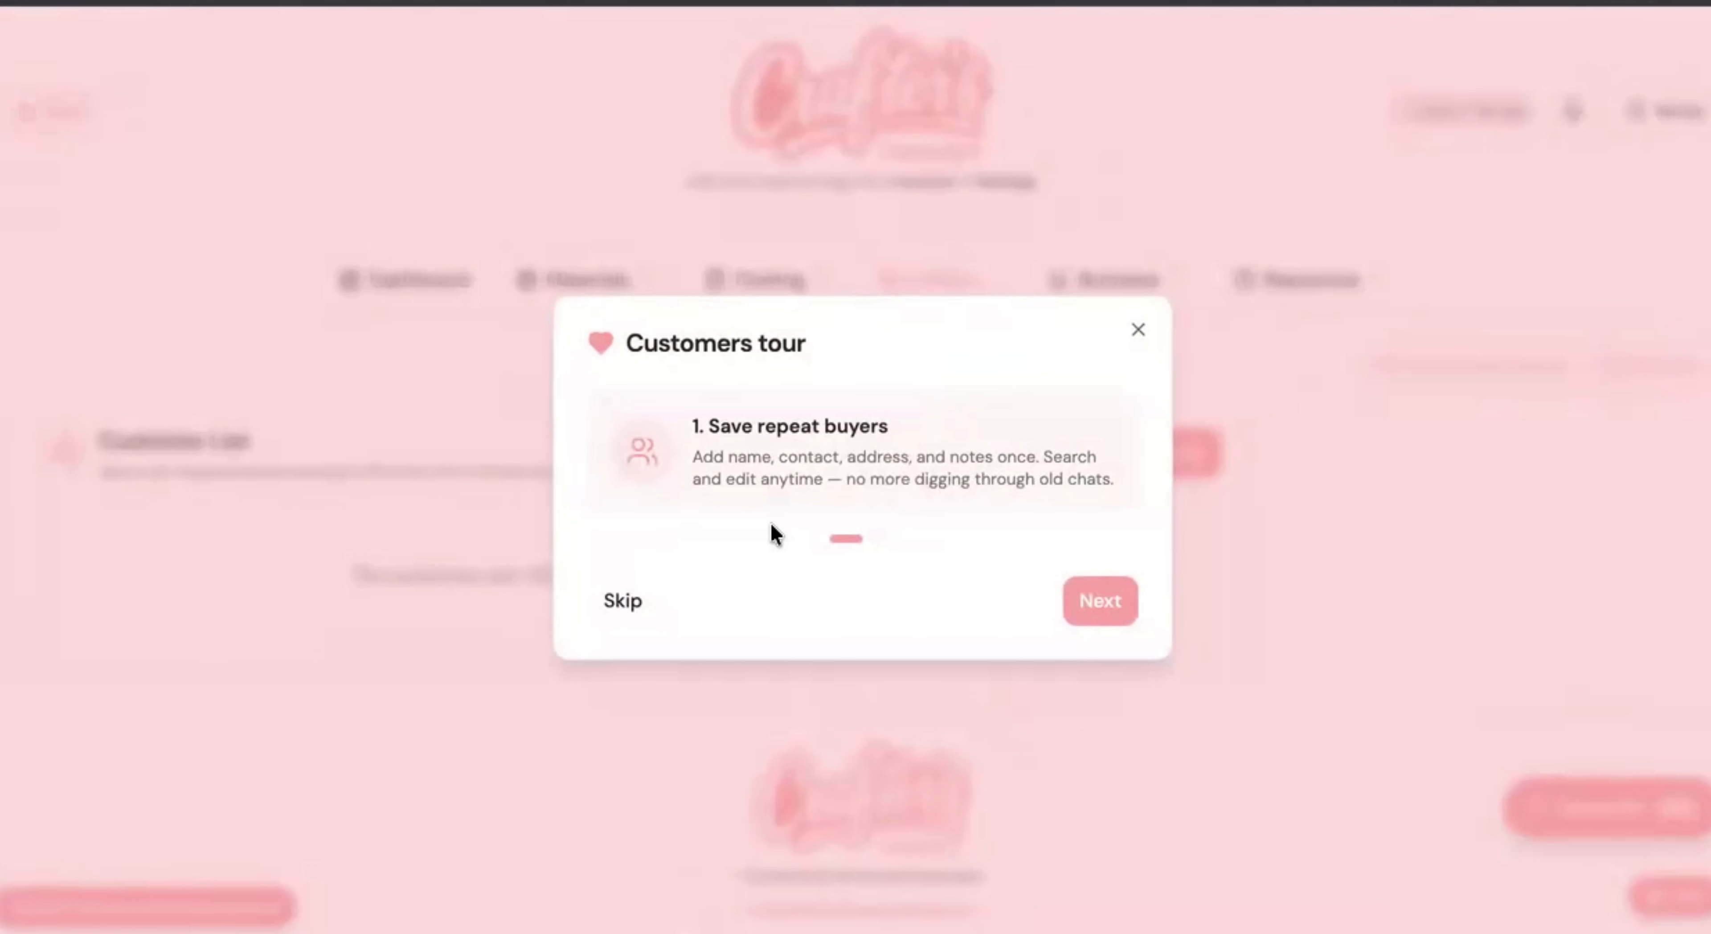
# Step: Dismiss the Customers tour and start a new customer, entering their name and phone number
pyautogui.click(1119, 601)
pyautogui.click(1116, 601)
pyautogui.click(1116, 601)
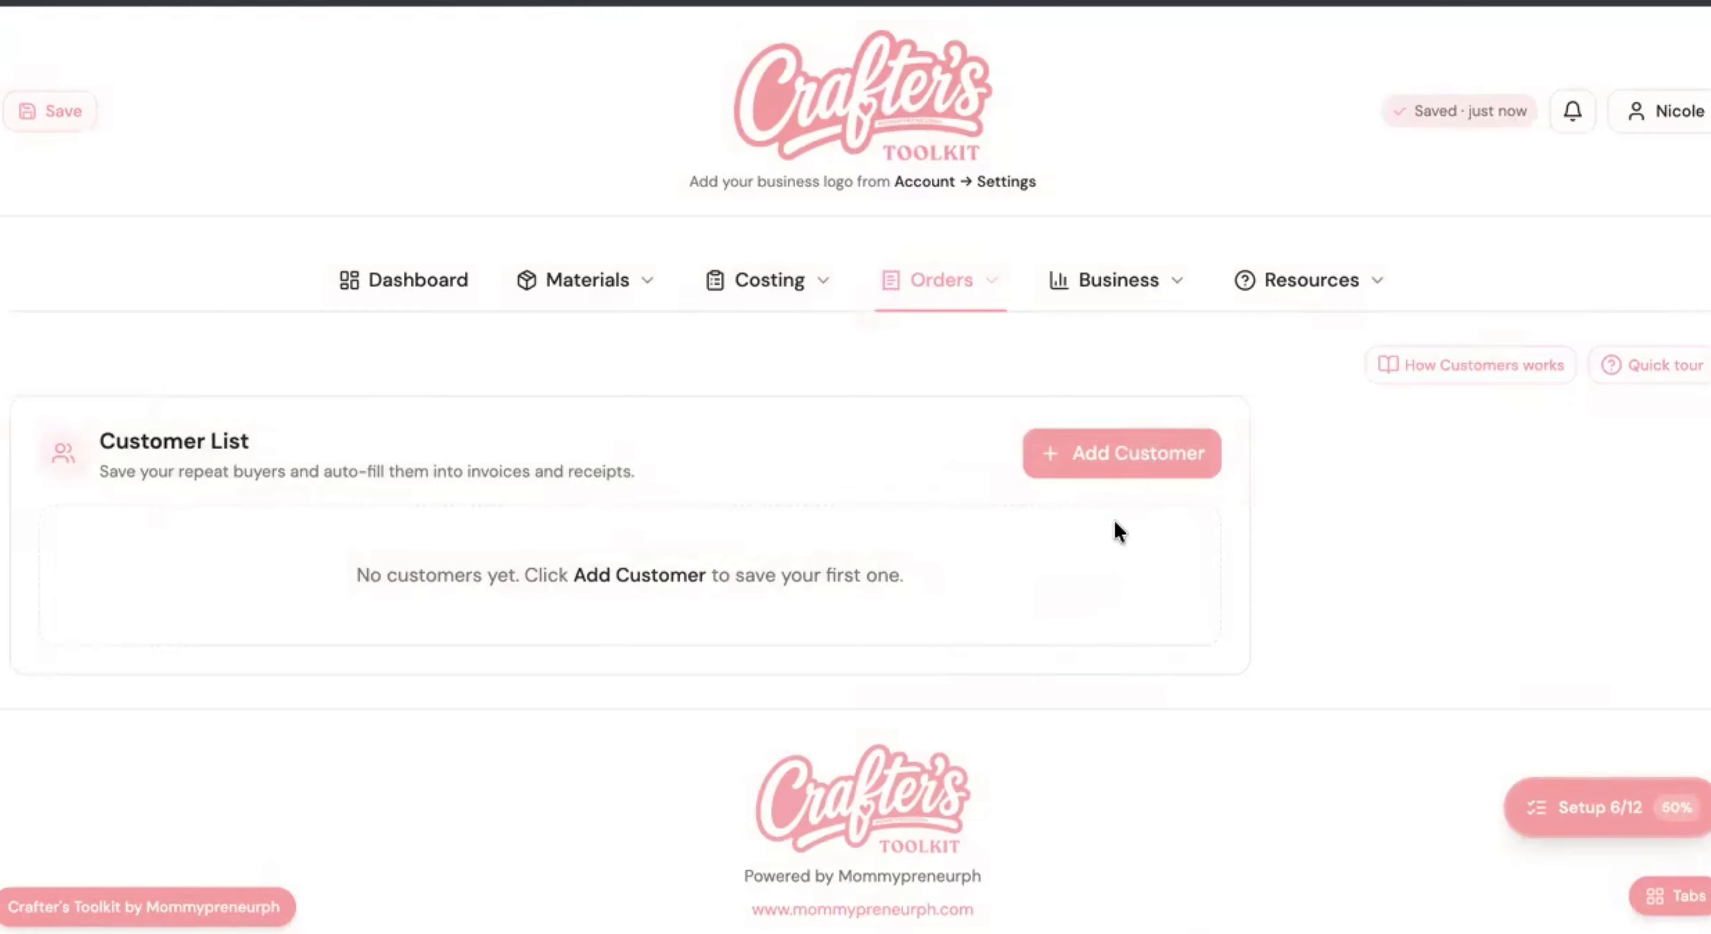
pyautogui.click(1116, 459)
pyautogui.write('Nicole')
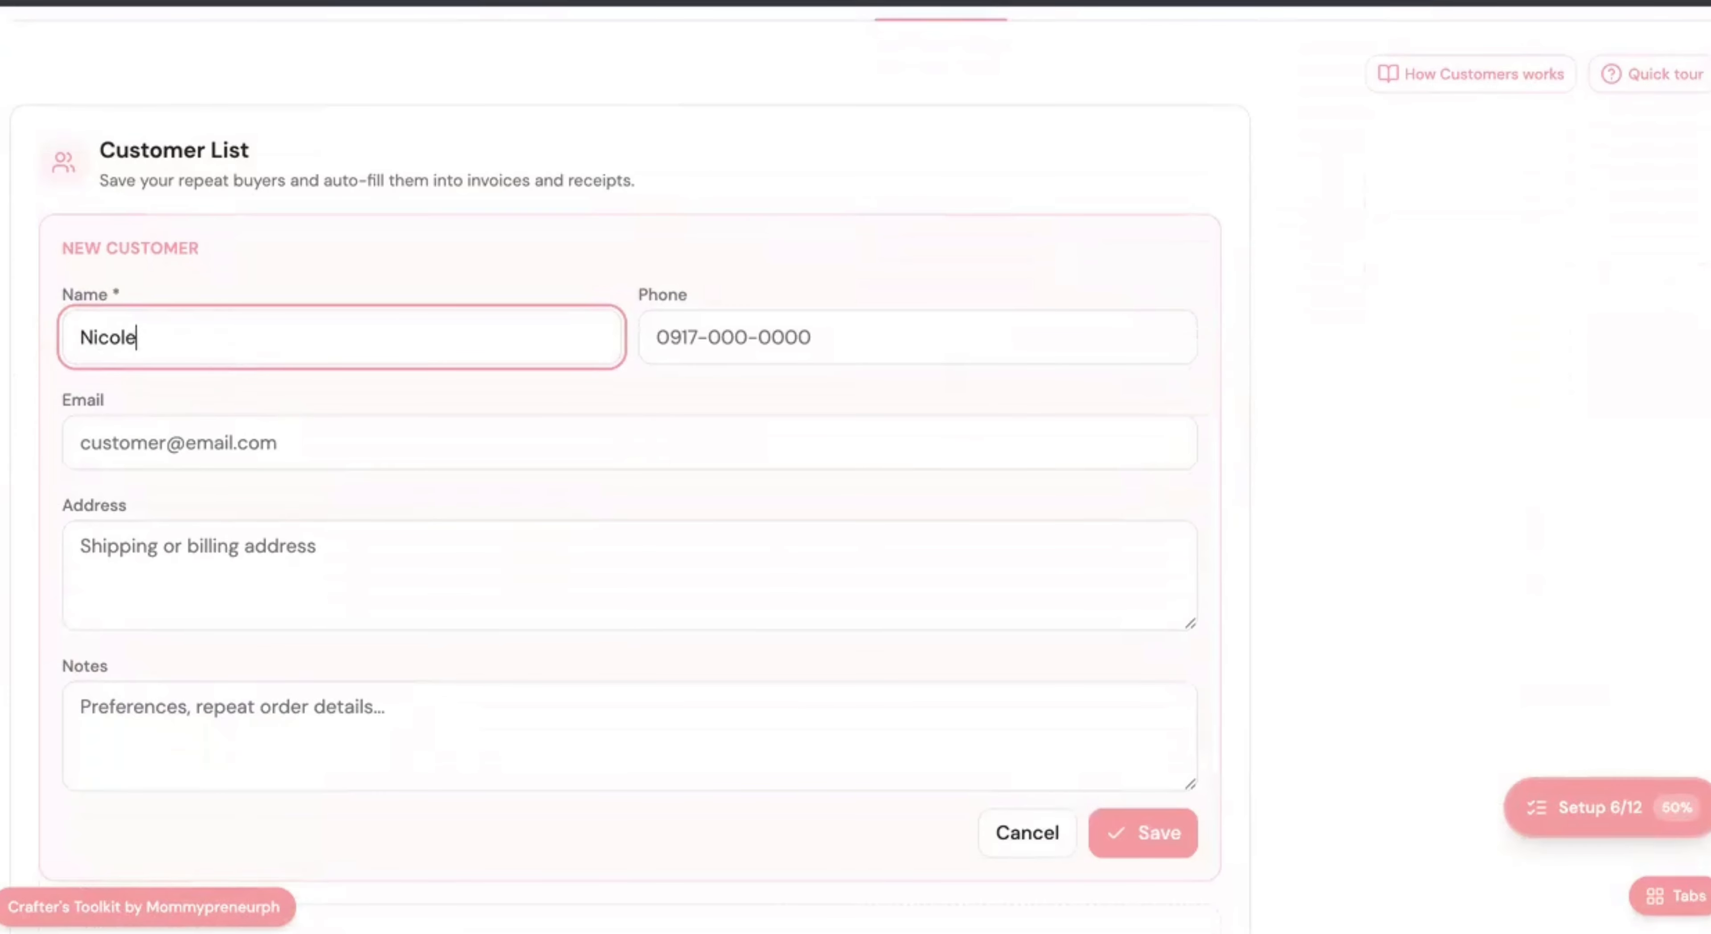
pyautogui.press('Tab')
pyautogui.write('0912345678')
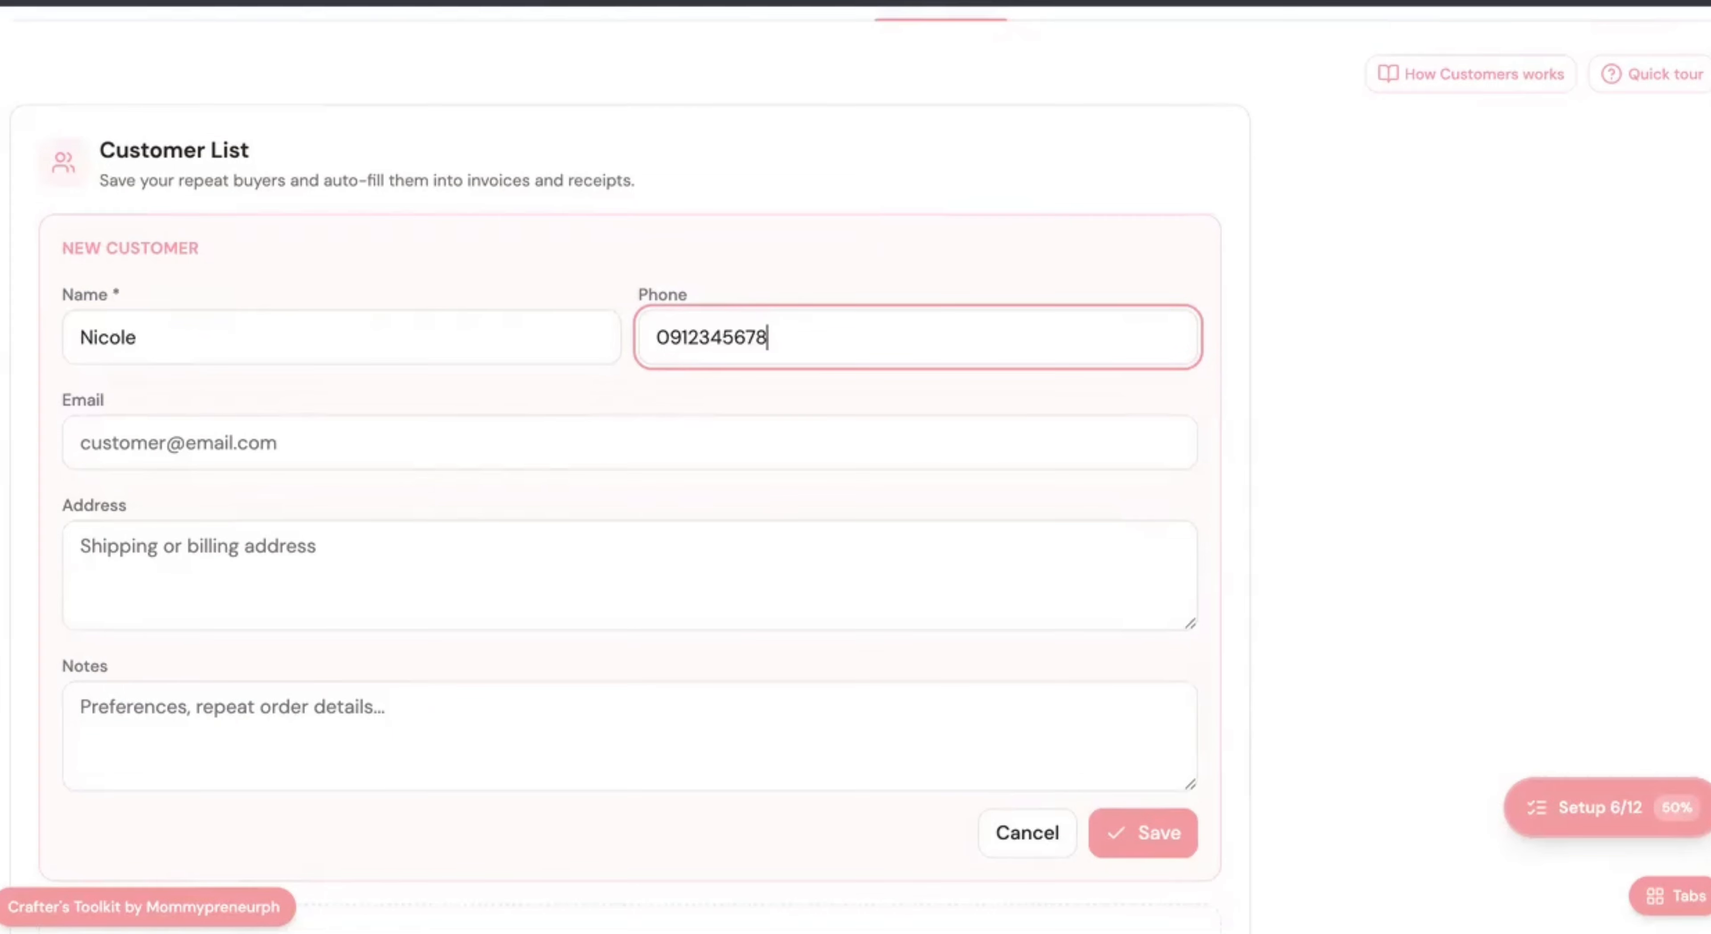
pyautogui.write('90')
# Step: Fill in the customer's e-mail and address, then save the customer
pyautogui.click(798, 443)
pyautogui.write('nicole@test')
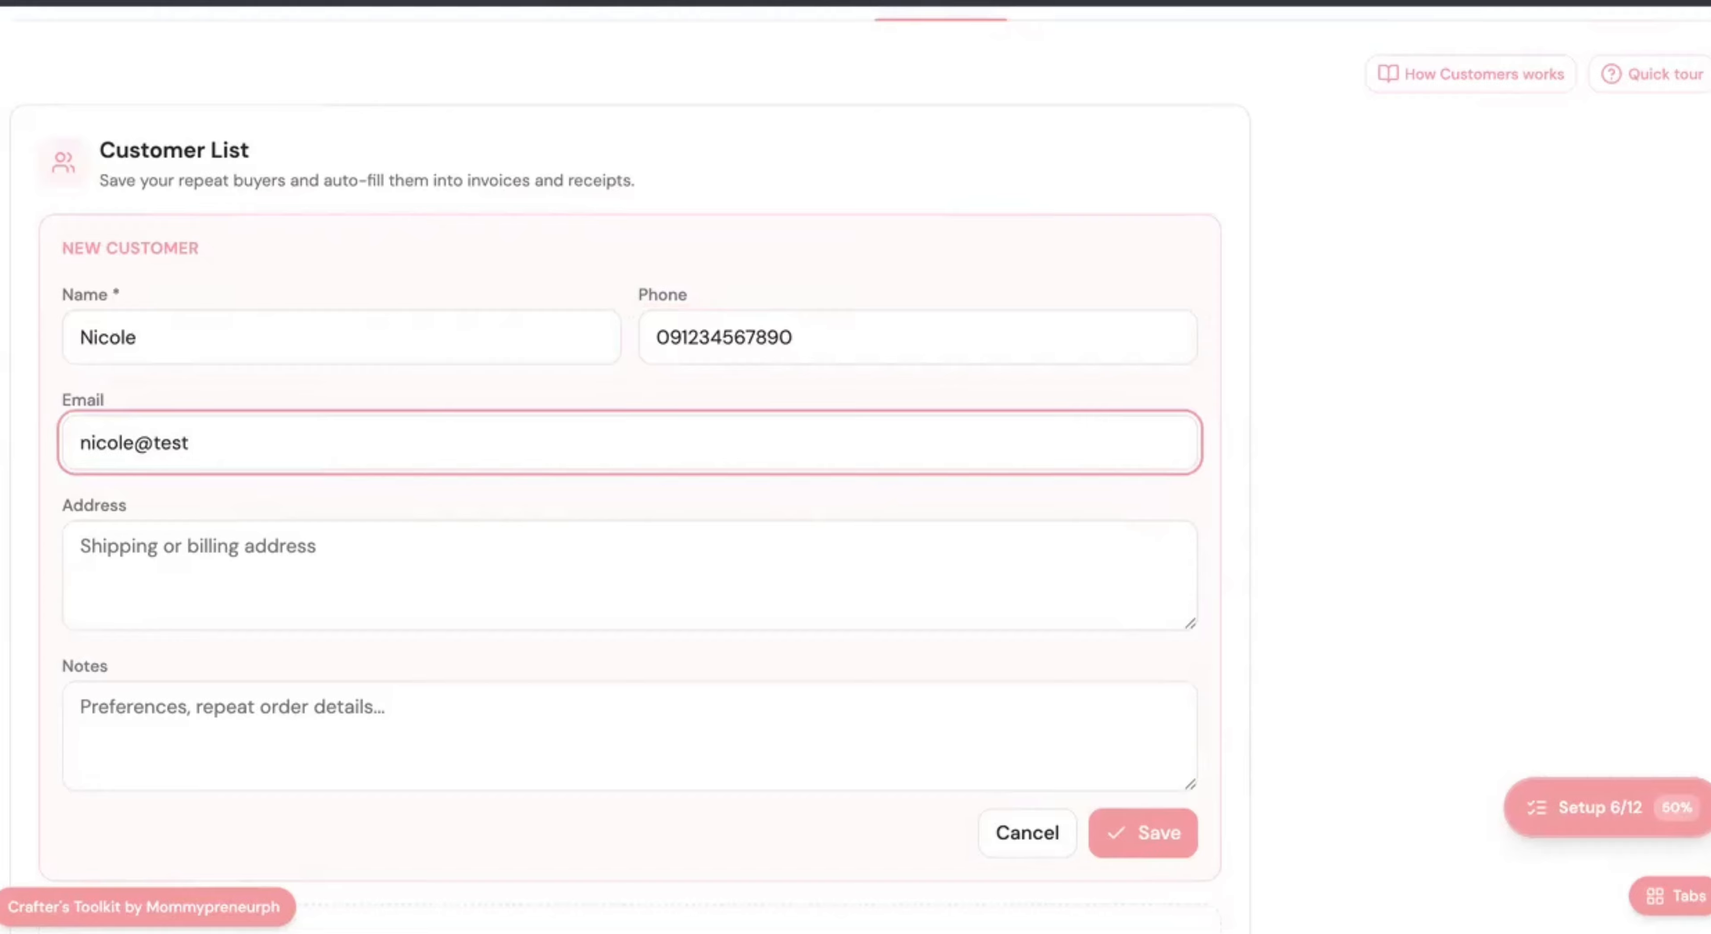
pyautogui.write('.com')
pyautogui.click(806, 530)
pyautogui.write('Test ')
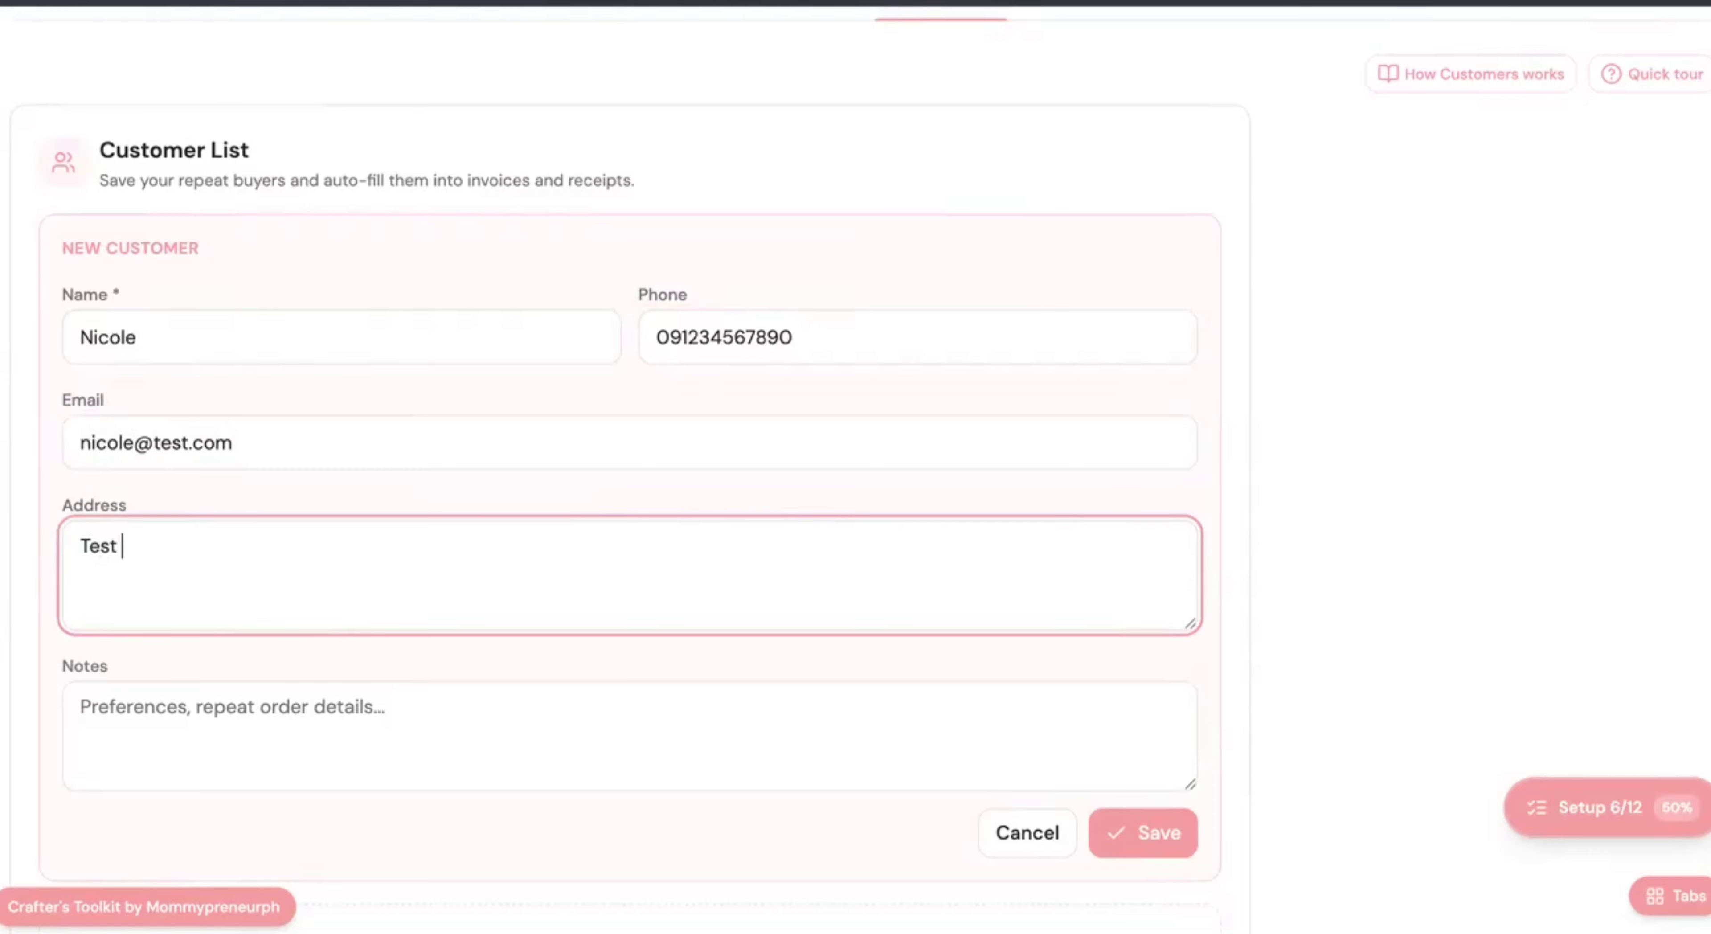
pyautogui.write('123')
pyautogui.scroll(-2, 832, 565)
pyautogui.click(809, 600)
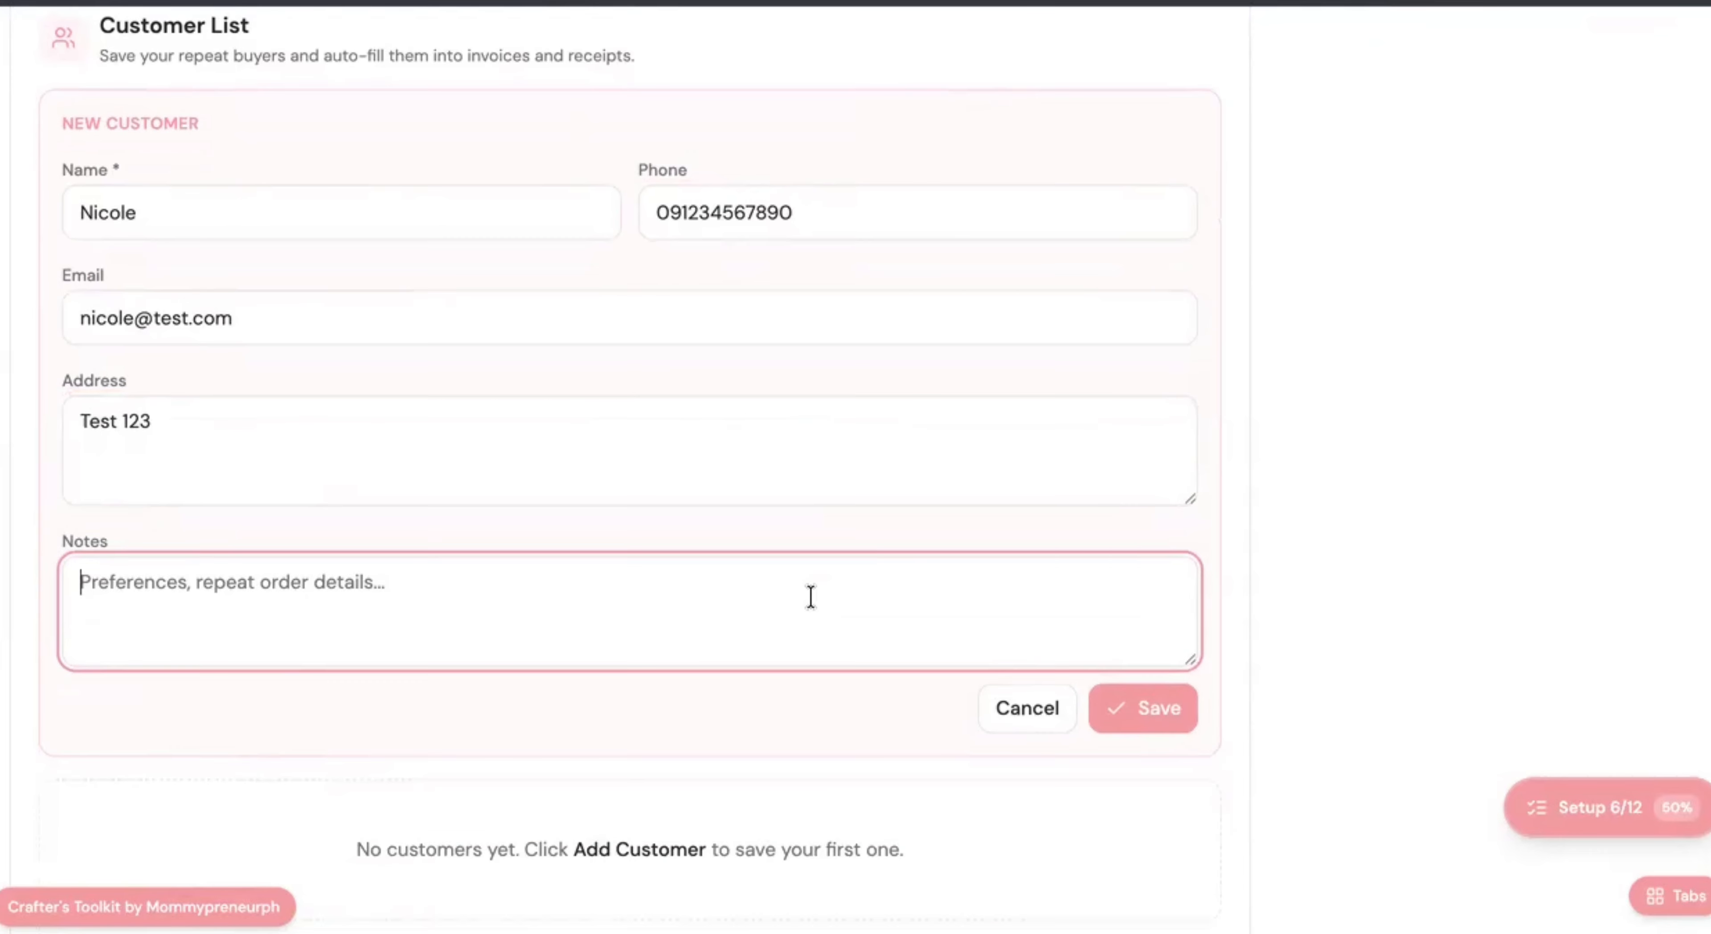
pyautogui.click(1165, 717)
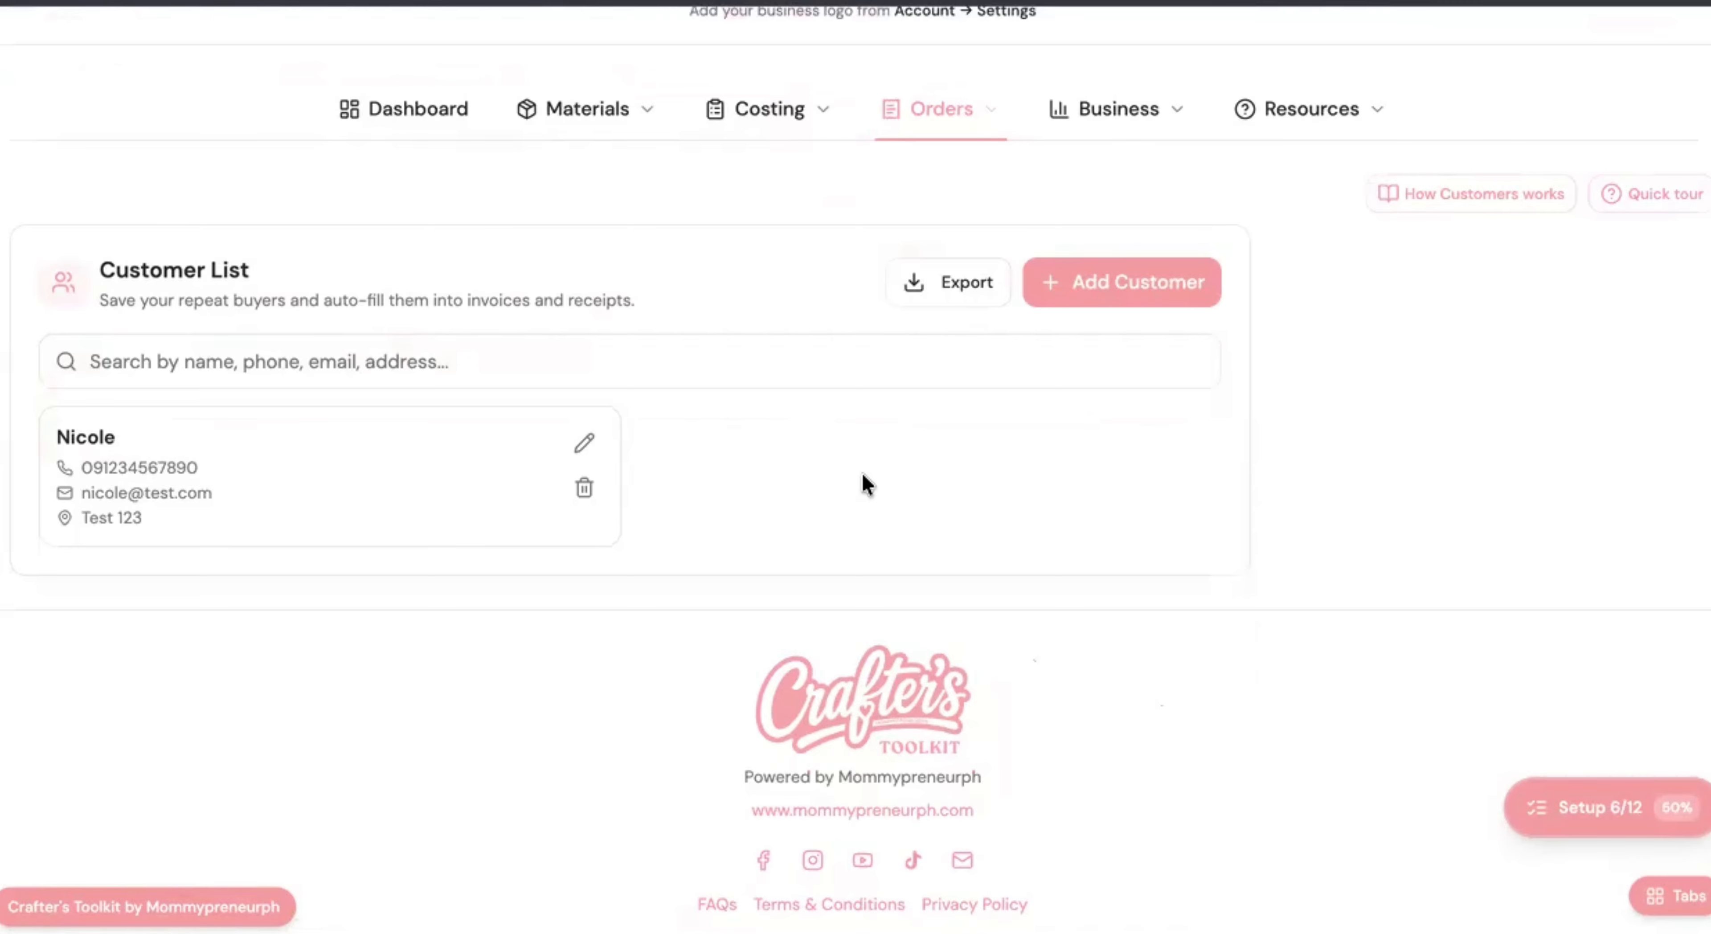
# Step: Open the Order Board and view its empty Inquiry, Quoted, In Production, Ready and Delivered columns
pyautogui.moveTo(992, 109)
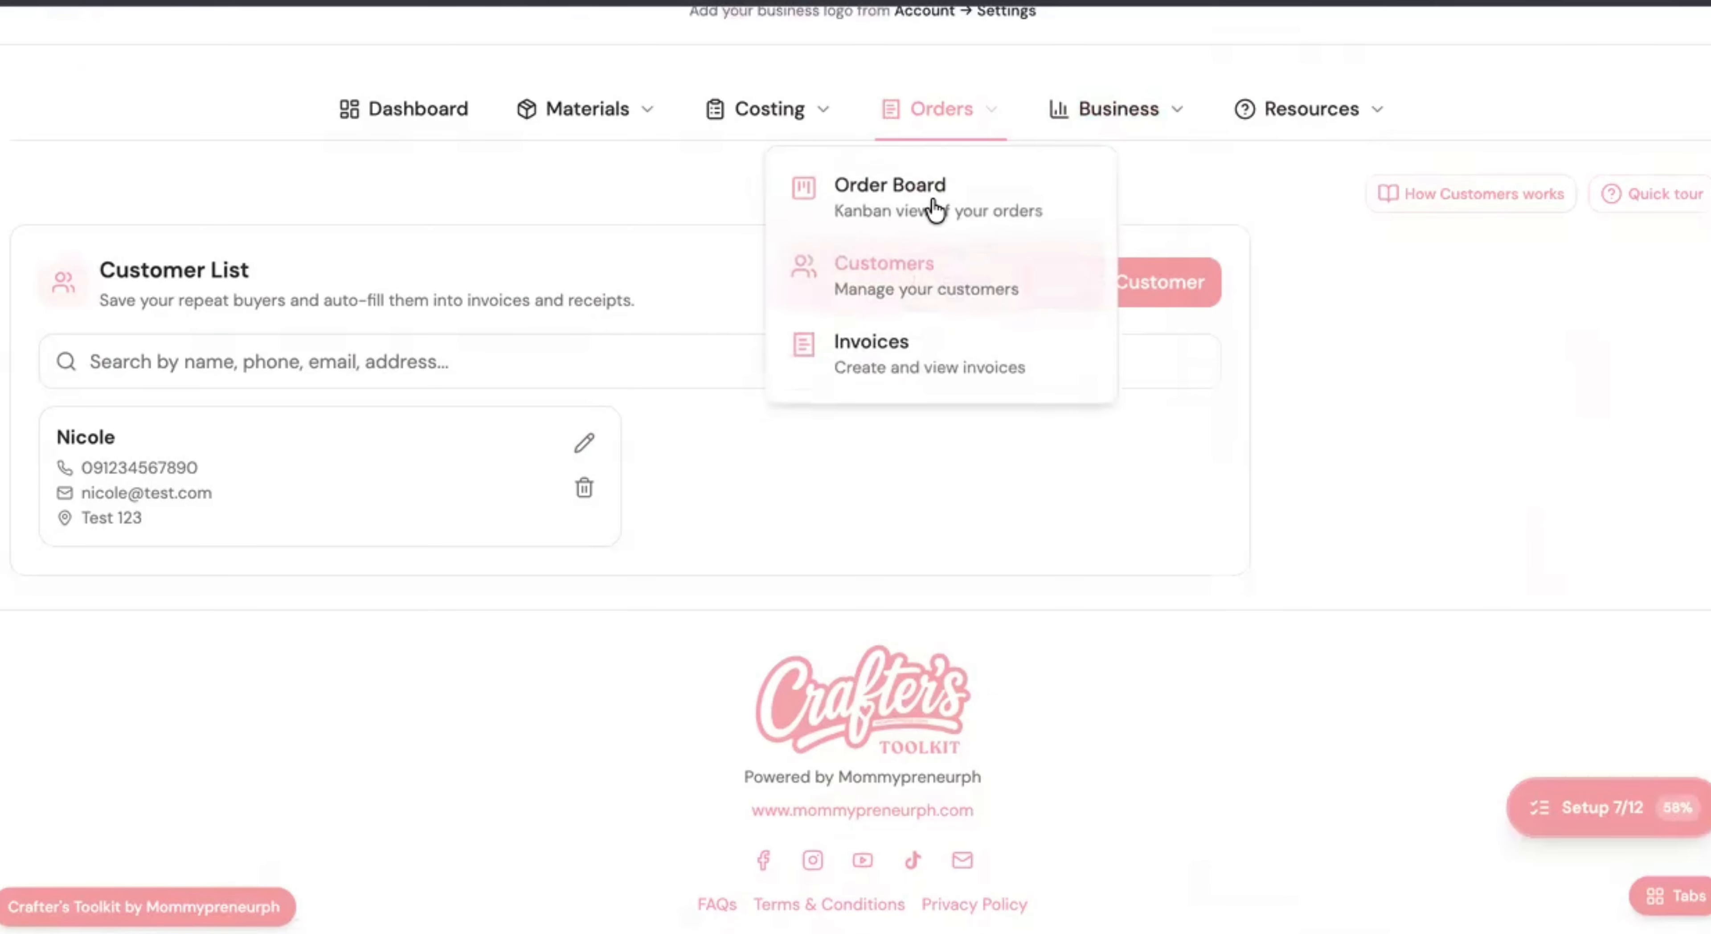
pyautogui.click(934, 211)
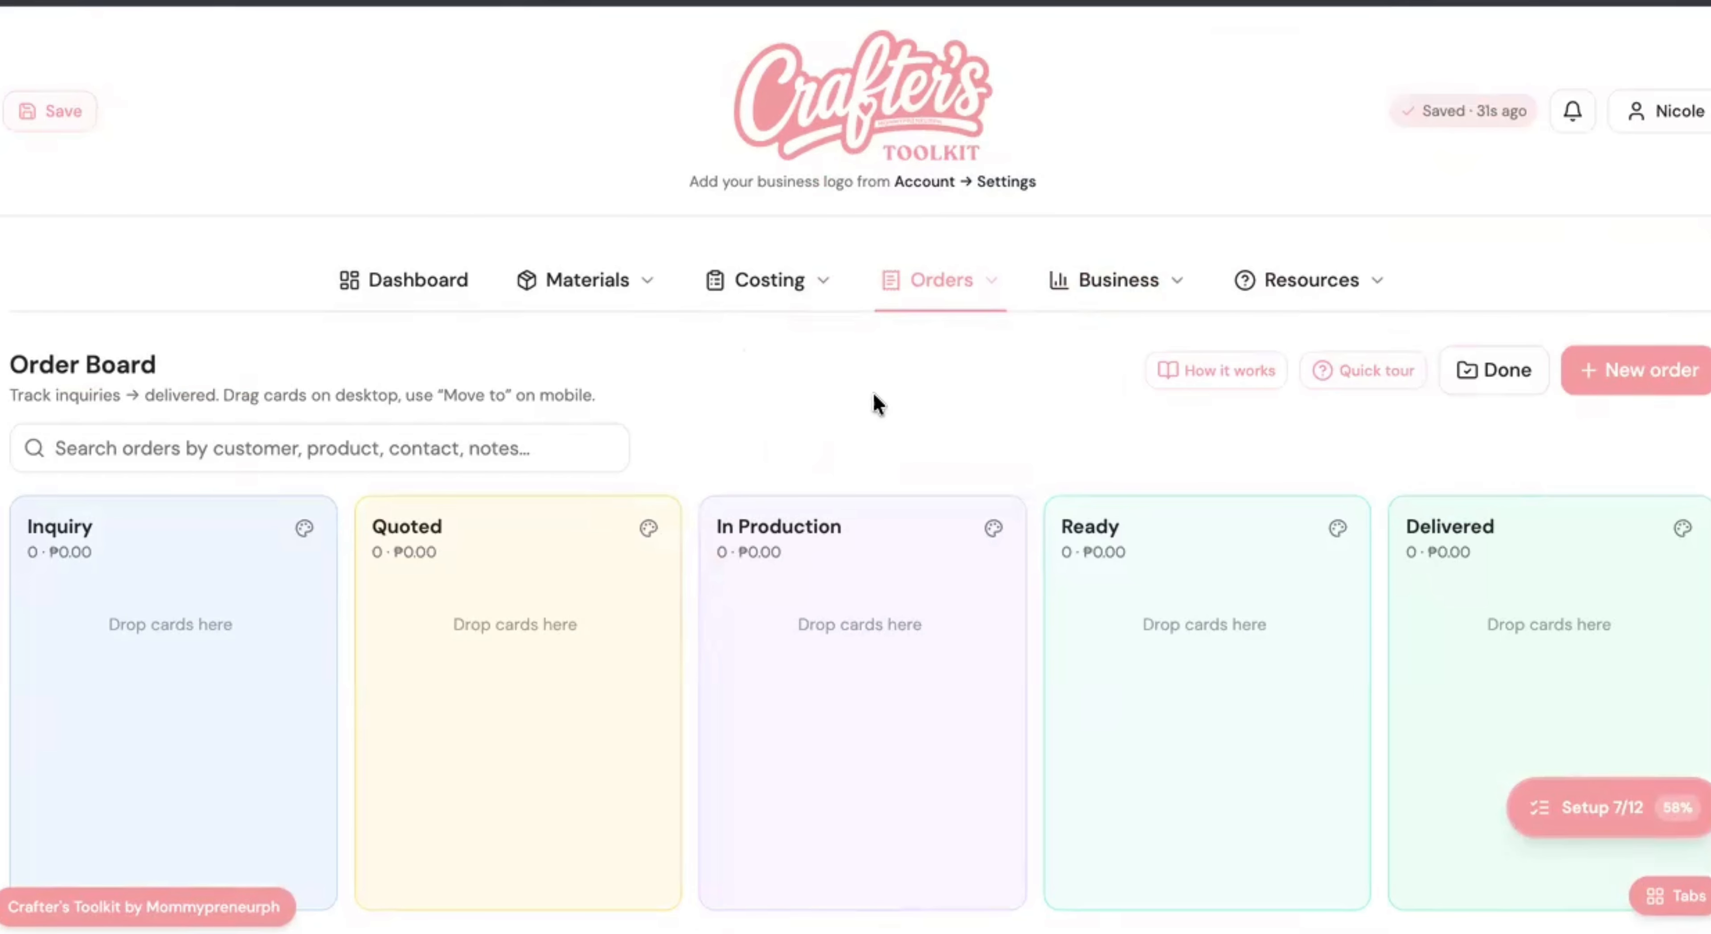
pyautogui.scroll(-1, 878, 404)
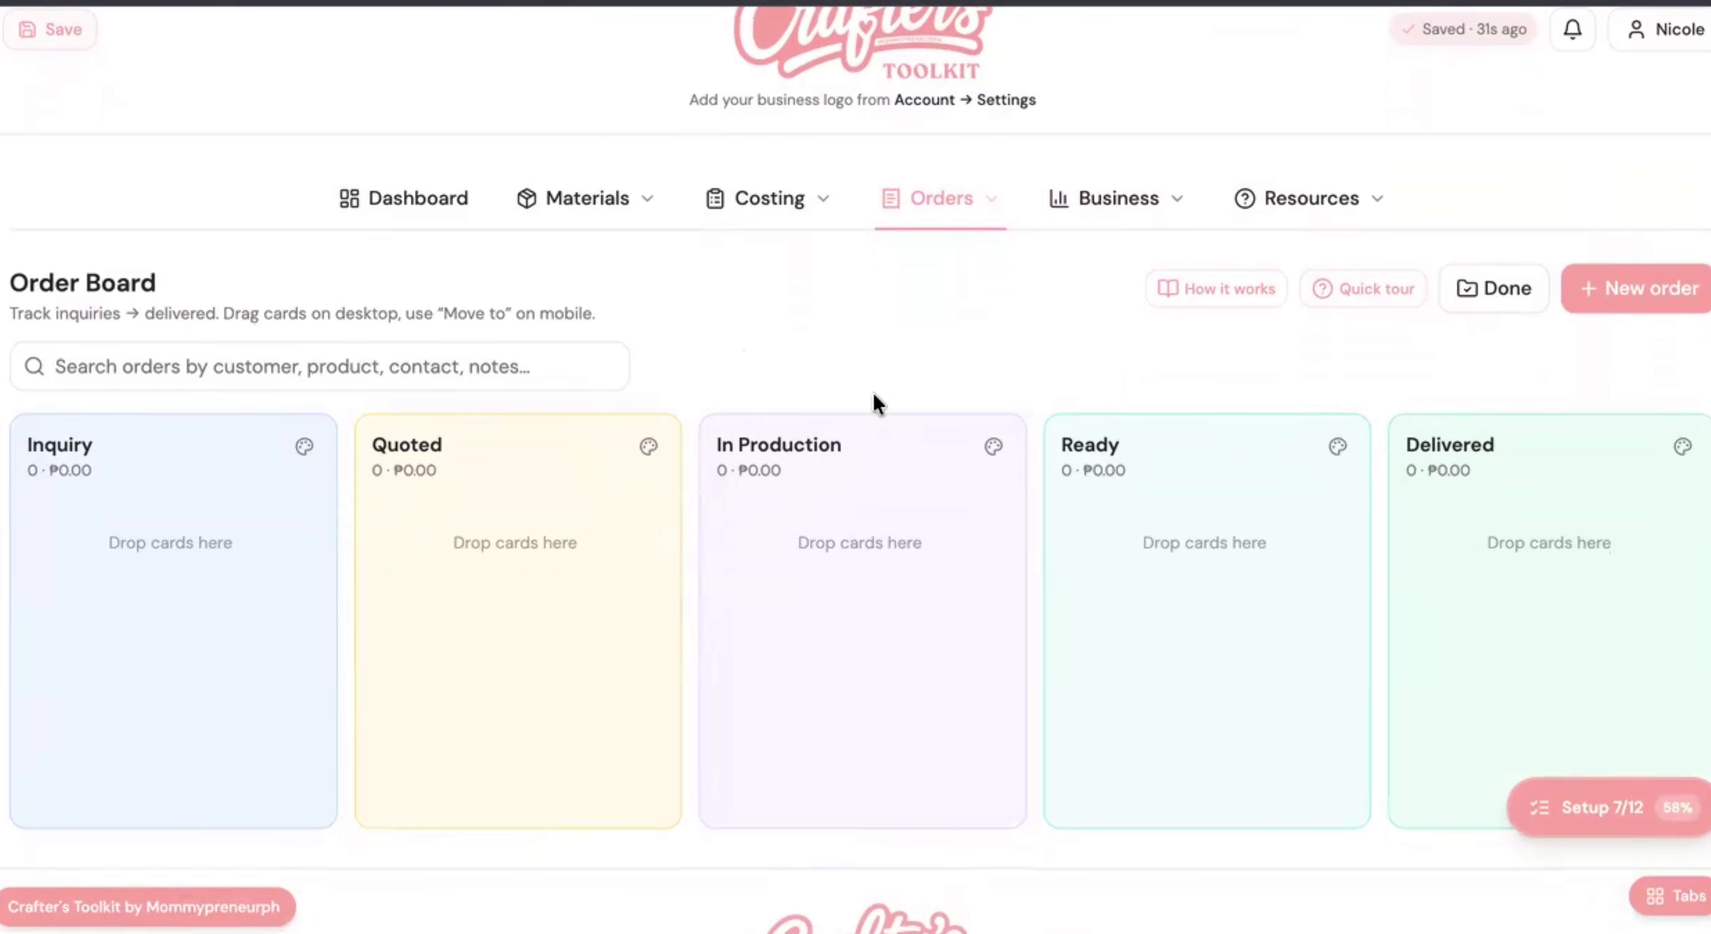
# Step: Start a new order for the saved customer with one Test - Notebook Matte Notebook (80 Pages) A5
pyautogui.click(1649, 302)
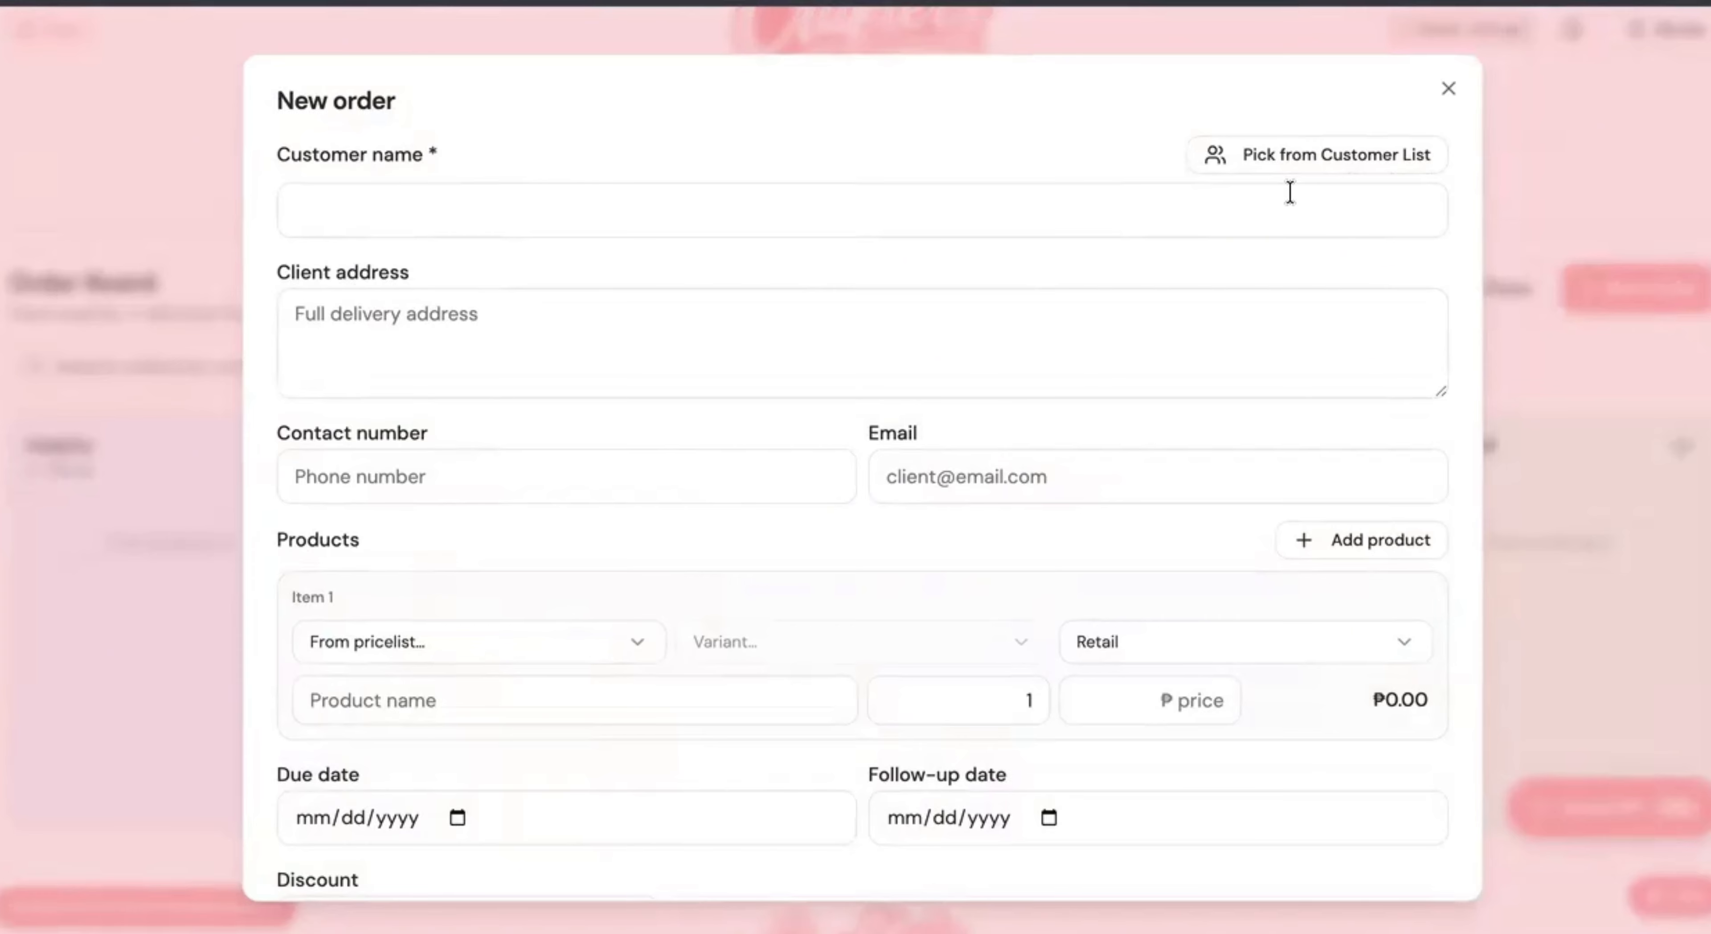
pyautogui.click(1294, 167)
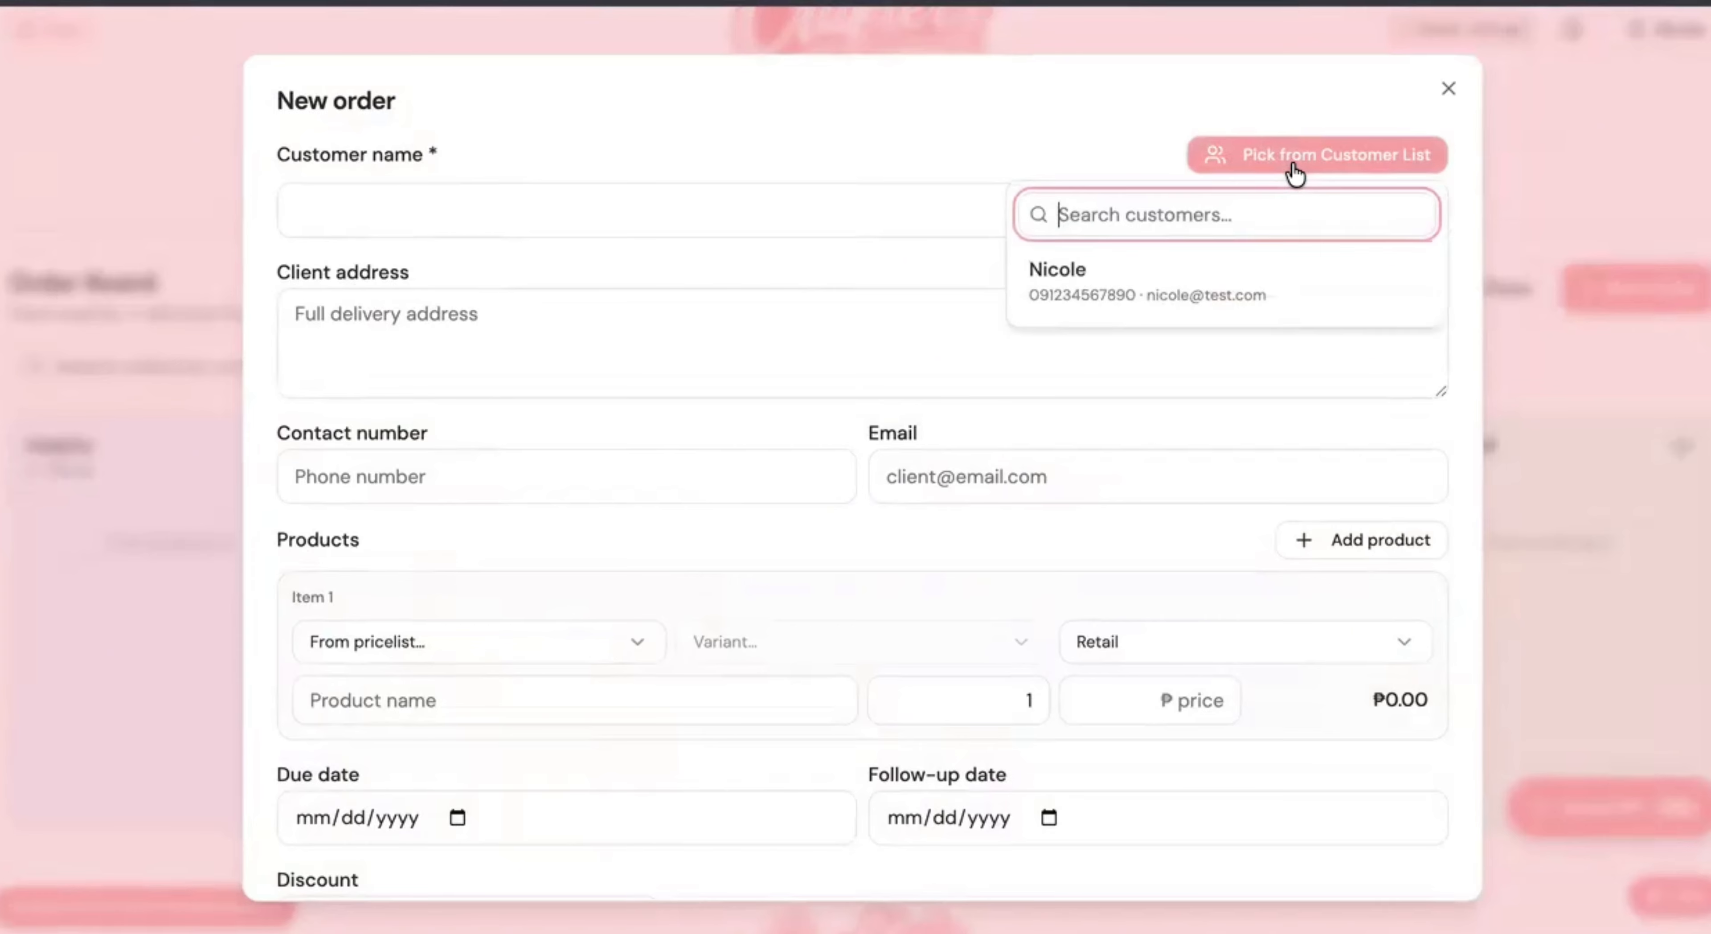
pyautogui.click(1210, 295)
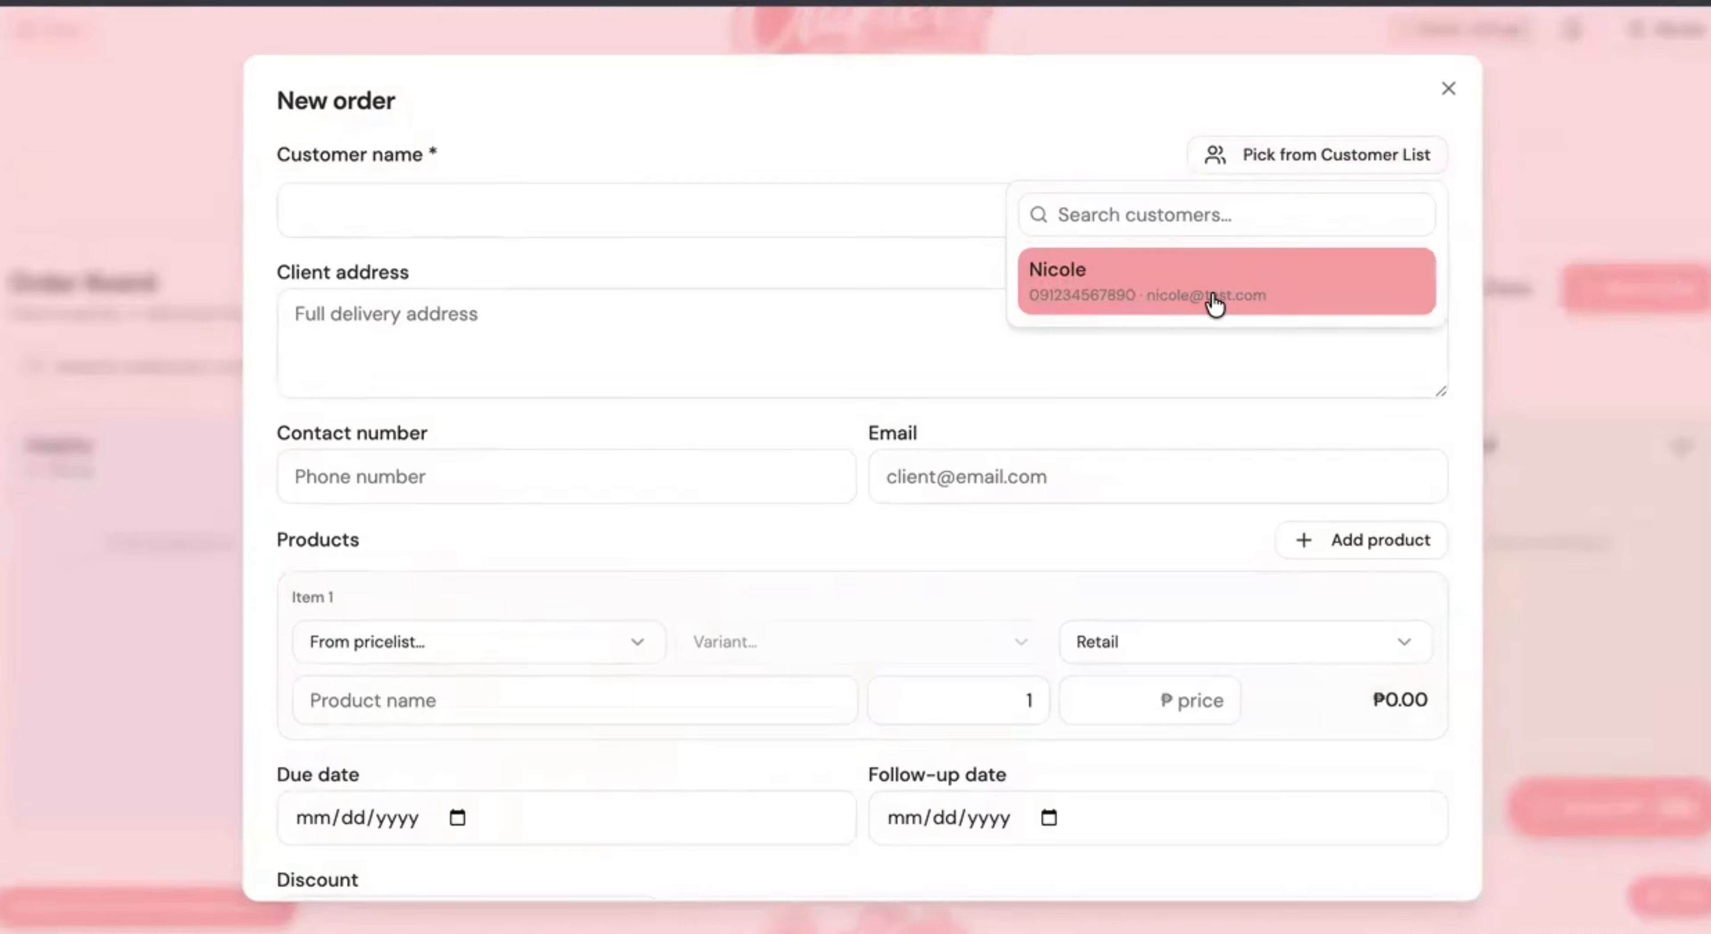
pyautogui.scroll(-5, 1119, 252)
pyautogui.click(575, 263)
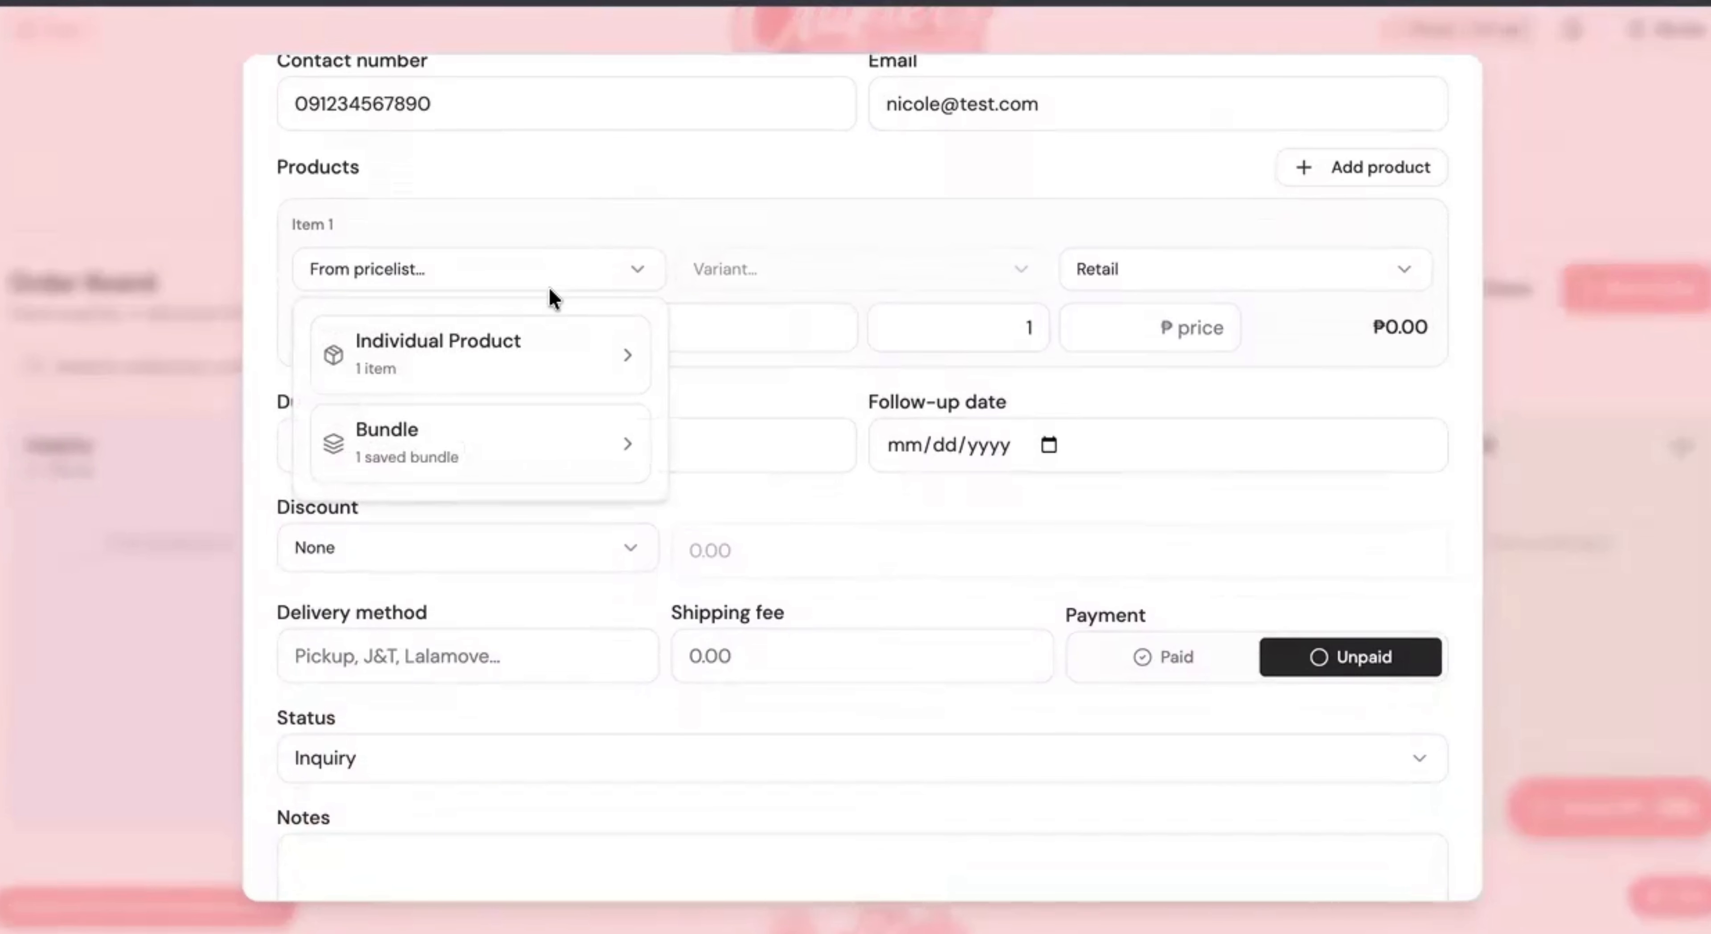
pyautogui.click(546, 352)
pyautogui.click(840, 271)
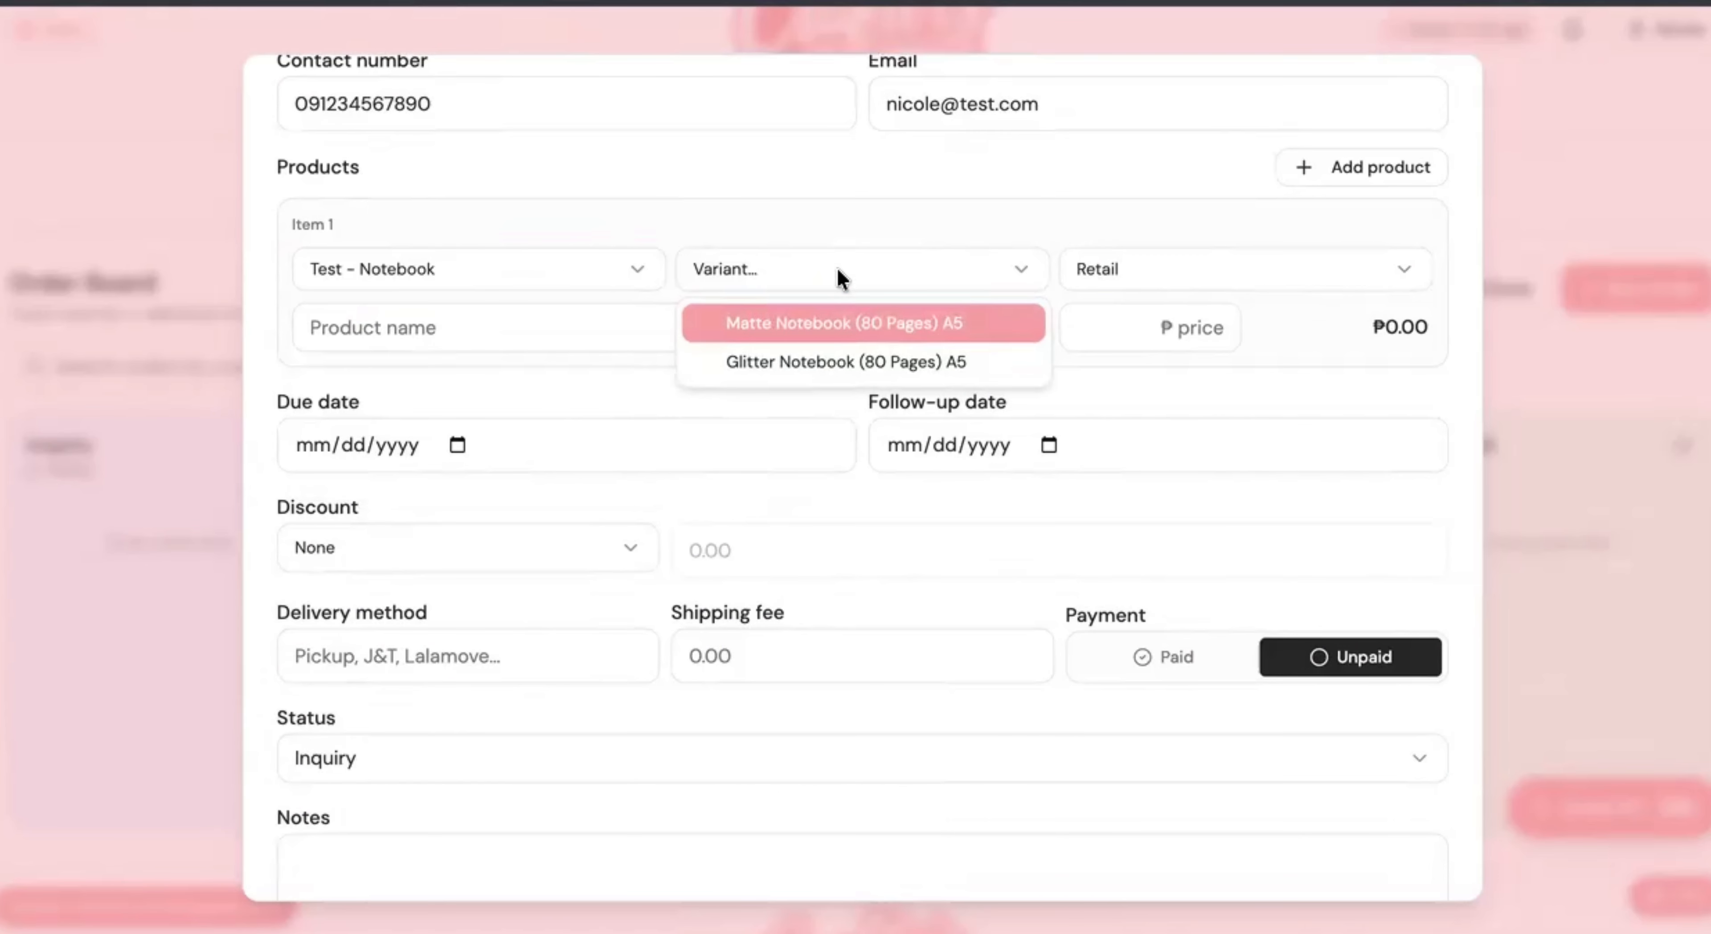
pyautogui.click(824, 325)
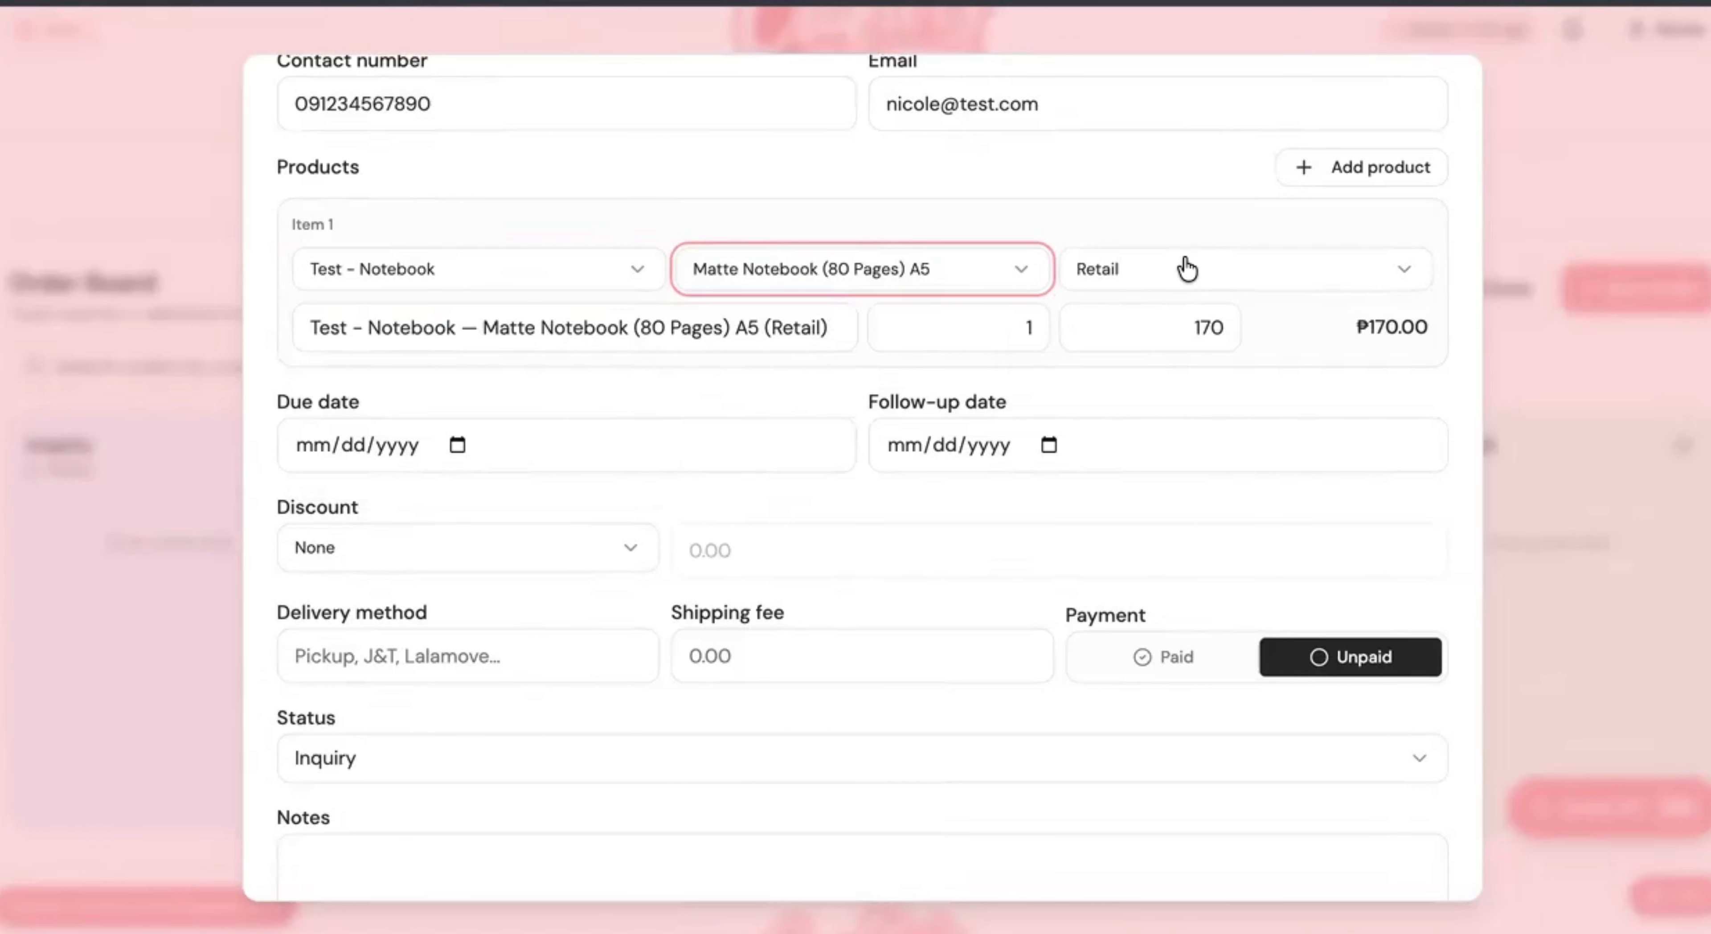
# Step: Set the due date to 08/28/2026, leave the order Unpaid, and save it
pyautogui.click(457, 444)
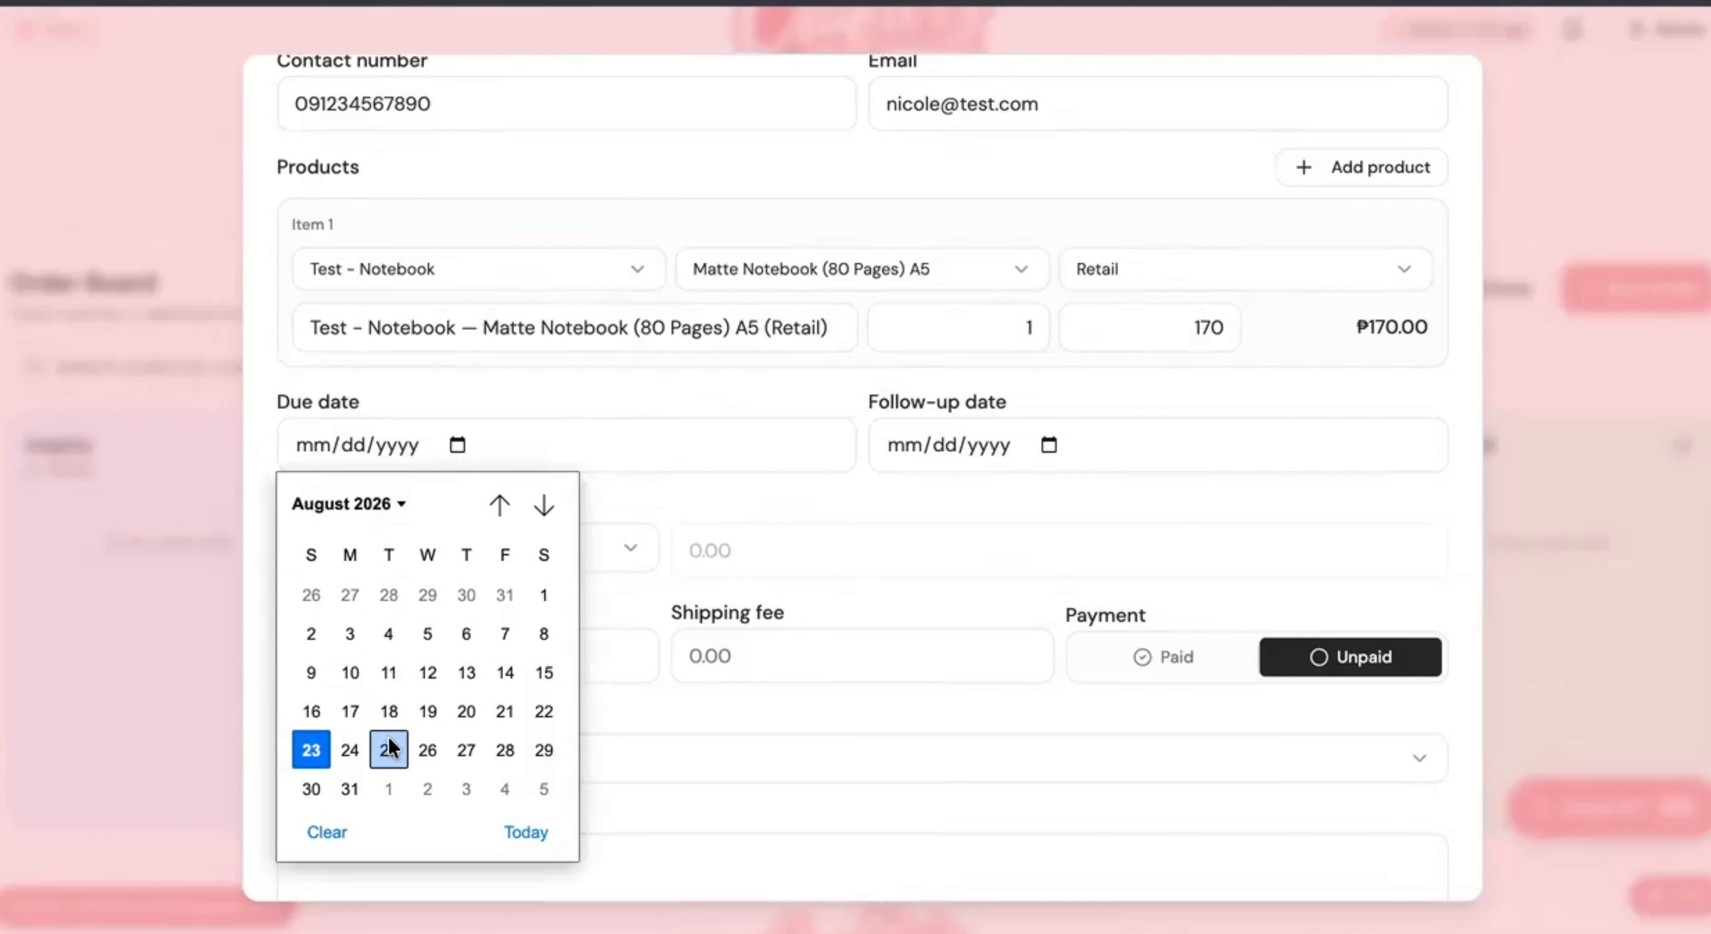
pyautogui.click(505, 750)
pyautogui.scroll(-2, 1015, 397)
pyautogui.click(538, 528)
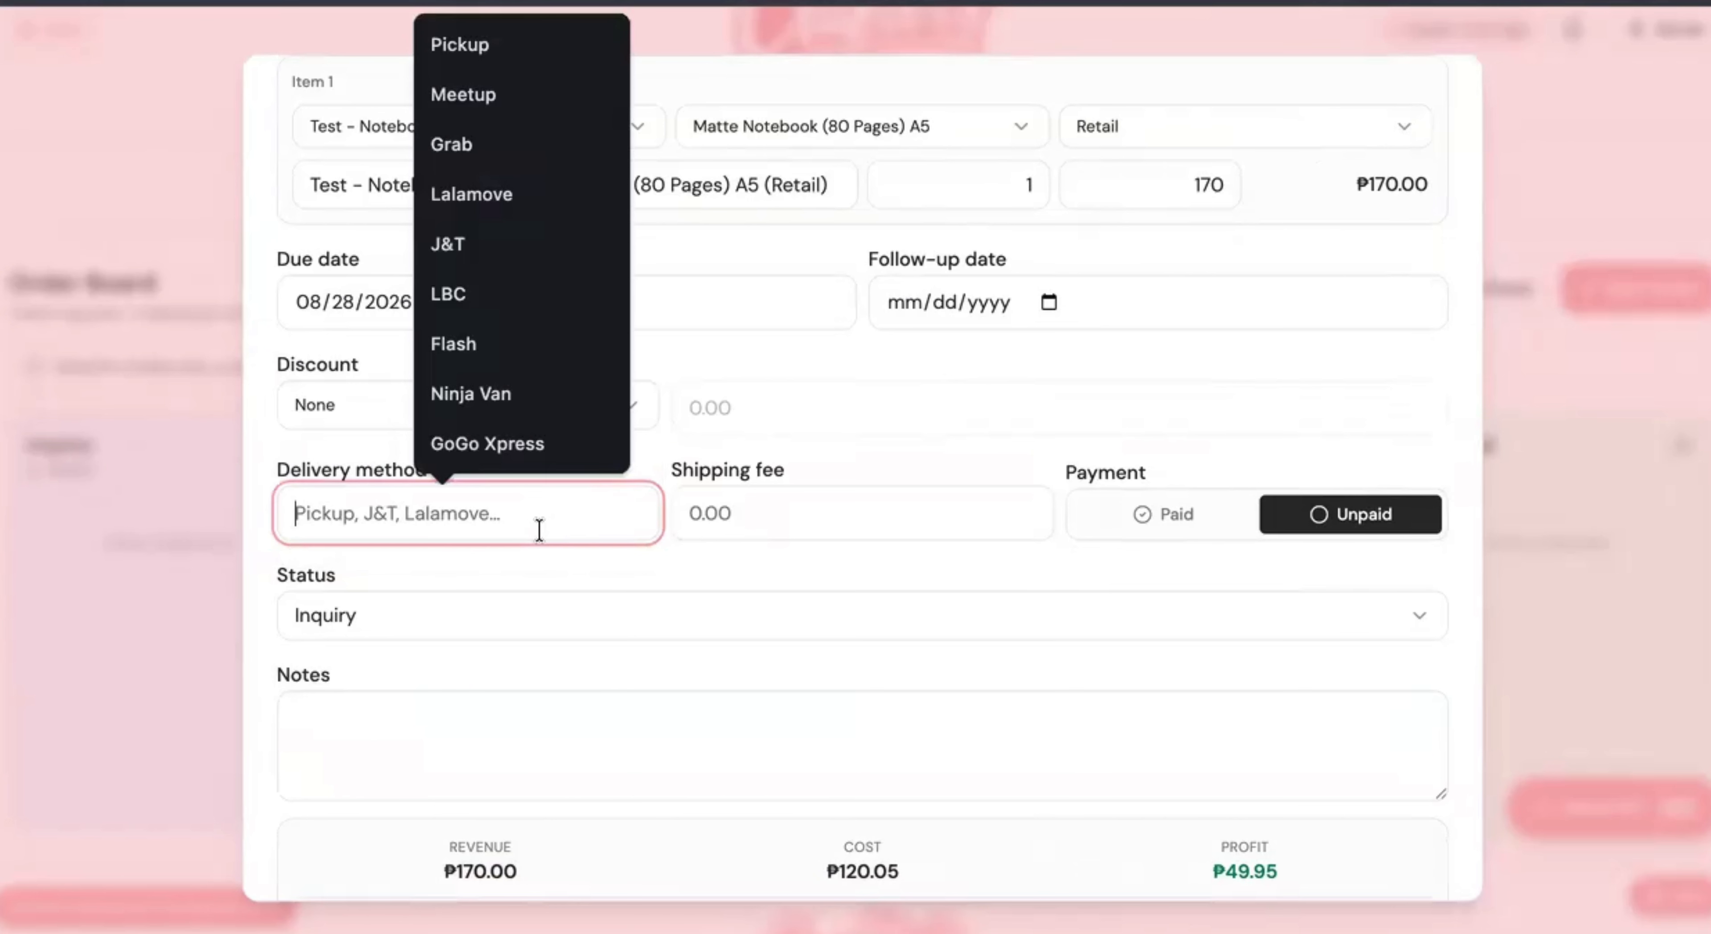
pyautogui.click(802, 500)
pyautogui.scroll(-2, 1131, 407)
pyautogui.click(1182, 422)
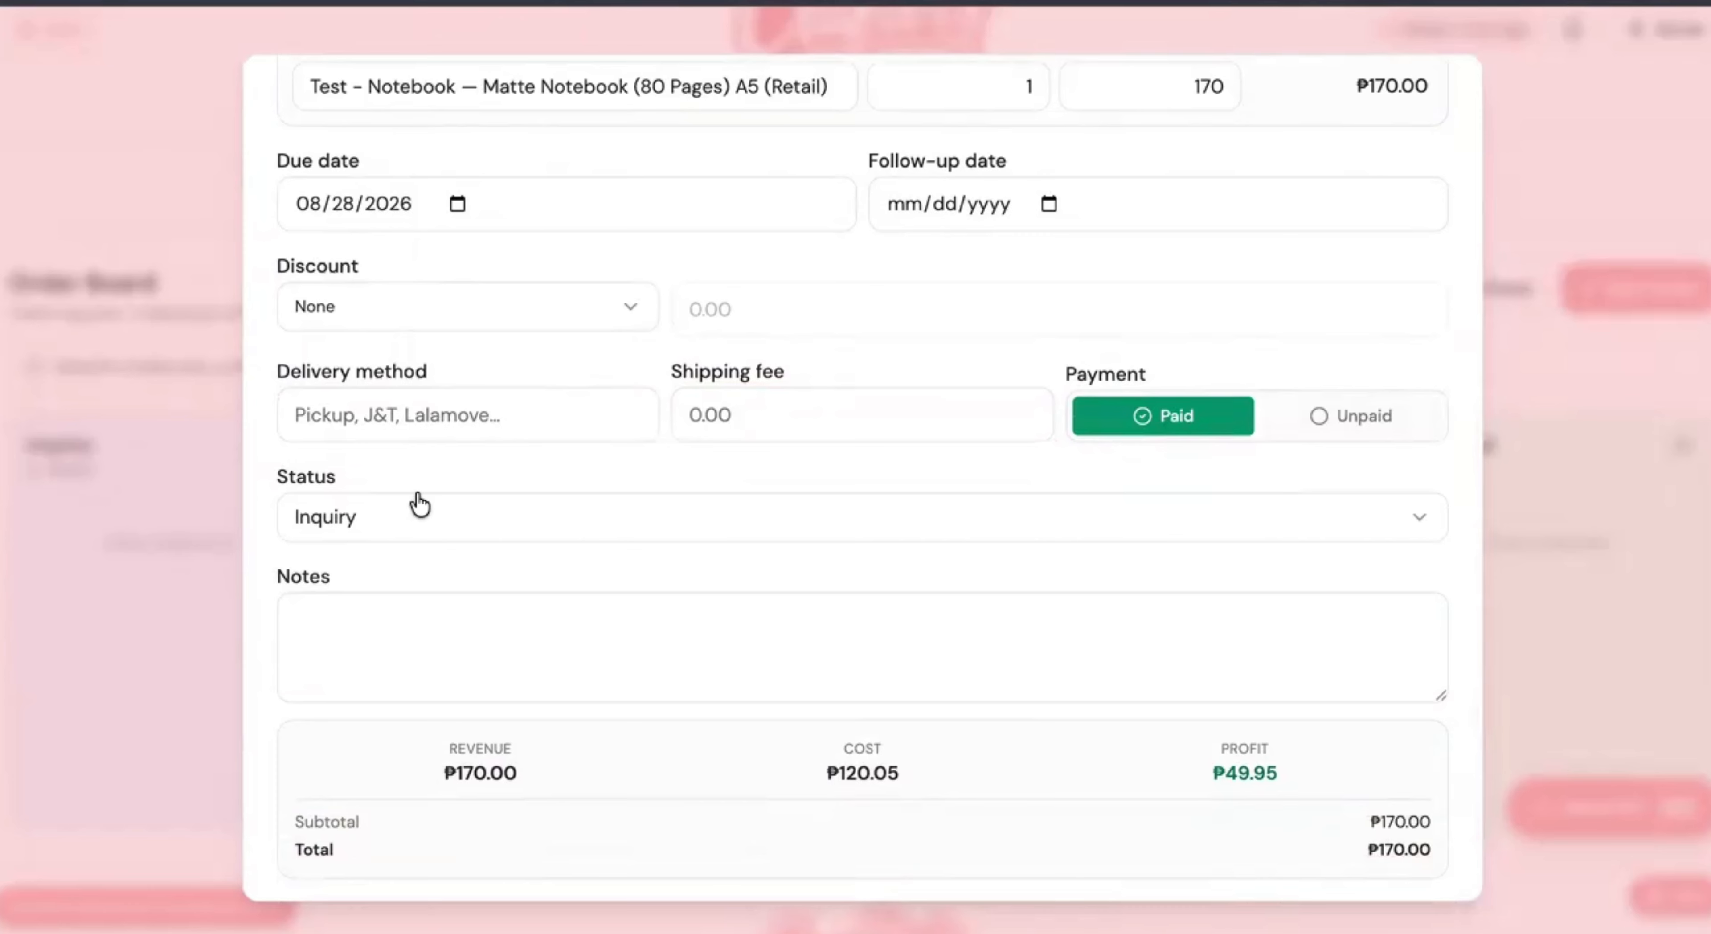
pyautogui.scroll(-2, 1205, 503)
pyautogui.click(1326, 326)
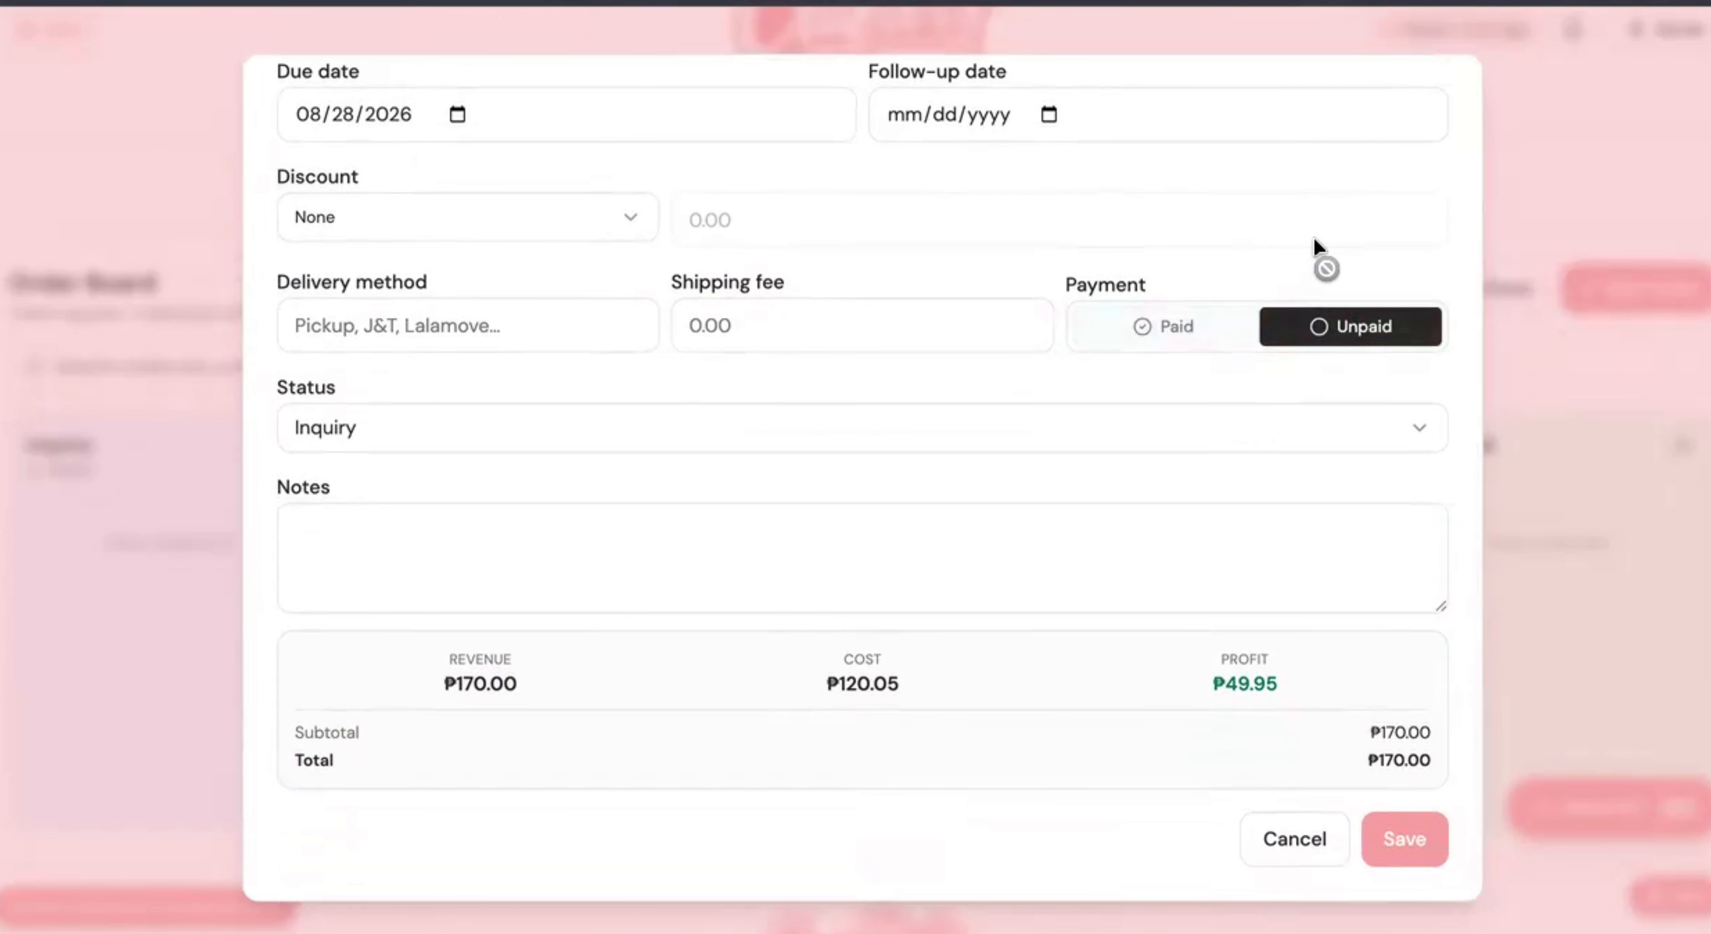
pyautogui.click(1423, 841)
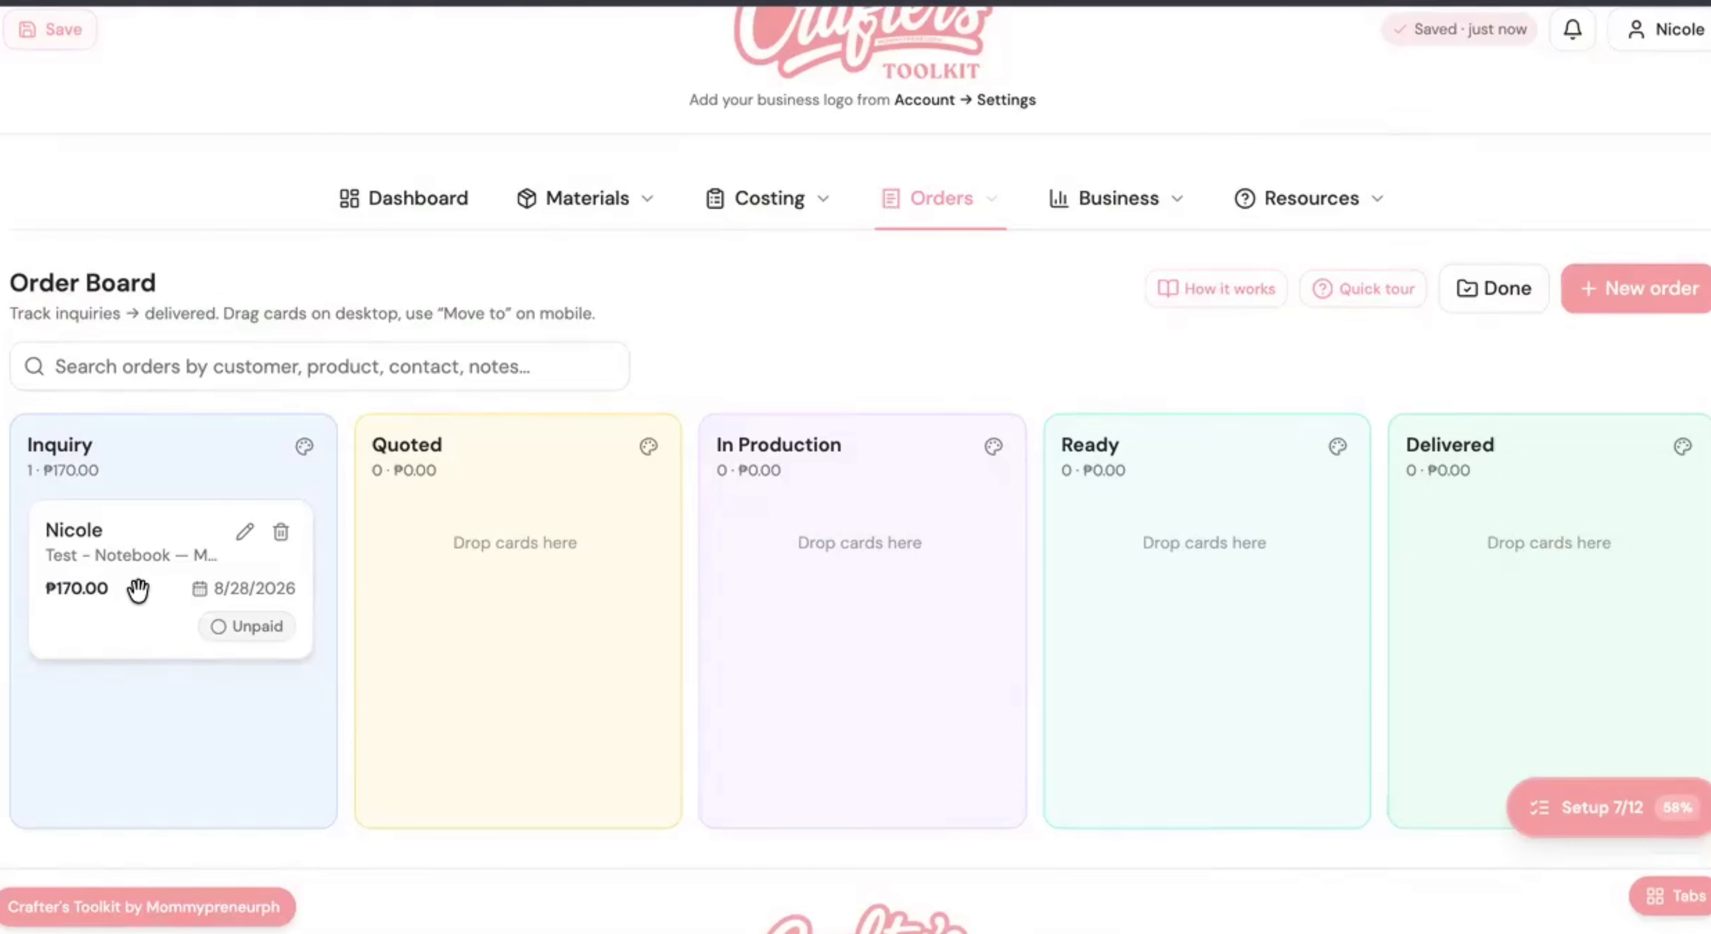
# Step: Drag the ₱170 notebook order card from Inquiry through Quoted and In Production into Delivered
pyautogui.moveTo(138, 587); pyautogui.dragTo(478, 568)
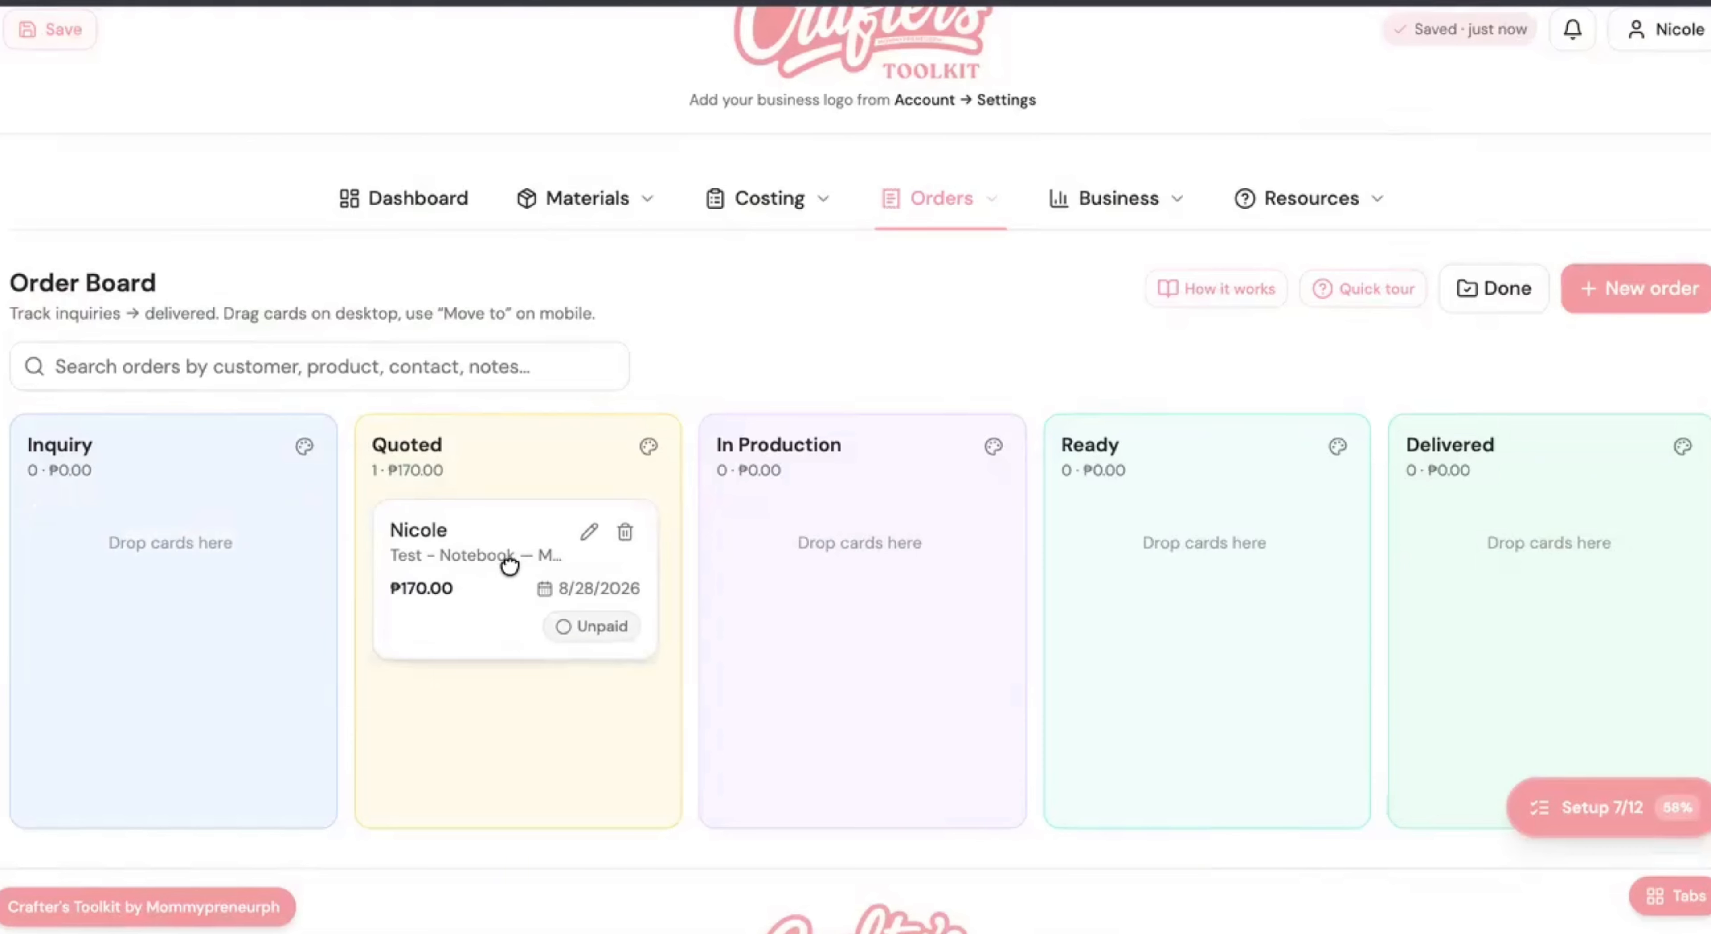
pyautogui.moveTo(508, 566); pyautogui.dragTo(843, 570)
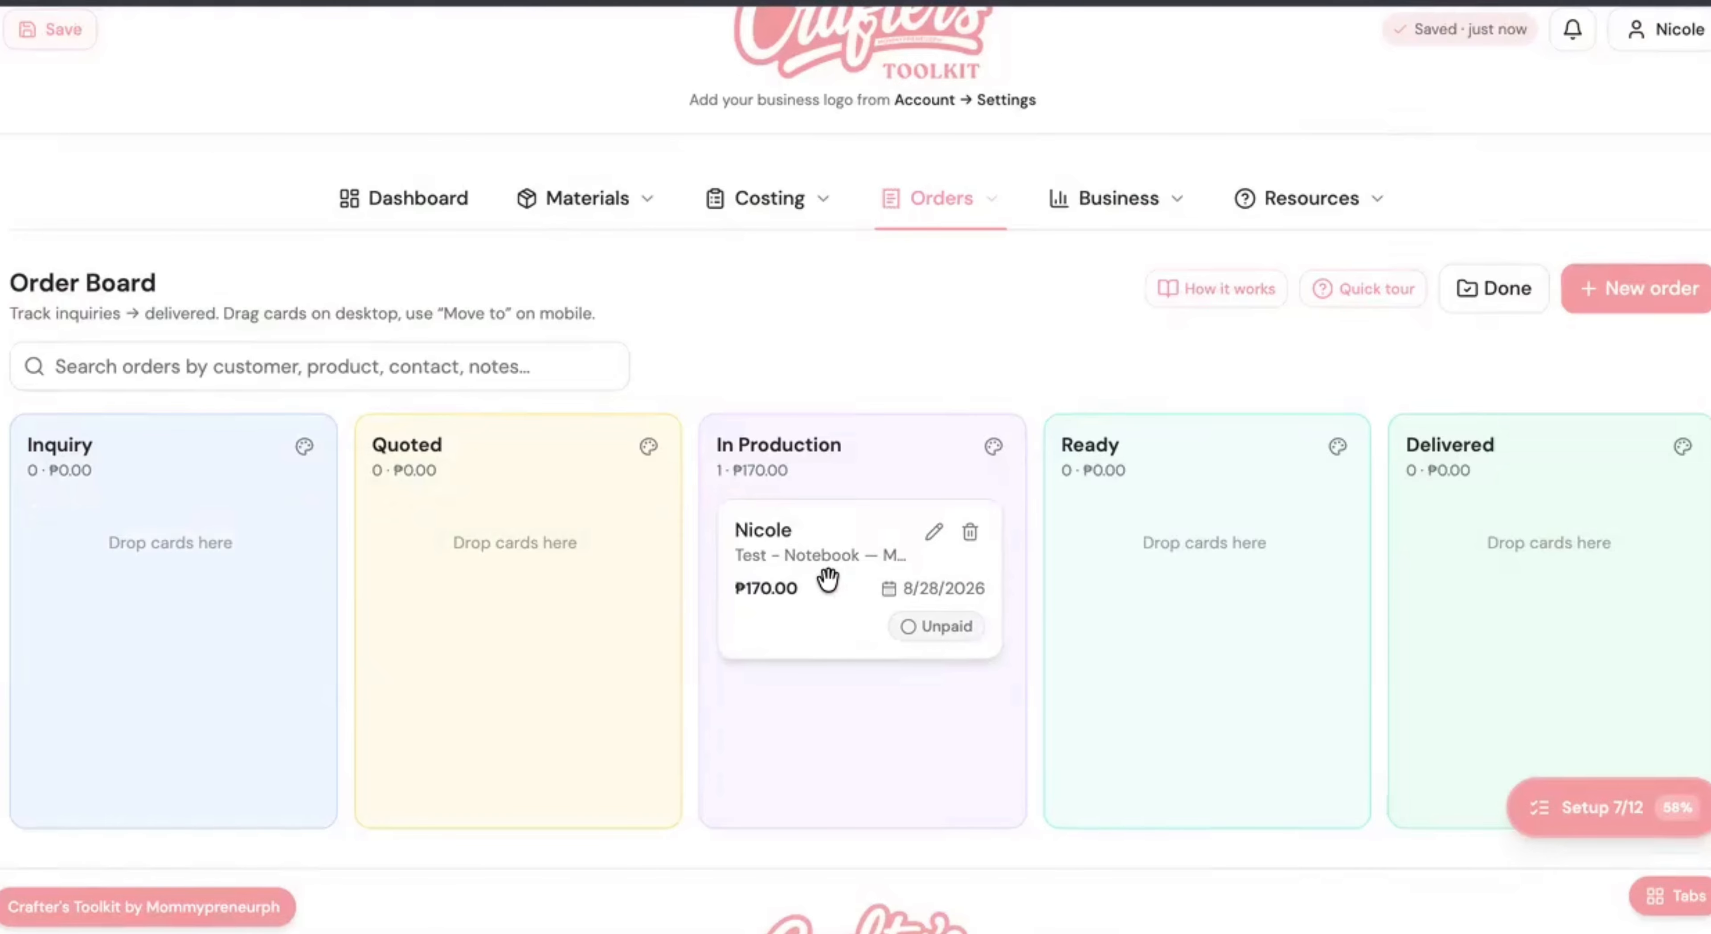
pyautogui.moveTo(825, 556); pyautogui.dragTo(1560, 595)
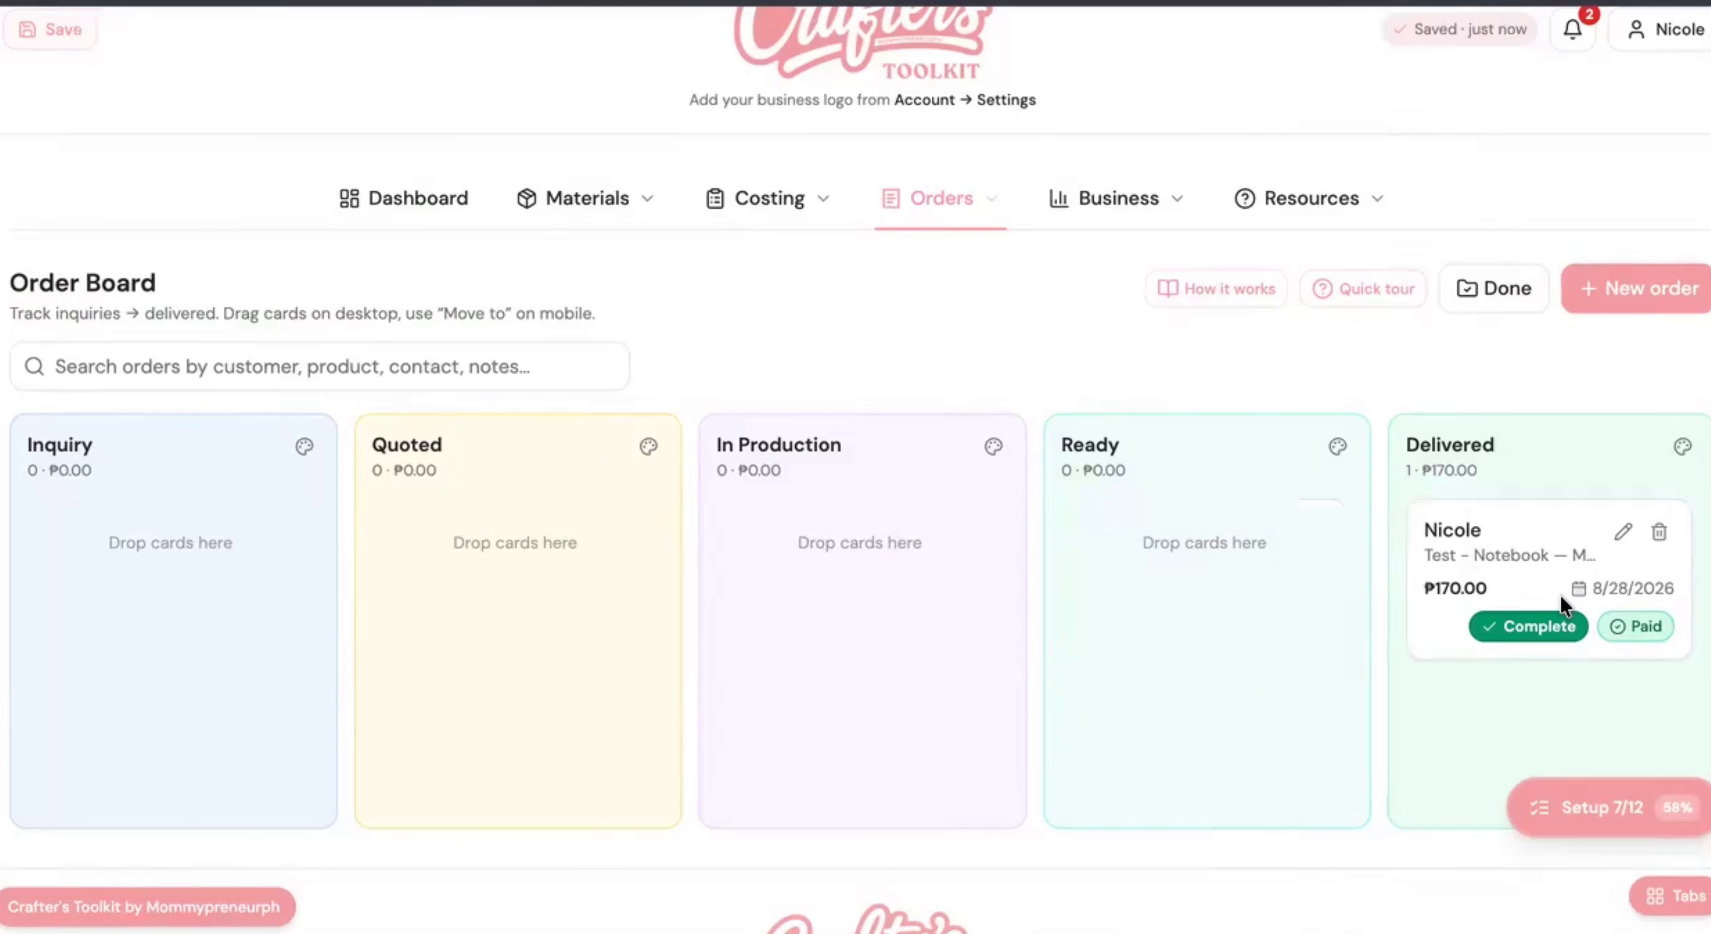
pyautogui.moveTo(1097, 202)
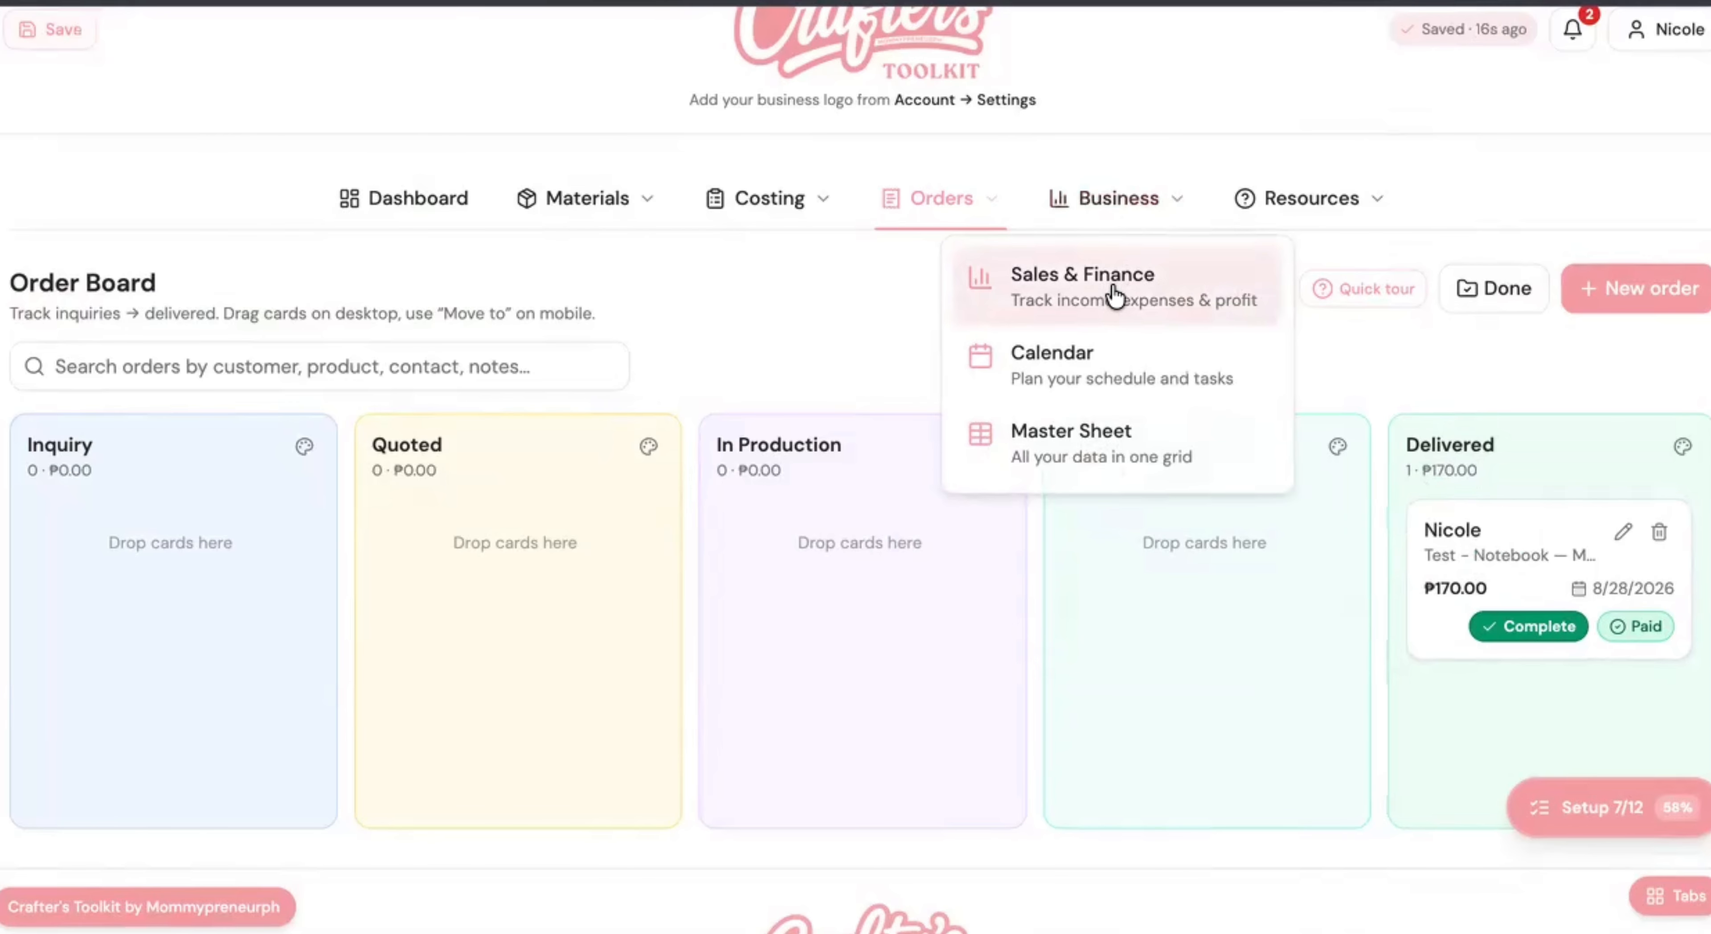
pyautogui.click(1095, 301)
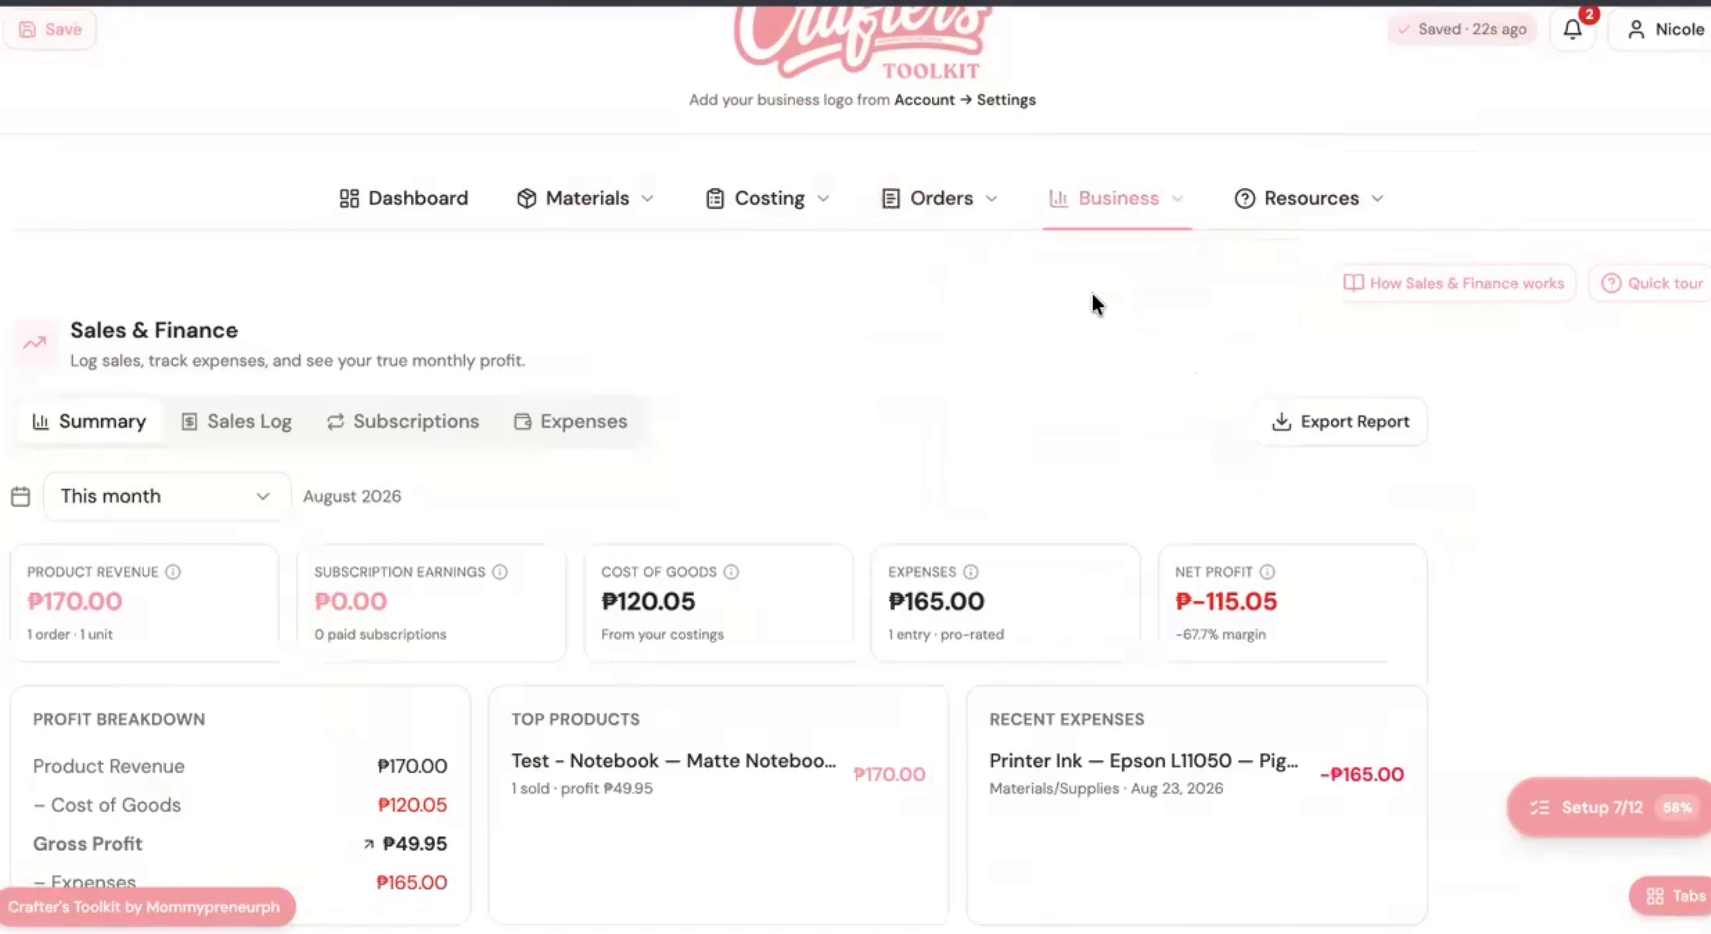
pyautogui.scroll(-3, 892, 440)
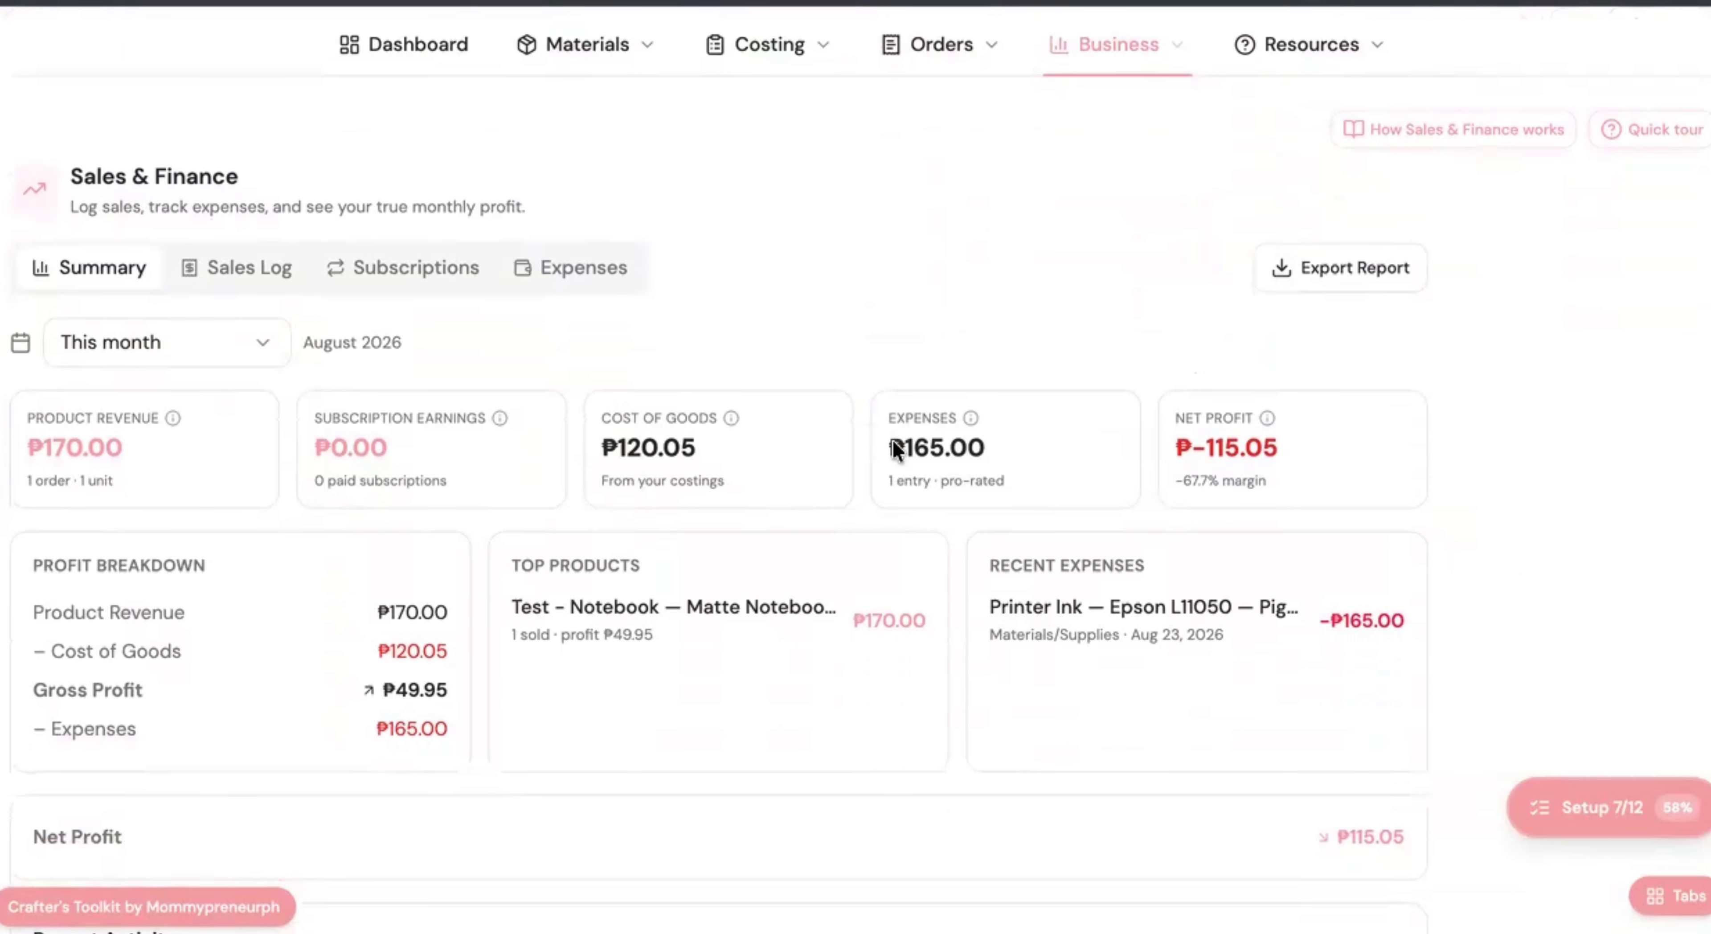
pyautogui.click(256, 199)
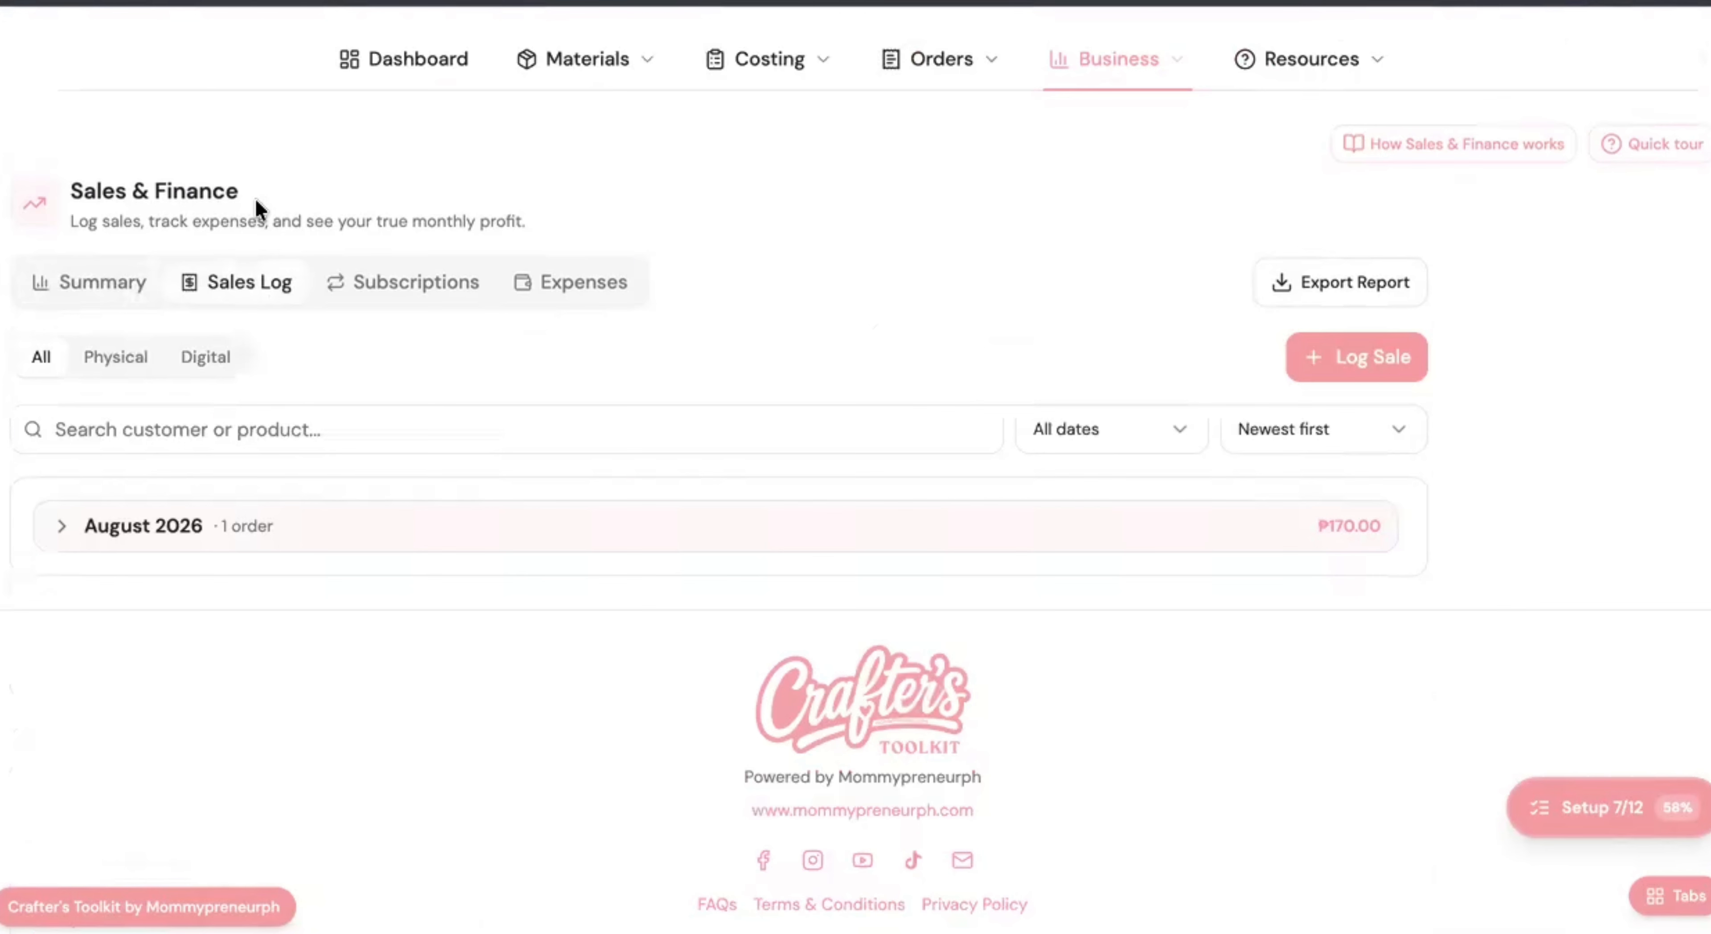
pyautogui.click(309, 539)
pyautogui.click(517, 644)
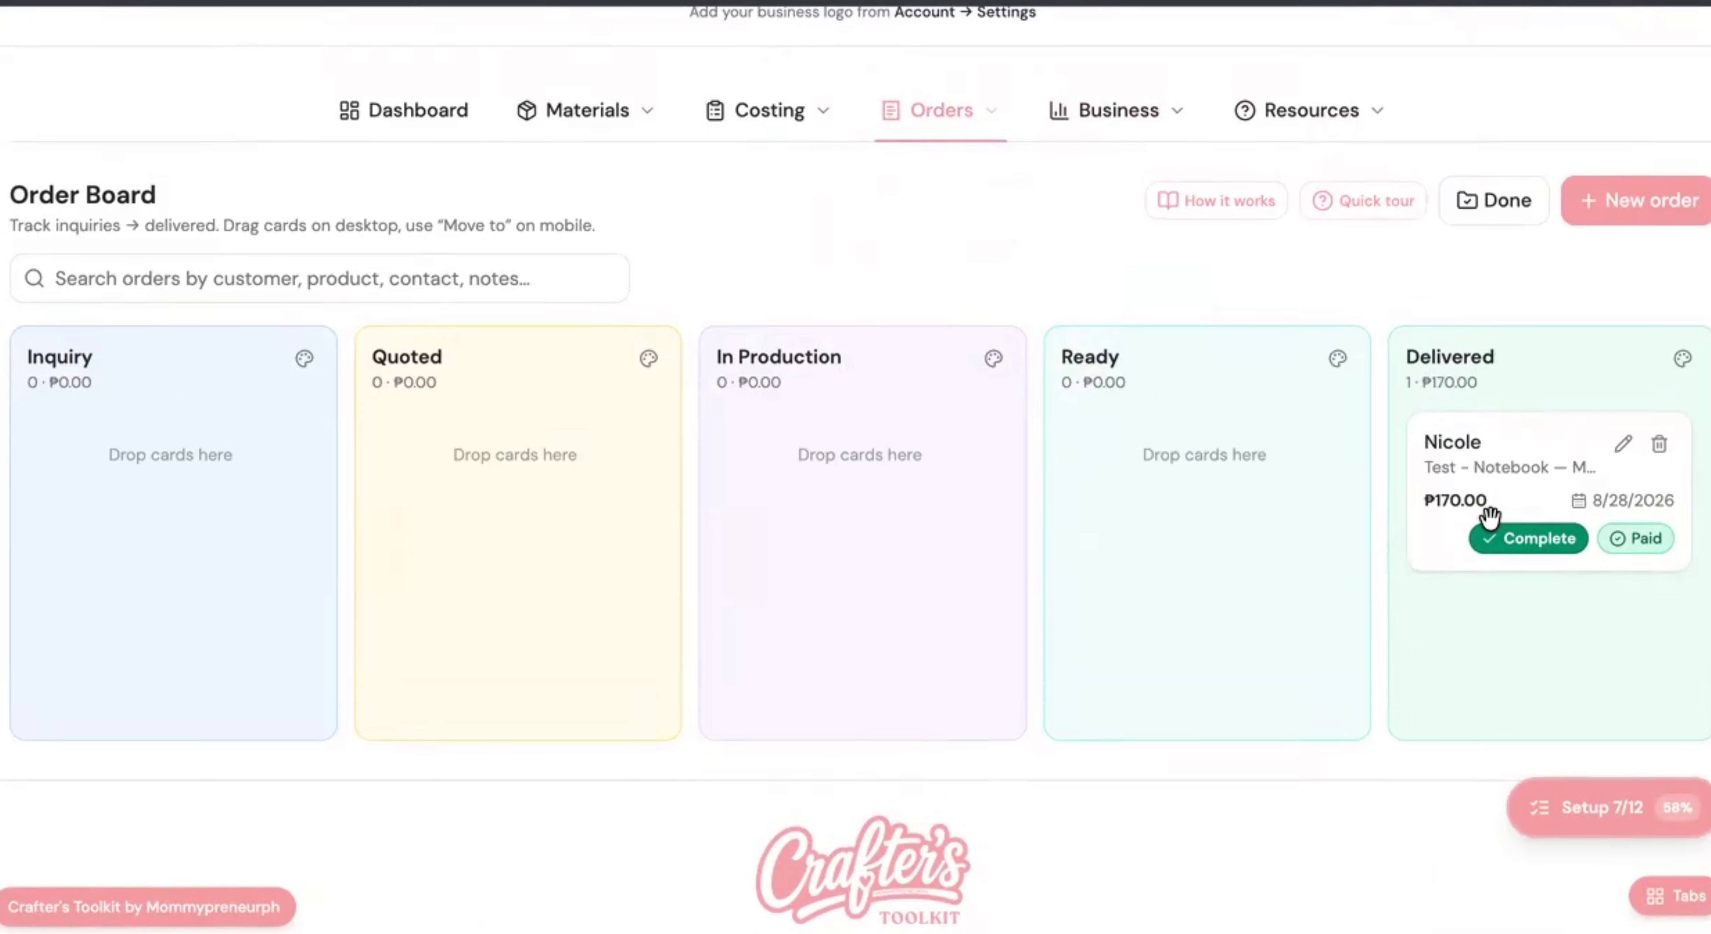
# Step: Mark the delivered order Complete, then duplicate it from Done and save the copy
pyautogui.click(1511, 538)
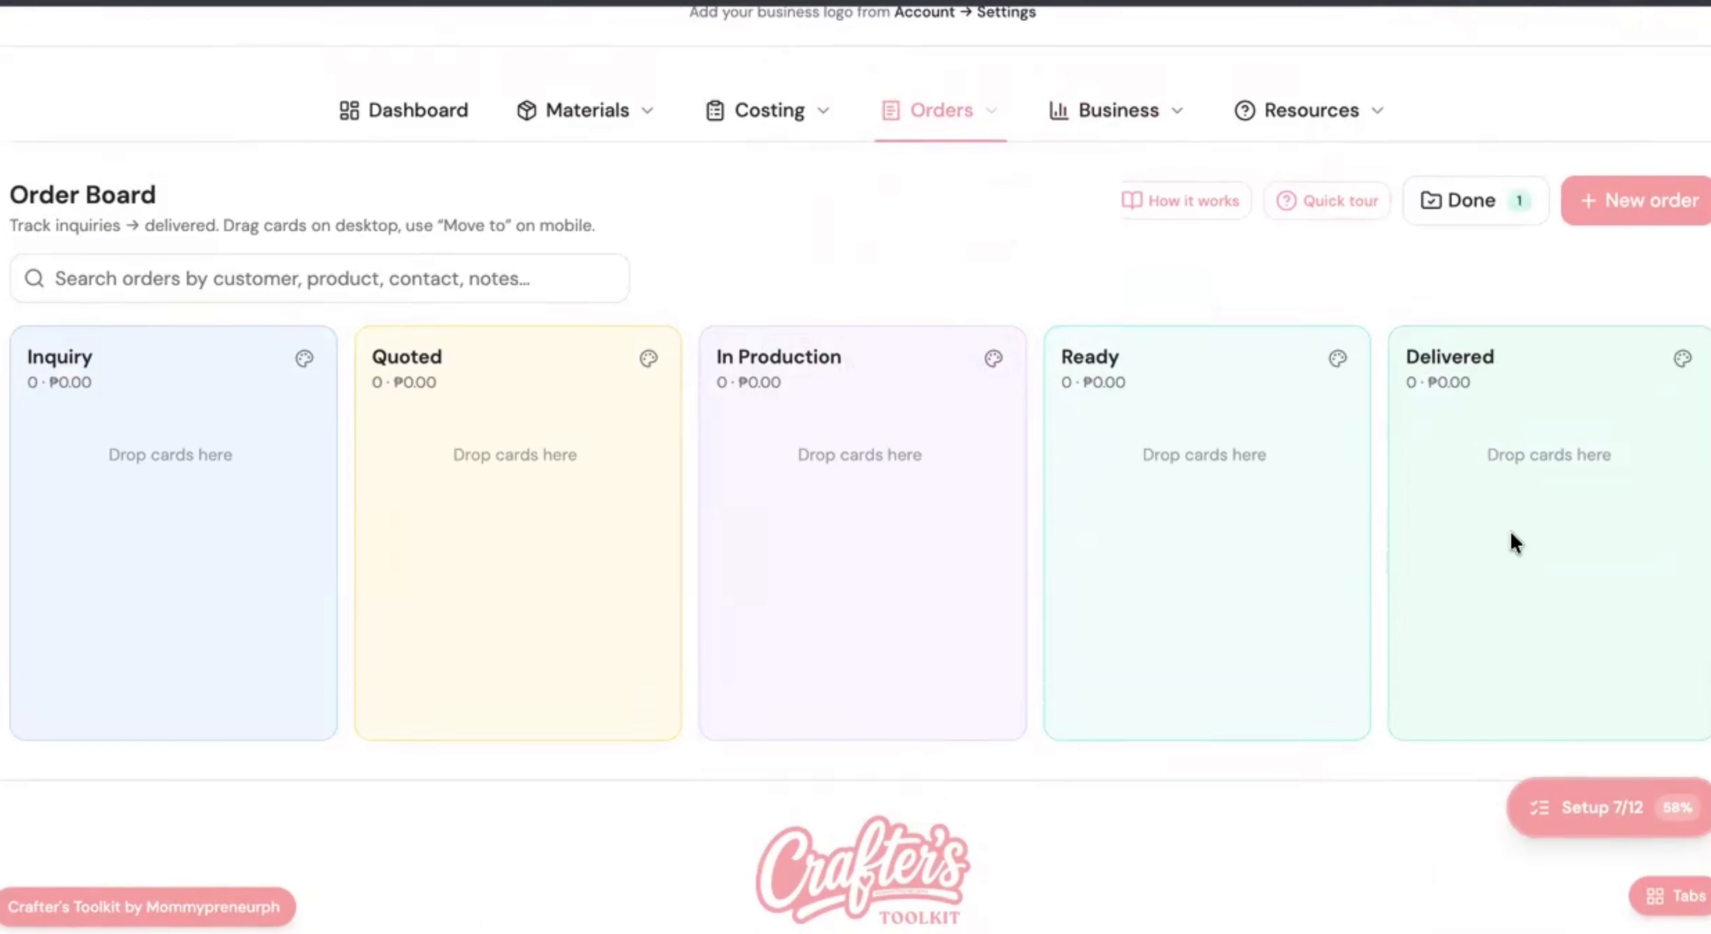
pyautogui.click(1472, 210)
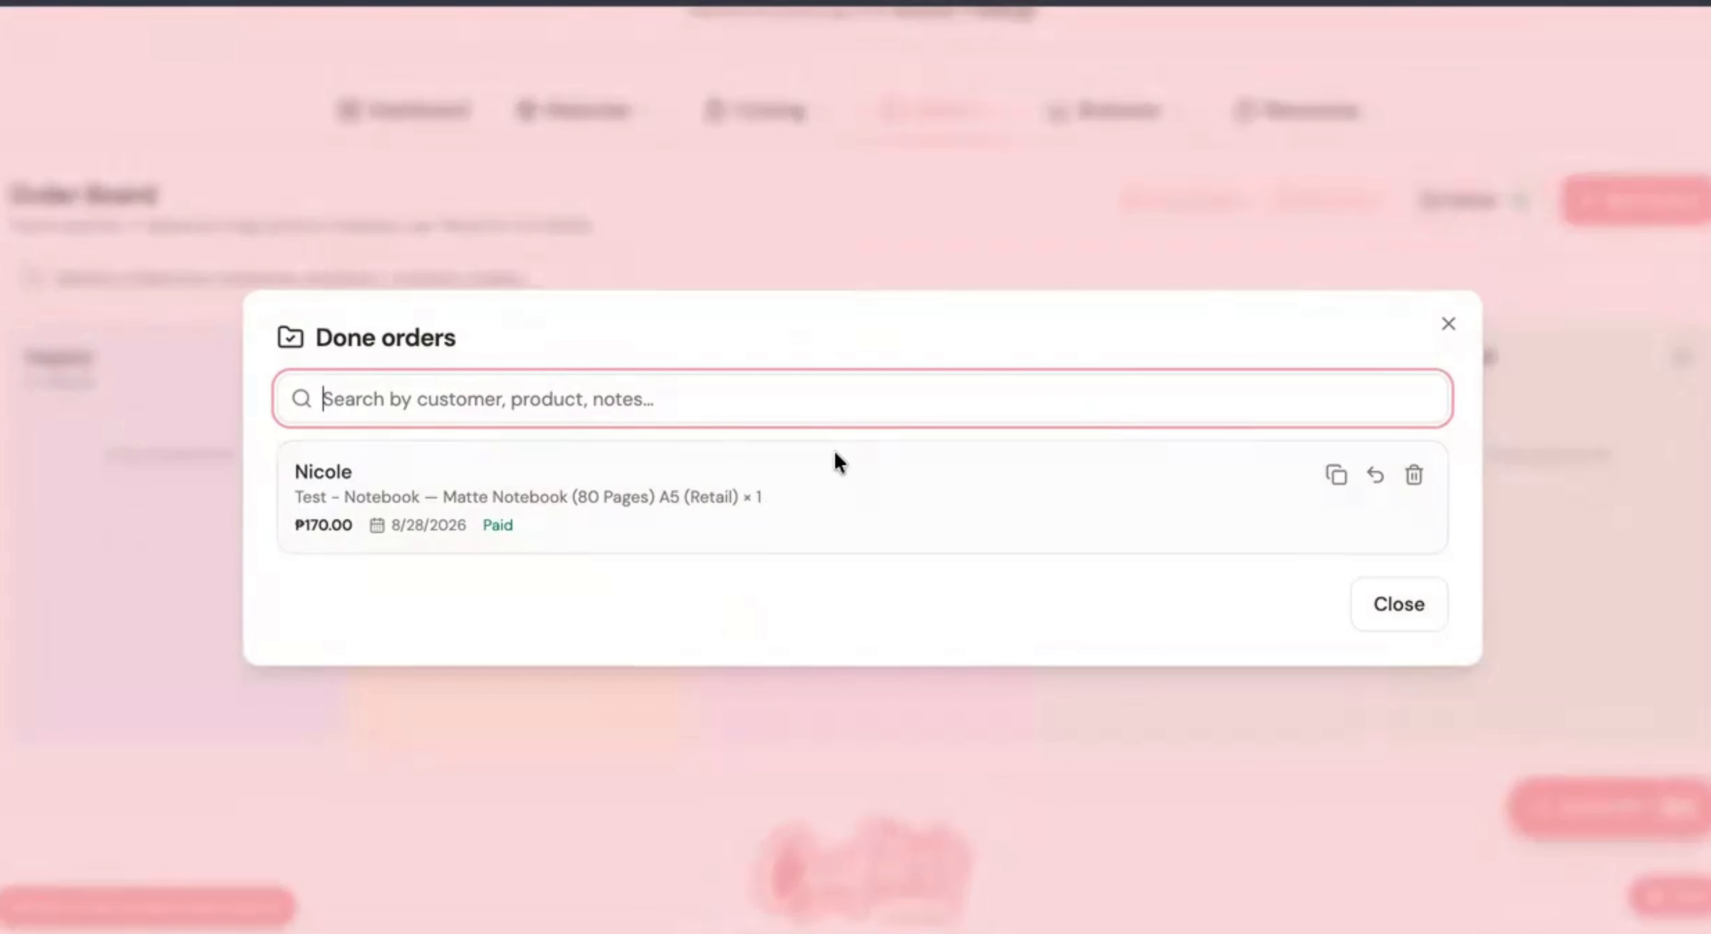
pyautogui.click(1335, 475)
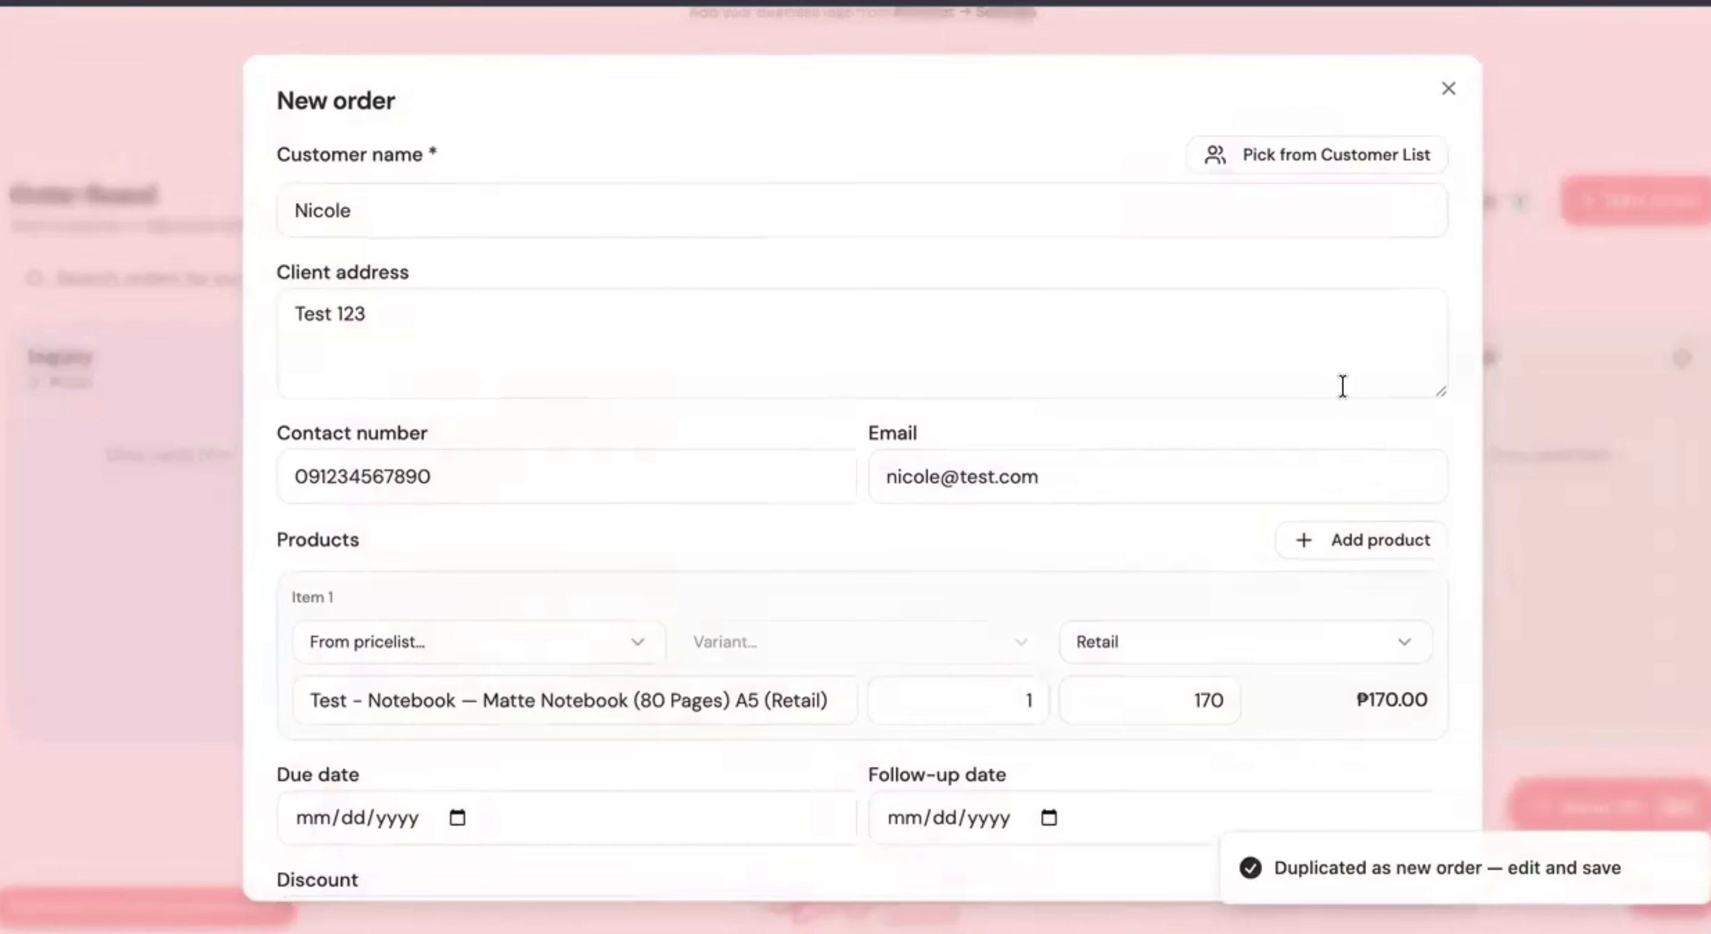
pyautogui.scroll(-4, 1340, 387)
pyautogui.scroll(-8, 1344, 394)
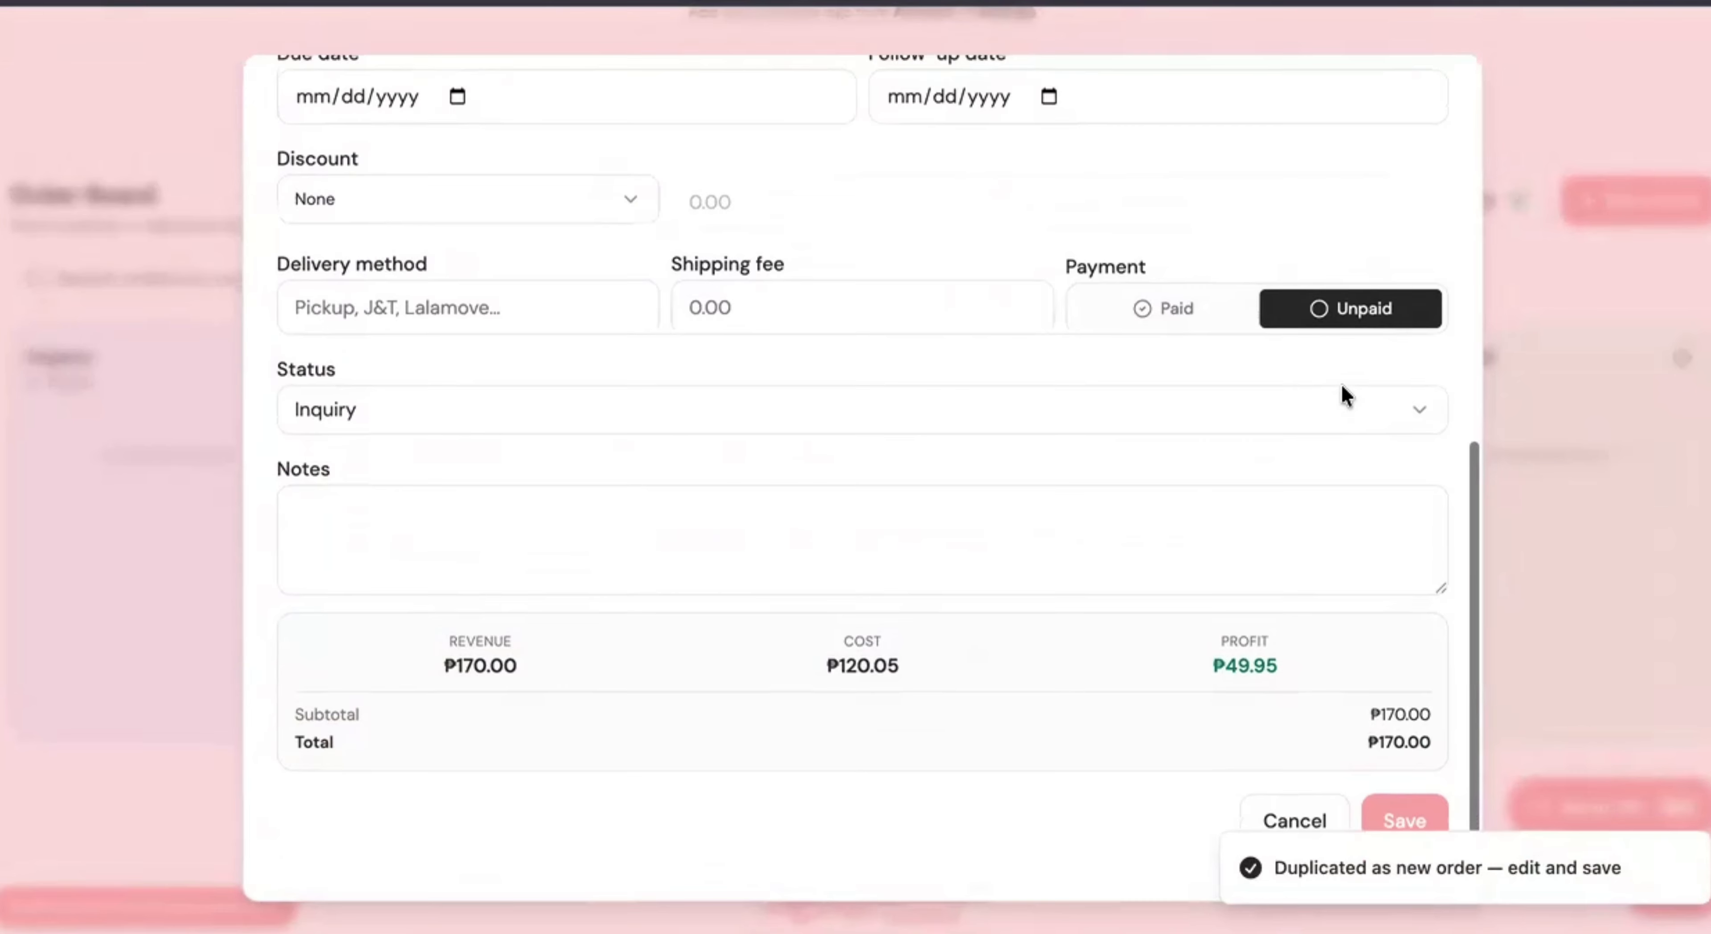
pyautogui.click(1403, 830)
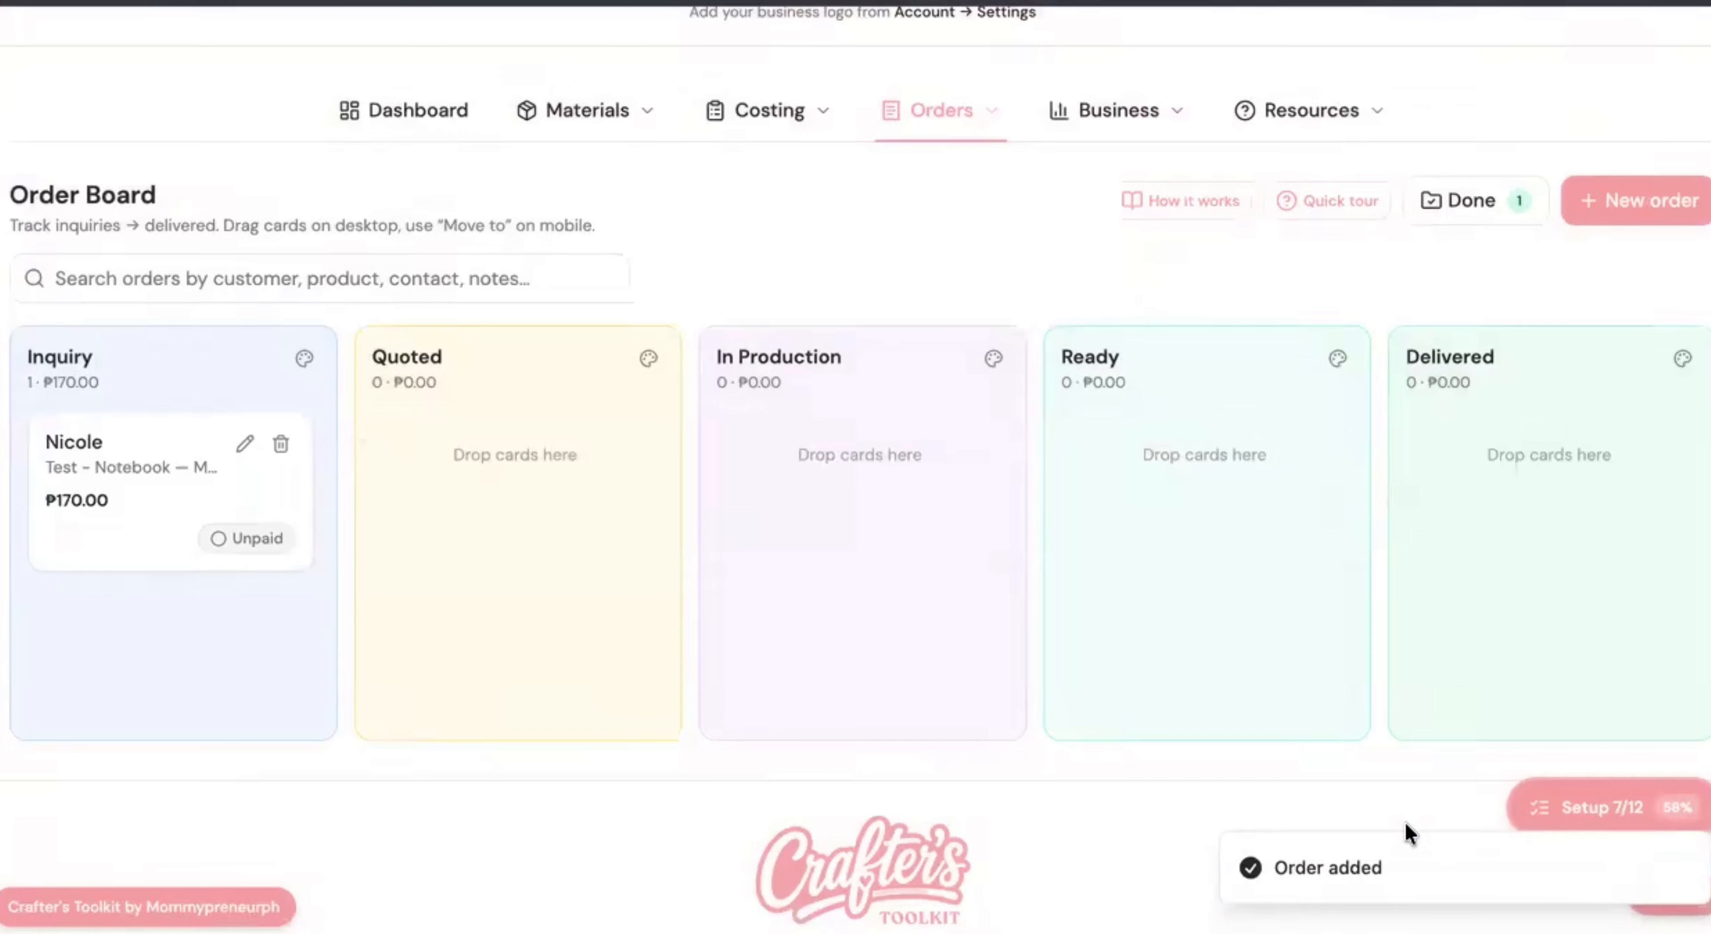
pyautogui.click(968, 174)
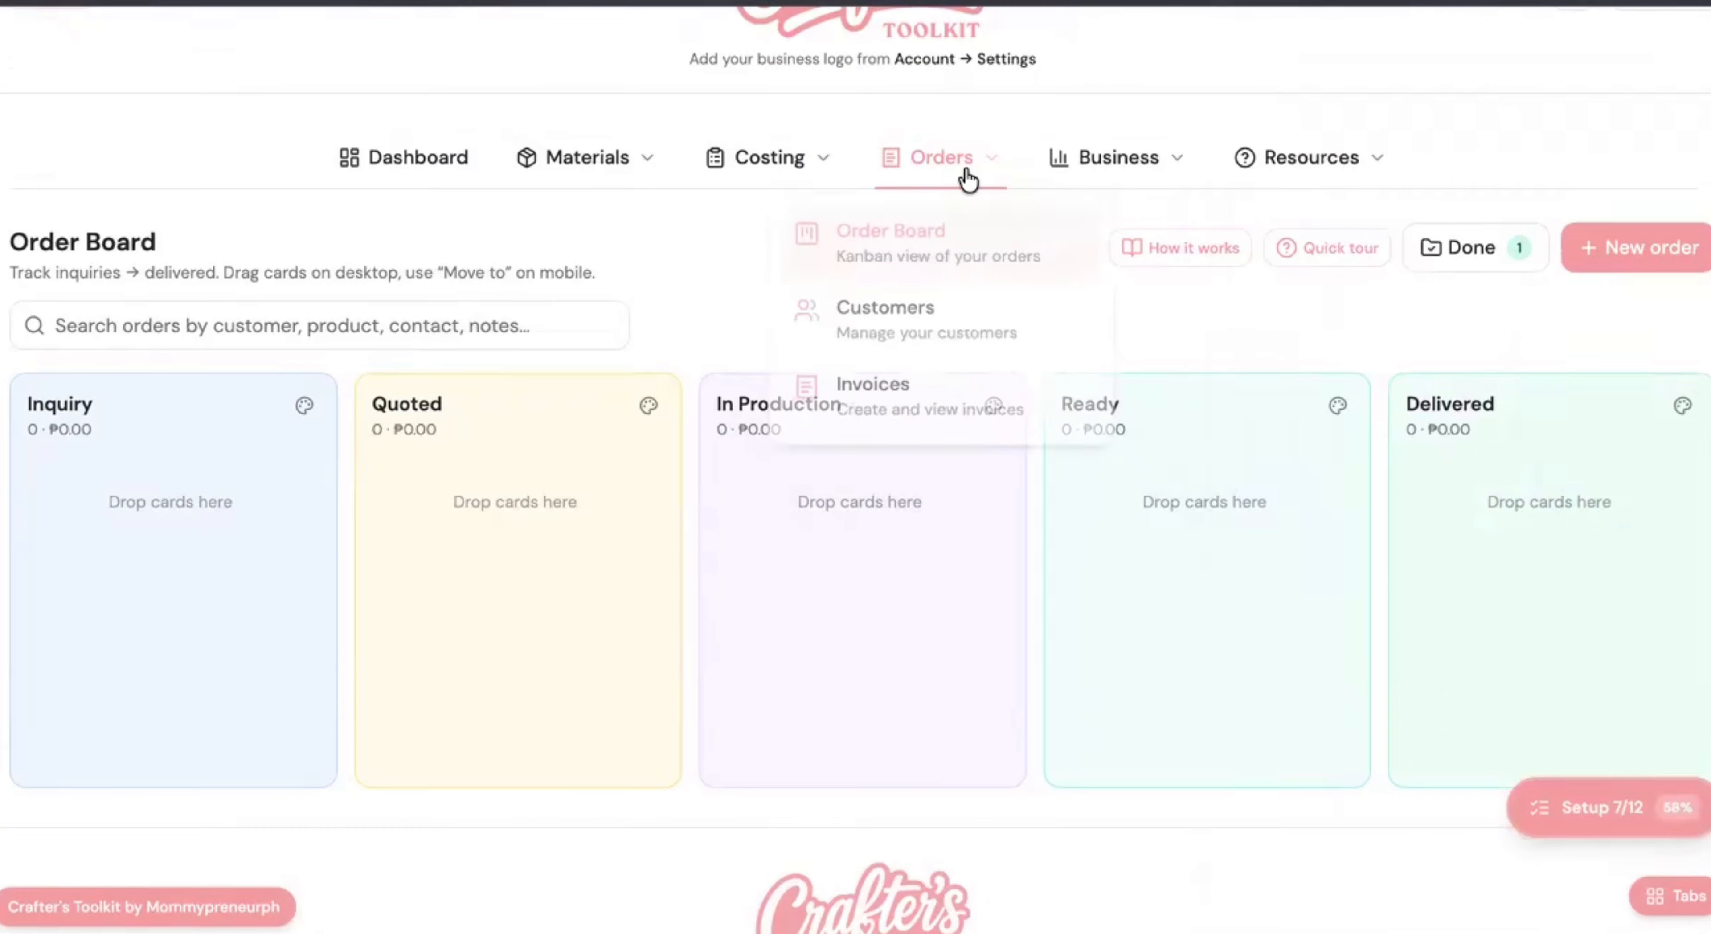
pyautogui.click(933, 401)
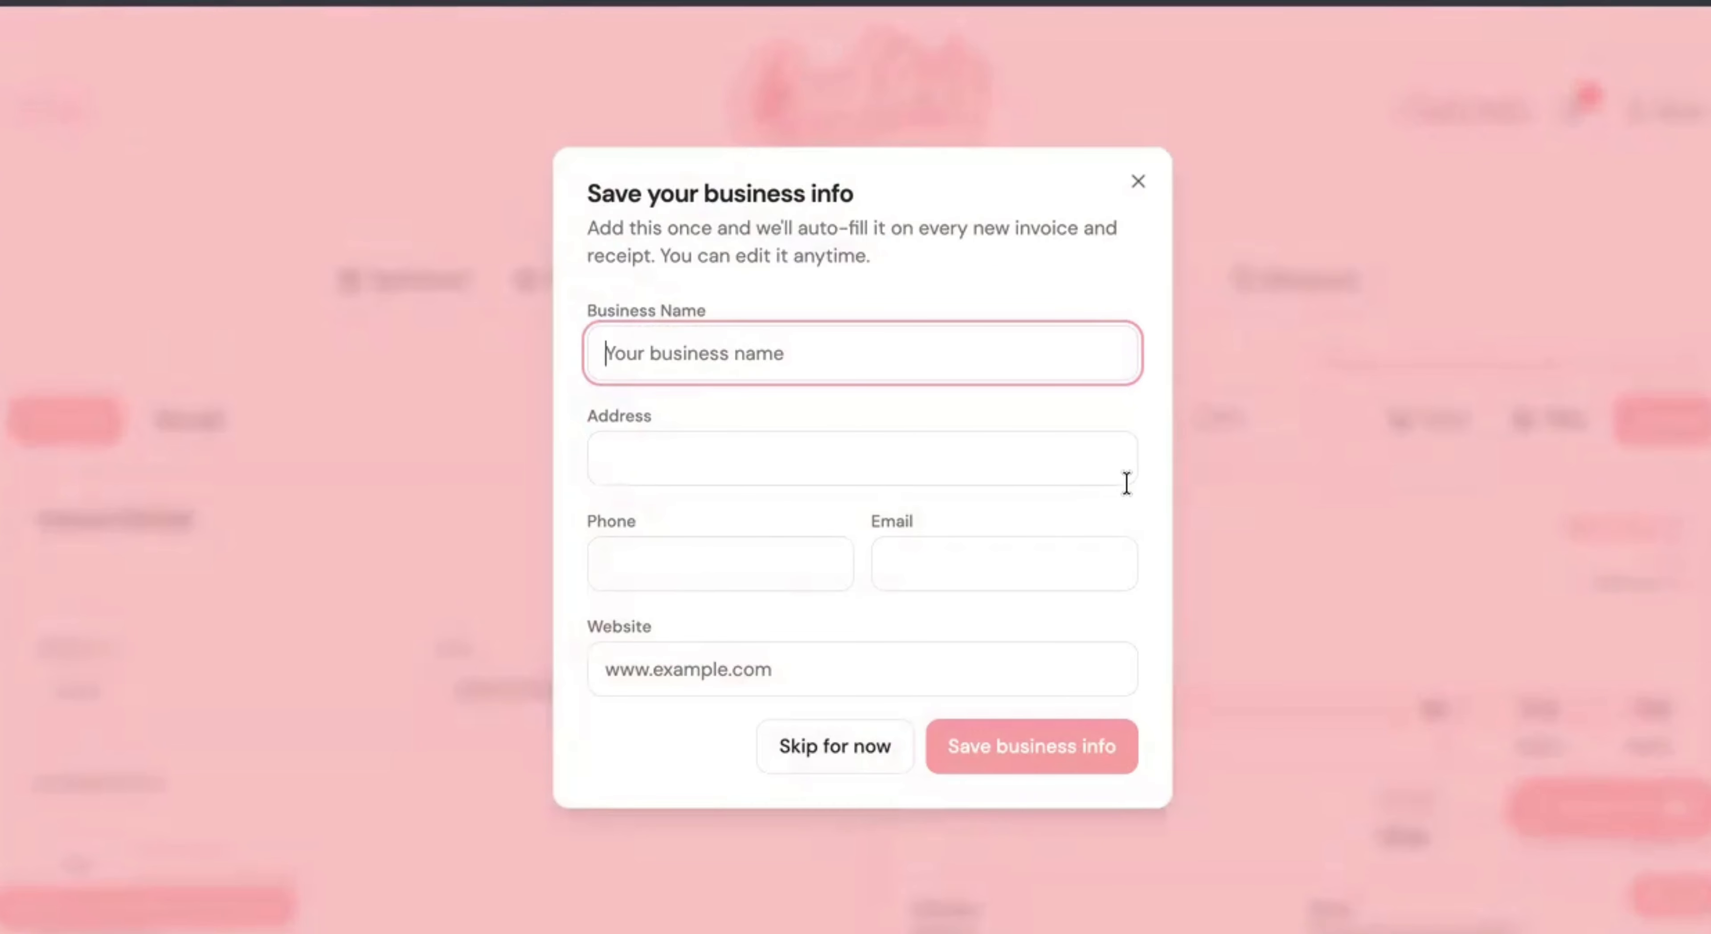
pyautogui.write('Test')
pyautogui.click(1126, 480)
pyautogui.write('123 Test')
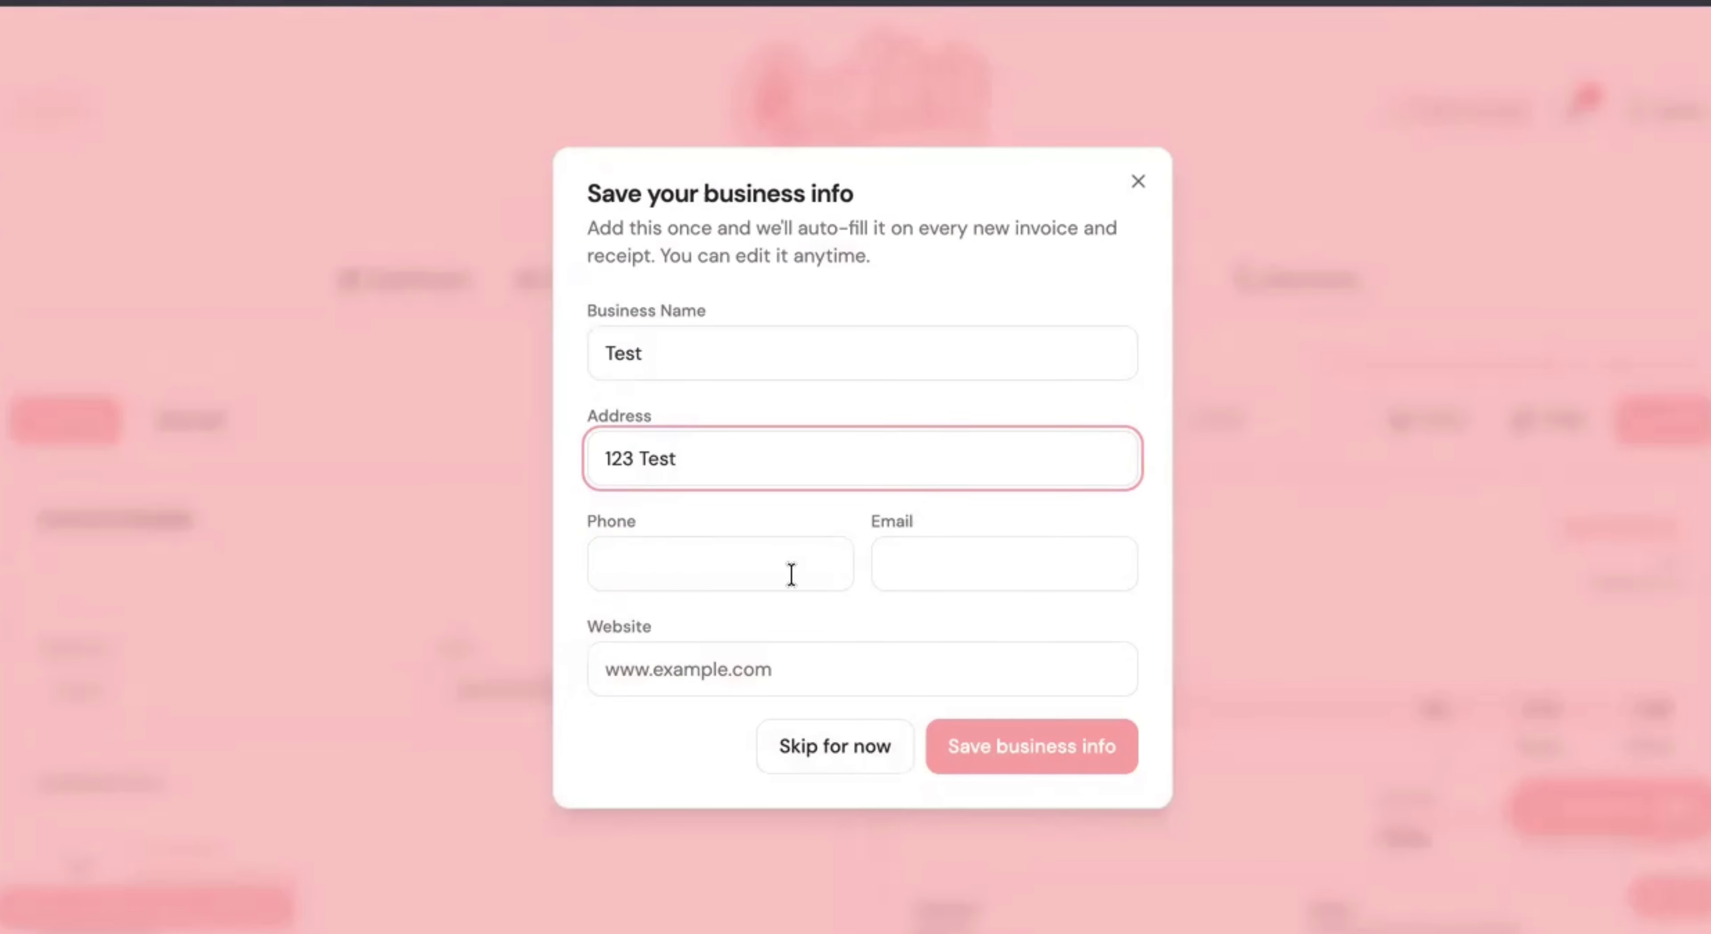
pyautogui.click(791, 575)
pyautogui.write('1234567890')
pyautogui.click(957, 565)
pyautogui.write('nicole@test.com')
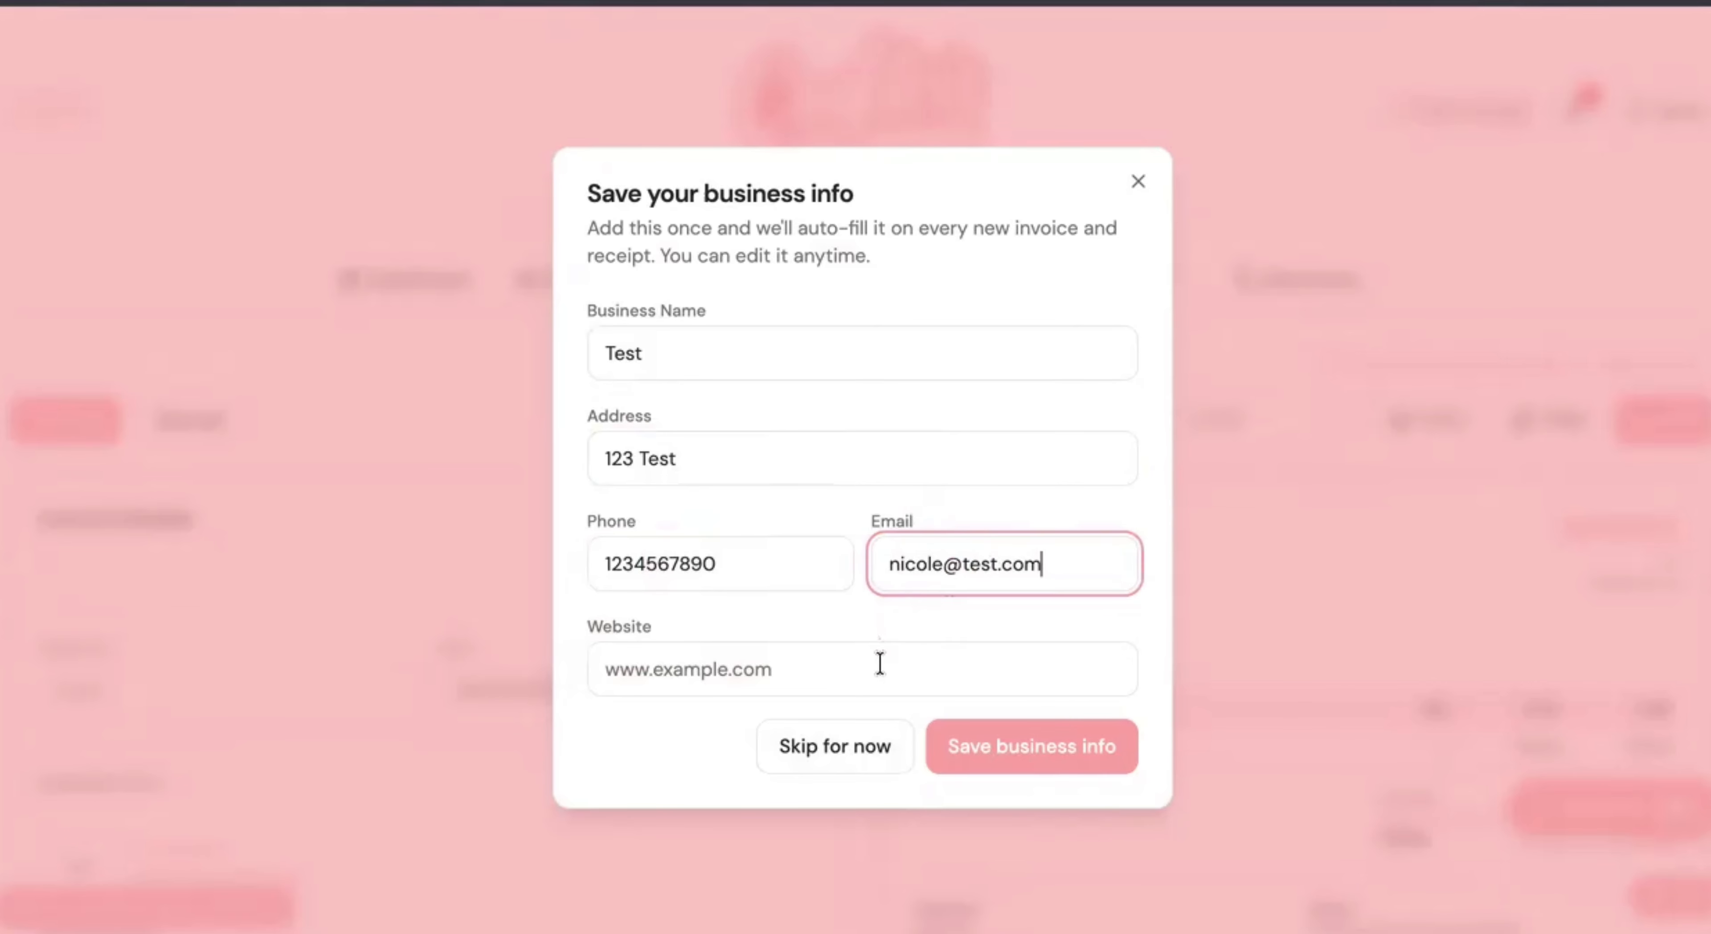
pyautogui.click(878, 665)
pyautogui.write('www.test.com')
pyautogui.click(1006, 761)
pyautogui.click(1088, 618)
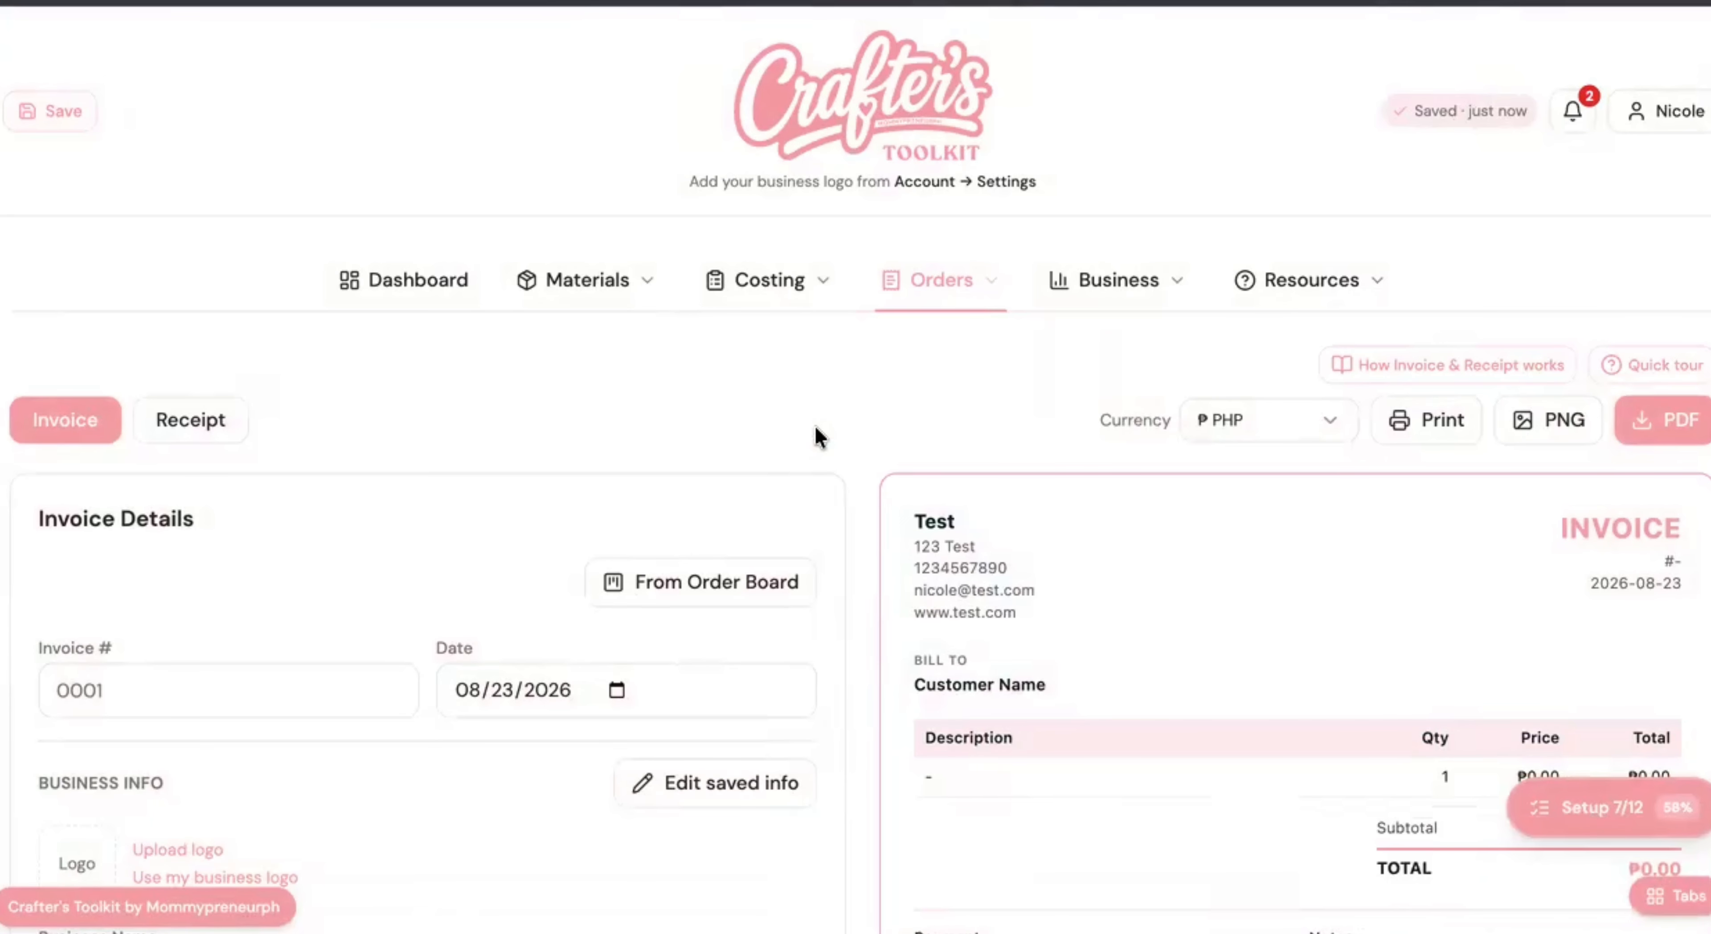
# Step: Auto-fill invoice 0001's customer name, address, phone and e-mail from the saved customer, keeping PHP currency
pyautogui.scroll(-1, 820, 437)
pyautogui.click(191, 365)
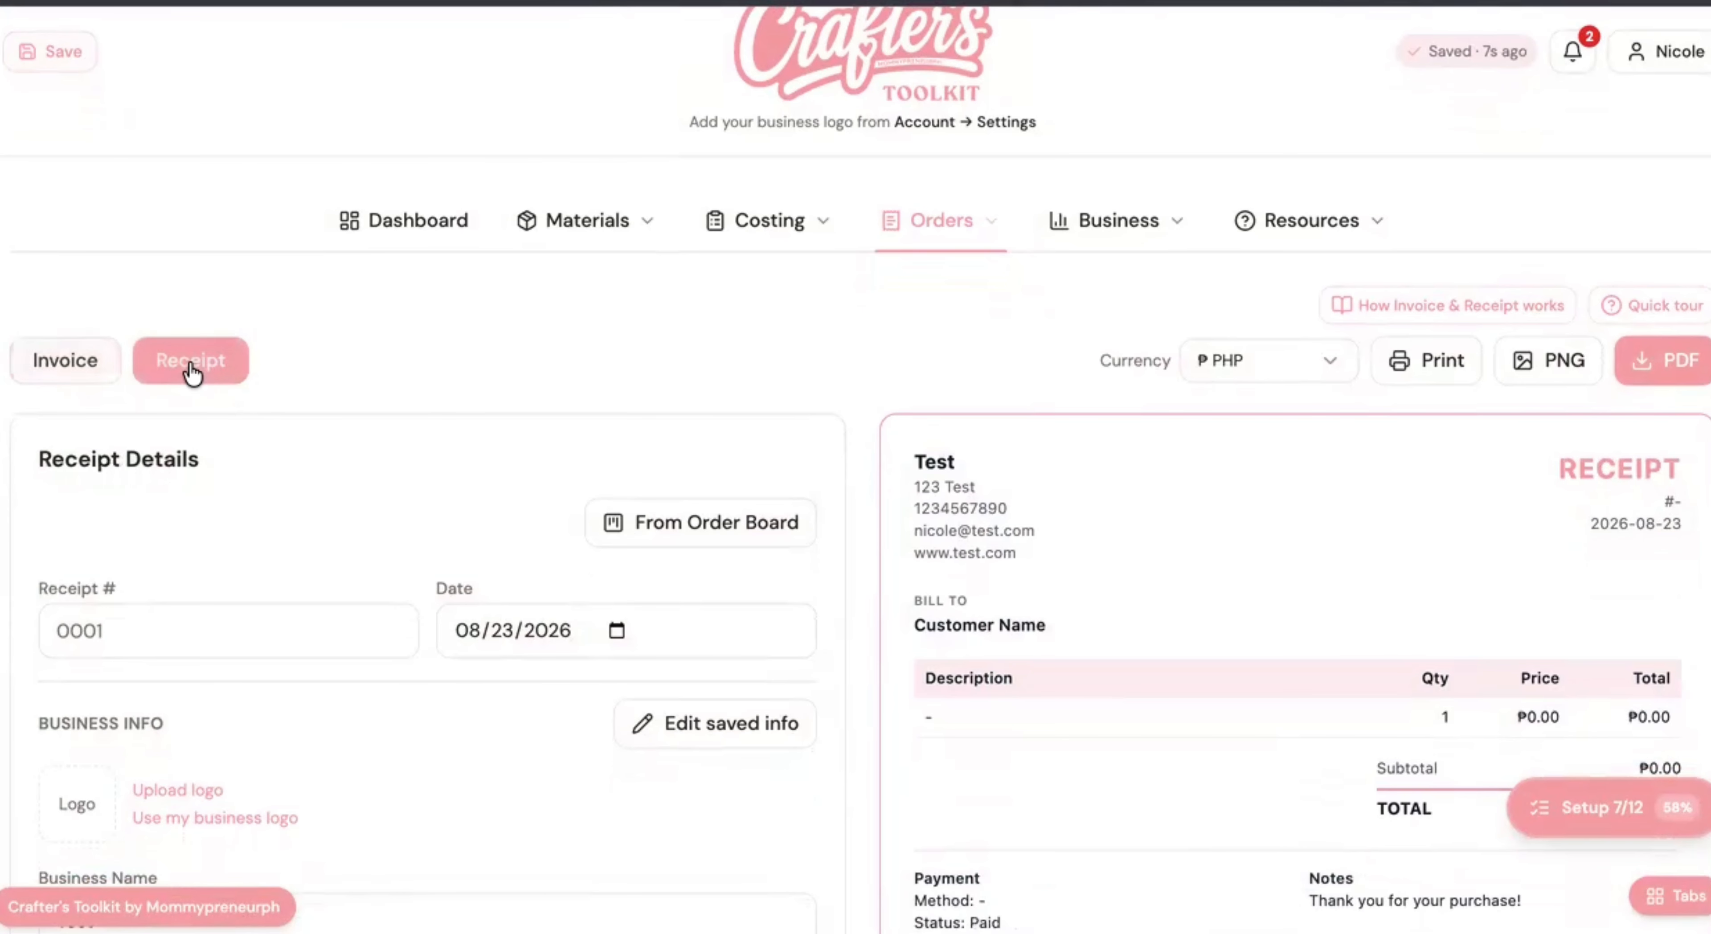
pyautogui.click(53, 349)
pyautogui.click(1321, 364)
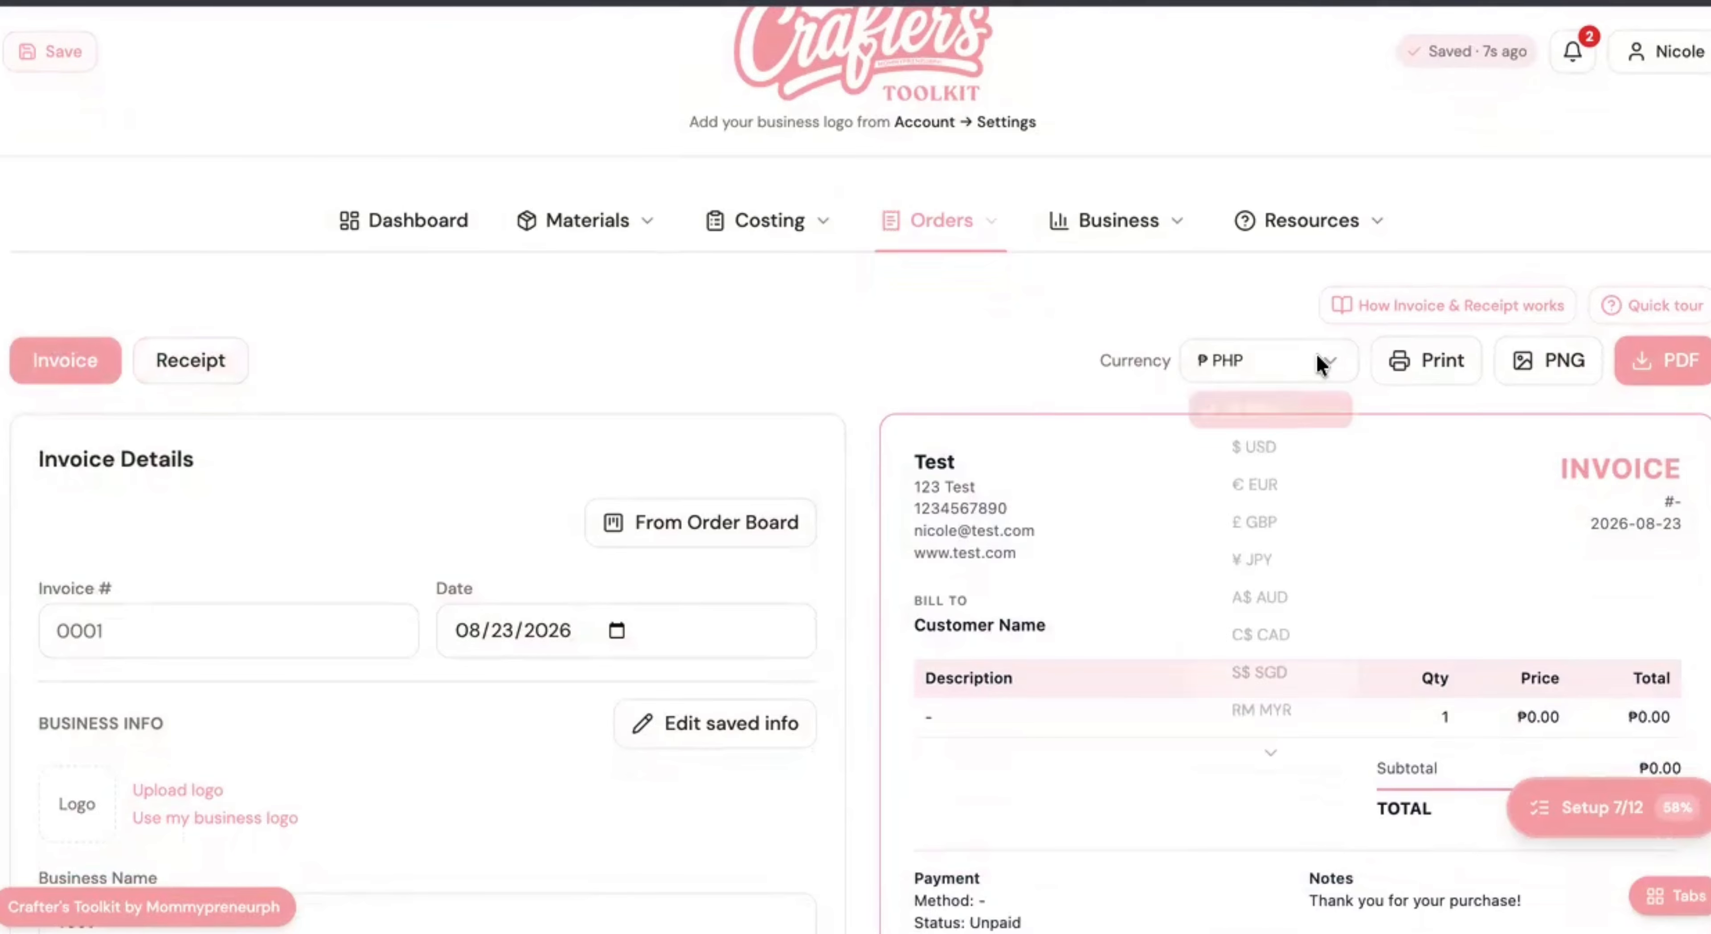
pyautogui.scroll(-5, 591, 409)
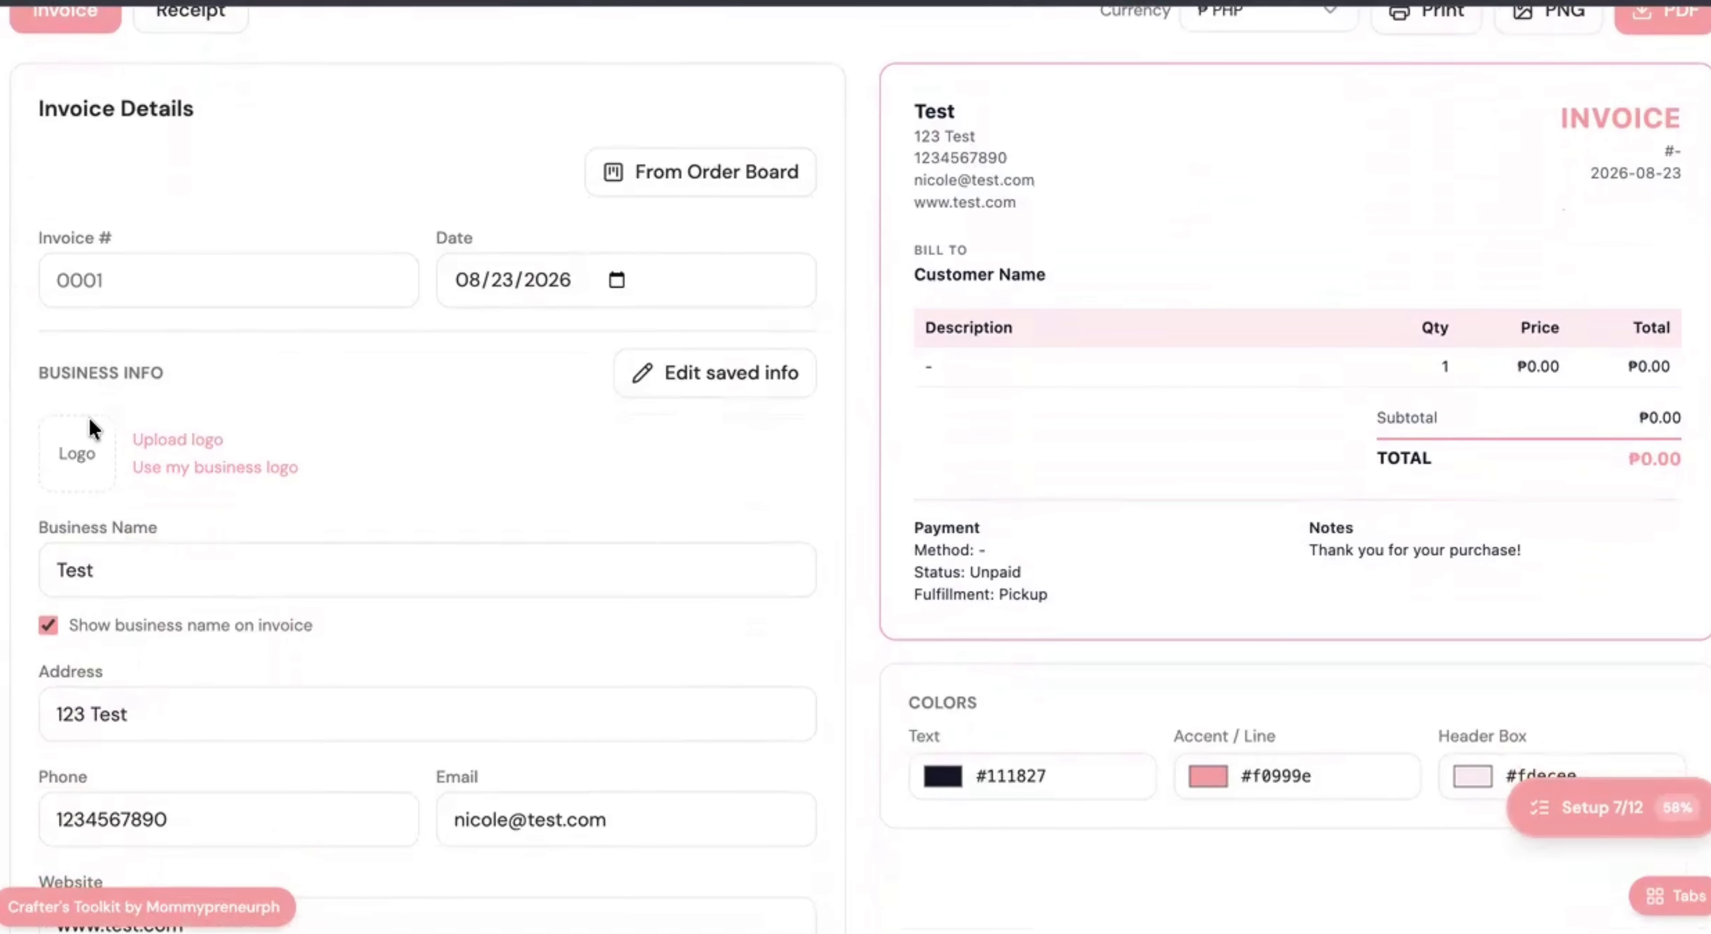
pyautogui.scroll(-10, 718, 382)
pyautogui.click(661, 382)
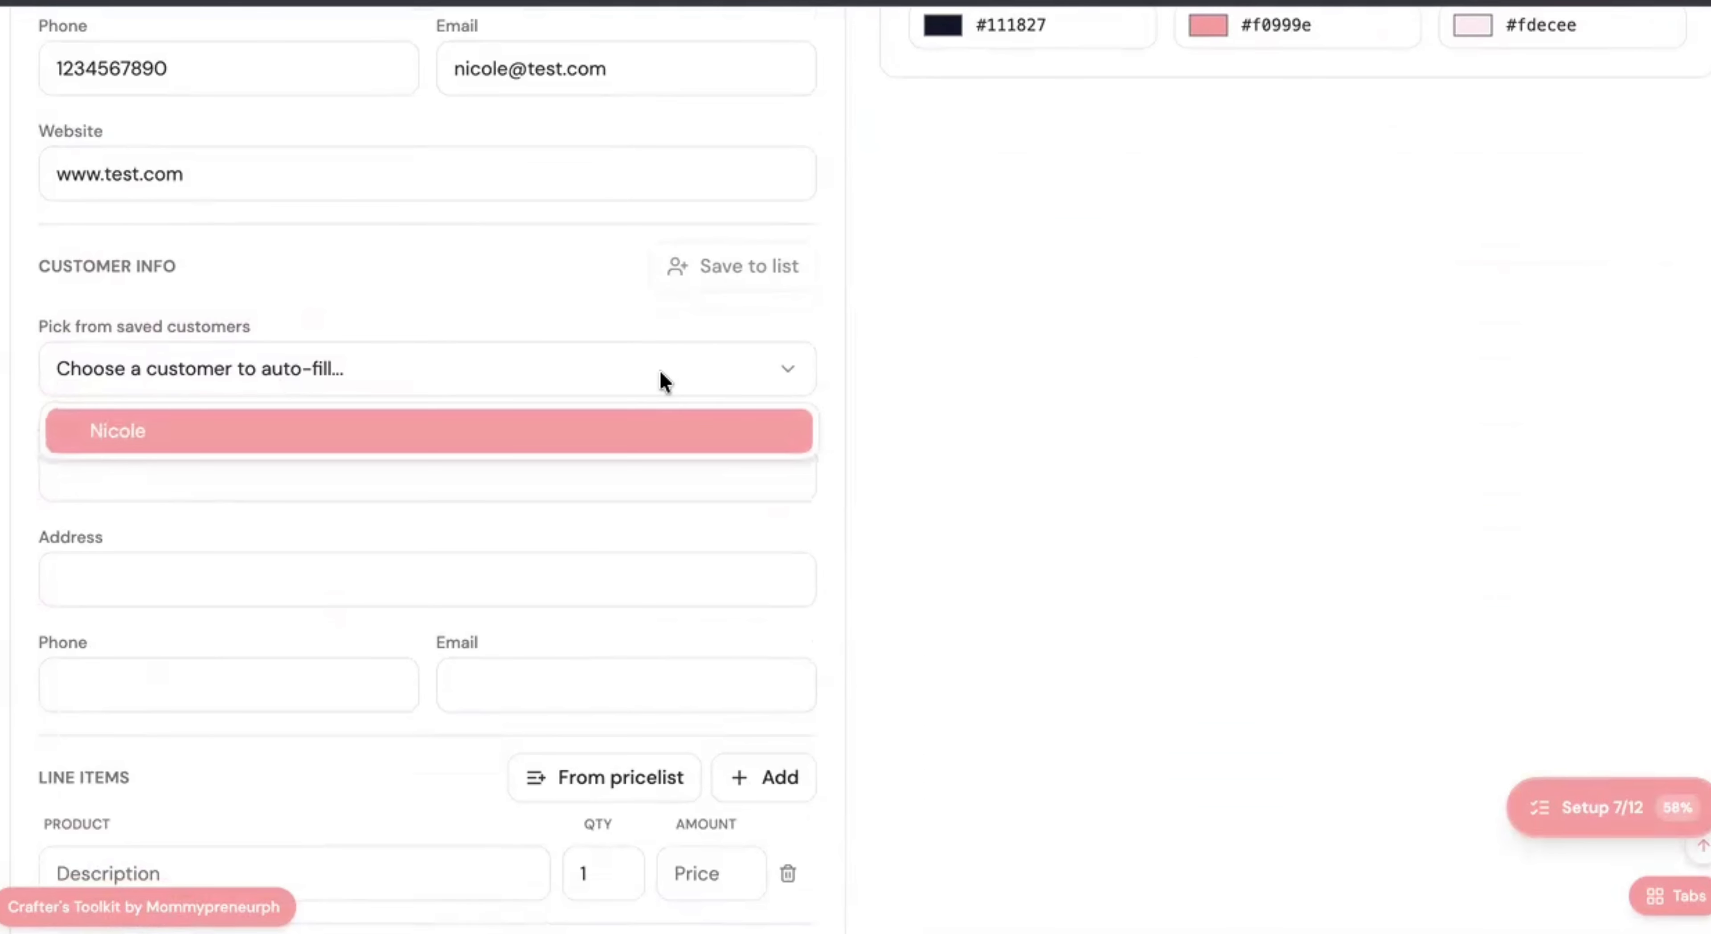
pyautogui.click(661, 437)
pyautogui.scroll(-7, 663, 439)
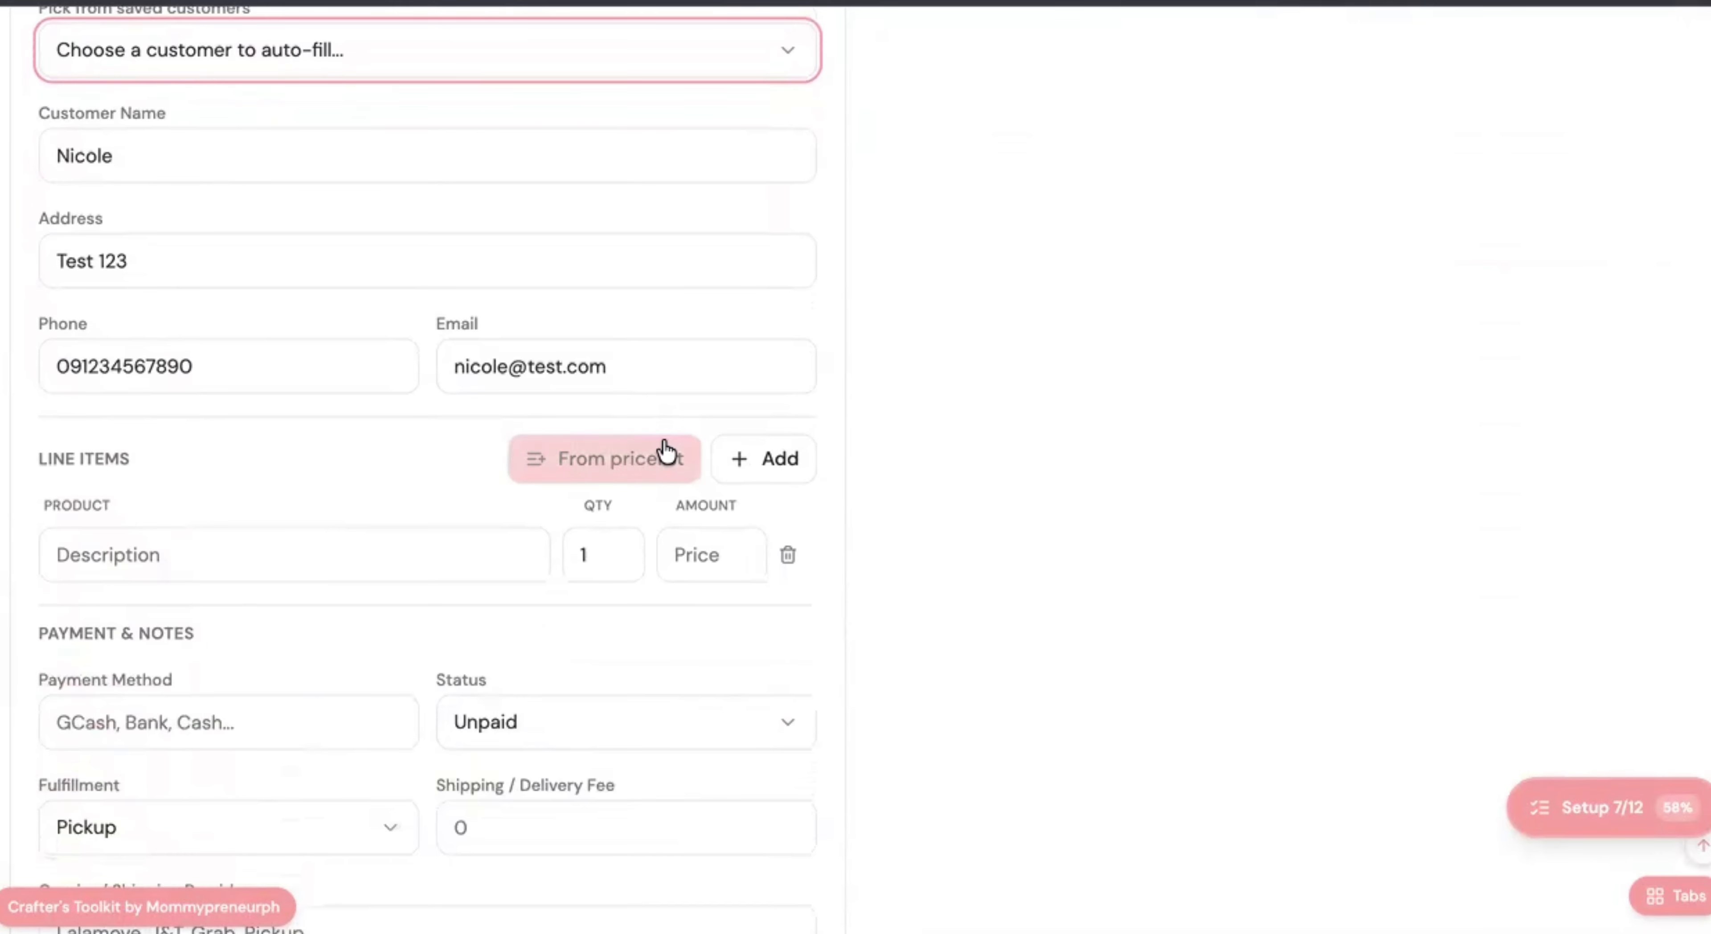
pyautogui.click(479, 391)
# Step: Browse the pricelist picker's Pricelist, Bundles and Digital Templates filters without adding anything
pyautogui.click(601, 299)
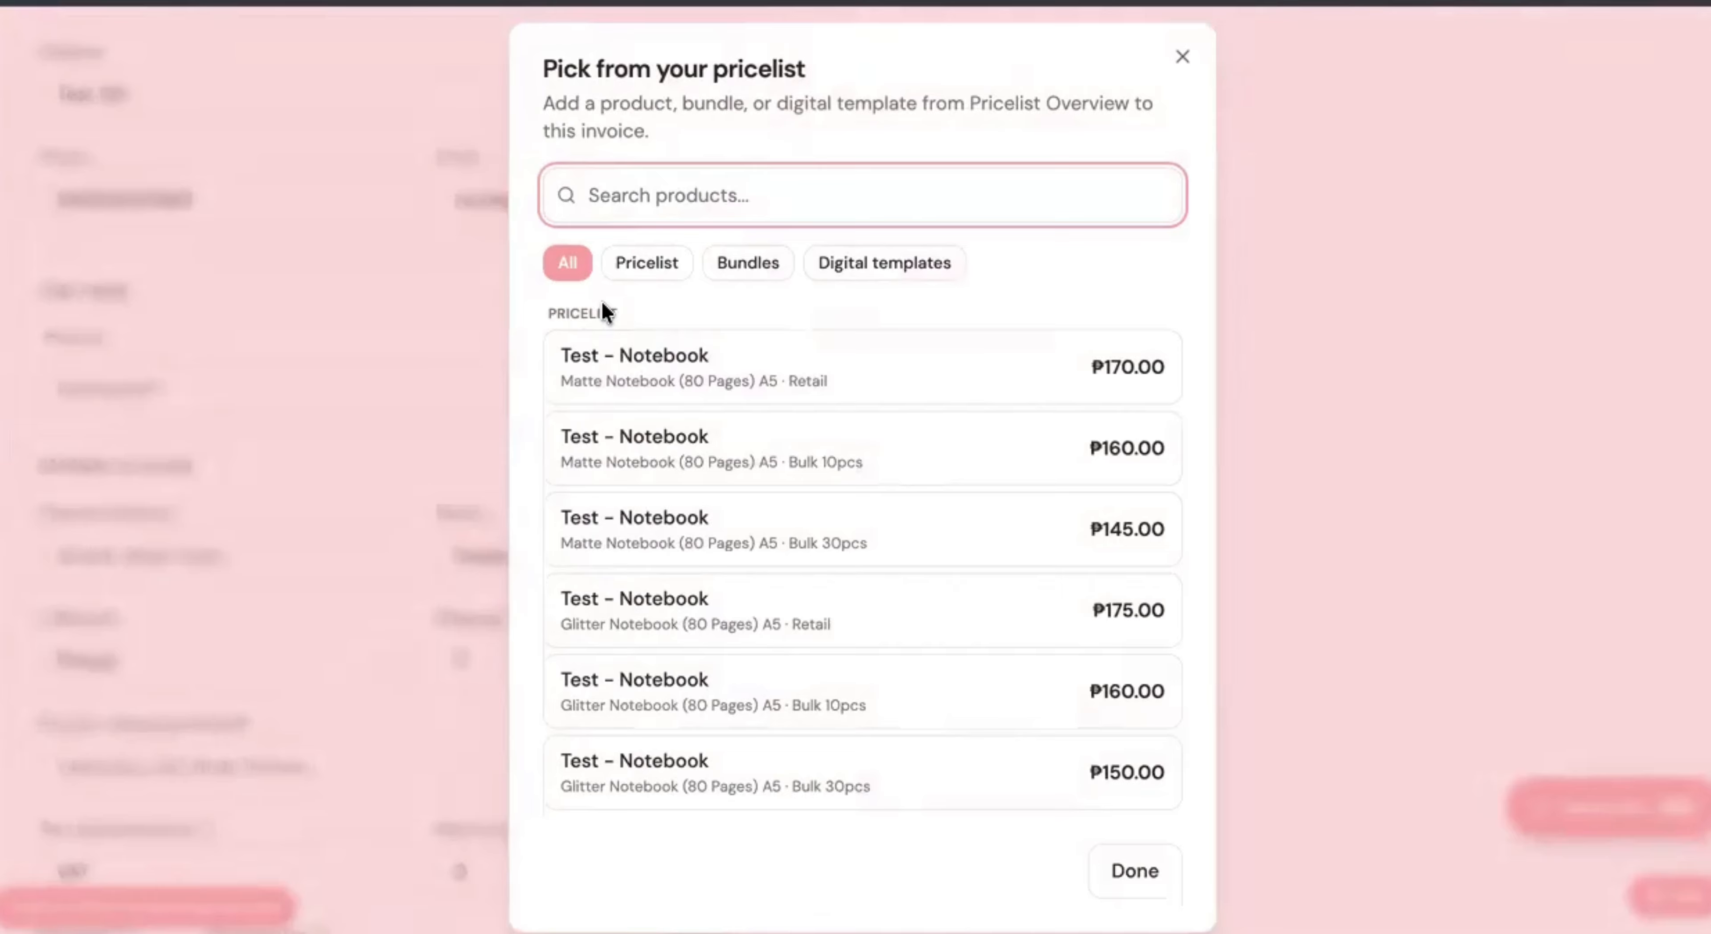
pyautogui.click(658, 276)
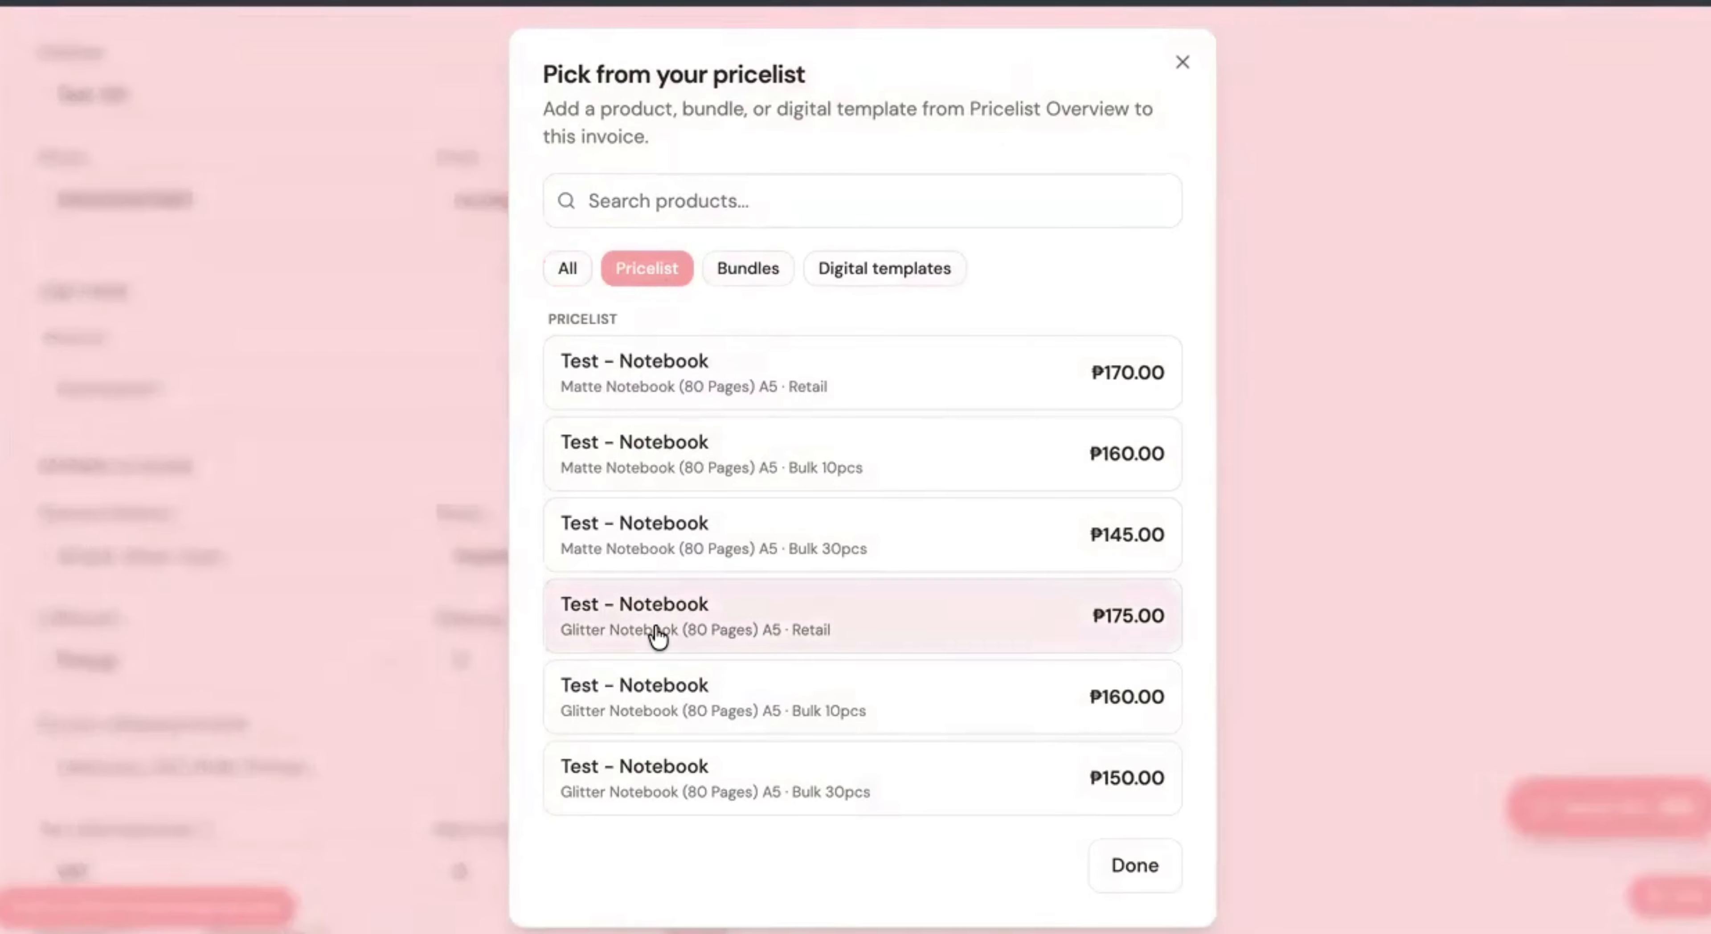
pyautogui.click(752, 264)
pyautogui.click(855, 473)
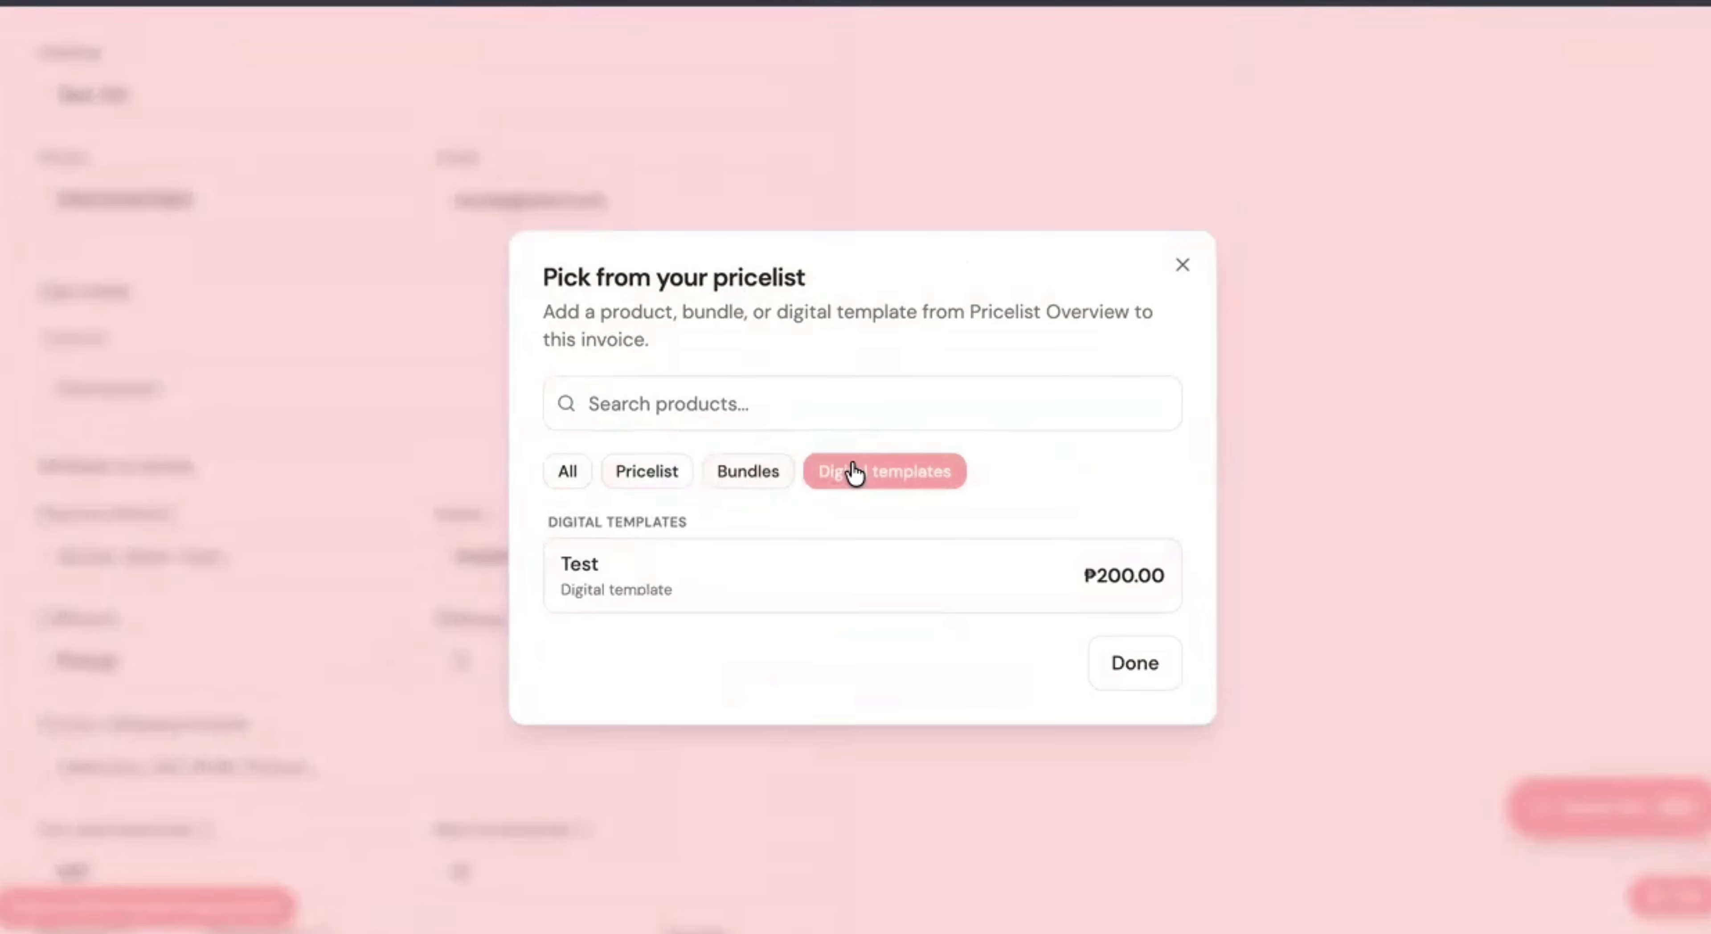
pyautogui.click(1182, 264)
# Step: Review the invoice's payment status, clear the shipping fee and leave the courier blank
pyautogui.scroll(-2, 548, 529)
pyautogui.click(546, 406)
pyautogui.click(347, 509)
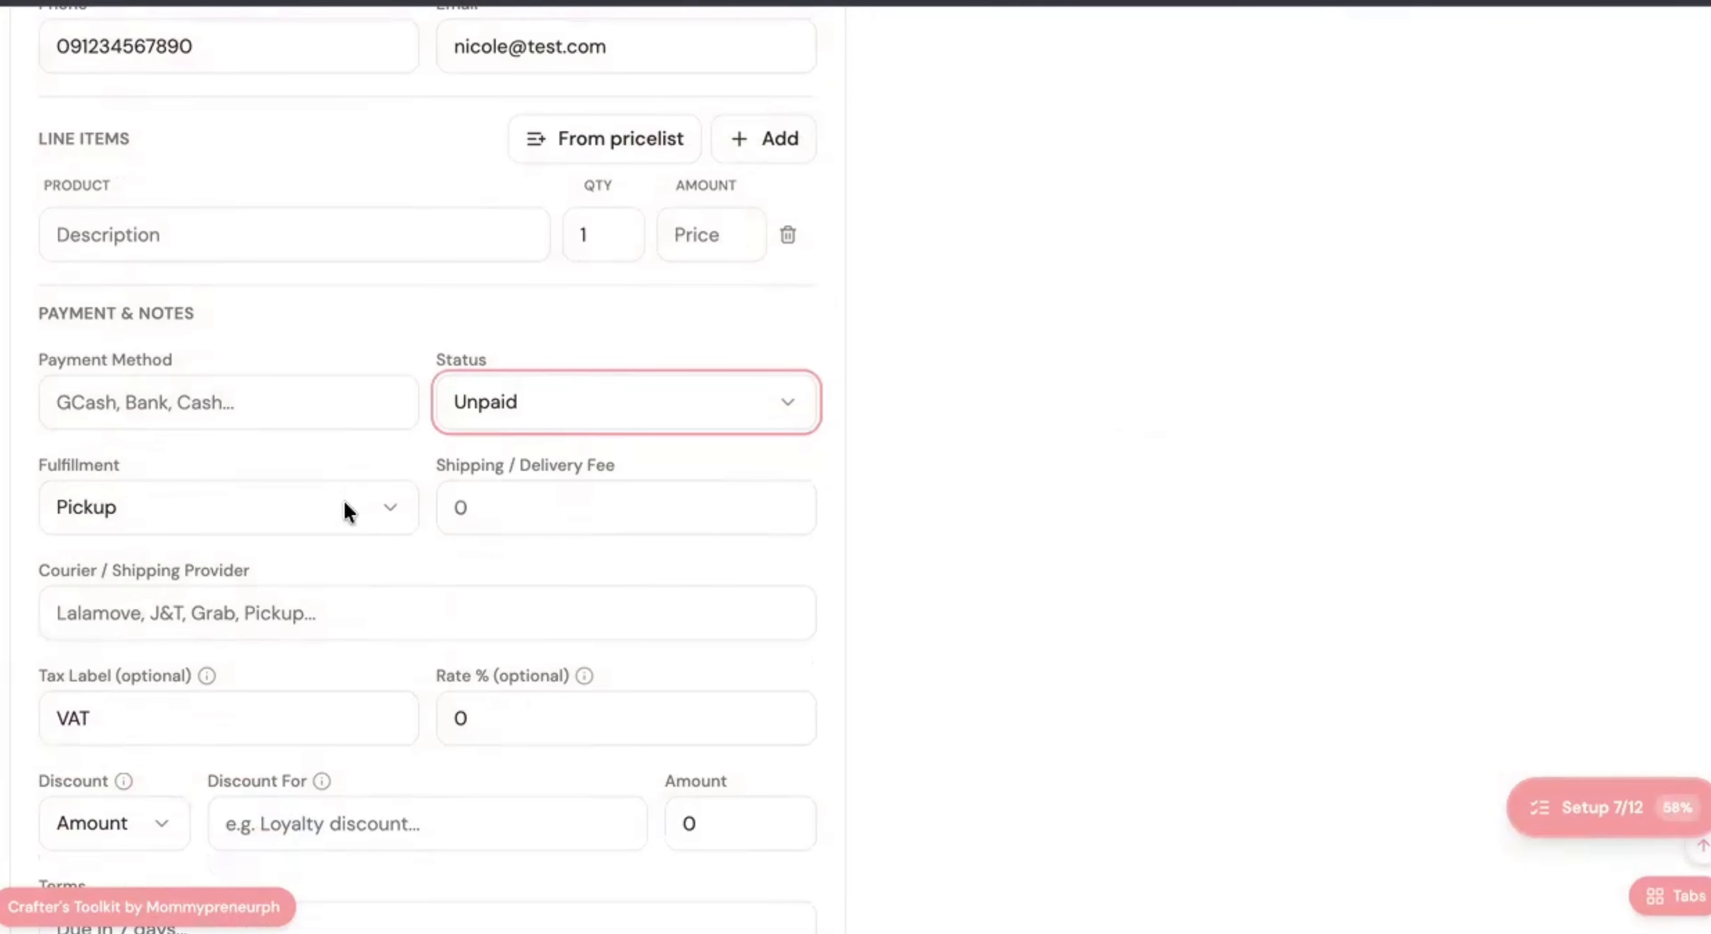
pyautogui.click(347, 509)
pyautogui.click(515, 509)
pyautogui.scroll(-16, 515, 510)
pyautogui.scroll(20, 559, 500)
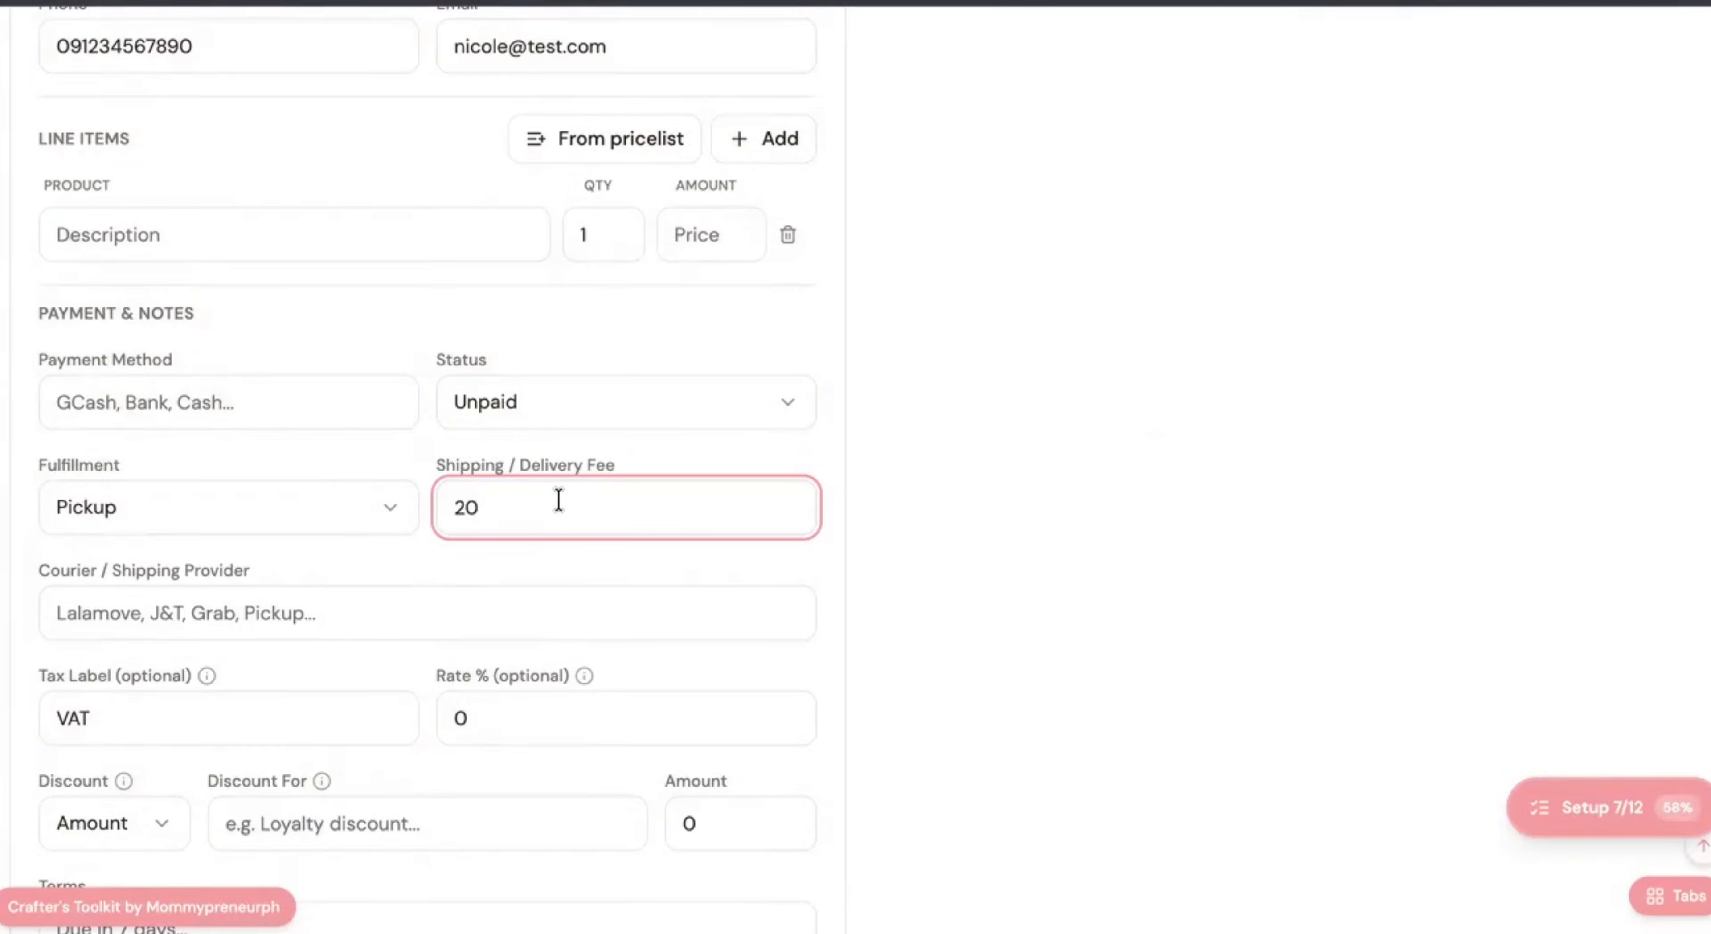
pyautogui.press('super+a')
pyautogui.press('BackSpace')
pyautogui.click(576, 557)
pyautogui.scroll(-5, 577, 556)
pyautogui.moveTo(216, 335)
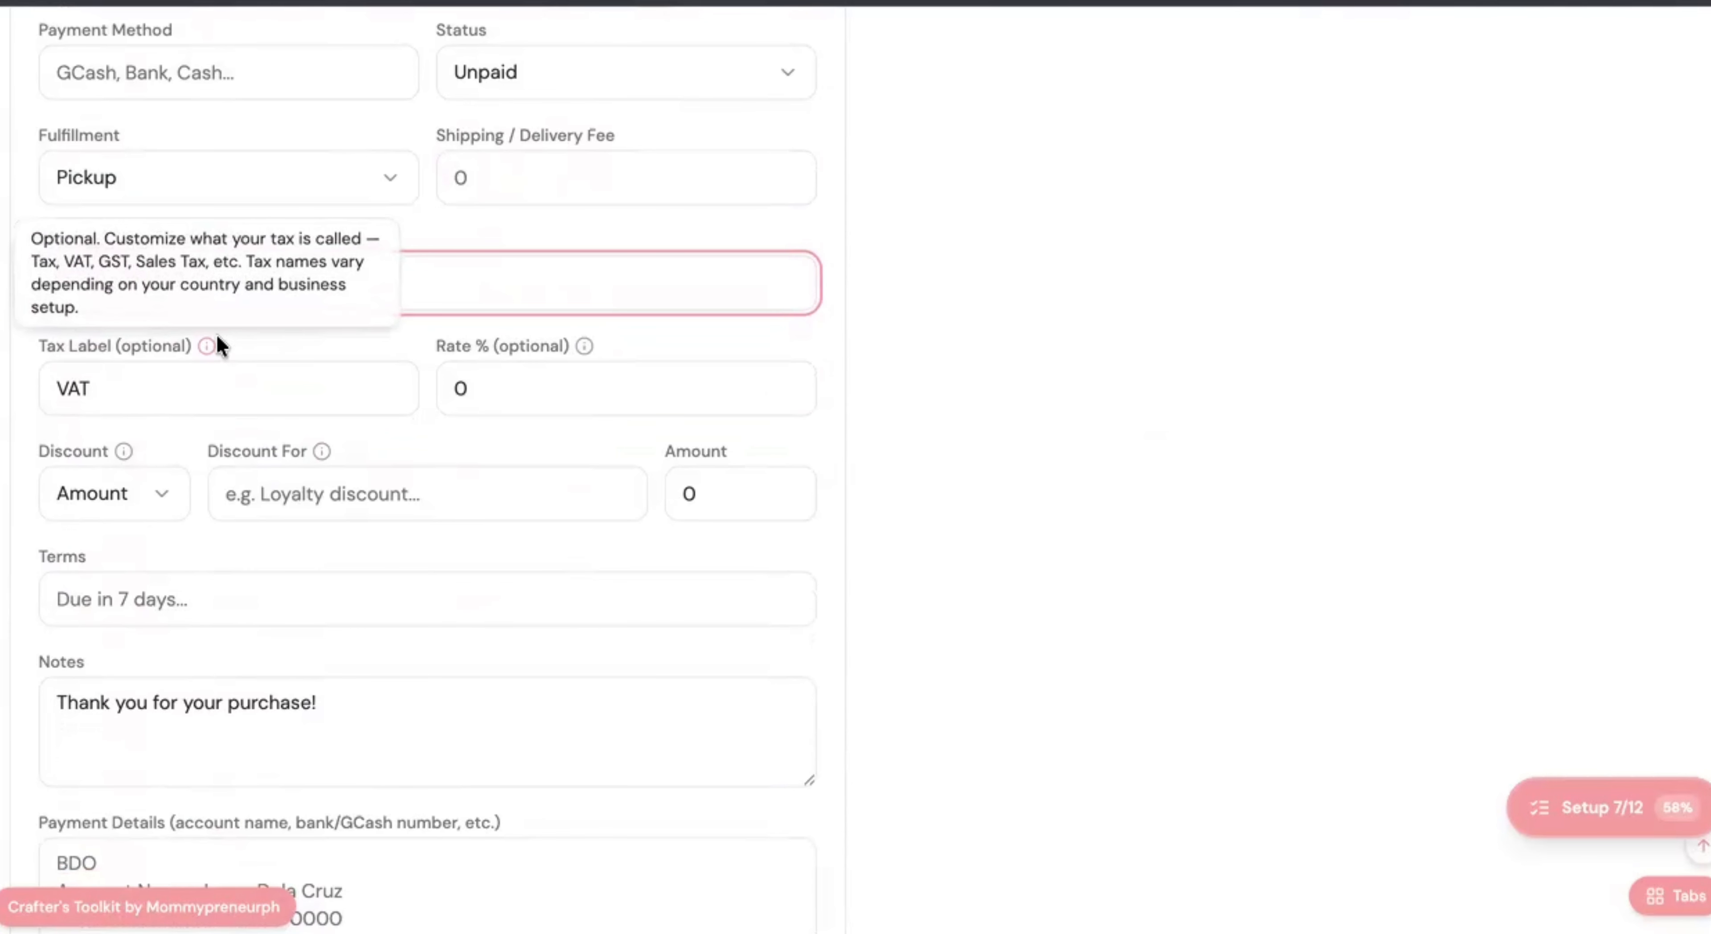
pyautogui.click(654, 341)
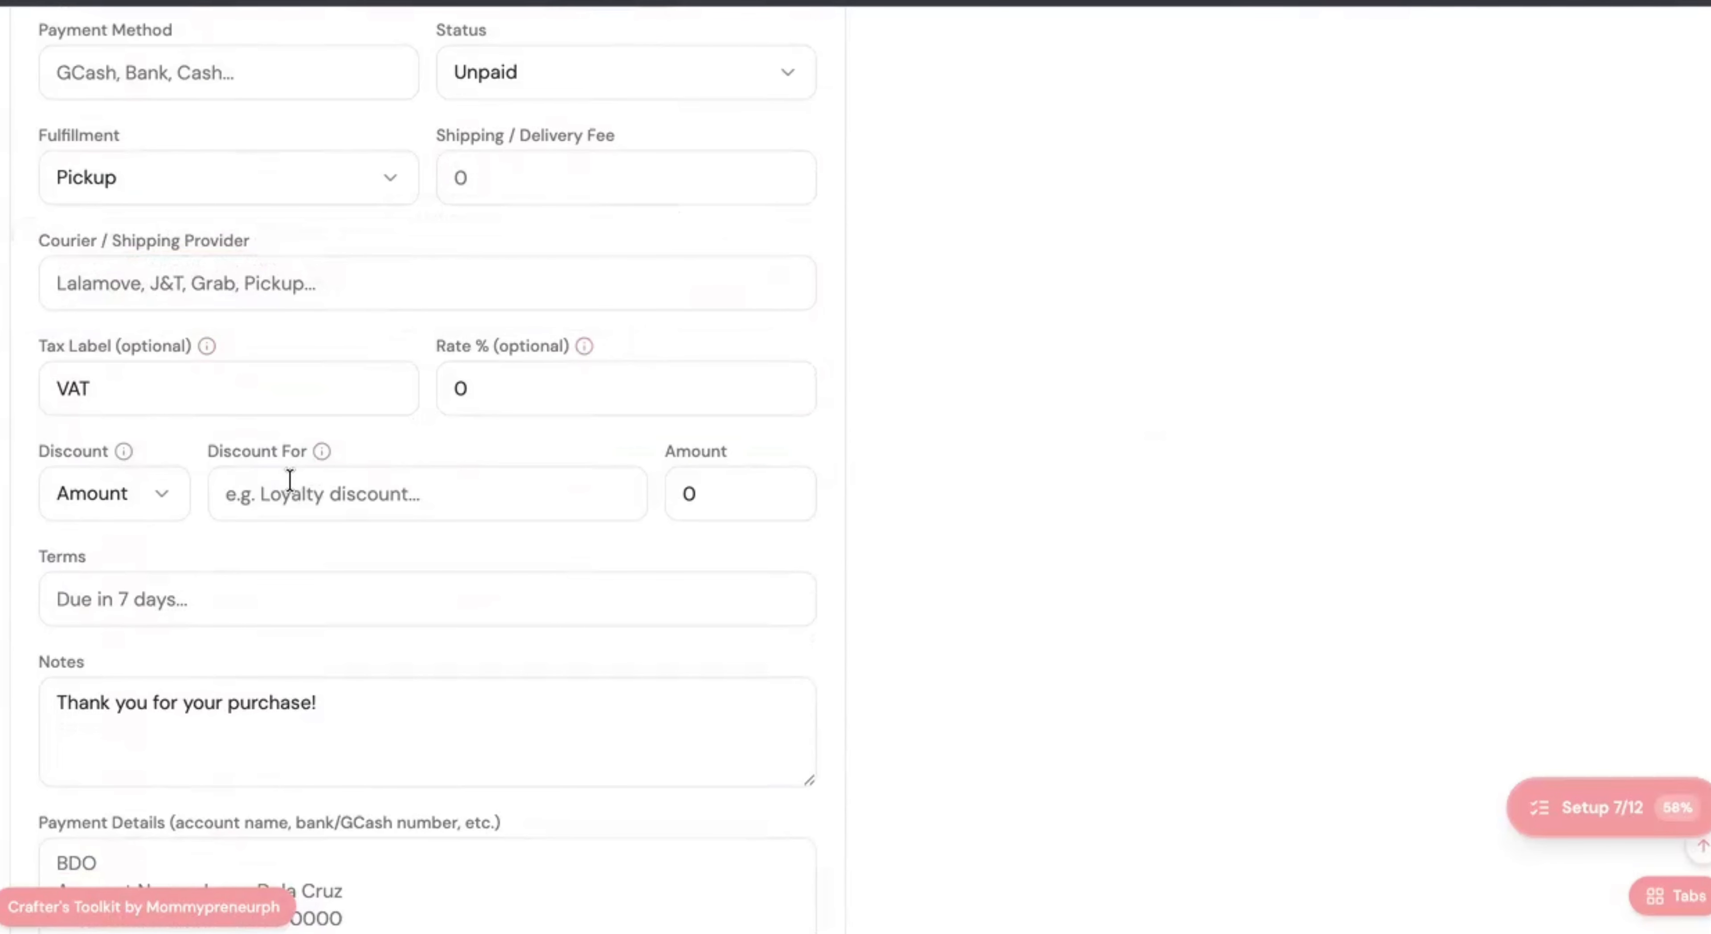
# Step: Add the ₱300.00 Notebook Bundle from the pricelist Bundles as the invoice's line item
pyautogui.scroll(-3, 309, 525)
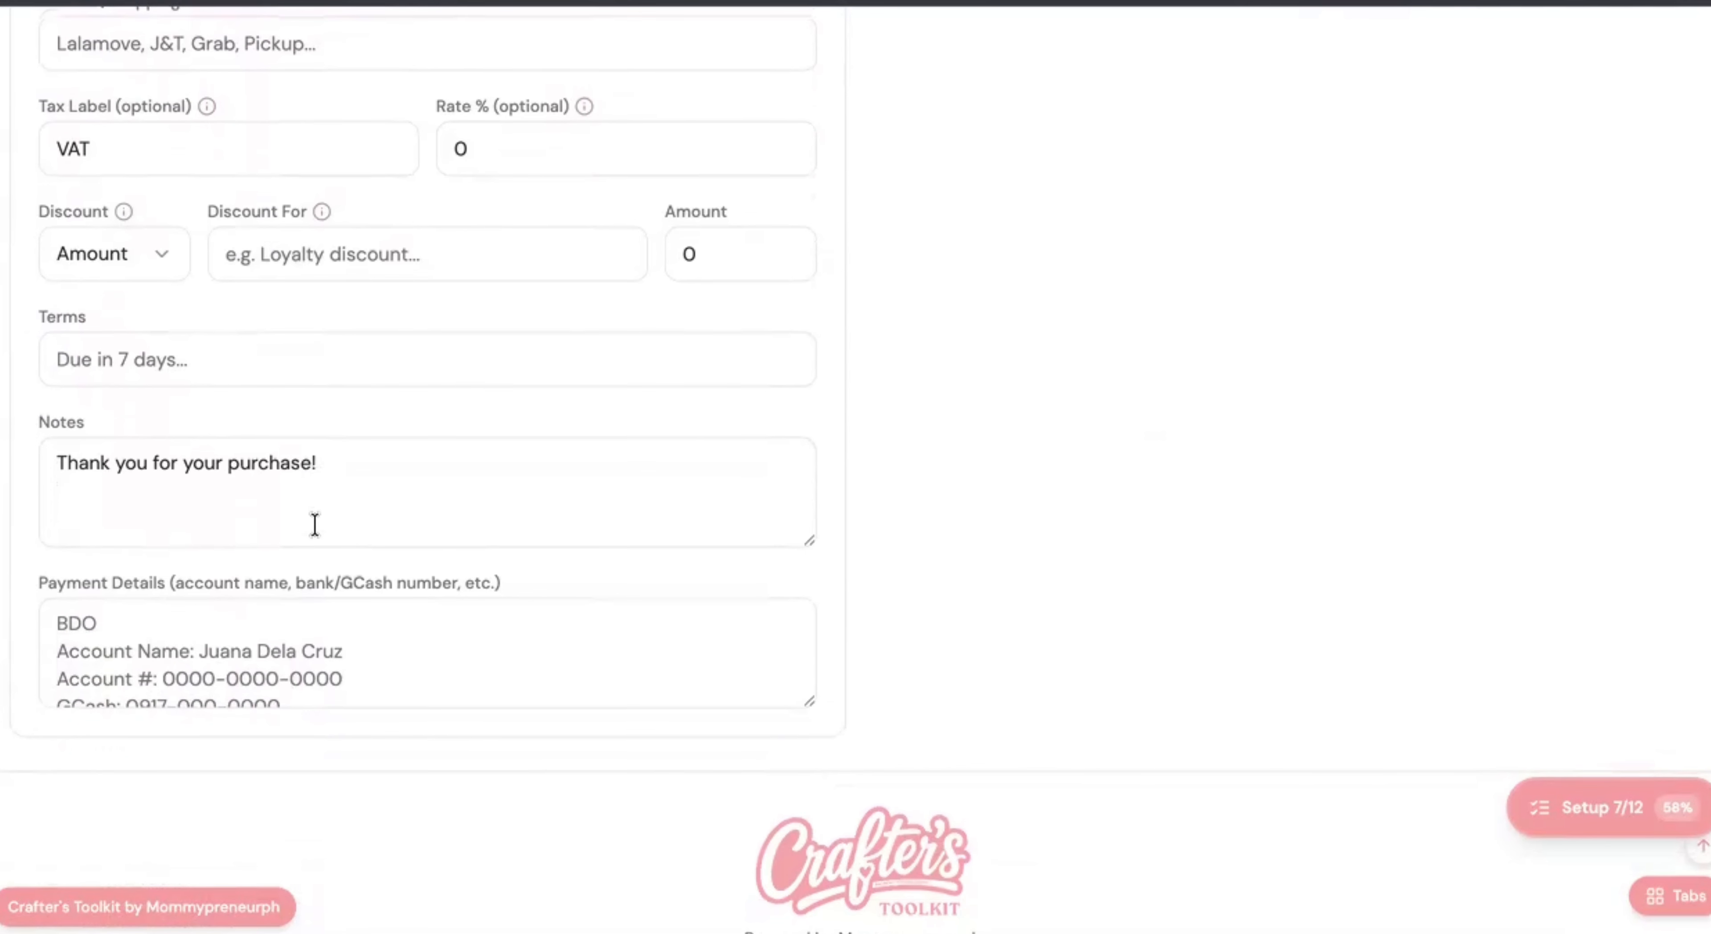
pyautogui.scroll(-1, 316, 525)
pyautogui.scroll(-1, 306, 633)
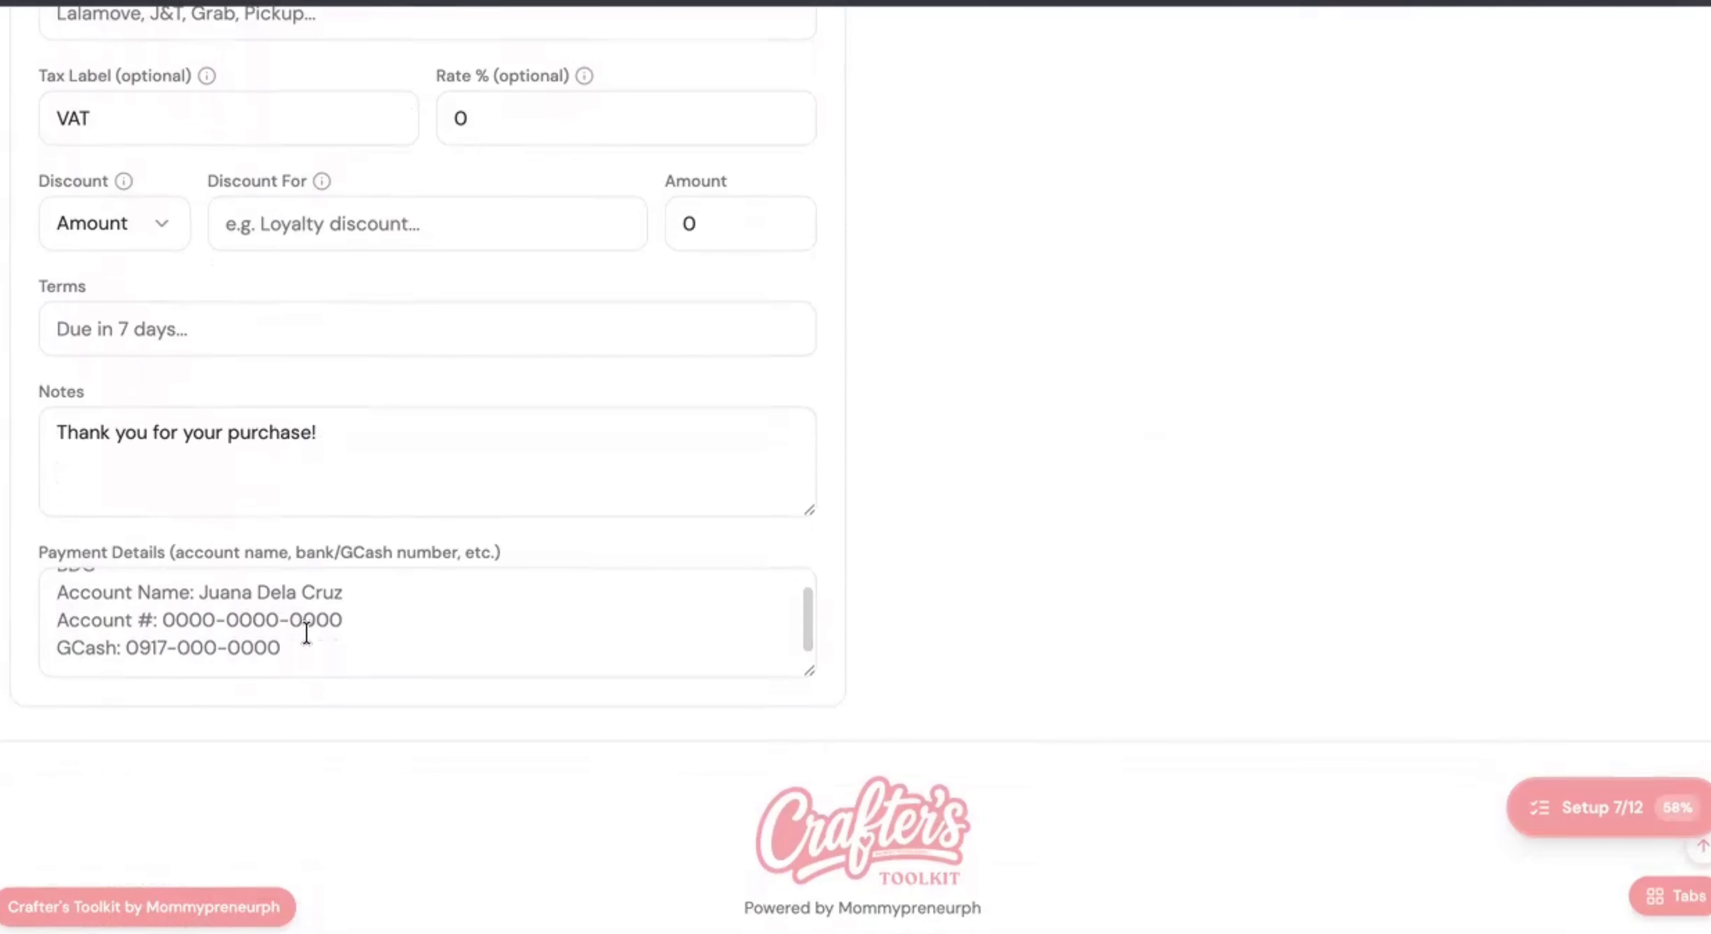
pyautogui.scroll(3, 306, 634)
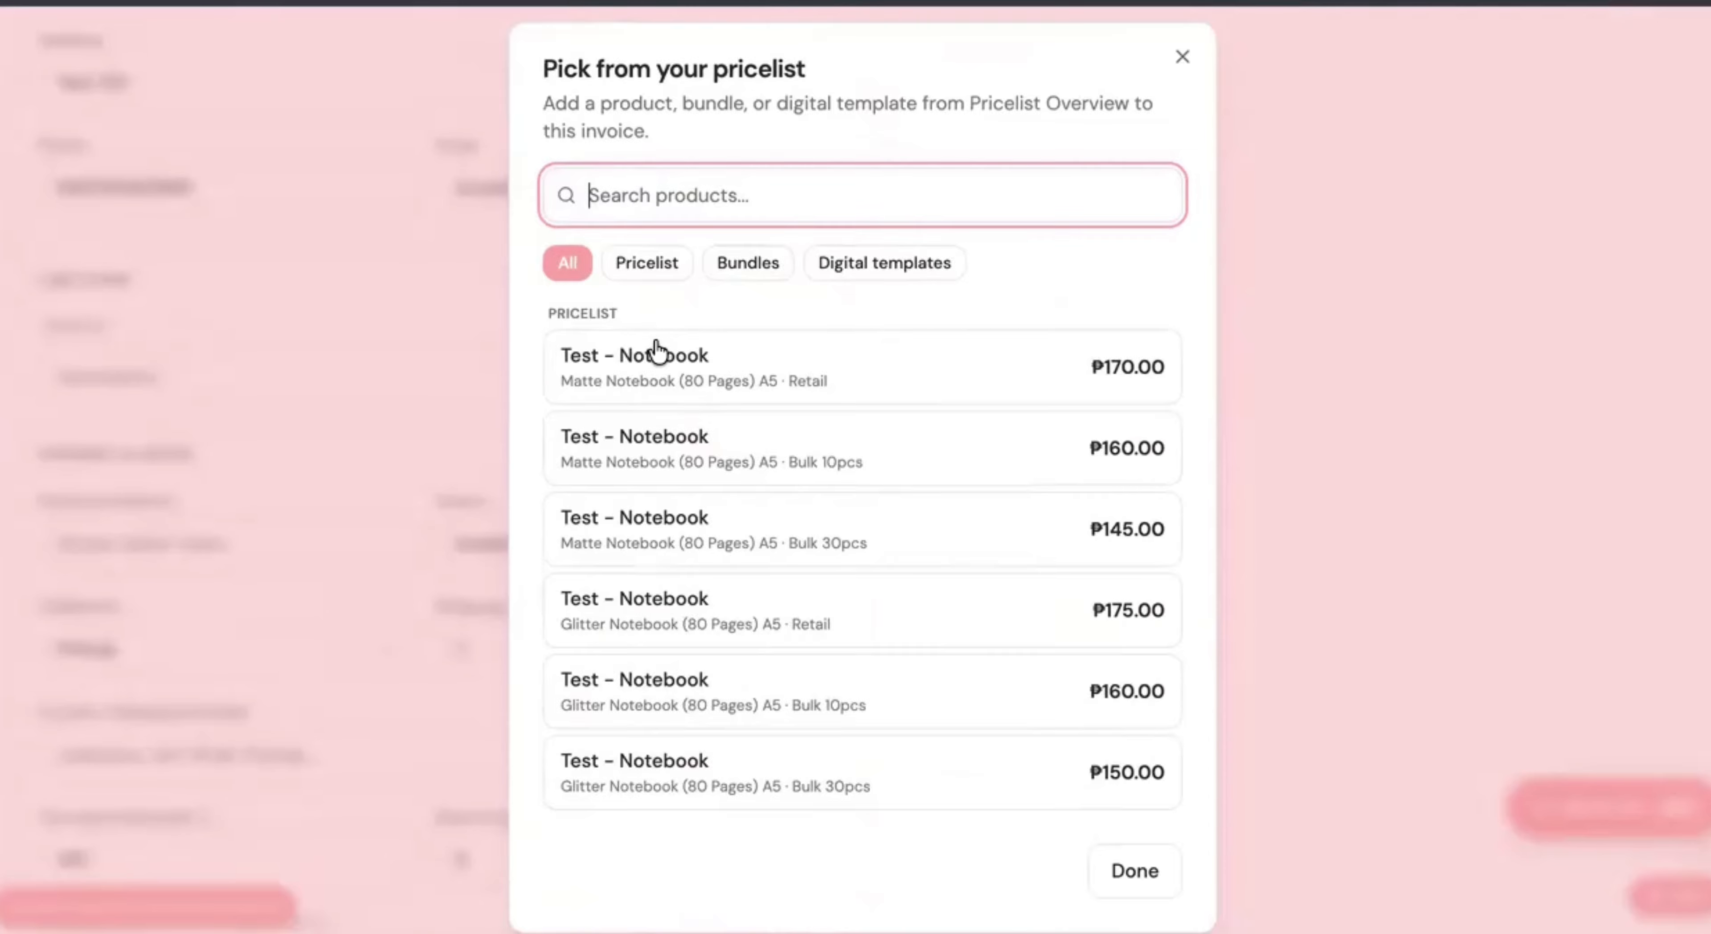
pyautogui.click(749, 264)
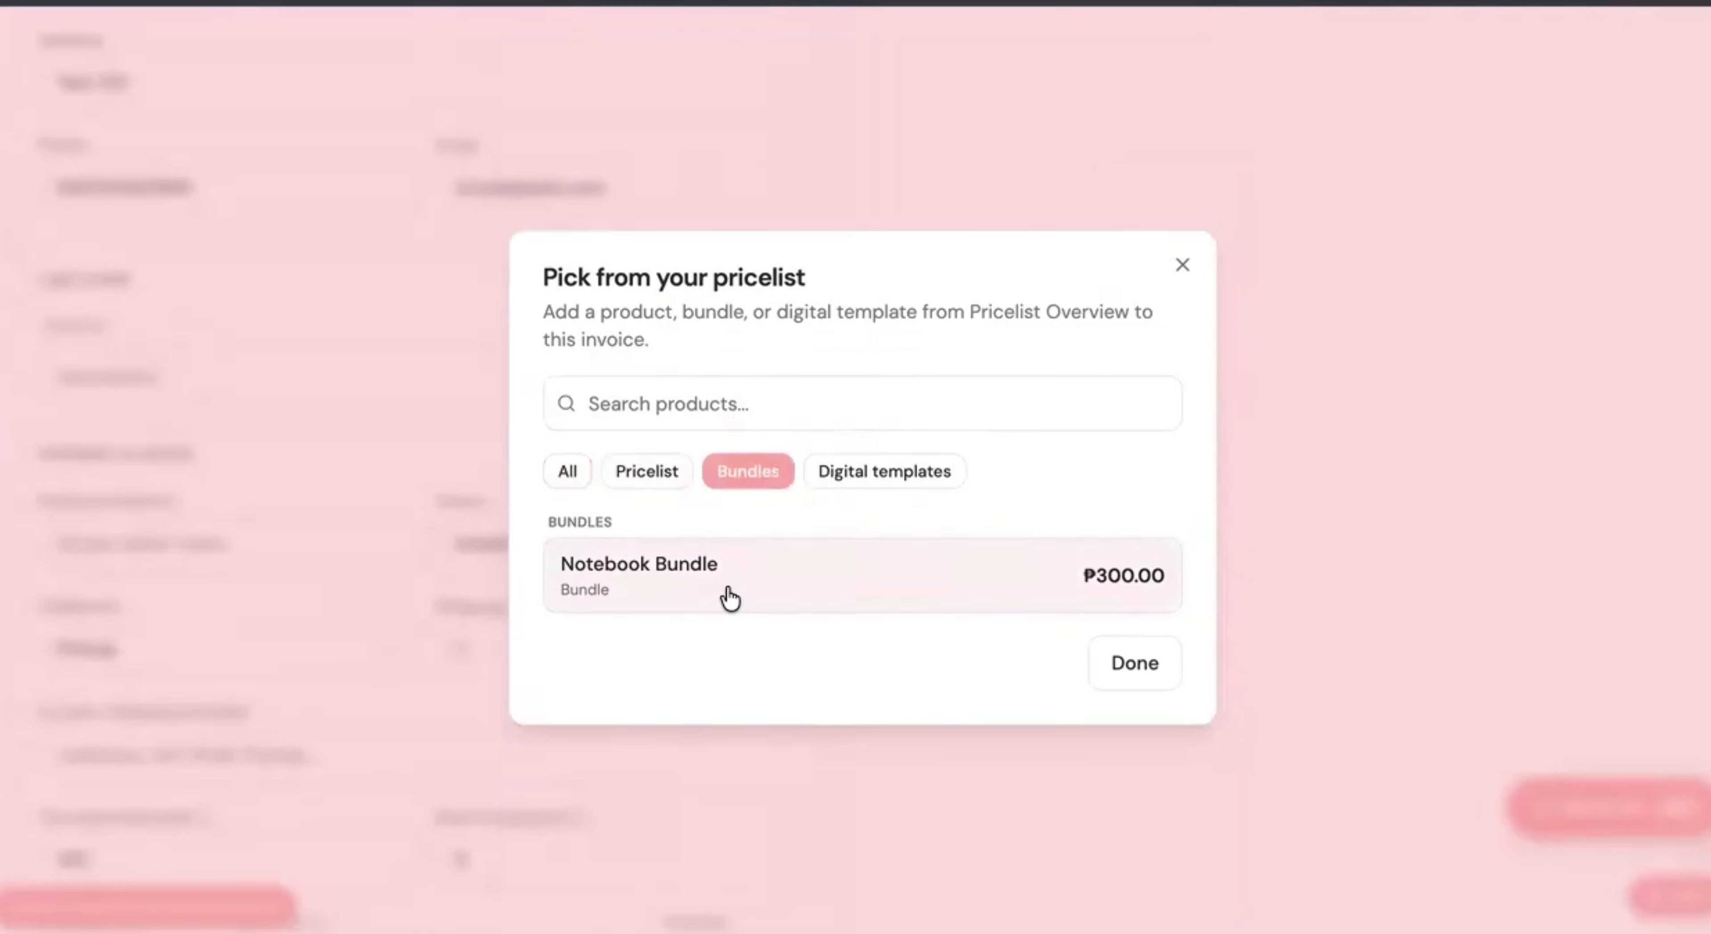
pyautogui.click(725, 600)
pyautogui.click(1127, 678)
# Step: Switch the document to its Receipt 0001 version
pyautogui.scroll(4, 1154, 550)
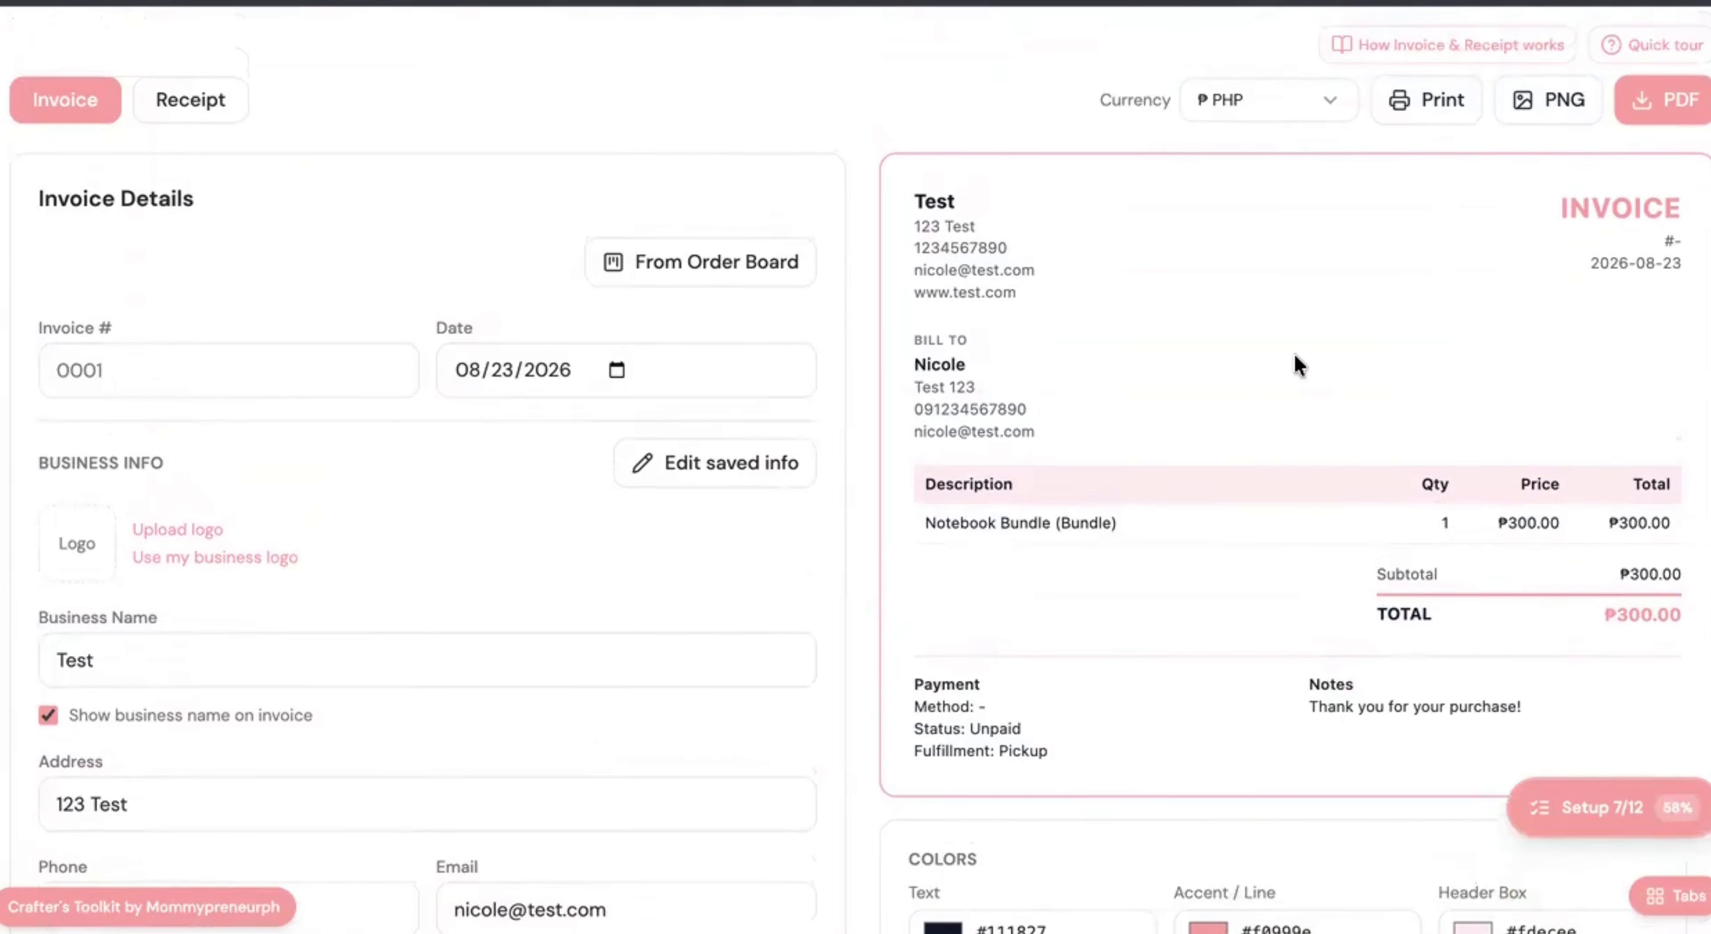
pyautogui.click(191, 107)
pyautogui.scroll(-10, 192, 535)
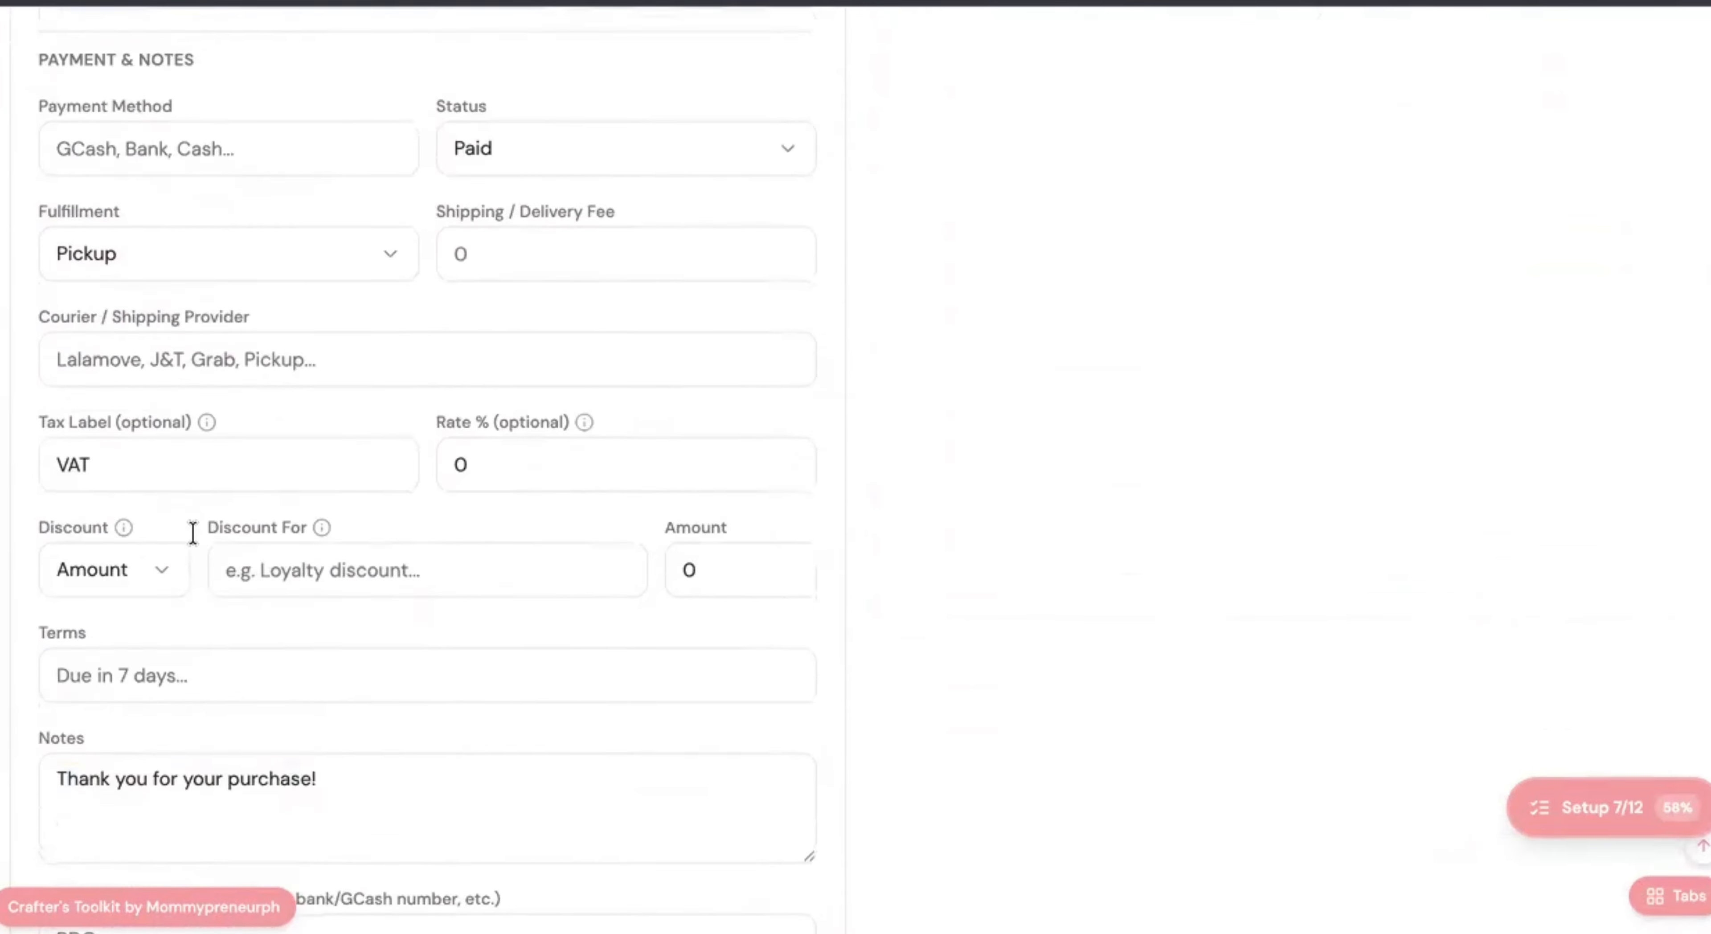
pyautogui.scroll(8, 199, 550)
pyautogui.scroll(5, 538, 664)
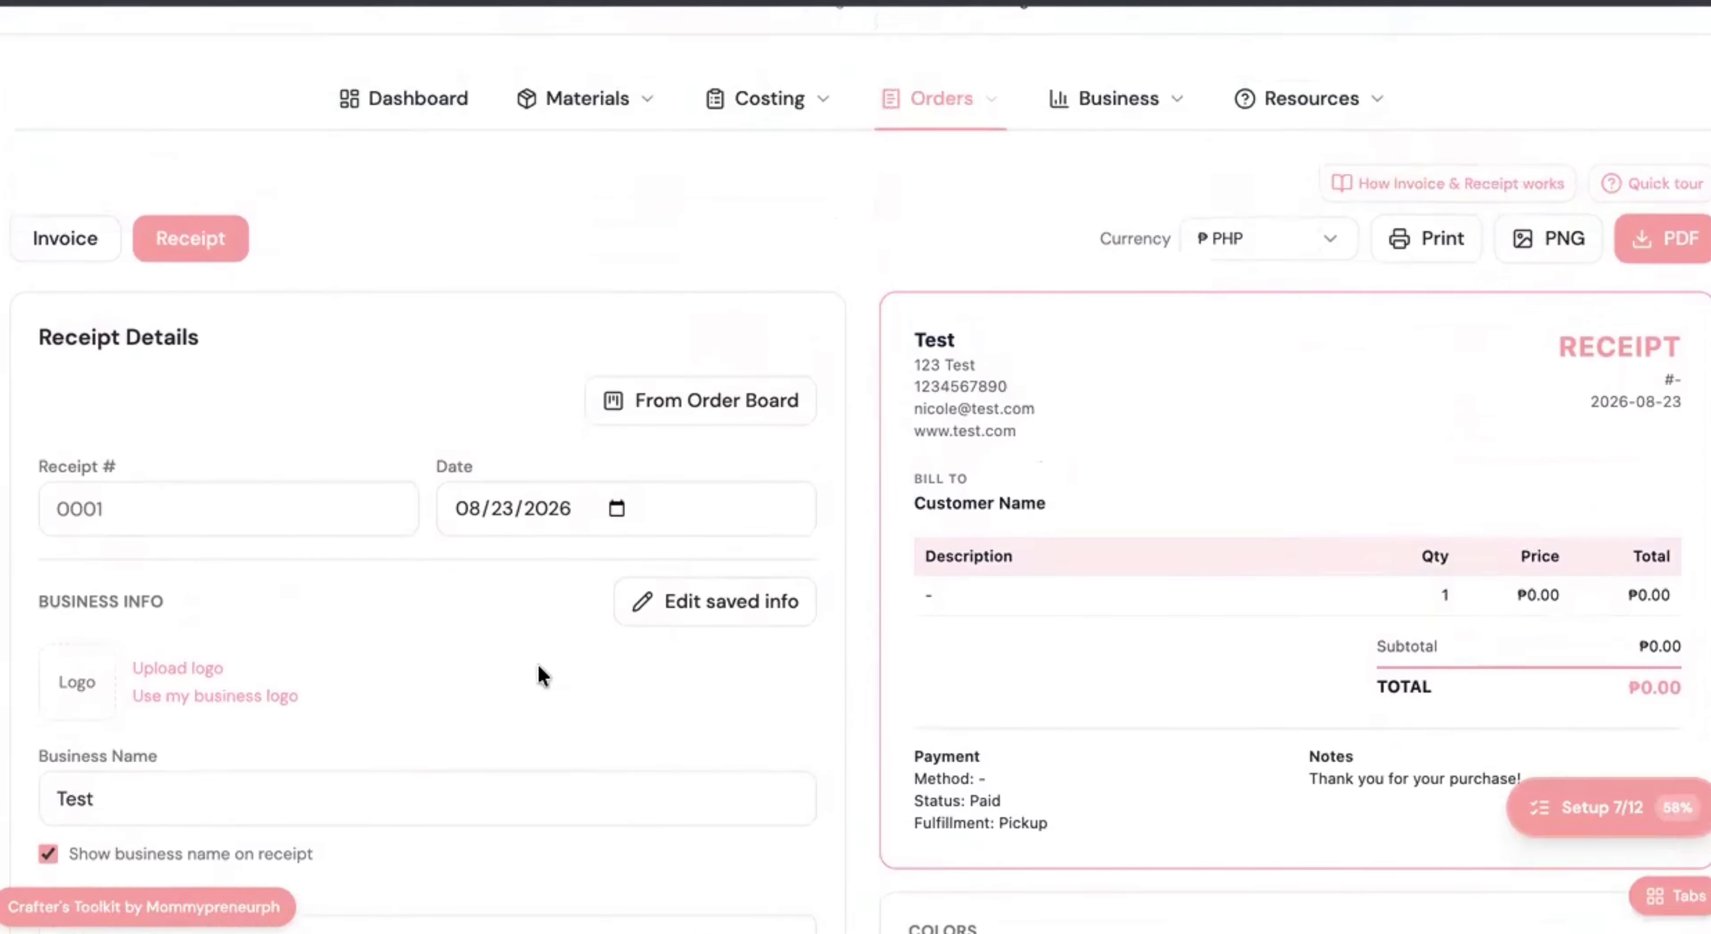
# Step: Review the Sales & Finance summary for This month (August 2026), then view the Sales Log
pyautogui.moveTo(1119, 100)
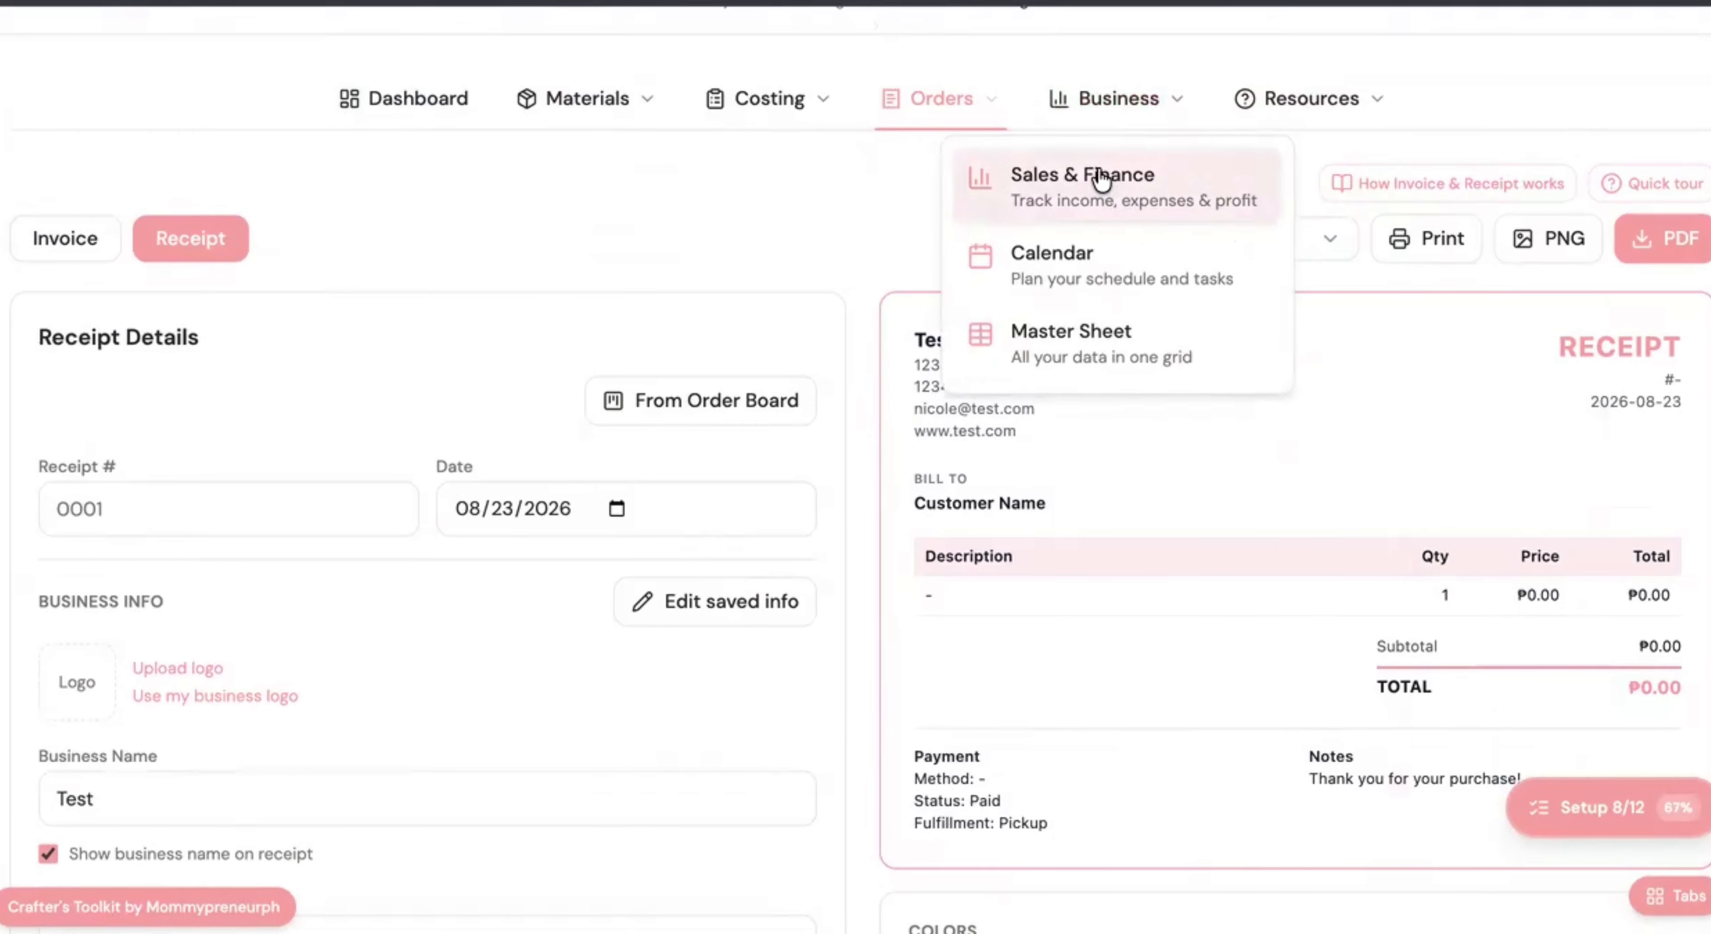
pyautogui.click(1101, 179)
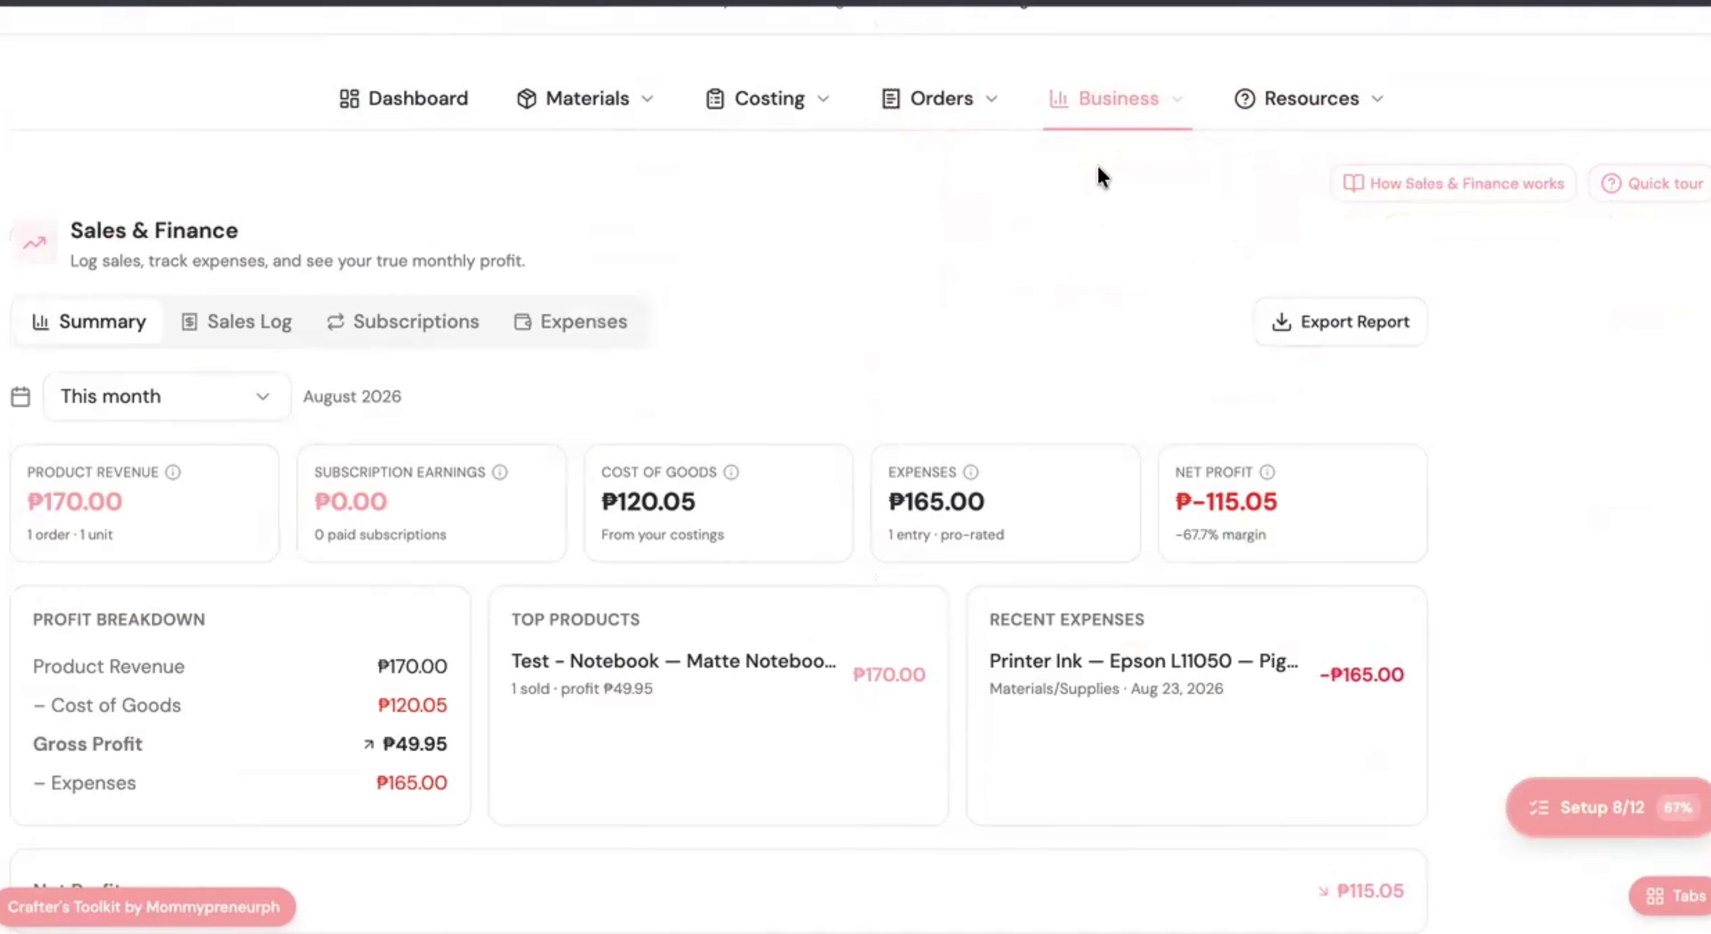
pyautogui.scroll(-4, 263, 396)
pyautogui.click(261, 127)
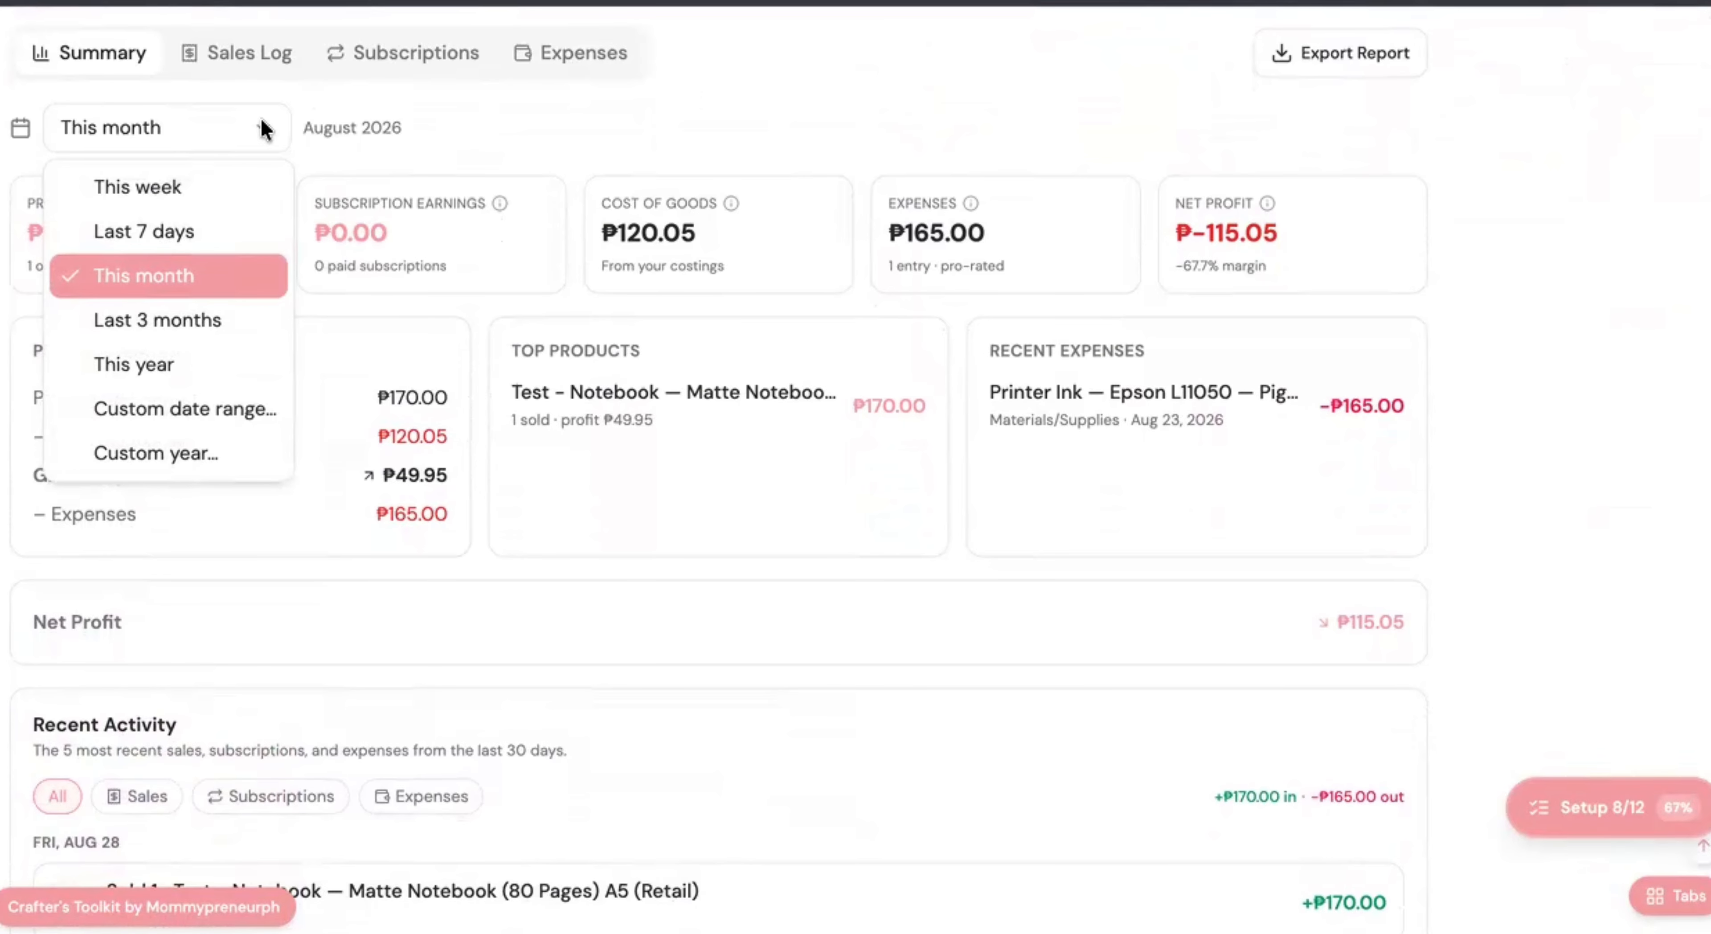
pyautogui.click(733, 101)
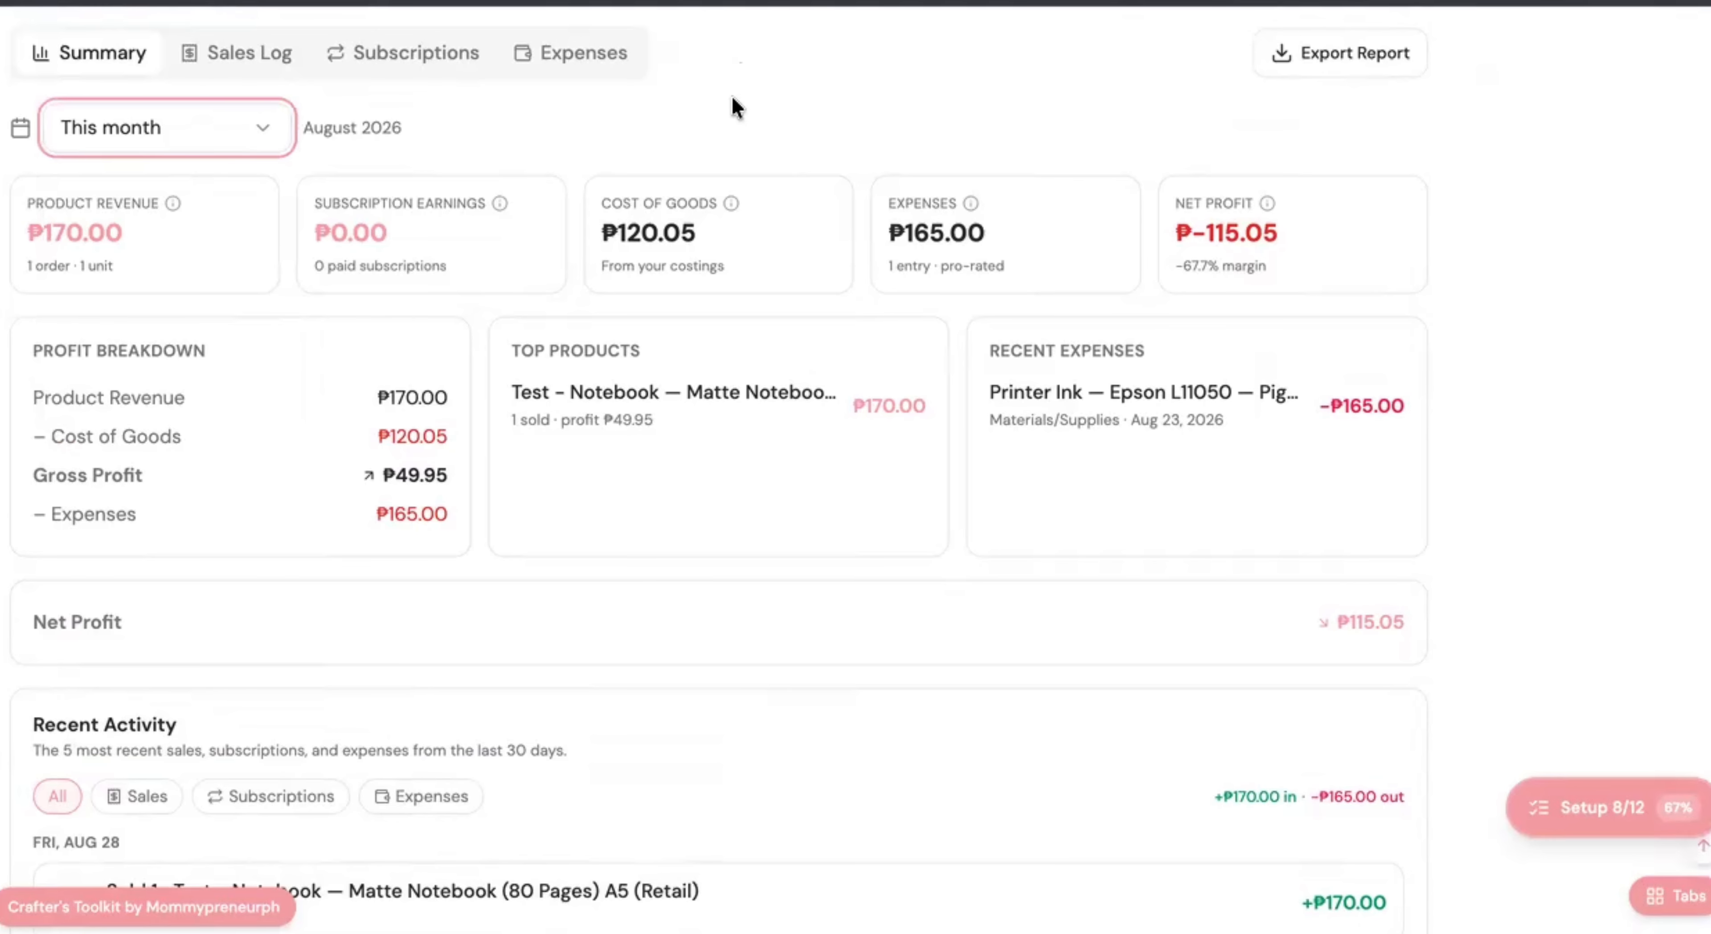
pyautogui.scroll(5, 733, 102)
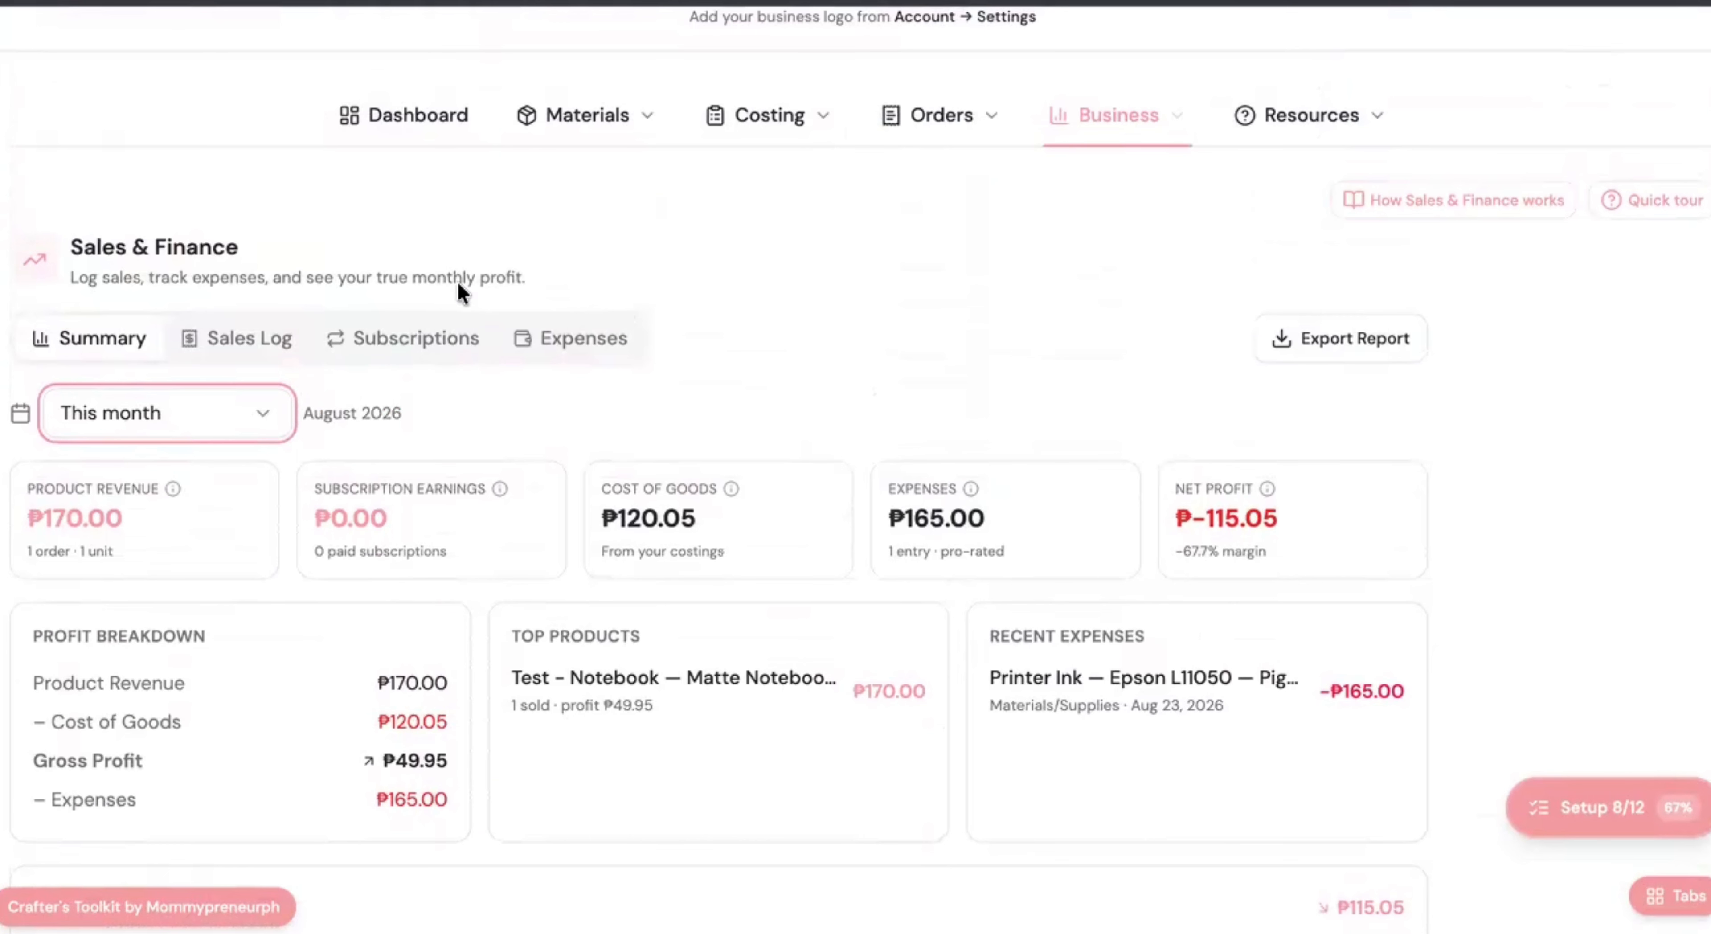
pyautogui.click(244, 343)
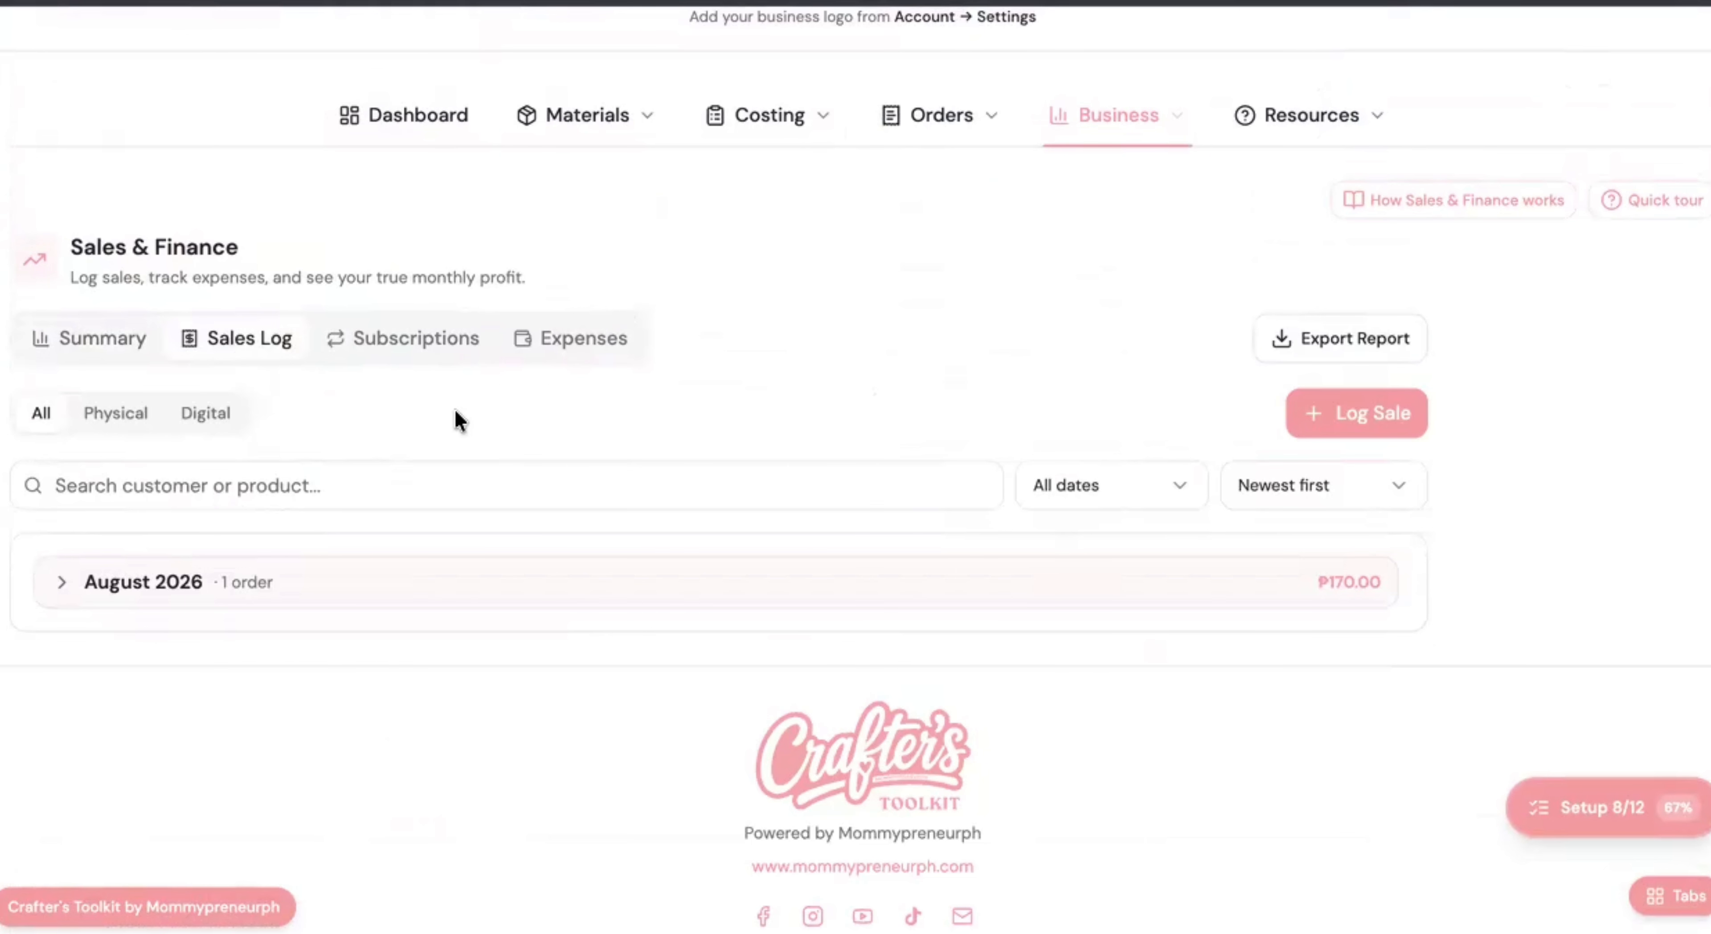
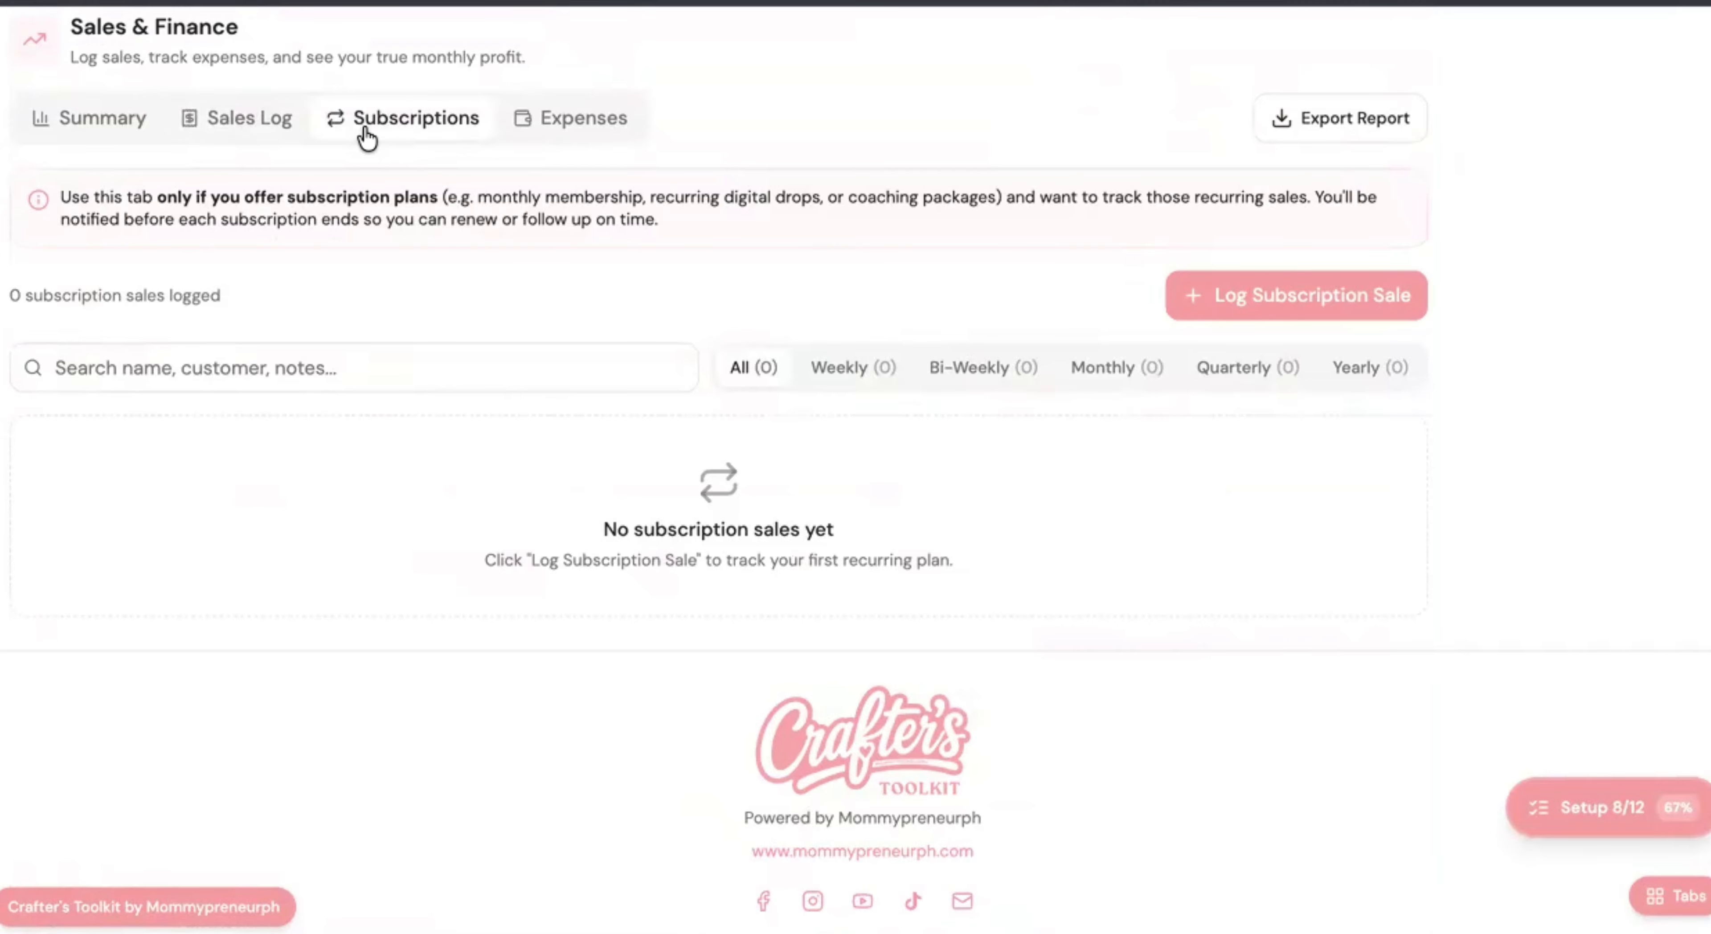
# Step: Show the Sales & Finance expenses filtered to Yearly, which lists no entries
pyautogui.click(571, 124)
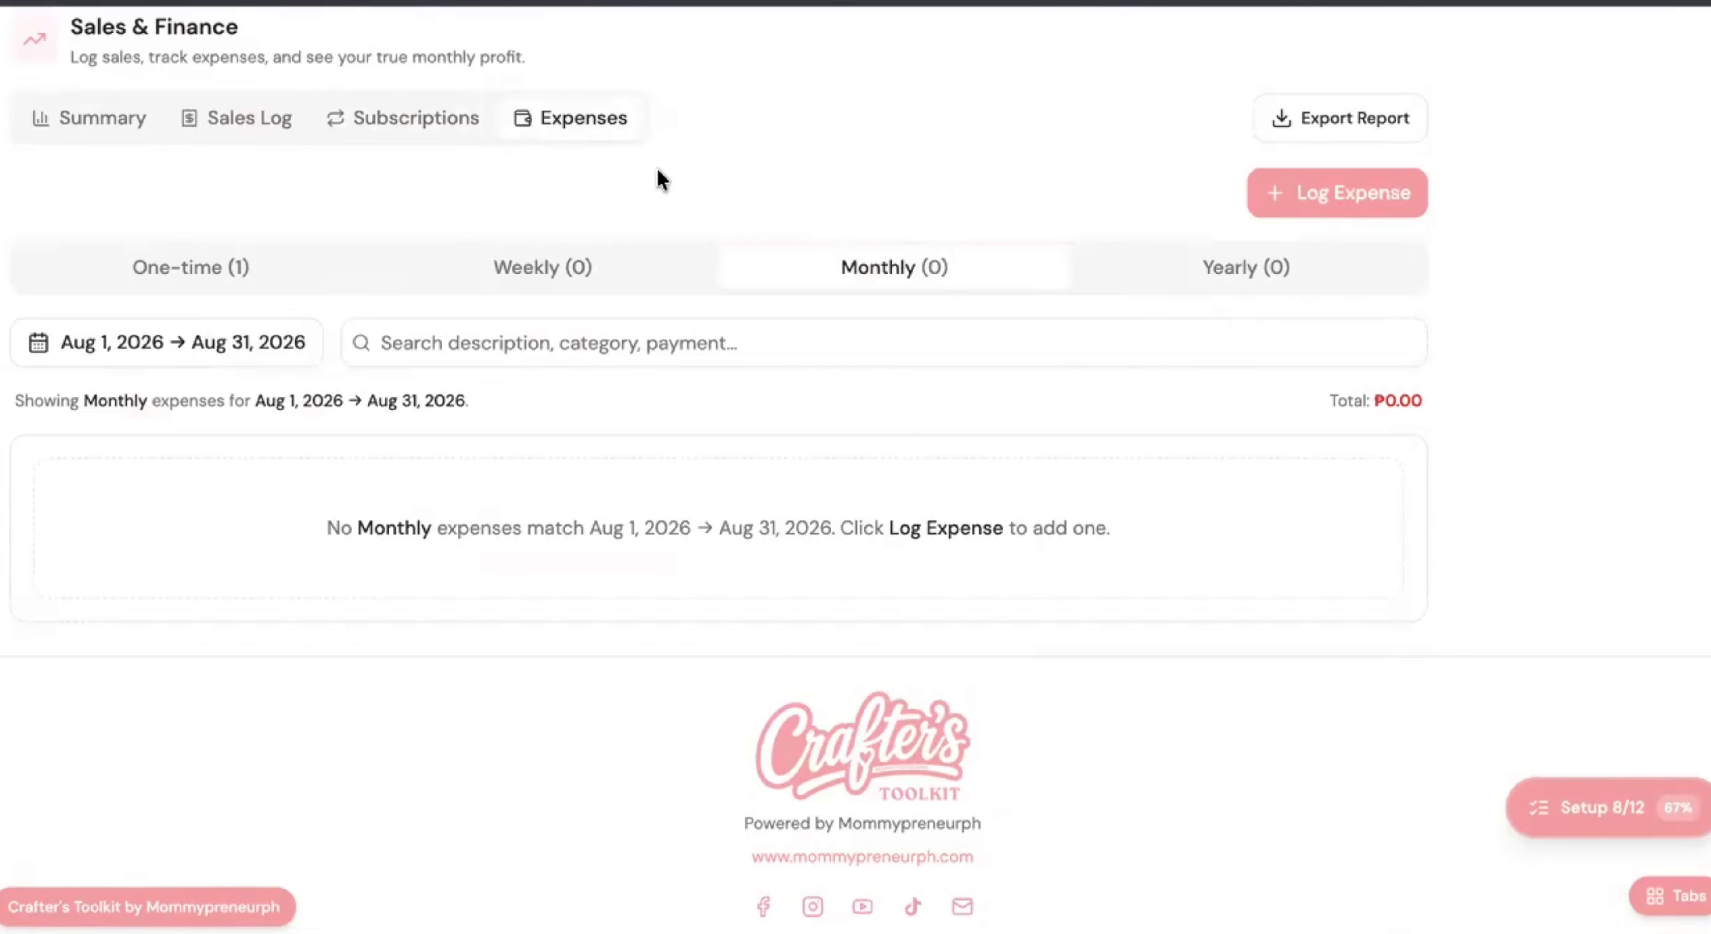
pyautogui.click(1253, 269)
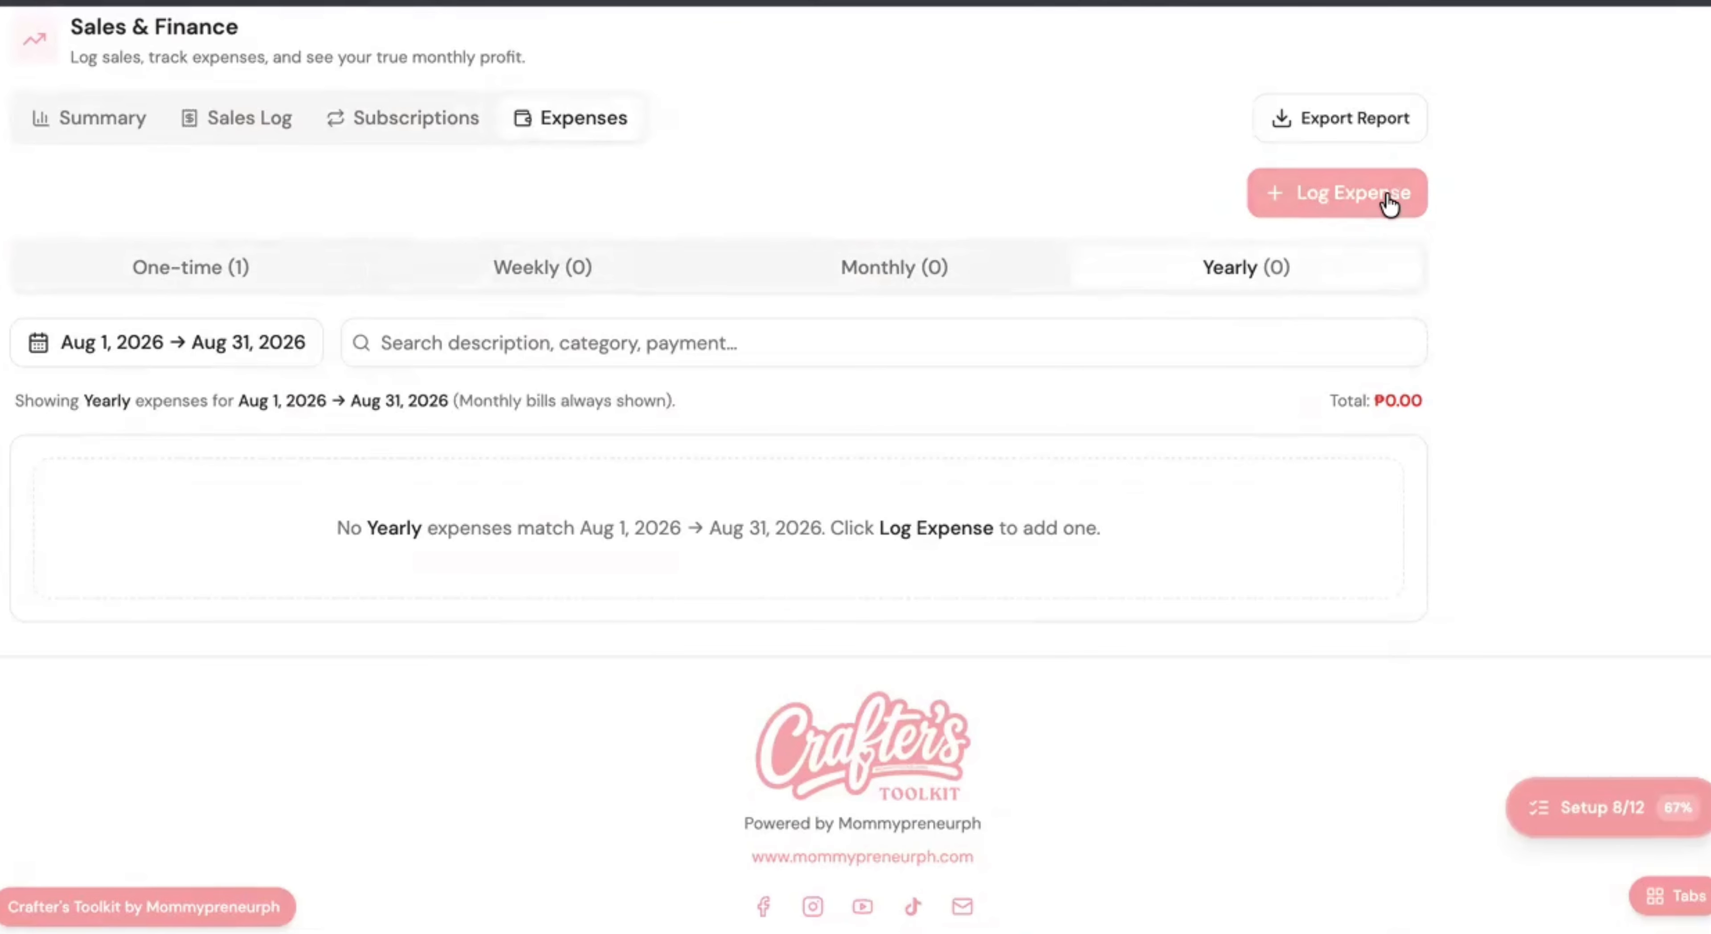
pyautogui.click(1367, 201)
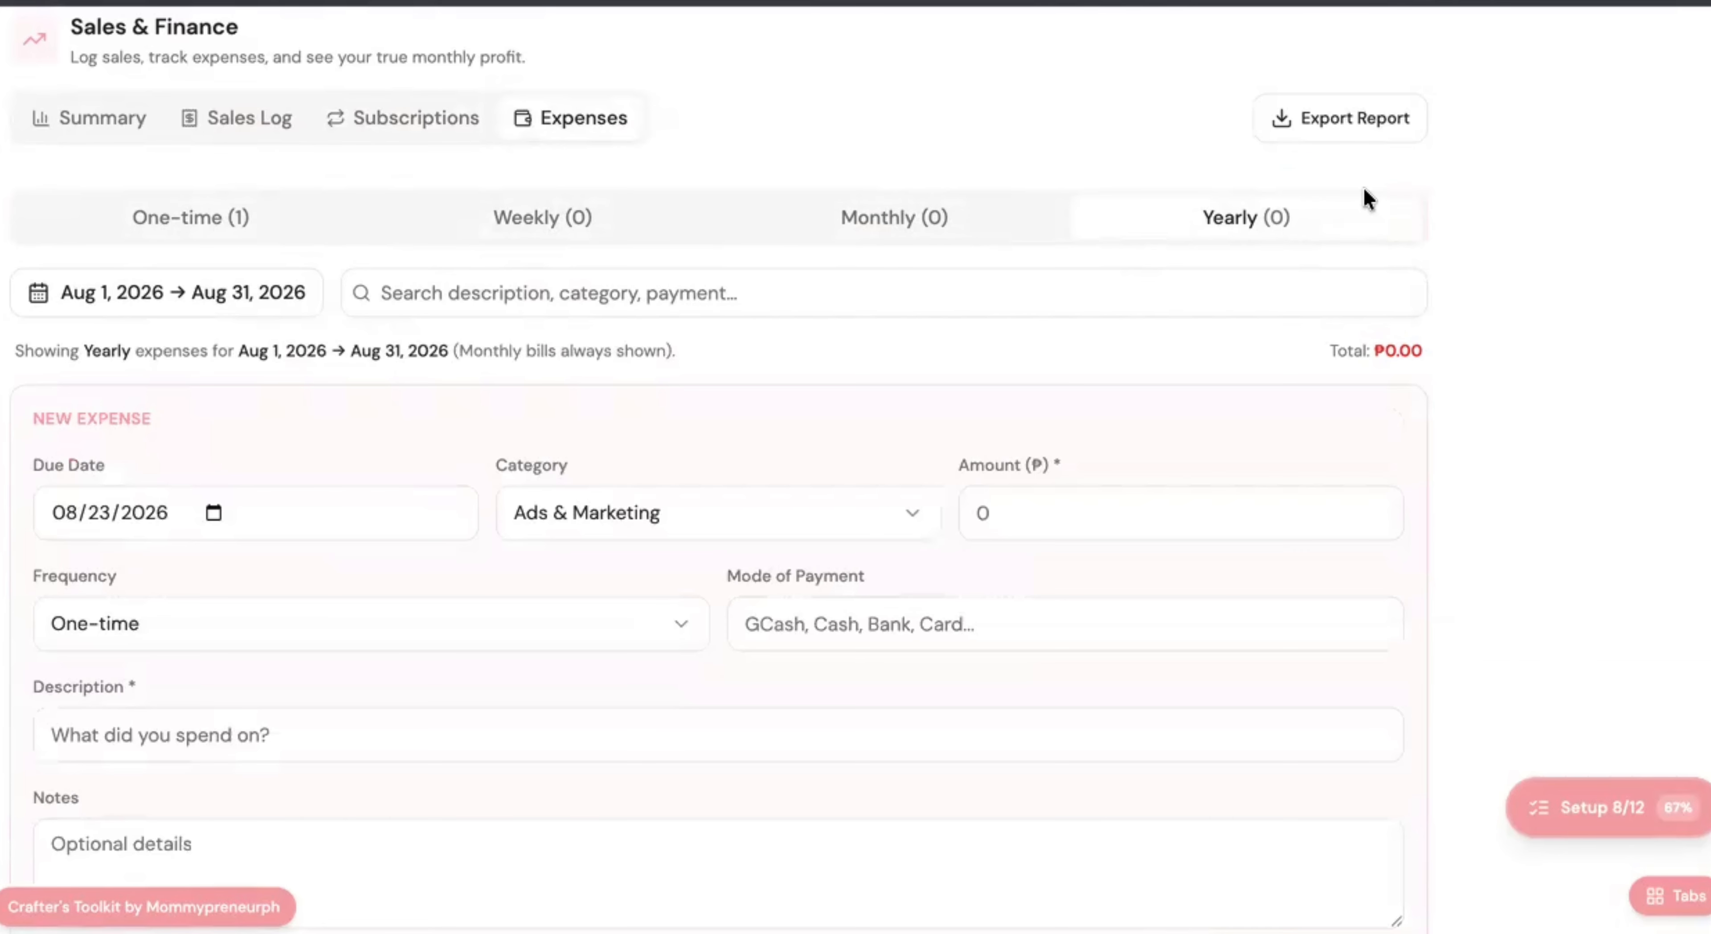
pyautogui.scroll(-3, 814, 356)
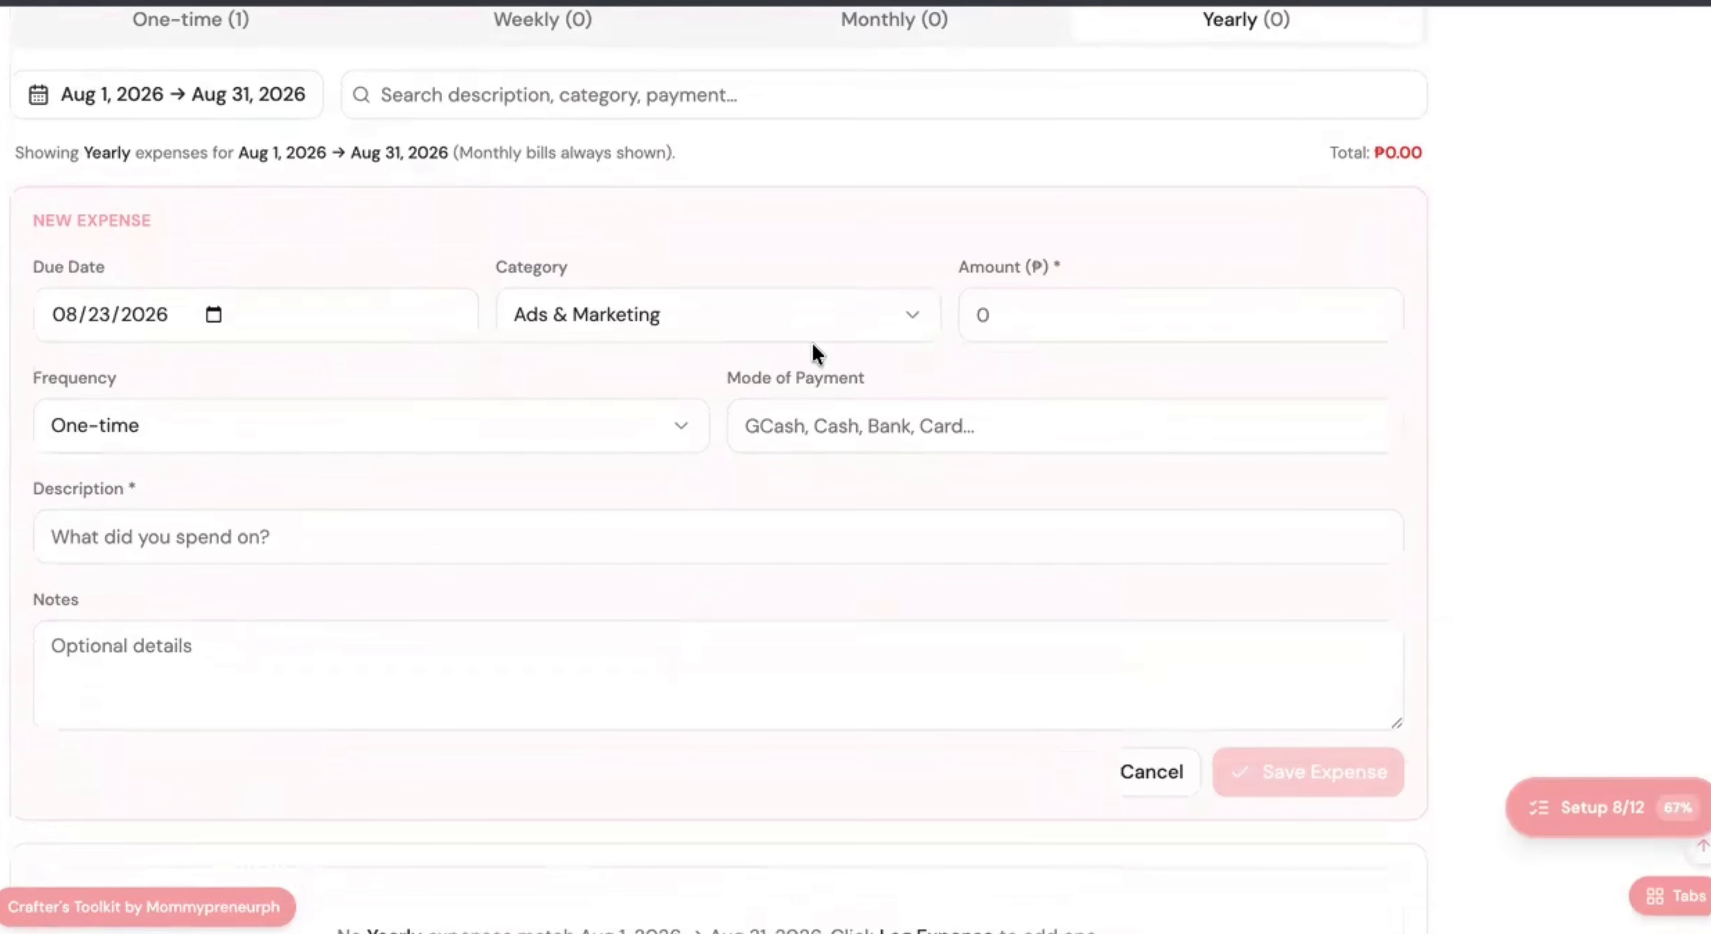
pyautogui.scroll(-2, 814, 356)
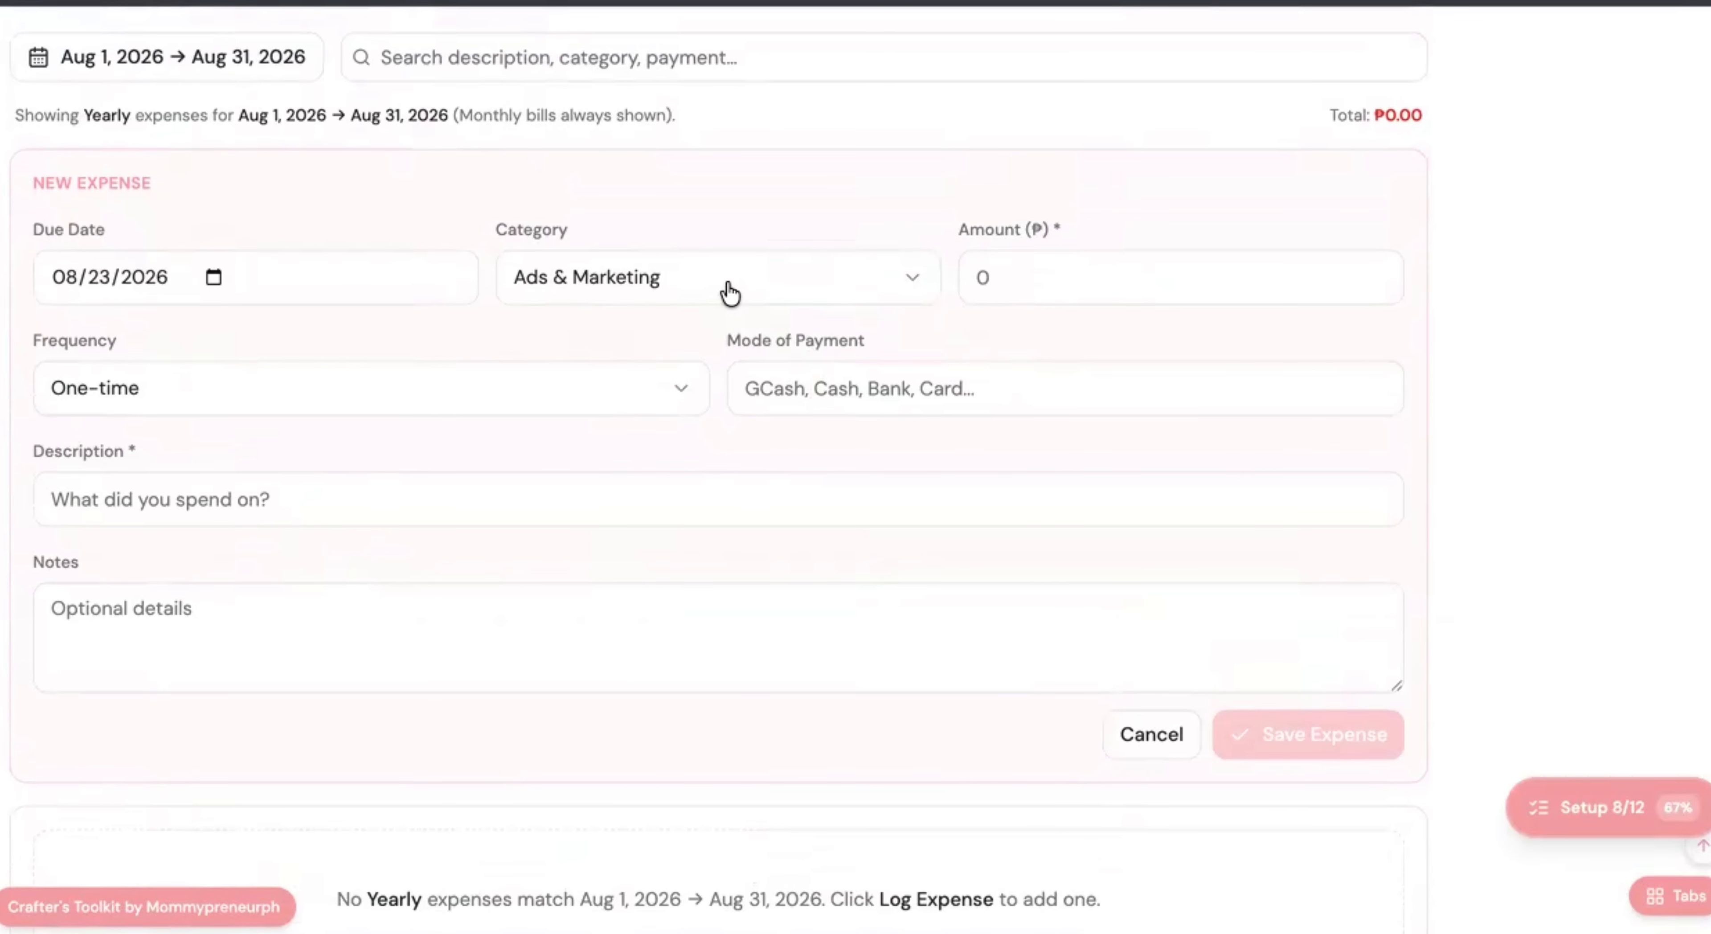
pyautogui.click(731, 293)
pyautogui.click(665, 561)
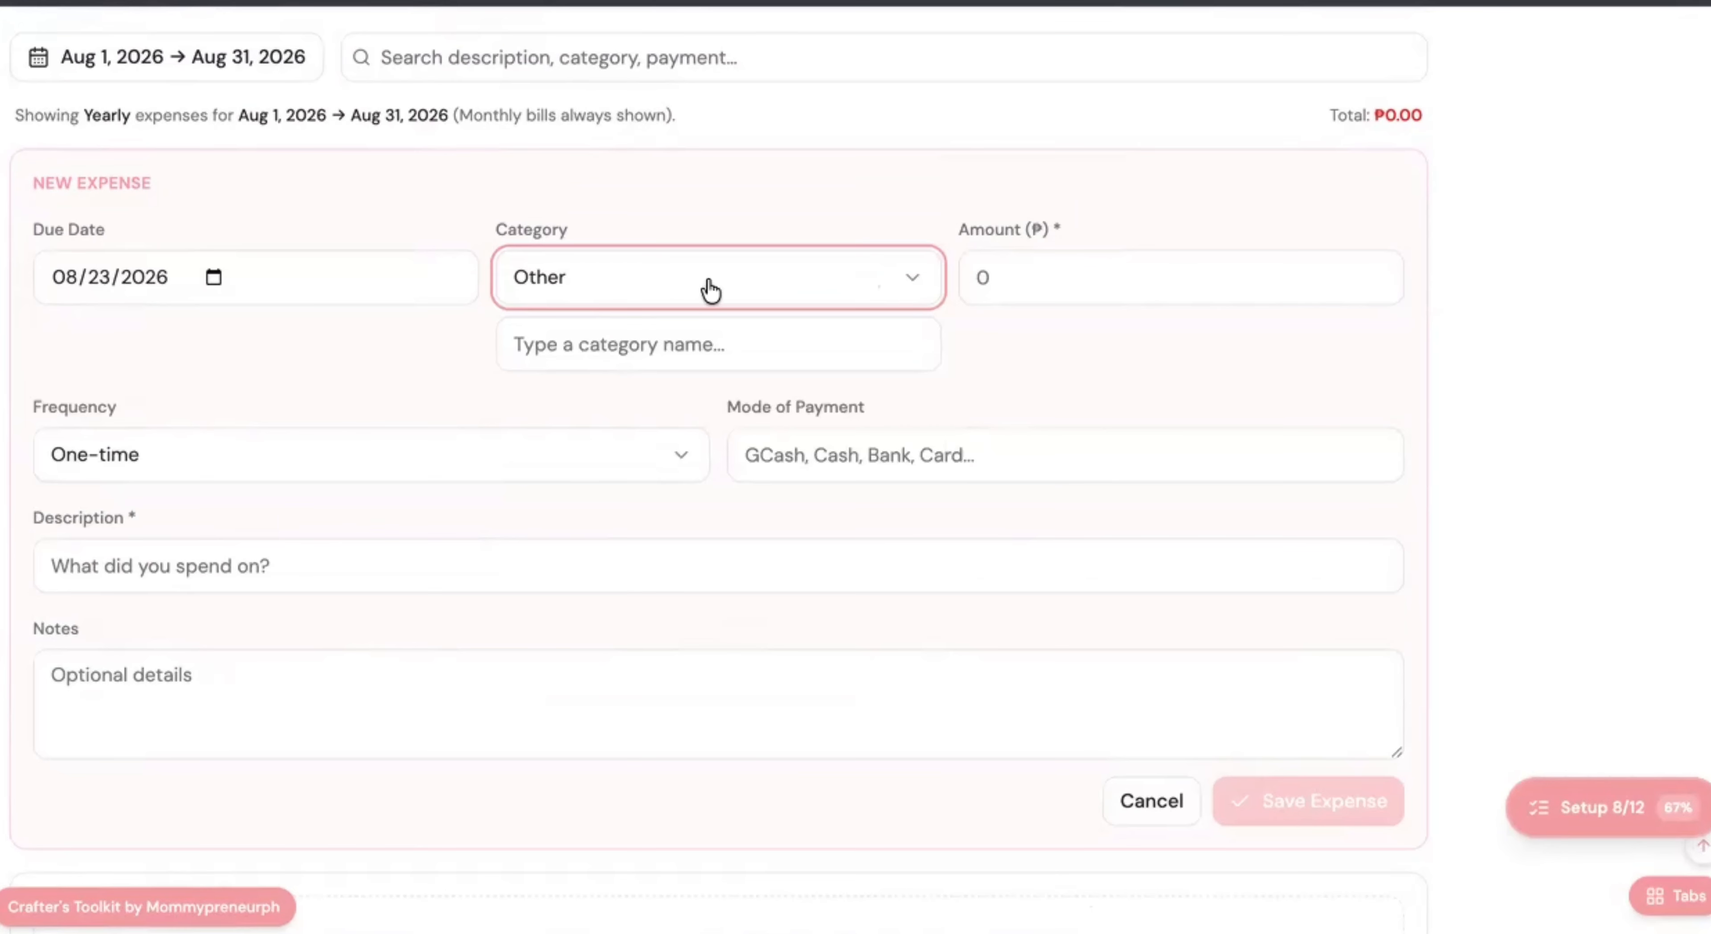
pyautogui.click(504, 448)
pyautogui.press('Escape')
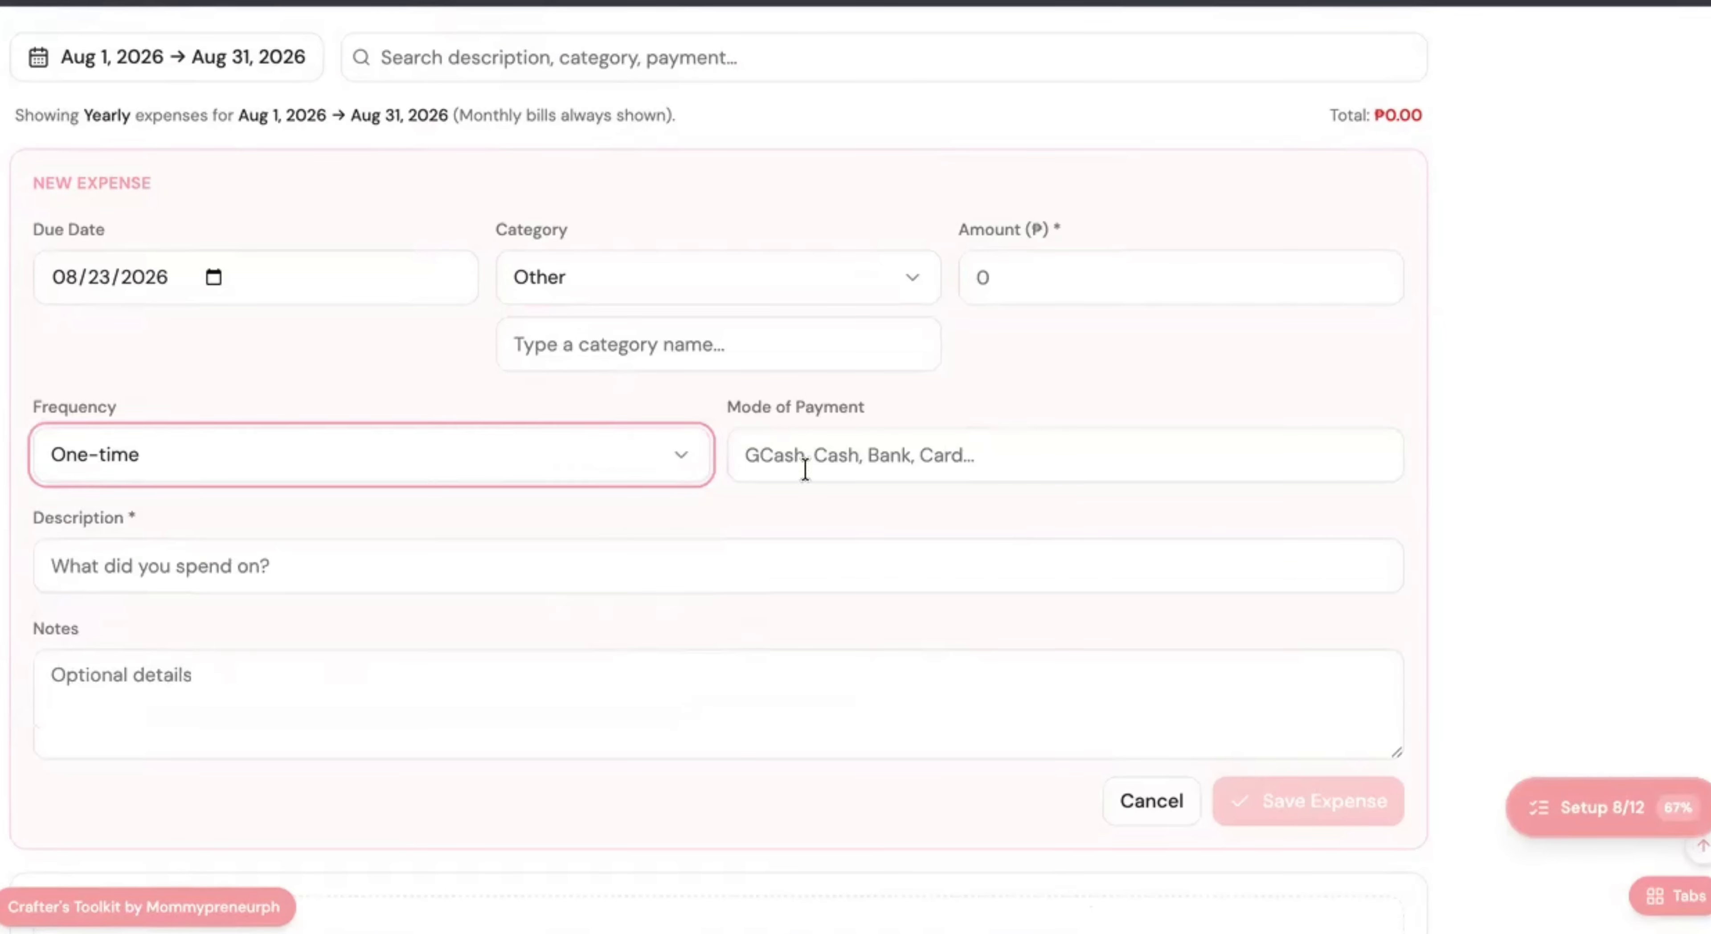
pyautogui.click(684, 558)
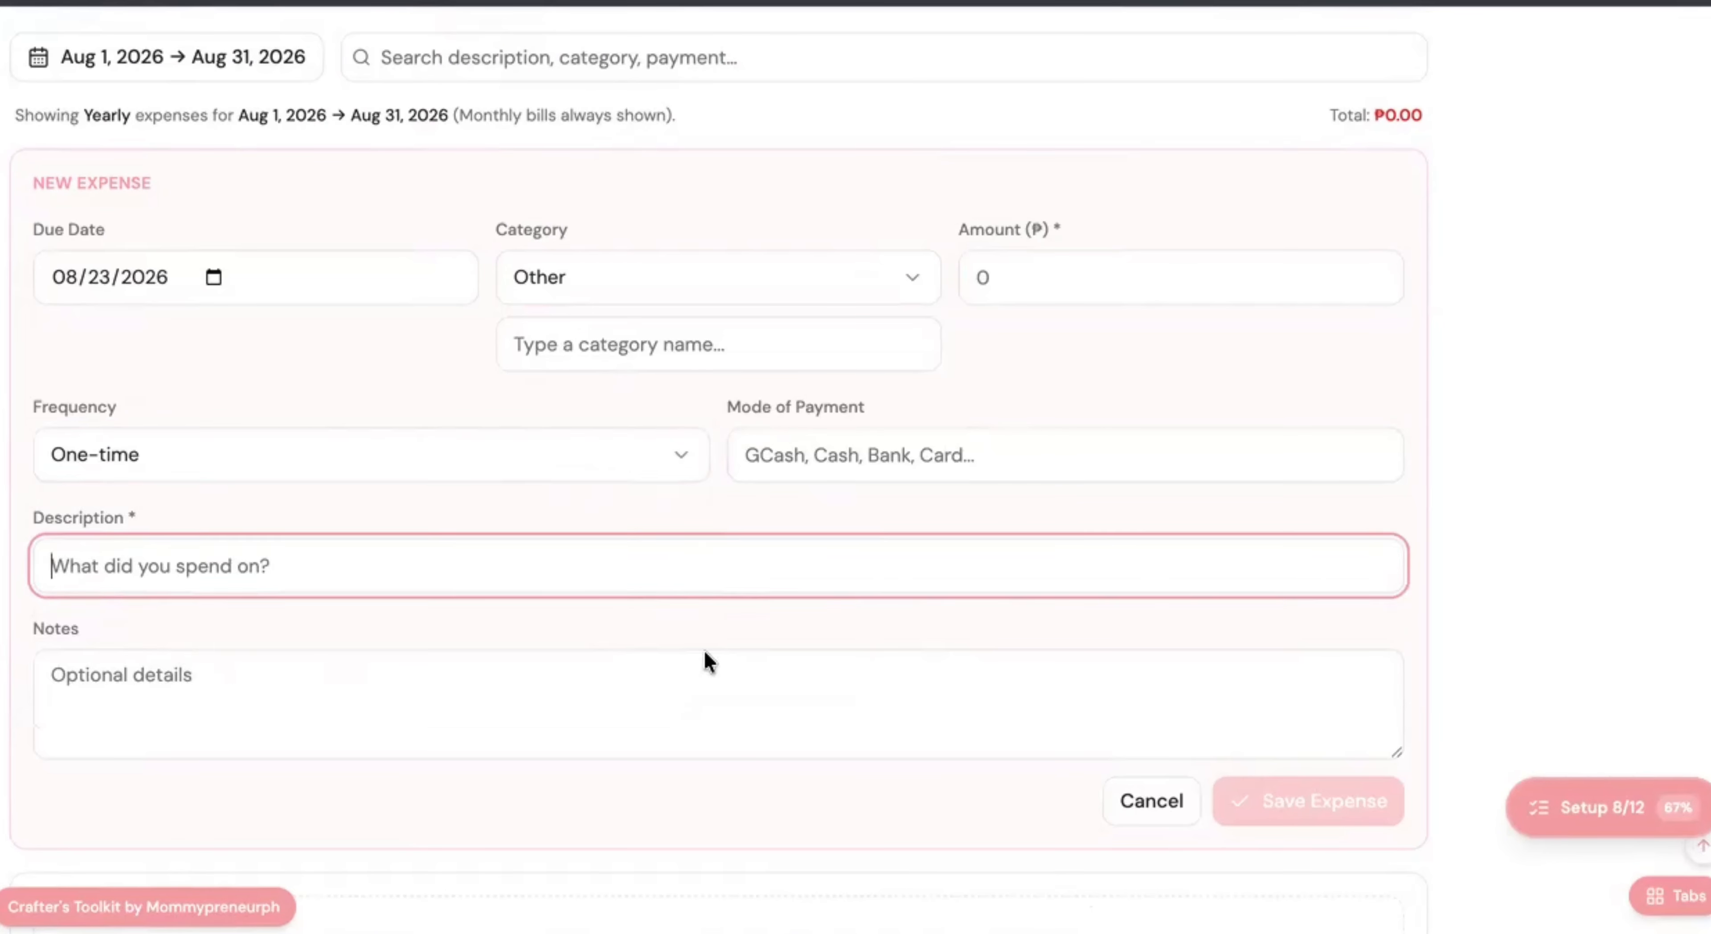
pyautogui.click(1153, 802)
pyautogui.scroll(3, 1120, 654)
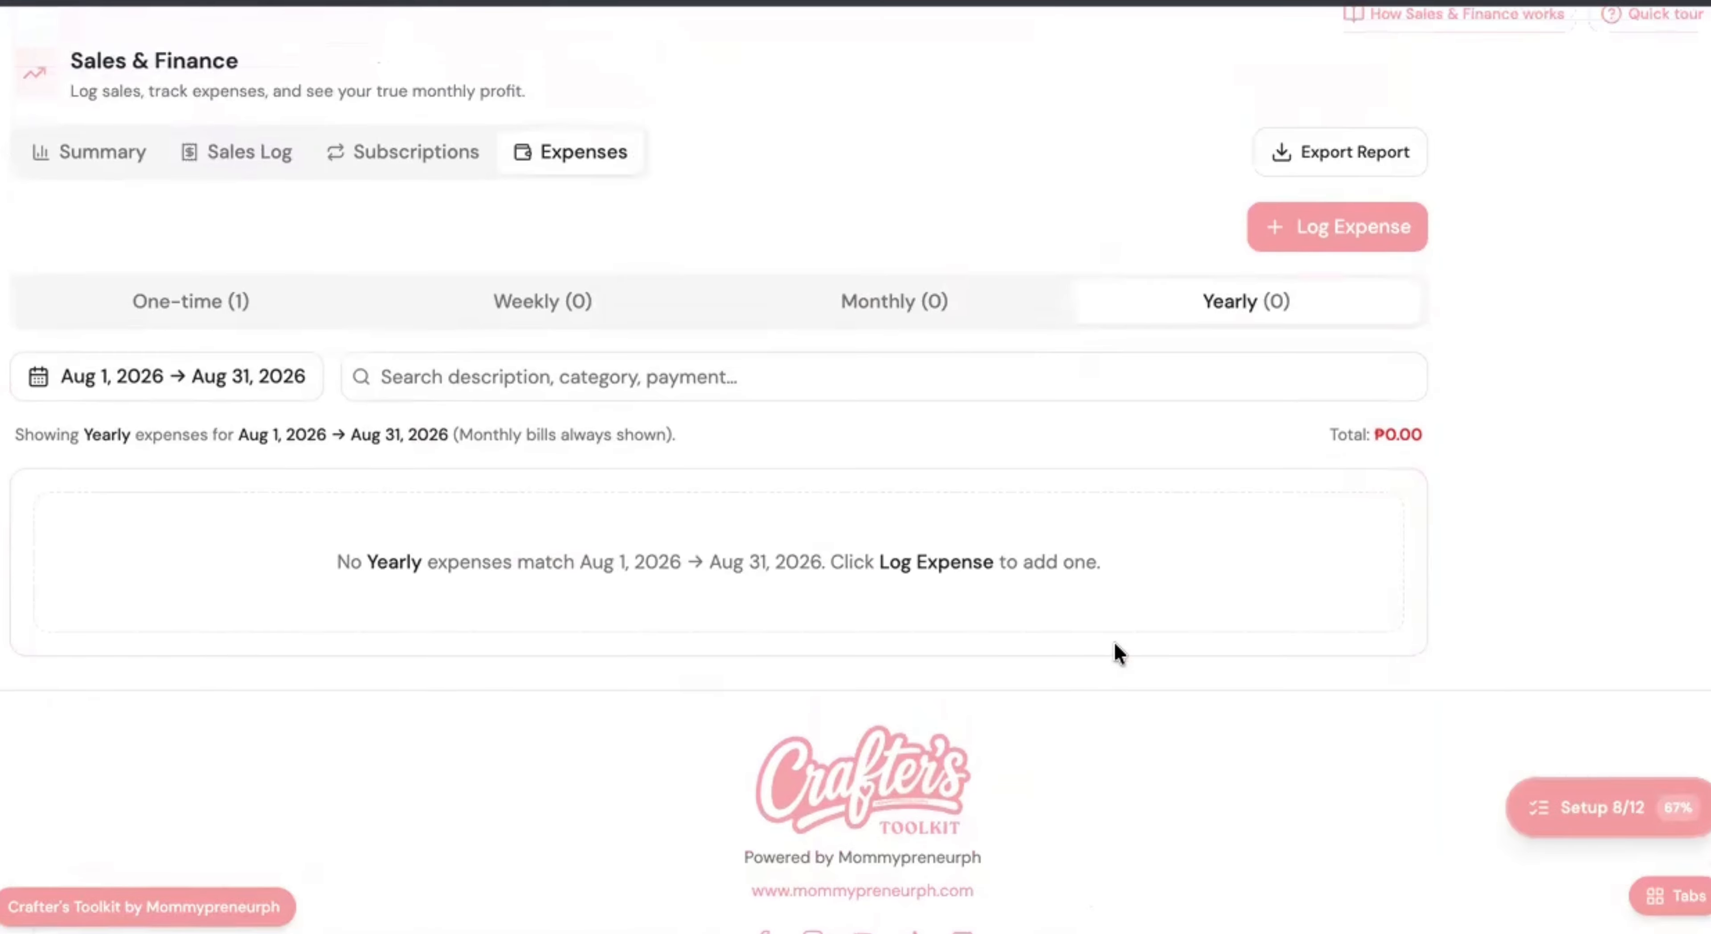
pyautogui.scroll(1, 1120, 654)
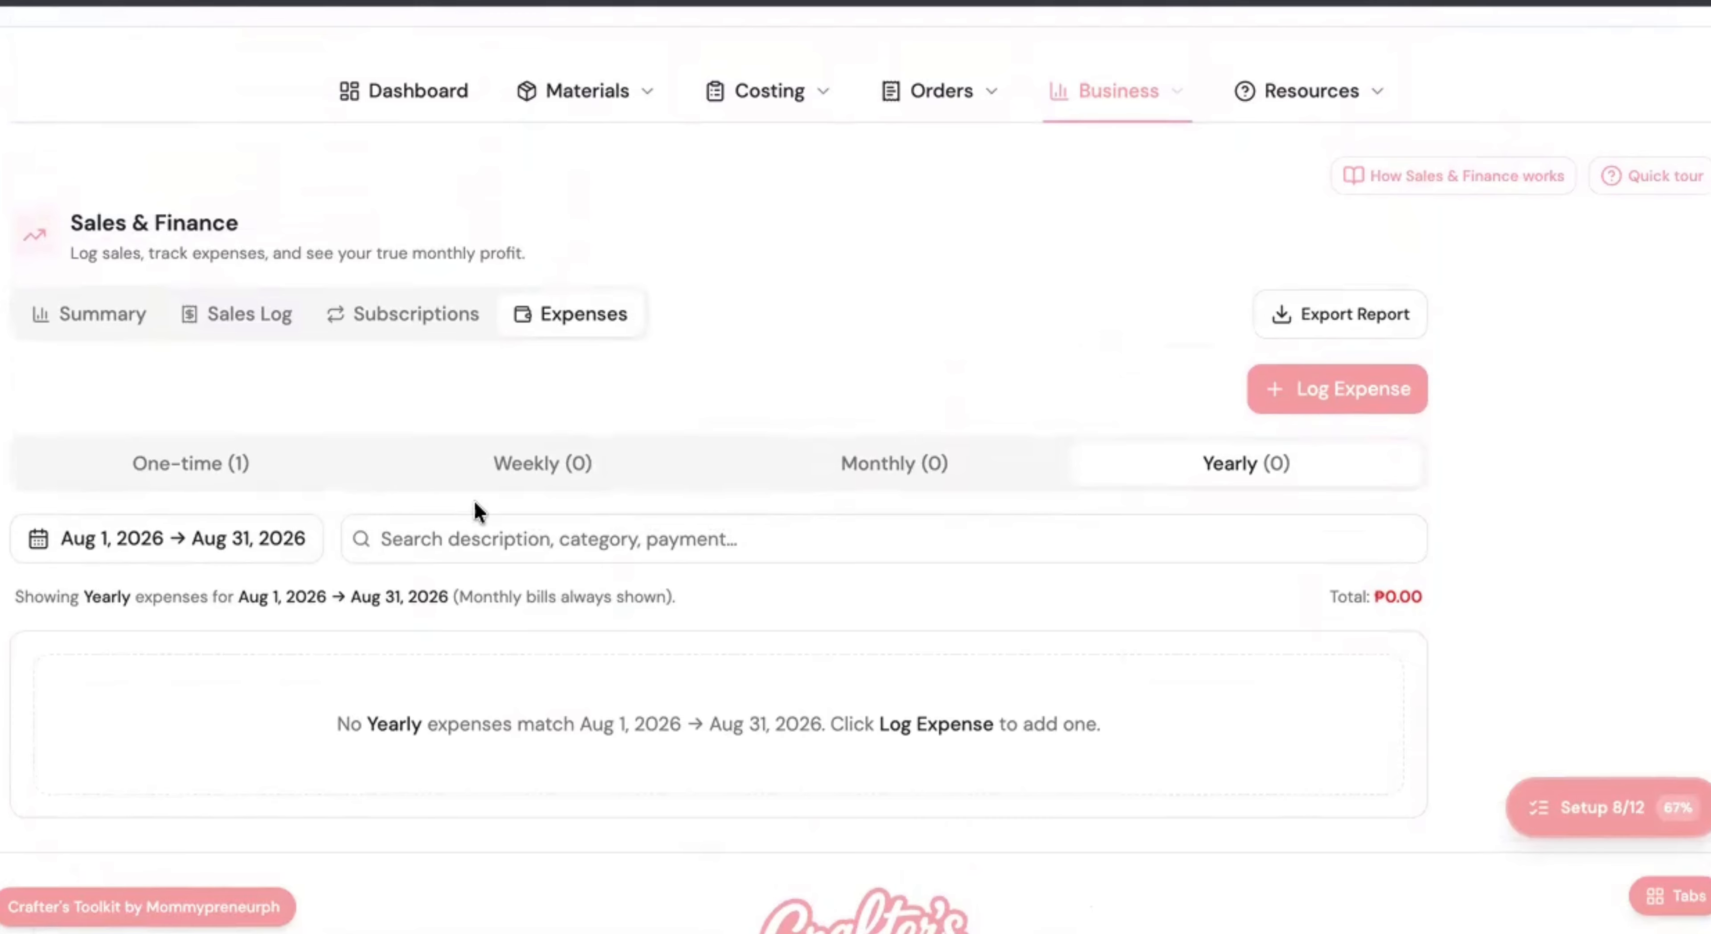
# Step: Restock the low-in-stock Cinch Wire to an on-hand count of 30
pyautogui.moveTo(584, 93)
pyautogui.click(623, 187)
pyautogui.click(345, 243)
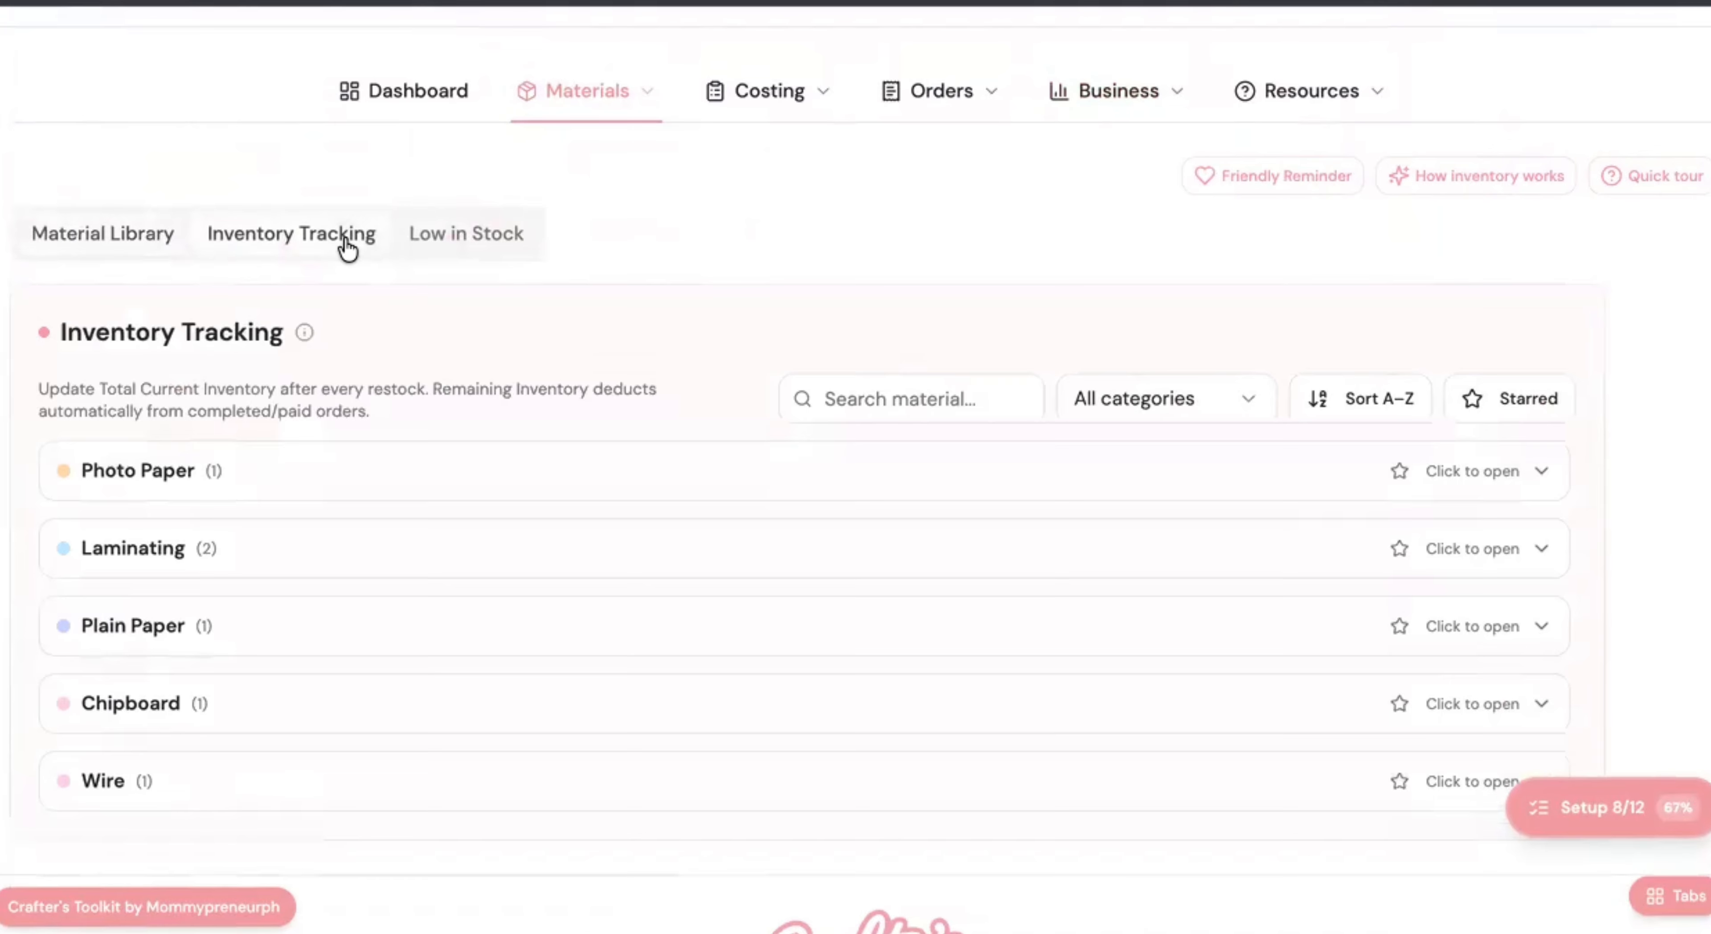
pyautogui.click(469, 252)
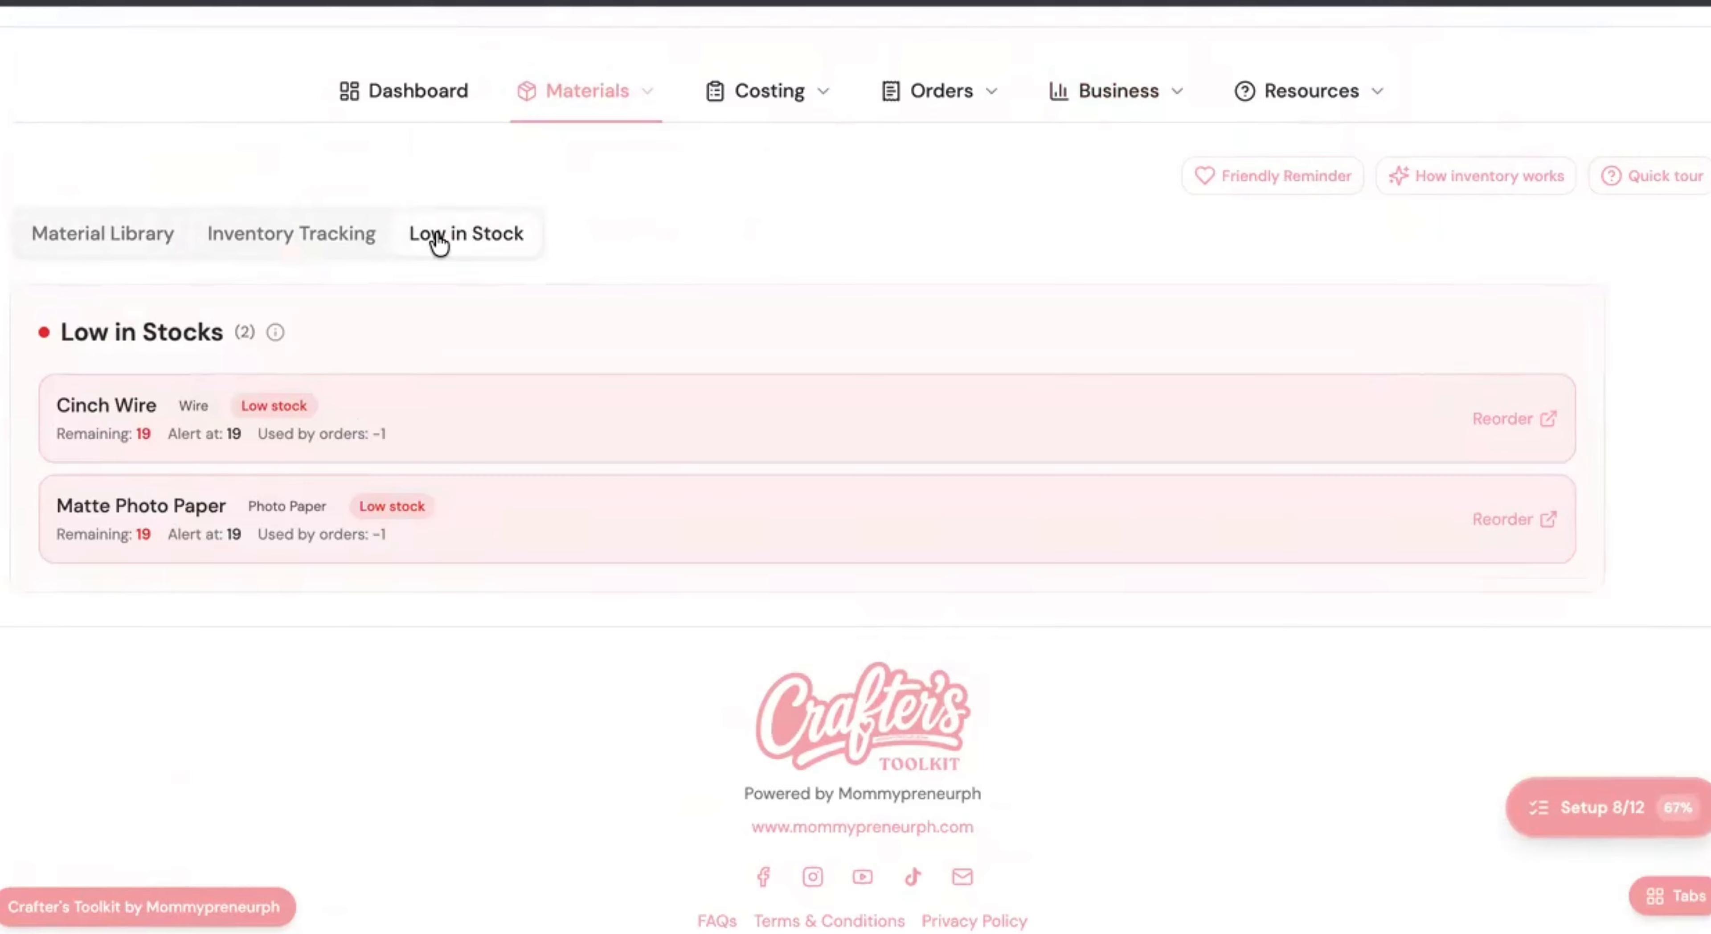
pyautogui.click(708, 434)
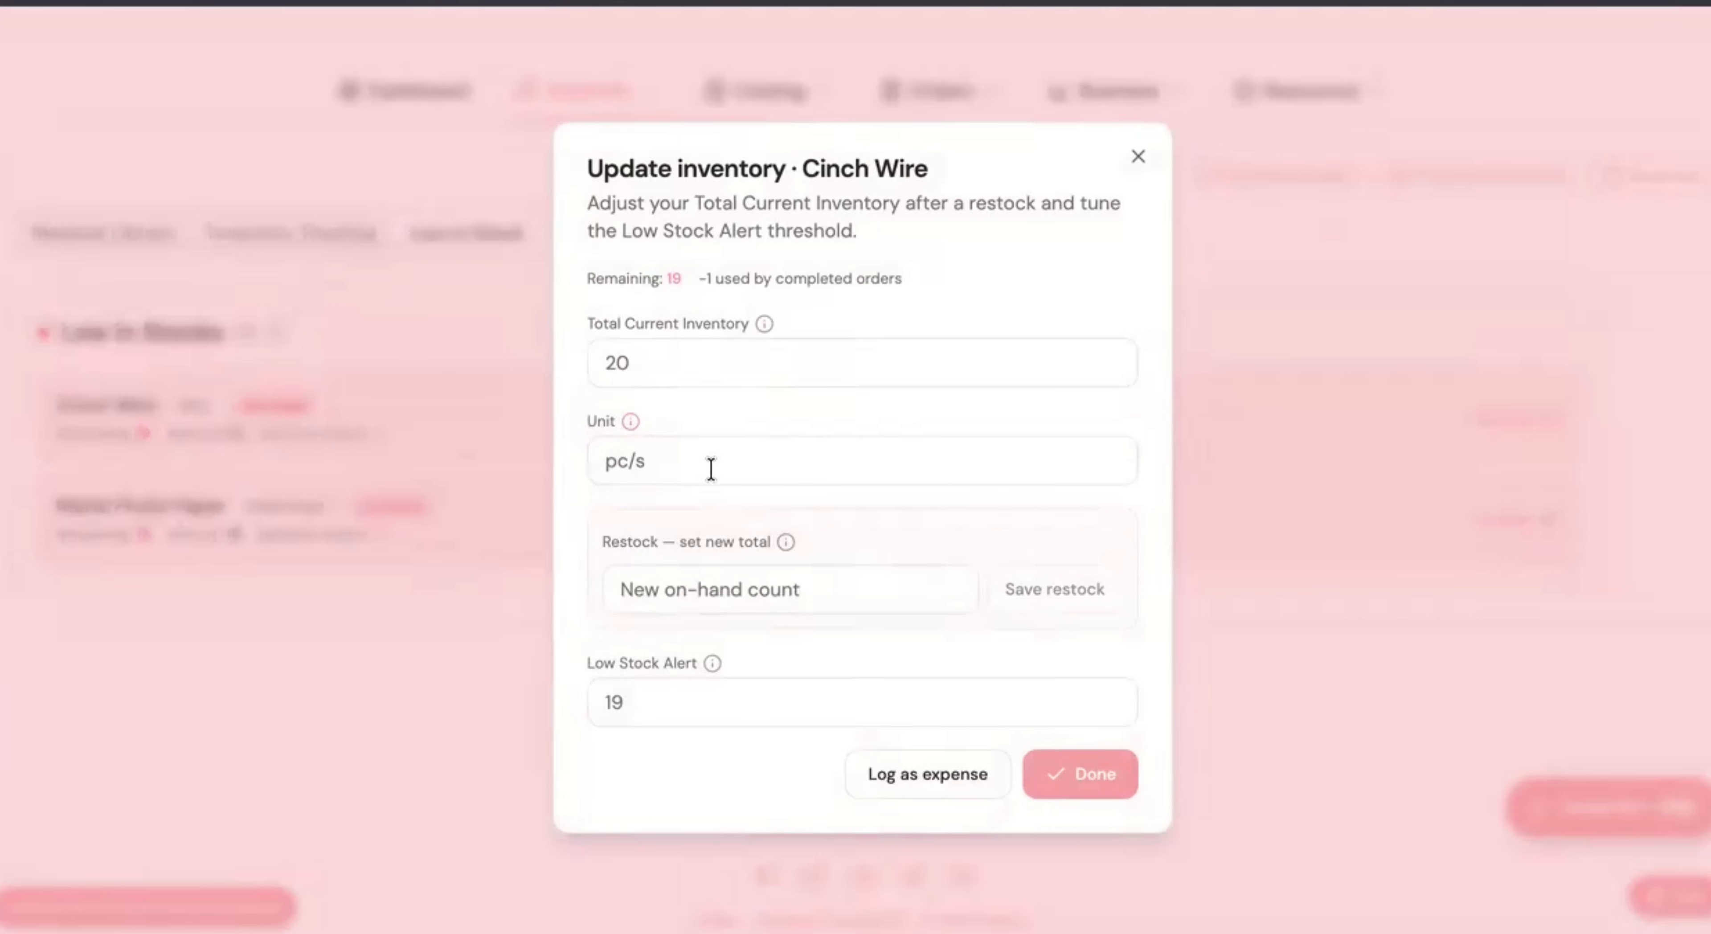
pyautogui.click(758, 598)
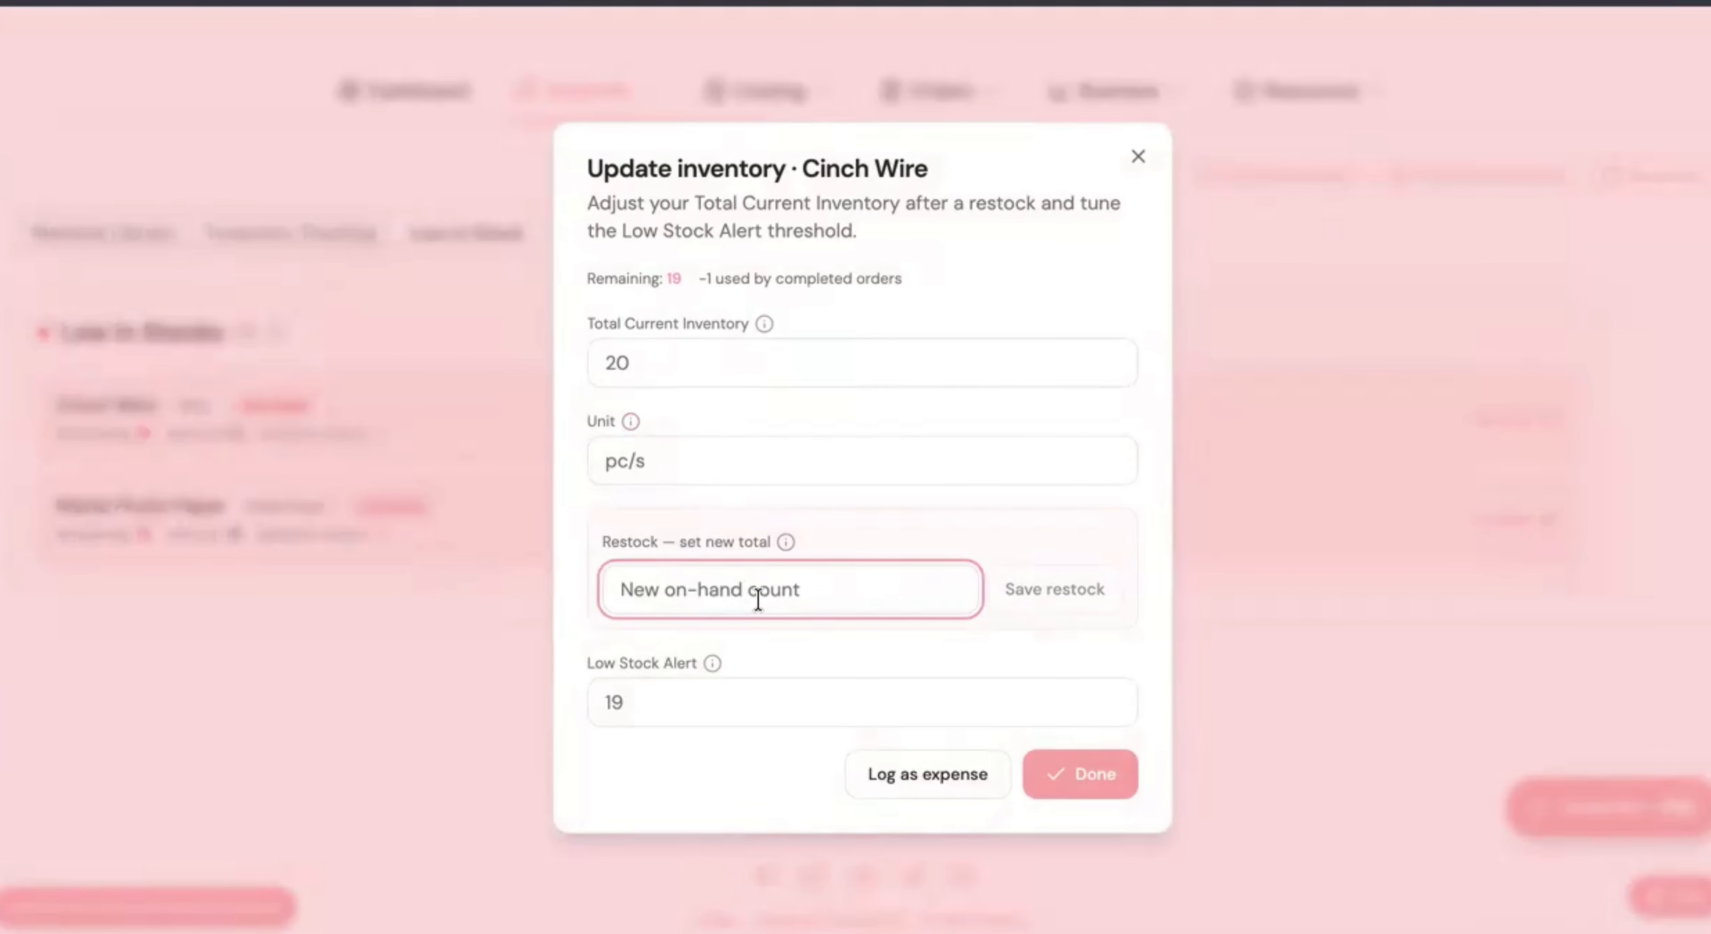
pyautogui.write('20')
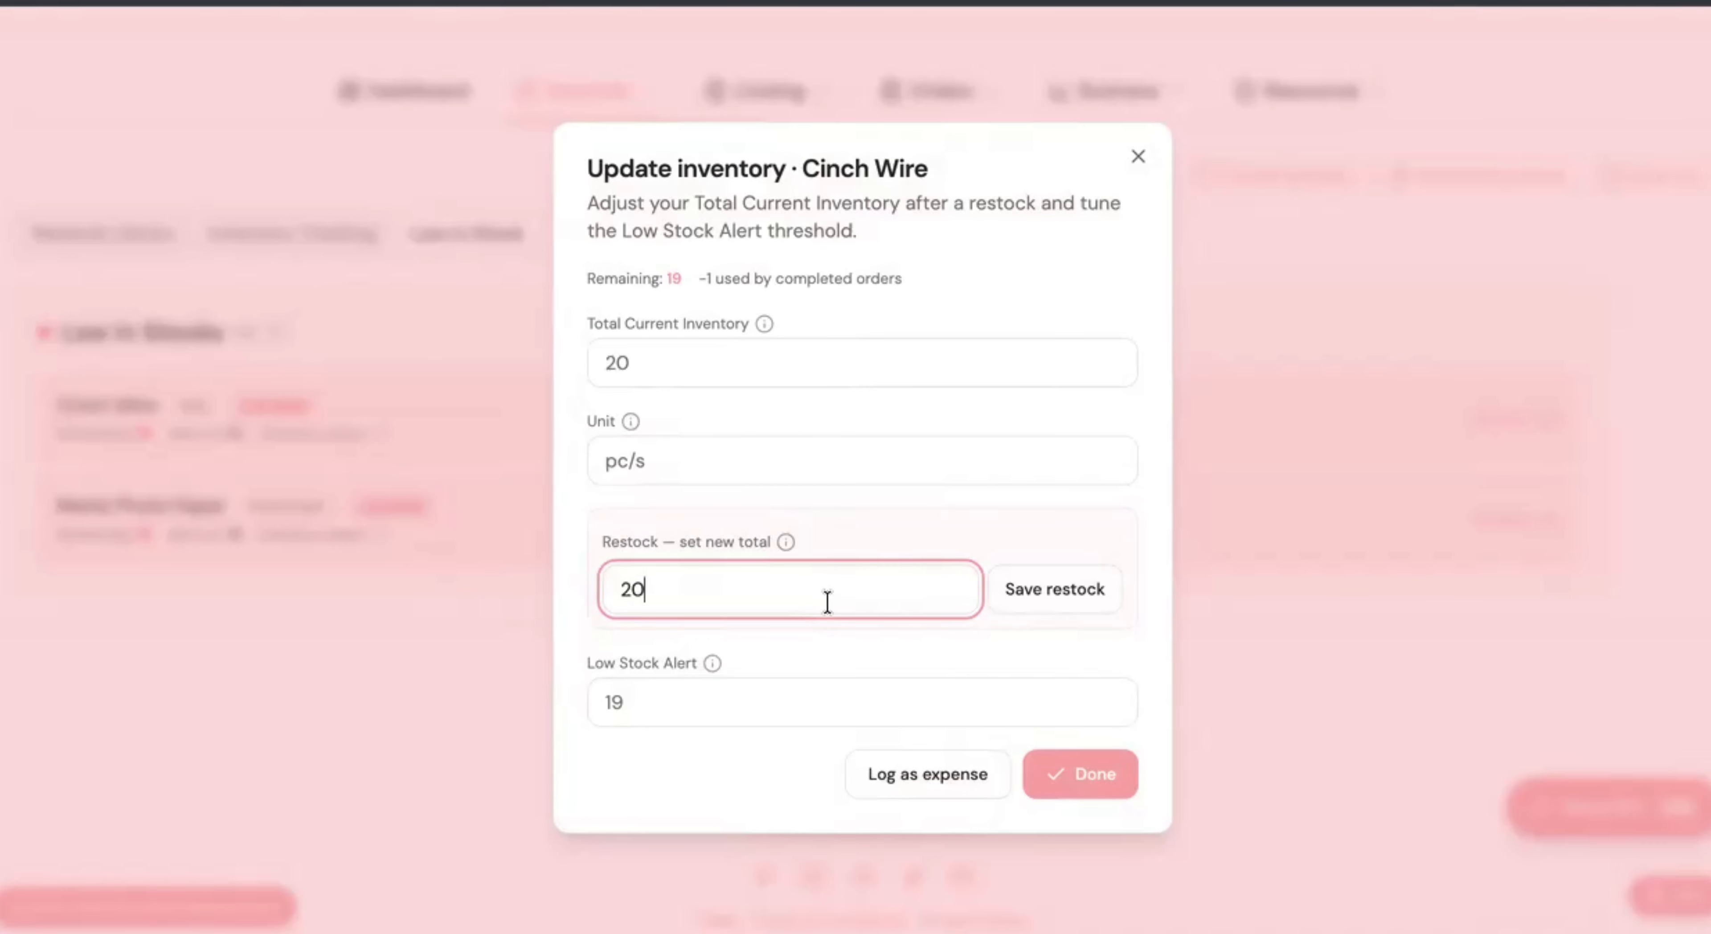
pyautogui.doubleClick(827, 602)
pyautogui.write('30')
pyautogui.click(1044, 604)
# Step: Log the restock as a ₱190 expense for quantity 20, paid via Gcash
pyautogui.click(891, 805)
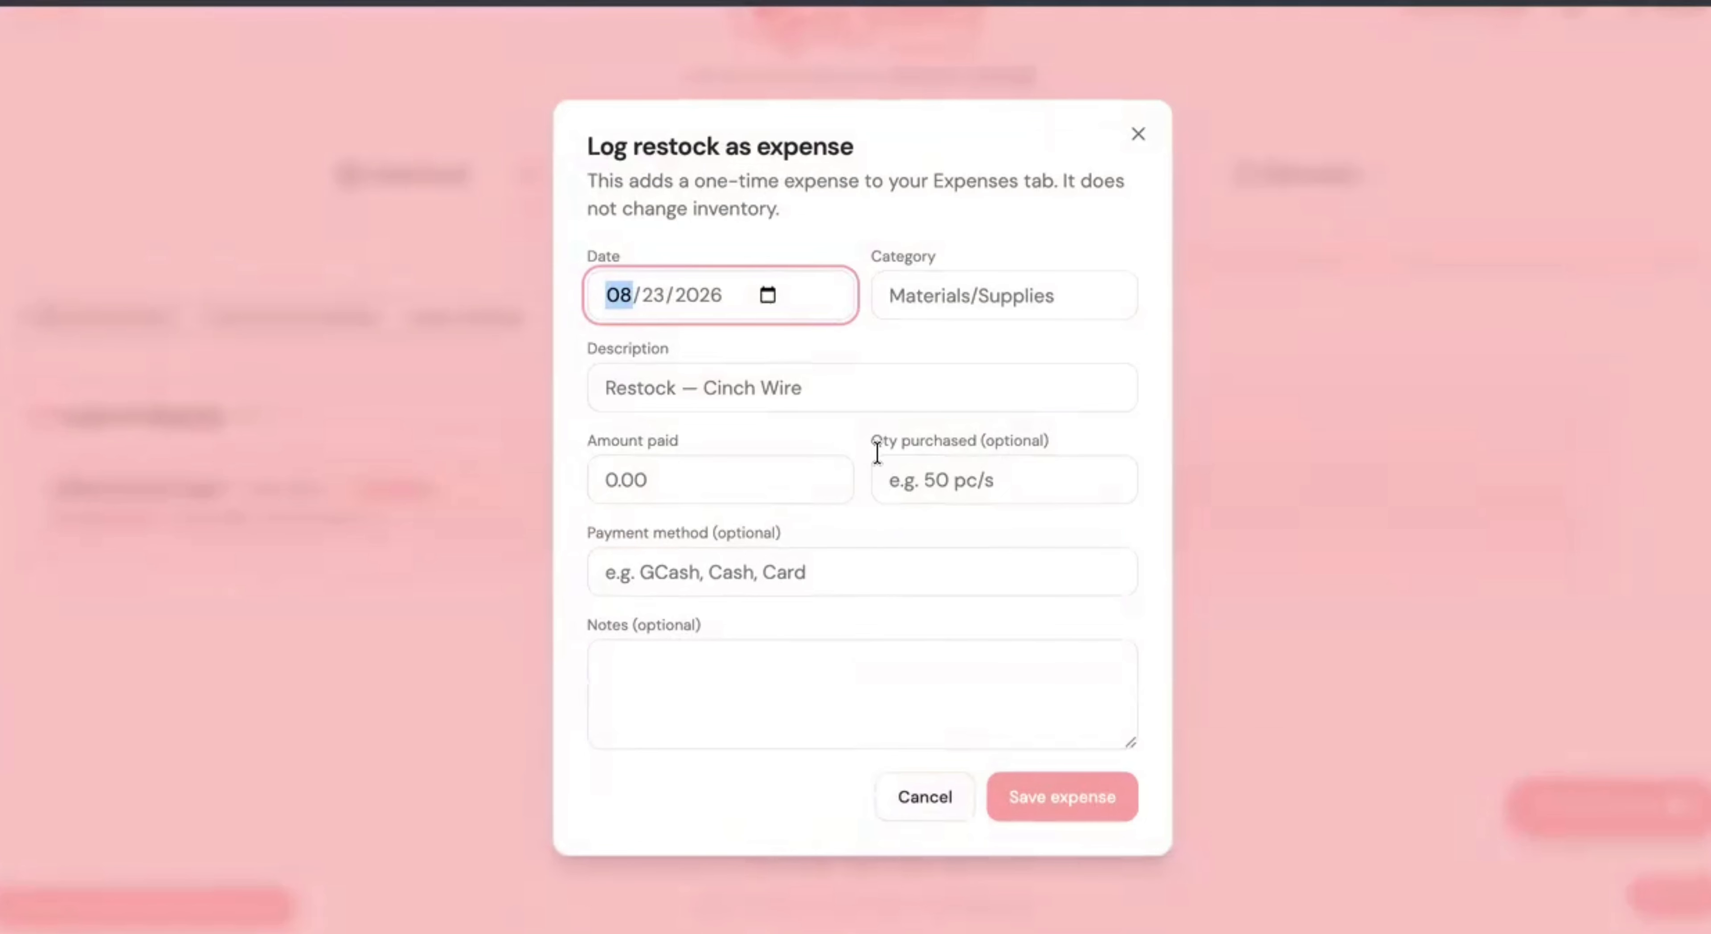
pyautogui.click(772, 478)
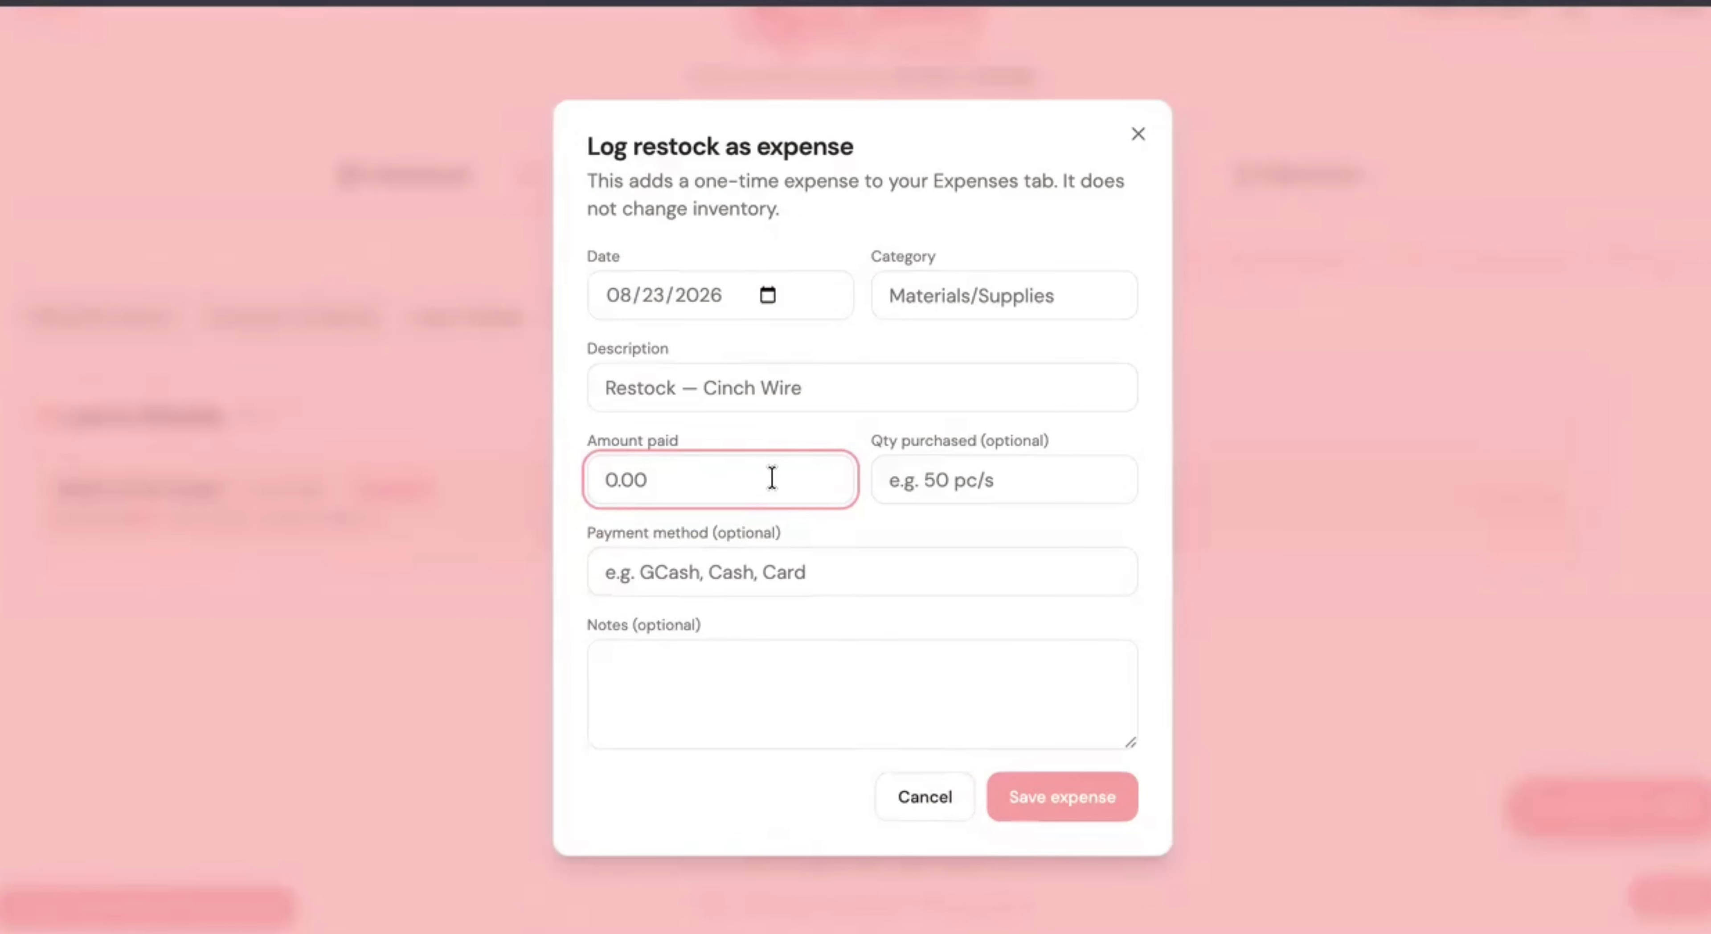
pyautogui.write('190')
pyautogui.click(1005, 475)
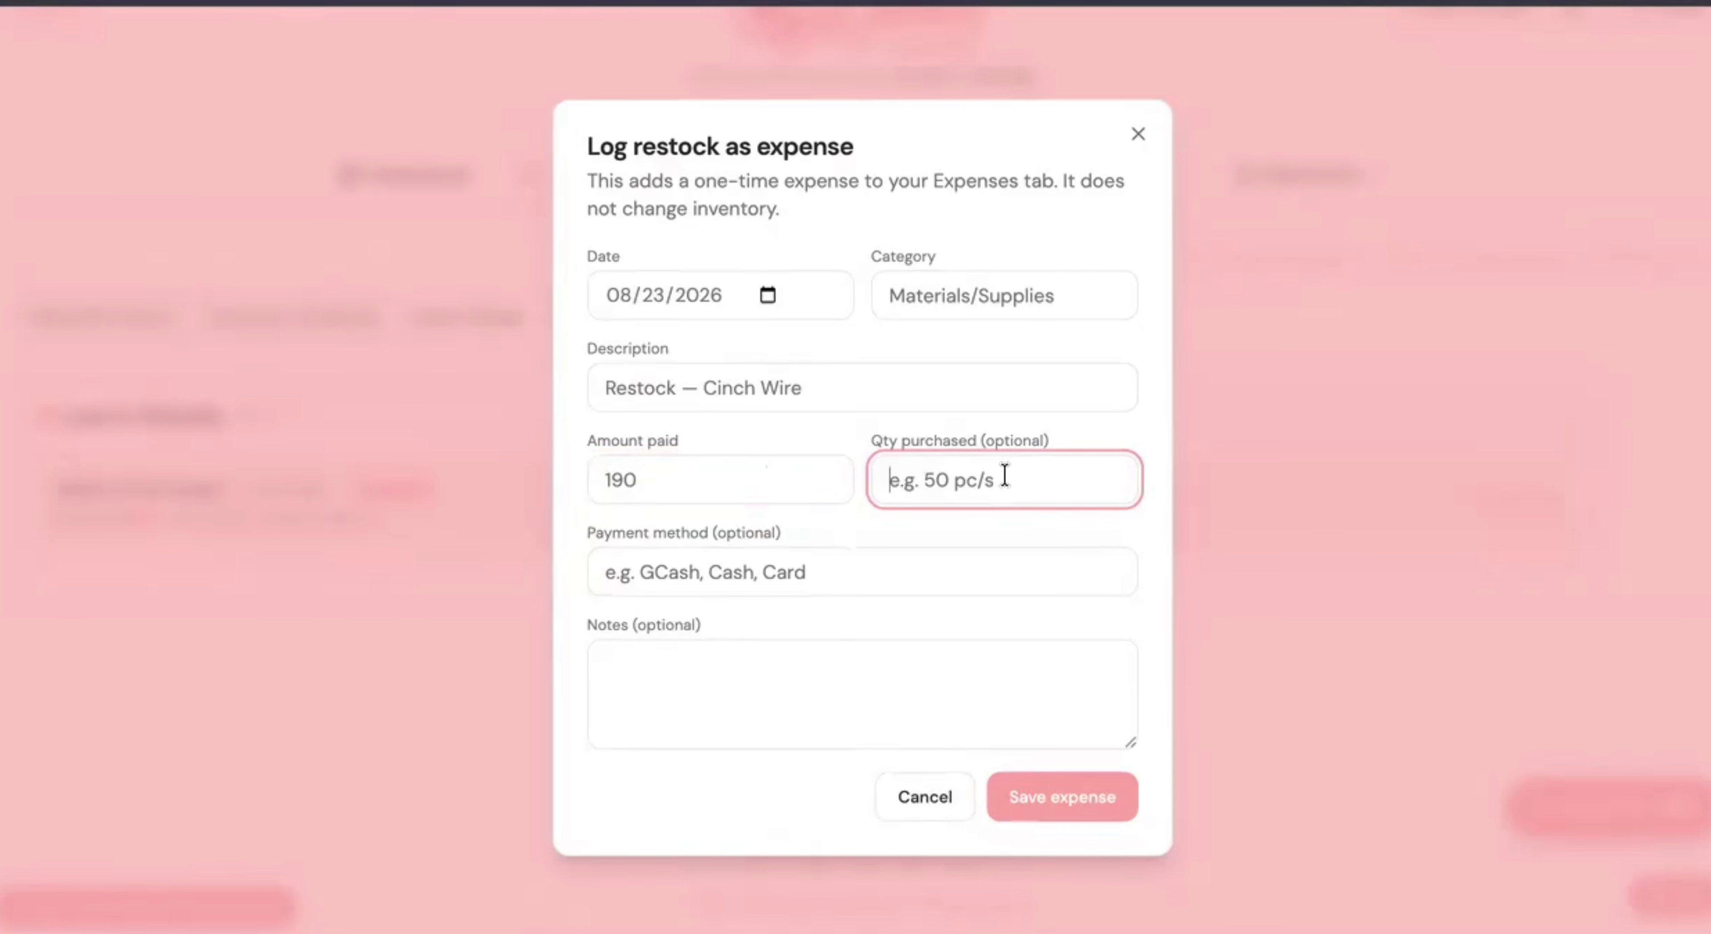
pyautogui.write('20')
pyautogui.click(962, 575)
pyautogui.write('Gcash')
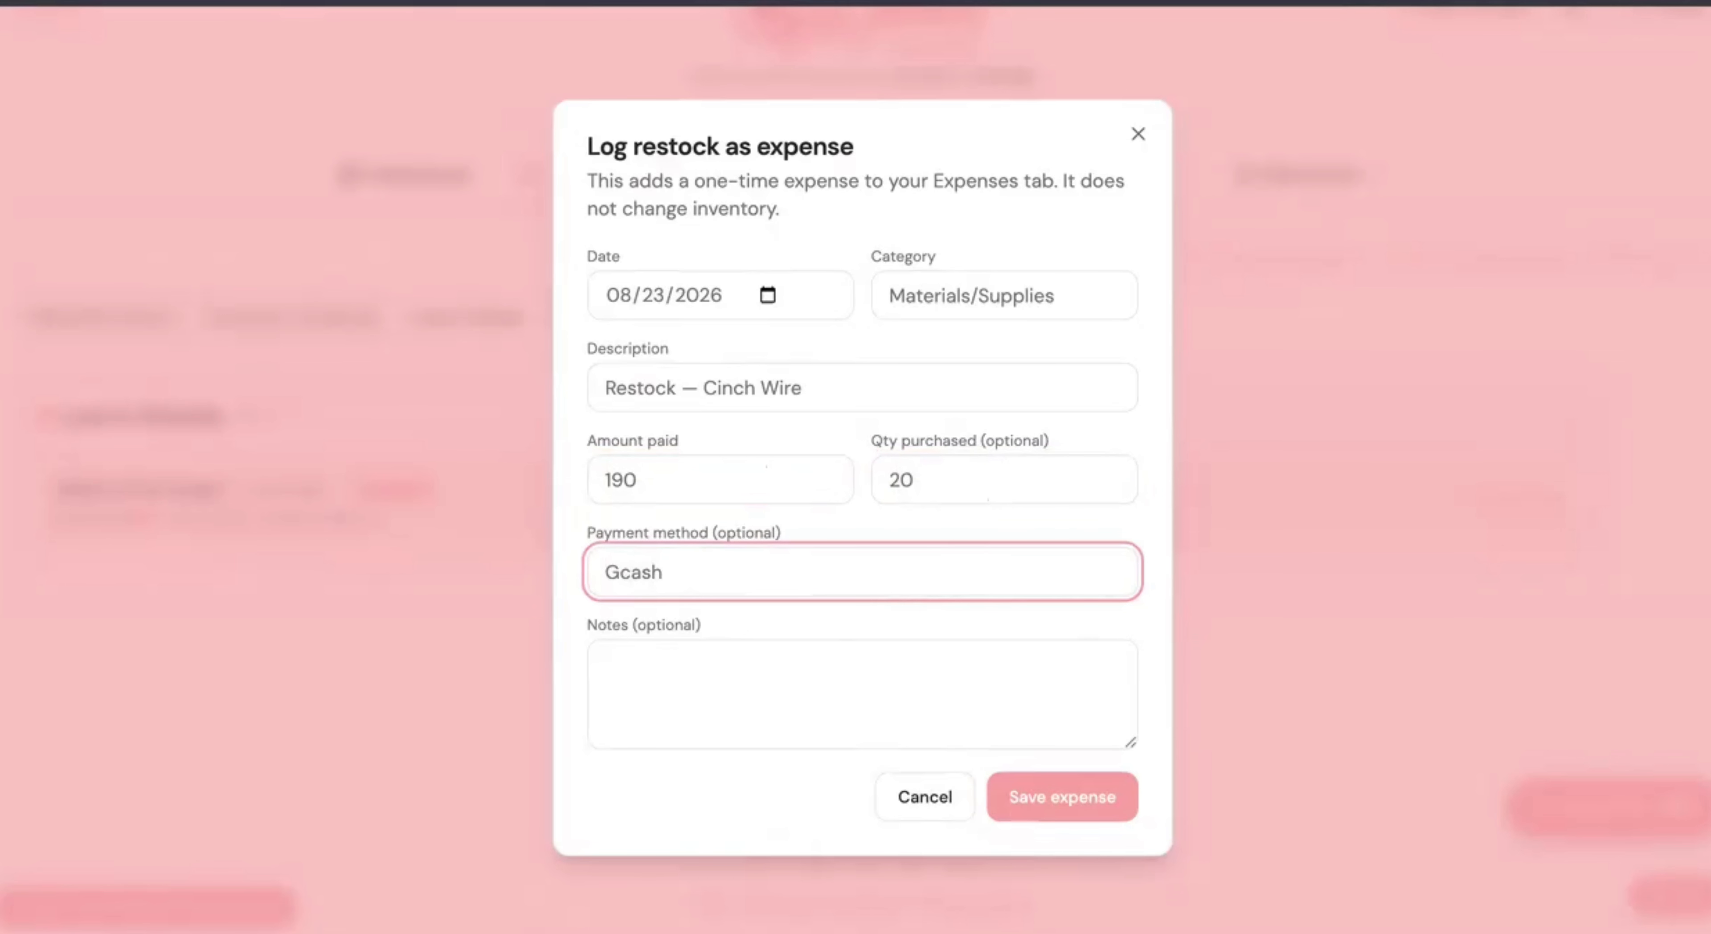
pyautogui.click(1103, 796)
pyautogui.click(1101, 800)
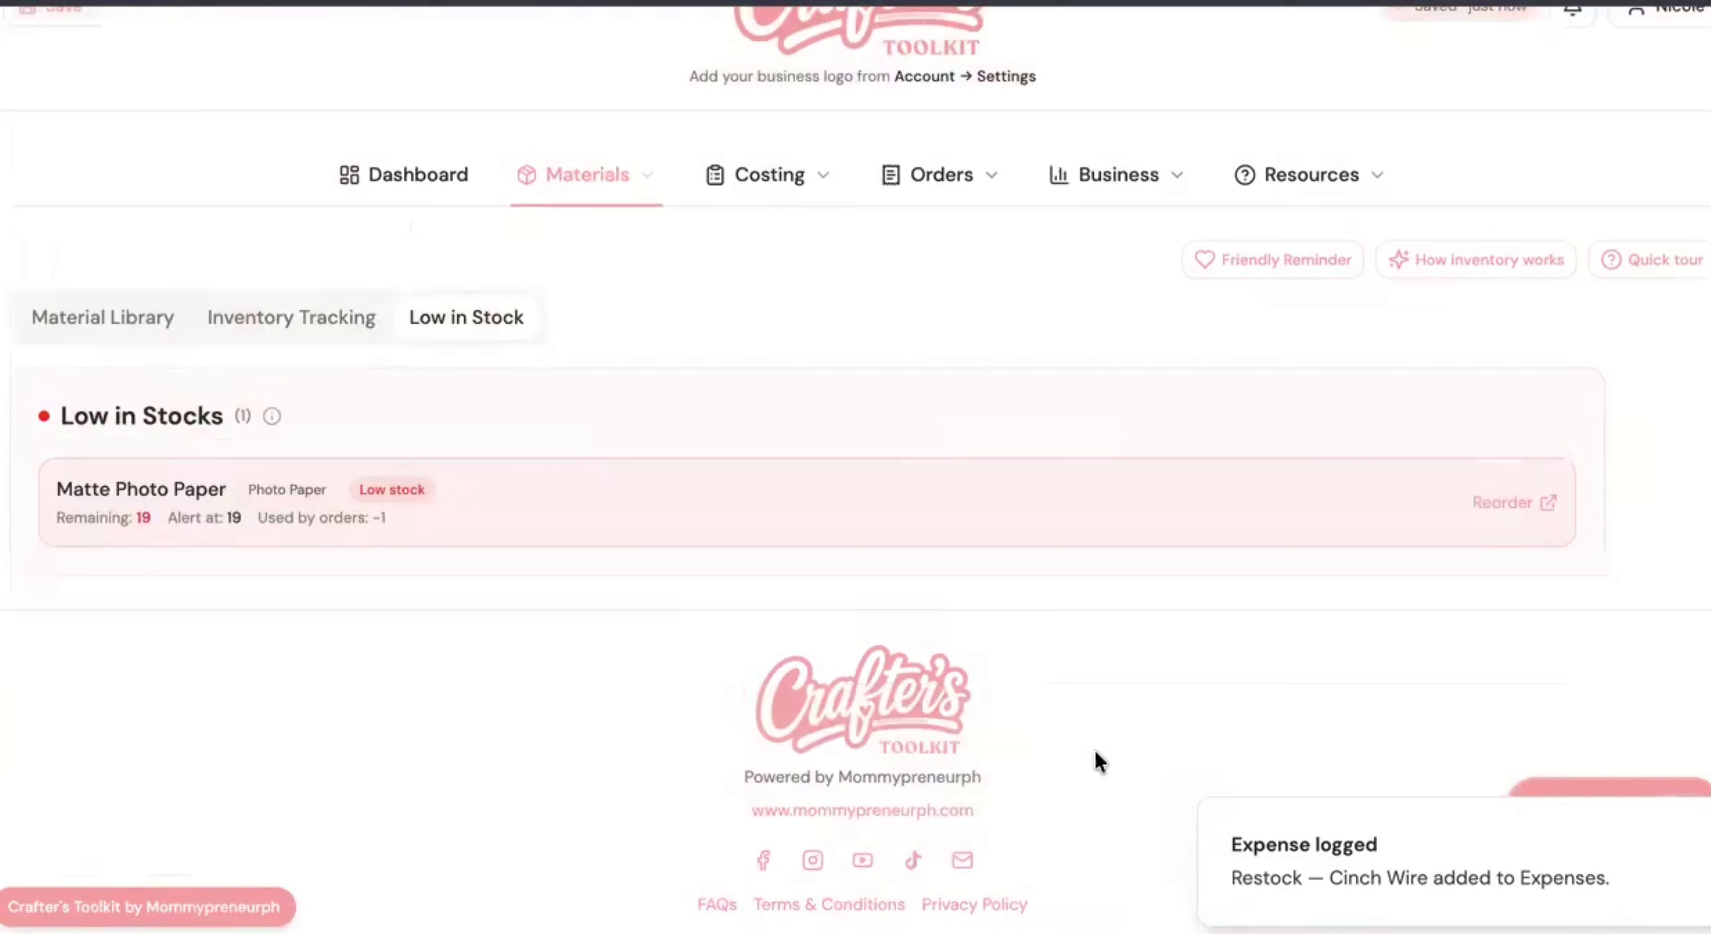
# Step: Check the Sales & Finance expenses list for the new ₱190.00 Cinch Wire restock
pyautogui.click(1119, 174)
pyautogui.click(1084, 275)
pyautogui.click(600, 395)
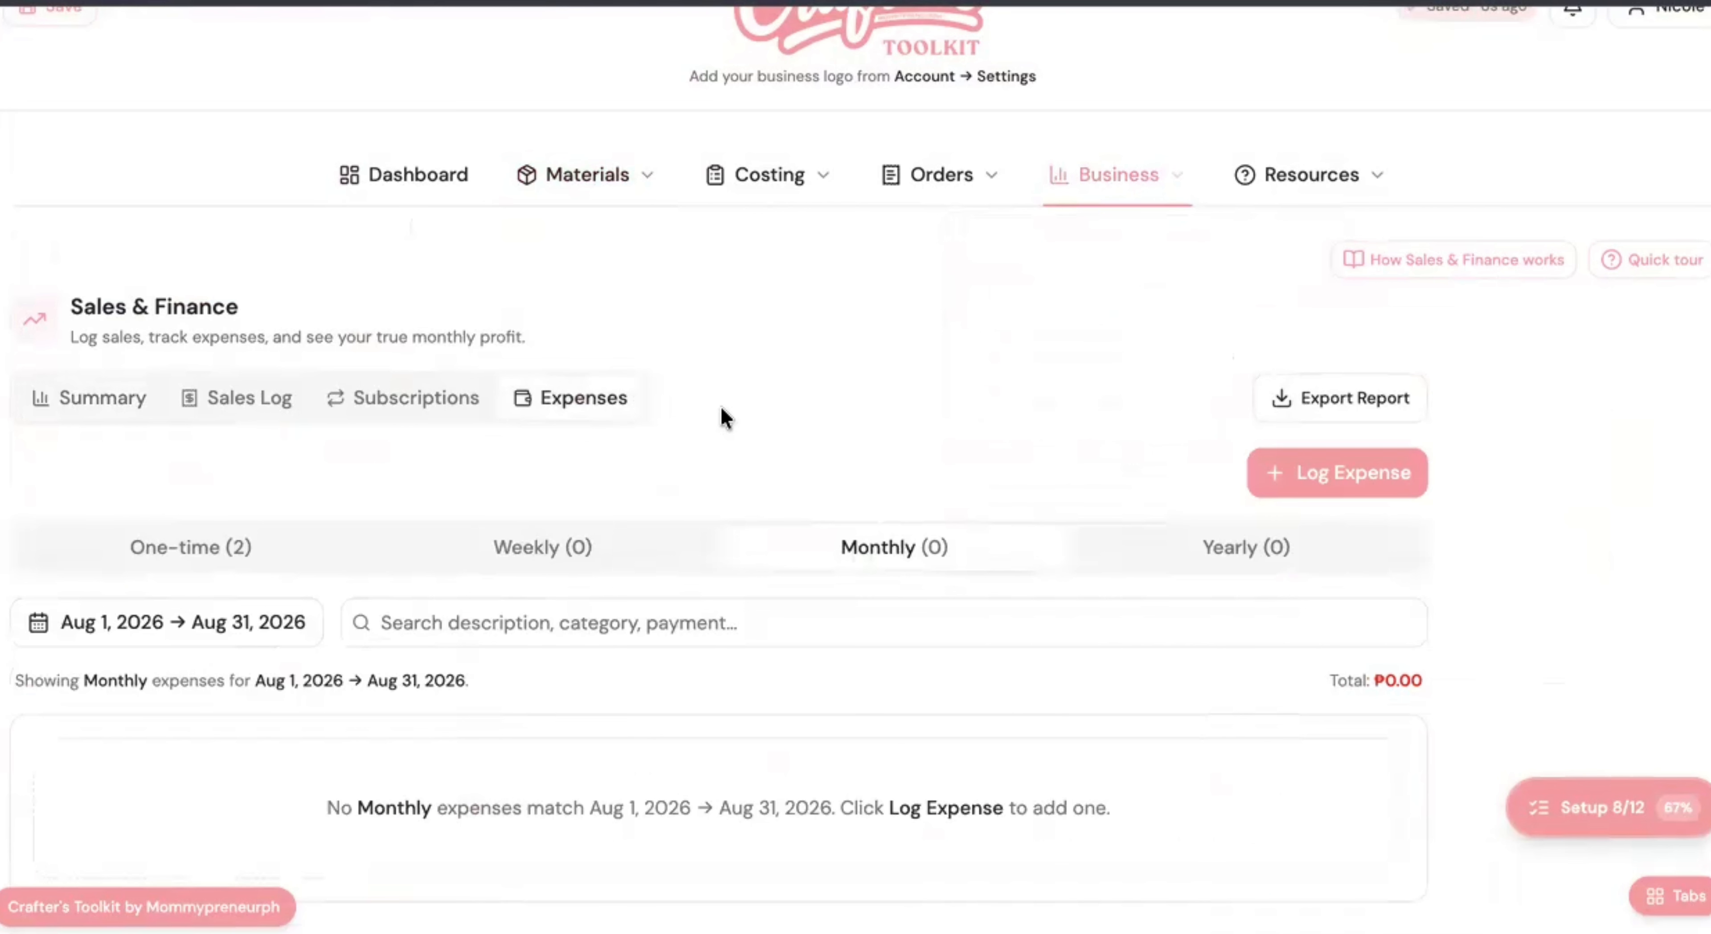
pyautogui.scroll(-2, 809, 325)
pyautogui.scroll(-3, 808, 325)
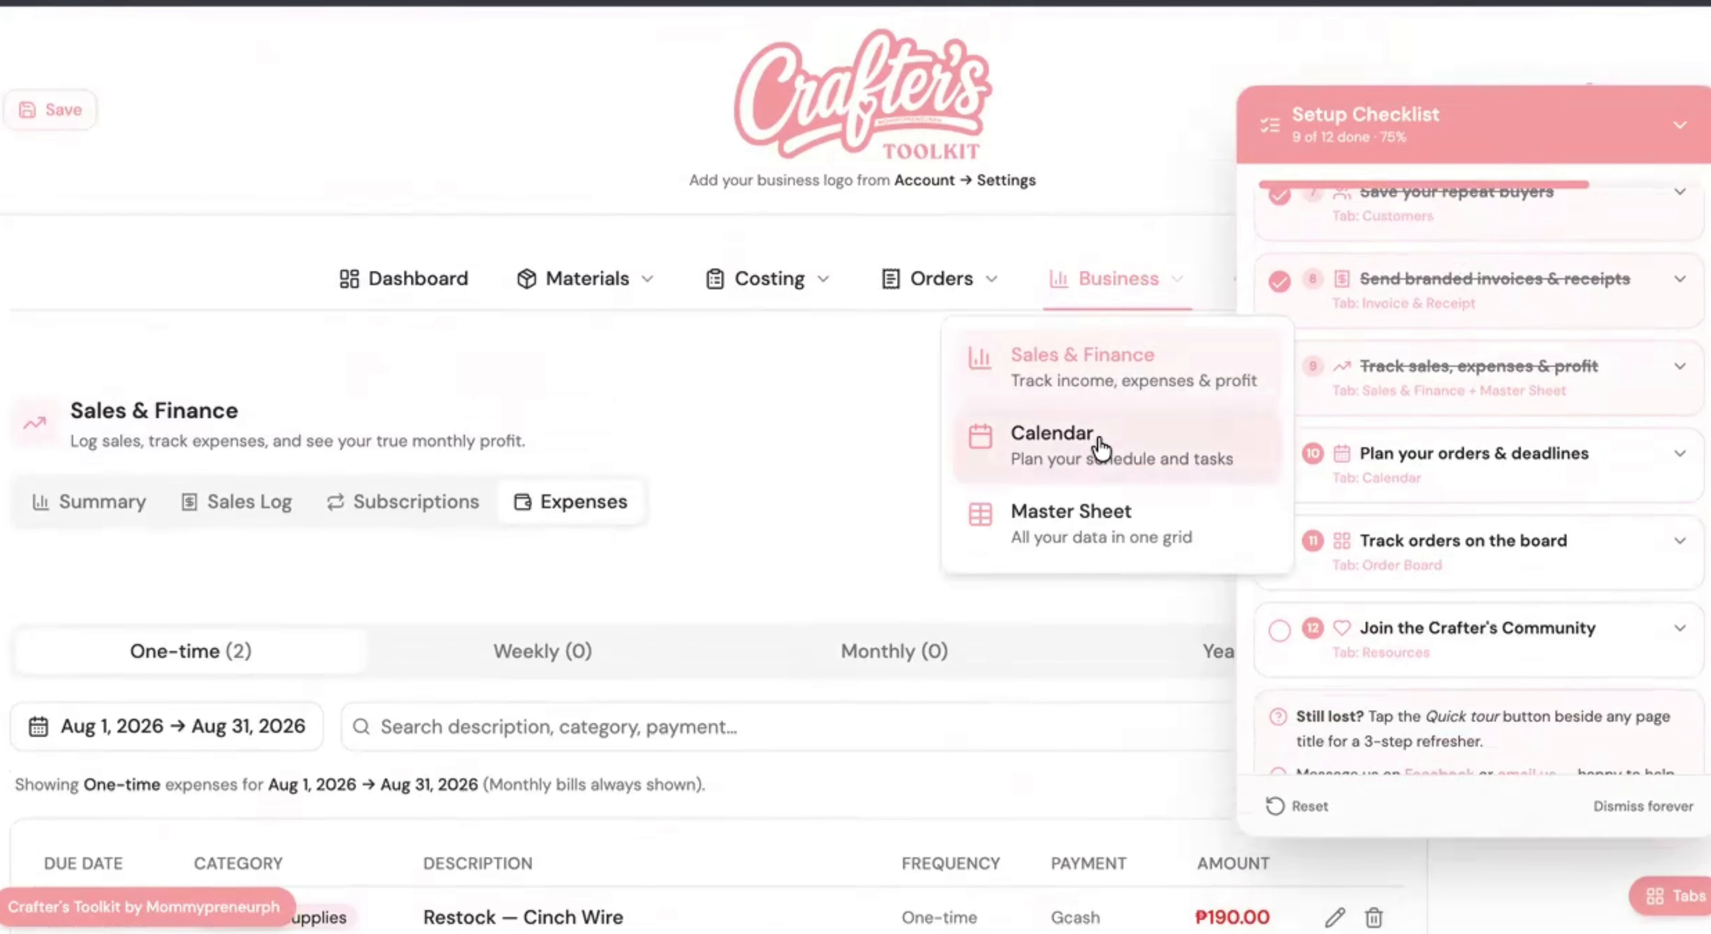
pyautogui.click(1101, 446)
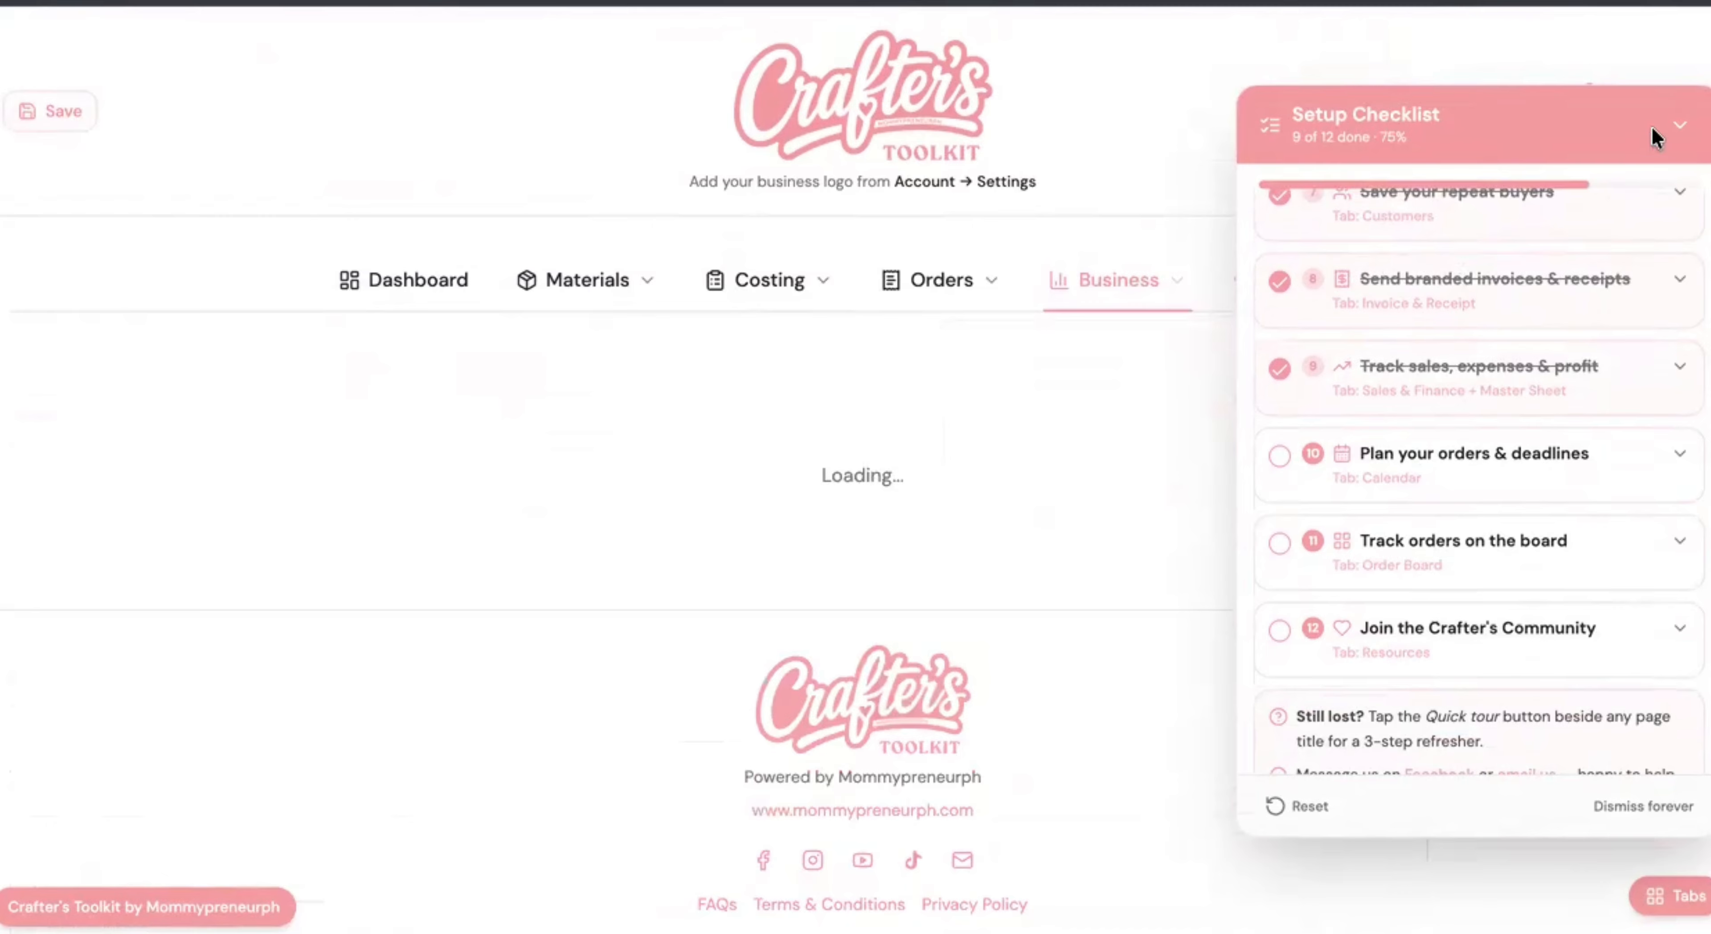
# Step: Collapse the setup checklist and step through the Calendar tour to its end
pyautogui.click(1677, 132)
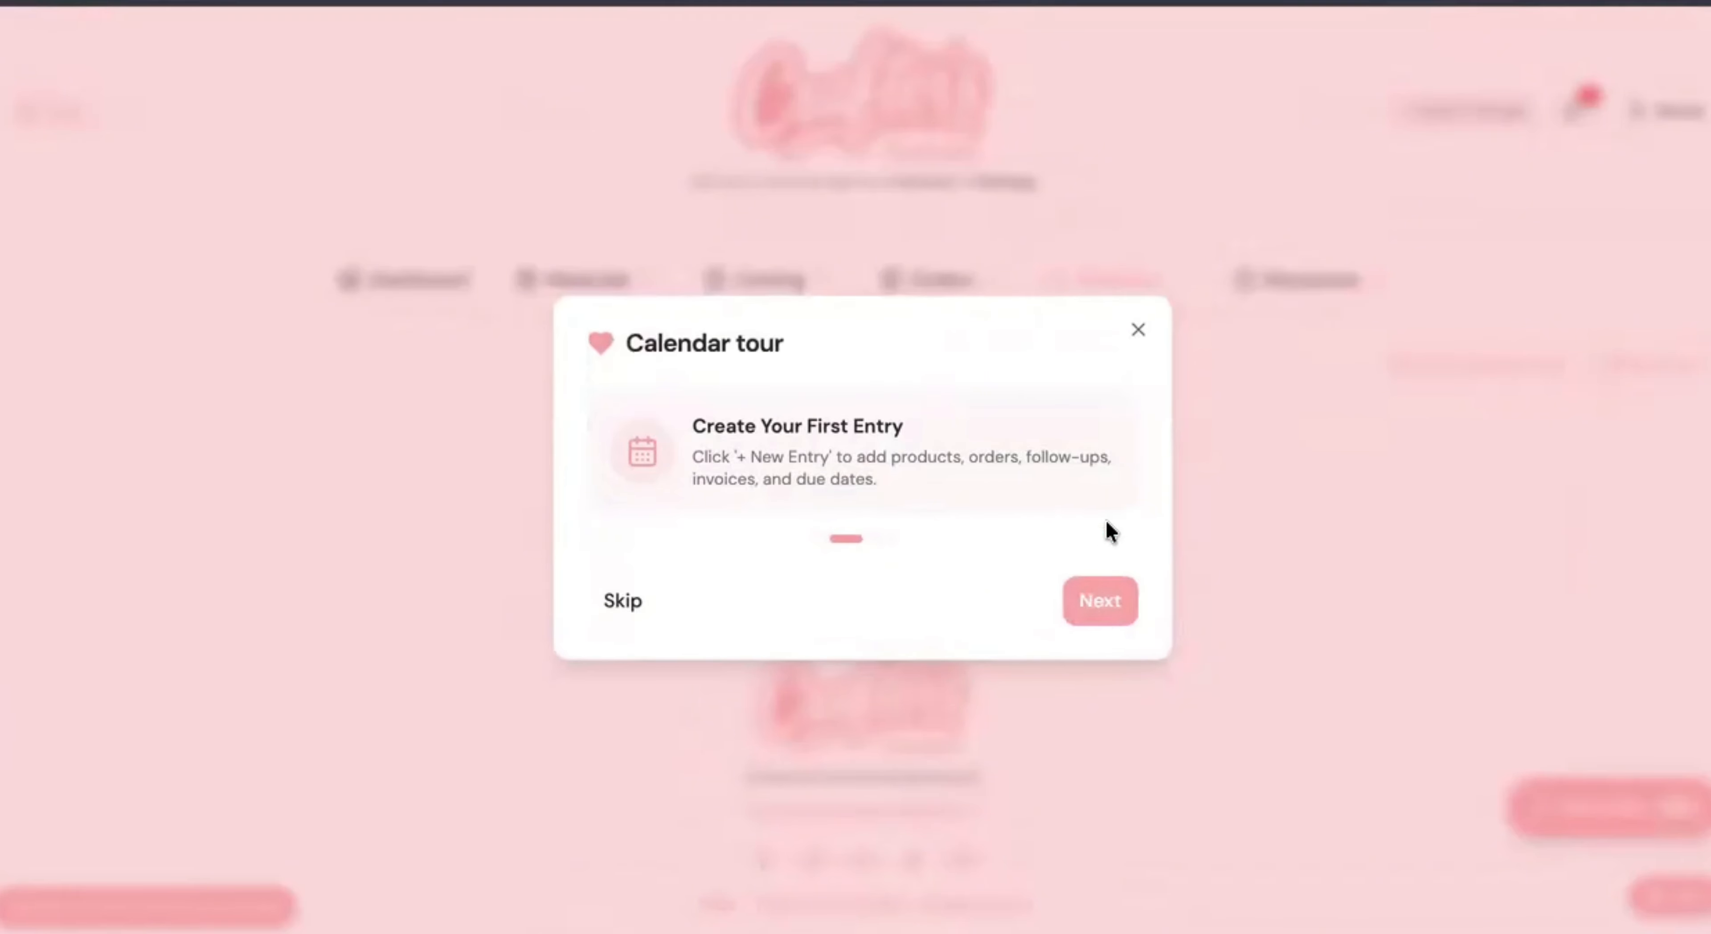
pyautogui.click(1106, 593)
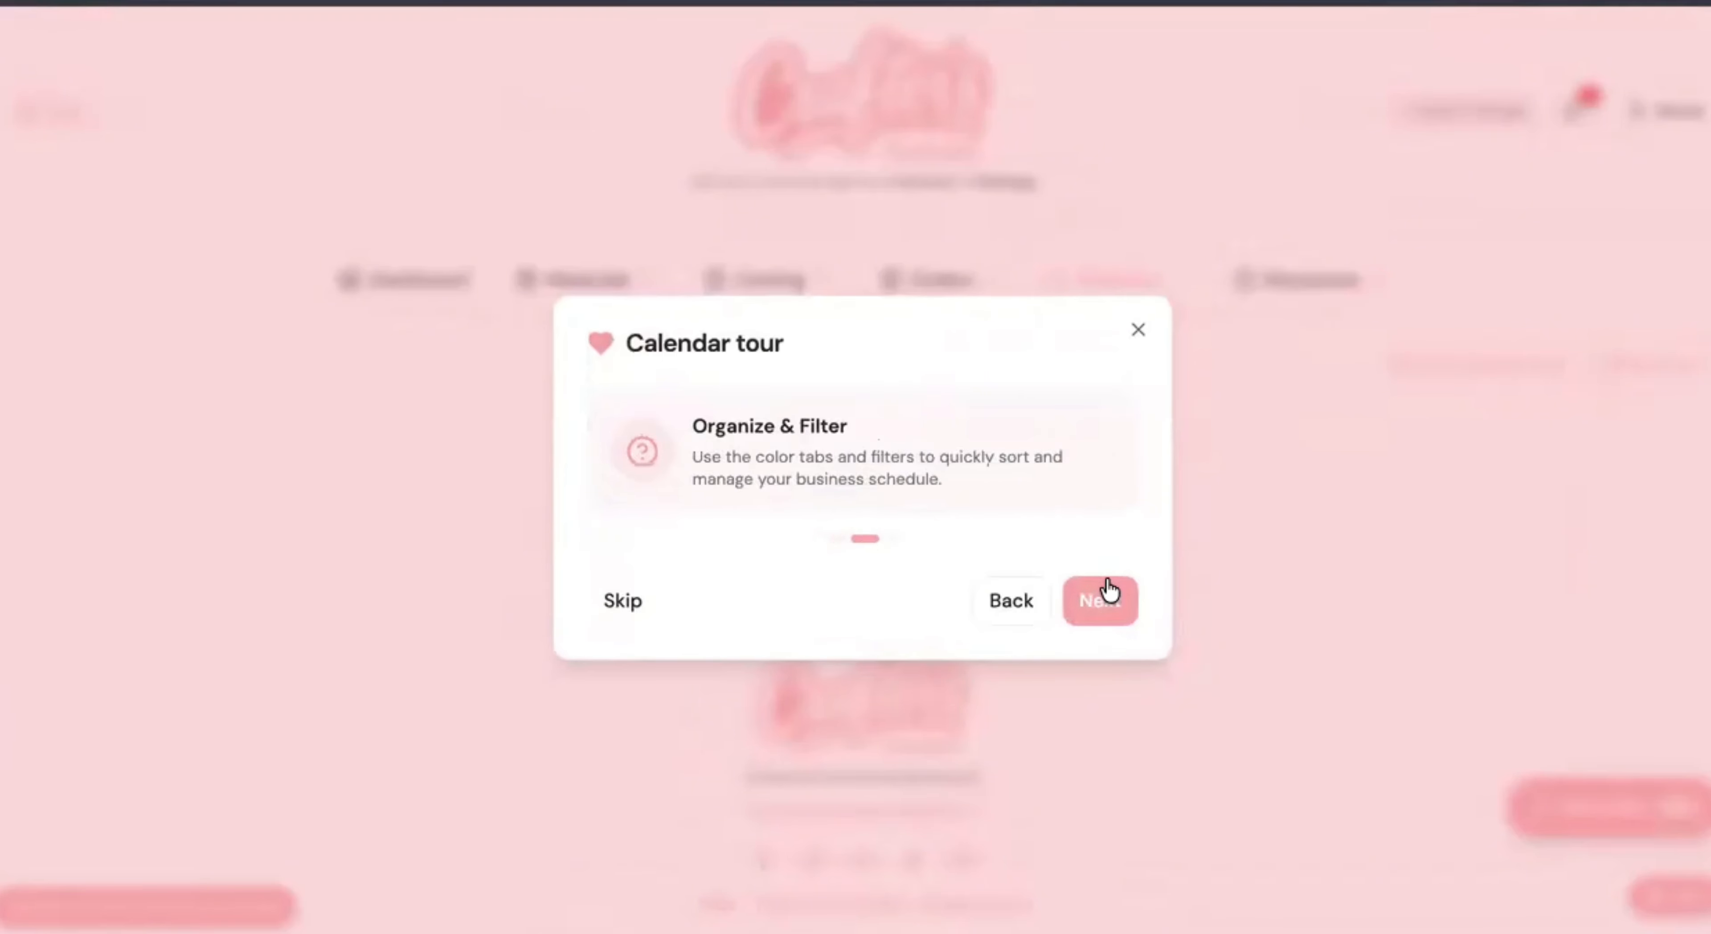
pyautogui.click(1106, 598)
pyautogui.click(1103, 600)
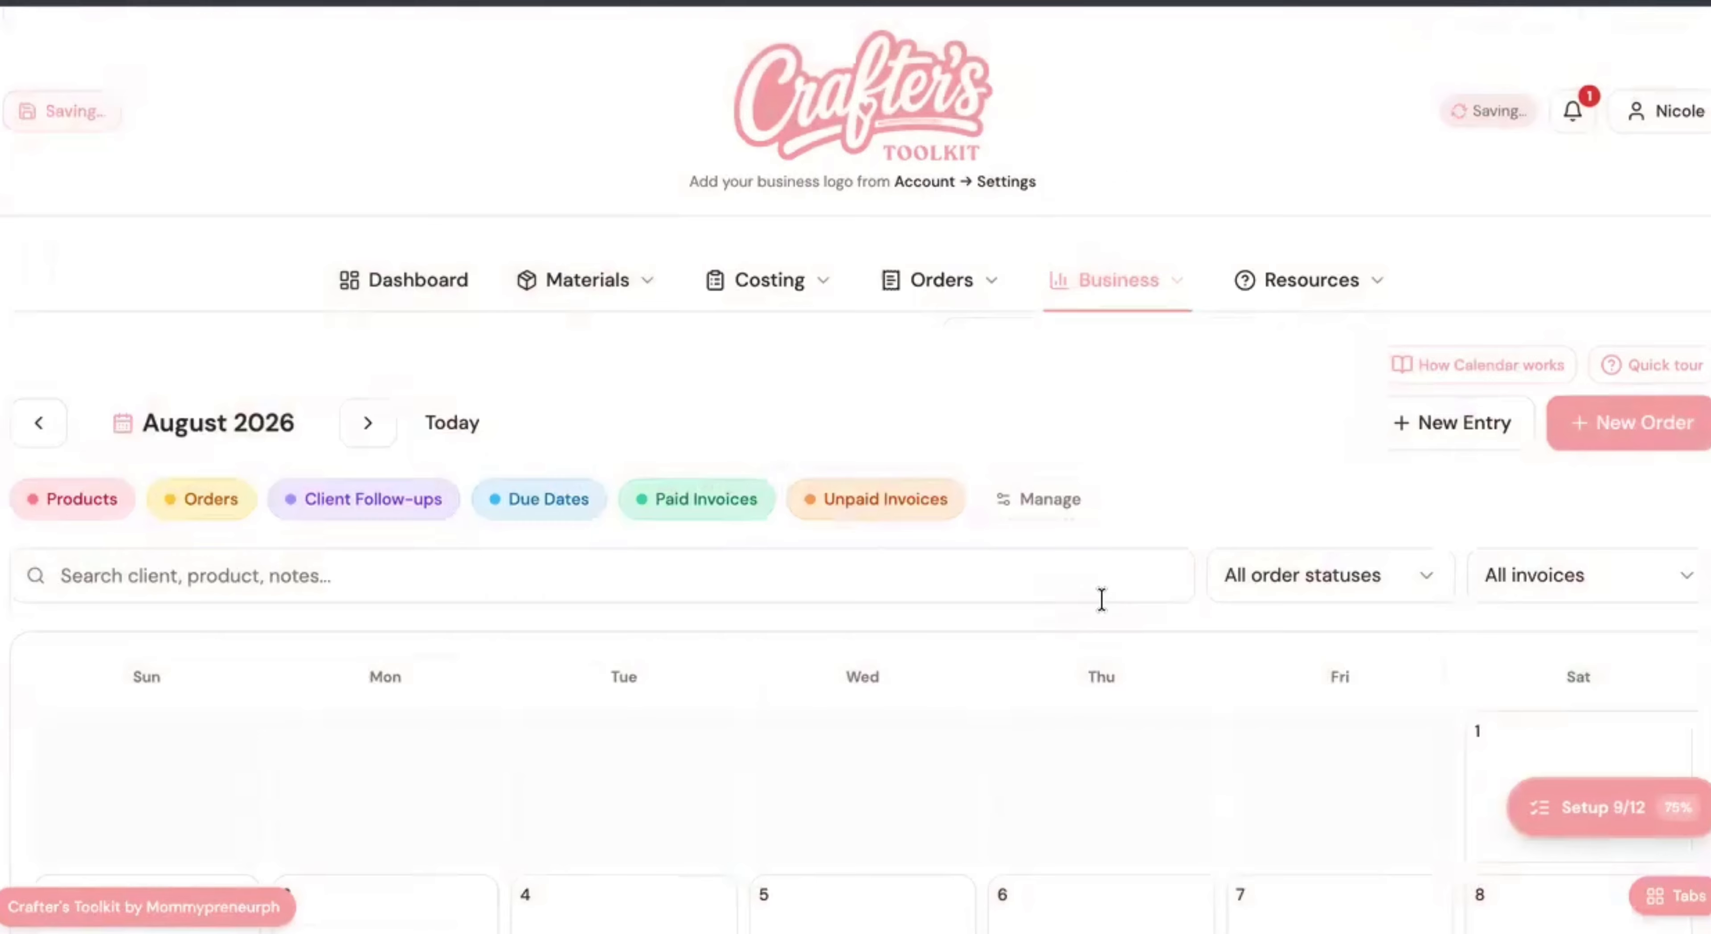
# Step: View the order on August 28 and start a new calendar entry
pyautogui.scroll(-10, 1144, 467)
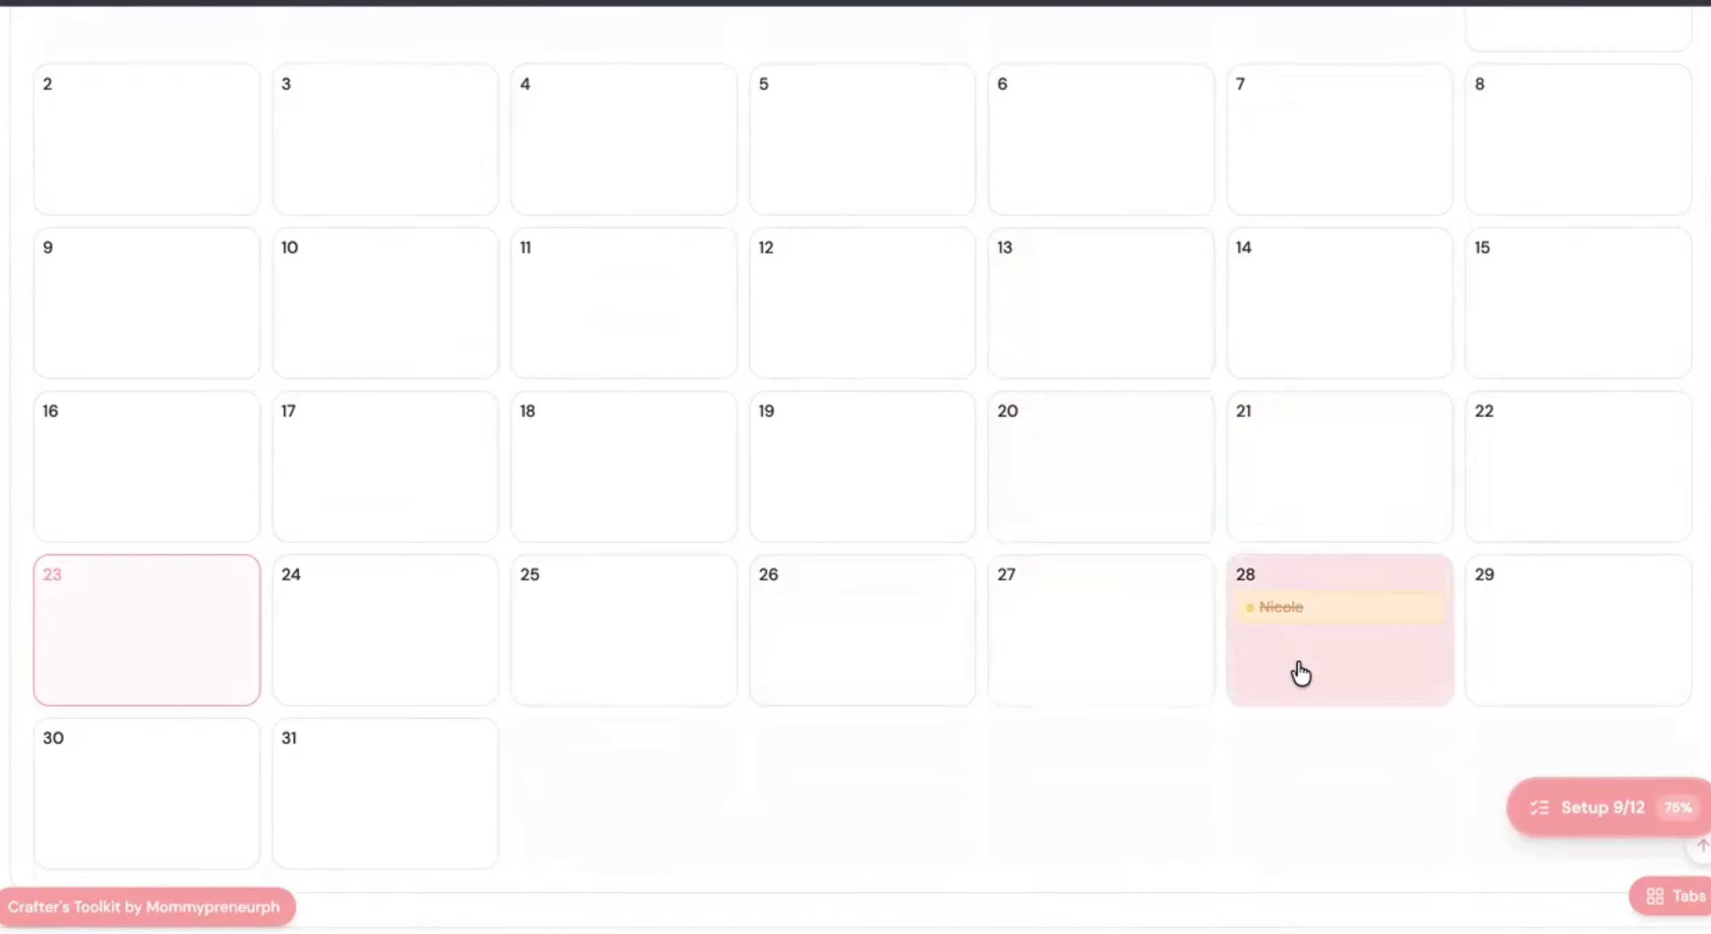
pyautogui.click(1282, 607)
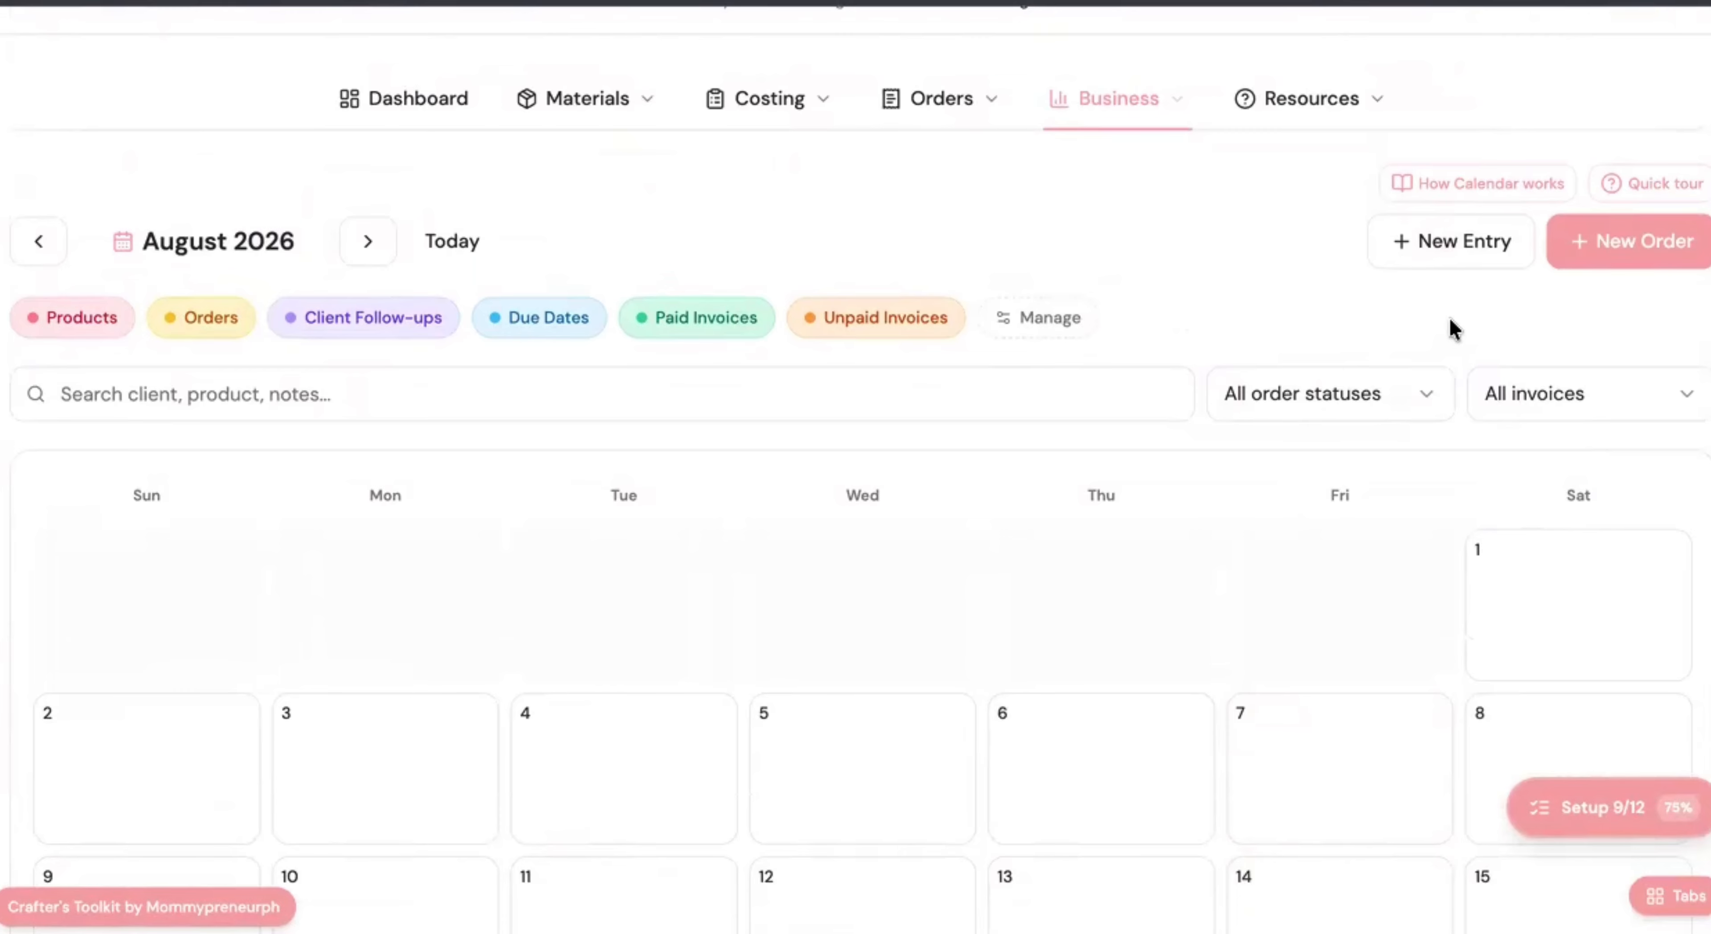
pyautogui.click(1473, 256)
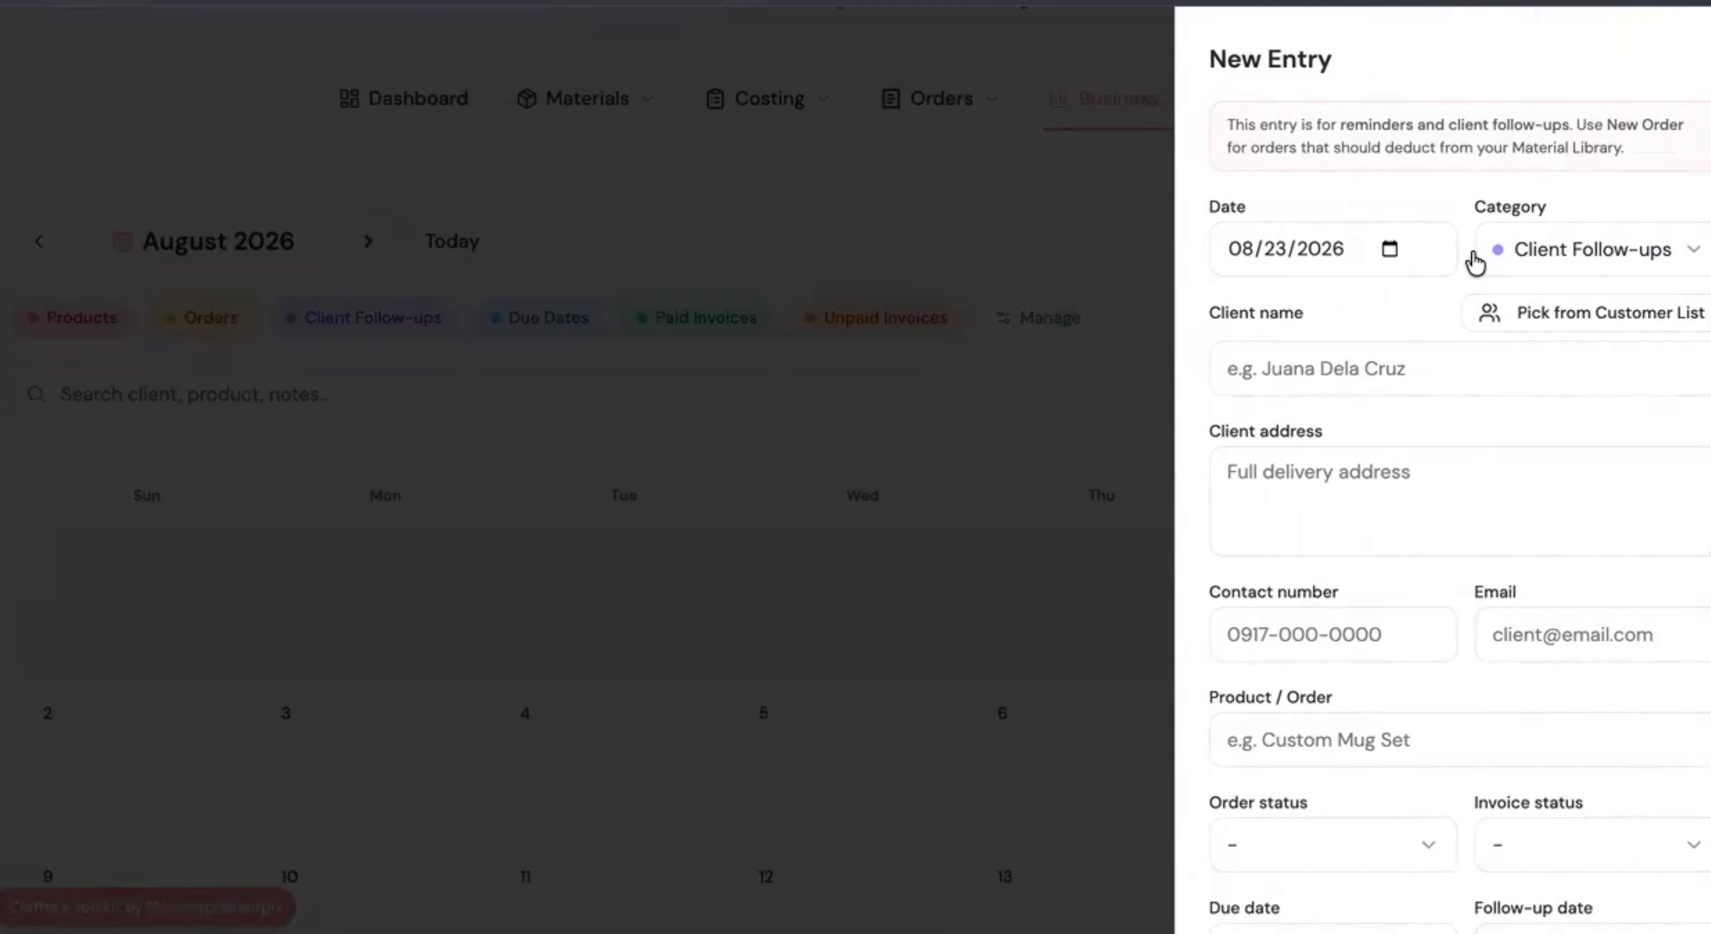
# Step: Save a new Notebook Bundle order with status In Production and invoice Paid
pyautogui.press('Escape')
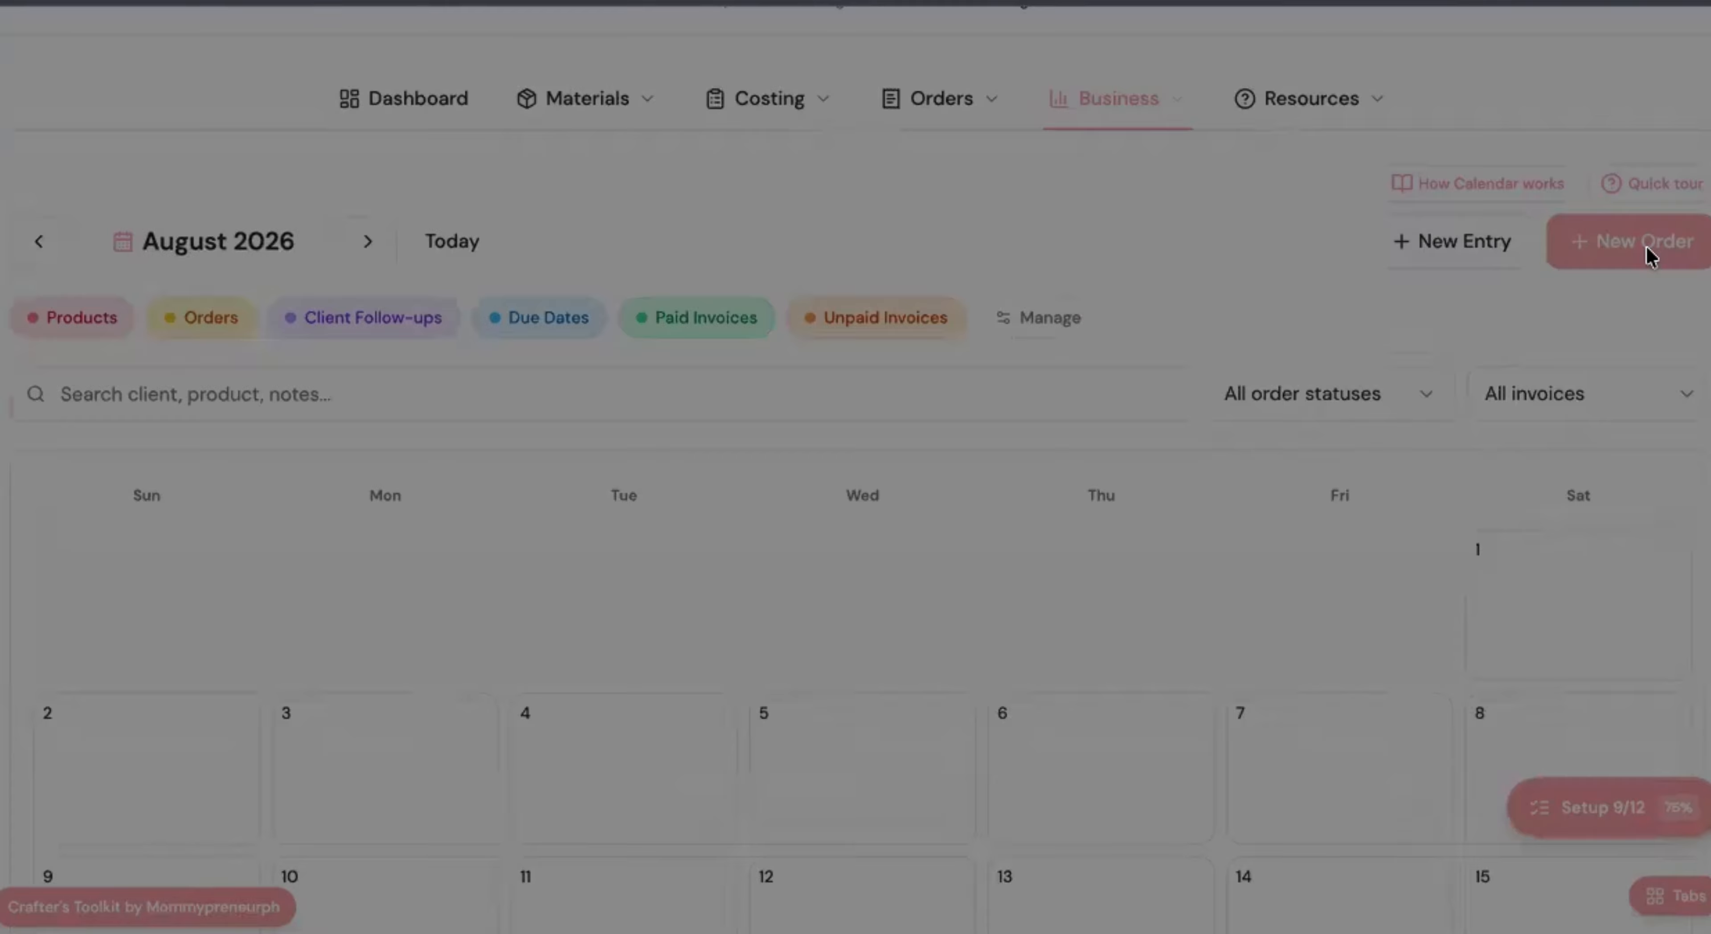
pyautogui.click(1651, 256)
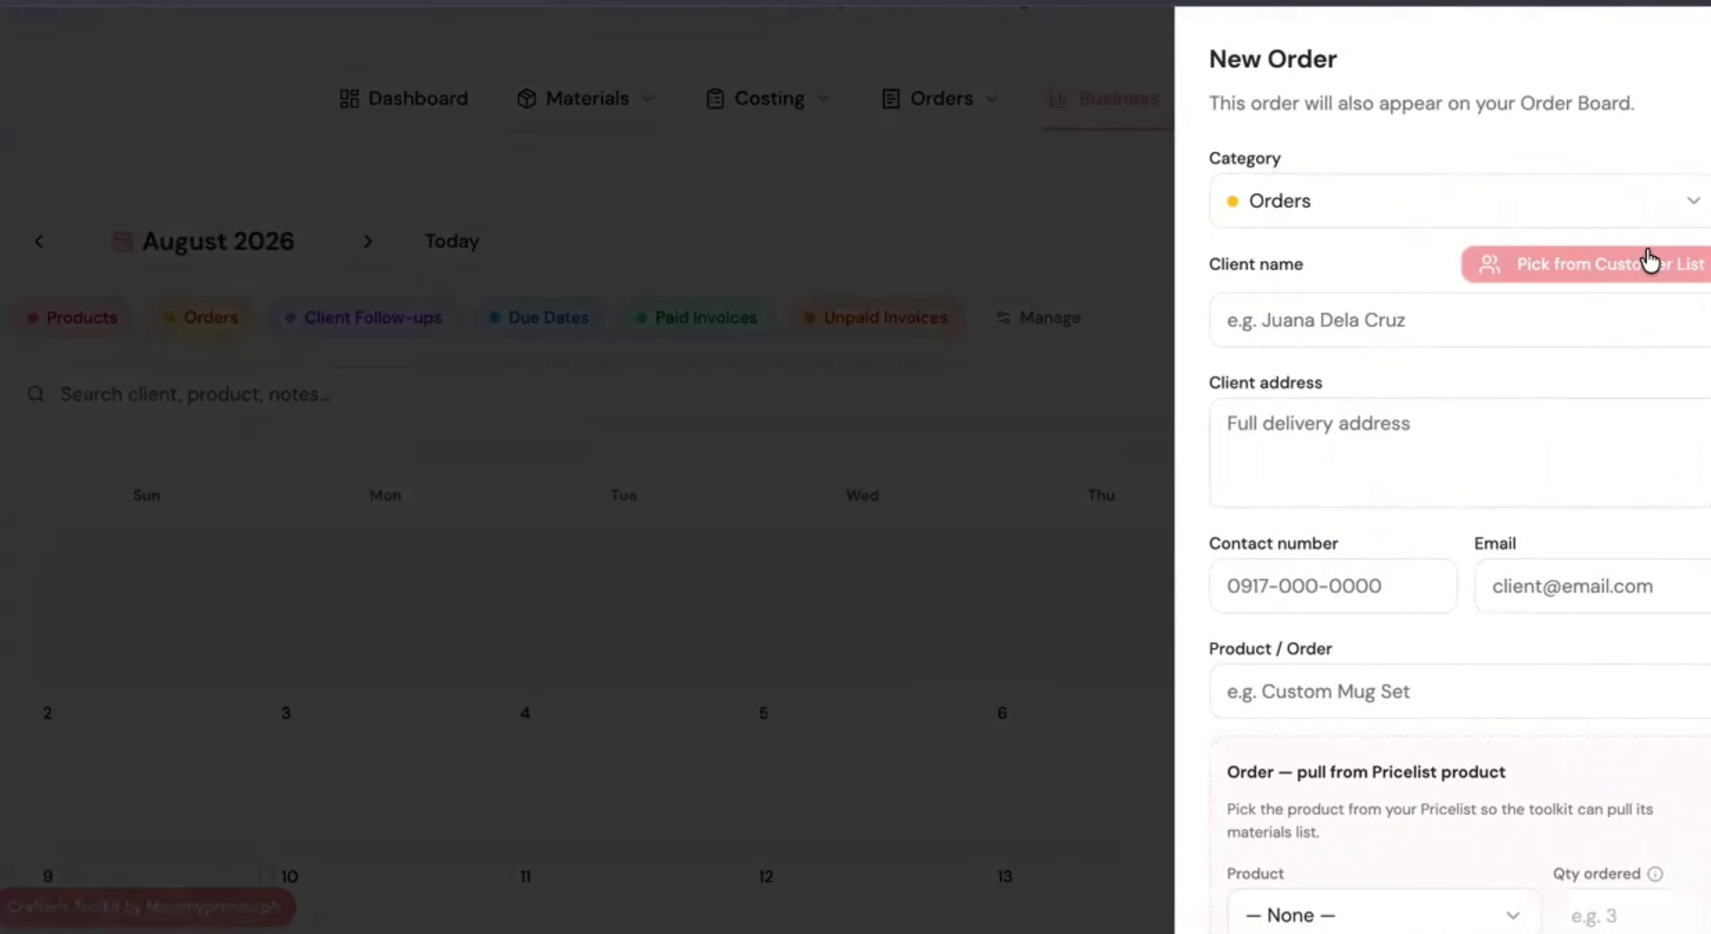
pyautogui.scroll(-5, 1363, 409)
pyautogui.scroll(5, 1364, 401)
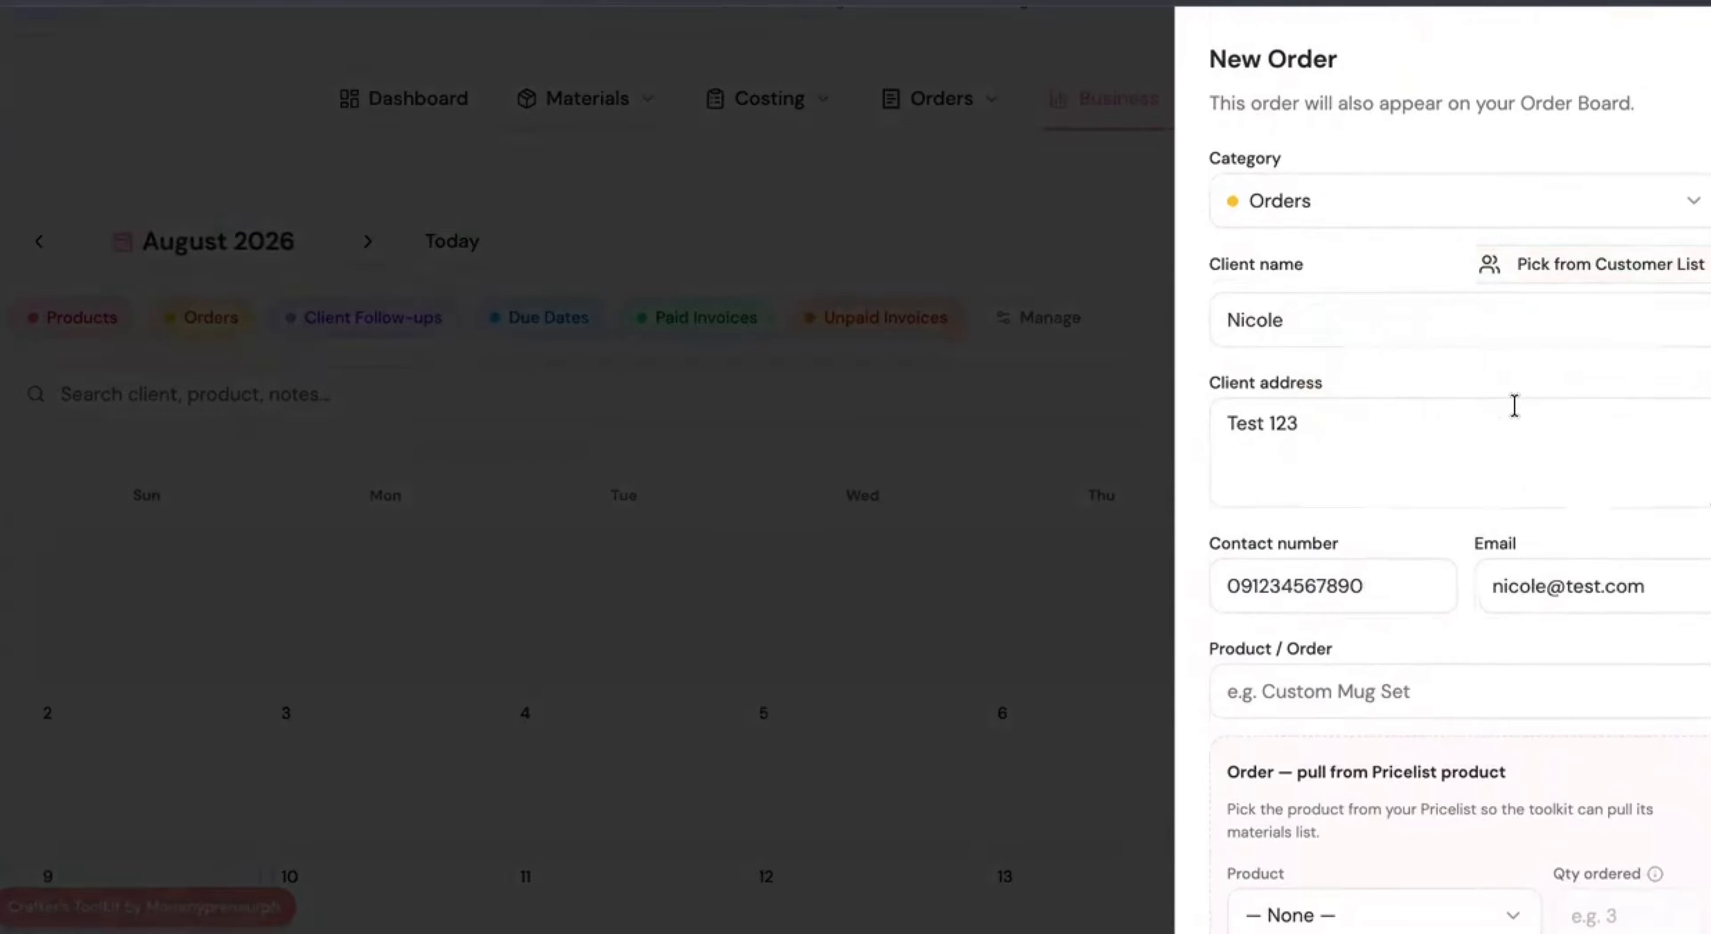
pyautogui.scroll(-5, 1502, 375)
pyautogui.click(1379, 482)
pyautogui.click(1405, 661)
pyautogui.scroll(-4, 1566, 459)
pyautogui.click(1409, 440)
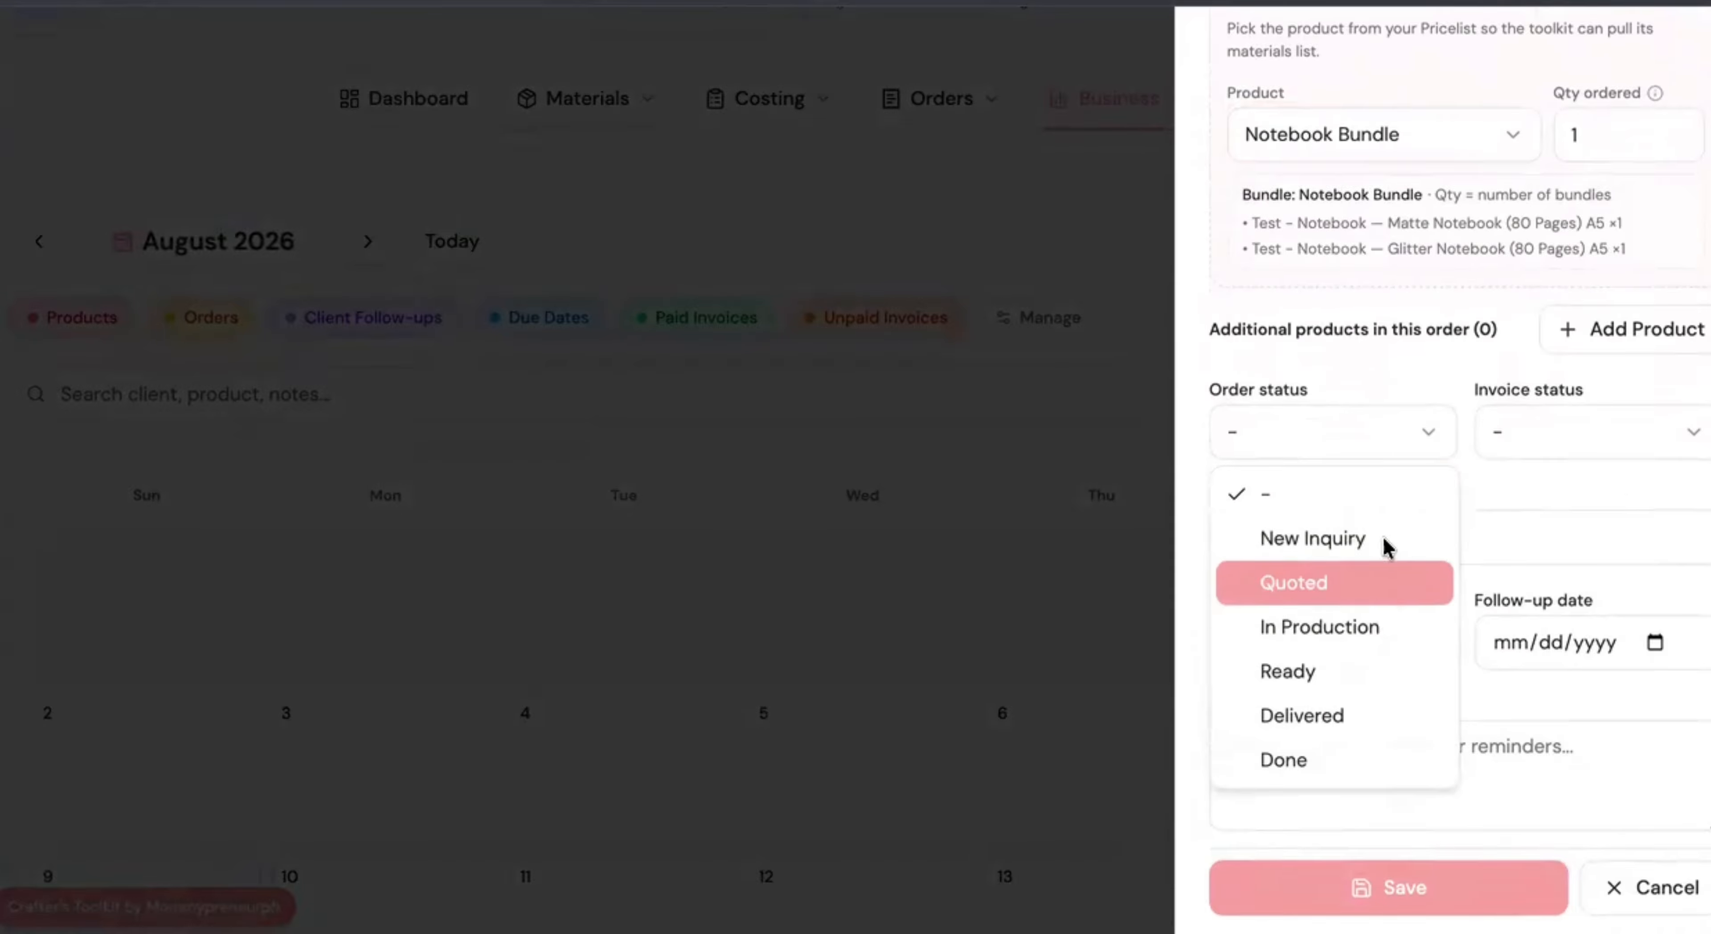
pyautogui.click(1319, 627)
pyautogui.click(1591, 432)
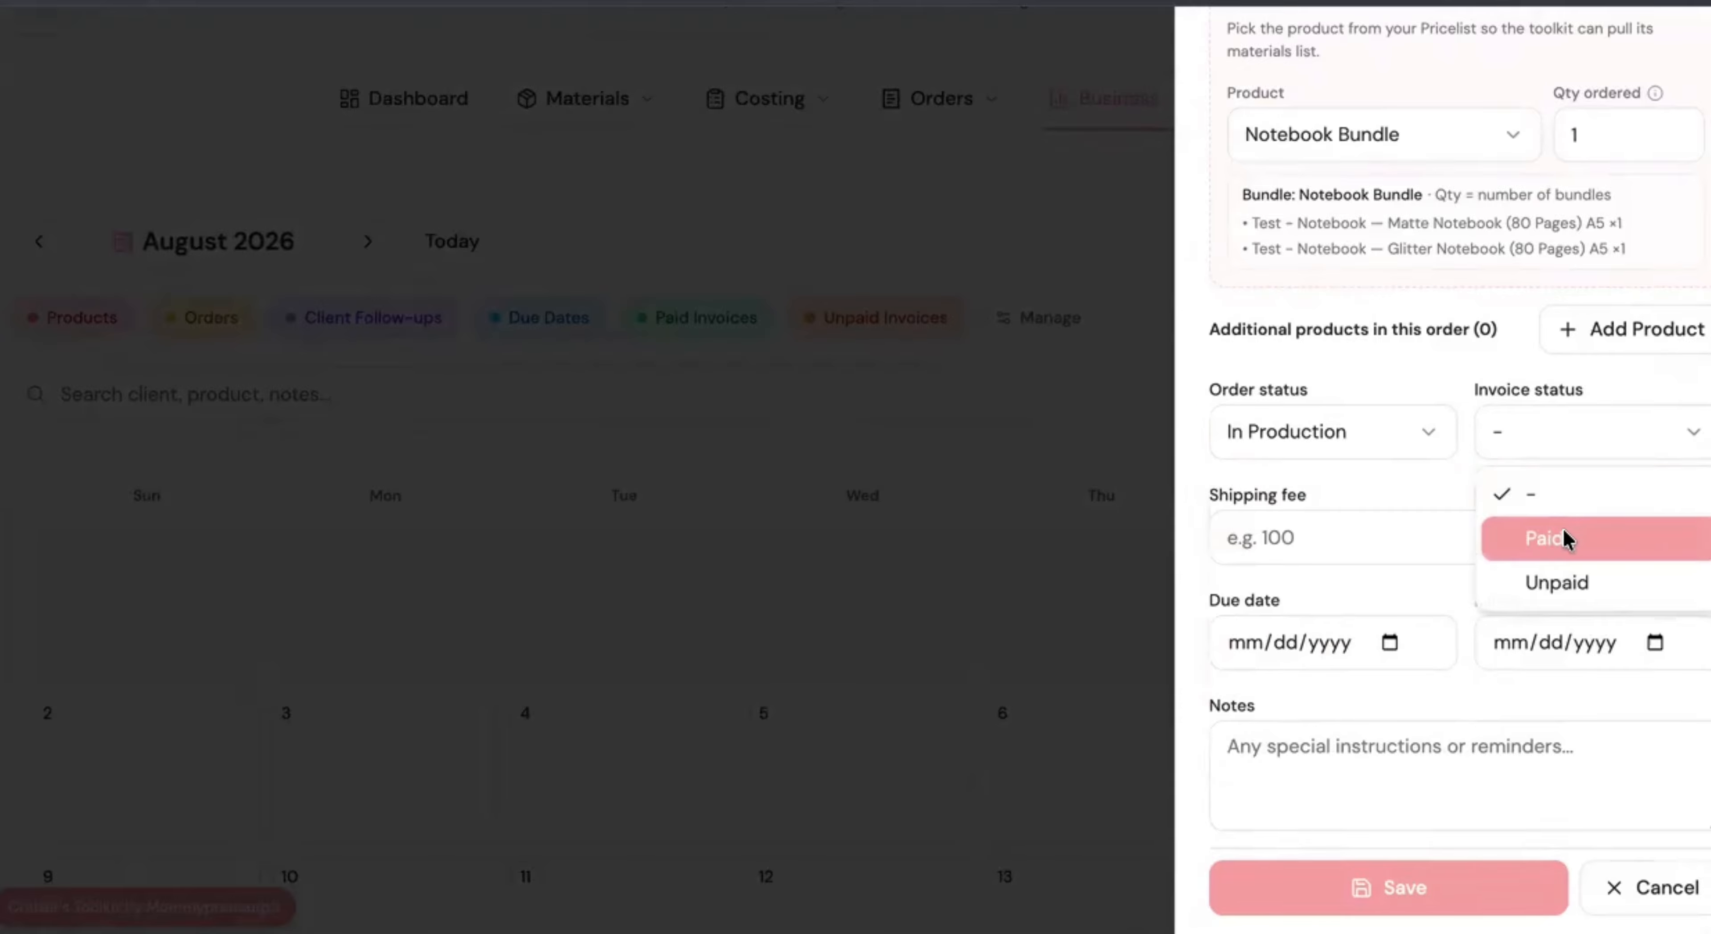
pyautogui.click(1540, 539)
pyautogui.click(1389, 887)
pyautogui.click(1588, 670)
# Step: Delete the test order card from the Order Board's In Production column
pyautogui.scroll(-8, 184, 588)
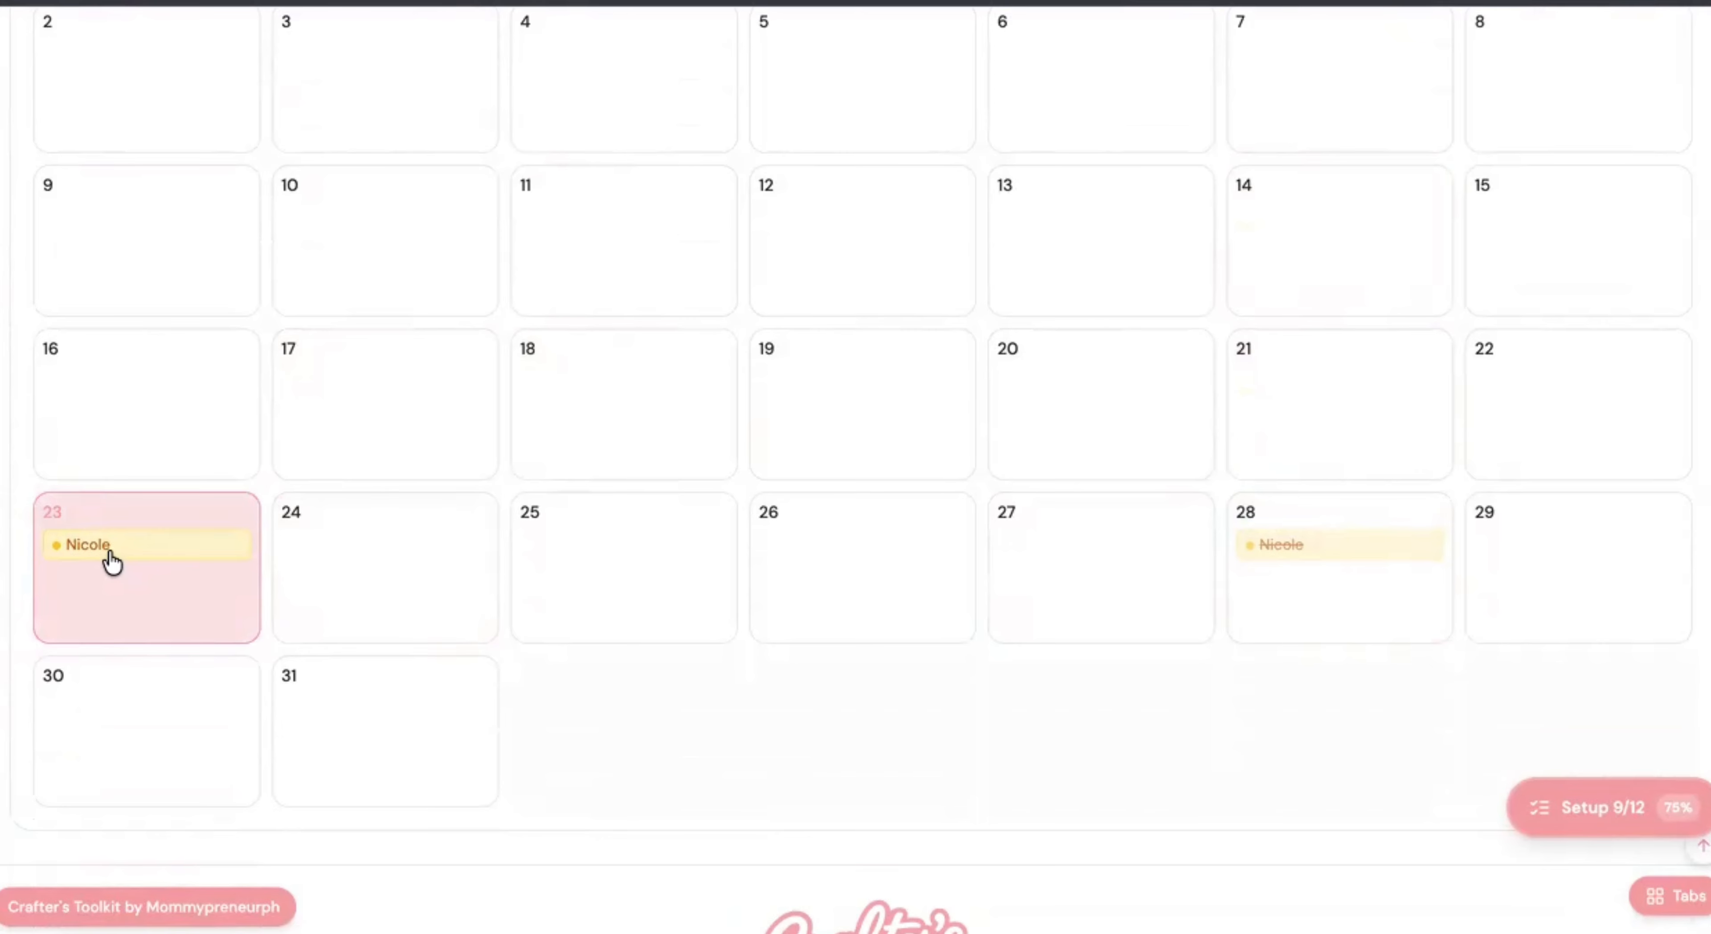
pyautogui.scroll(10, 114, 561)
pyautogui.moveTo(936, 280)
pyautogui.click(927, 355)
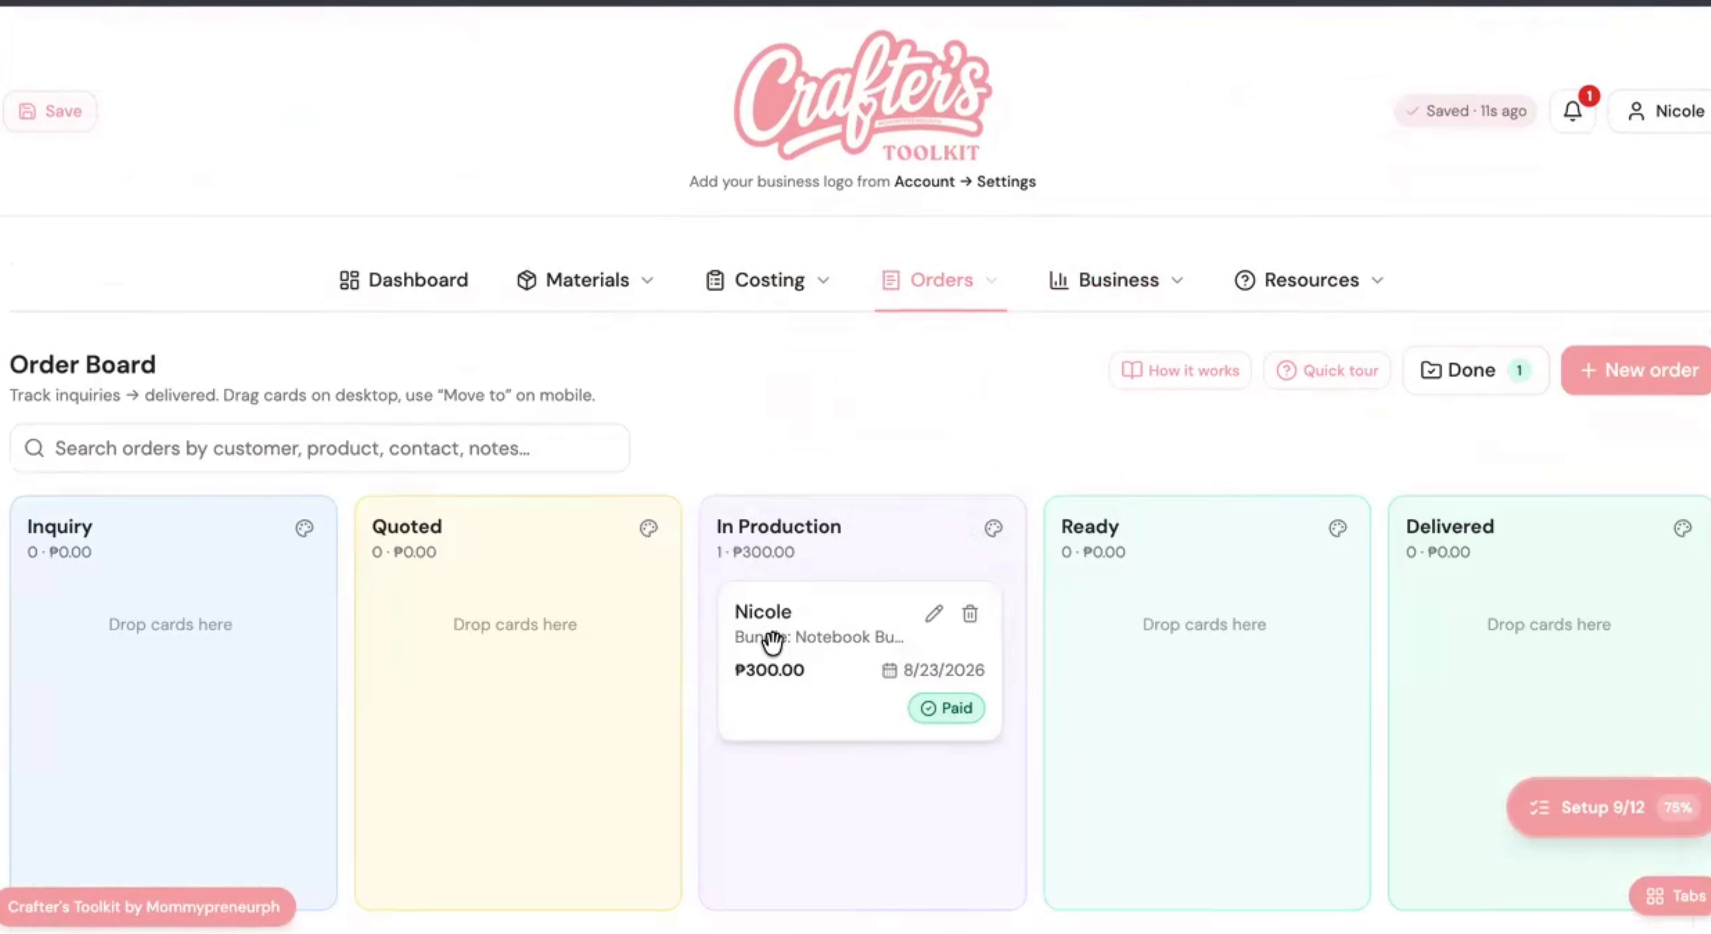
pyautogui.click(970, 613)
pyautogui.moveTo(1036, 279)
pyautogui.click(1130, 370)
pyautogui.scroll(-10, 191, 573)
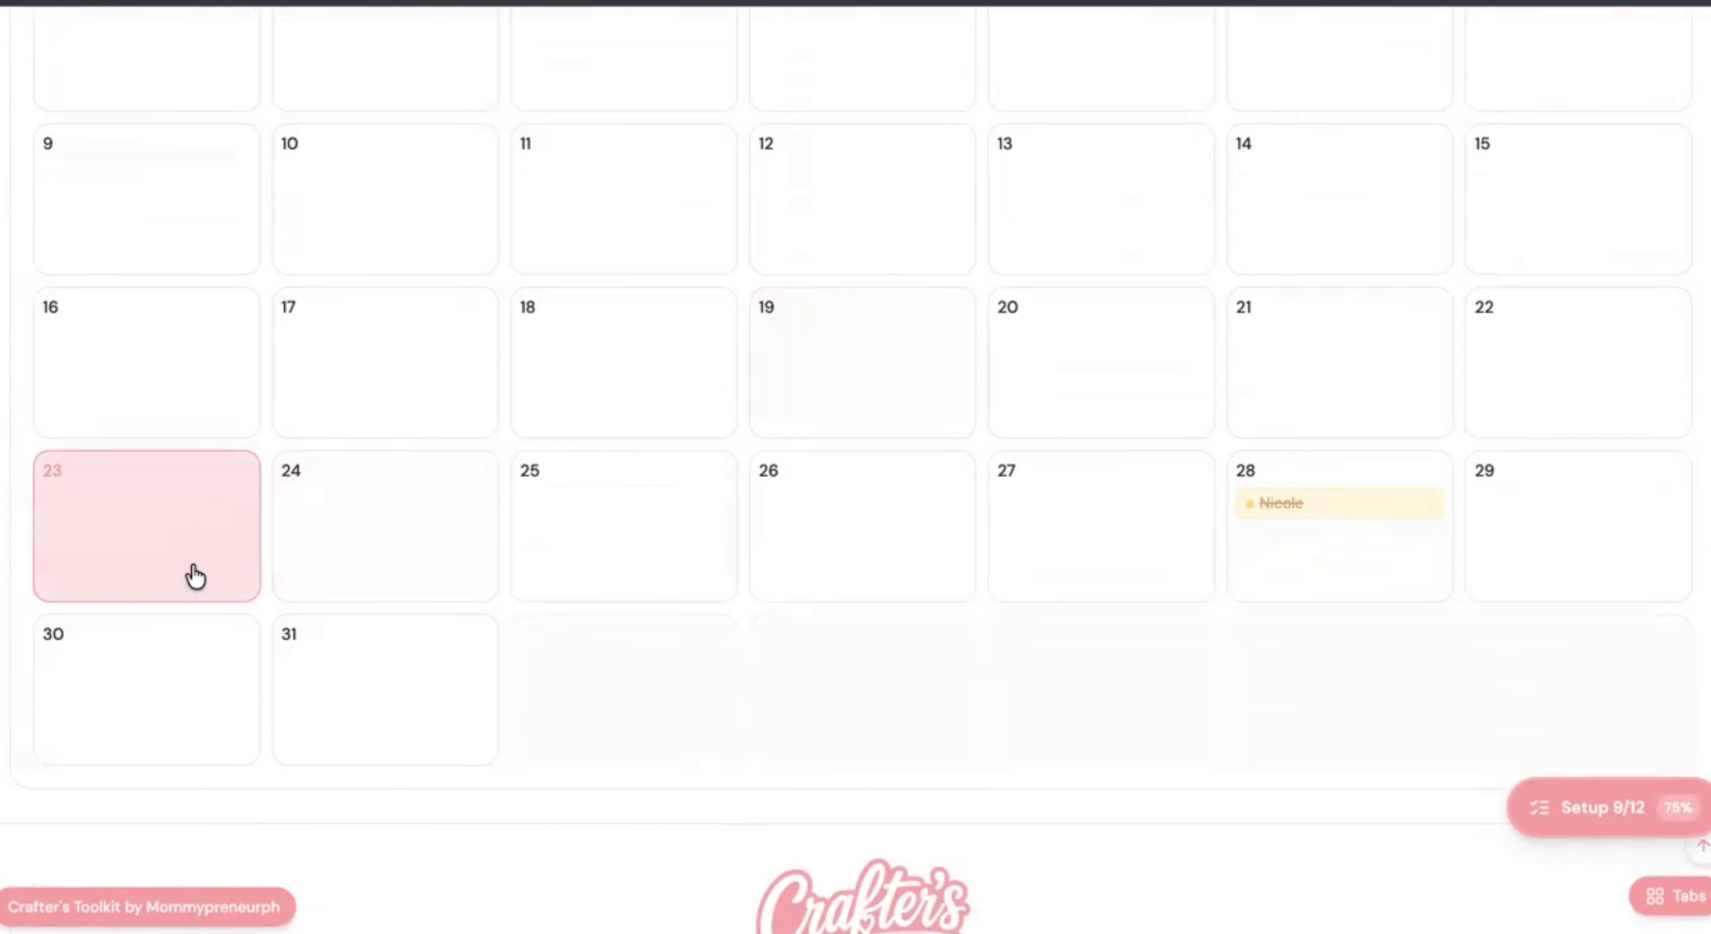
pyautogui.scroll(8, 192, 573)
# Step: Open the Google Sheets Master File and look over its FOR SALE TEMPLATES sheet
pyautogui.moveTo(1131, 65)
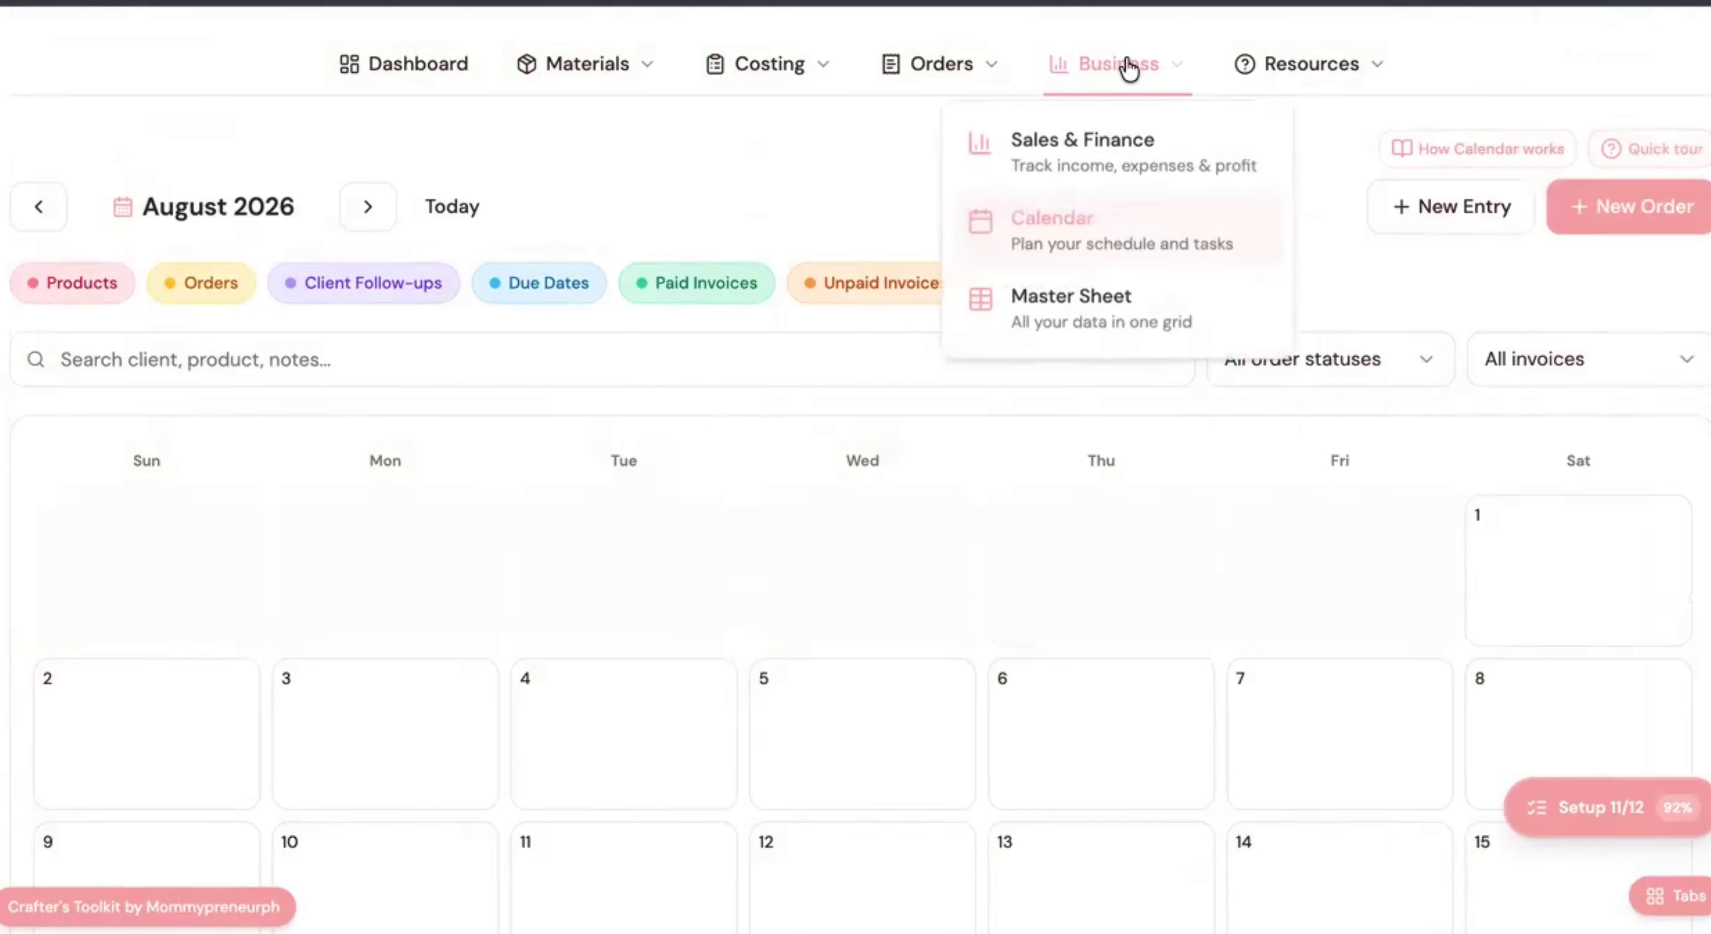
pyautogui.click(1056, 322)
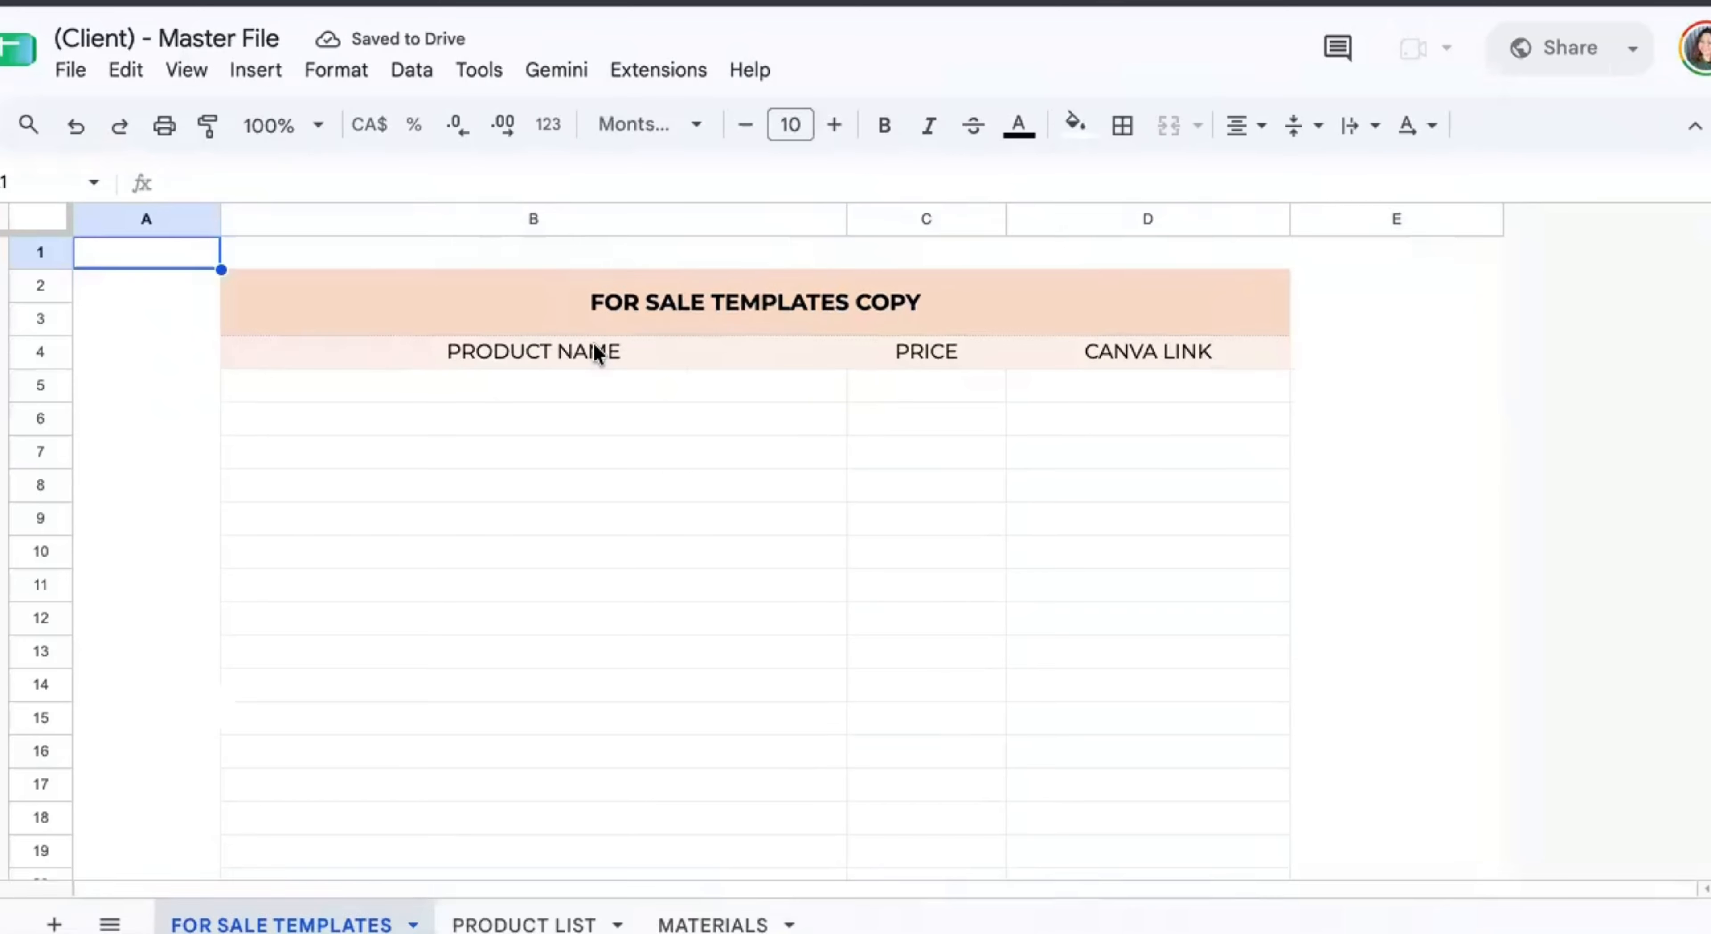
pyautogui.scroll(-5, 535, 622)
pyautogui.scroll(5, 538, 624)
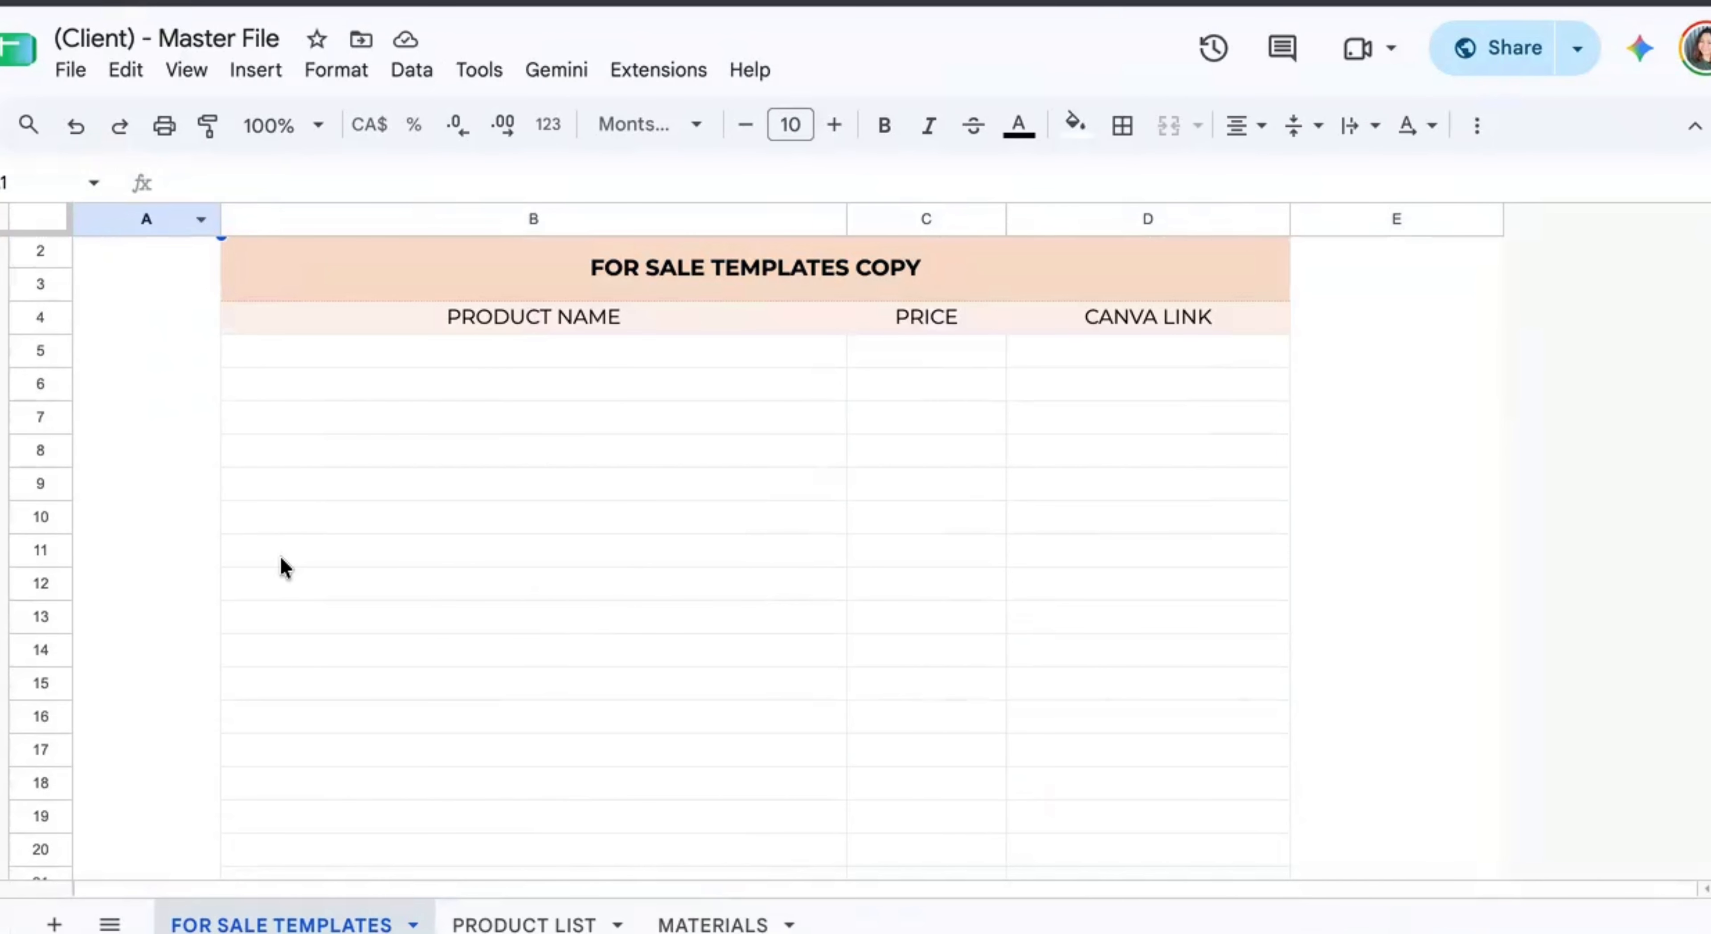
pyautogui.click(66, 73)
pyautogui.click(664, 483)
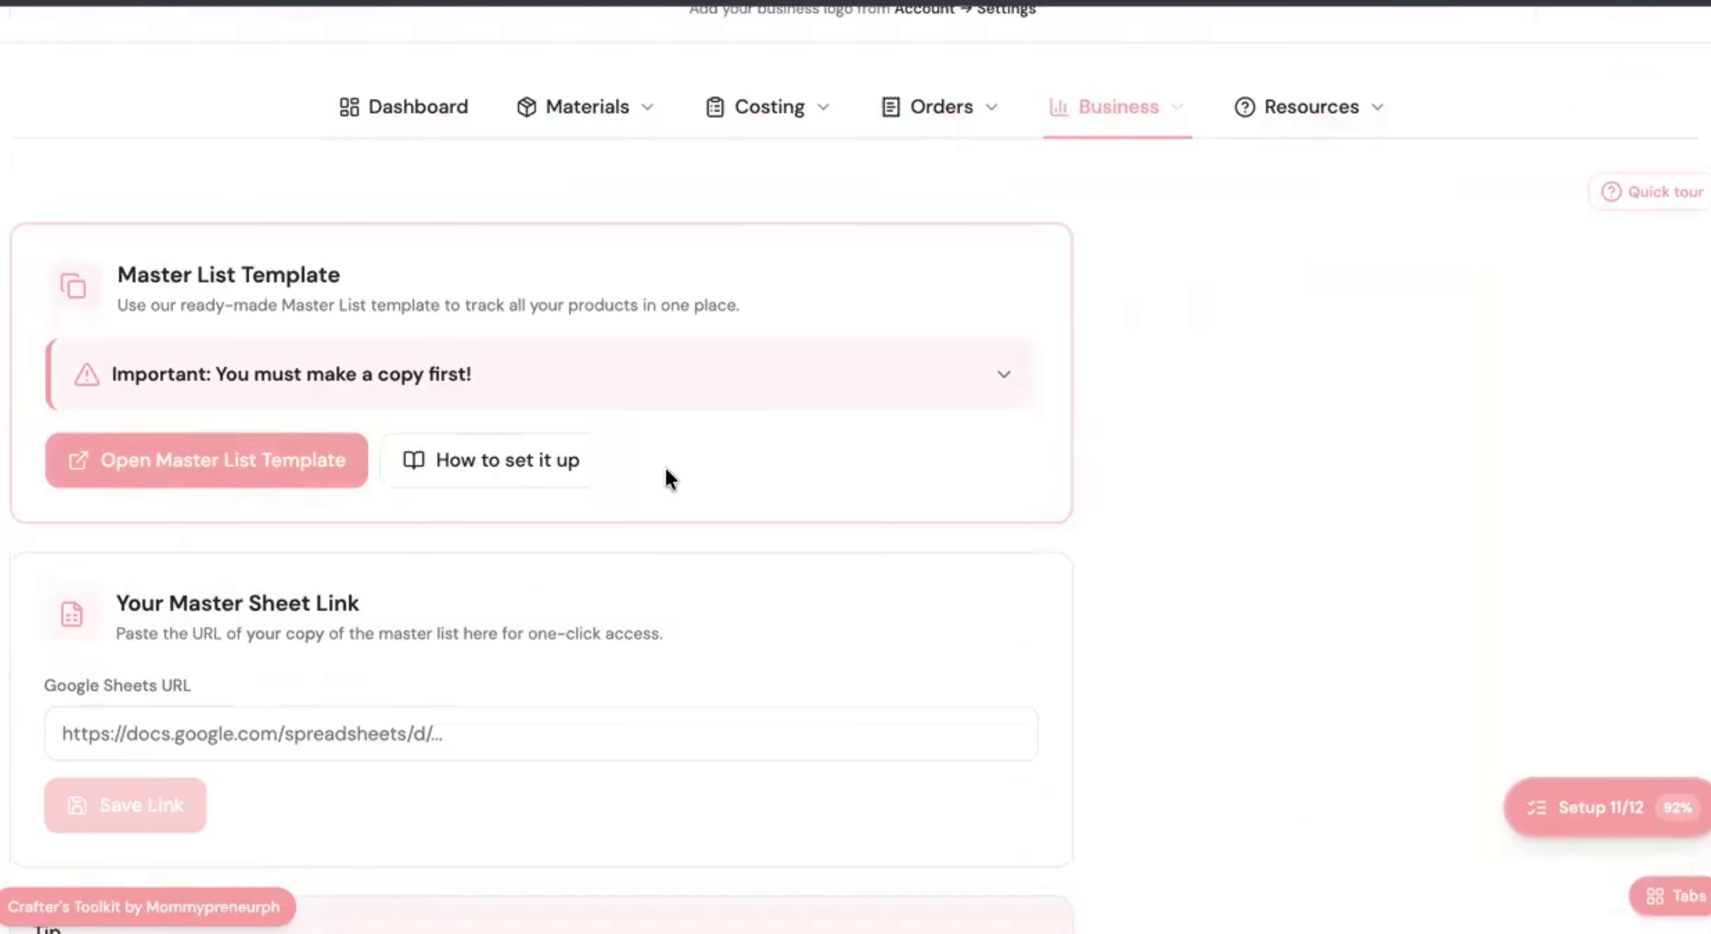
pyautogui.click(474, 453)
pyautogui.click(1183, 331)
pyautogui.scroll(-5, 762, 737)
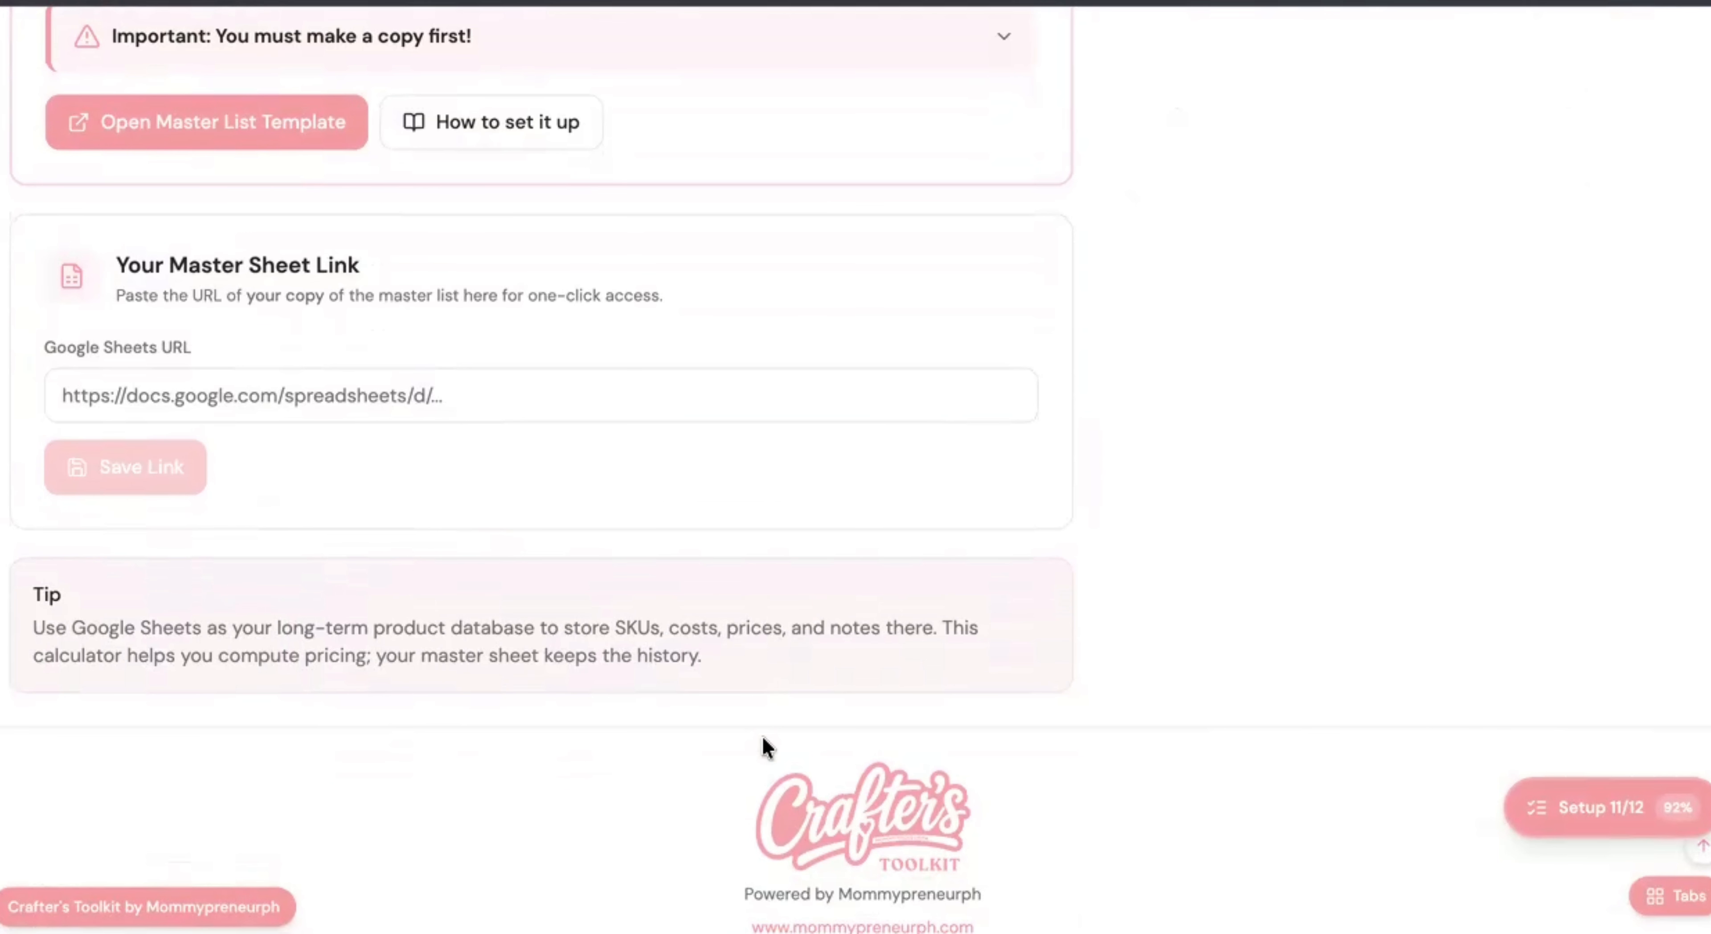
pyautogui.click(477, 395)
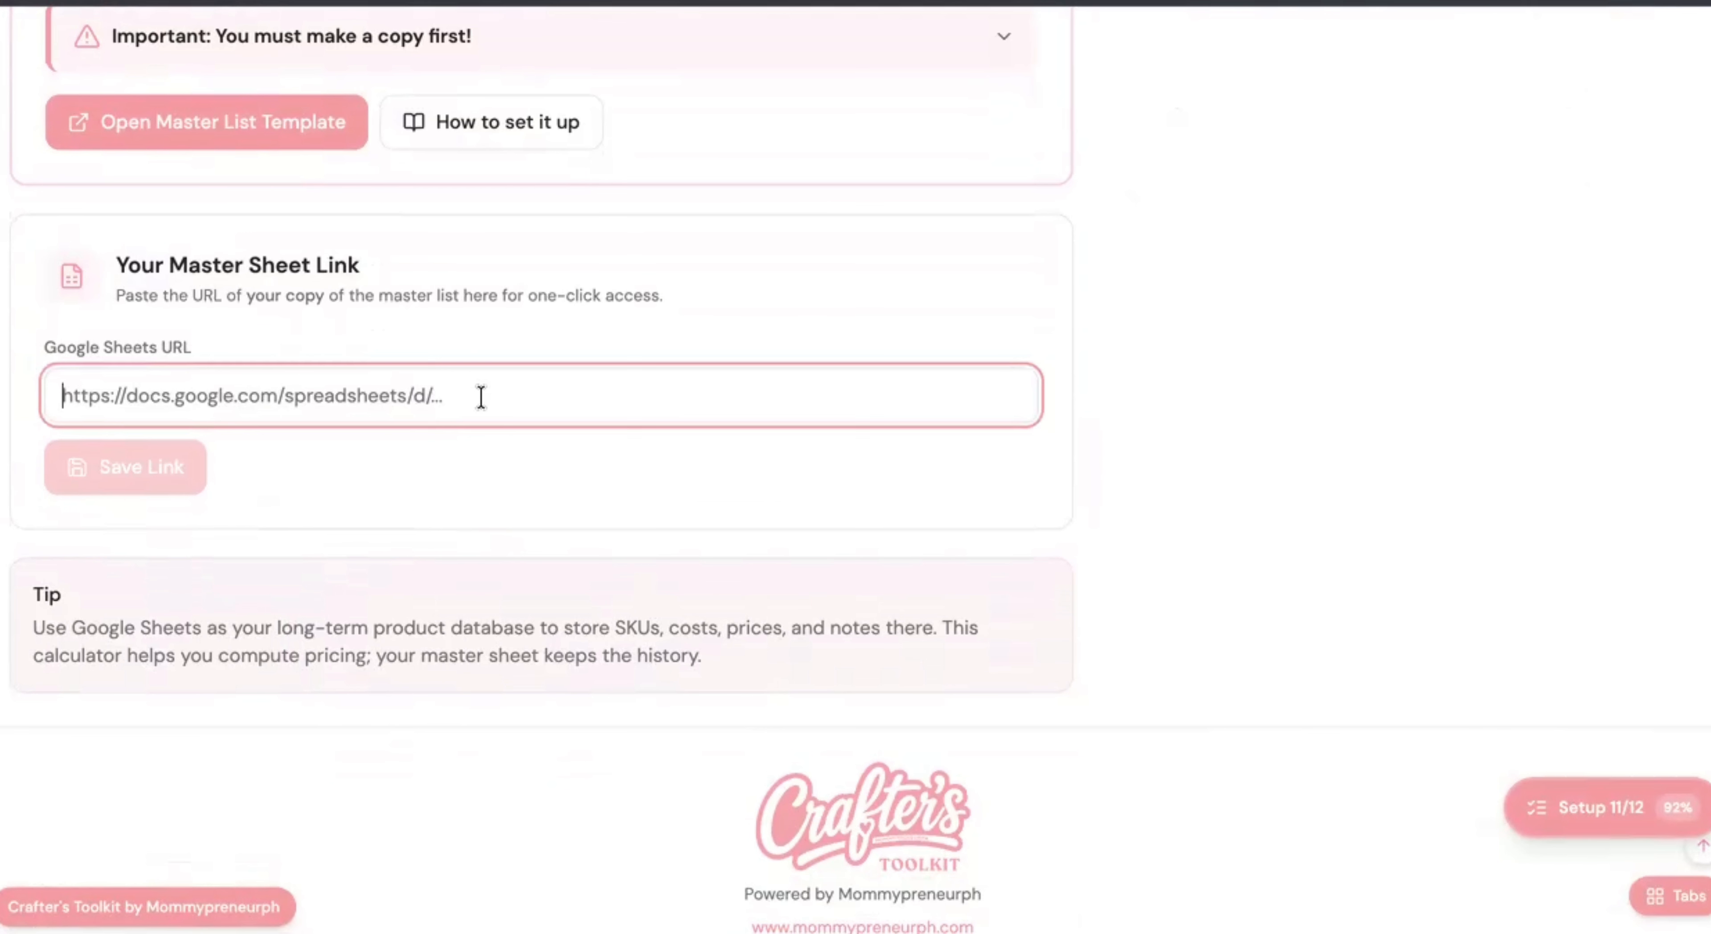
pyautogui.click(499, 477)
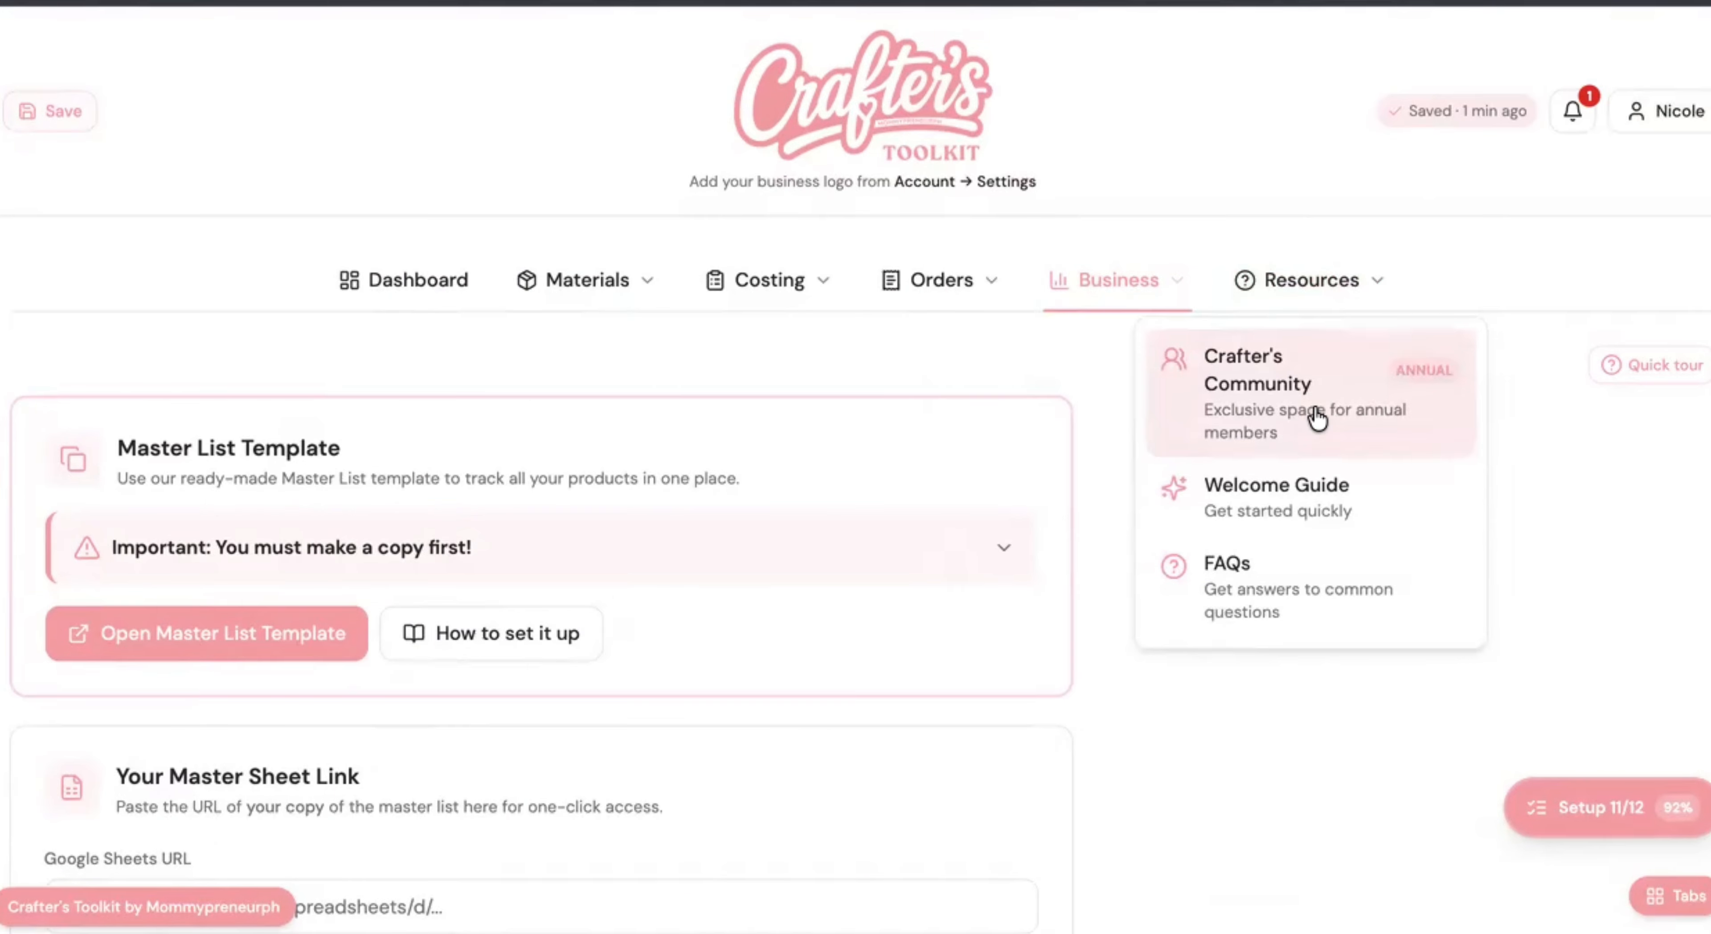
pyautogui.click(1318, 419)
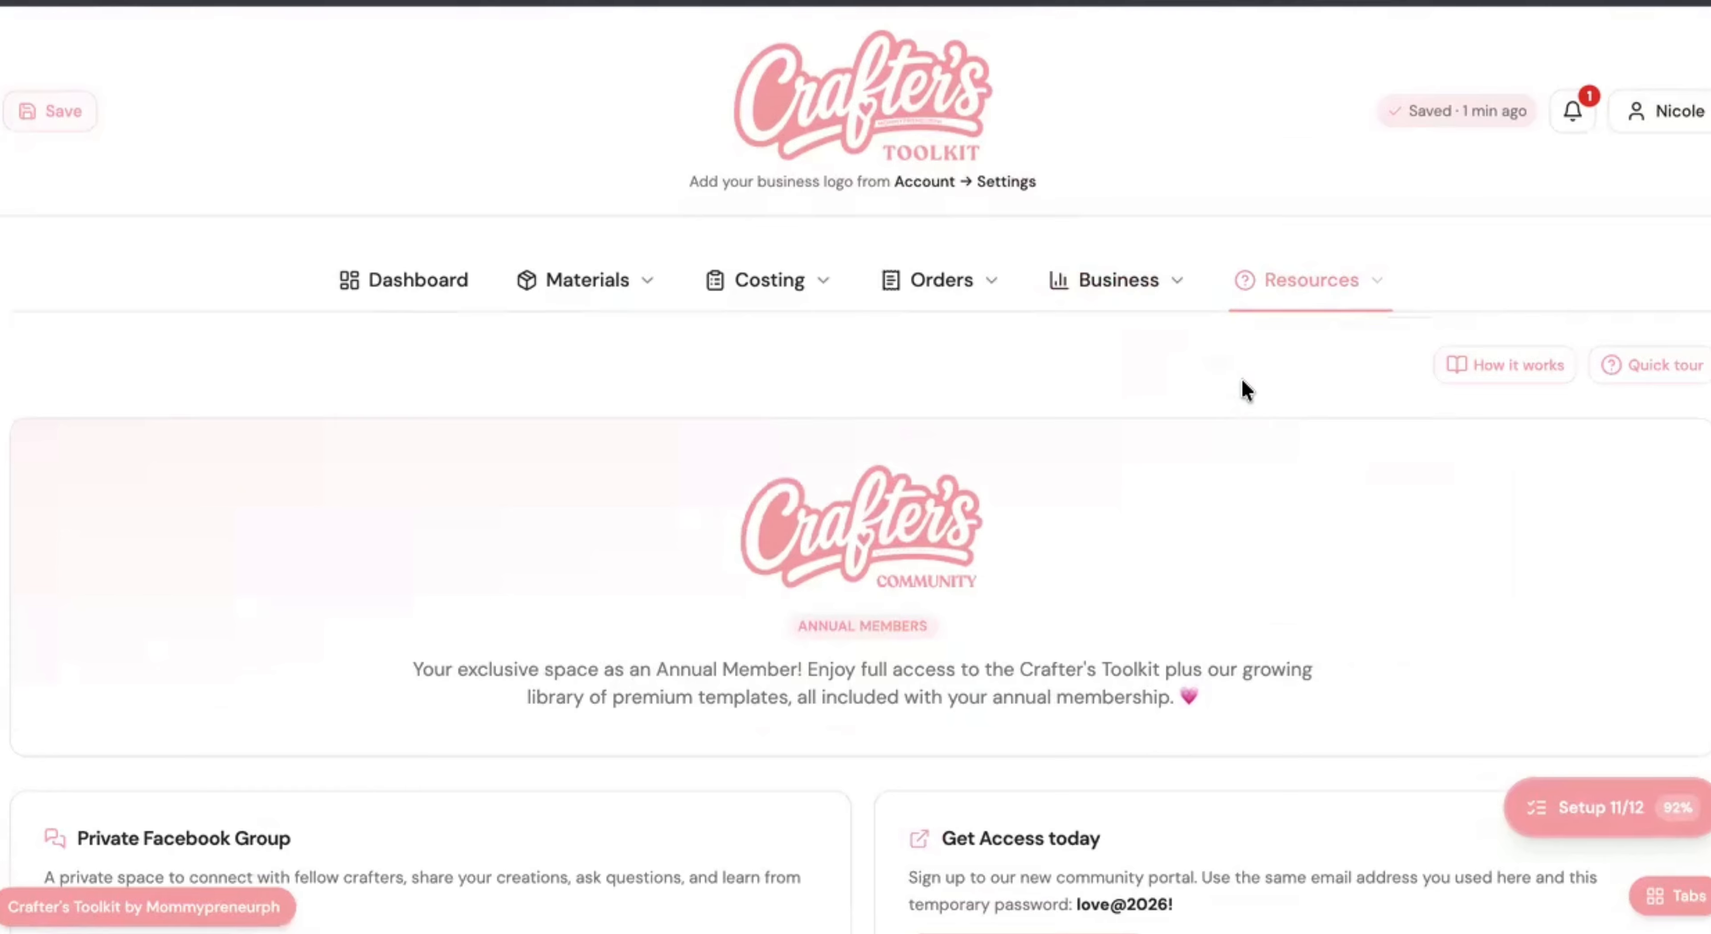
# Step: Scroll the Crafter's Community resources page and launch the portal with Access community
pyautogui.scroll(-2, 1242, 387)
pyautogui.scroll(-2, 1246, 391)
pyautogui.scroll(-3, 1246, 391)
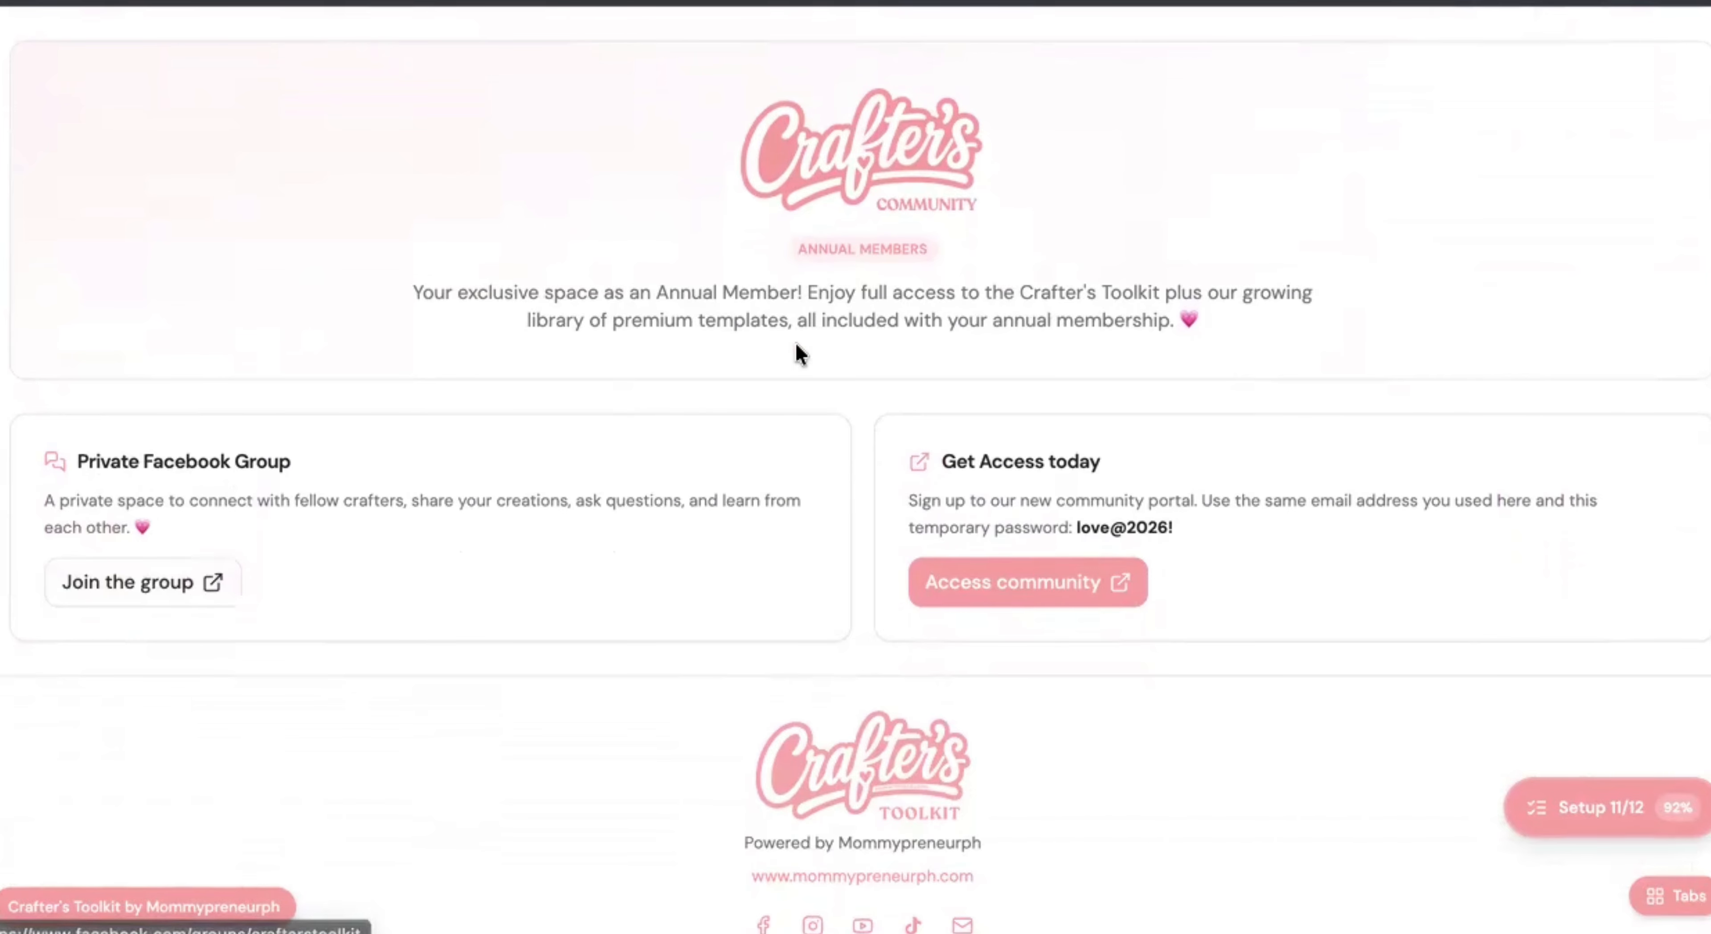
pyautogui.click(1032, 590)
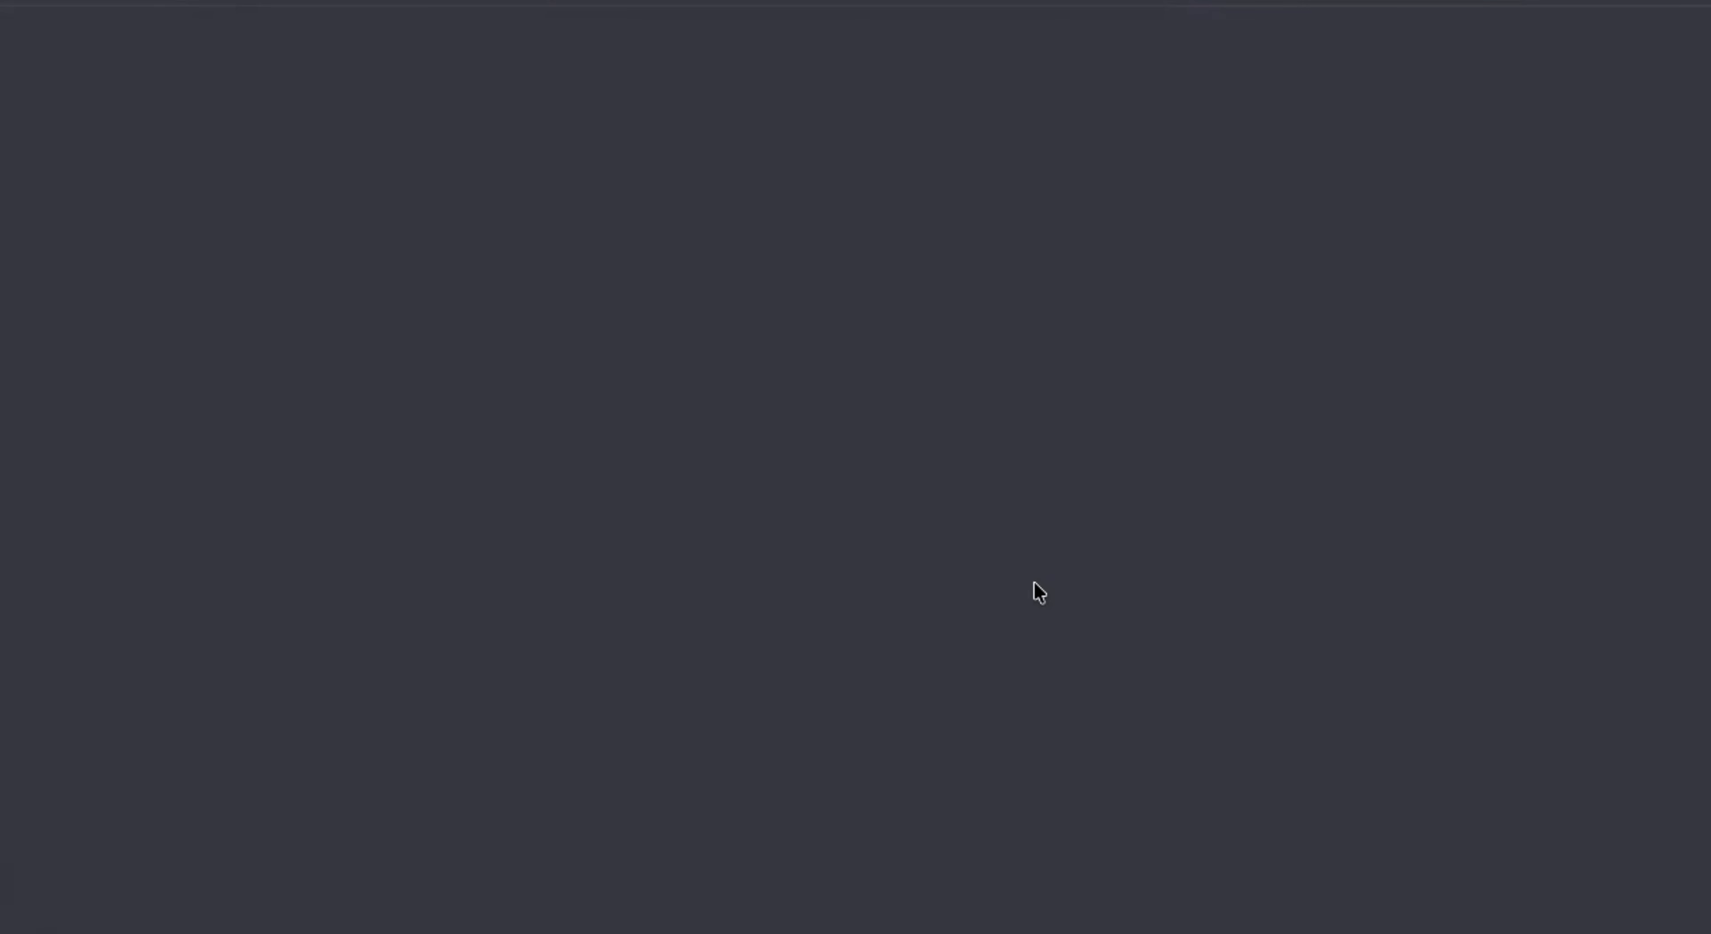
# Step: Sign in with the account e-mail and temporary password, correcting the mistyped password
pyautogui.click(972, 478)
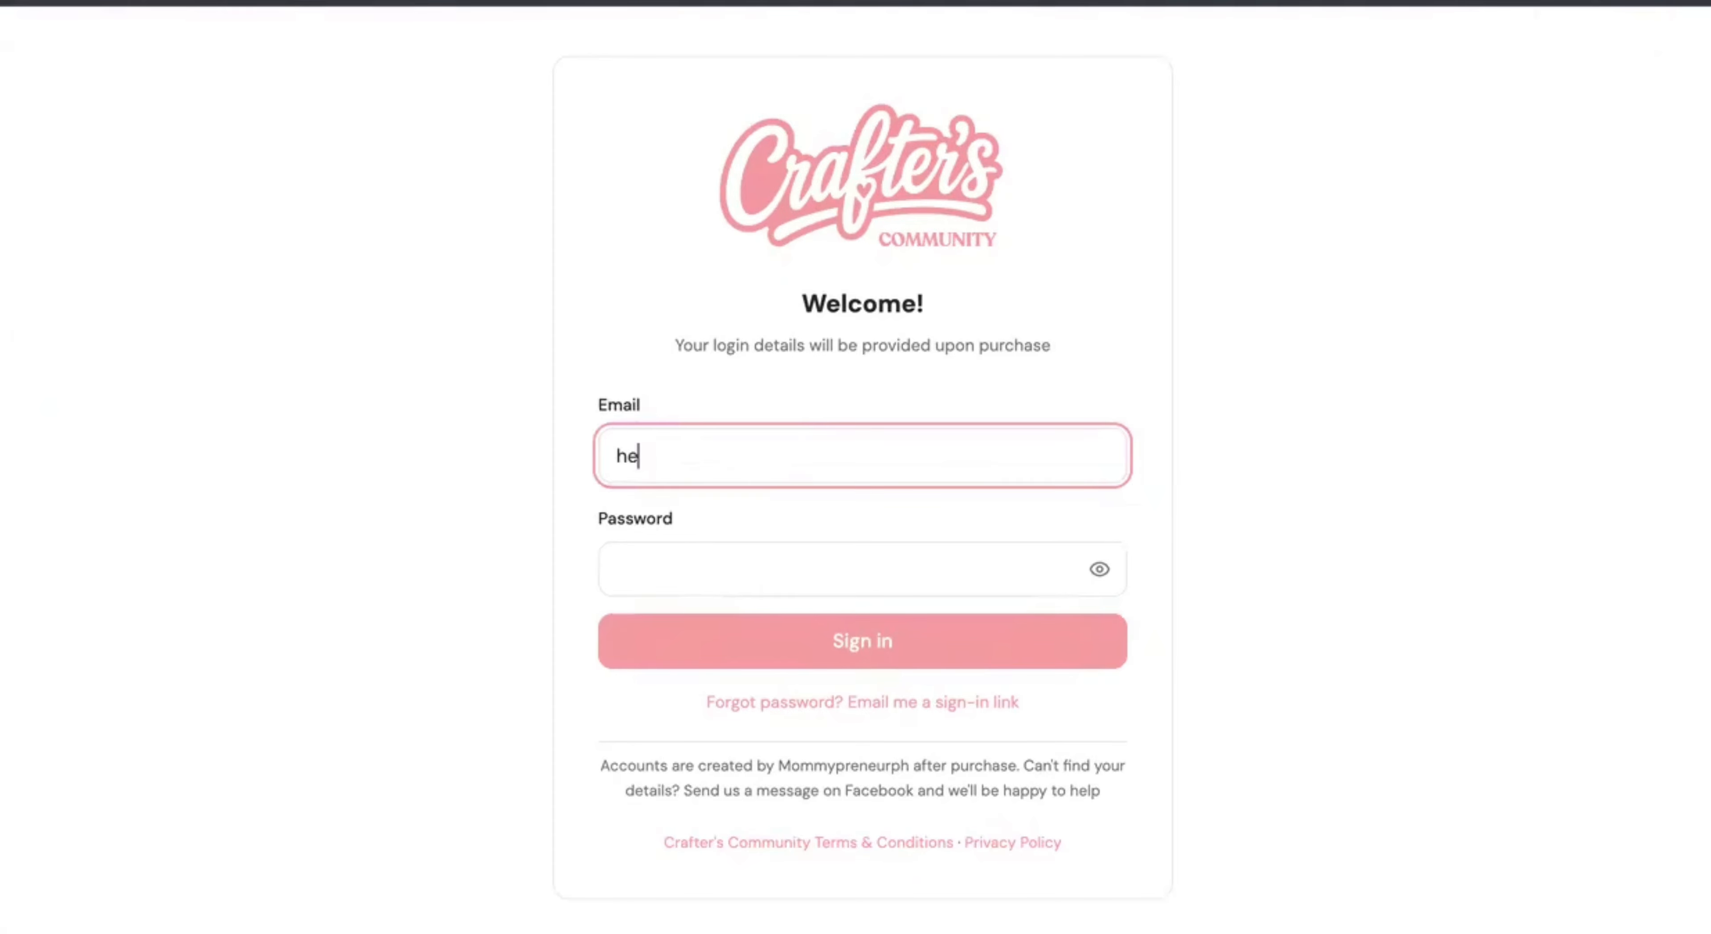
pyautogui.press('Tab')
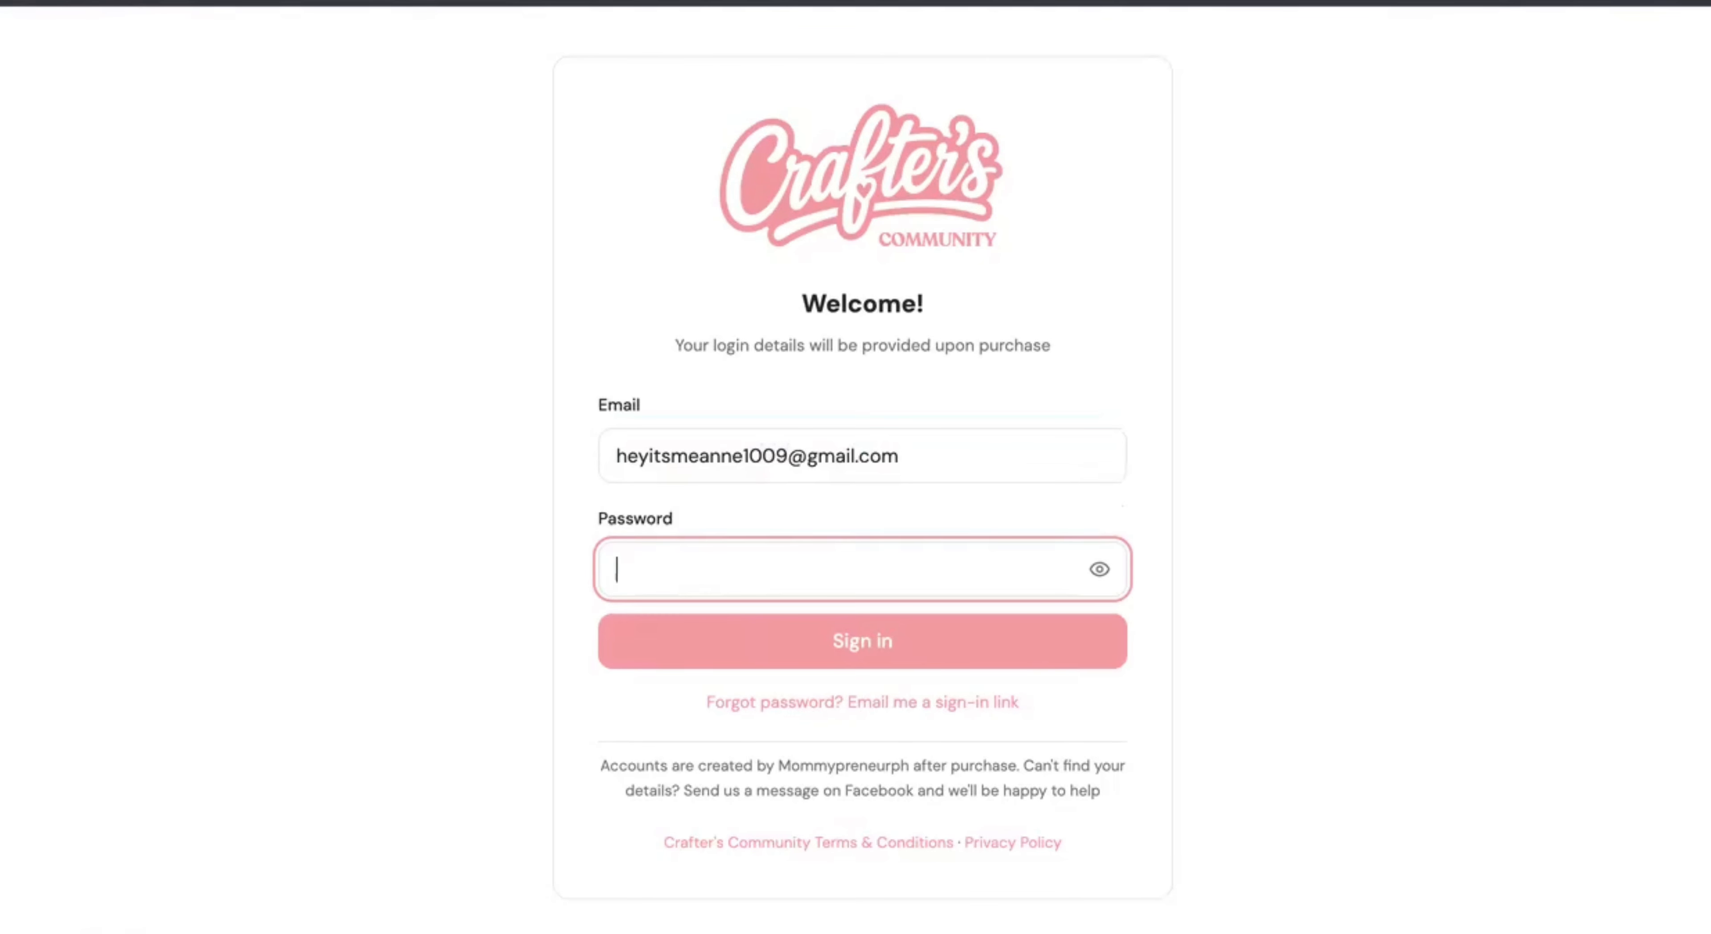
pyautogui.click(978, 649)
pyautogui.click(1100, 569)
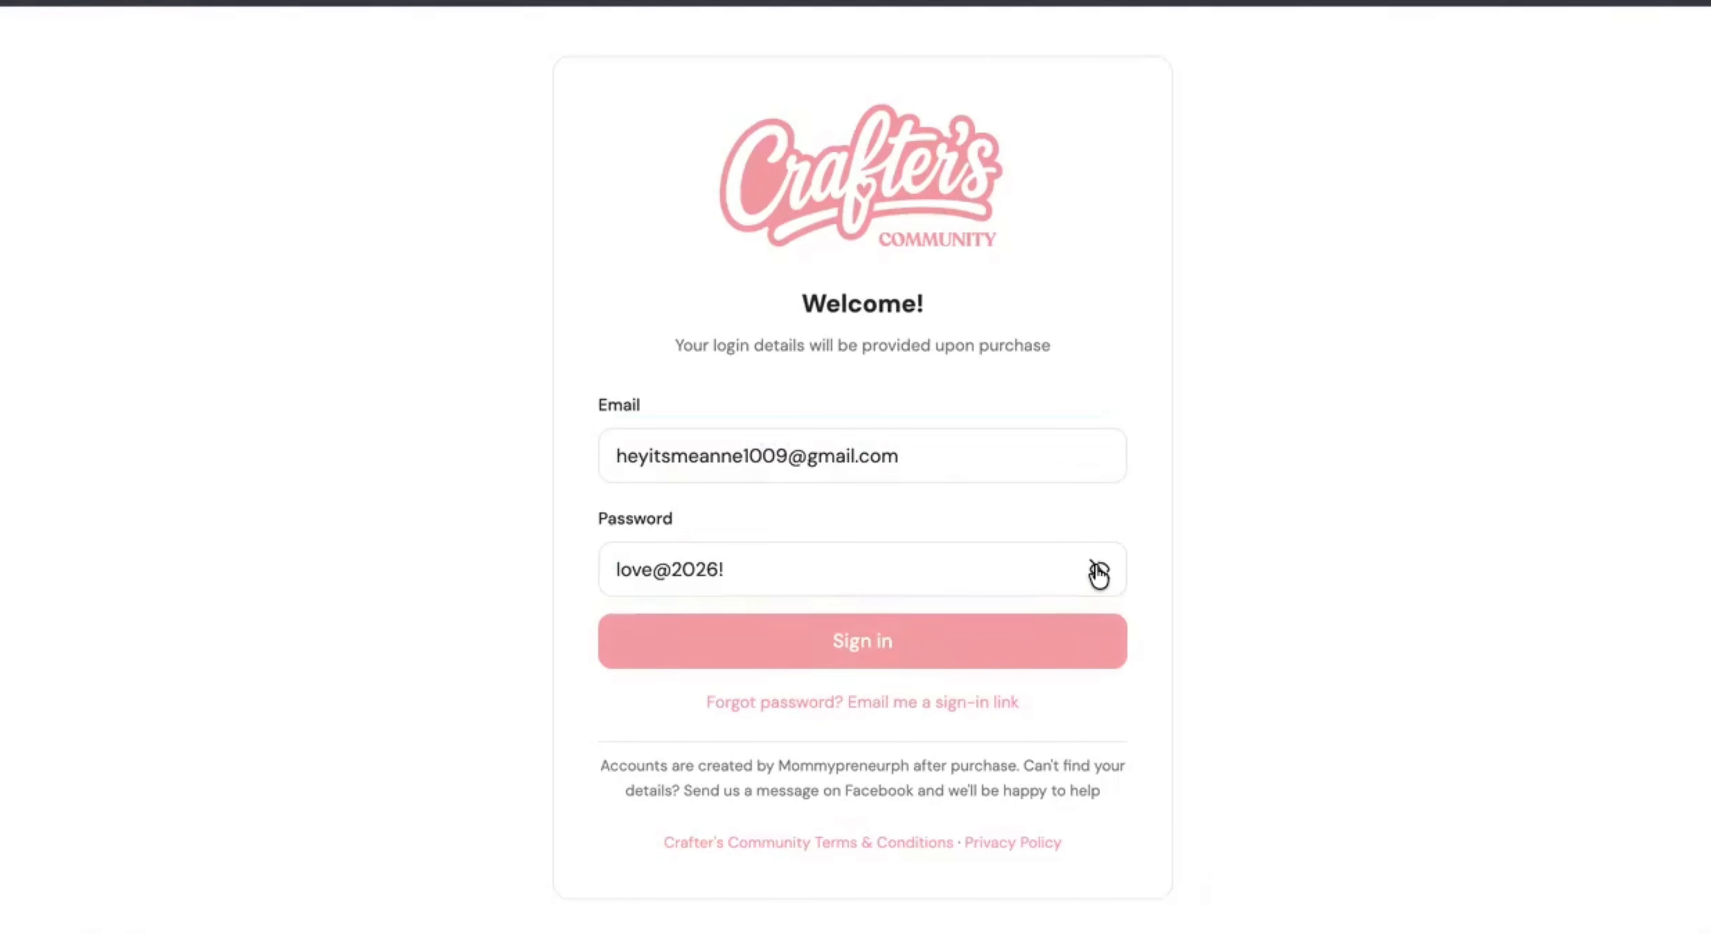
pyautogui.click(613, 565)
pyautogui.click(728, 648)
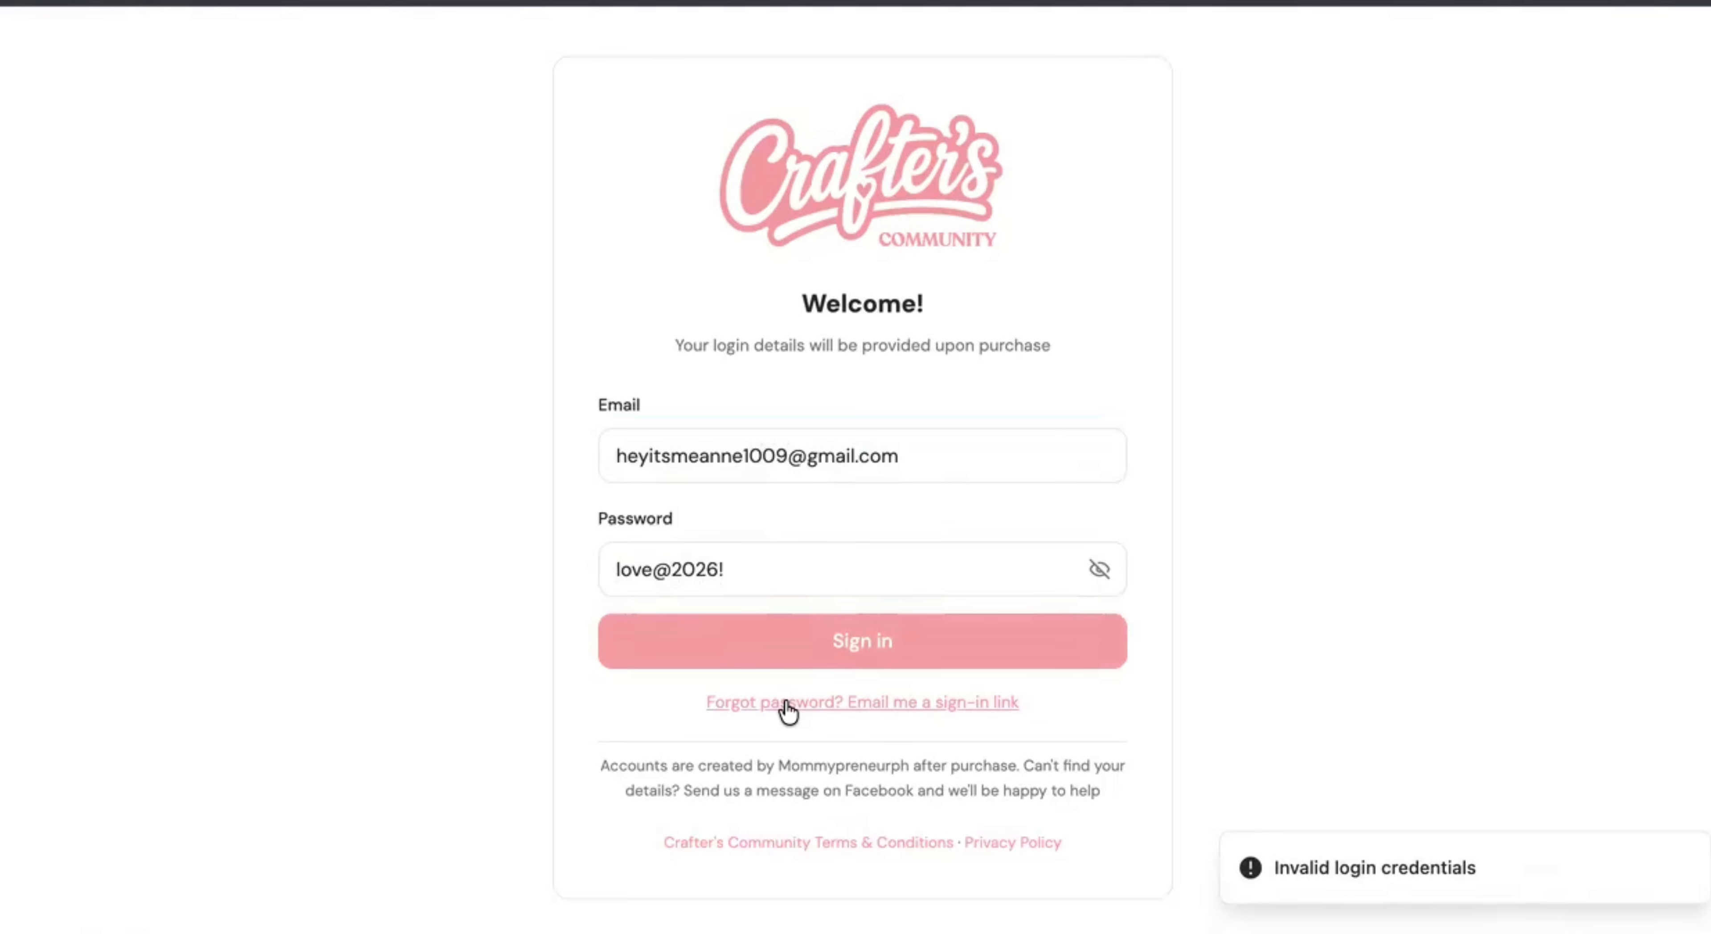
pyautogui.click(1049, 628)
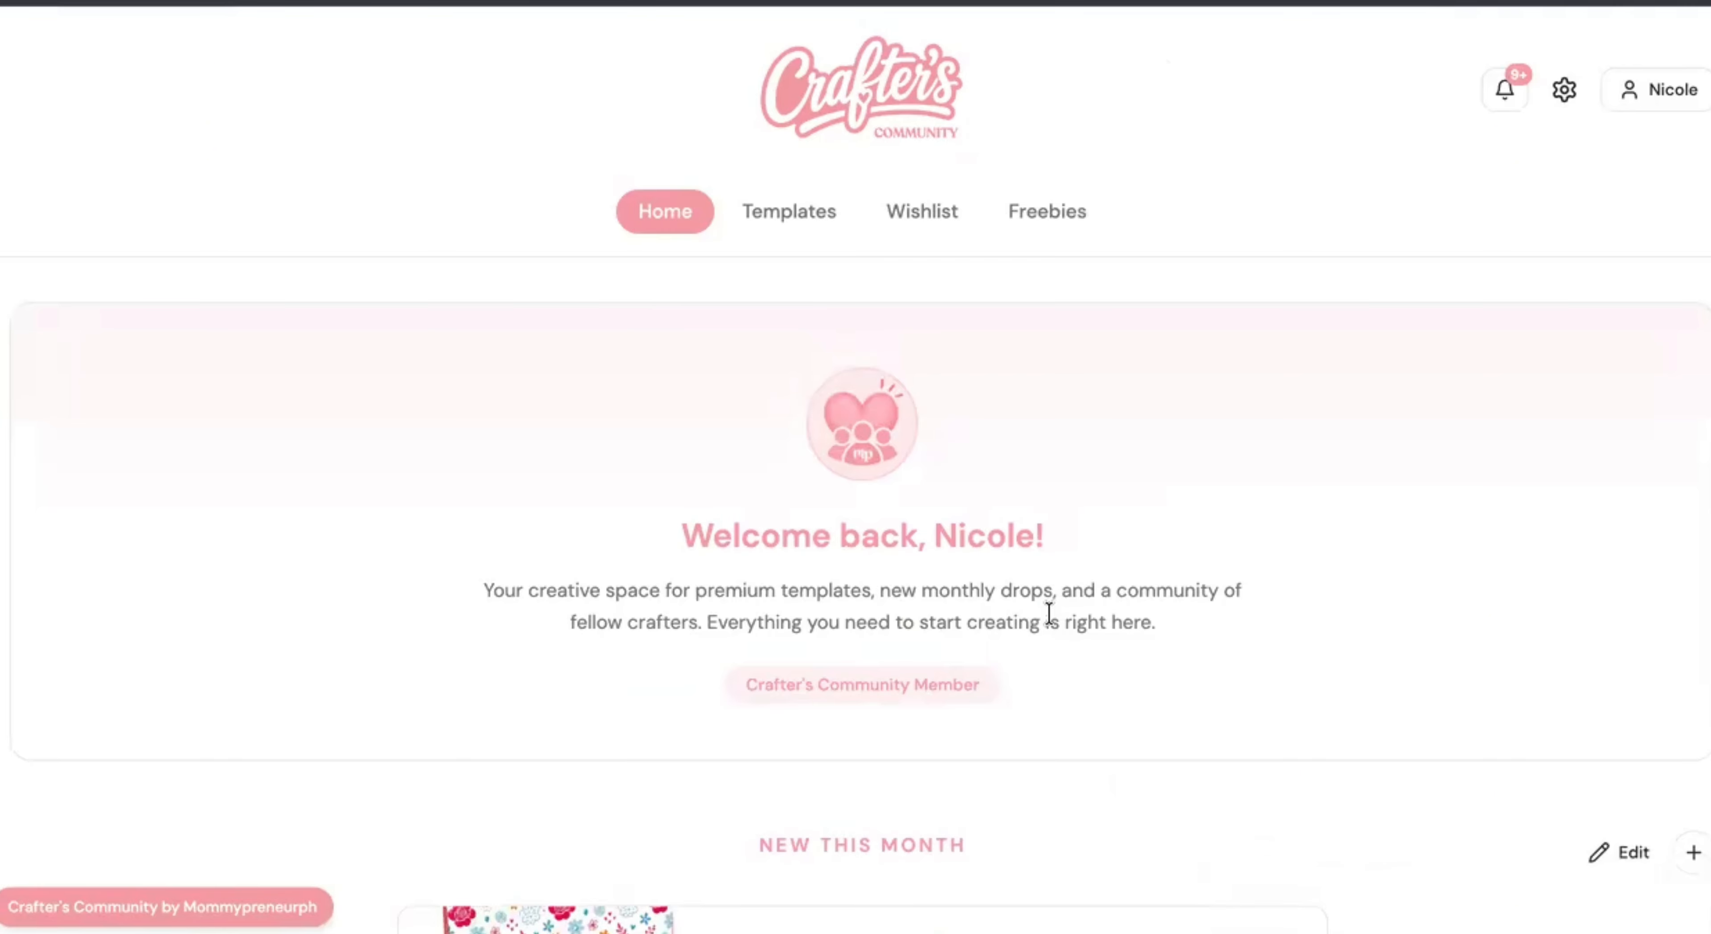
# Step: Scroll the community home page and browse the templates library
pyautogui.scroll(-8, 1049, 615)
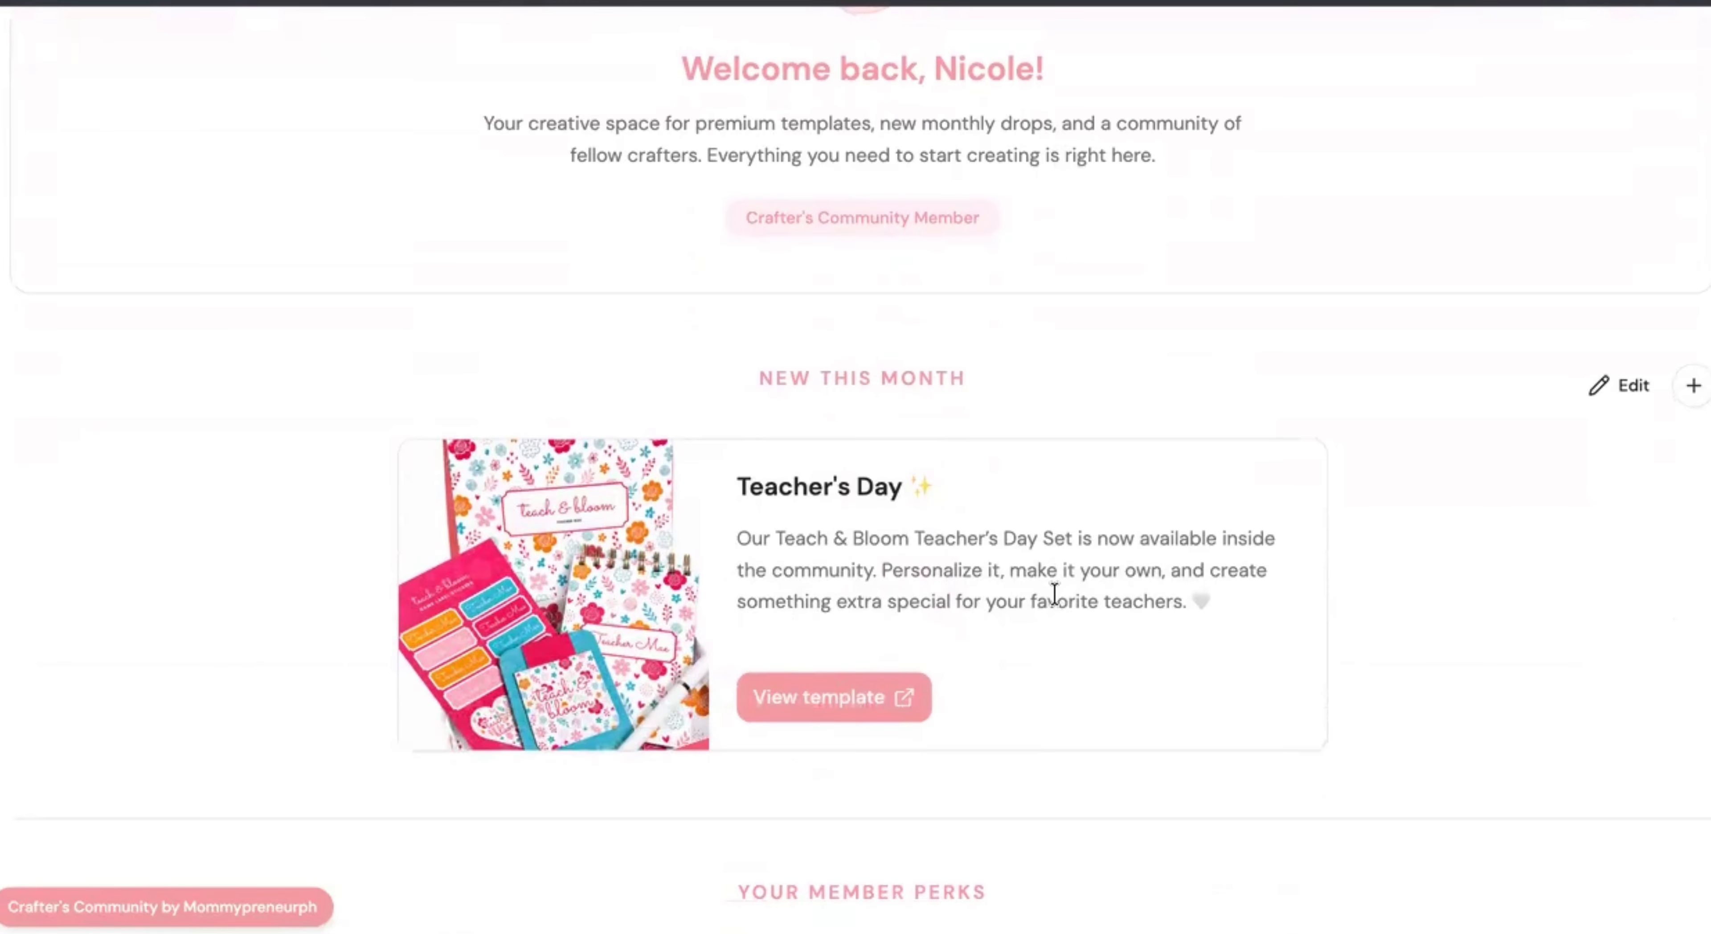
pyautogui.scroll(-10, 1057, 594)
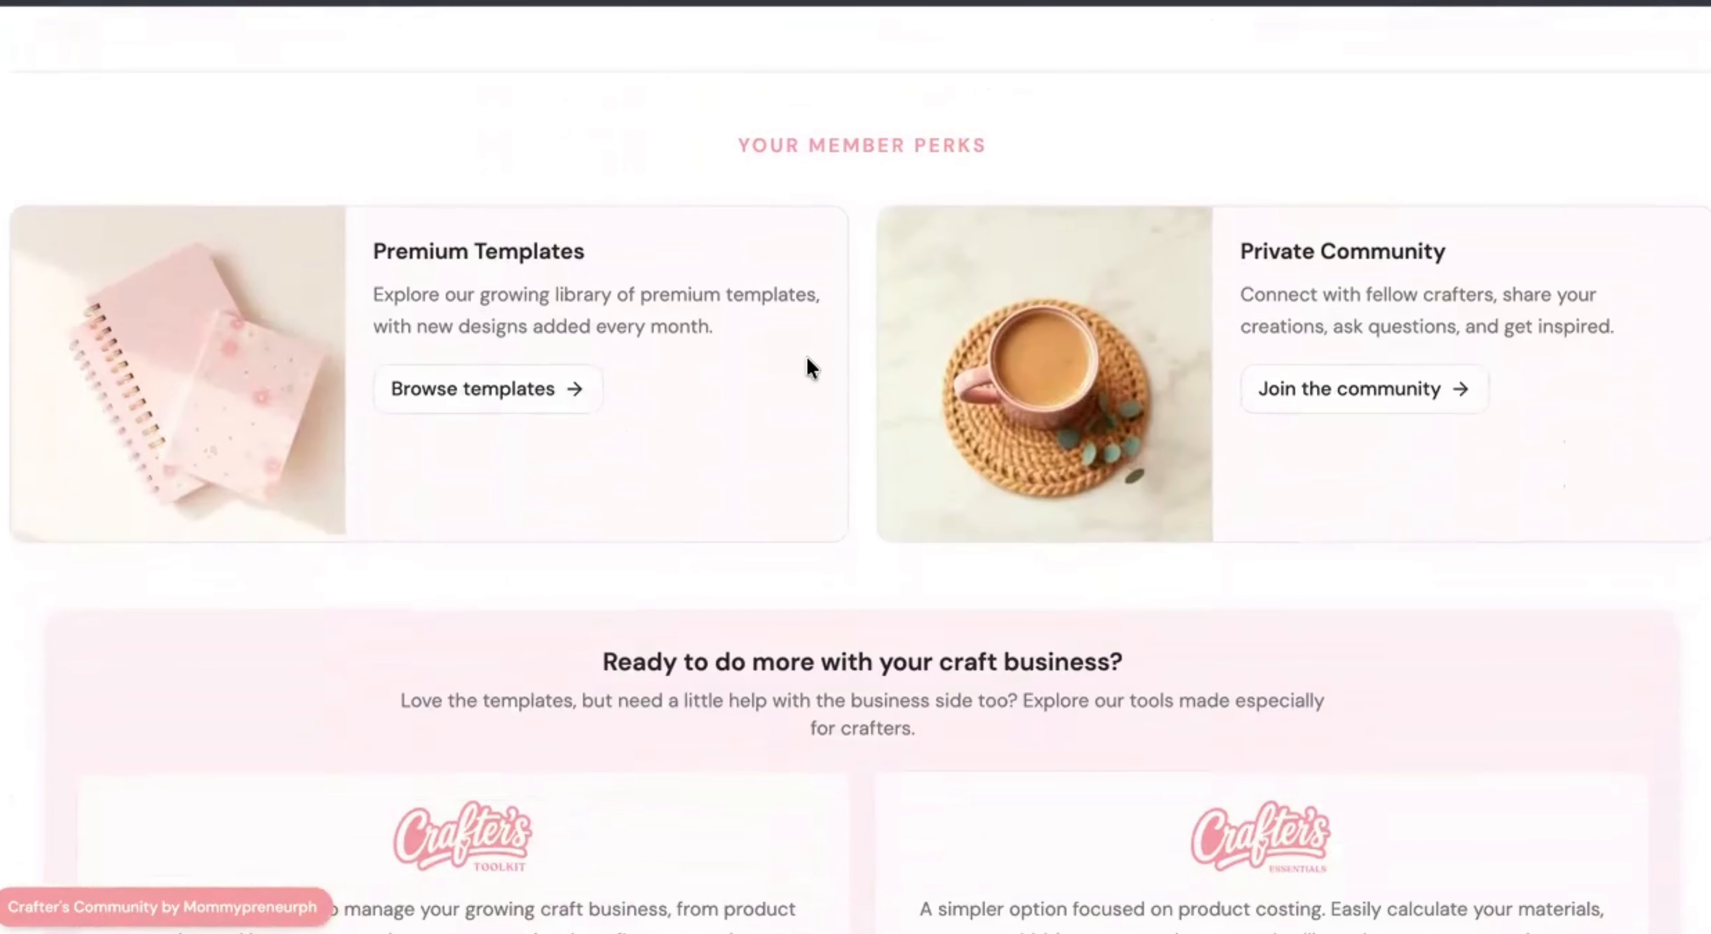
pyautogui.click(562, 389)
pyautogui.scroll(-13, 913, 527)
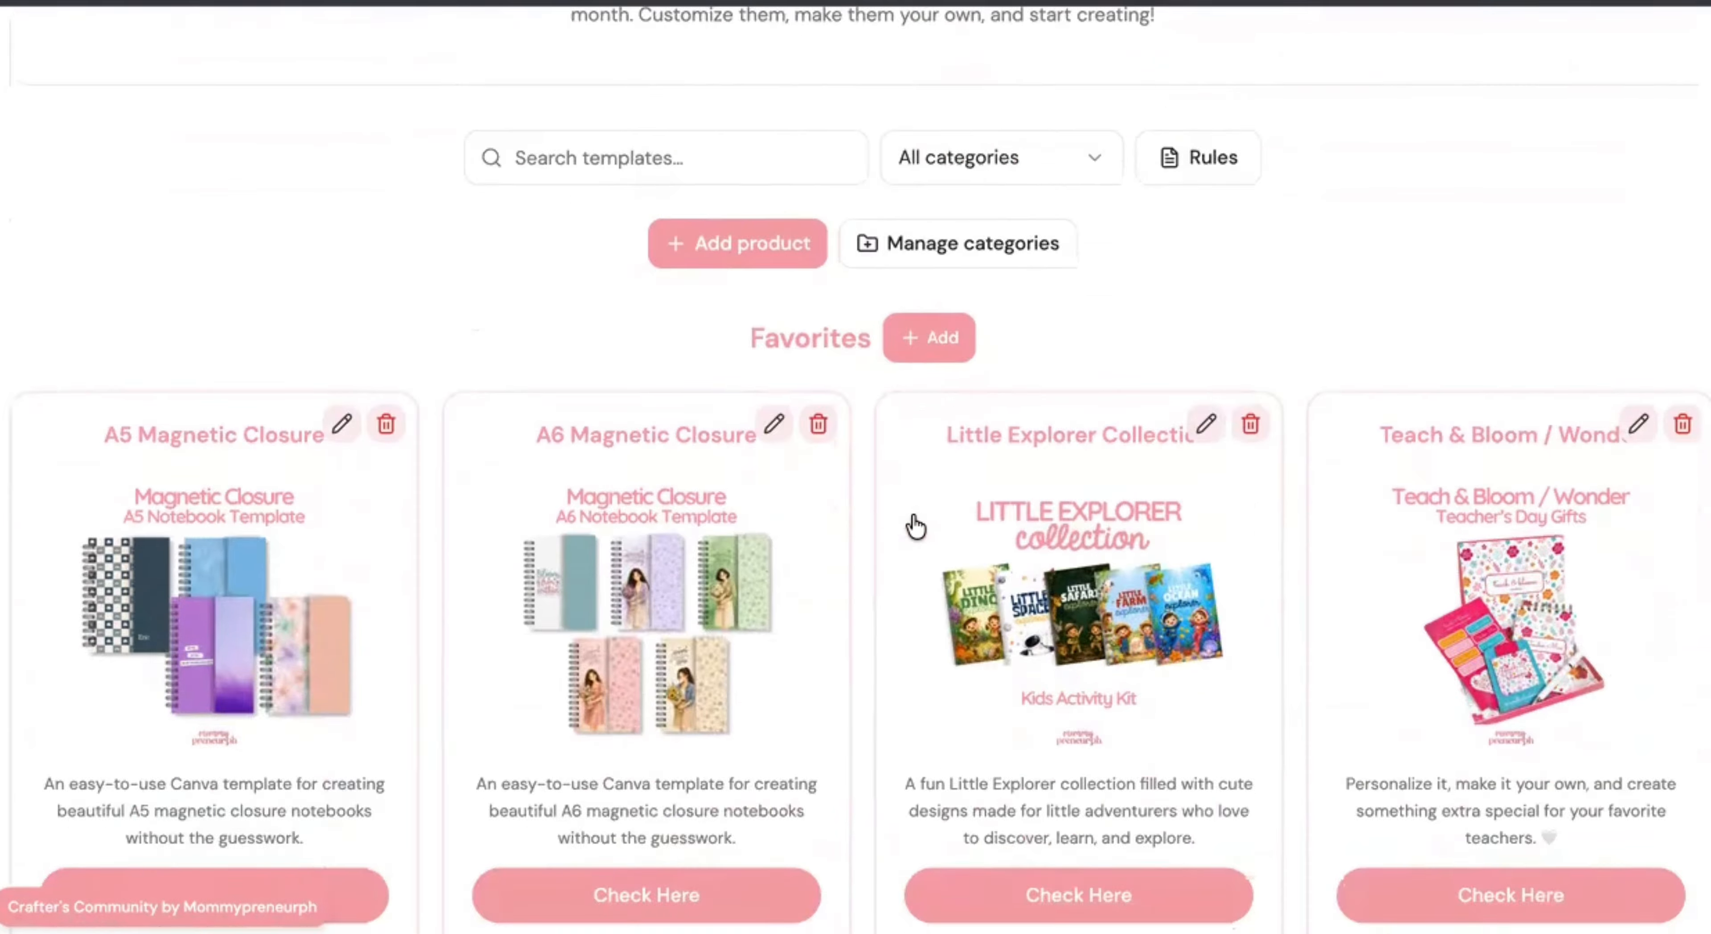
pyautogui.scroll(13, 917, 431)
# Step: Look over the Wishlist page and its Submit a Template Request form
pyautogui.click(910, 222)
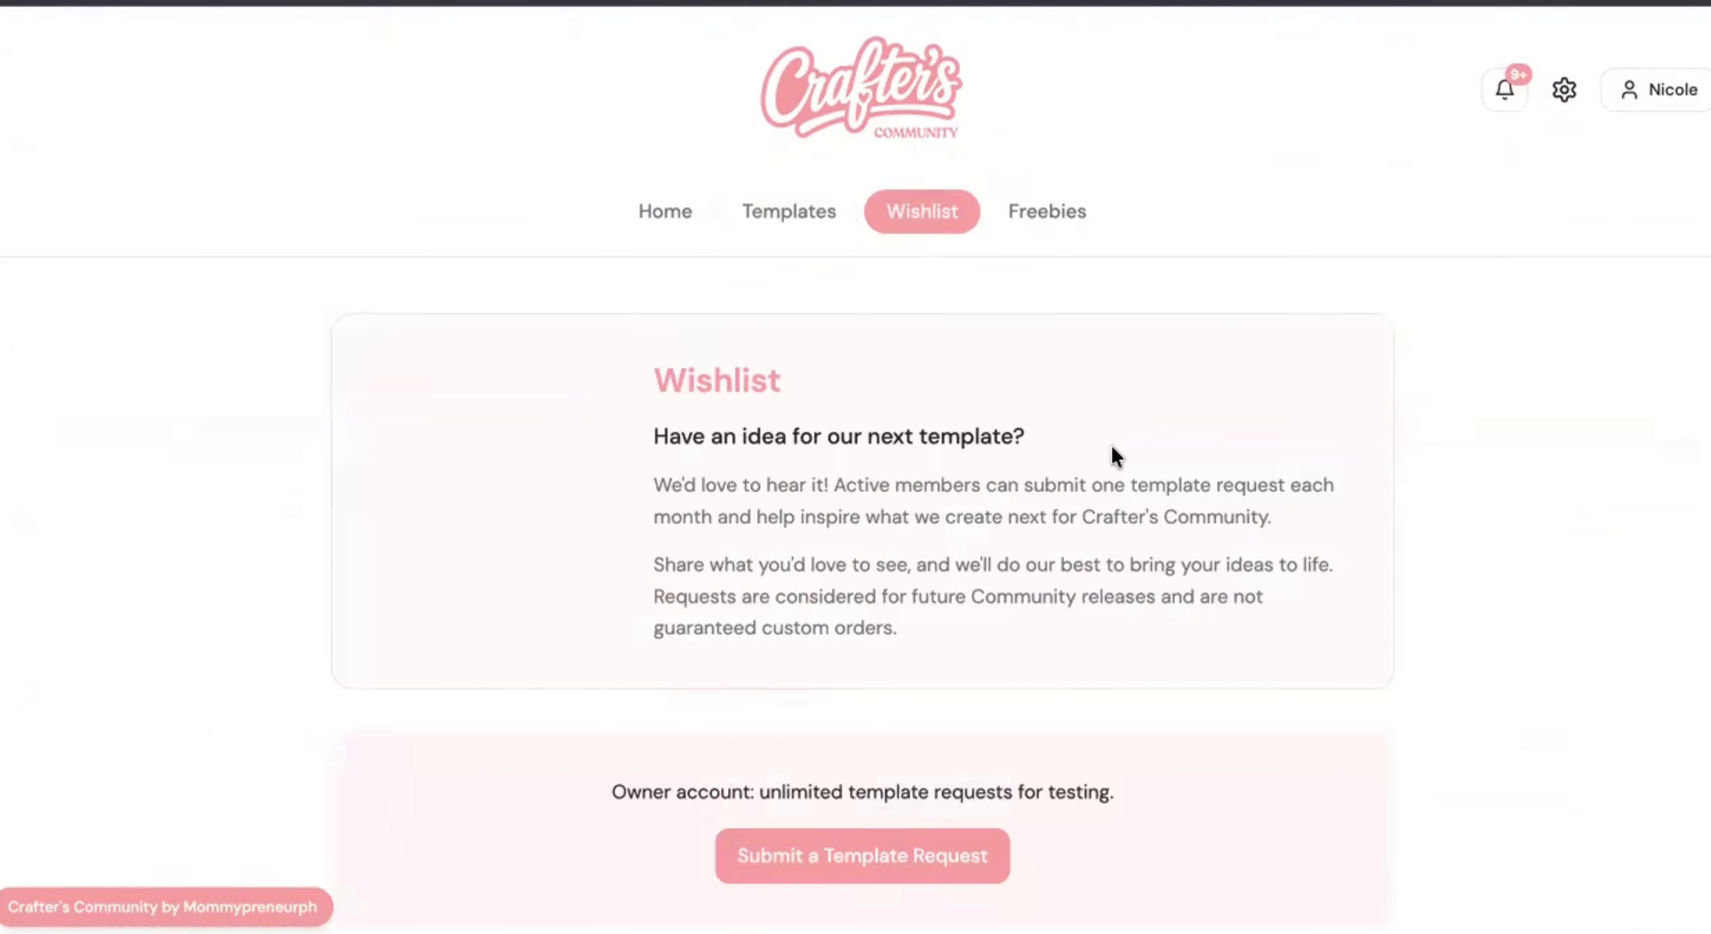
pyautogui.scroll(-1, 1391, 459)
pyautogui.scroll(-9, 1389, 458)
pyautogui.click(928, 126)
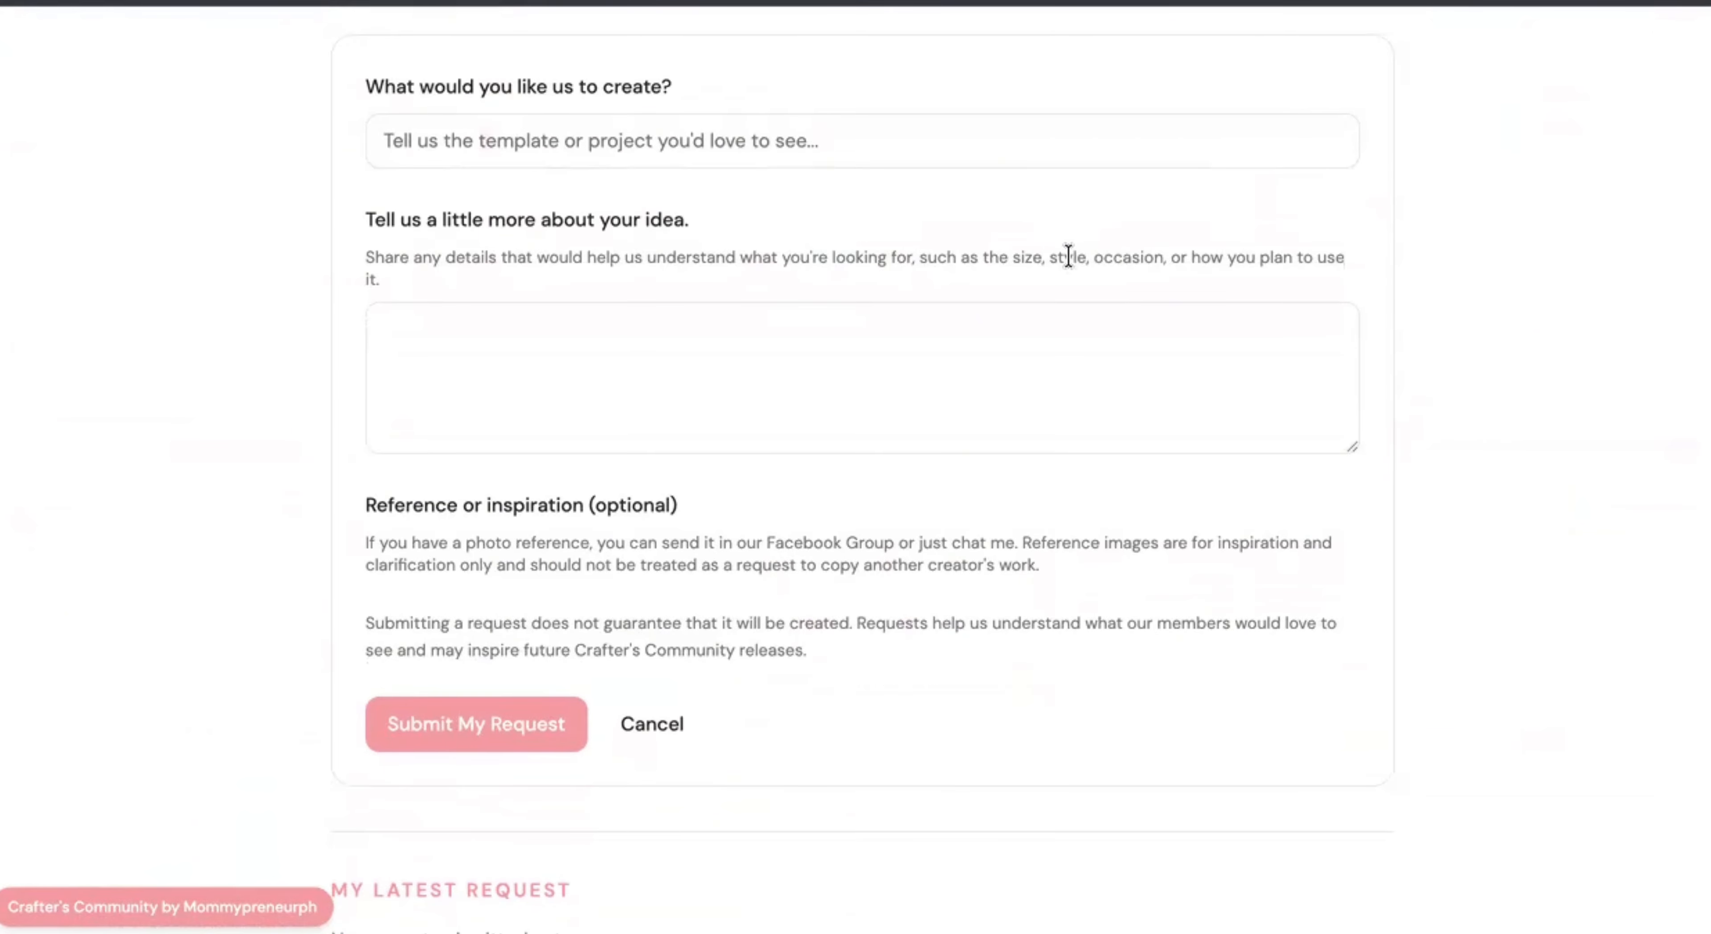
pyautogui.scroll(5, 1065, 259)
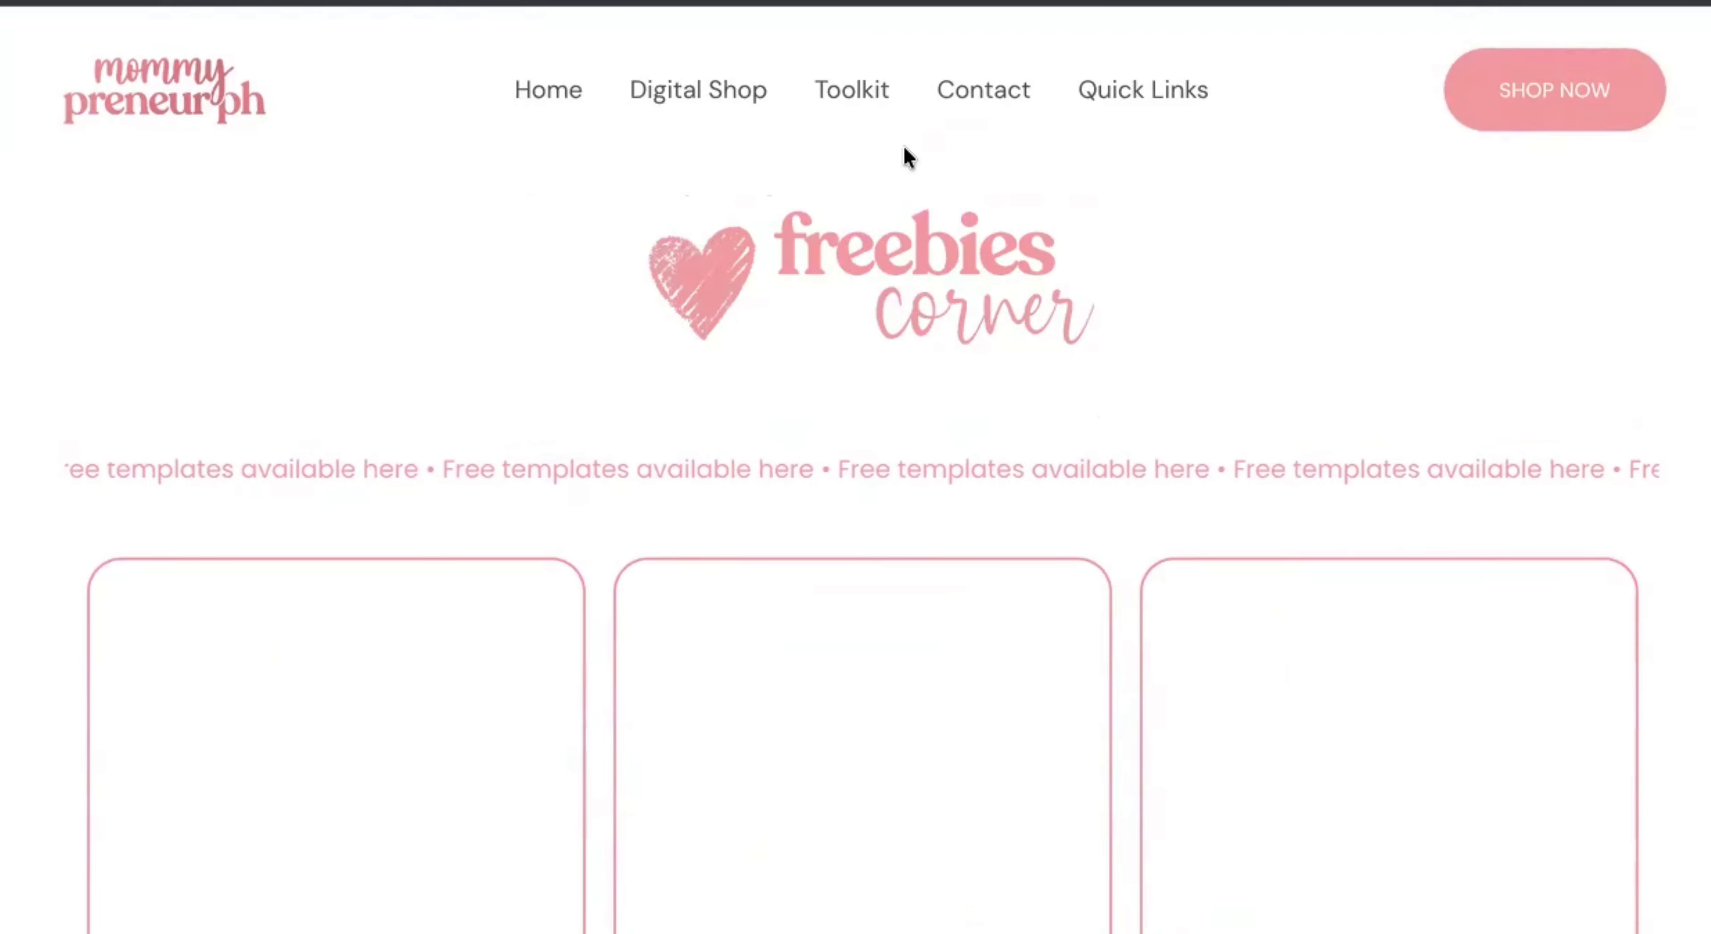
# Step: Scroll through the free templates on the Mommypreneurph Freebies Corner page
pyautogui.scroll(-20, 852, 384)
pyautogui.scroll(-20, 851, 384)
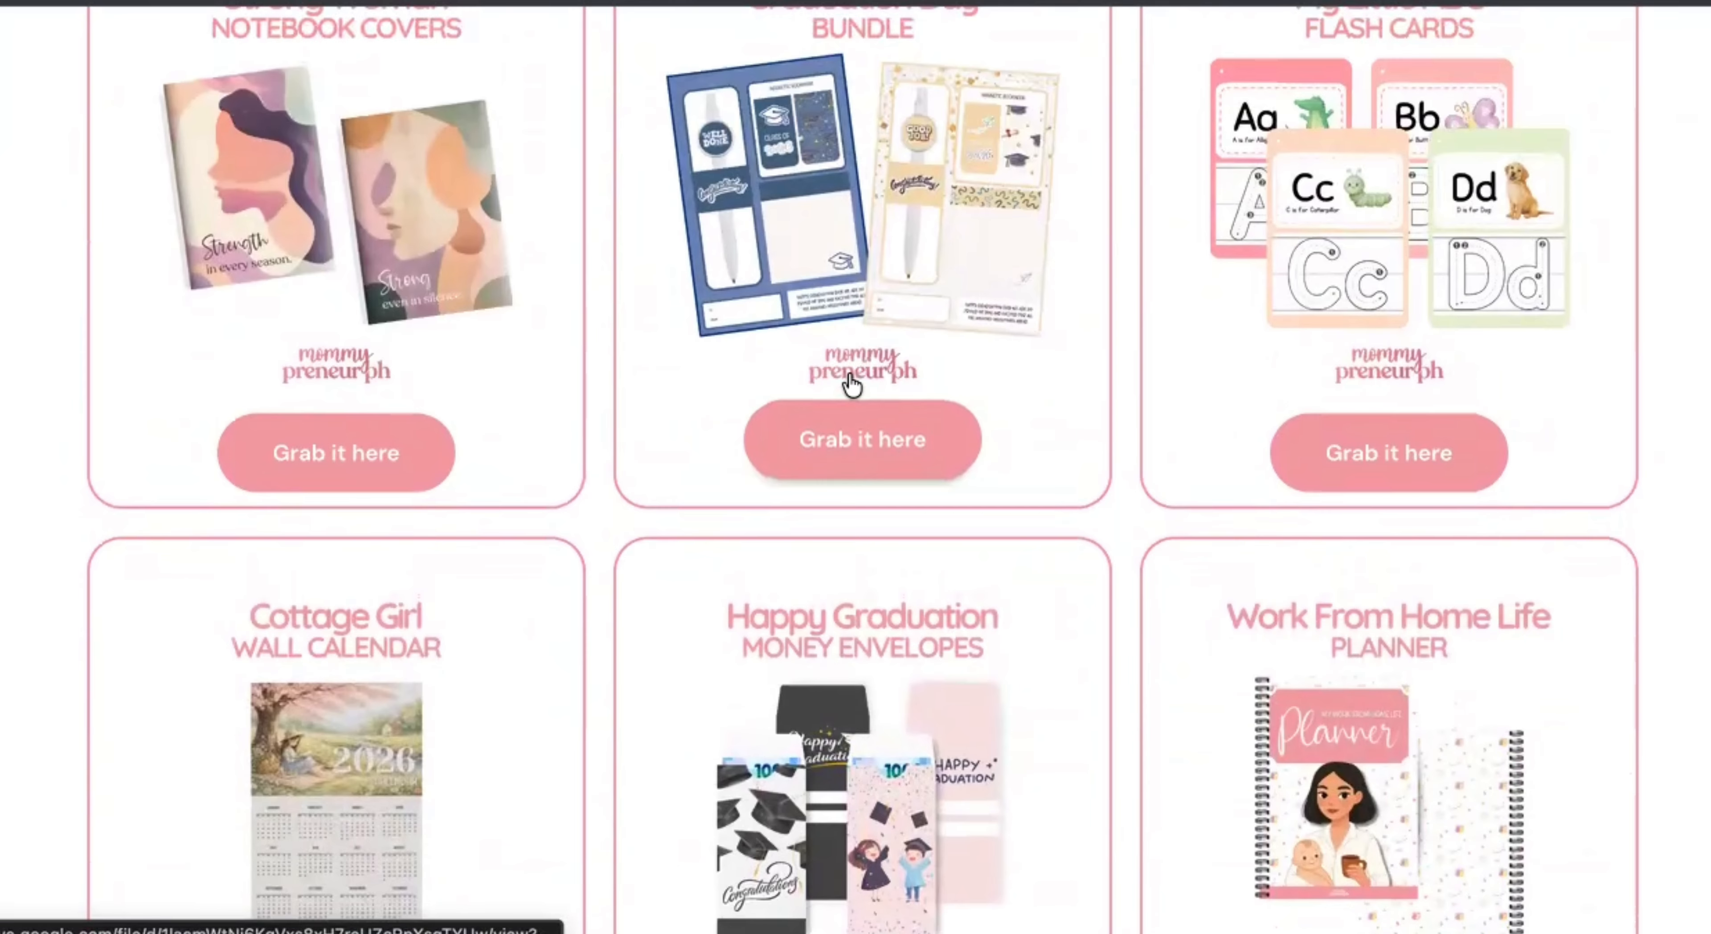
pyautogui.scroll(-20, 852, 317)
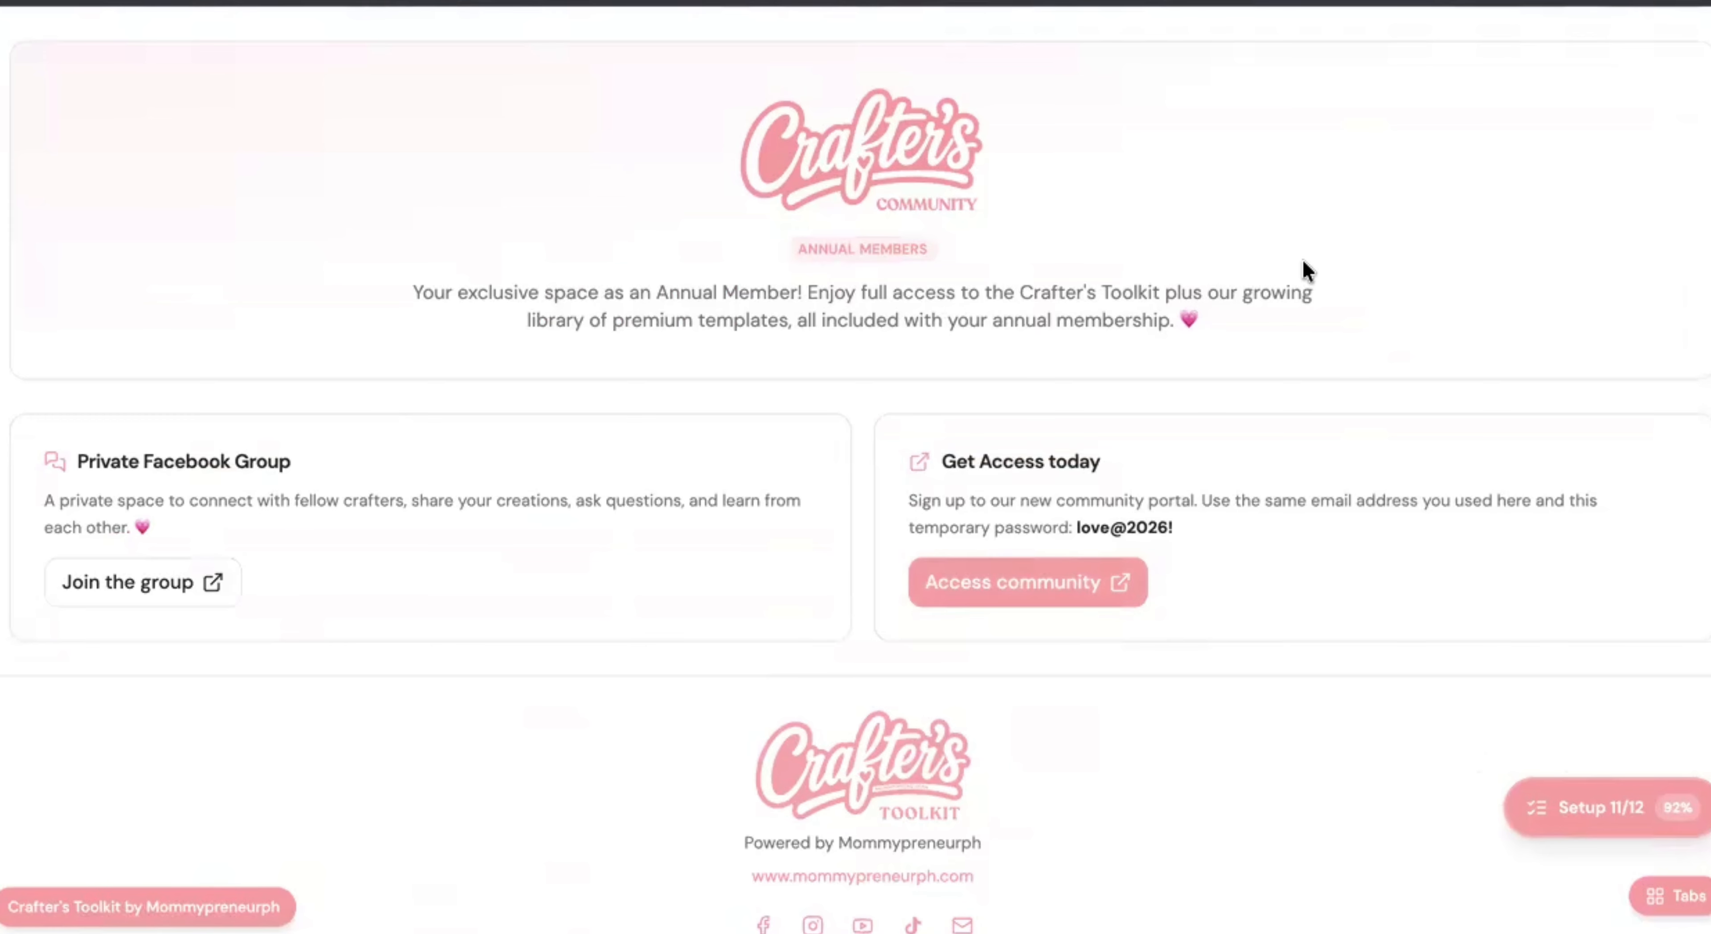
pyautogui.scroll(5, 1302, 269)
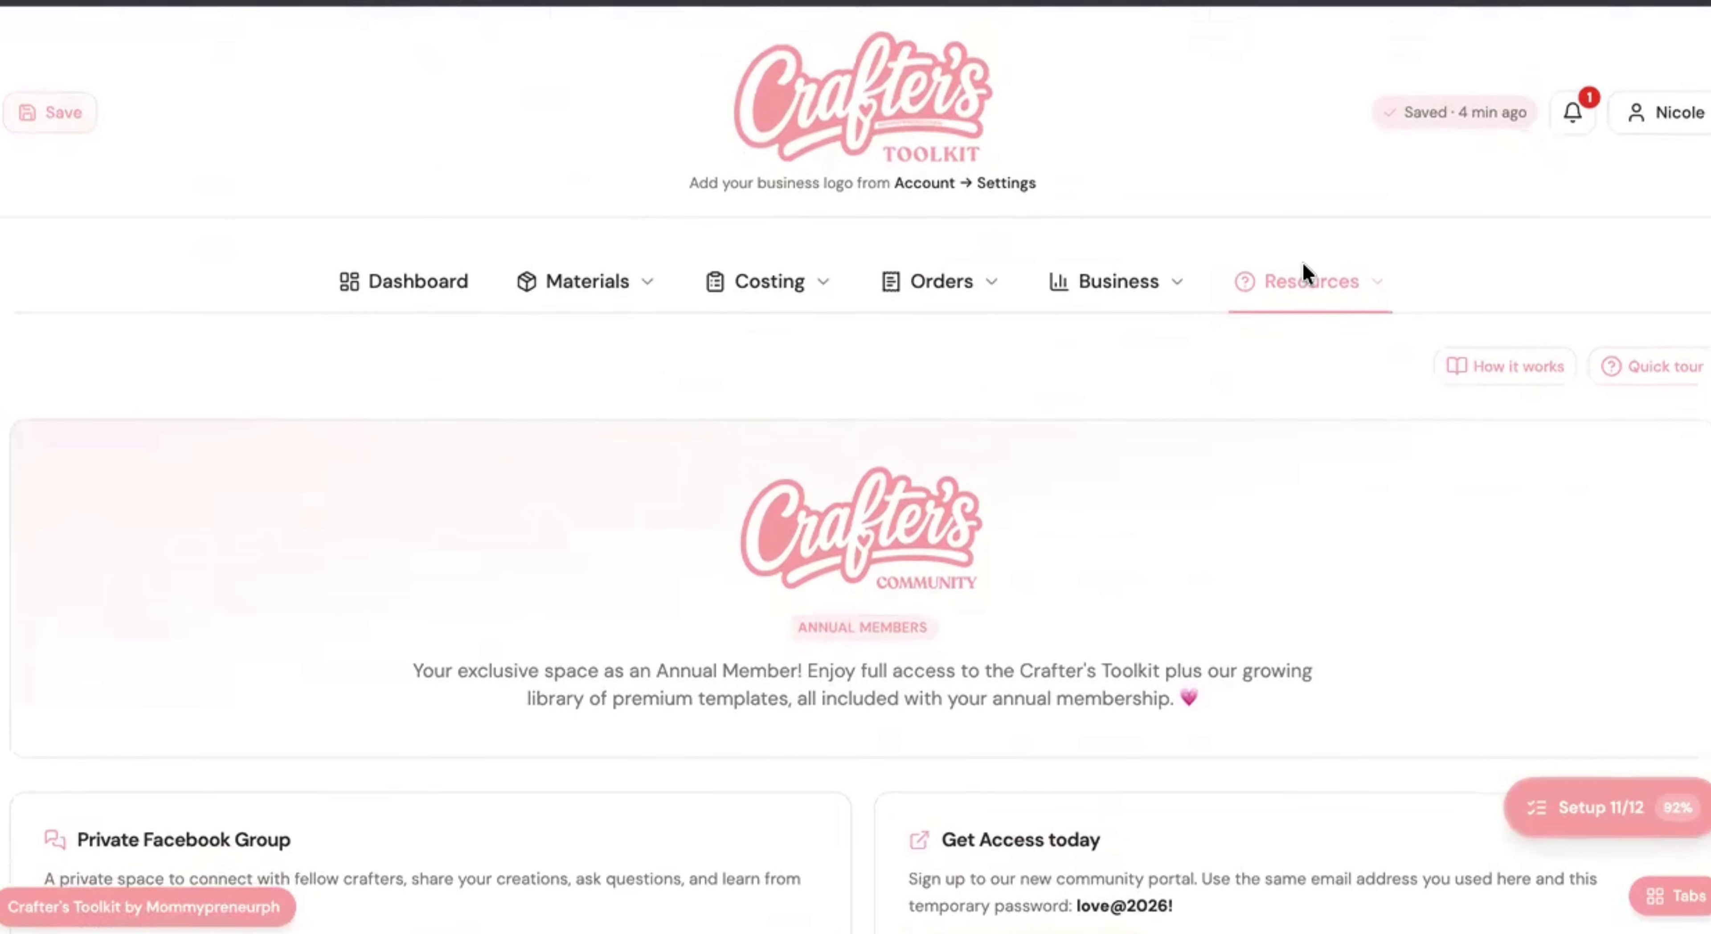
# Step: Tick off Join the Crafter's Community in the toolkit's Setup Checklist
pyautogui.click(1590, 809)
pyautogui.scroll(-5, 1512, 631)
pyautogui.click(1278, 588)
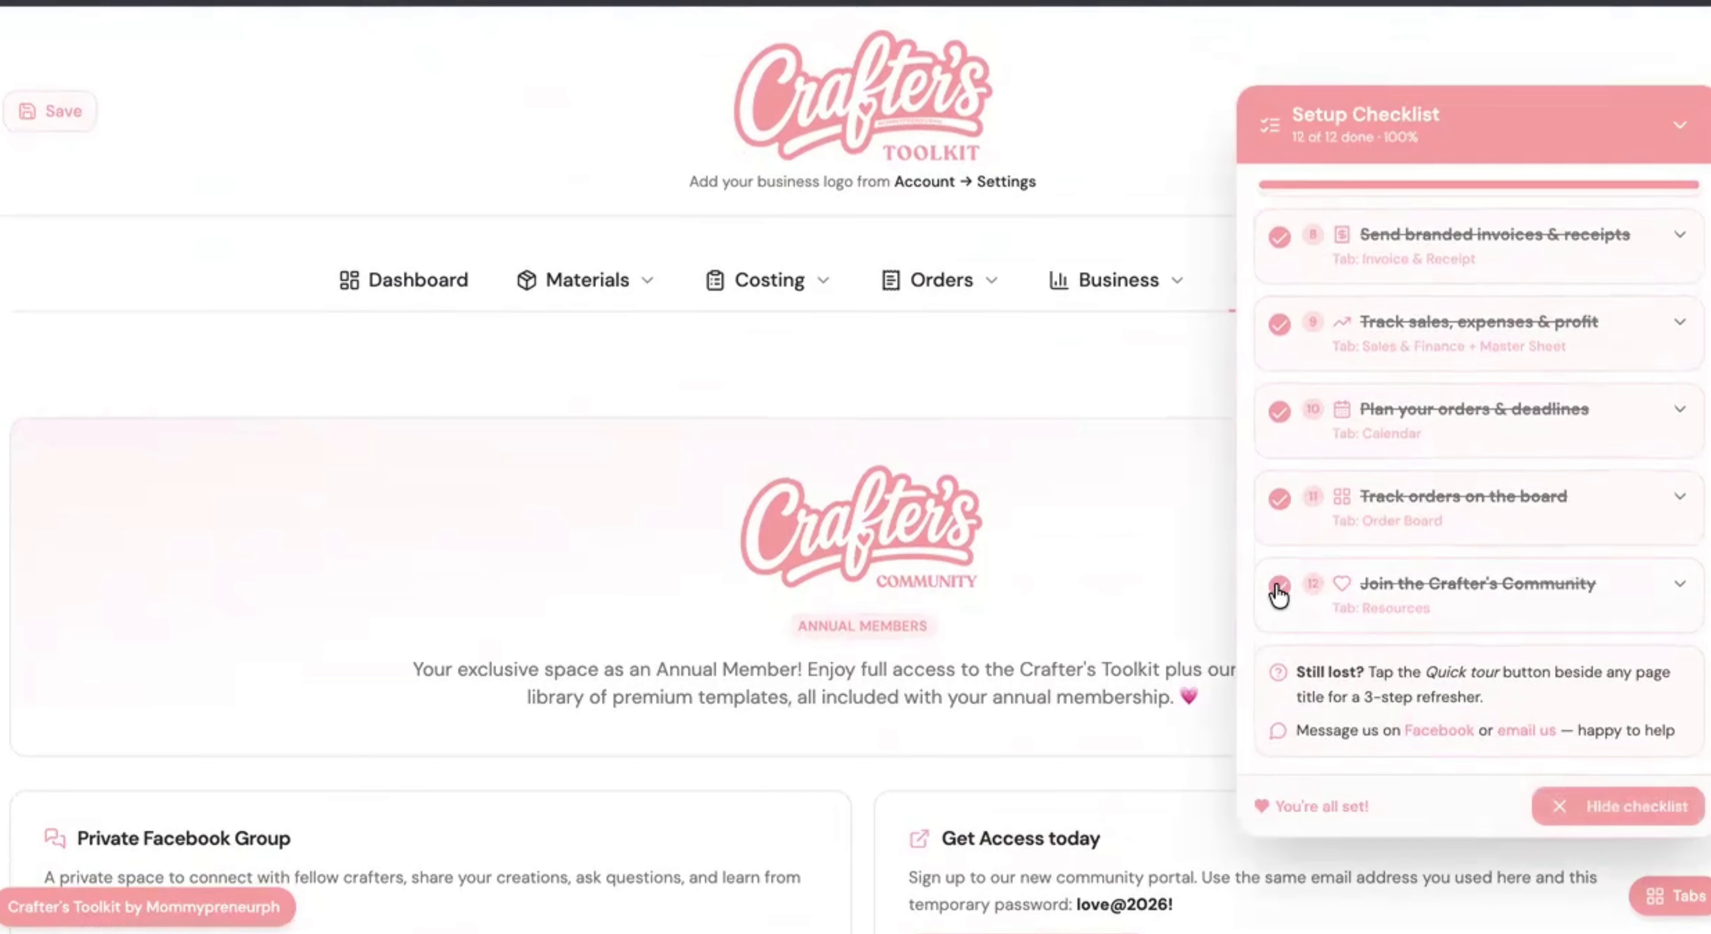